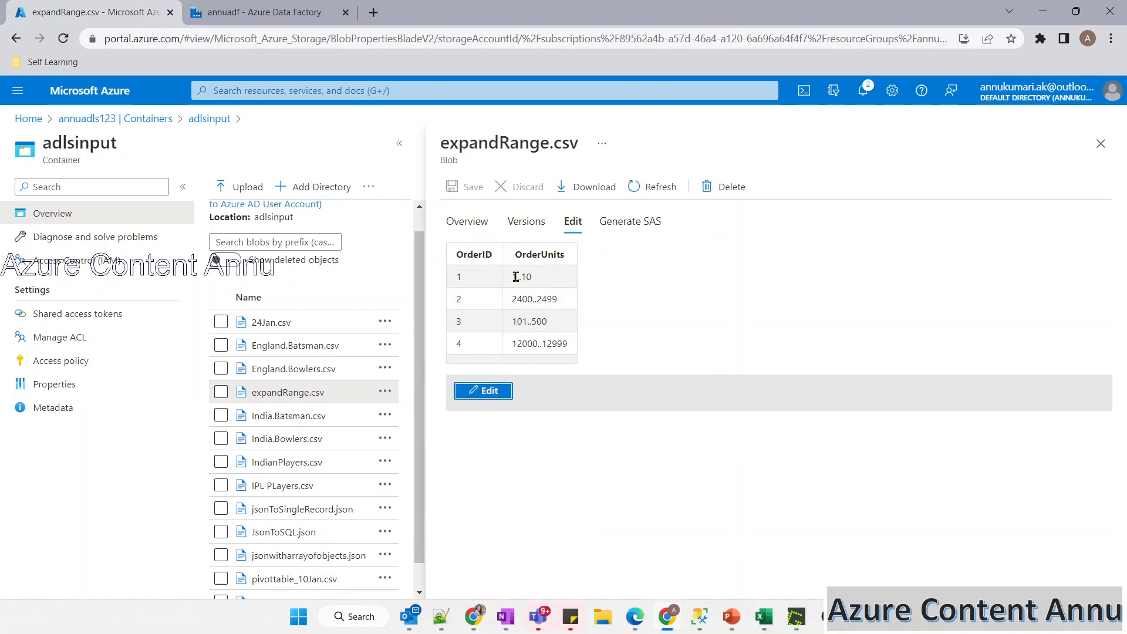
# Switch from the expandRange.csv blob to Azure Data Factory and create a new pipeline, hiding its properties
pyautogui.moveTo(515, 276); pyautogui.dragTo(572, 340)
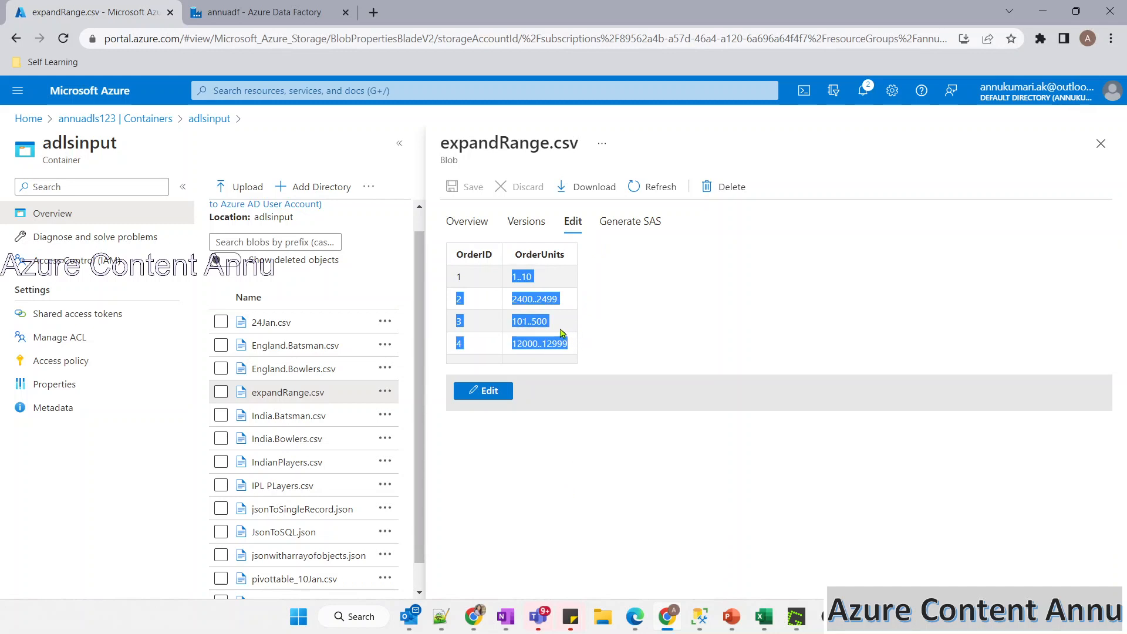
pyautogui.click(561, 332)
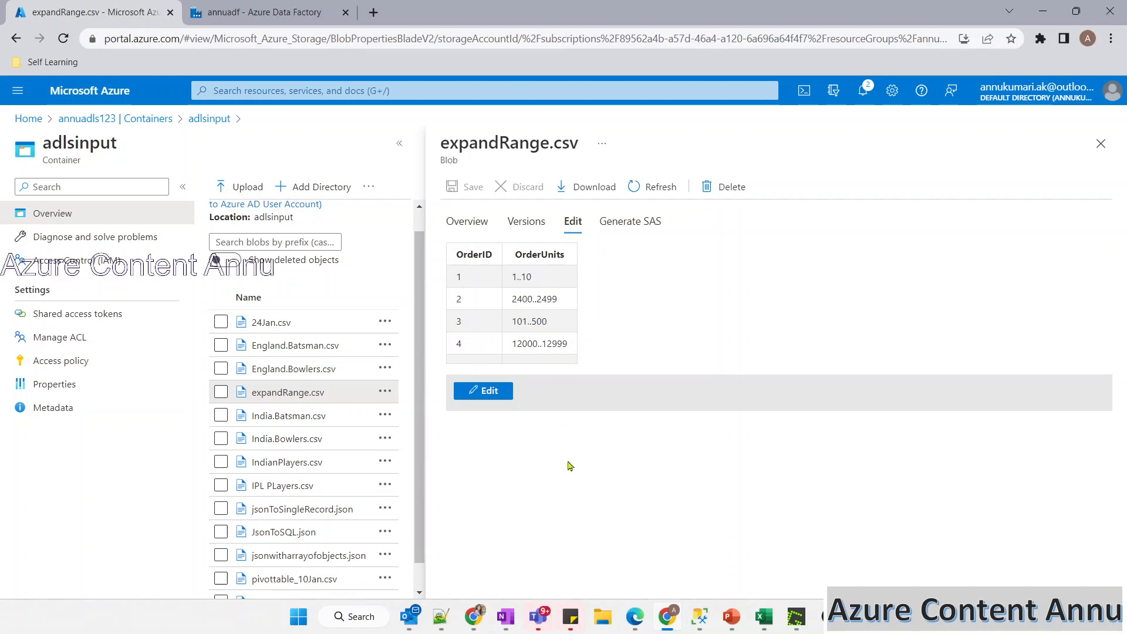
pyautogui.click(289, 23)
pyautogui.click(233, 197)
pyautogui.moveTo(311, 233)
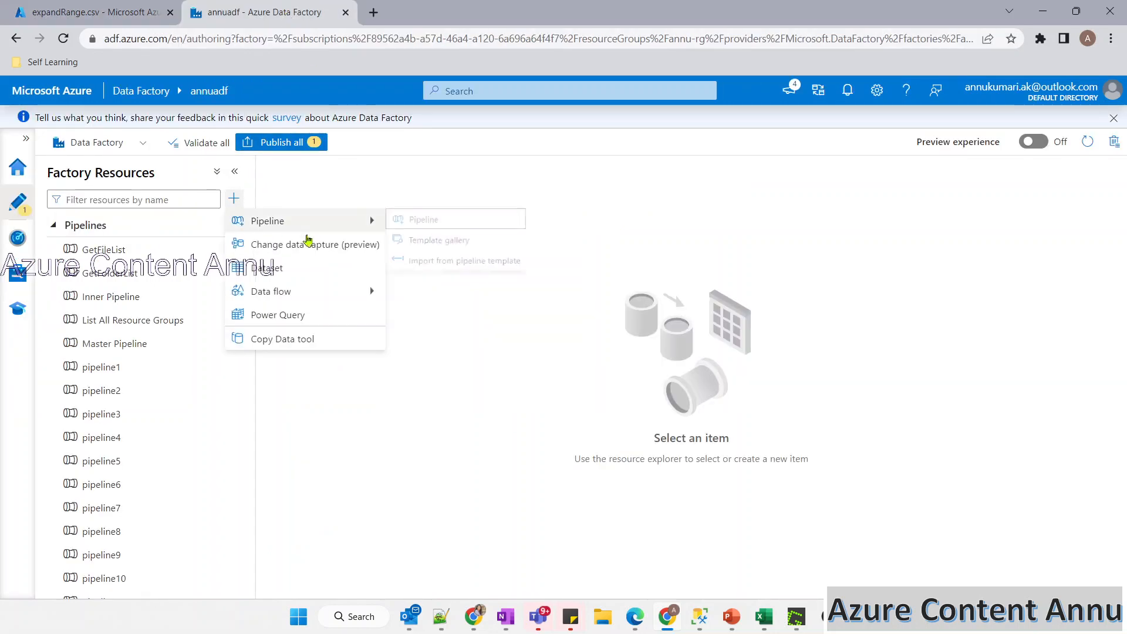
pyautogui.click(420, 221)
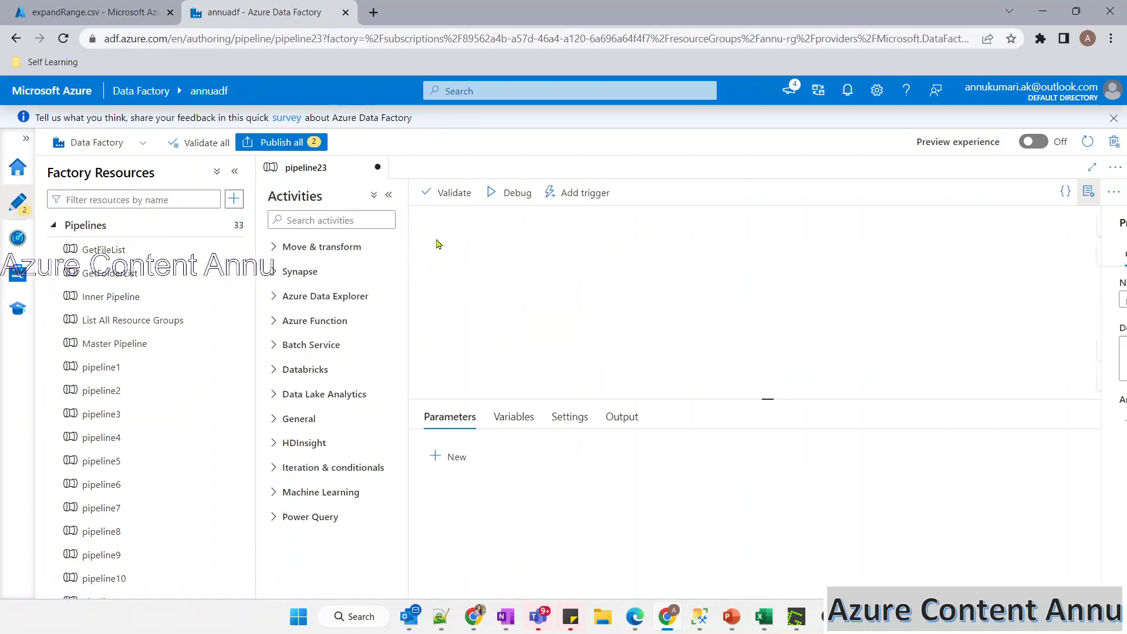
pyautogui.click(1089, 192)
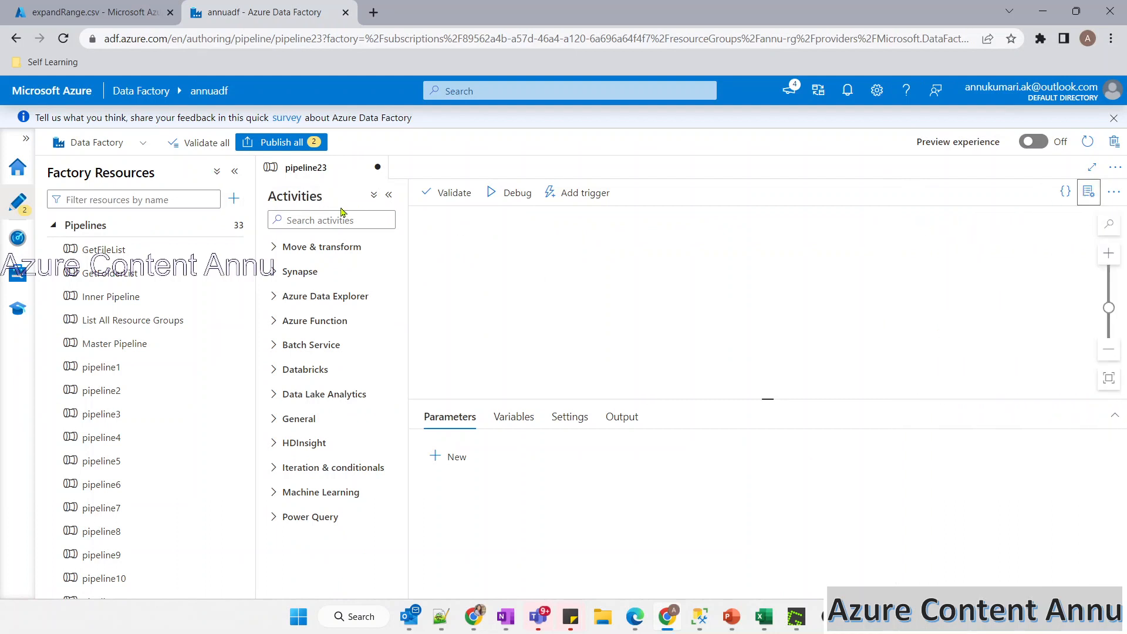
# Find the Lookup activity and add it to the new pipeline's canvas
pyautogui.click(340, 221)
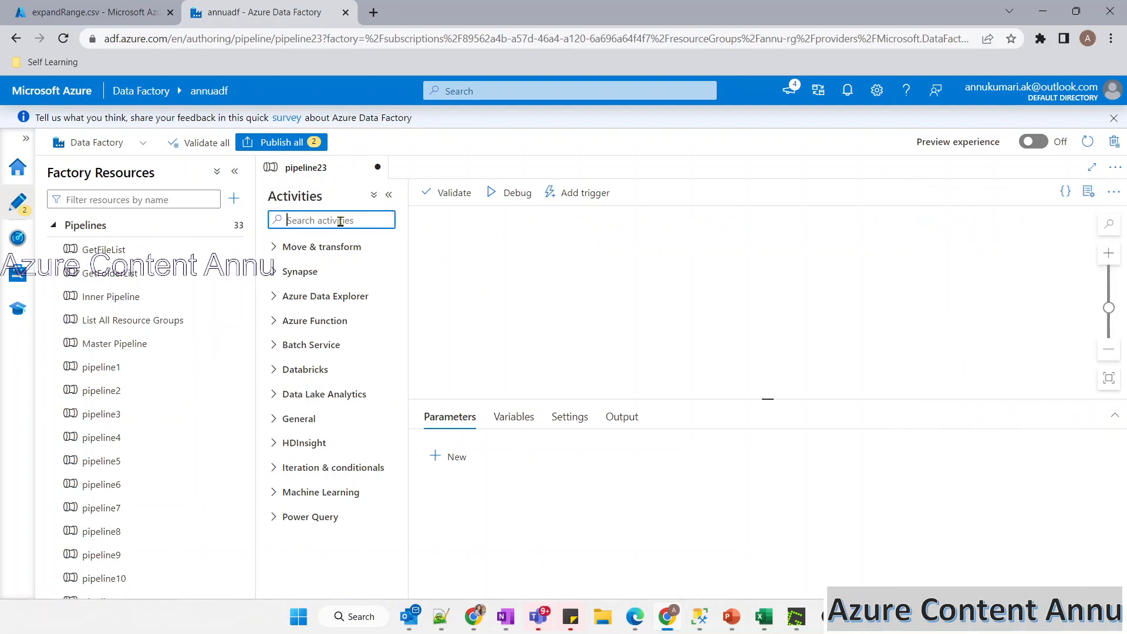
pyautogui.write('loo')
pyautogui.moveTo(311, 274); pyautogui.dragTo(543, 259)
pyautogui.click(106, 10)
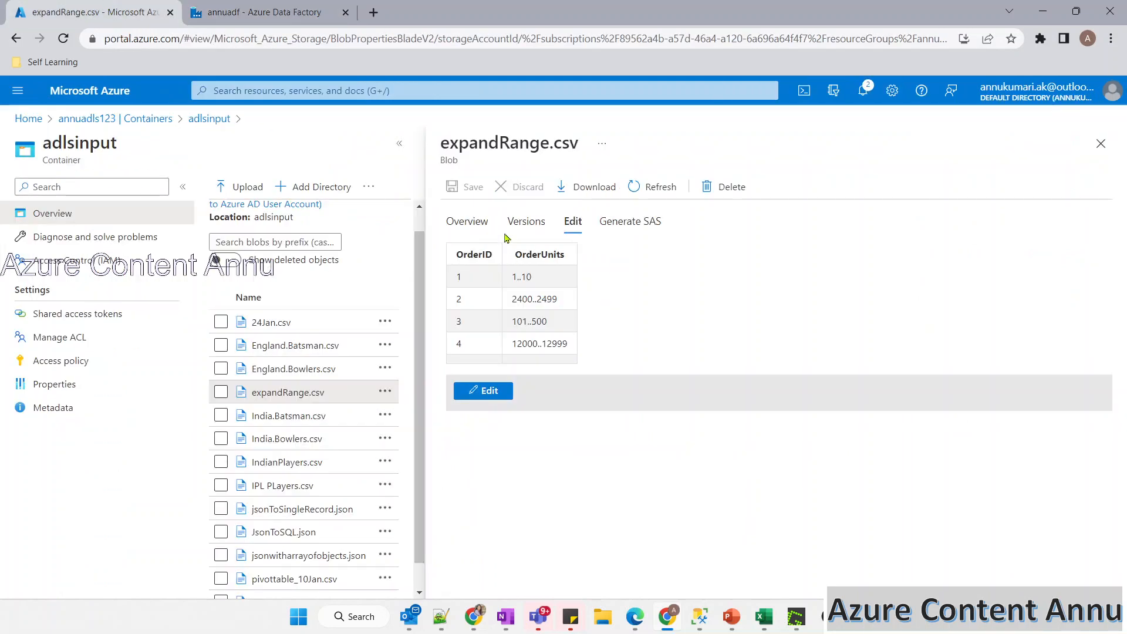
pyautogui.click(264, 12)
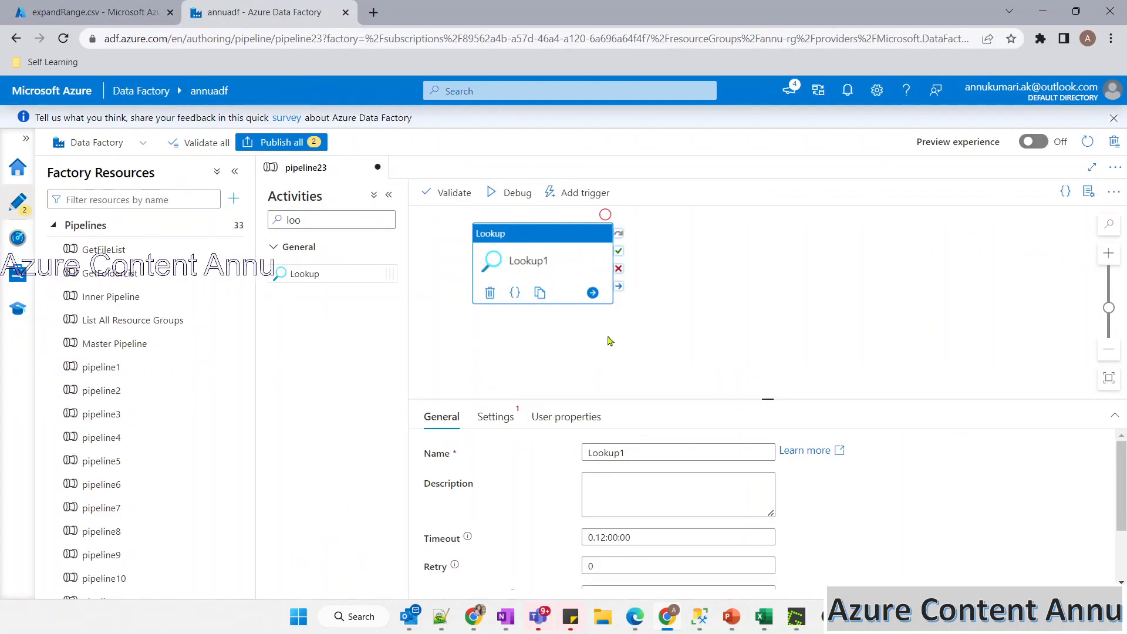
# Start a new source dataset for the Lookup on Azure Data Lake Storage Gen2 in DelimitedText format
pyautogui.click(495, 418)
pyautogui.click(800, 452)
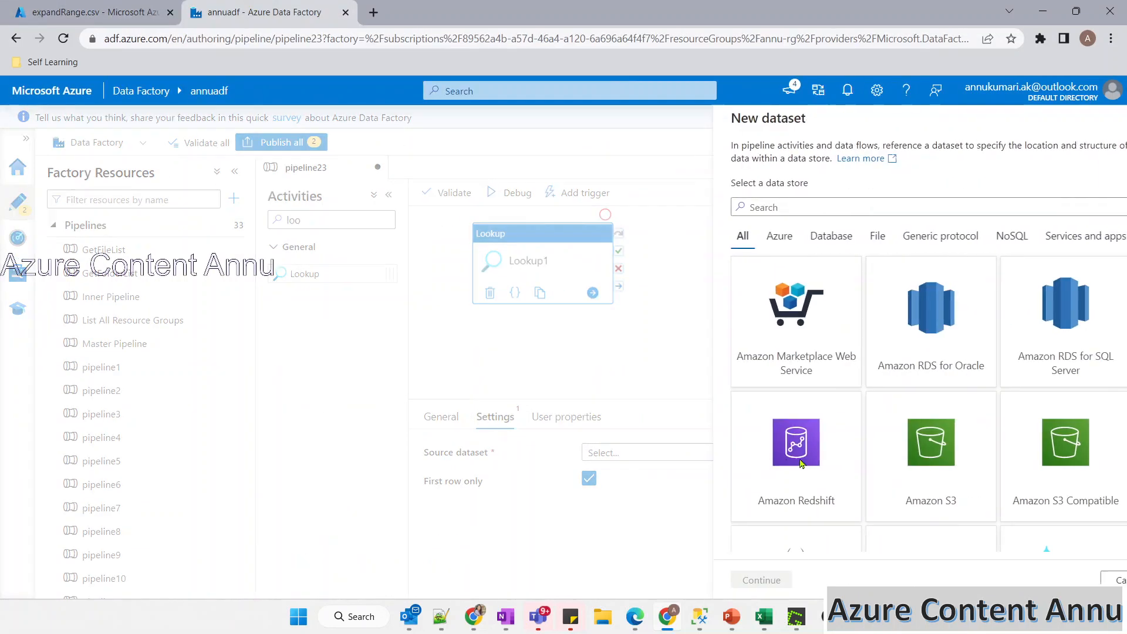
pyautogui.write('gen2')
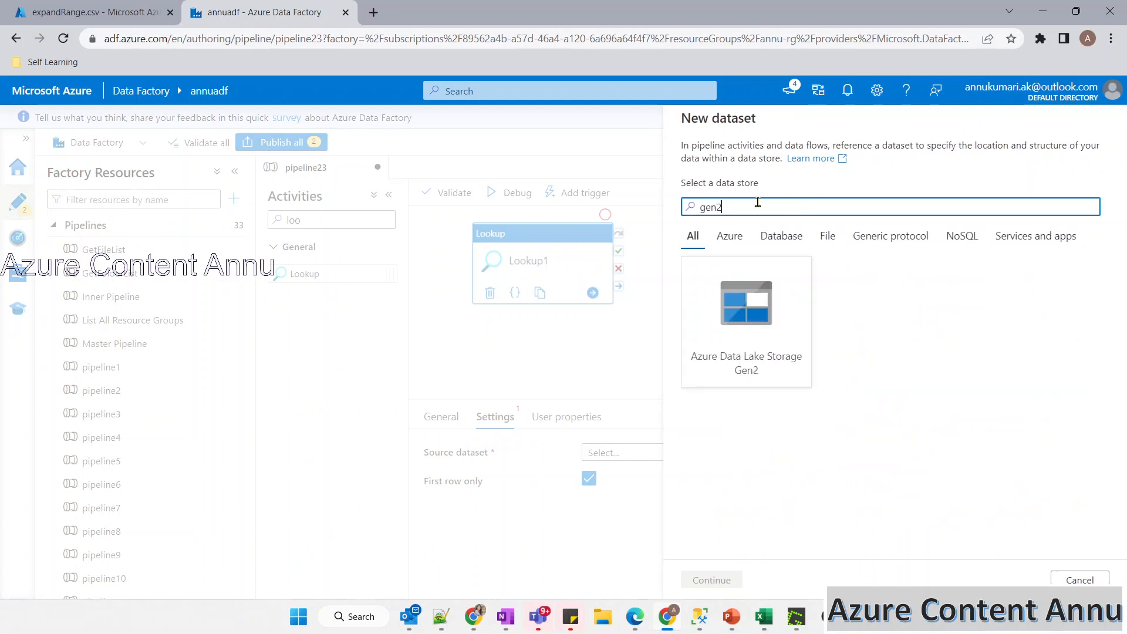
pyautogui.click(759, 325)
pyautogui.click(711, 578)
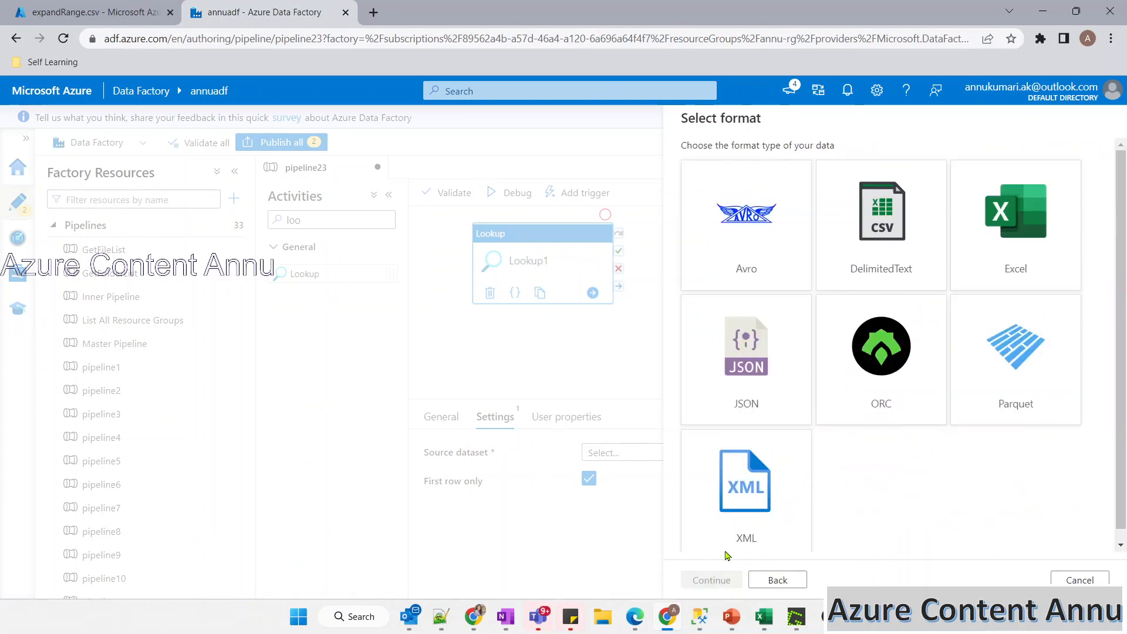
pyautogui.click(873, 277)
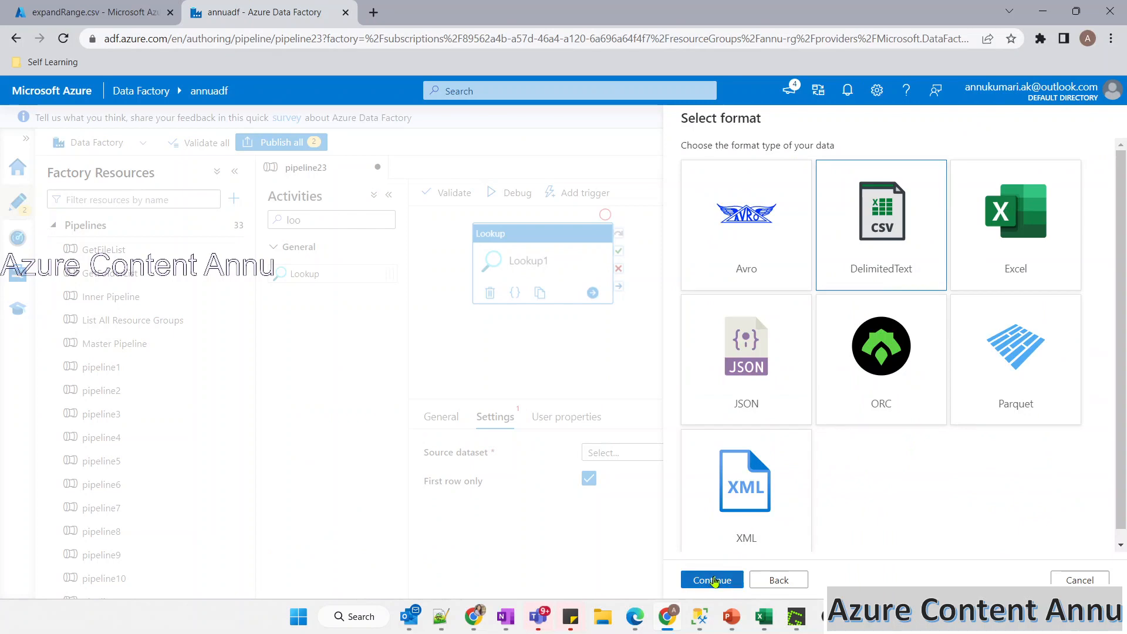
pyautogui.click(710, 579)
# Set the dataset's linked service to DS_ADLS and its file path to expandRange.csv in adlsinput
pyautogui.click(821, 213)
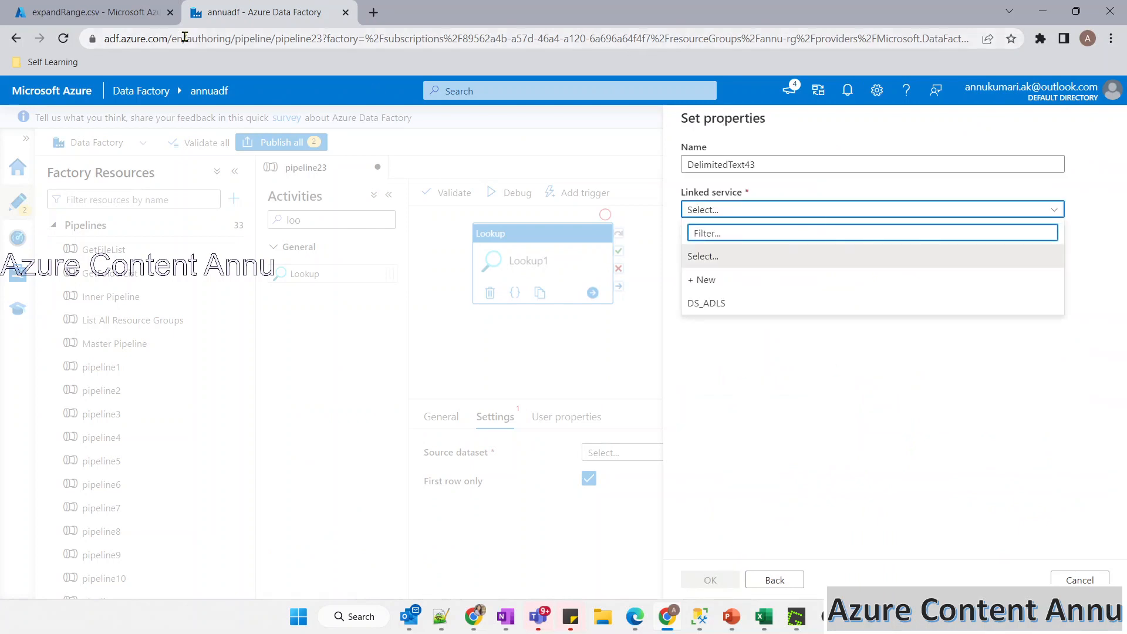
pyautogui.click(116, 21)
pyautogui.click(265, 12)
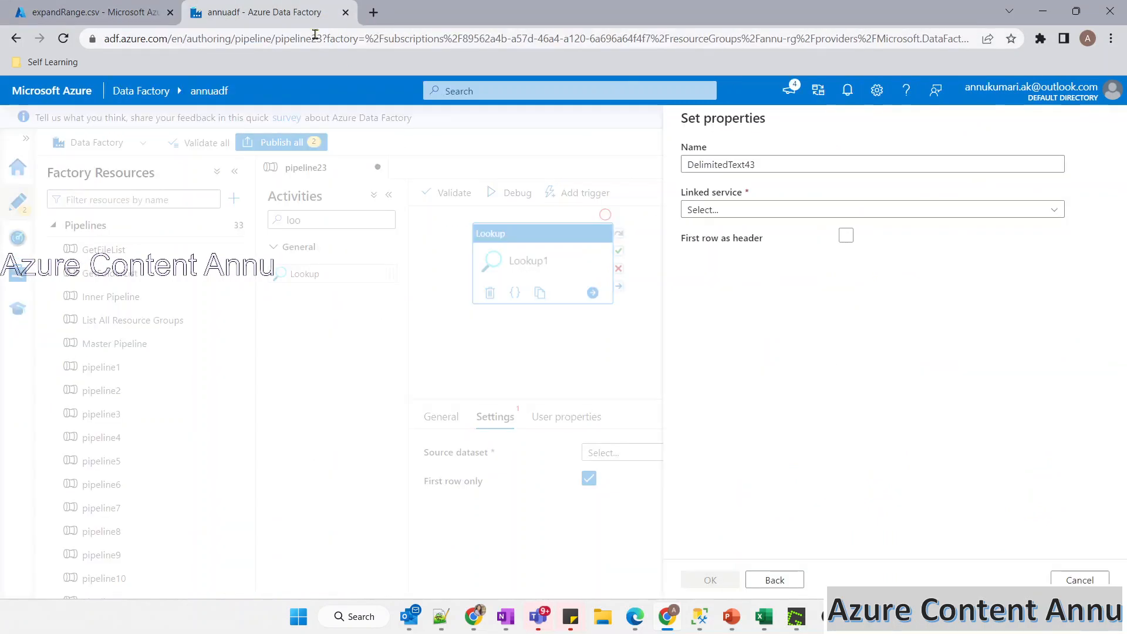
pyautogui.click(824, 206)
pyautogui.click(758, 297)
pyautogui.click(1075, 252)
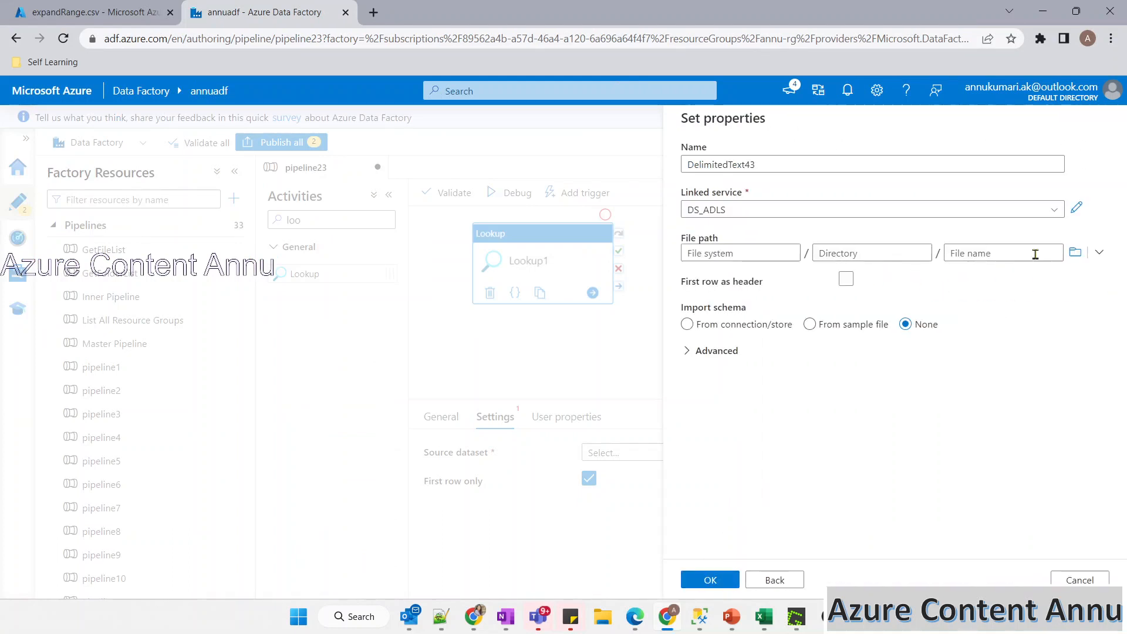
pyautogui.click(1075, 253)
pyautogui.click(737, 204)
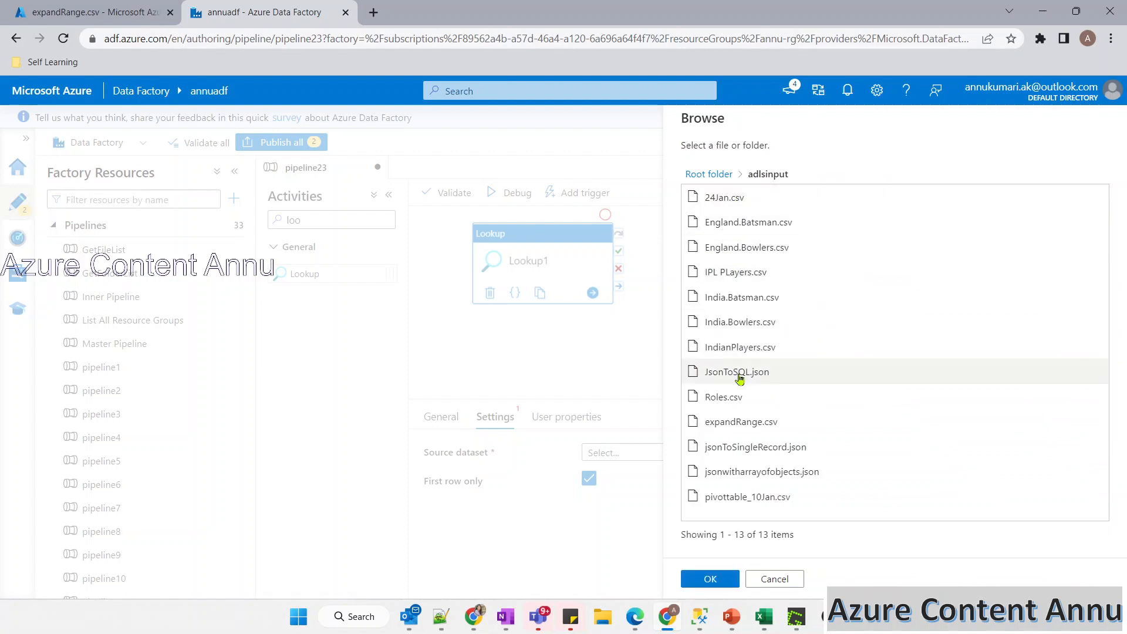
pyautogui.click(738, 424)
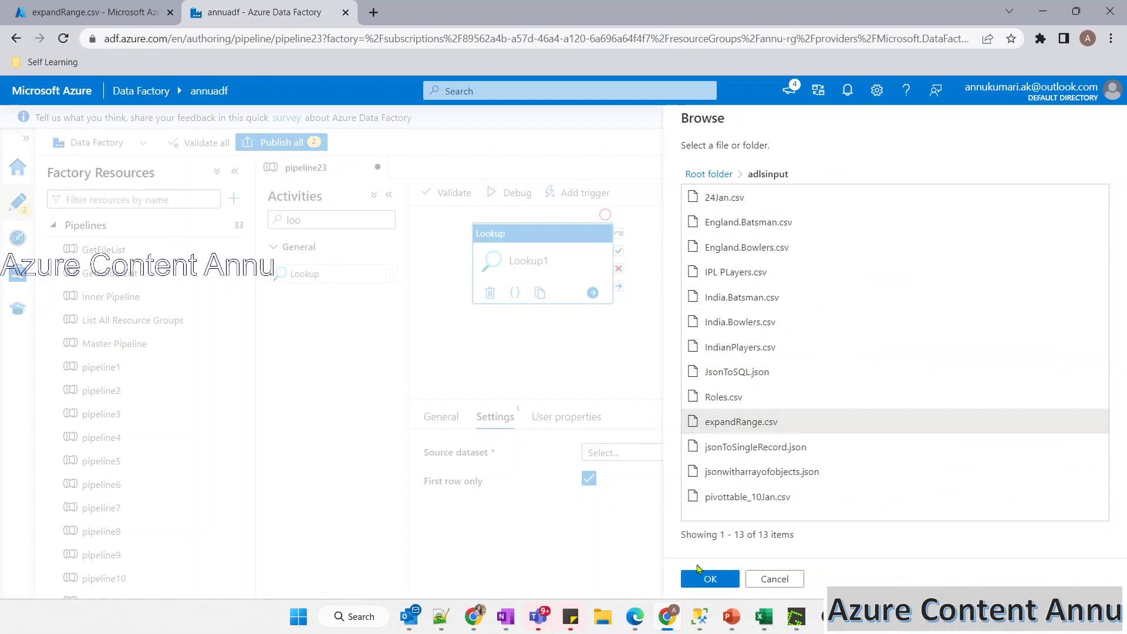
pyautogui.click(696, 580)
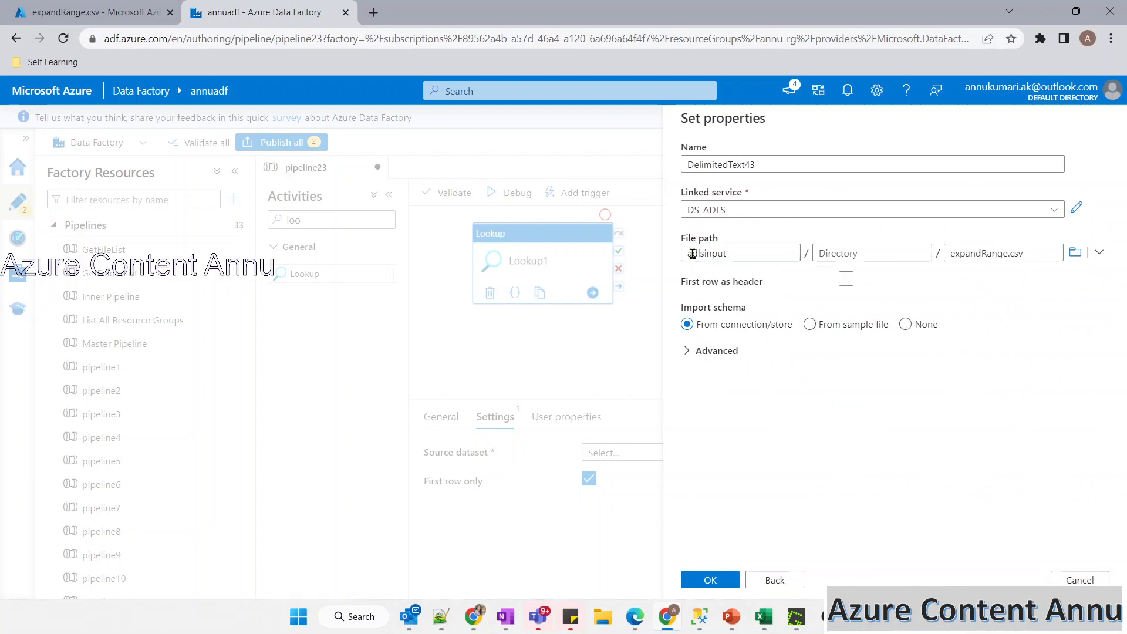
# Check the source file's column names, enable First row as header and create the dataset
pyautogui.click(94, 11)
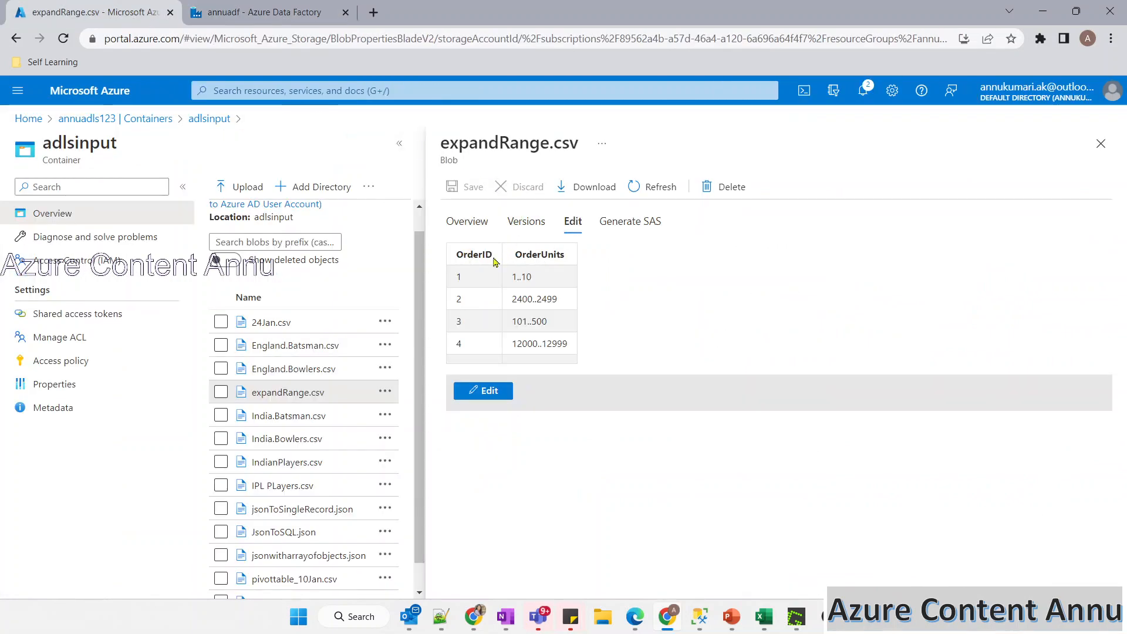
pyautogui.click(259, 12)
pyautogui.click(846, 280)
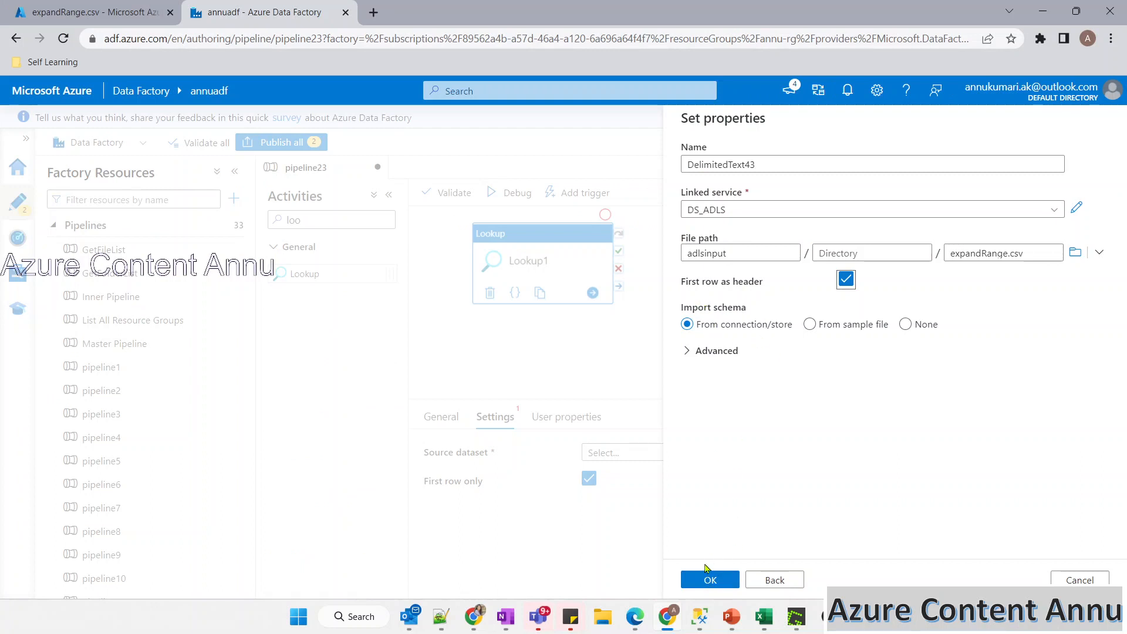
pyautogui.click(694, 580)
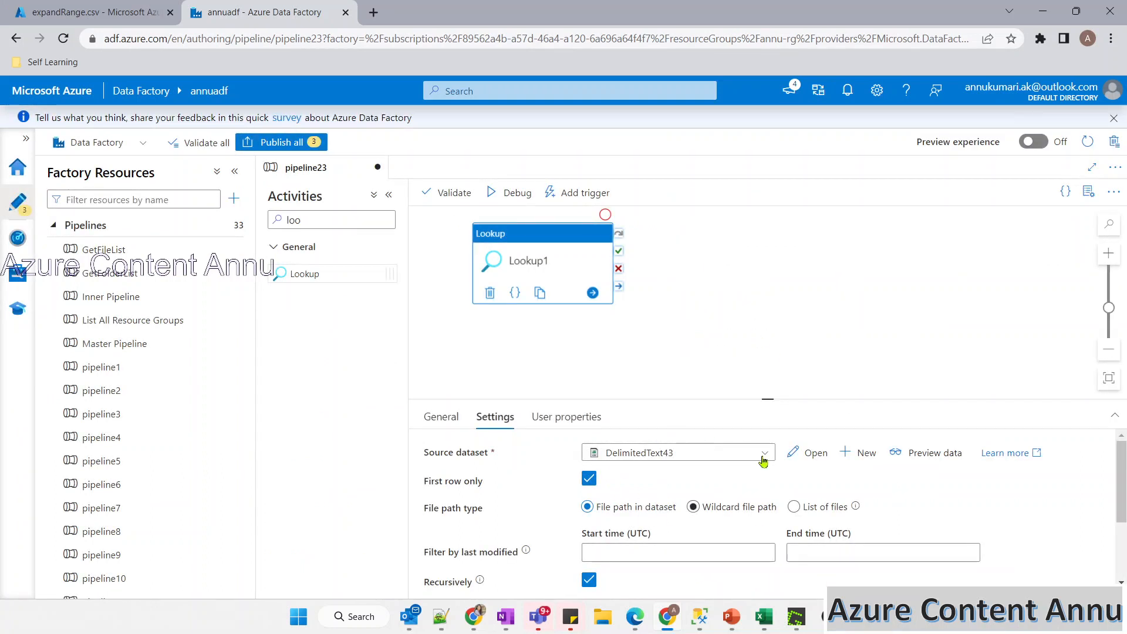
# Turn off First row only for the Lookup, previewing the source data before and after the change
pyautogui.click(933, 456)
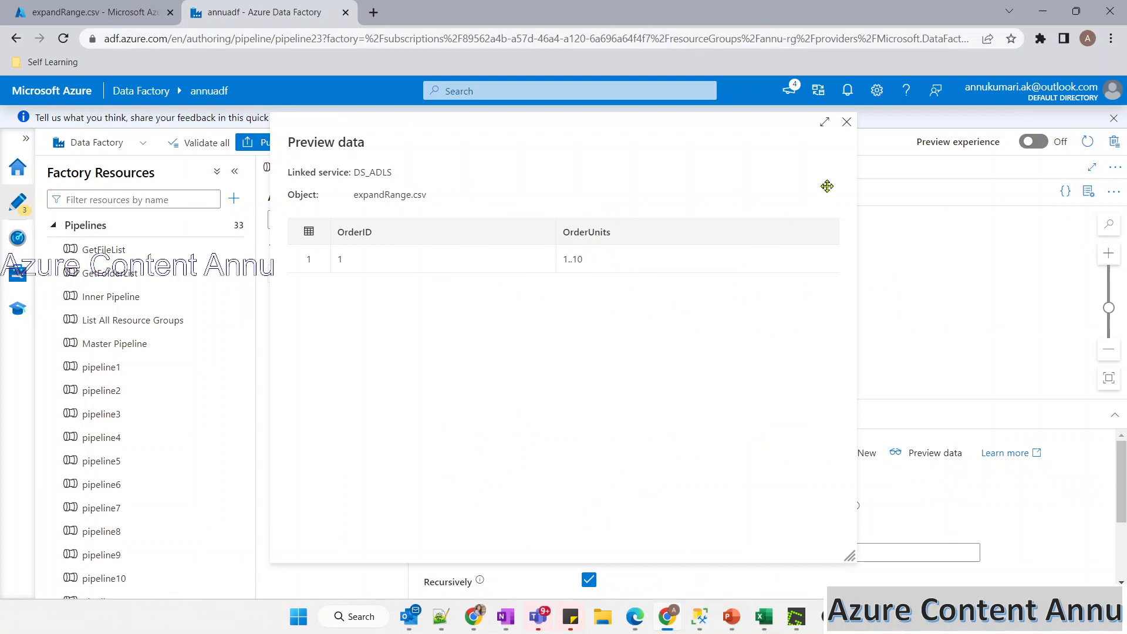
pyautogui.click(846, 123)
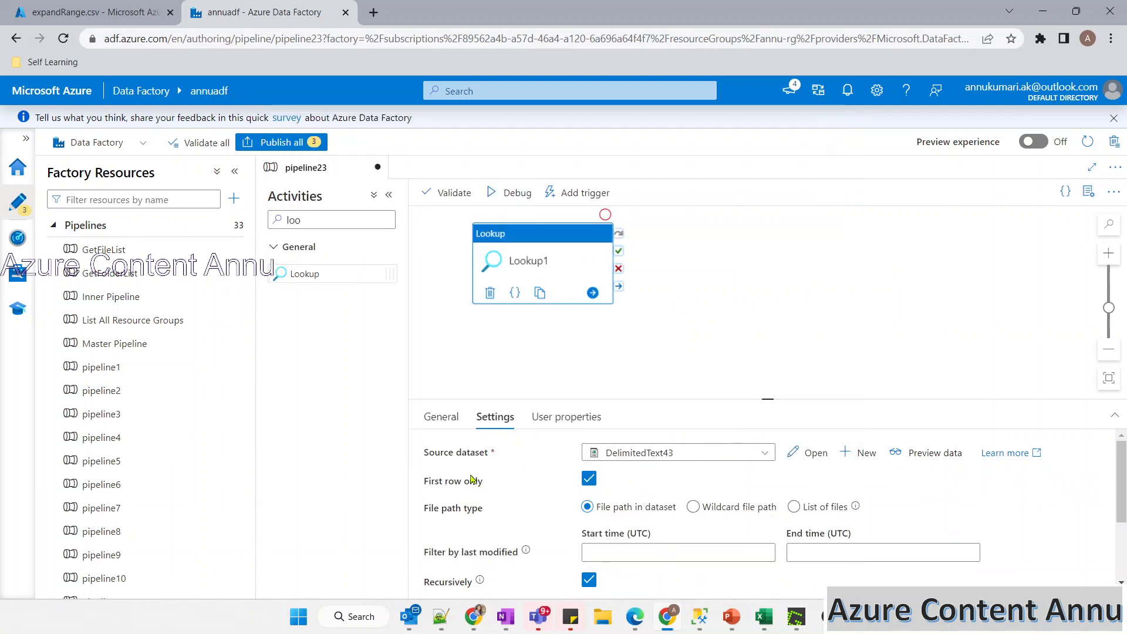
pyautogui.click(588, 481)
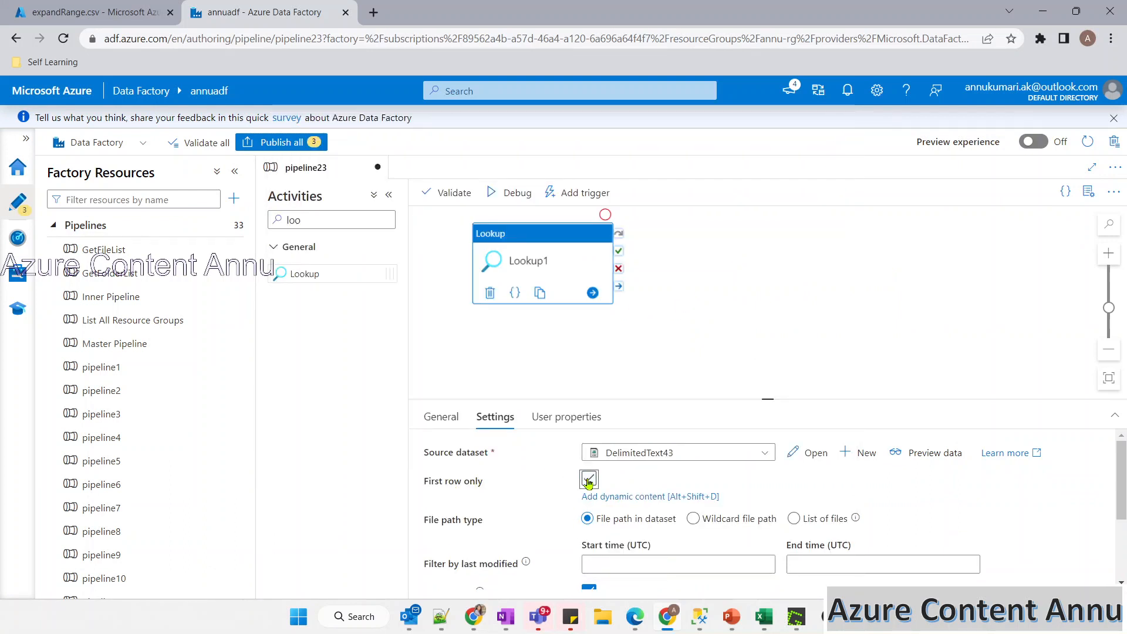
pyautogui.click(922, 459)
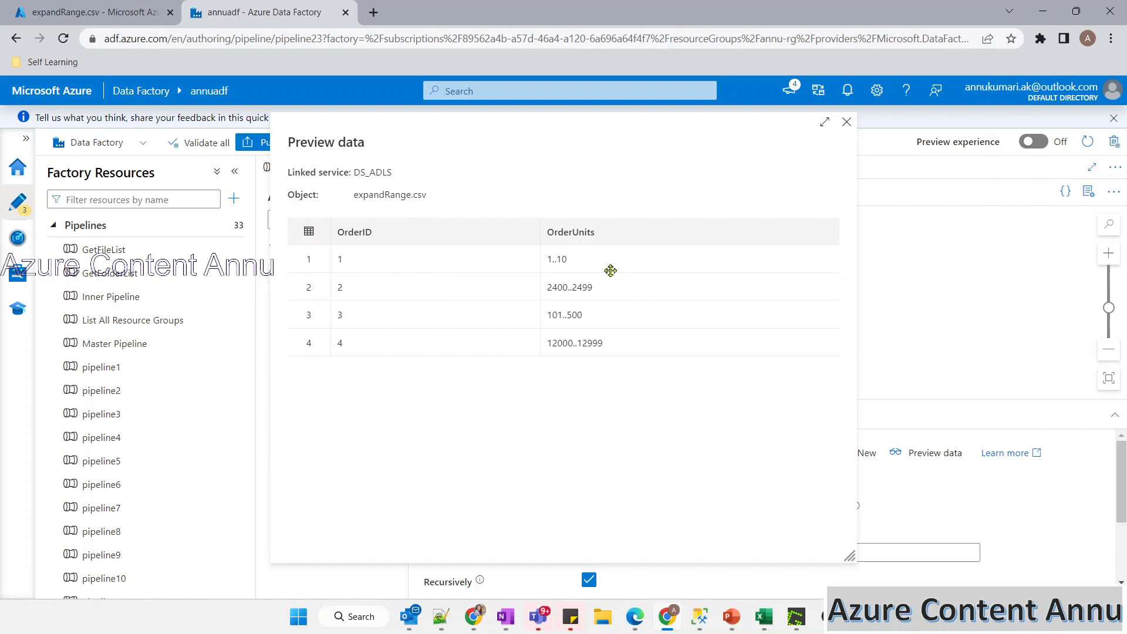
pyautogui.press('Escape')
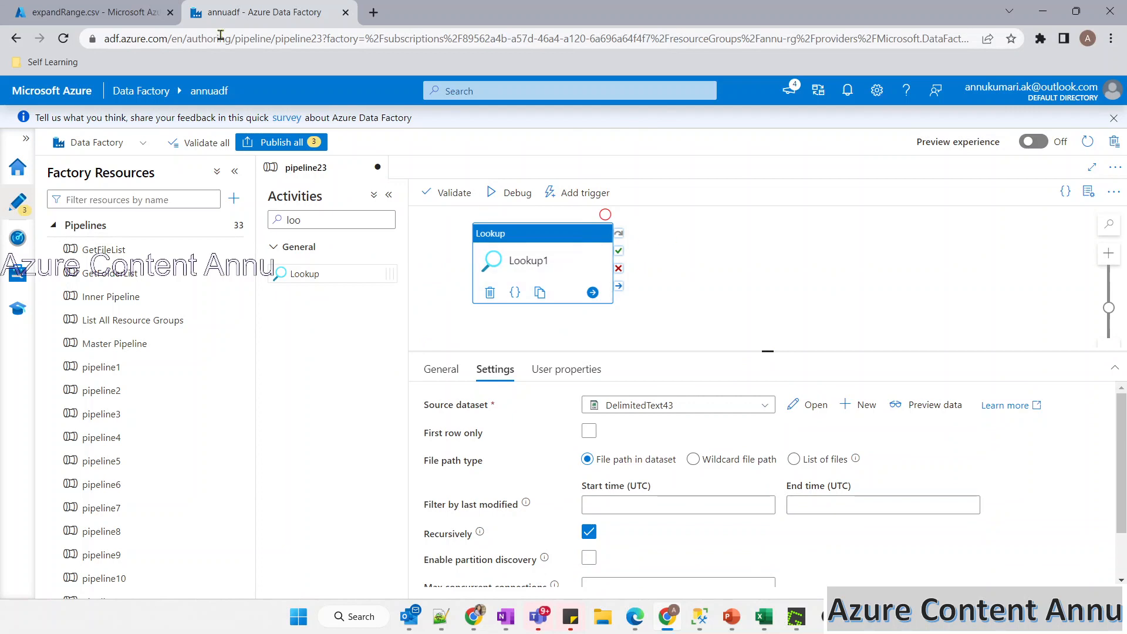
# Debug the pipeline, refresh the run status and open the Lookup1 output in full size
pyautogui.click(123, 6)
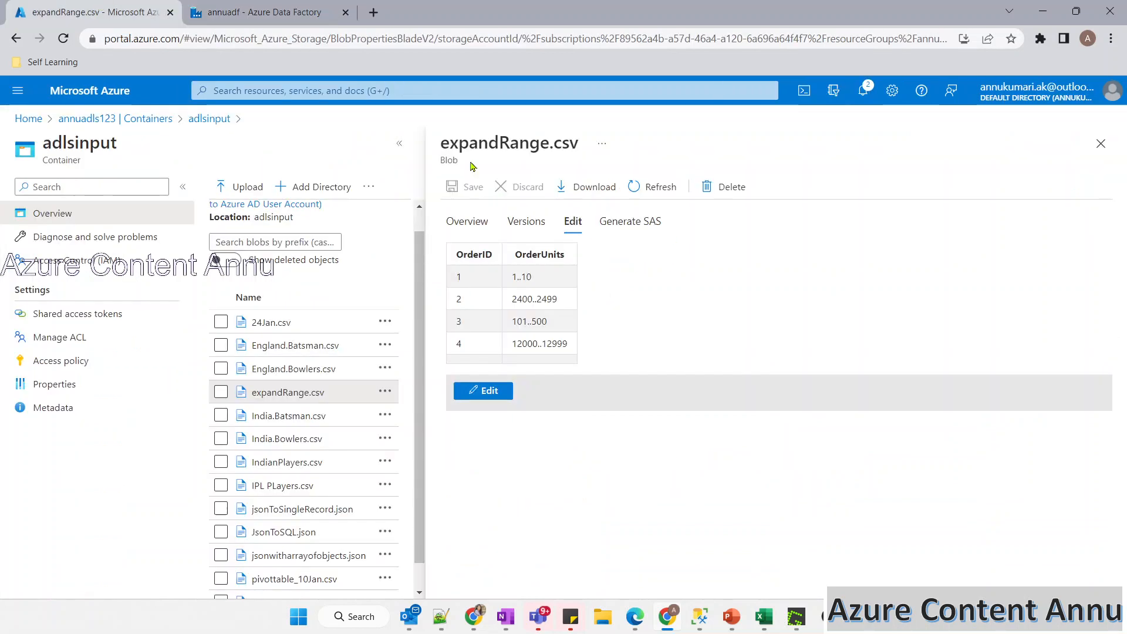
pyautogui.click(291, 13)
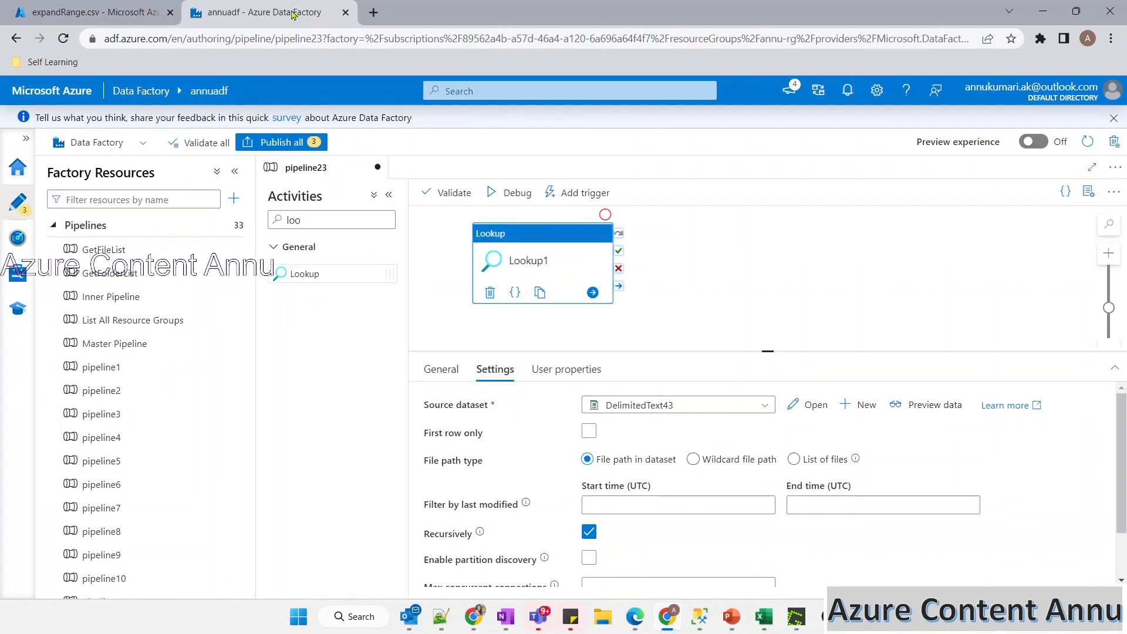
pyautogui.click(514, 193)
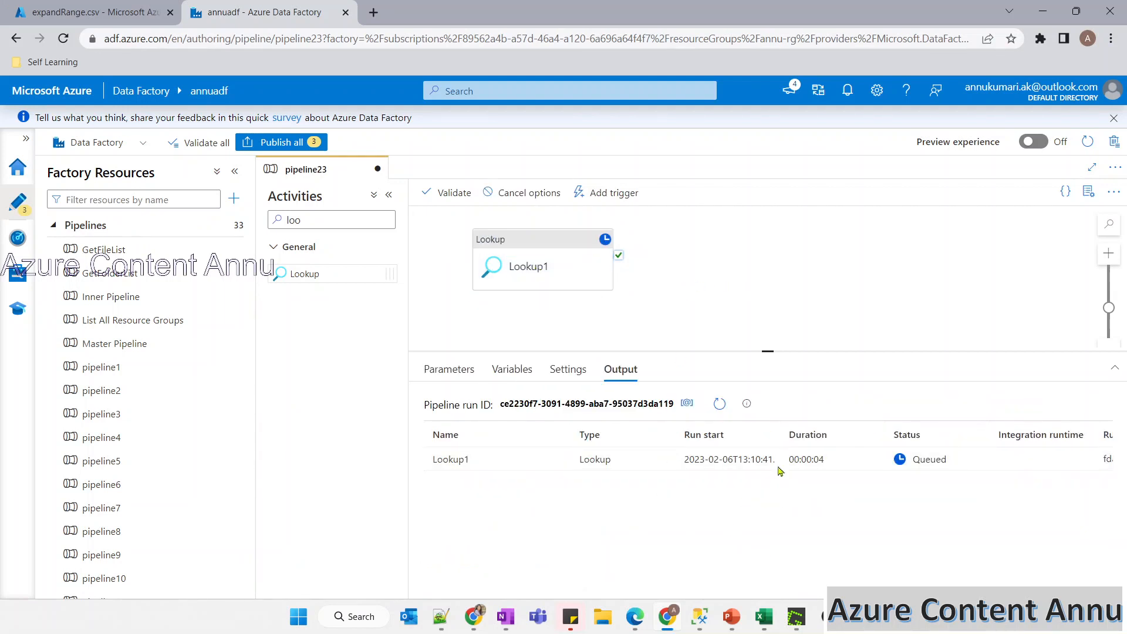
pyautogui.click(719, 404)
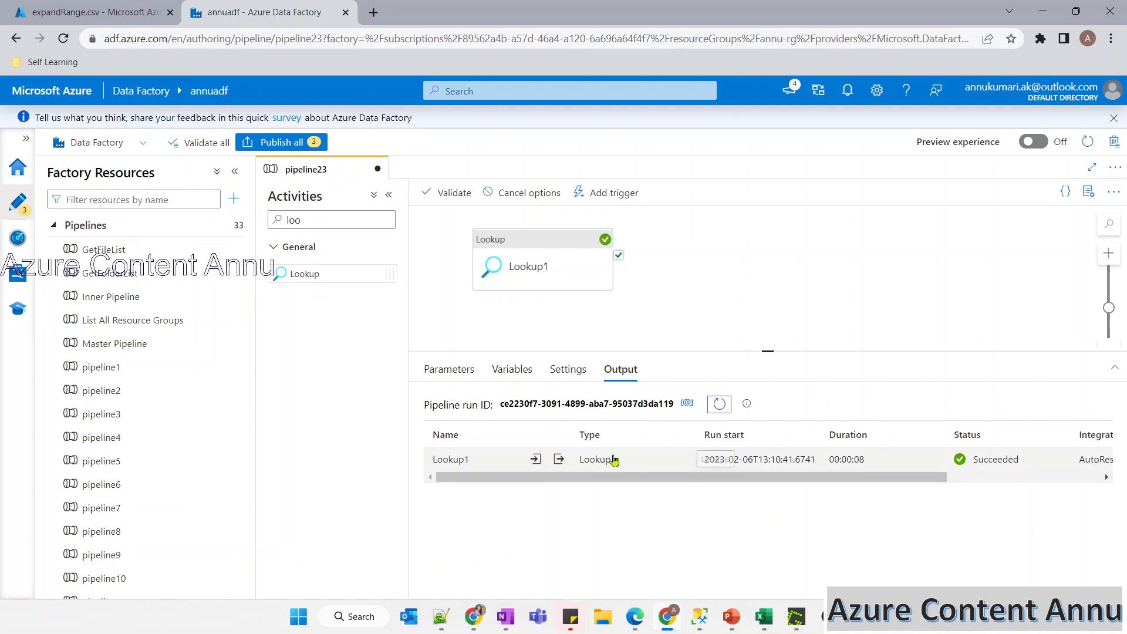
pyautogui.click(562, 460)
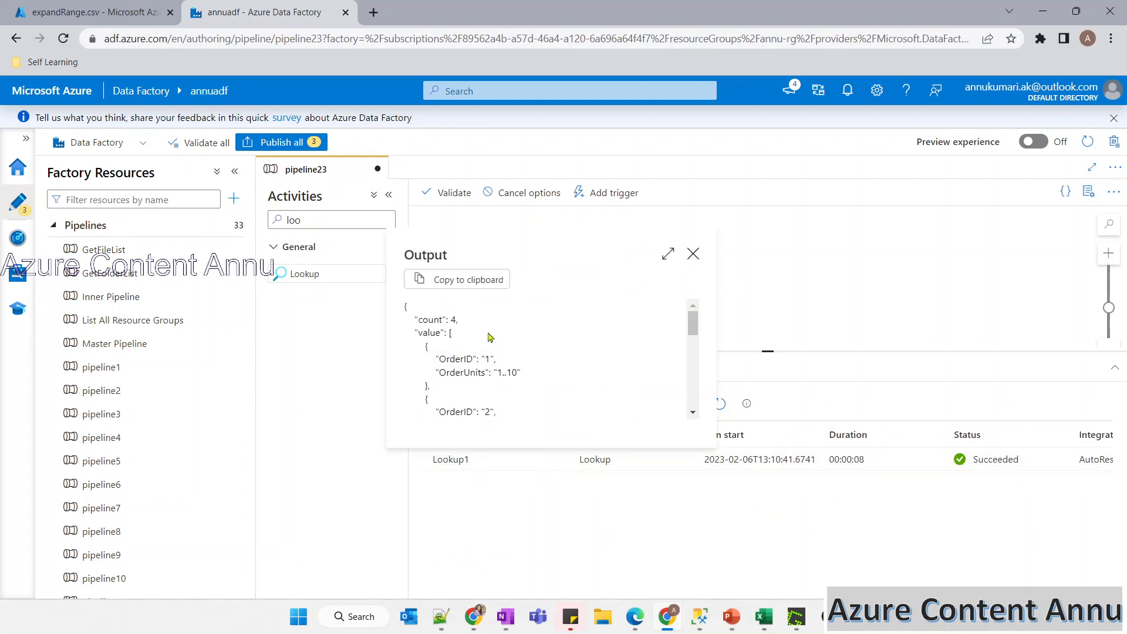
pyautogui.click(668, 253)
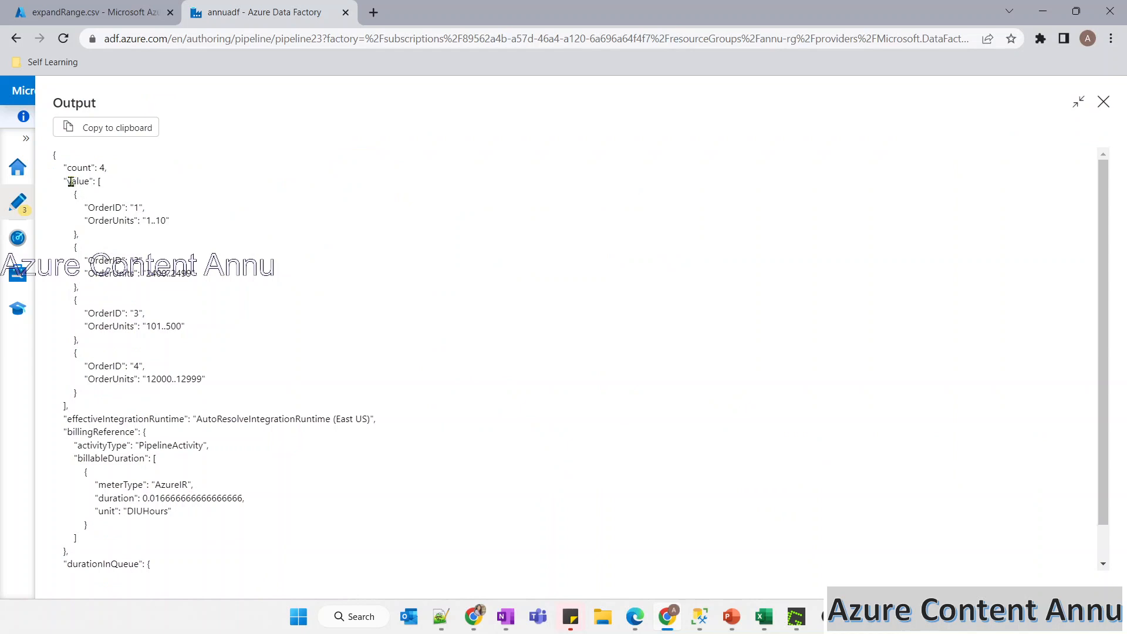
# Examine the value array's objects in the Lookup output and compare them with the rows in expandRange.csv
pyautogui.doubleClick(71, 182)
pyautogui.moveTo(74, 194); pyautogui.dragTo(79, 245)
pyautogui.click(73, 254)
pyautogui.click(104, 8)
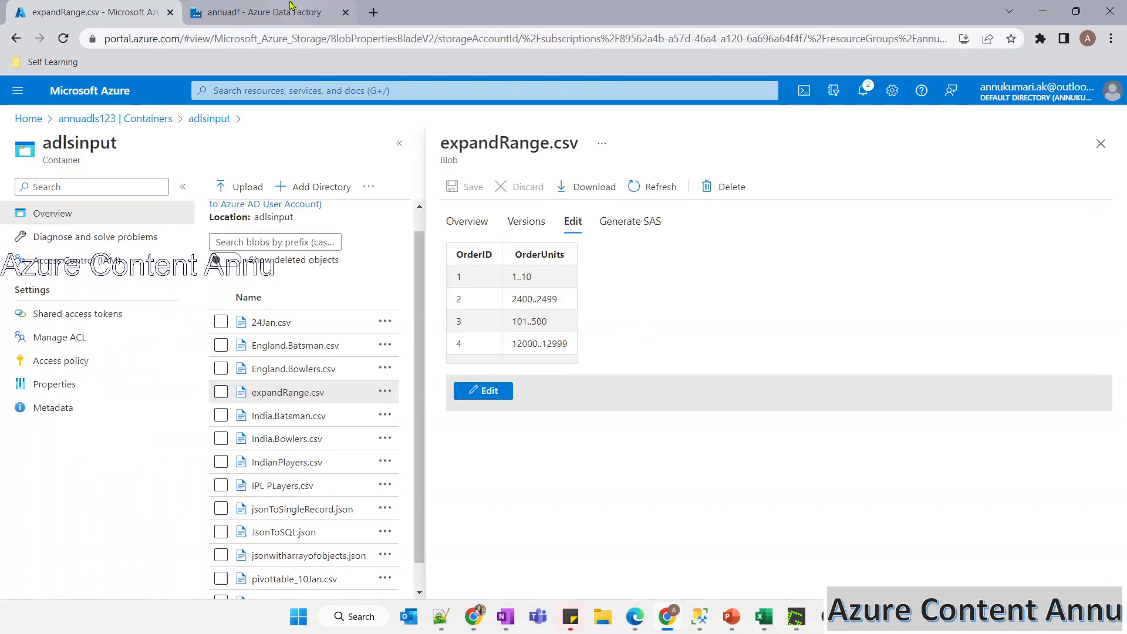
pyautogui.click(264, 11)
# Annotate the Lookup output's first object with an arrow and its expanded array of integers from 1 to 10
pyautogui.click(269, 295)
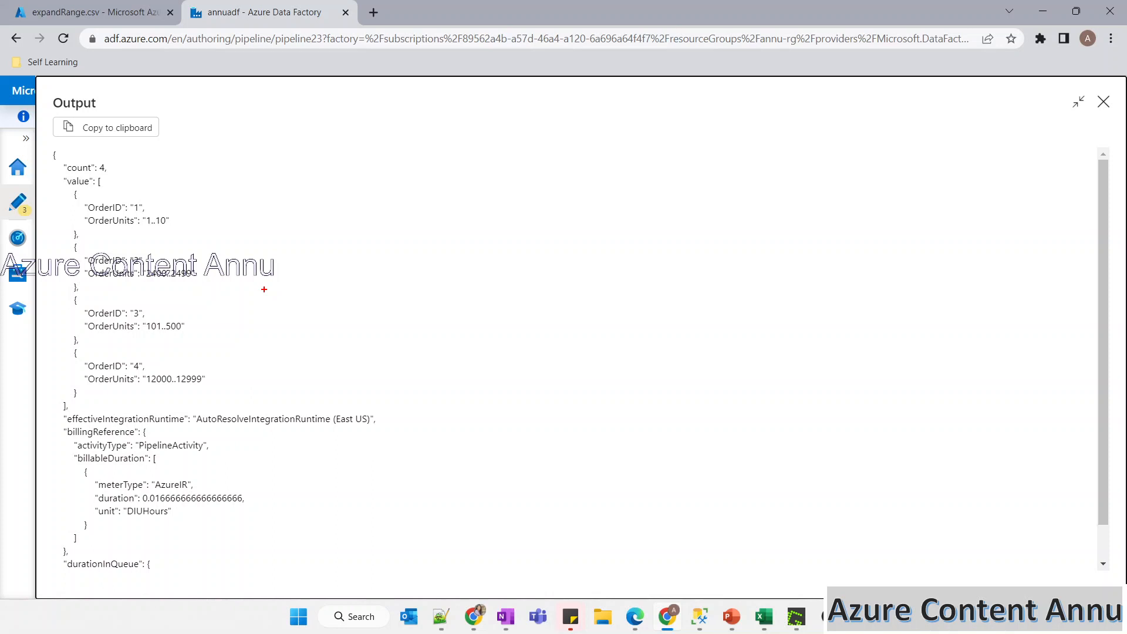
pyautogui.moveTo(198, 205)
pyautogui.mouseDown()
pyautogui.moveTo(246, 187)
pyautogui.moveTo(228, 210)
pyautogui.mouseUp()
pyautogui.moveTo(326, 164); pyautogui.dragTo(341, 196)
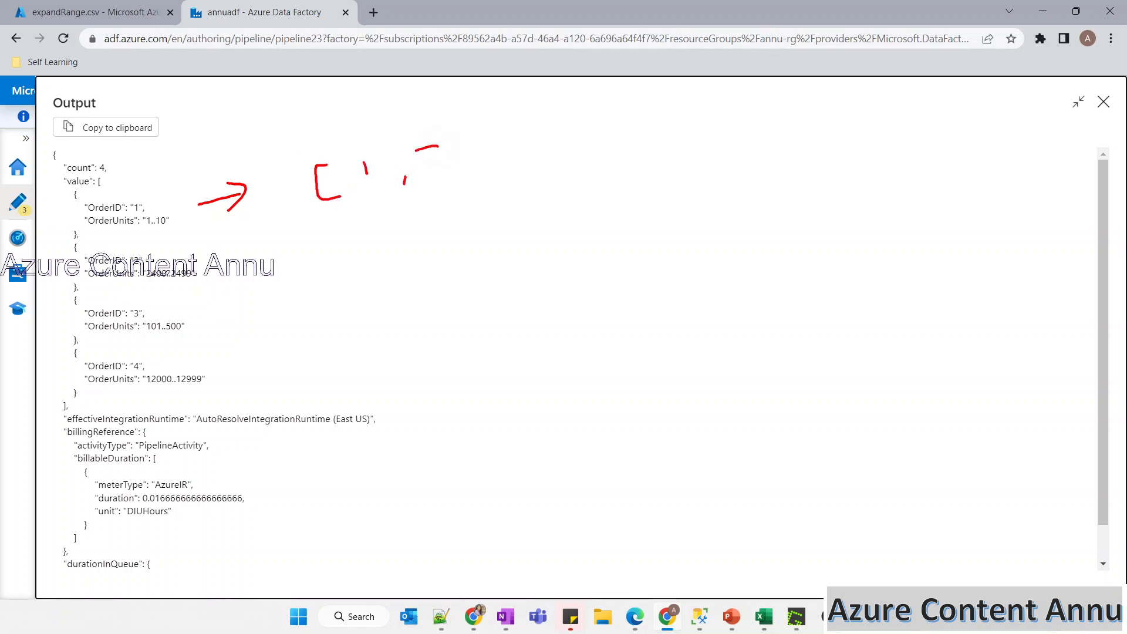
pyautogui.moveTo(438, 146); pyautogui.dragTo(450, 162)
pyautogui.moveTo(489, 155); pyautogui.dragTo(487, 166)
pyautogui.moveTo(505, 125); pyautogui.dragTo(514, 174)
pyautogui.moveTo(600, 107); pyautogui.dragTo(645, 141)
pyautogui.moveTo(679, 119); pyautogui.dragTo(678, 136)
pyautogui.moveTo(721, 87); pyautogui.dragTo(719, 124)
pyautogui.moveTo(763, 110); pyautogui.dragTo(760, 128)
pyautogui.moveTo(805, 71)
pyautogui.mouseDown()
pyautogui.moveTo(794, 99)
pyautogui.moveTo(851, 115)
pyautogui.mouseUp()
pyautogui.moveTo(858, 69); pyautogui.dragTo(909, 85)
pyautogui.moveTo(933, 88); pyautogui.dragTo(932, 107)
pyautogui.moveTo(972, 57); pyautogui.dragTo(976, 88)
pyautogui.moveTo(1012, 49)
pyautogui.mouseDown()
pyautogui.moveTo(1025, 95)
pyautogui.moveTo(1042, 98)
pyautogui.mouseUp()
pyautogui.moveTo(1057, 57); pyautogui.dragTo(1057, 90)
pyautogui.moveTo(1073, 59); pyautogui.dragTo(1074, 105)
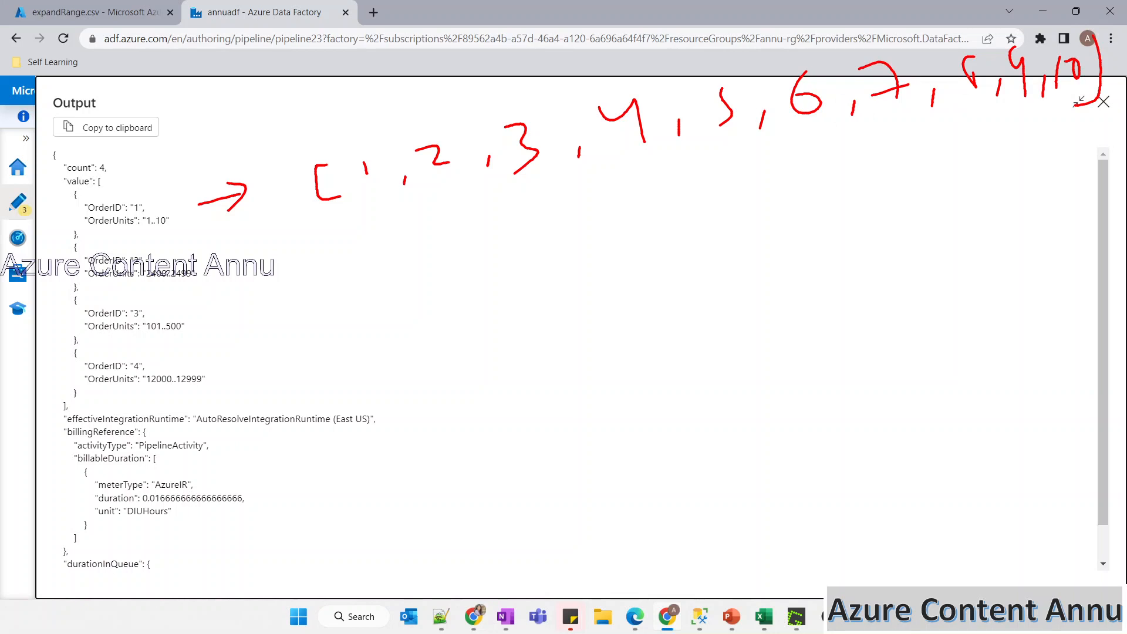
# Annotate the second object with its expanded array from 2400 to 2499, circle both arrays and clear the annotations
pyautogui.moveTo(236, 253); pyautogui.dragTo(309, 233)
pyautogui.moveTo(300, 228); pyautogui.dragTo(272, 262)
pyautogui.moveTo(370, 208); pyautogui.dragTo(417, 262)
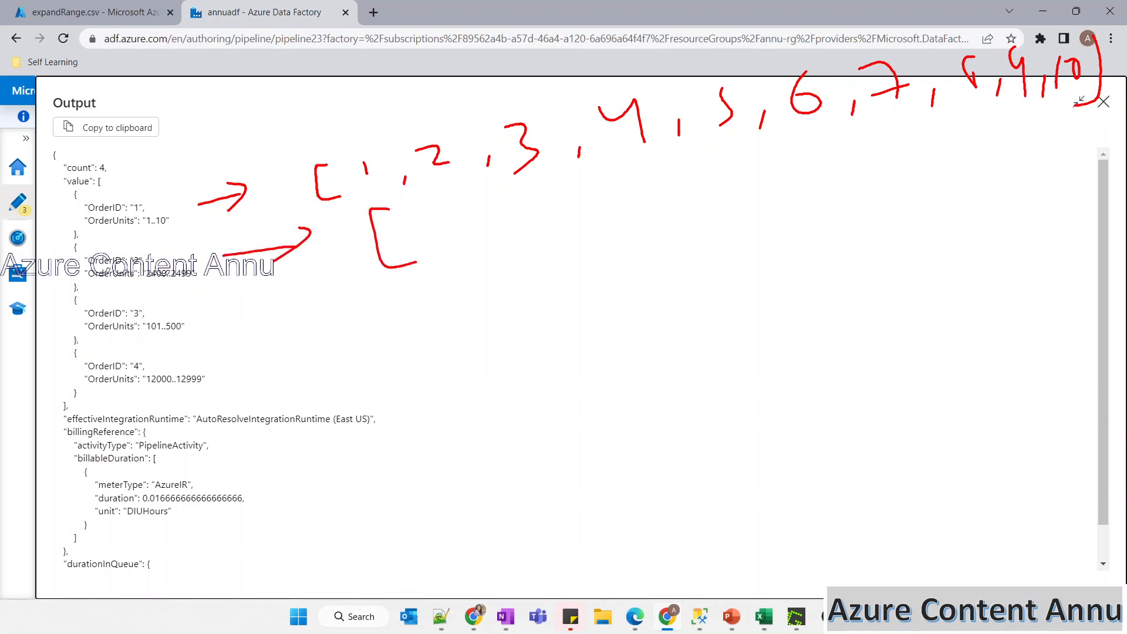
pyautogui.moveTo(390, 224)
pyautogui.mouseDown()
pyautogui.moveTo(432, 236)
pyautogui.moveTo(460, 229)
pyautogui.mouseUp()
pyautogui.moveTo(469, 211); pyautogui.dragTo(475, 246)
pyautogui.moveTo(504, 200); pyautogui.dragTo(502, 201)
pyautogui.moveTo(531, 197)
pyautogui.mouseDown()
pyautogui.moveTo(546, 226)
pyautogui.moveTo(549, 195)
pyautogui.mouseUp()
pyautogui.moveTo(590, 230); pyautogui.dragTo(588, 240)
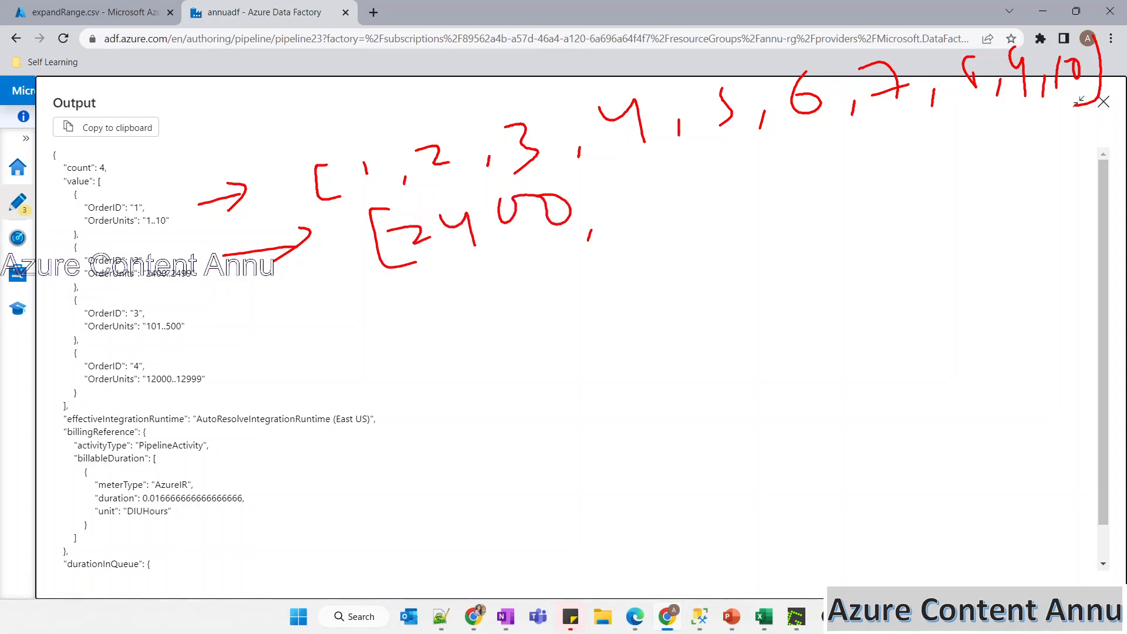
pyautogui.click(638, 221)
pyautogui.click(696, 204)
pyautogui.moveTo(757, 198); pyautogui.dragTo(765, 197)
pyautogui.moveTo(886, 135); pyautogui.dragTo(914, 173)
pyautogui.moveTo(931, 134); pyautogui.dragTo(953, 191)
pyautogui.moveTo(977, 126)
pyautogui.mouseDown()
pyautogui.moveTo(968, 150)
pyautogui.moveTo(979, 186)
pyautogui.mouseUp()
pyautogui.moveTo(1009, 125)
pyautogui.mouseDown()
pyautogui.moveTo(990, 158)
pyautogui.moveTo(1012, 190)
pyautogui.mouseUp()
pyautogui.moveTo(1015, 123)
pyautogui.mouseDown()
pyautogui.moveTo(1035, 115)
pyautogui.moveTo(1014, 199)
pyautogui.mouseUp()
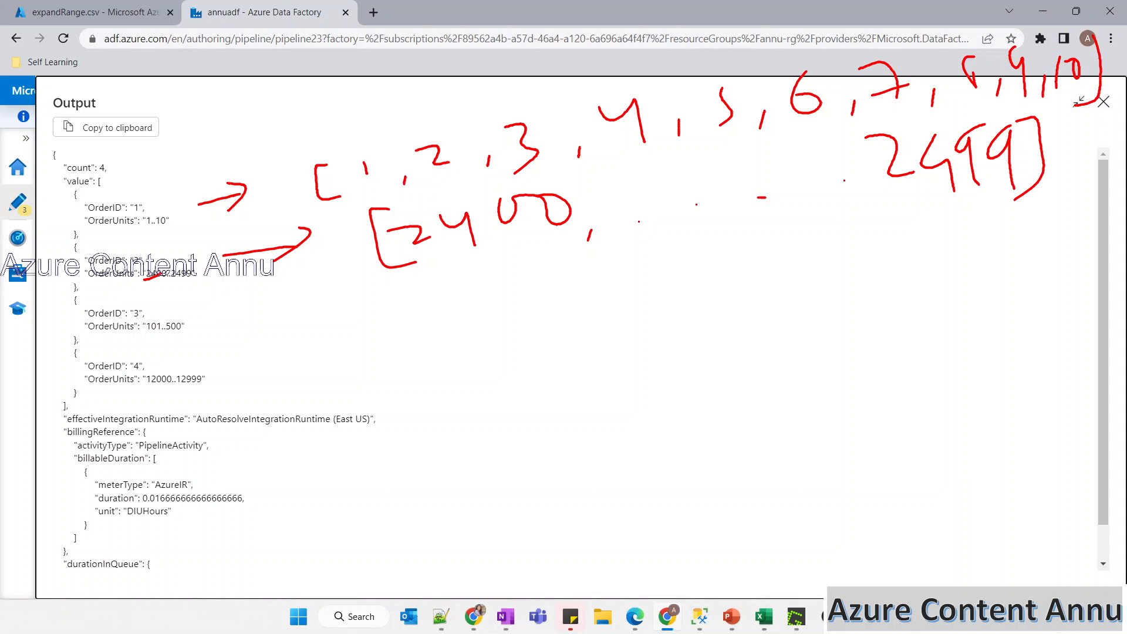
pyautogui.moveTo(364, 99)
pyautogui.mouseDown()
pyautogui.moveTo(859, 179)
pyautogui.moveTo(274, 182)
pyautogui.mouseUp()
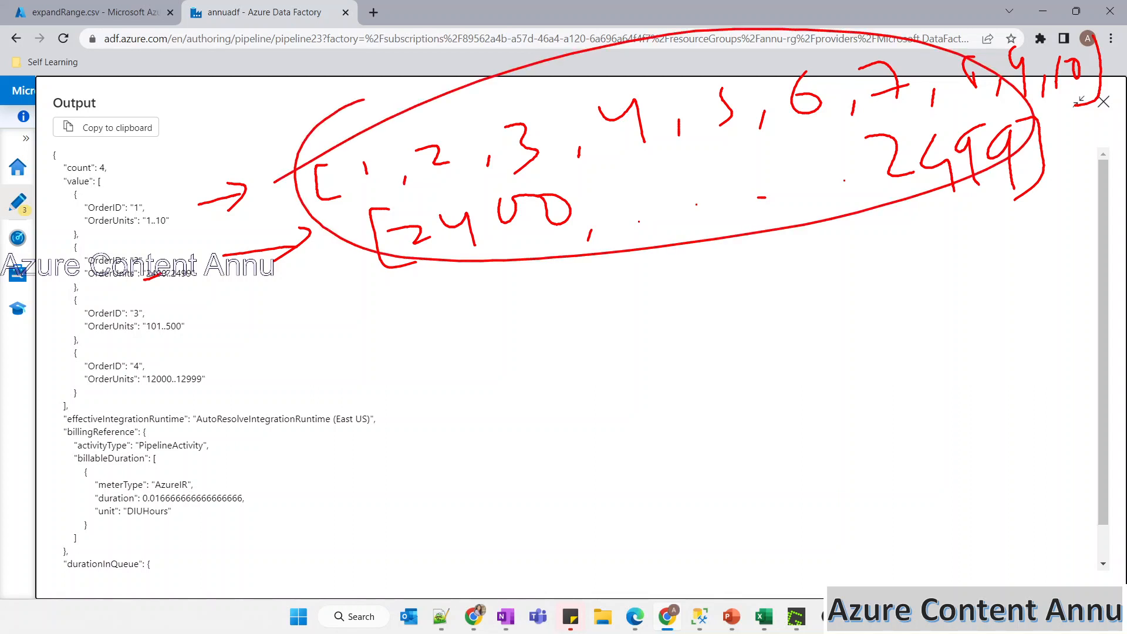
pyautogui.press('Escape')
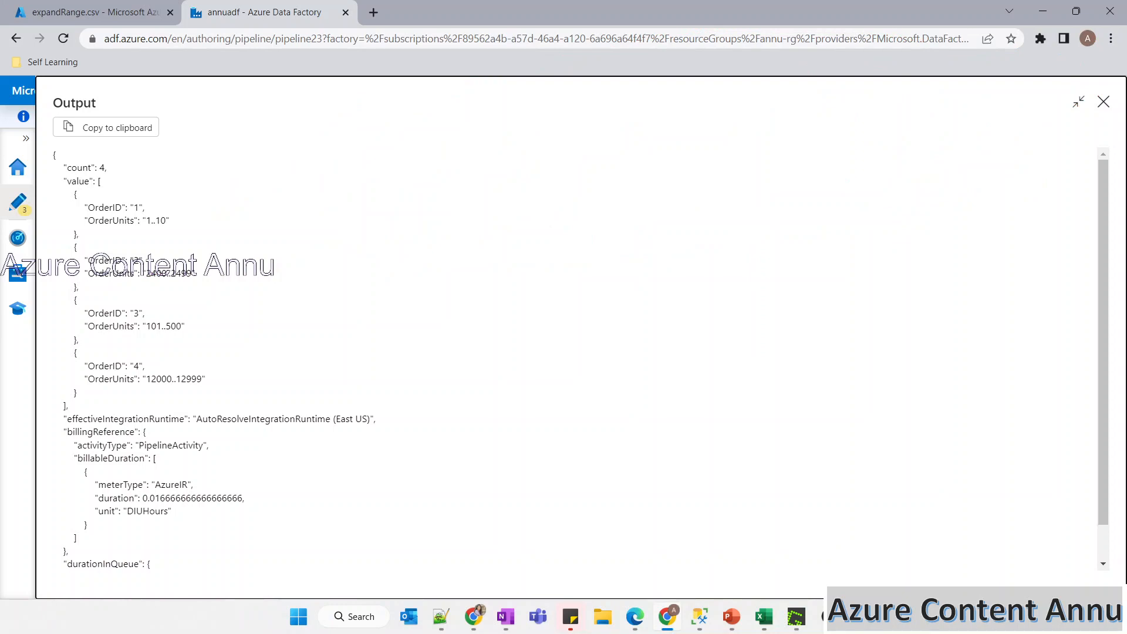
# Close the Lookup output and add a pipeline variable named arrayOfIntegers of type Array
pyautogui.click(1103, 102)
pyautogui.click(517, 361)
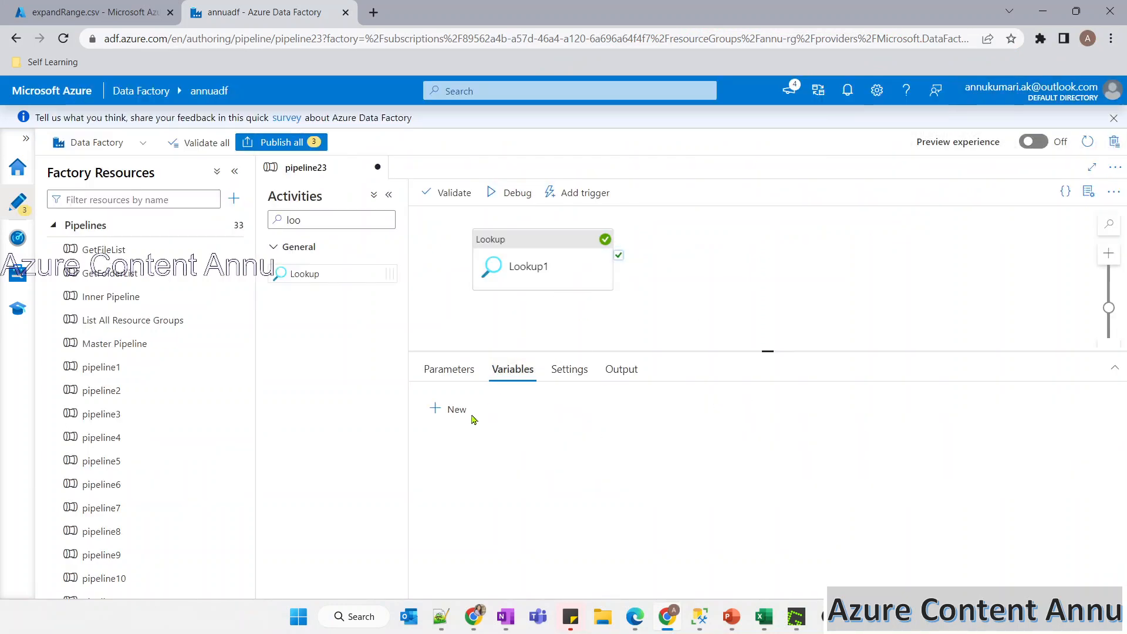
pyautogui.click(453, 409)
pyautogui.click(487, 460)
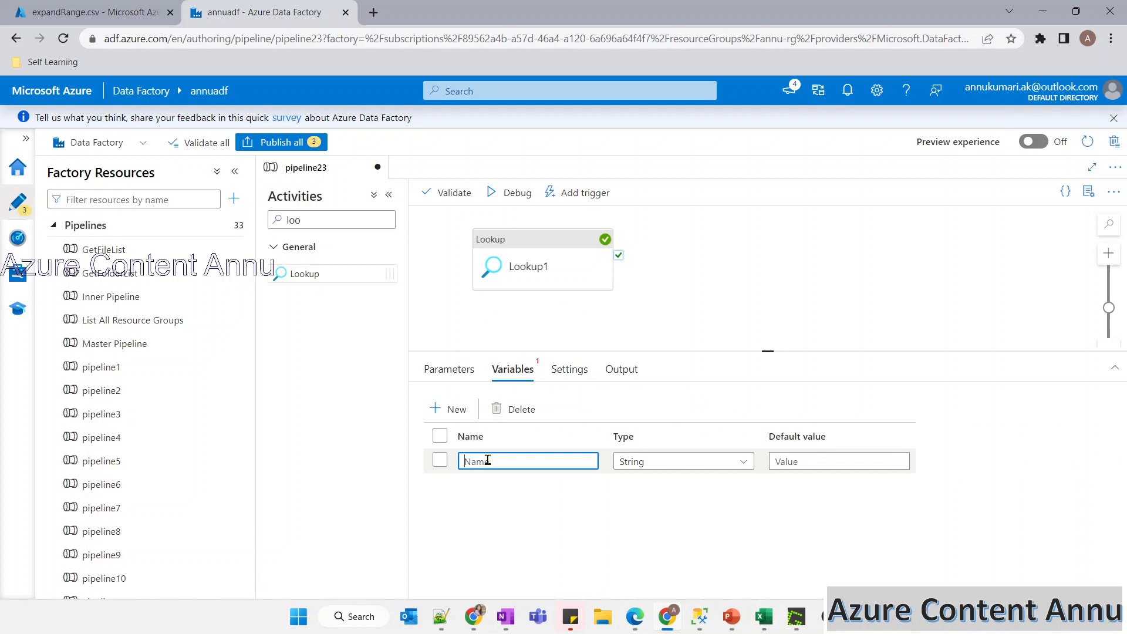
pyautogui.write('arrayOfIntegers')
pyautogui.click(701, 464)
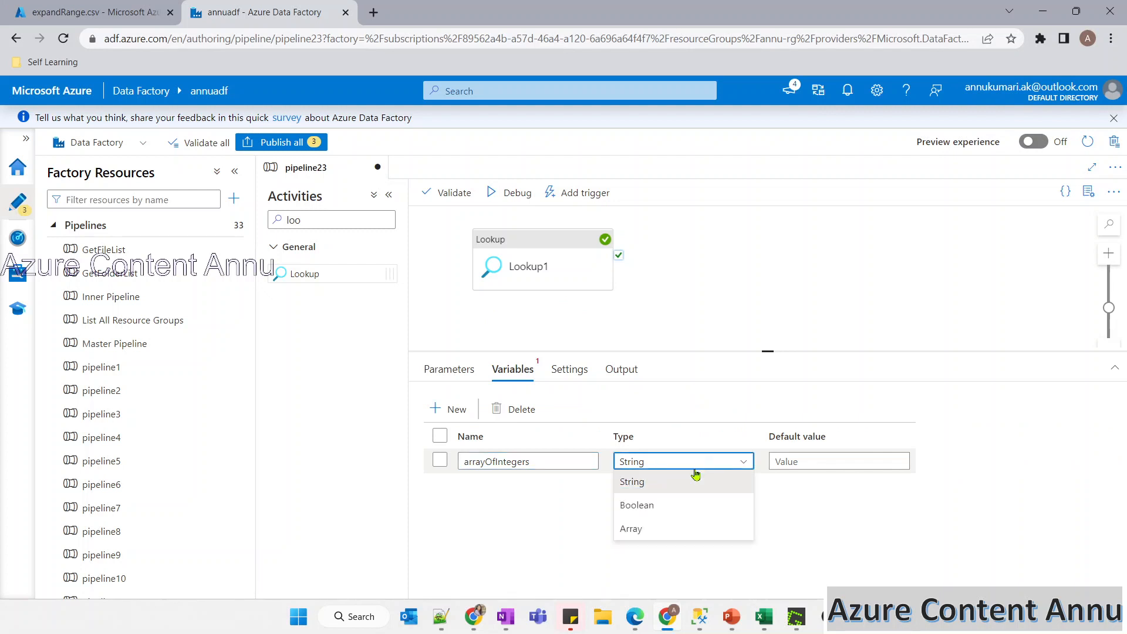
pyautogui.click(645, 528)
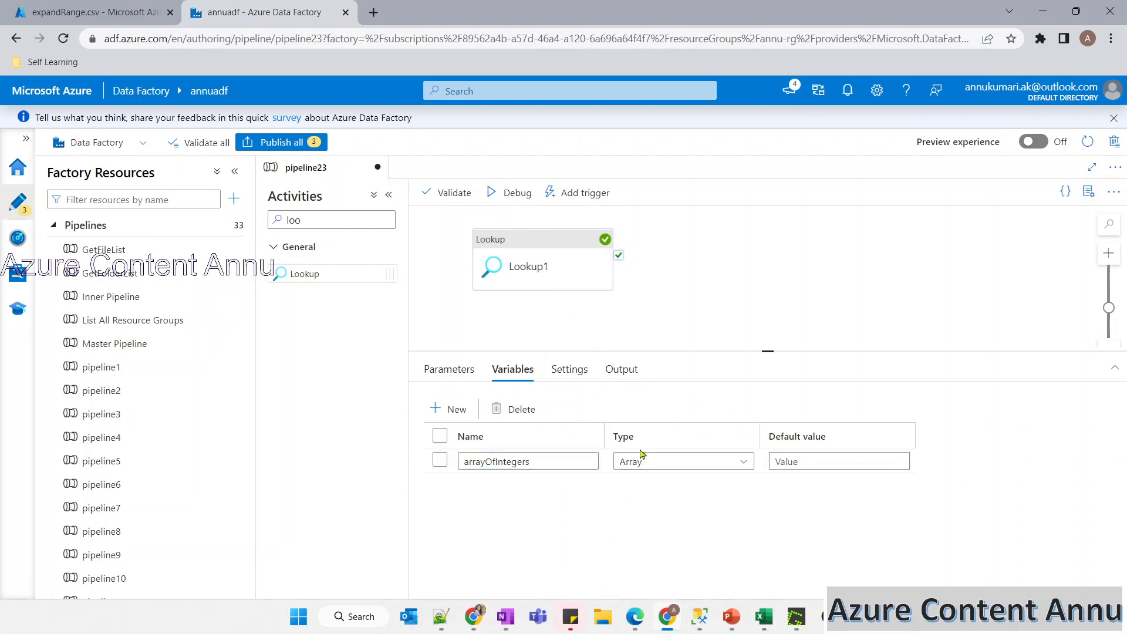
# Add a ForEach activity to the pipeline and connect Lookup1's success output to it
pyautogui.click(329, 218)
pyautogui.doubleClick(329, 218)
pyautogui.press('BackSpace')
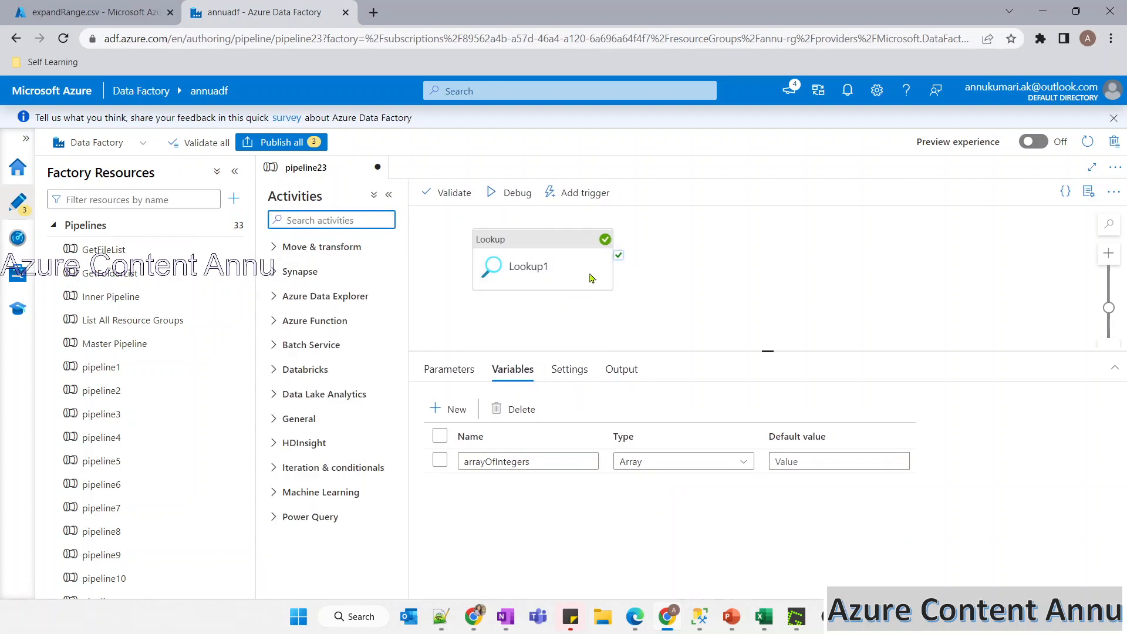
pyautogui.write('fo')
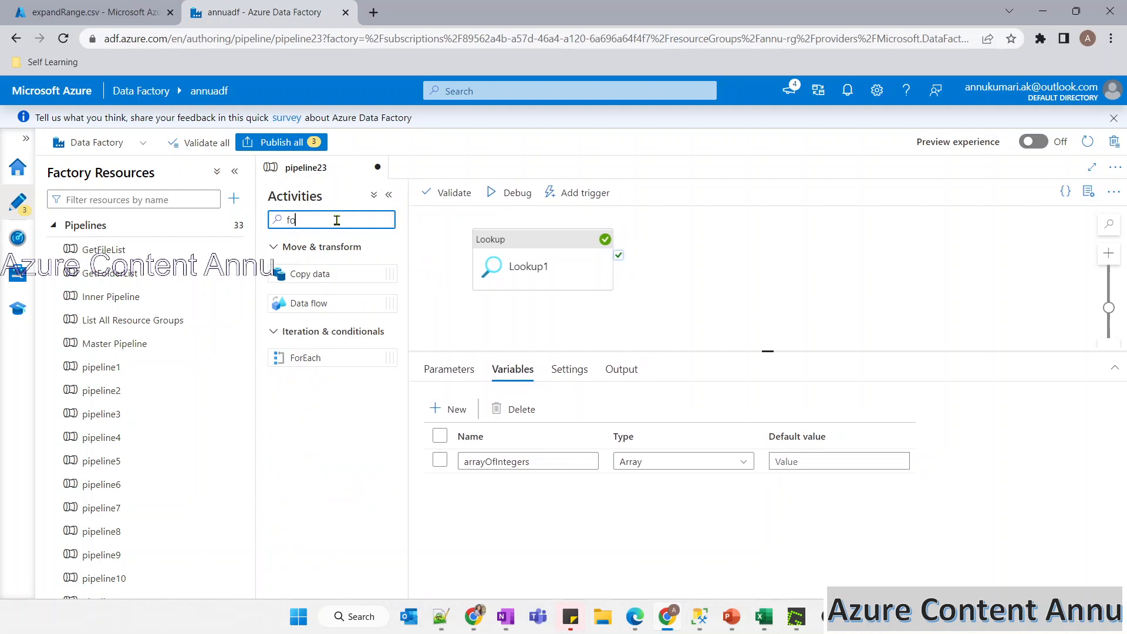
pyautogui.moveTo(302, 357); pyautogui.dragTo(744, 273)
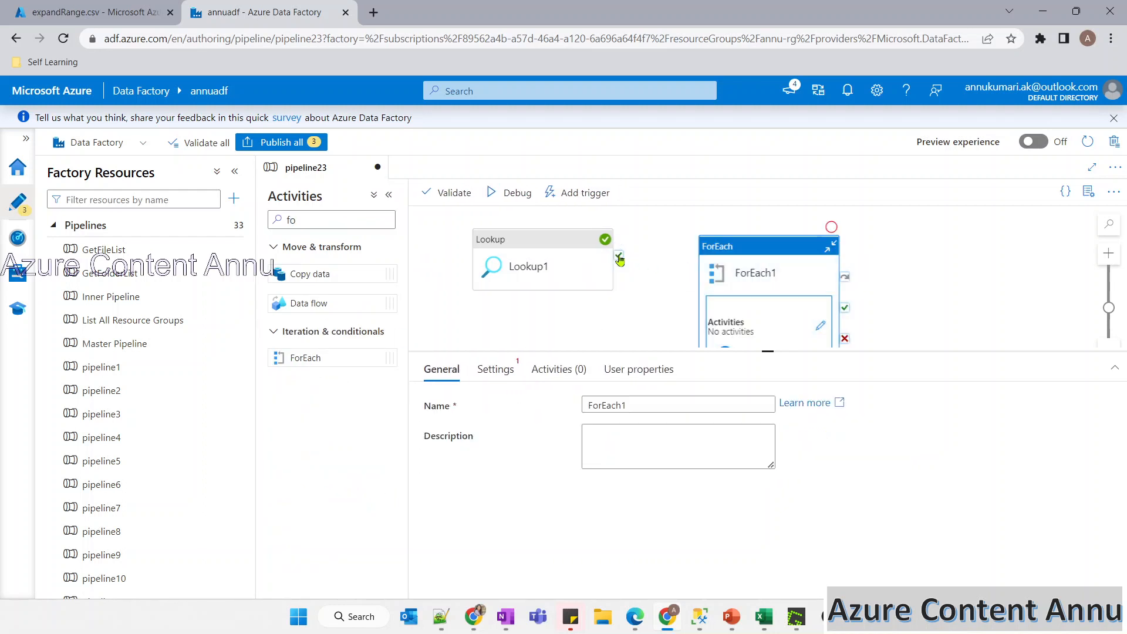
pyautogui.moveTo(618, 255); pyautogui.dragTo(751, 280)
pyautogui.click(753, 283)
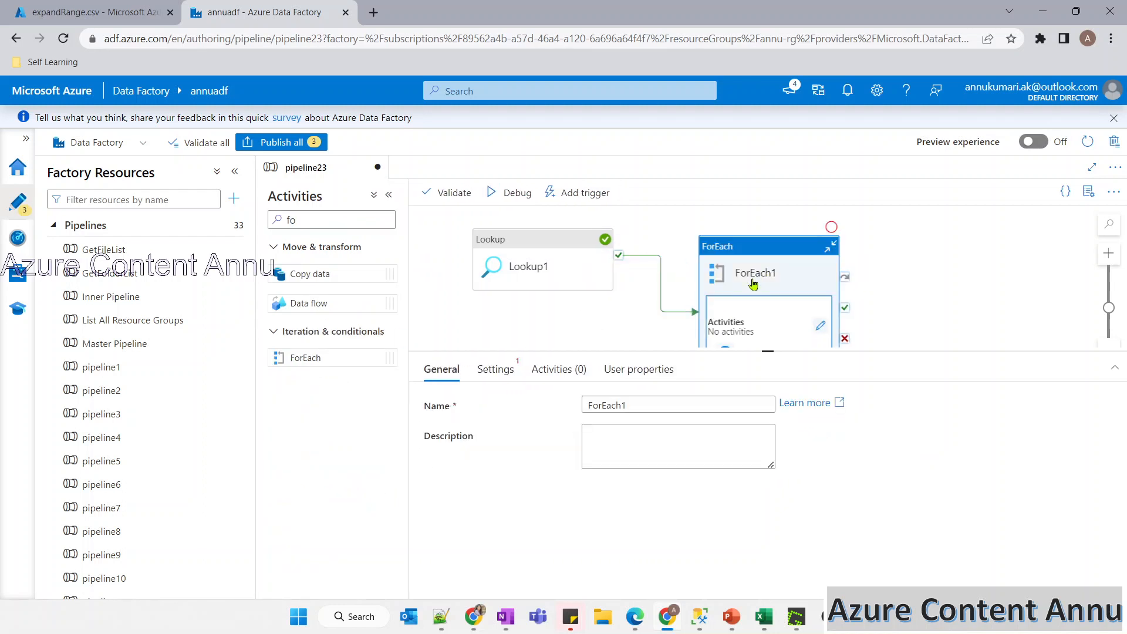
pyautogui.click(496, 368)
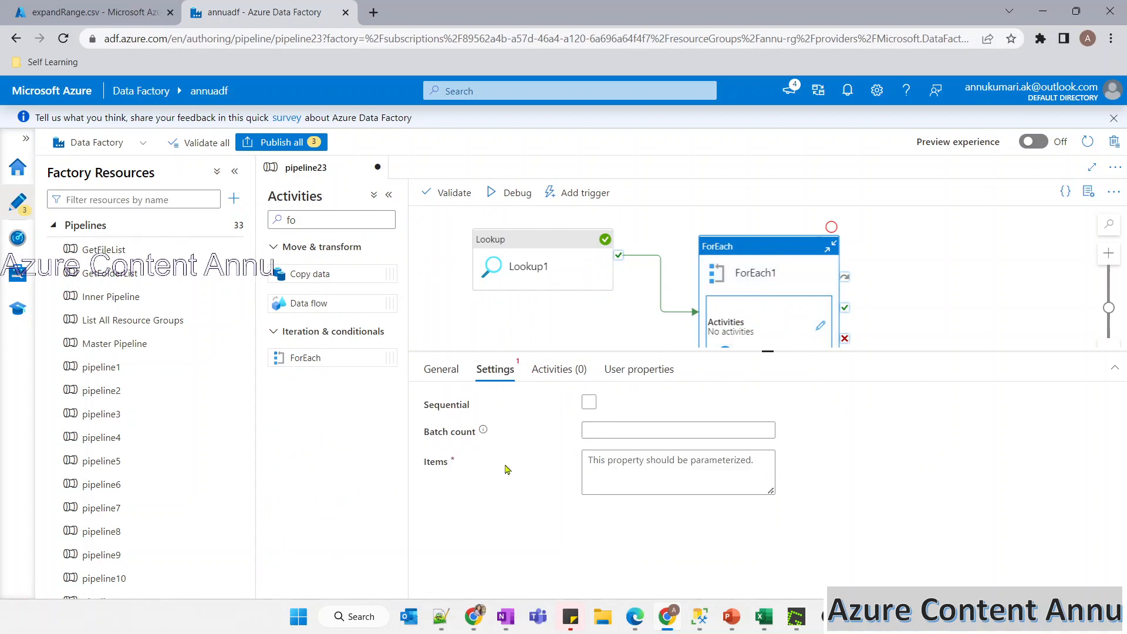
pyautogui.click(623, 484)
pyautogui.click(611, 504)
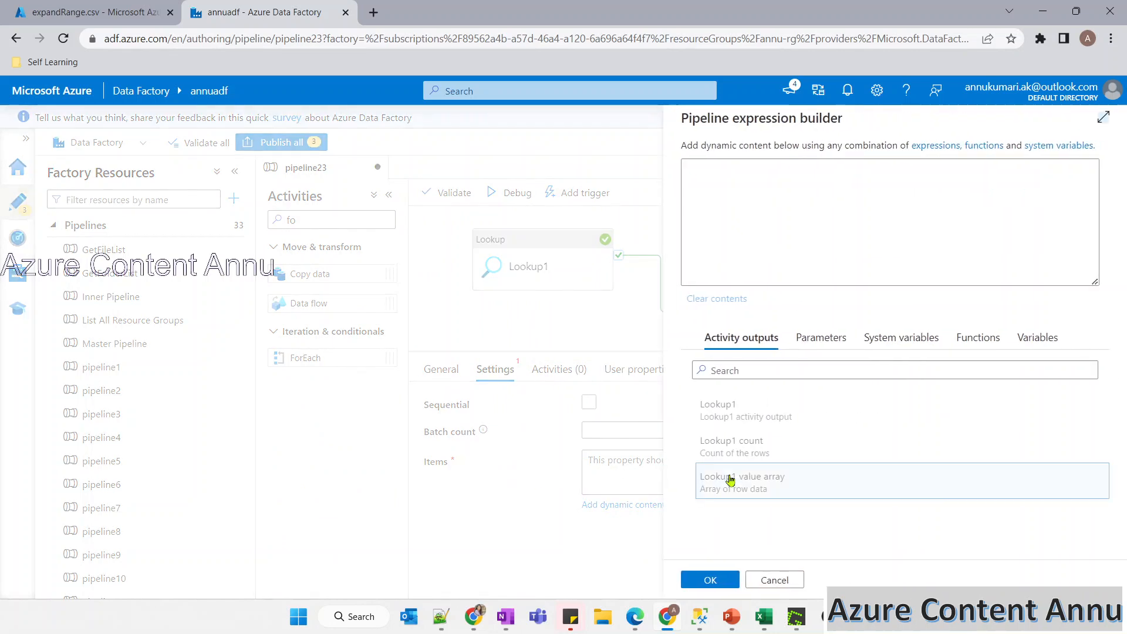
pyautogui.click(761, 480)
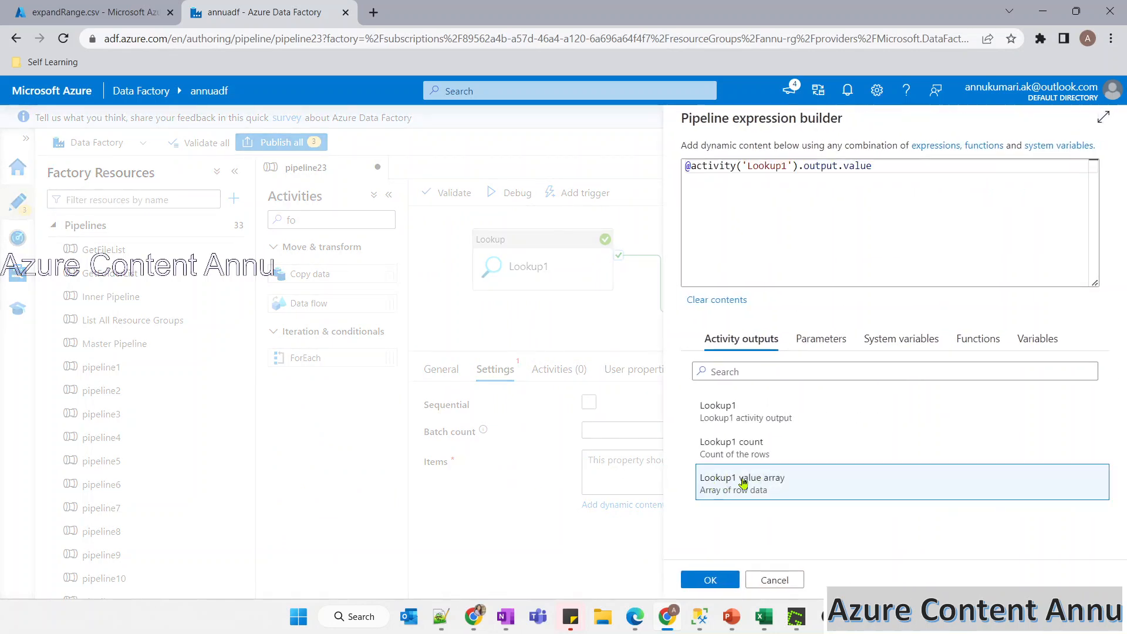
pyautogui.moveTo(887, 176); pyautogui.dragTo(675, 184)
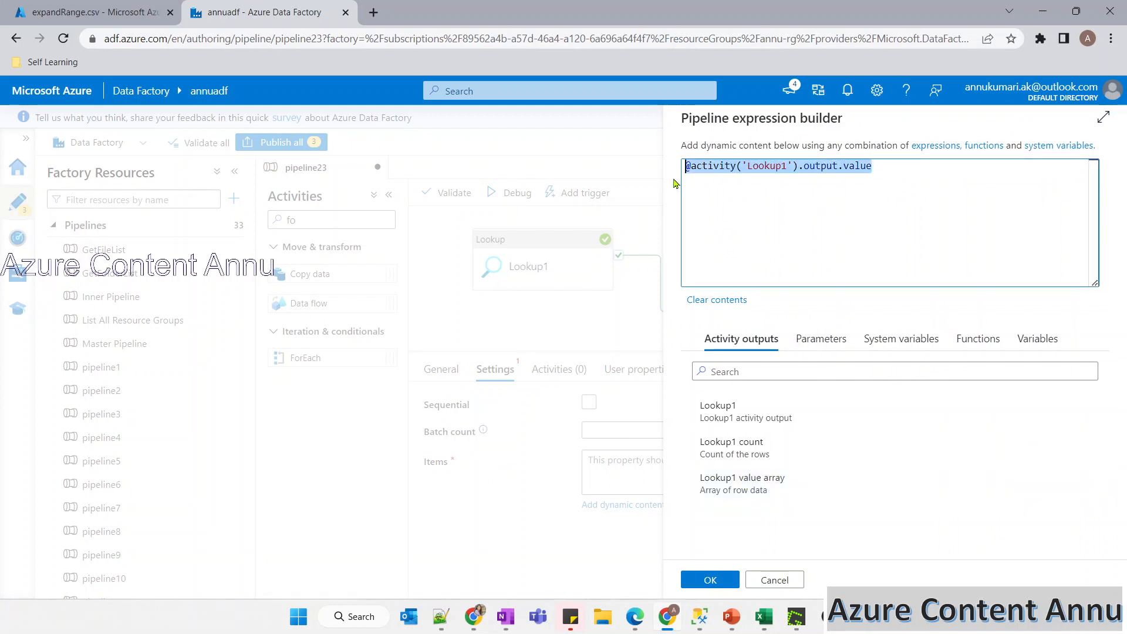
pyautogui.click(715, 178)
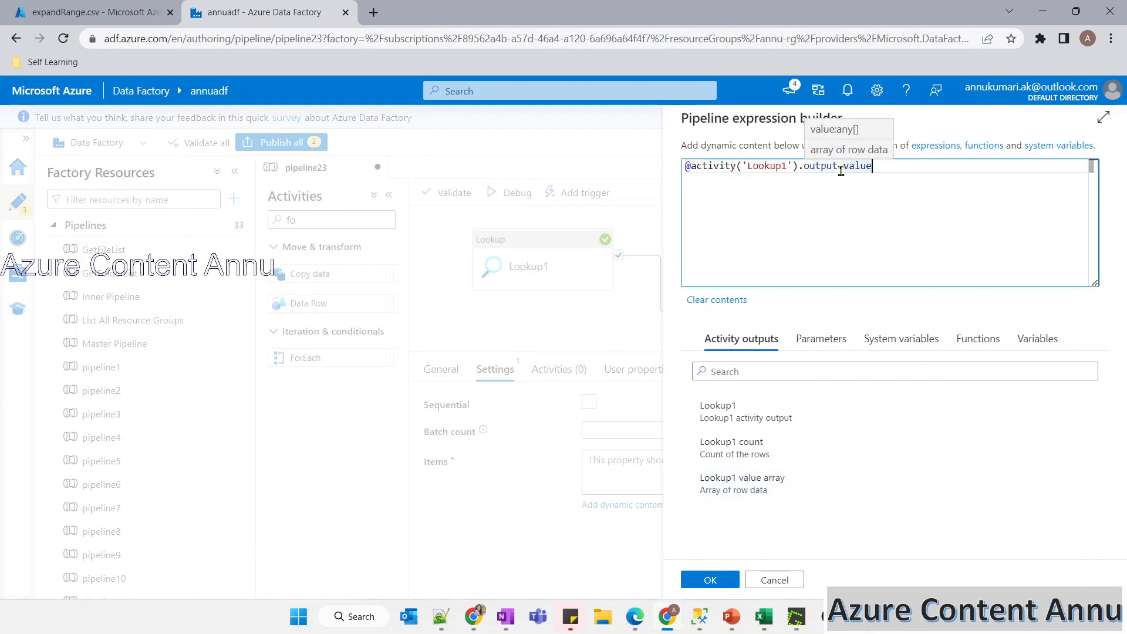
pyautogui.click(710, 579)
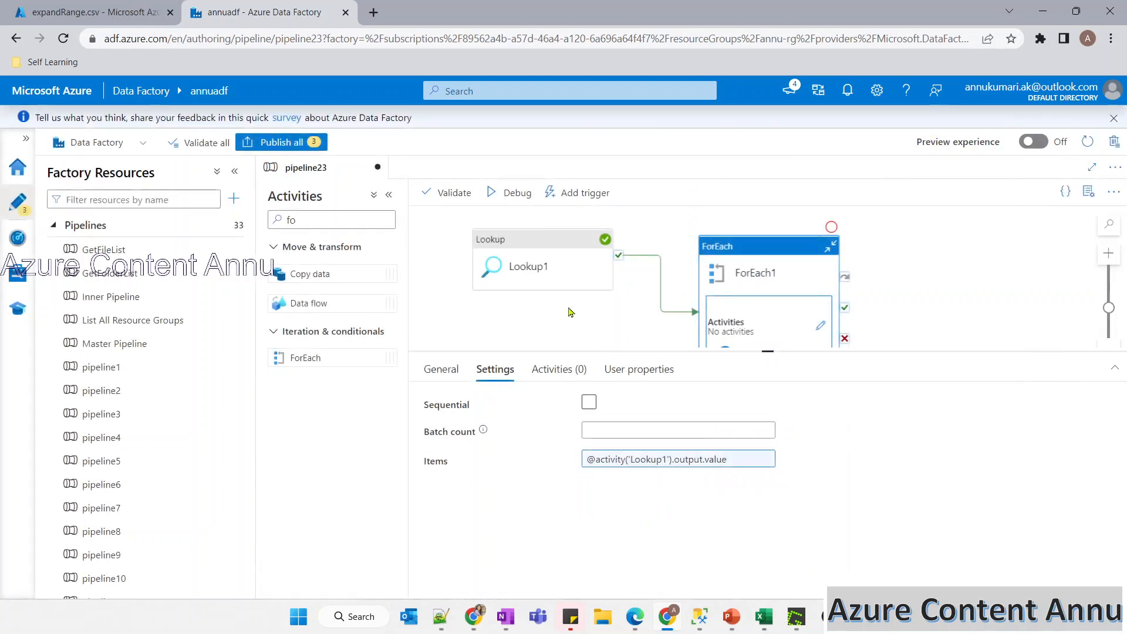
# Reopen the Lookup1 run output, examine the value array that ForEach1 iterates over, and close the output
pyautogui.click(552, 345)
pyautogui.click(621, 369)
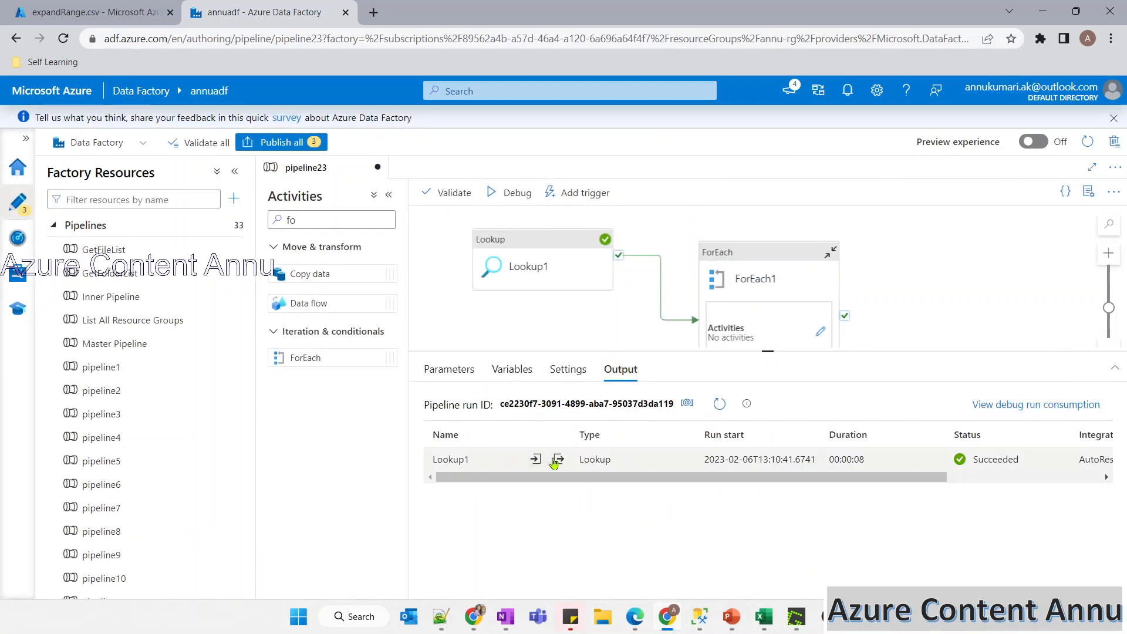
pyautogui.click(555, 463)
pyautogui.moveTo(430, 332); pyautogui.dragTo(467, 410)
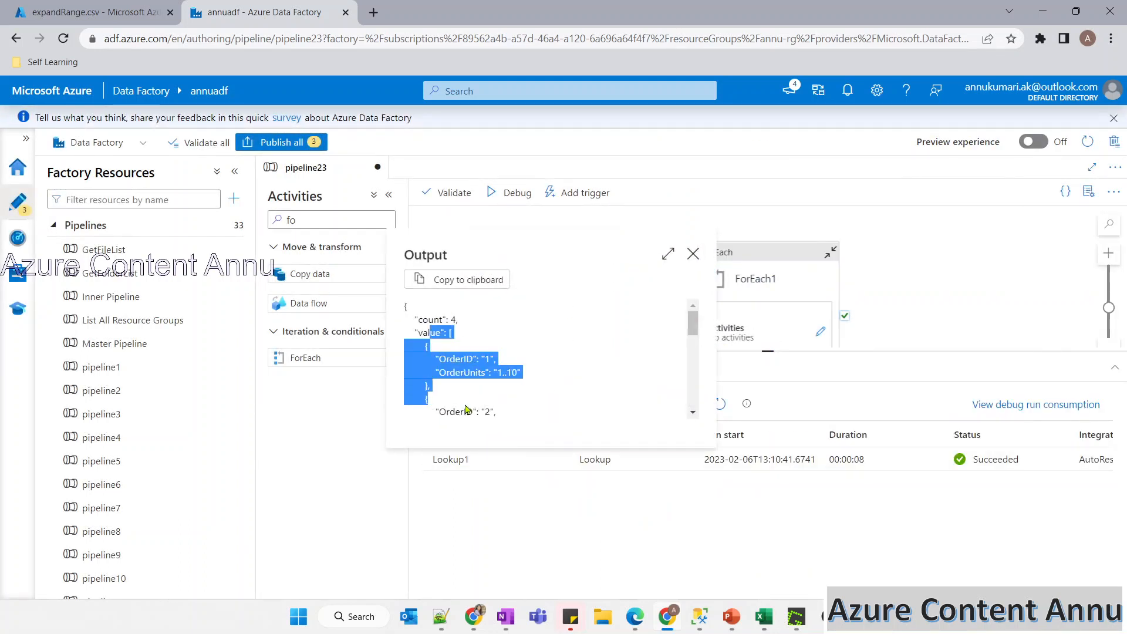
pyautogui.click(508, 397)
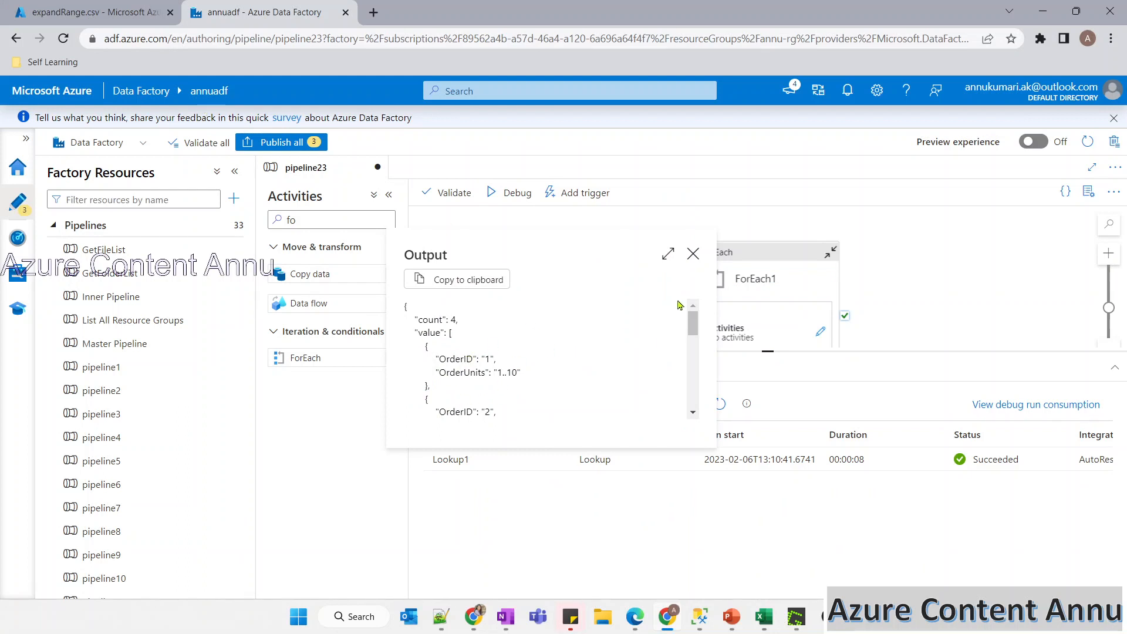
pyautogui.doubleClick(429, 334)
pyautogui.click(567, 315)
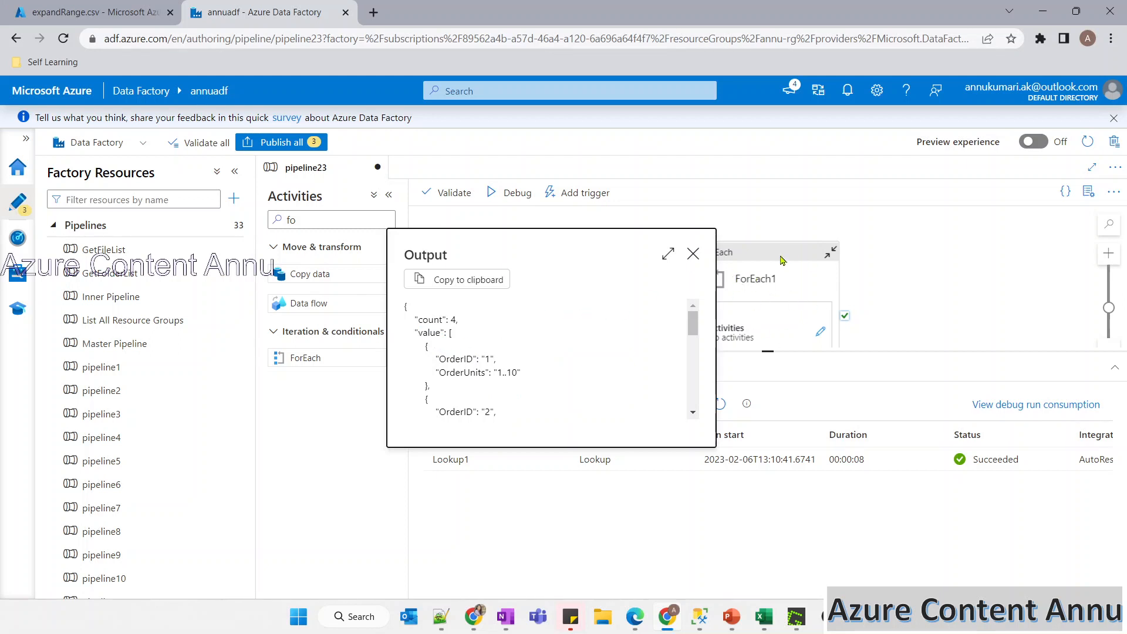
pyautogui.click(693, 254)
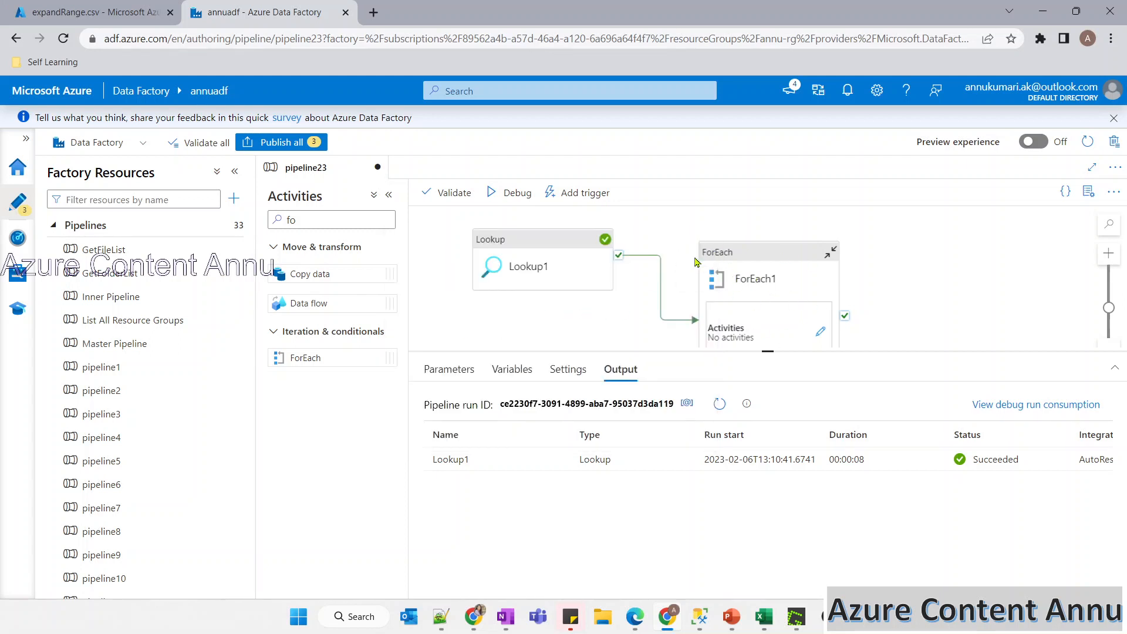
# Open ForEach1's inner activities for editing and add a Set variable activity
pyautogui.click(755, 282)
pyautogui.click(820, 332)
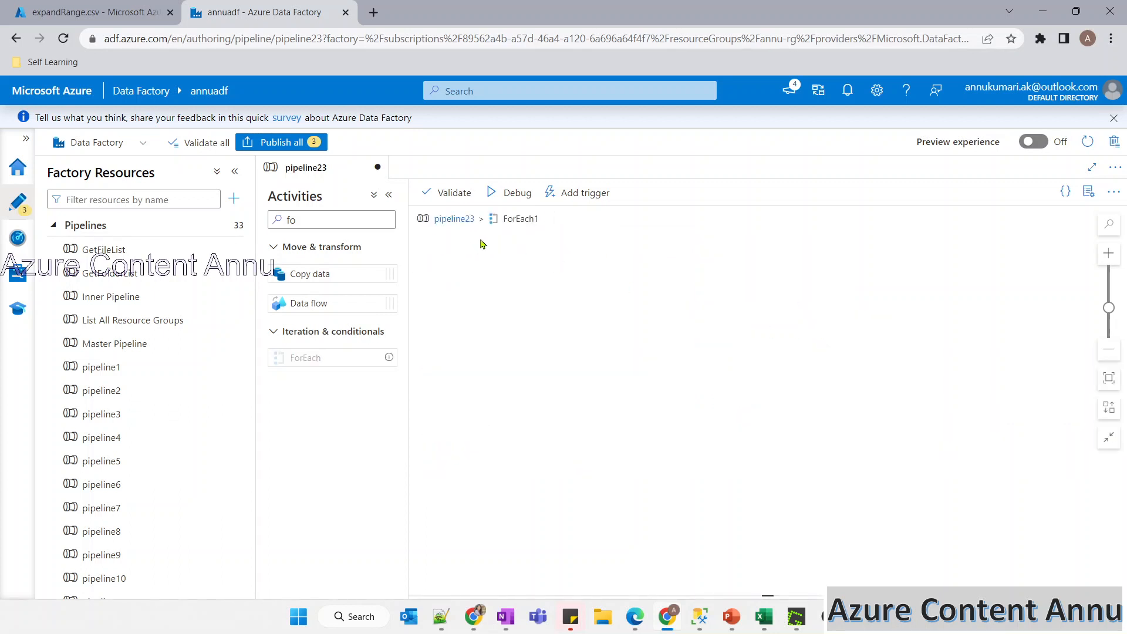
pyautogui.click(365, 221)
pyautogui.doubleClick(365, 223)
pyautogui.write('set')
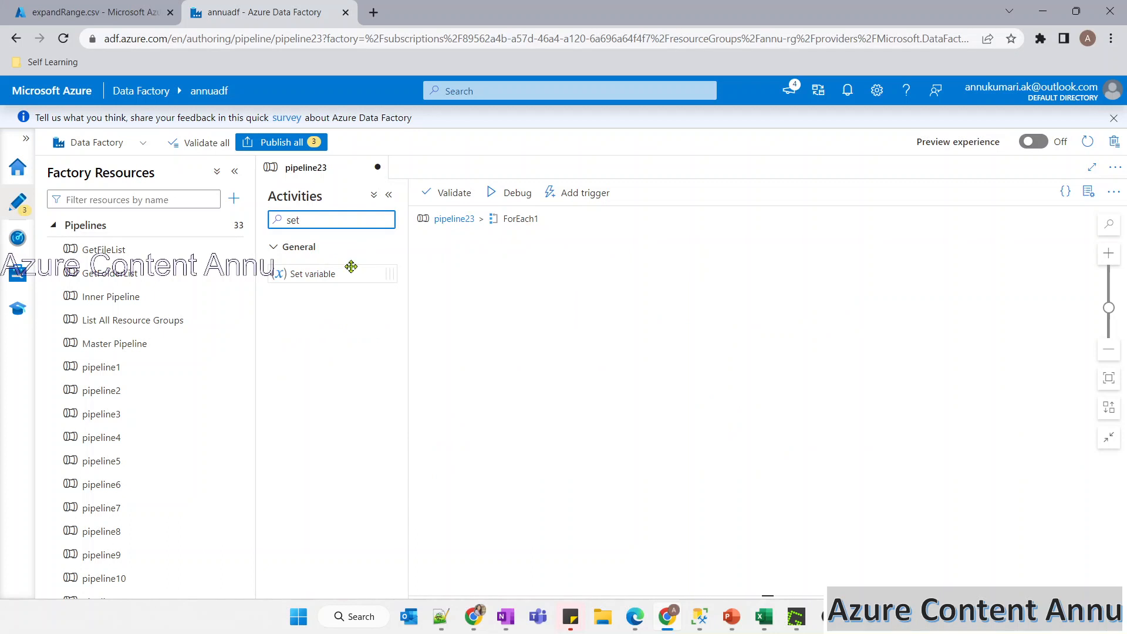
pyautogui.moveTo(351, 272); pyautogui.dragTo(558, 281)
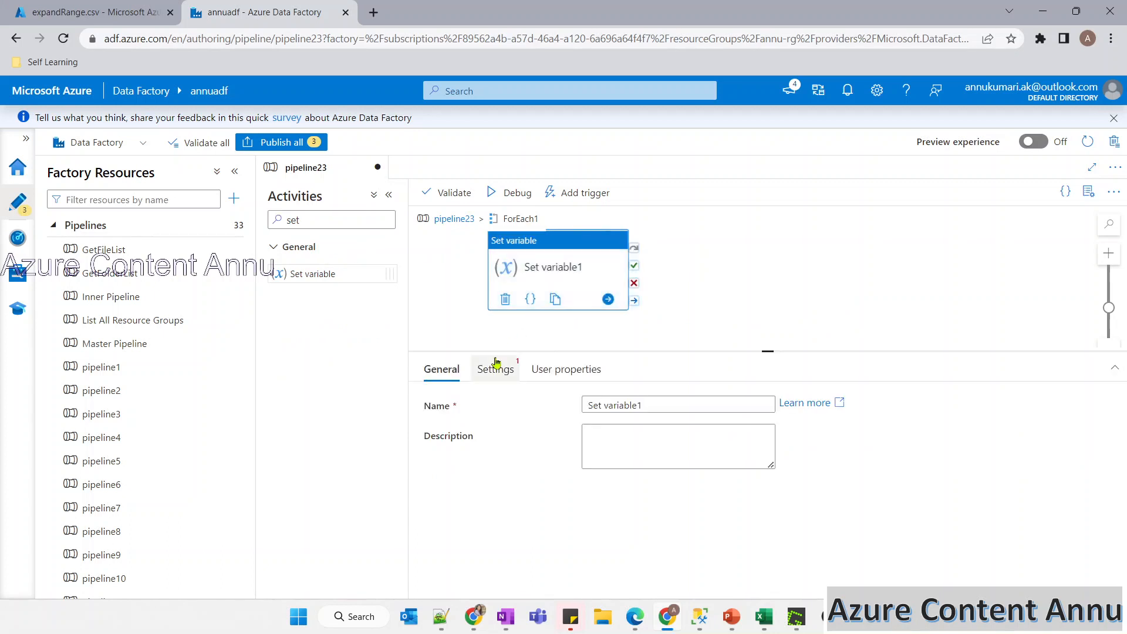
# Choose arrayOfIntegers as the variable that the Set variable activity assigns
pyautogui.click(495, 369)
pyautogui.click(611, 405)
pyautogui.click(599, 427)
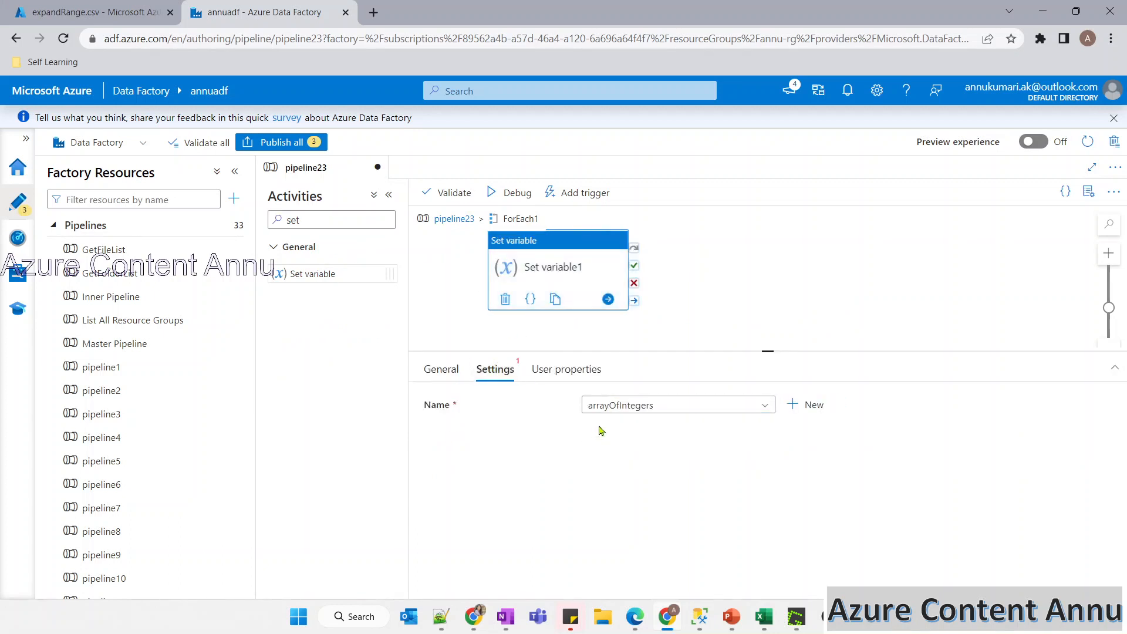
# Open the expression builder for the Set variable value and search the available functions for range
pyautogui.click(626, 448)
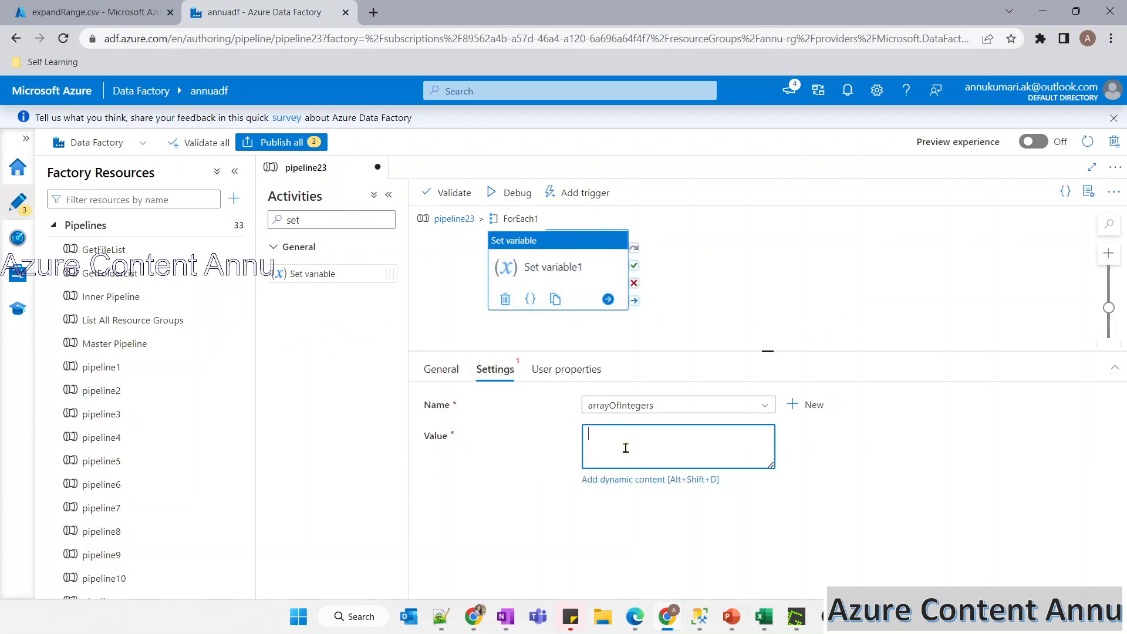
pyautogui.click(613, 479)
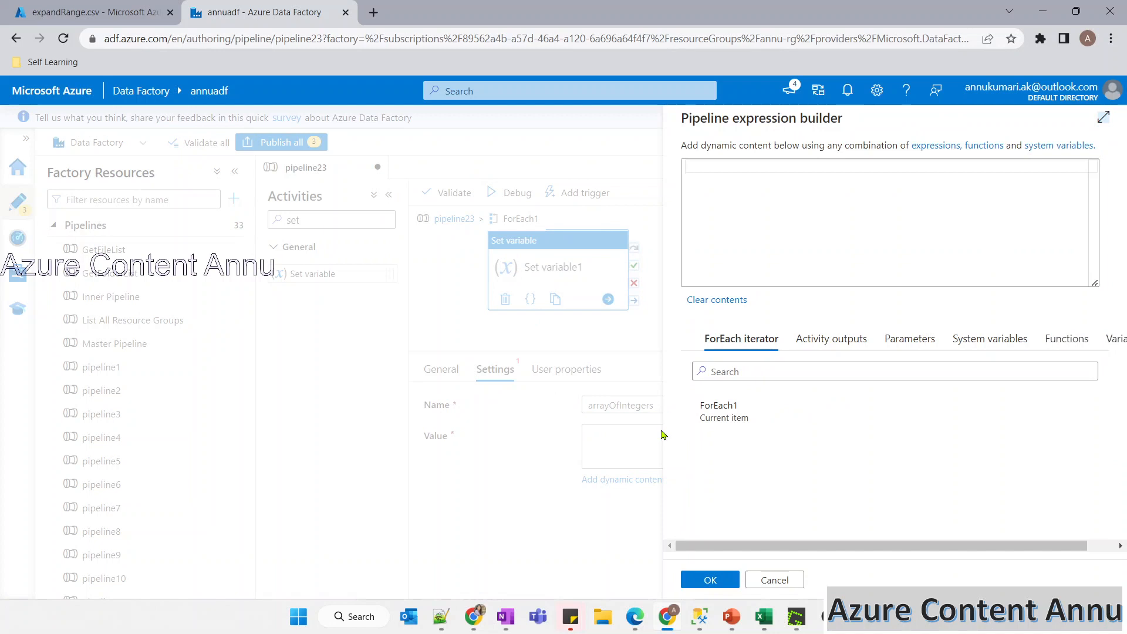
pyautogui.click(1057, 339)
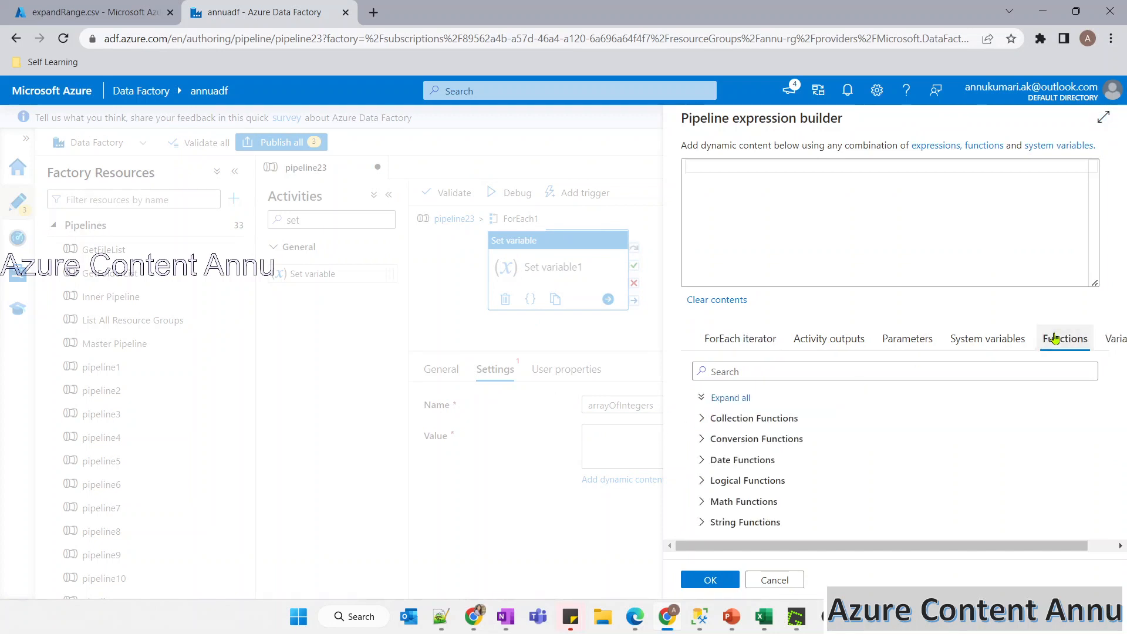
pyautogui.click(737, 373)
pyautogui.write('range')
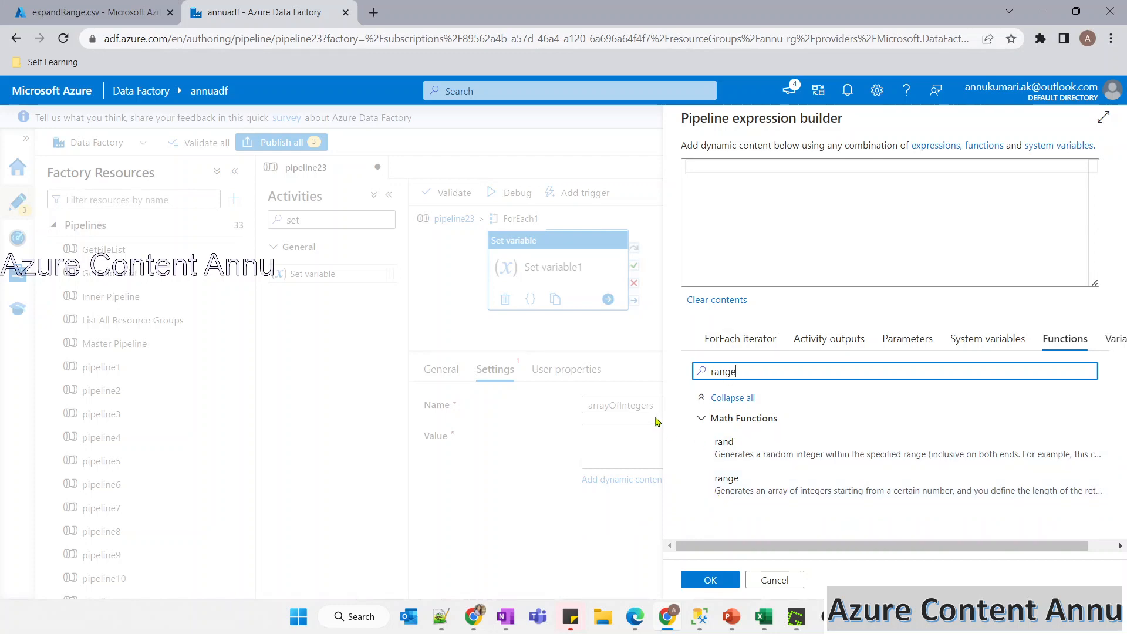
pyautogui.click(88, 12)
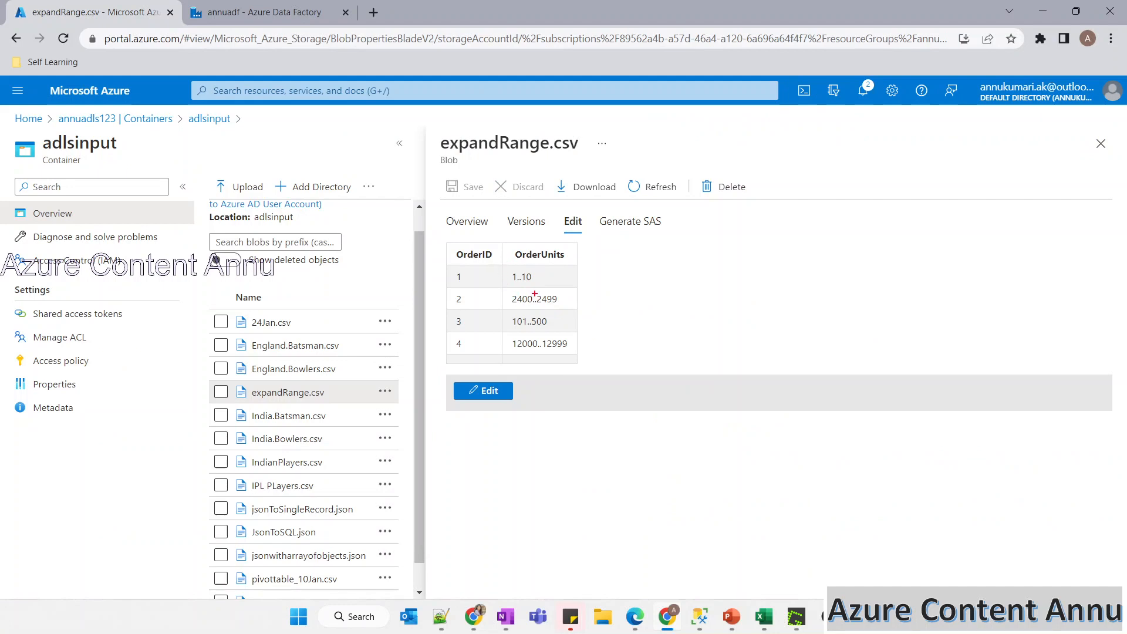
pyautogui.moveTo(506, 262)
pyautogui.mouseDown()
pyautogui.moveTo(501, 272)
pyautogui.moveTo(500, 259)
pyautogui.moveTo(577, 267)
pyautogui.mouseUp()
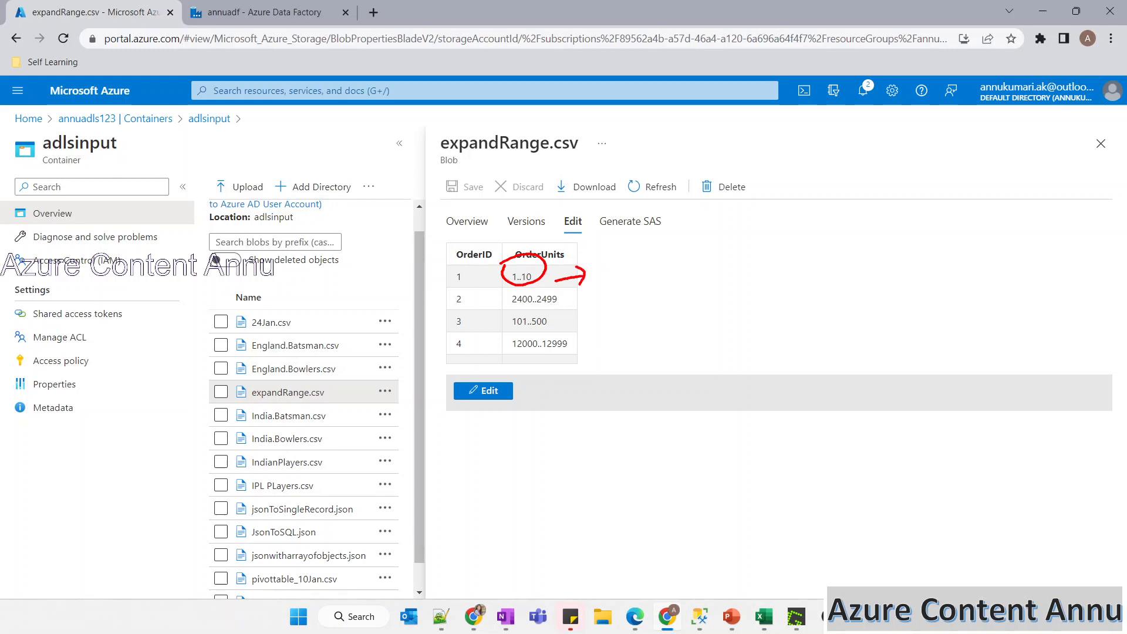
pyautogui.moveTo(612, 254)
pyautogui.mouseDown()
pyautogui.moveTo(636, 254)
pyautogui.moveTo(669, 283)
pyautogui.moveTo(790, 254)
pyautogui.moveTo(817, 298)
pyautogui.mouseUp()
pyautogui.moveTo(822, 214); pyautogui.dragTo(832, 298)
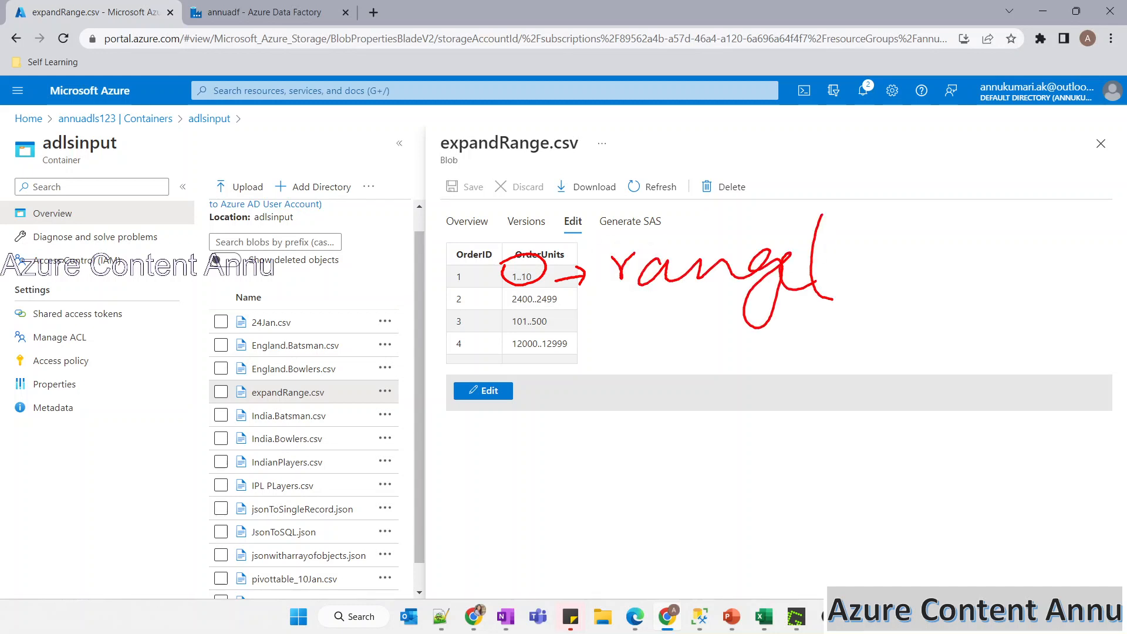
pyautogui.moveTo(845, 246); pyautogui.dragTo(846, 287)
pyautogui.moveTo(872, 286); pyautogui.dragTo(866, 301)
pyautogui.moveTo(918, 252); pyautogui.dragTo(918, 270)
pyautogui.moveTo(945, 252)
pyautogui.mouseDown()
pyautogui.moveTo(938, 261)
pyautogui.moveTo(984, 253)
pyautogui.mouseUp()
pyautogui.moveTo(1010, 243); pyautogui.dragTo(1011, 253)
pyautogui.moveTo(895, 238)
pyautogui.mouseDown()
pyautogui.moveTo(998, 278)
pyautogui.moveTo(880, 251)
pyautogui.mouseUp()
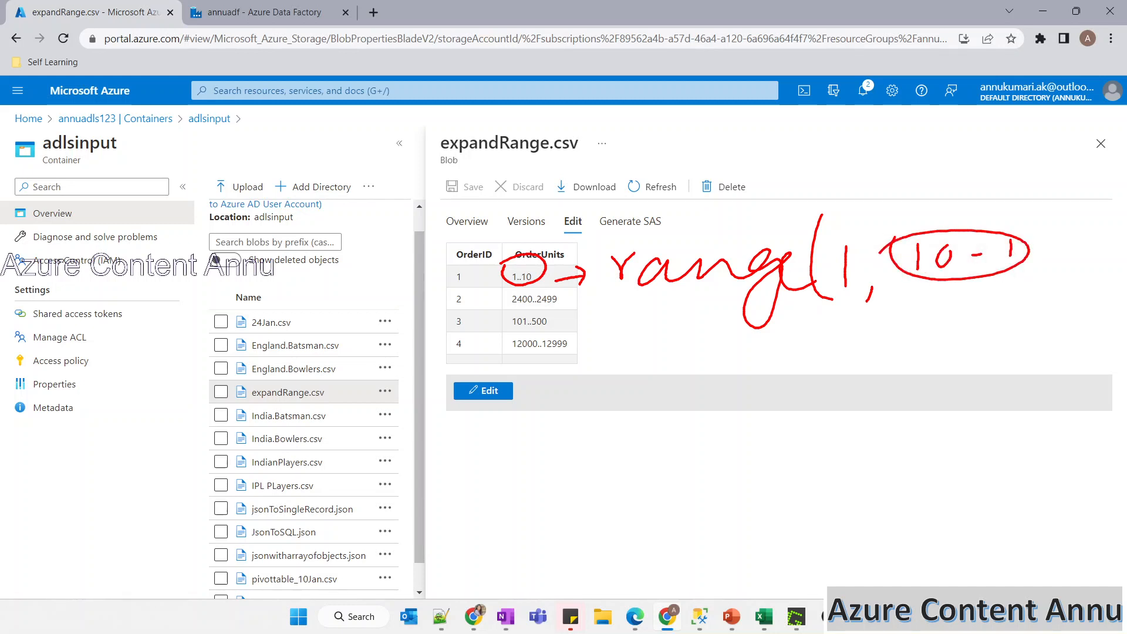
pyautogui.moveTo(1040, 254)
pyautogui.mouseDown()
pyautogui.moveTo(1073, 254)
pyautogui.moveTo(1060, 269)
pyautogui.moveTo(1082, 274)
pyautogui.mouseUp()
pyautogui.moveTo(1094, 235); pyautogui.dragTo(1100, 292)
pyautogui.moveTo(274, 130); pyautogui.dragTo(277, 157)
pyautogui.moveTo(313, 116)
pyautogui.mouseDown()
pyautogui.moveTo(345, 115)
pyautogui.moveTo(331, 158)
pyautogui.mouseUp()
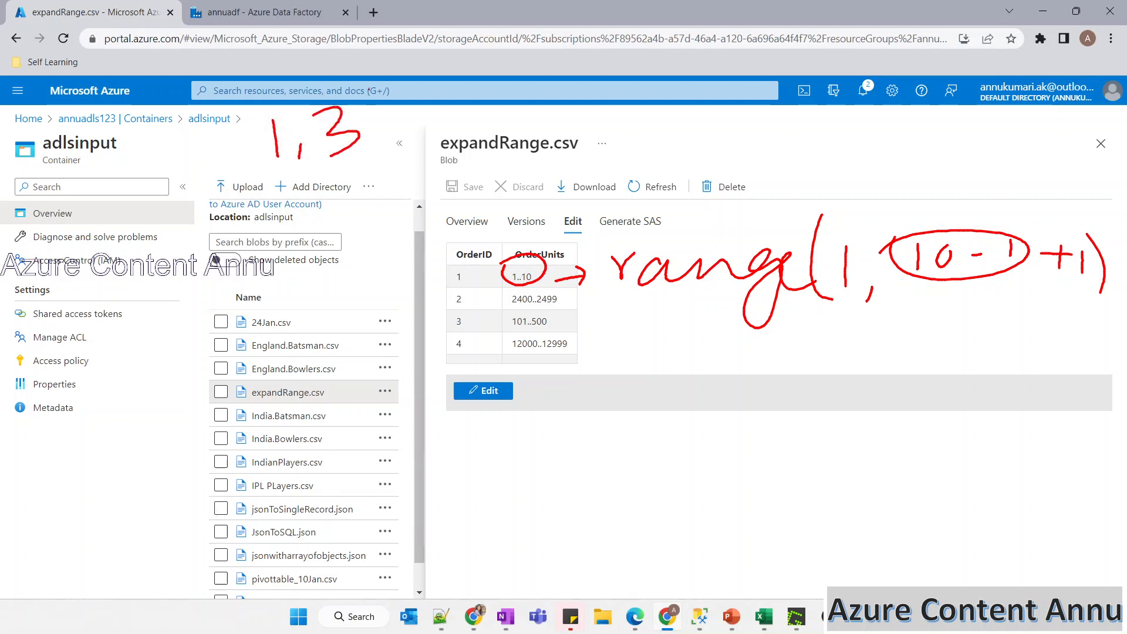
pyautogui.moveTo(378, 90); pyautogui.dragTo(335, 171)
pyautogui.moveTo(232, 139); pyautogui.dragTo(278, 183)
pyautogui.moveTo(407, 135); pyautogui.dragTo(477, 119)
pyautogui.moveTo(454, 104)
pyautogui.mouseDown()
pyautogui.moveTo(469, 141)
pyautogui.moveTo(448, 165)
pyautogui.mouseUp()
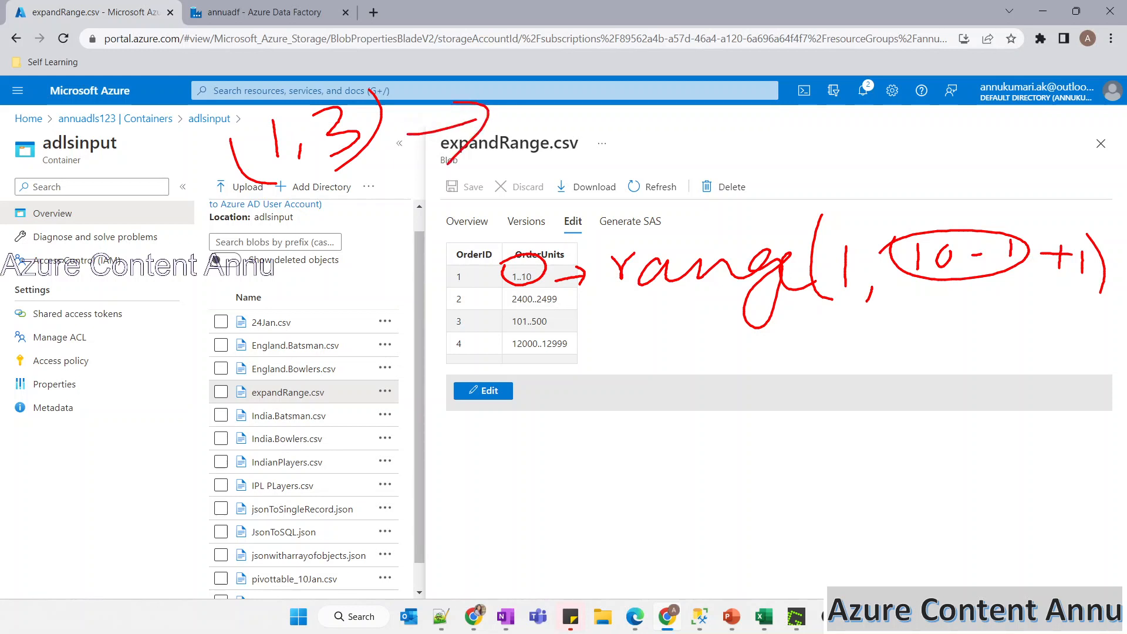
pyautogui.moveTo(589, 90); pyautogui.dragTo(593, 146)
pyautogui.moveTo(656, 101)
pyautogui.mouseDown()
pyautogui.moveTo(664, 146)
pyautogui.moveTo(698, 140)
pyautogui.mouseUp()
pyautogui.moveTo(756, 139); pyautogui.dragTo(744, 176)
pyautogui.moveTo(786, 88); pyautogui.dragTo(789, 153)
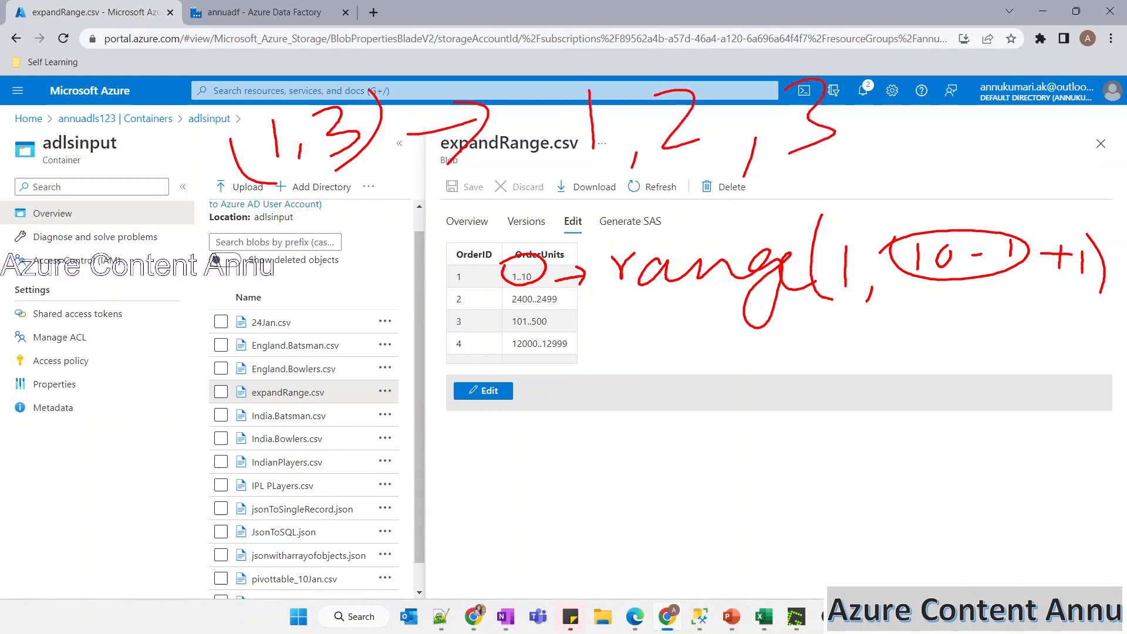
pyautogui.moveTo(546, 179)
pyautogui.mouseDown()
pyautogui.moveTo(593, 56)
pyautogui.moveTo(669, 173)
pyautogui.mouseUp()
pyautogui.moveTo(341, 112); pyautogui.dragTo(405, 66)
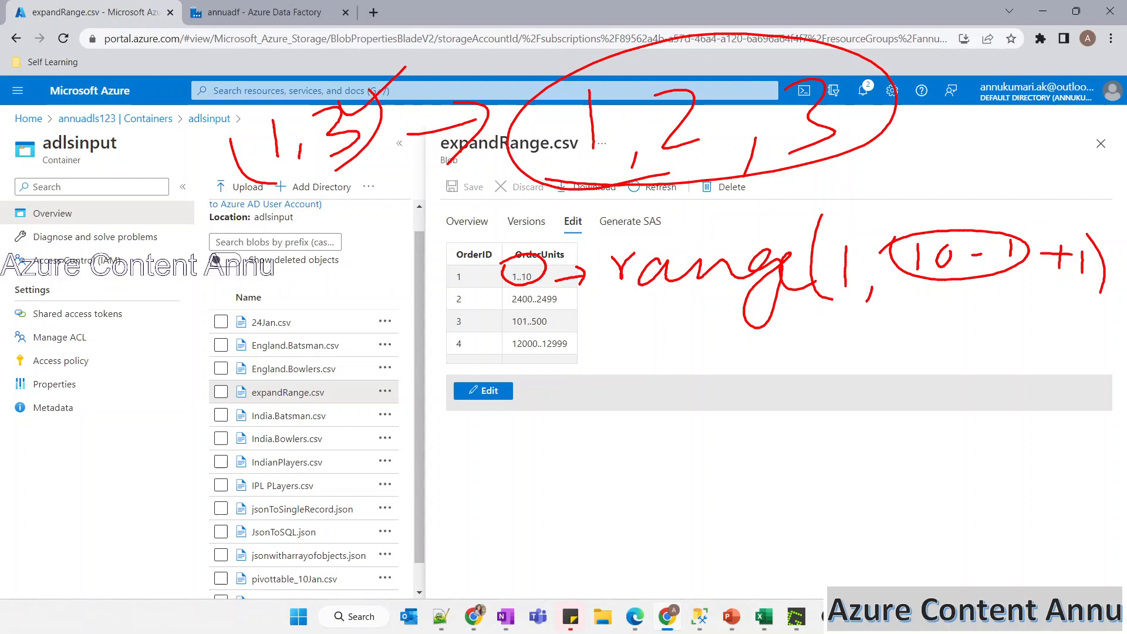
pyautogui.moveTo(174, 259); pyautogui.dragTo(185, 311)
pyautogui.moveTo(276, 103); pyautogui.dragTo(297, 158)
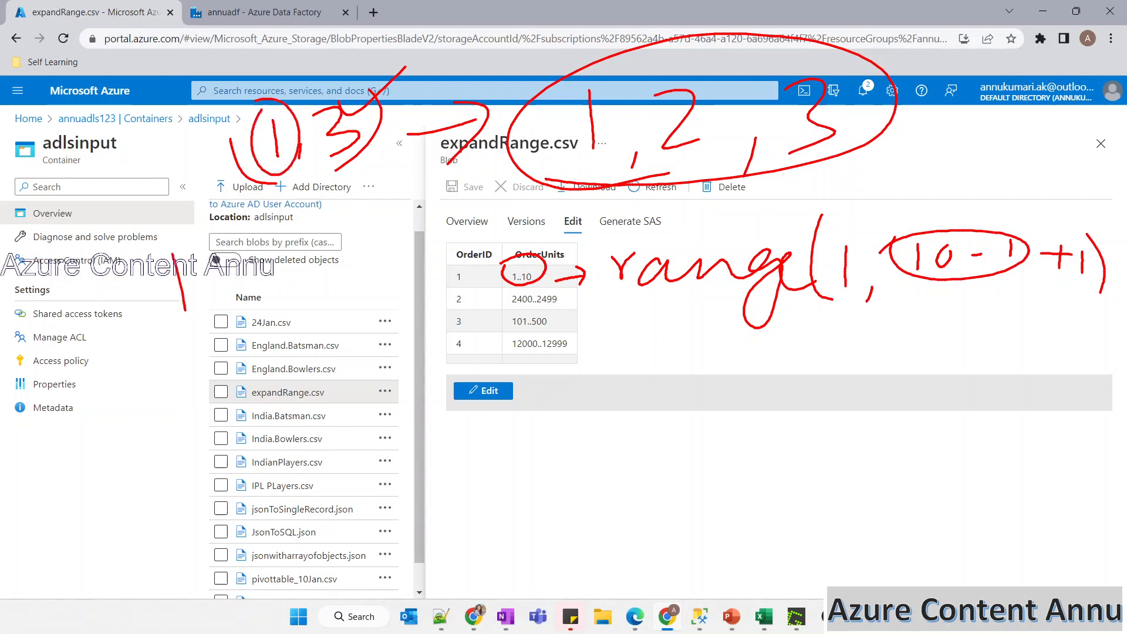
pyautogui.moveTo(324, 94)
pyautogui.mouseDown()
pyautogui.moveTo(381, 126)
pyautogui.moveTo(317, 87)
pyautogui.mouseUp()
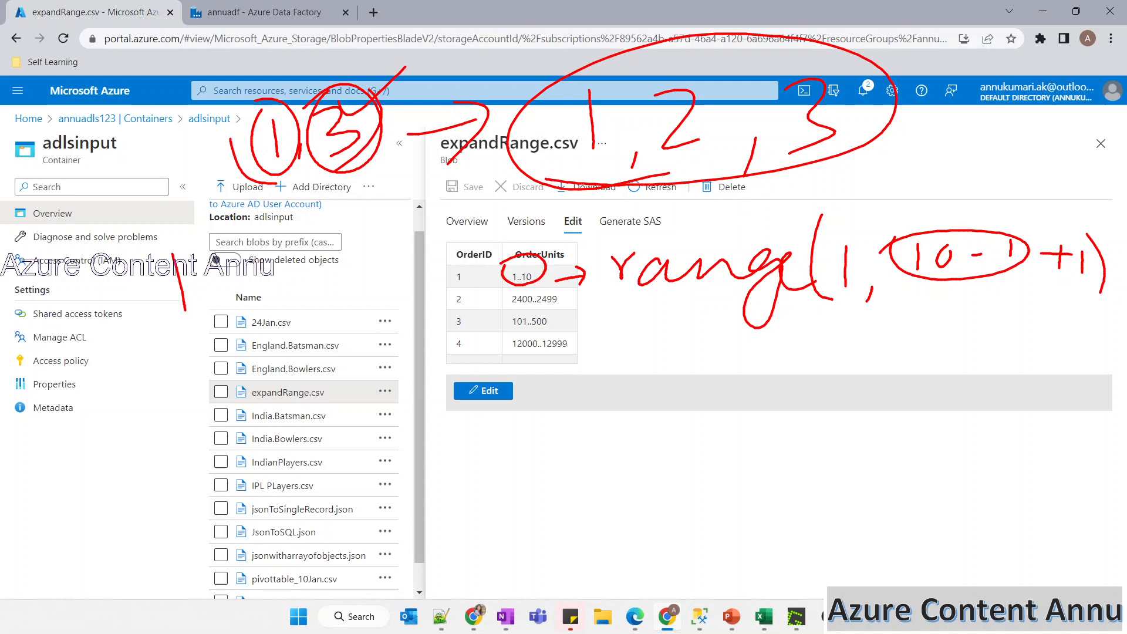
pyautogui.moveTo(568, 298); pyautogui.dragTo(586, 289)
pyautogui.moveTo(588, 348); pyautogui.dragTo(604, 347)
pyautogui.moveTo(688, 315)
pyautogui.mouseDown()
pyautogui.moveTo(687, 369)
pyautogui.moveTo(717, 372)
pyautogui.mouseUp()
pyautogui.moveTo(756, 318); pyautogui.dragTo(747, 369)
pyautogui.moveTo(780, 320); pyautogui.dragTo(801, 316)
pyautogui.moveTo(654, 347); pyautogui.dragTo(843, 269)
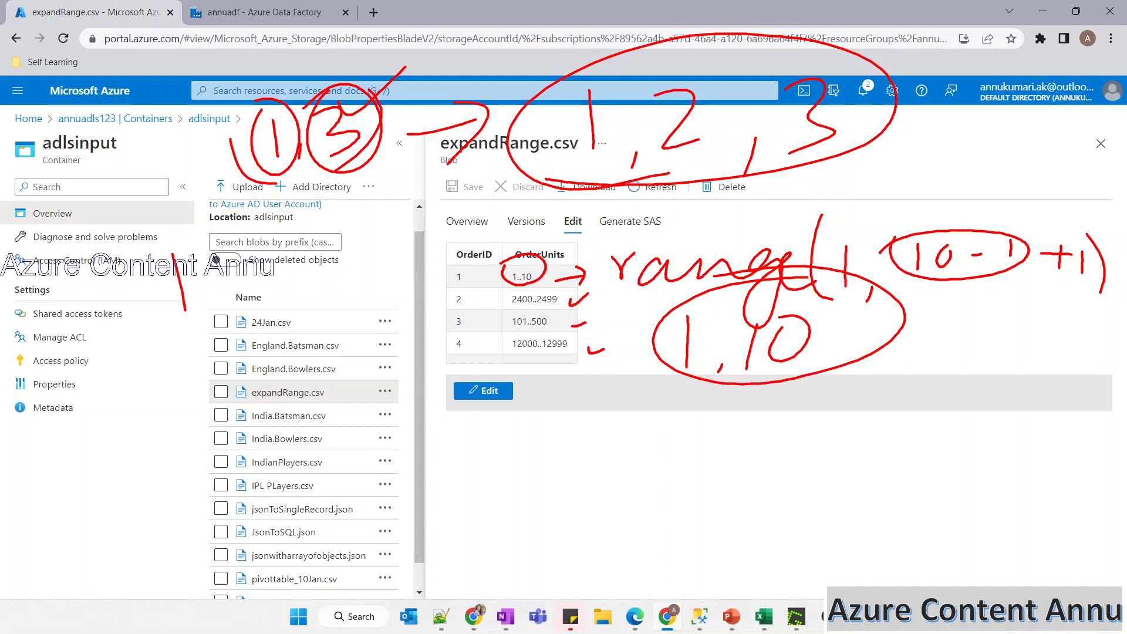
pyautogui.moveTo(336, 180)
pyautogui.mouseDown()
pyautogui.moveTo(377, 165)
pyautogui.moveTo(348, 181)
pyautogui.mouseUp()
pyautogui.moveTo(407, 154); pyautogui.dragTo(352, 179)
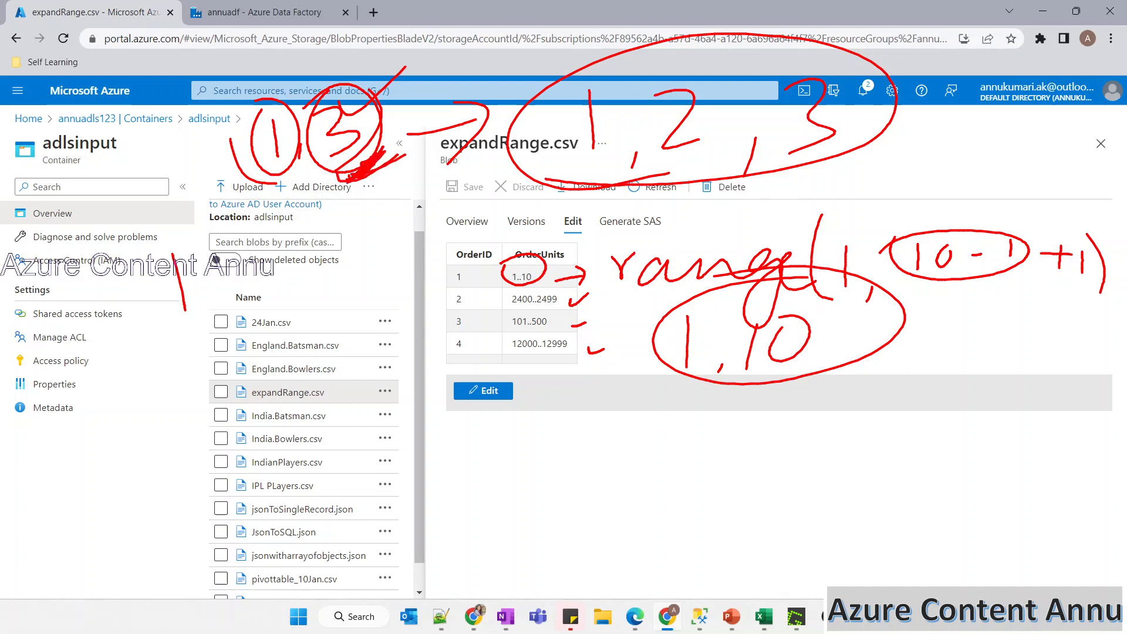
pyautogui.moveTo(270, 103); pyautogui.dragTo(301, 77)
pyautogui.moveTo(219, 296); pyautogui.dragTo(214, 351)
pyautogui.moveTo(352, 88)
pyautogui.mouseDown()
pyautogui.moveTo(305, 115)
pyautogui.moveTo(339, 186)
pyautogui.mouseUp()
pyautogui.moveTo(261, 226); pyautogui.dragTo(287, 320)
pyautogui.moveTo(291, 242)
pyautogui.mouseDown()
pyautogui.moveTo(312, 264)
pyautogui.moveTo(299, 305)
pyautogui.mouseUp()
pyautogui.moveTo(359, 244); pyautogui.dragTo(399, 226)
pyautogui.moveTo(408, 194); pyautogui.dragTo(422, 240)
pyautogui.moveTo(424, 161); pyautogui.dragTo(416, 308)
pyautogui.moveTo(469, 207)
pyautogui.mouseDown()
pyautogui.moveTo(514, 182)
pyautogui.moveTo(504, 228)
pyautogui.mouseUp()
pyautogui.moveTo(512, 154); pyautogui.dragTo(534, 209)
pyautogui.moveTo(292, 326)
pyautogui.mouseDown()
pyautogui.moveTo(569, 154)
pyautogui.moveTo(290, 317)
pyautogui.moveTo(310, 335)
pyautogui.mouseUp()
pyautogui.moveTo(382, 109); pyautogui.dragTo(452, 38)
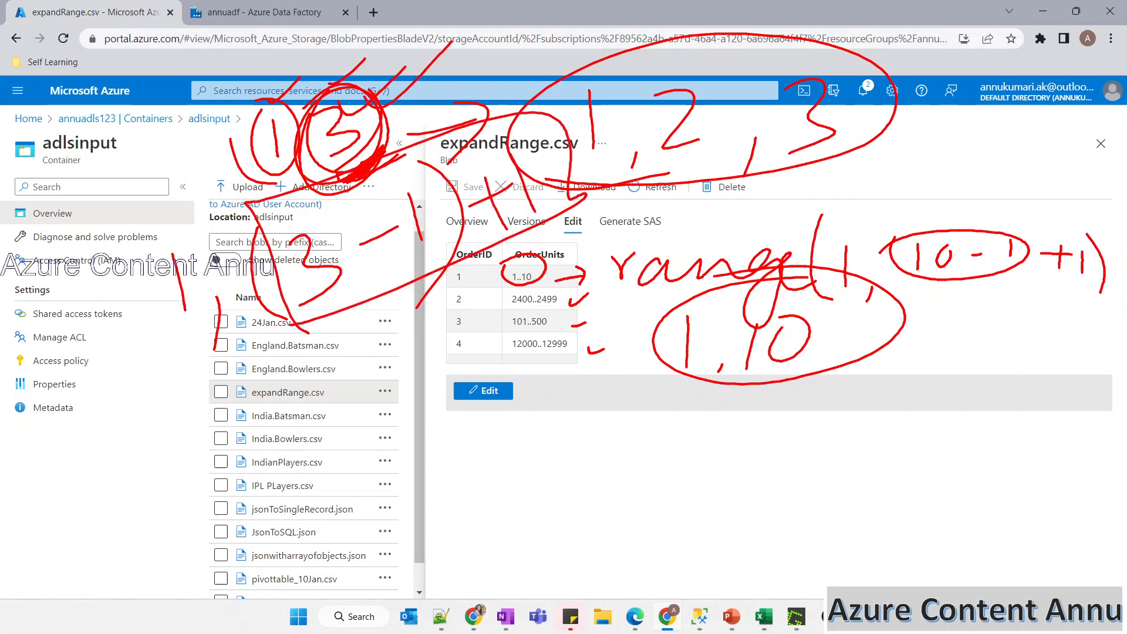
pyautogui.moveTo(456, 441); pyautogui.dragTo(490, 468)
pyautogui.moveTo(499, 418)
pyautogui.mouseDown()
pyautogui.moveTo(490, 459)
pyautogui.moveTo(529, 448)
pyautogui.mouseUp()
pyautogui.moveTo(526, 437); pyautogui.dragTo(526, 474)
pyautogui.moveTo(560, 418)
pyautogui.mouseDown()
pyautogui.moveTo(549, 437)
pyautogui.moveTo(580, 410)
pyautogui.moveTo(587, 435)
pyautogui.mouseUp()
pyautogui.moveTo(640, 445); pyautogui.dragTo(636, 470)
pyautogui.moveTo(672, 413); pyautogui.dragTo(721, 439)
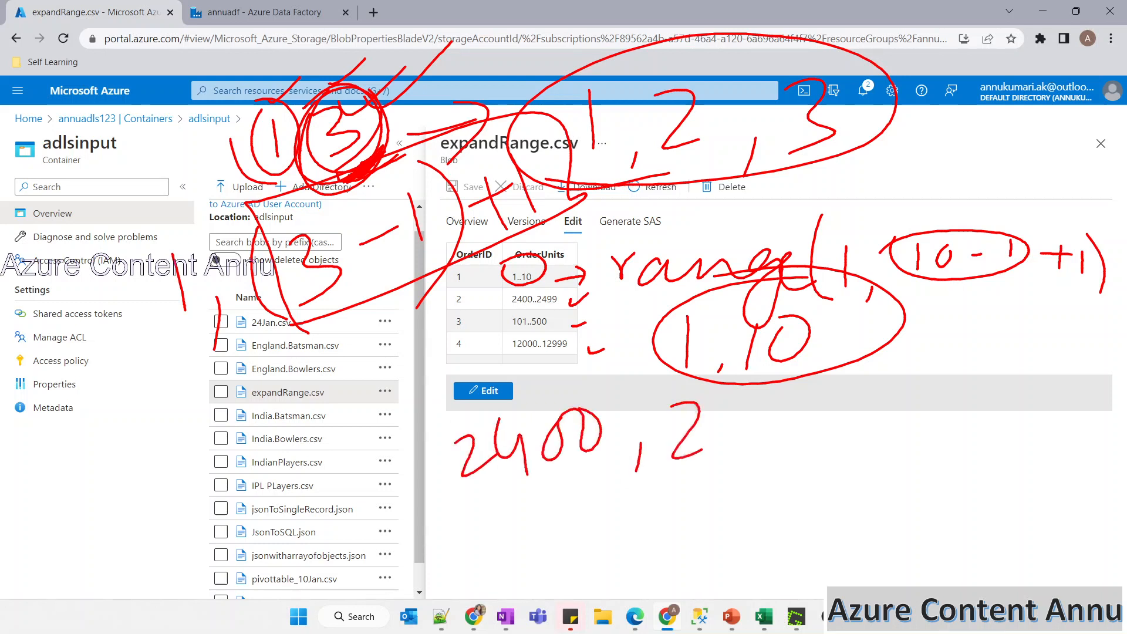
pyautogui.moveTo(737, 394)
pyautogui.mouseDown()
pyautogui.moveTo(762, 414)
pyautogui.moveTo(764, 451)
pyautogui.mouseUp()
pyautogui.moveTo(809, 406); pyautogui.dragTo(810, 442)
pyautogui.moveTo(874, 386); pyautogui.dragTo(871, 452)
pyautogui.moveTo(495, 309)
pyautogui.mouseDown()
pyautogui.moveTo(592, 293)
pyautogui.moveTo(510, 305)
pyautogui.mouseUp()
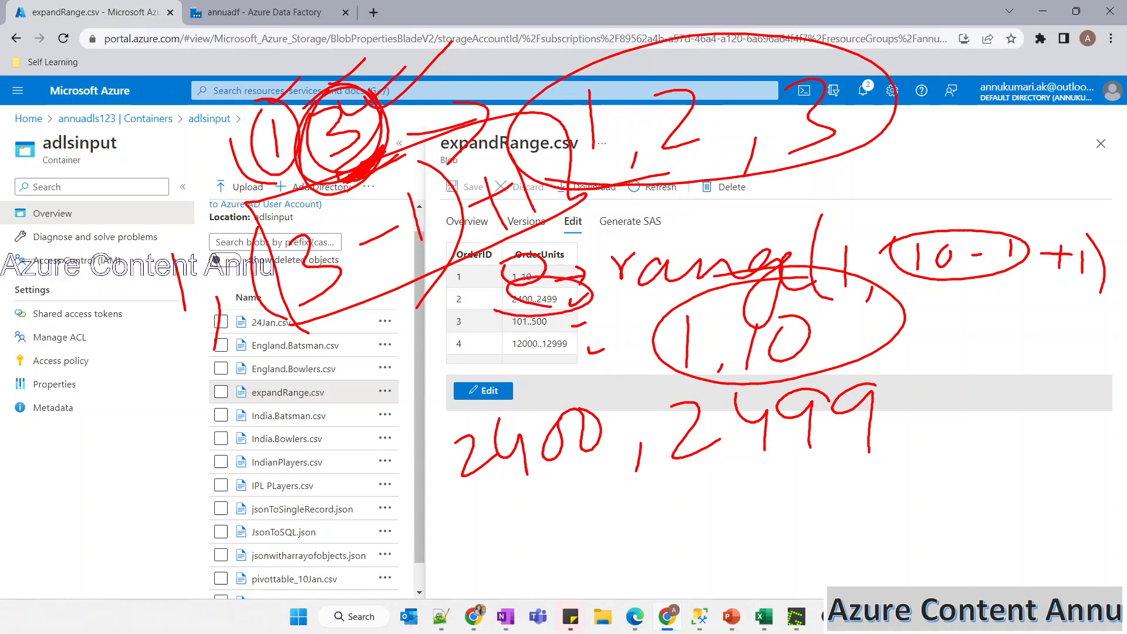
pyautogui.moveTo(483, 517); pyautogui.dragTo(906, 437)
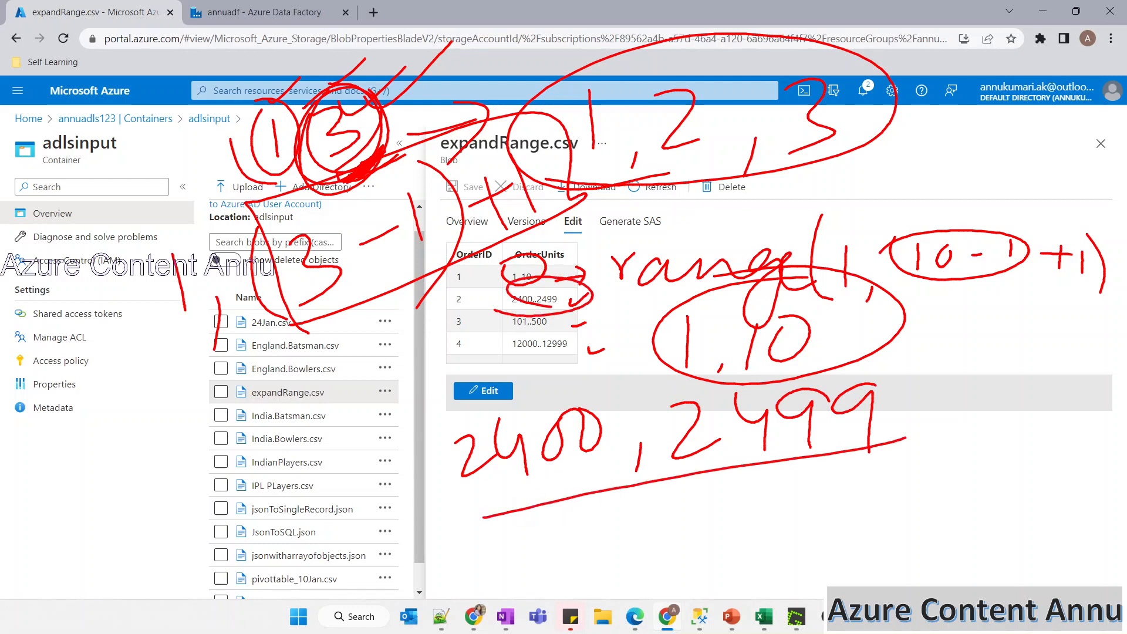
pyautogui.moveTo(420, 422); pyautogui.dragTo(494, 537)
pyautogui.moveTo(912, 375); pyautogui.dragTo(843, 486)
pyautogui.moveTo(613, 431); pyautogui.dragTo(607, 419)
pyautogui.moveTo(455, 516); pyautogui.dragTo(552, 505)
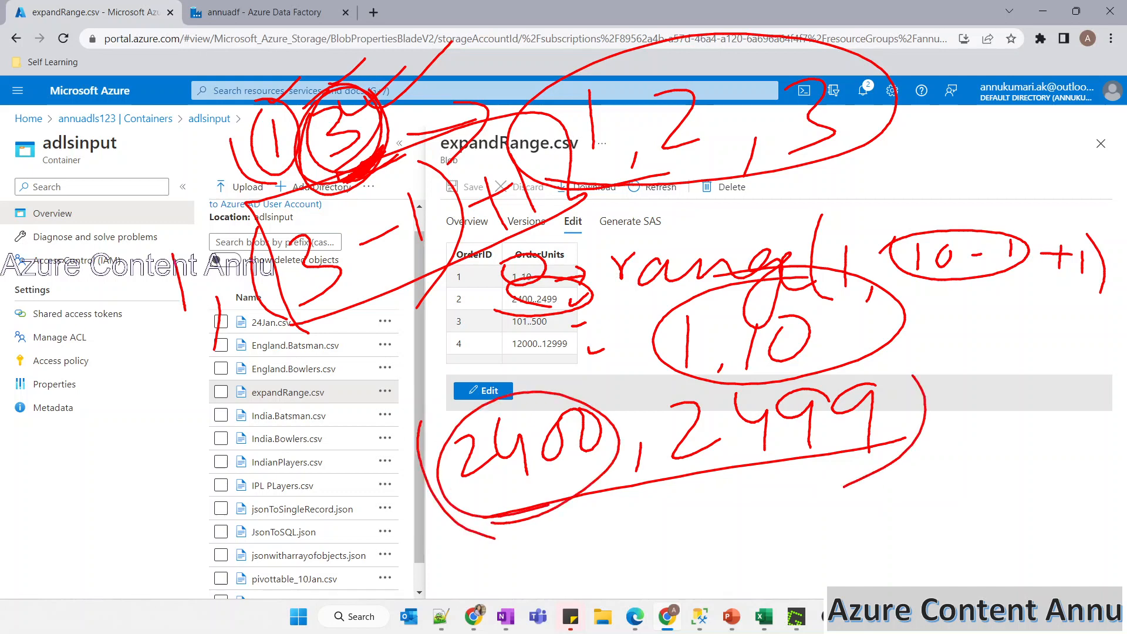
pyautogui.moveTo(606, 531)
pyautogui.mouseDown()
pyautogui.moveTo(621, 553)
pyautogui.moveTo(655, 505)
pyautogui.moveTo(730, 499)
pyautogui.moveTo(757, 566)
pyautogui.moveTo(808, 510)
pyautogui.mouseUp()
pyautogui.moveTo(834, 478)
pyautogui.mouseDown()
pyautogui.moveTo(825, 523)
pyautogui.moveTo(880, 515)
pyautogui.mouseUp()
pyautogui.moveTo(883, 472); pyautogui.dragTo(911, 512)
pyautogui.moveTo(937, 467)
pyautogui.mouseDown()
pyautogui.moveTo(926, 488)
pyautogui.moveTo(939, 463)
pyautogui.mouseUp()
pyautogui.moveTo(962, 454)
pyautogui.mouseDown()
pyautogui.moveTo(954, 493)
pyautogui.moveTo(978, 537)
pyautogui.mouseUp()
pyautogui.moveTo(1013, 430); pyautogui.dragTo(1034, 509)
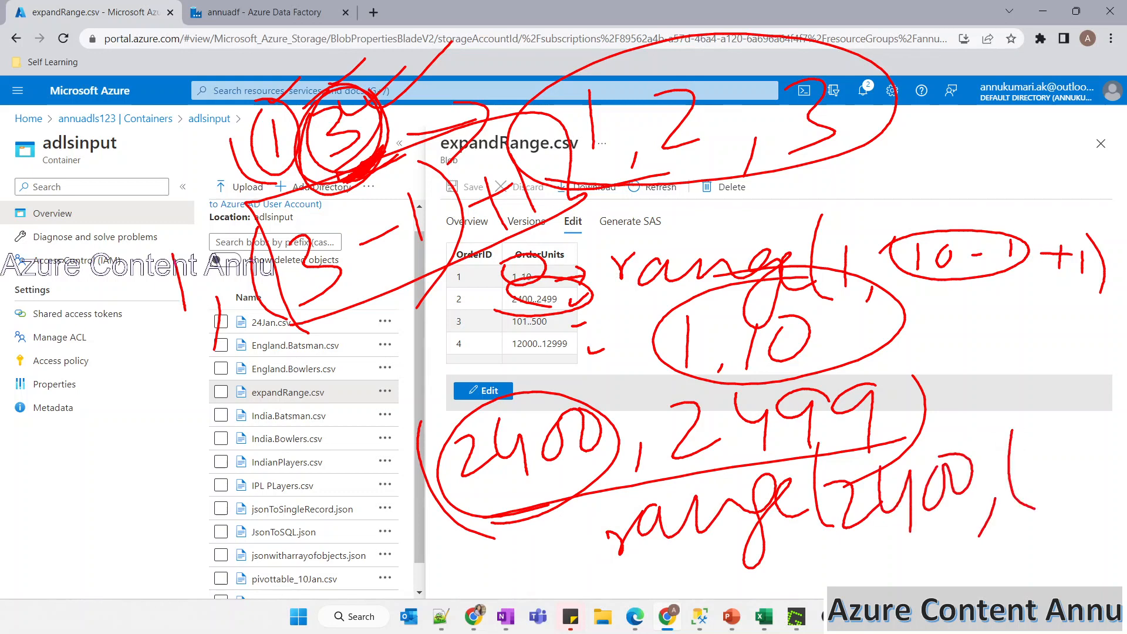
pyautogui.moveTo(760, 351)
pyautogui.mouseDown()
pyautogui.moveTo(809, 460)
pyautogui.moveTo(683, 375)
pyautogui.mouseUp()
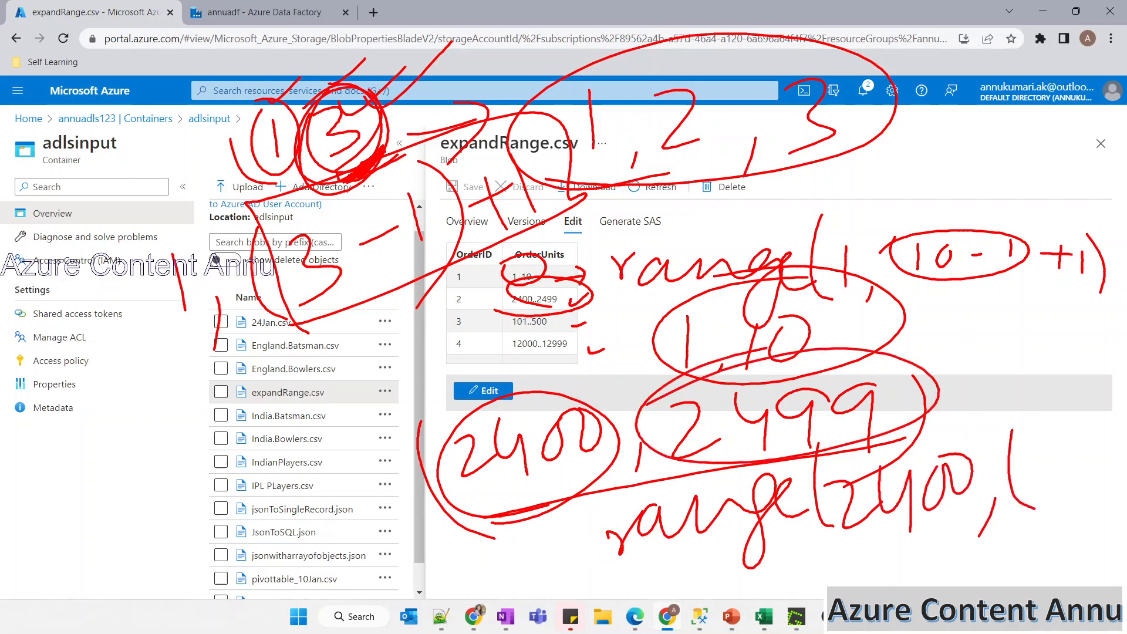
pyautogui.moveTo(899, 389); pyautogui.dragTo(945, 379)
pyautogui.moveTo(933, 377); pyautogui.dragTo(930, 392)
pyautogui.moveTo(616, 405)
pyautogui.mouseDown()
pyautogui.moveTo(533, 486)
pyautogui.moveTo(563, 476)
pyautogui.mouseUp()
pyautogui.moveTo(967, 384); pyautogui.dragTo(1018, 367)
pyautogui.moveTo(992, 343); pyautogui.dragTo(997, 402)
pyautogui.moveTo(1053, 350); pyautogui.dragTo(1052, 395)
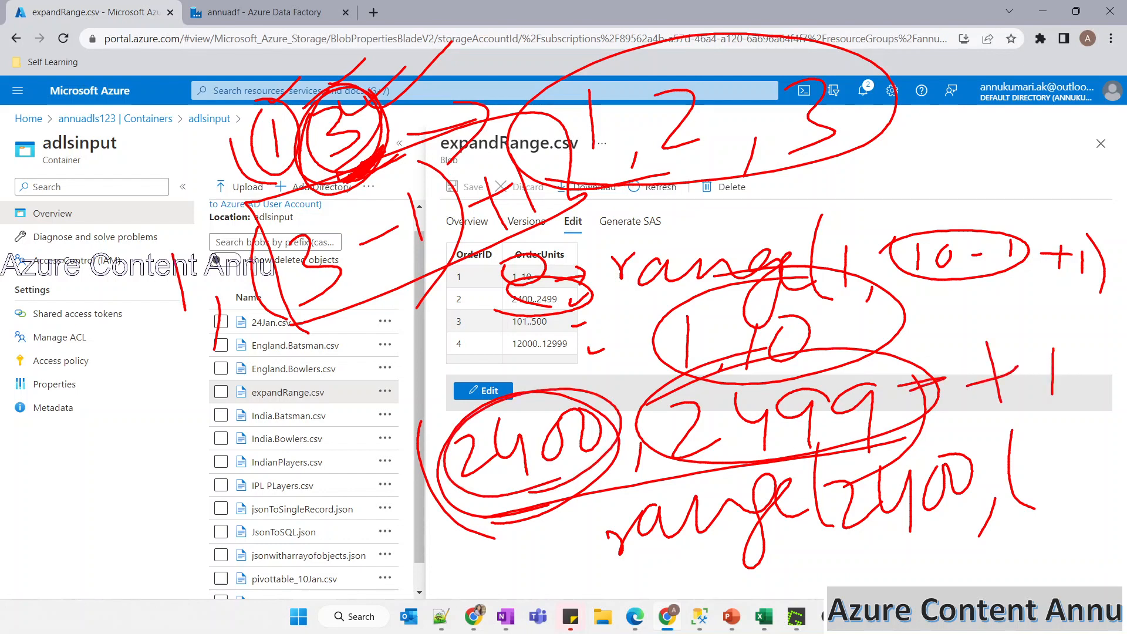
pyautogui.moveTo(998, 310)
pyautogui.mouseDown()
pyautogui.moveTo(1071, 331)
pyautogui.moveTo(998, 305)
pyautogui.moveTo(997, 405)
pyautogui.moveTo(1050, 296)
pyautogui.mouseUp()
pyautogui.hotkey('ctrl', 'z')
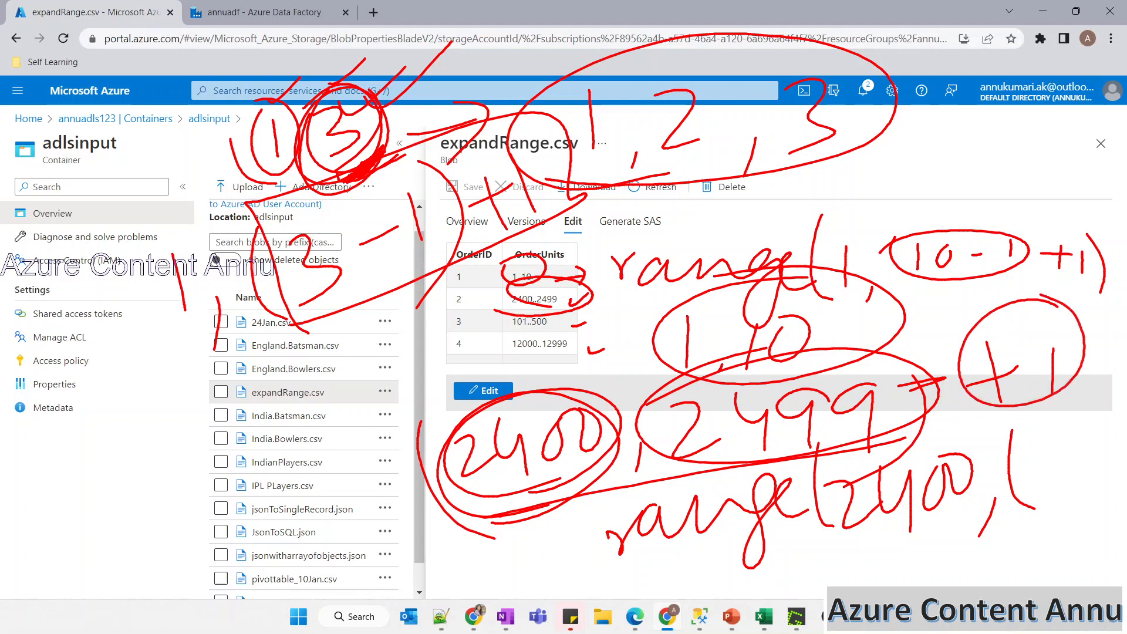
pyautogui.moveTo(874, 363); pyautogui.dragTo(889, 385)
pyautogui.moveTo(962, 313); pyautogui.dragTo(869, 365)
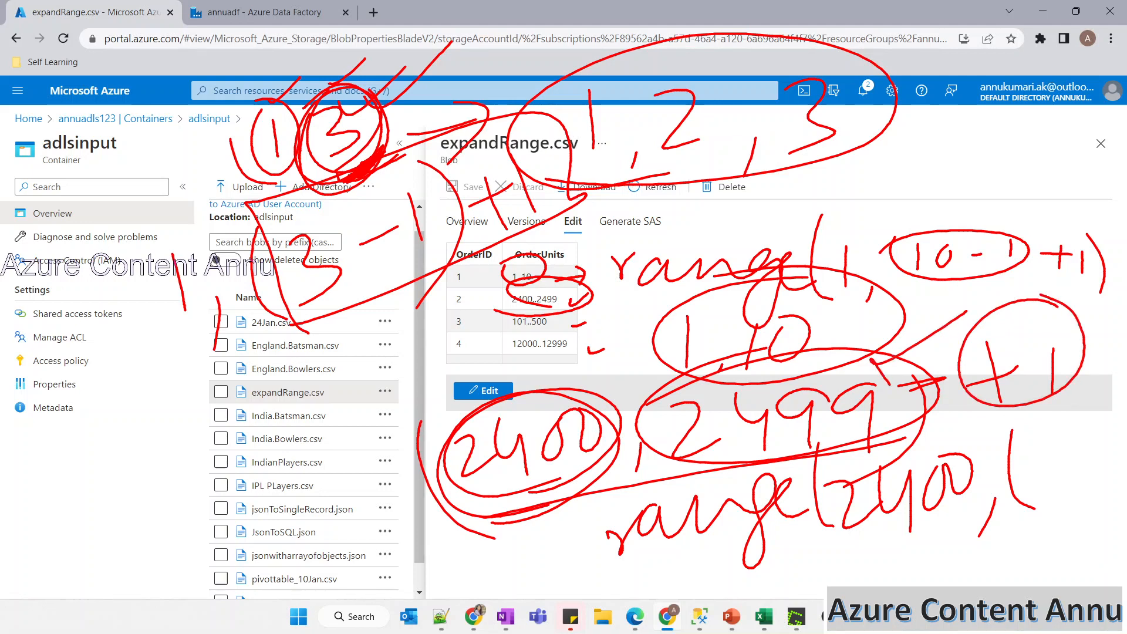
pyautogui.hotkey('ctrl', 'z')
pyautogui.hotkey('ctrl', 'z')
pyautogui.hotkey('ctrl', 'z')
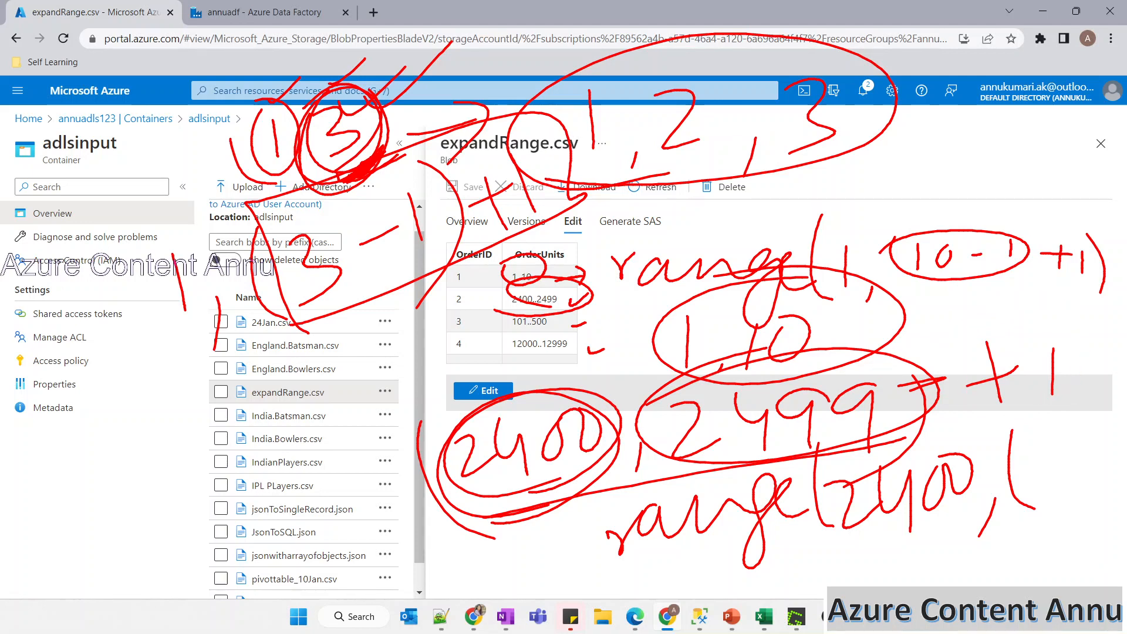
pyautogui.moveTo(963, 352)
pyautogui.mouseDown()
pyautogui.moveTo(1106, 376)
pyautogui.moveTo(957, 405)
pyautogui.mouseUp()
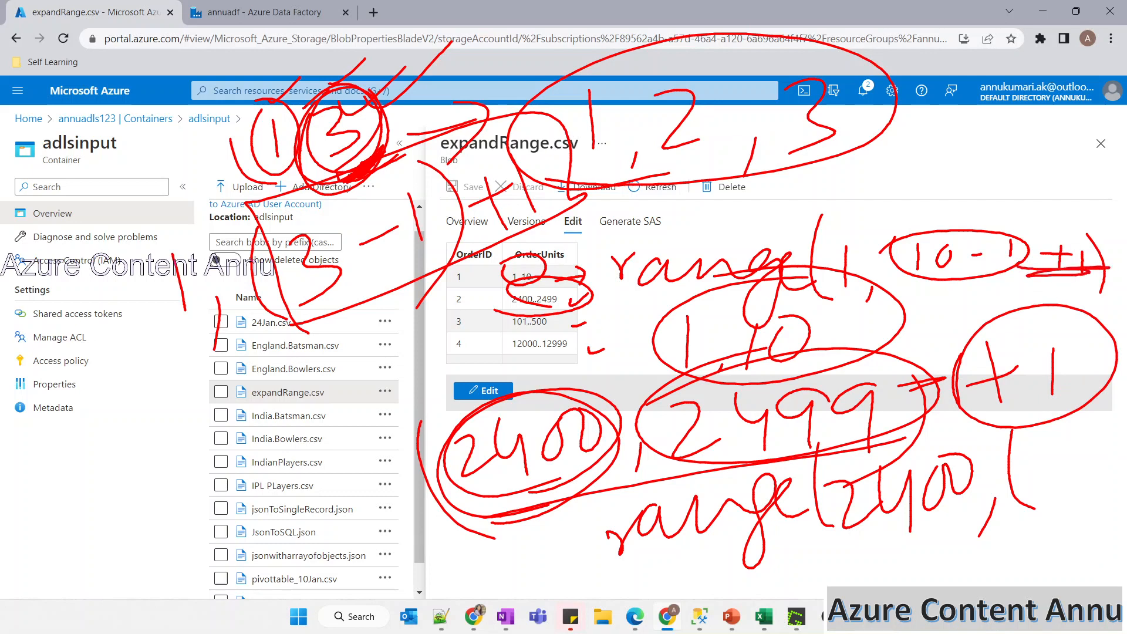
pyautogui.press('Escape')
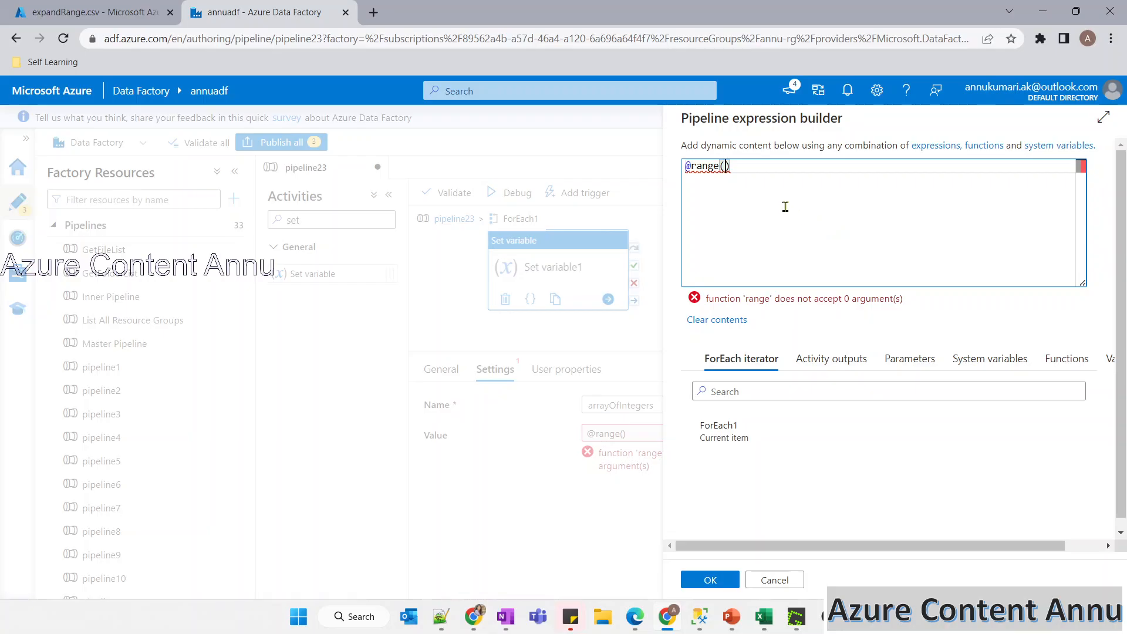
# Examine the start and end numbers of the first OrderUnits range in expandRange.csv, and return to the expression builder
pyautogui.moveTo(728, 166)
pyautogui.click(94, 12)
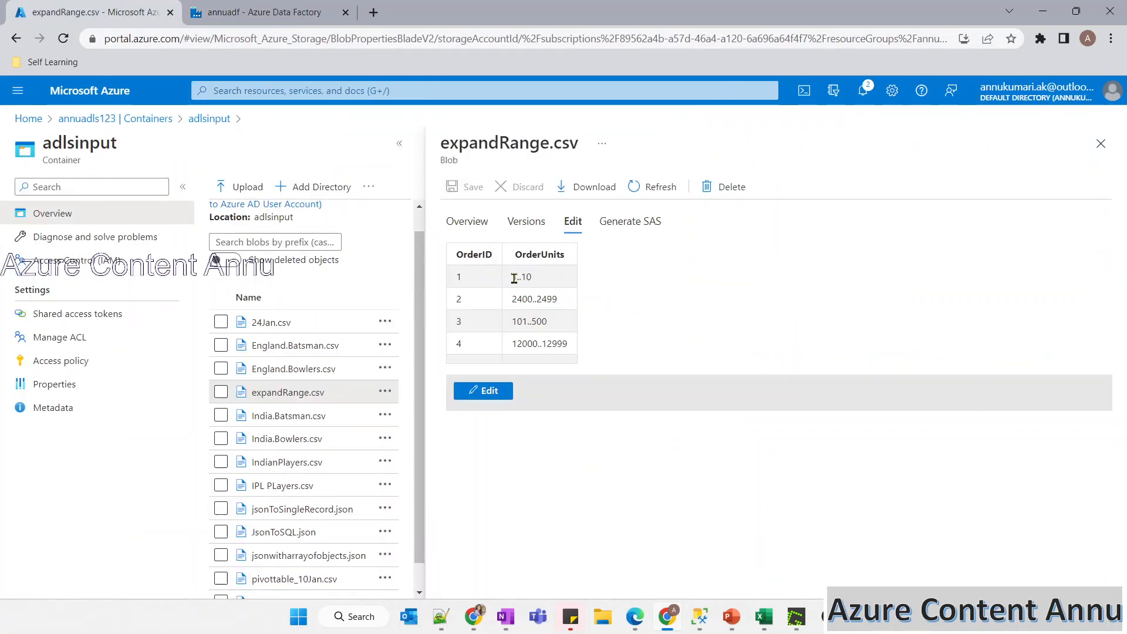
pyautogui.moveTo(510, 277); pyautogui.dragTo(516, 277)
pyautogui.moveTo(511, 276)
pyautogui.mouseDown()
pyautogui.moveTo(531, 276)
pyautogui.moveTo(511, 278)
pyautogui.mouseUp()
pyautogui.click(553, 285)
pyautogui.click(574, 283)
pyautogui.click(239, 5)
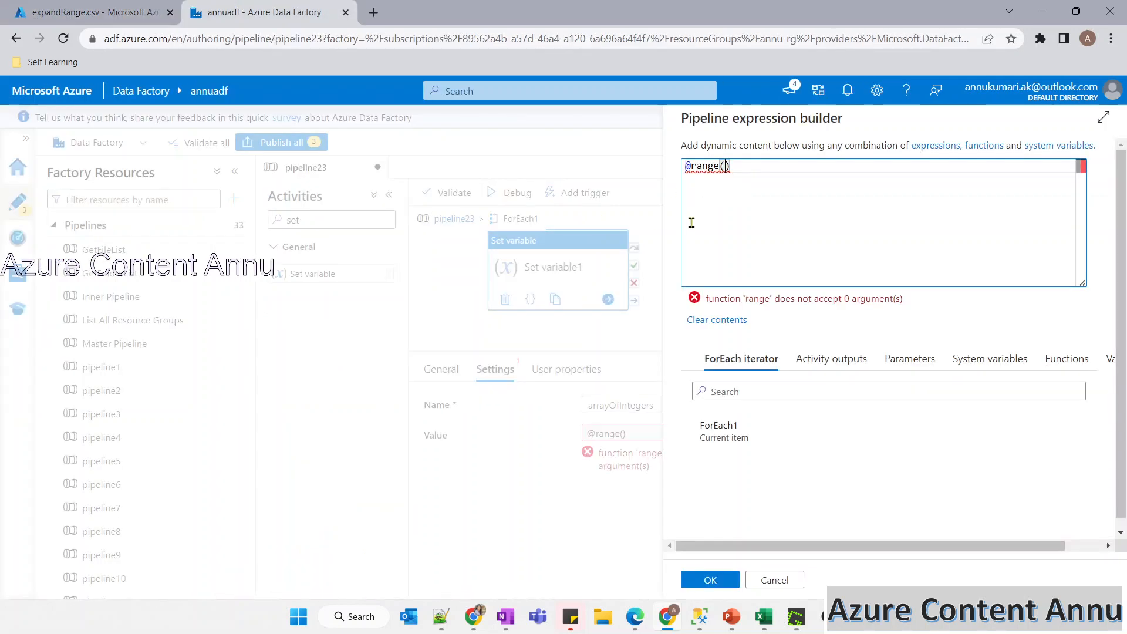
# Search the expression builder's functions for split
pyautogui.click(1065, 358)
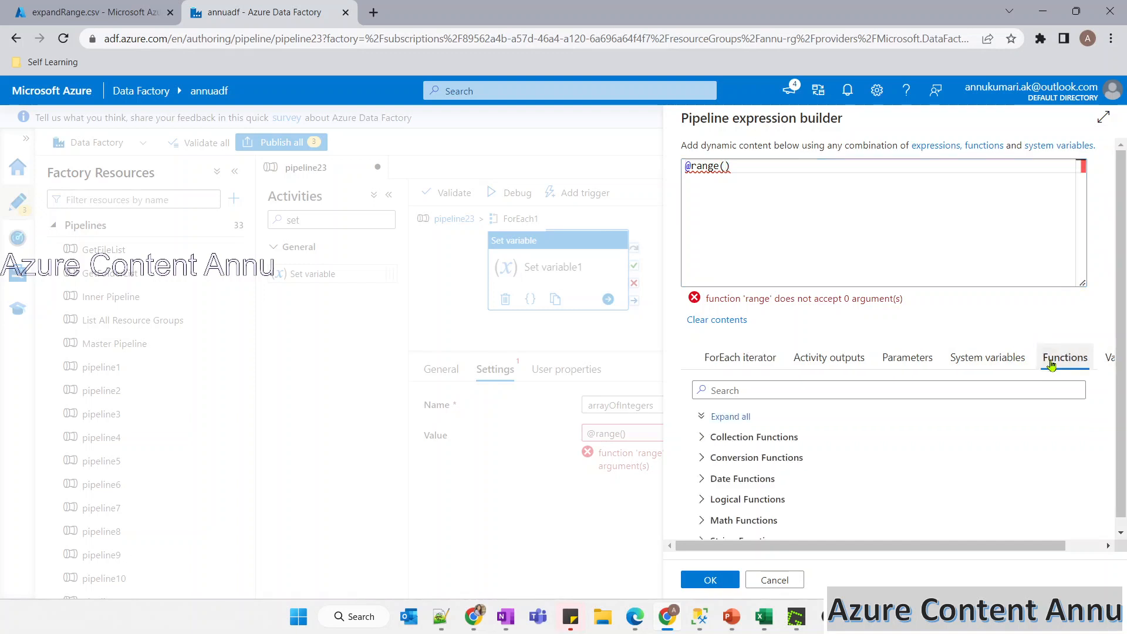
pyautogui.click(873, 384)
pyautogui.write('spli')
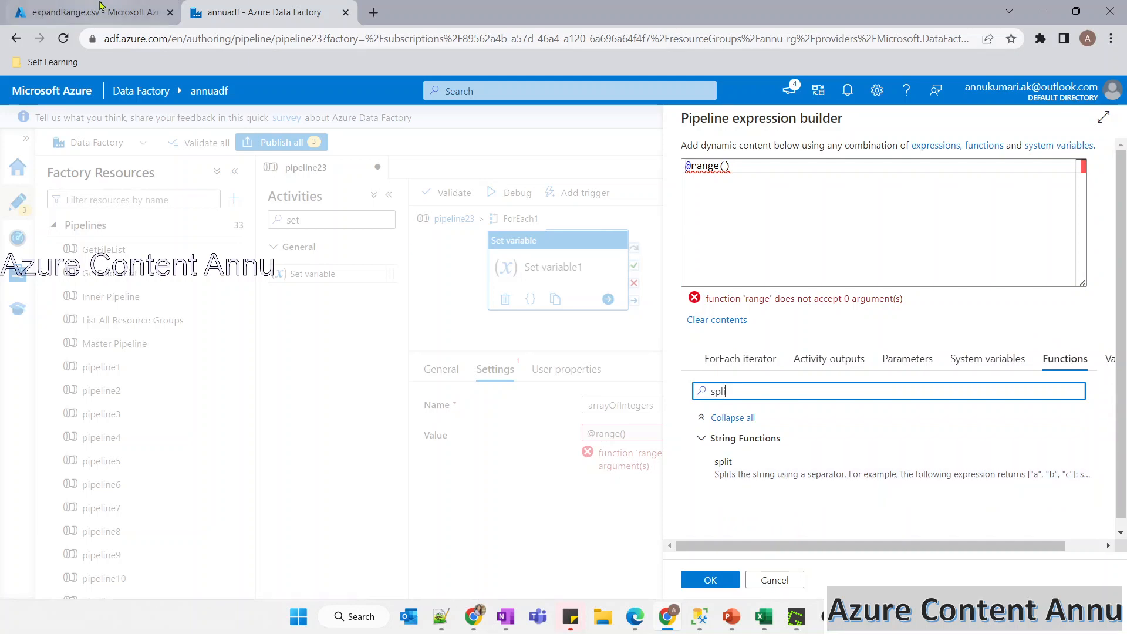
# Examine the separator in the first OrderUnits range of expandRange.csv, and return to the expression builder's ForEach iterator items
pyautogui.click(99, 11)
pyautogui.doubleClick(524, 276)
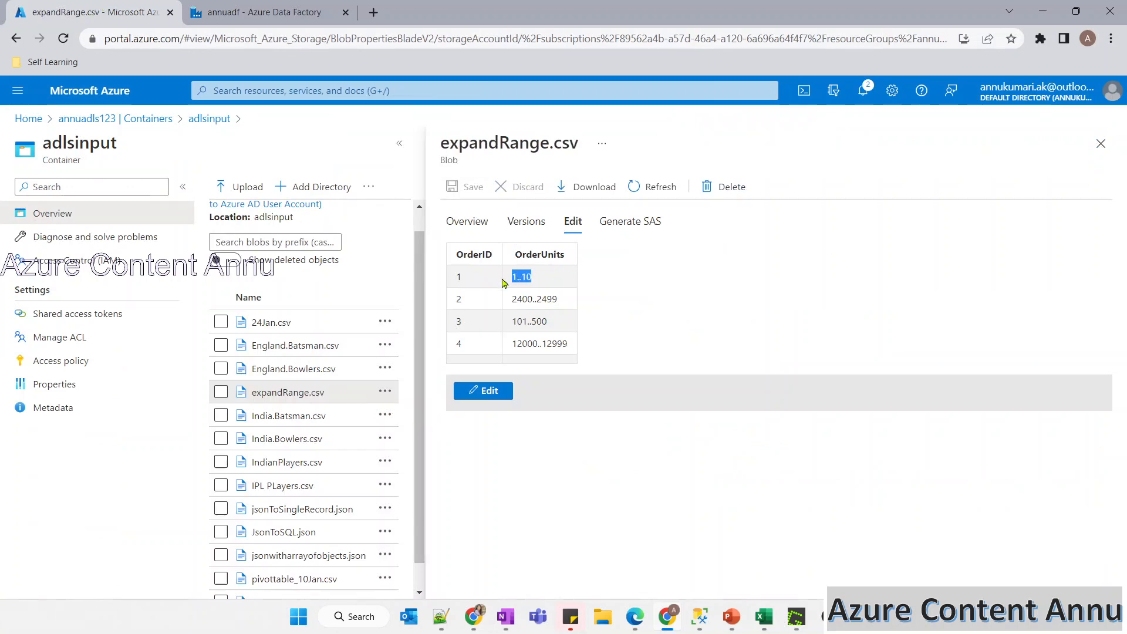
pyautogui.click(516, 278)
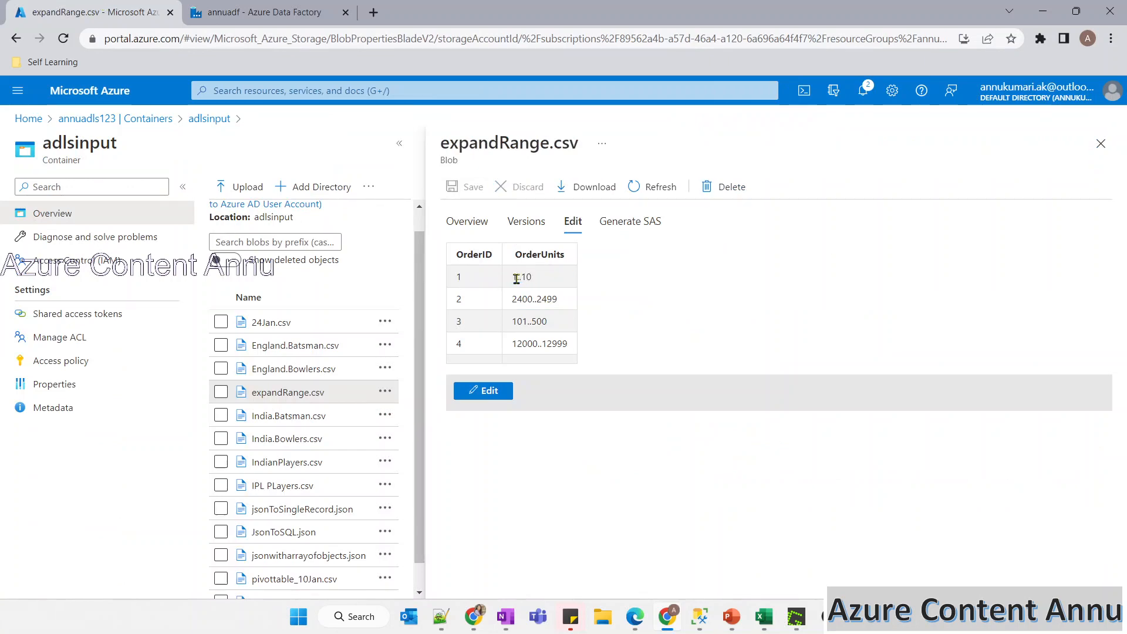
pyautogui.click(284, 14)
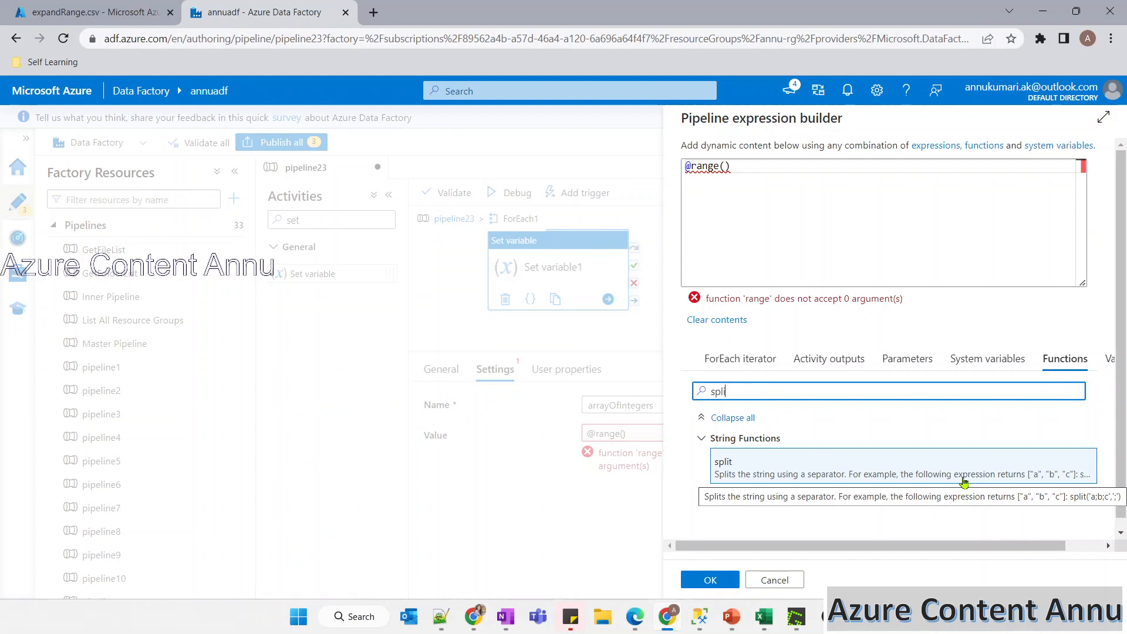
pyautogui.click(741, 358)
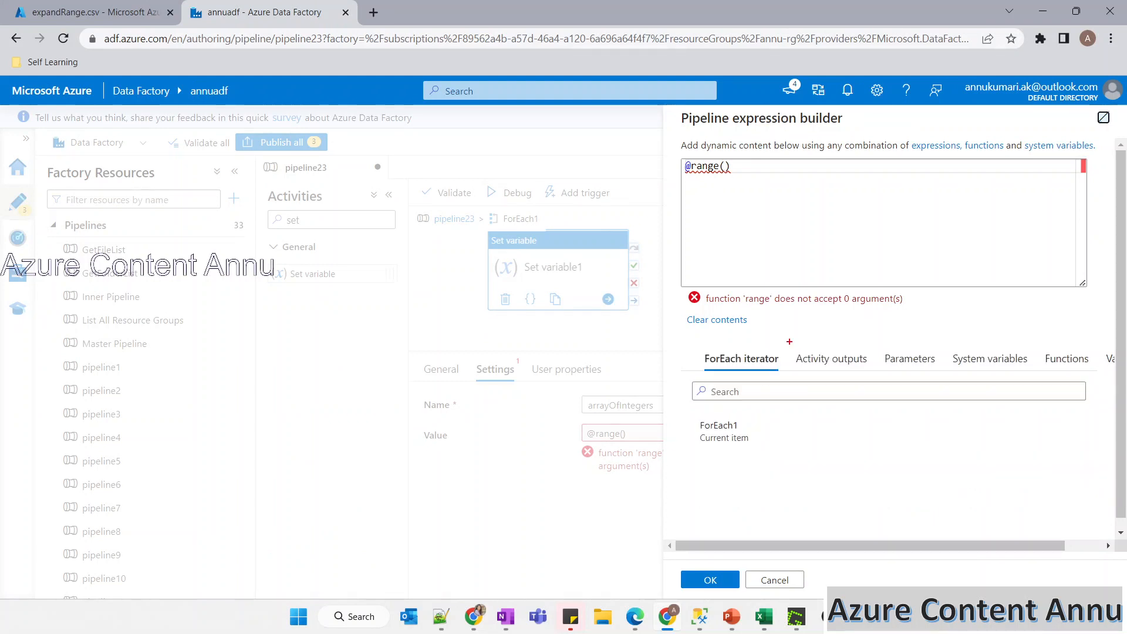
pyautogui.moveTo(99, 288)
pyautogui.mouseDown()
pyautogui.moveTo(104, 378)
pyautogui.moveTo(150, 376)
pyautogui.moveTo(174, 282)
pyautogui.moveTo(169, 233)
pyautogui.moveTo(187, 259)
pyautogui.mouseUp()
pyautogui.moveTo(228, 162); pyautogui.dragTo(308, 267)
pyautogui.moveTo(252, 141)
pyautogui.mouseDown()
pyautogui.moveTo(358, 209)
pyautogui.moveTo(415, 175)
pyautogui.mouseUp()
pyautogui.moveTo(424, 107)
pyautogui.mouseDown()
pyautogui.moveTo(443, 145)
pyautogui.moveTo(453, 100)
pyautogui.mouseUp()
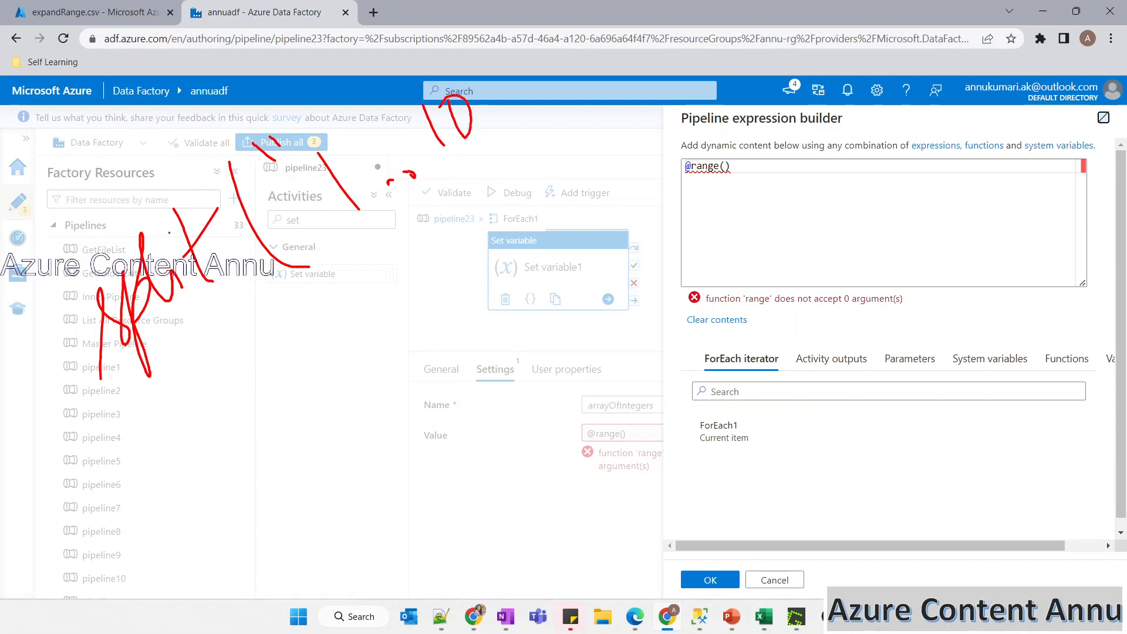
pyautogui.moveTo(474, 34); pyautogui.dragTo(491, 63)
pyautogui.moveTo(518, 98); pyautogui.dragTo(518, 124)
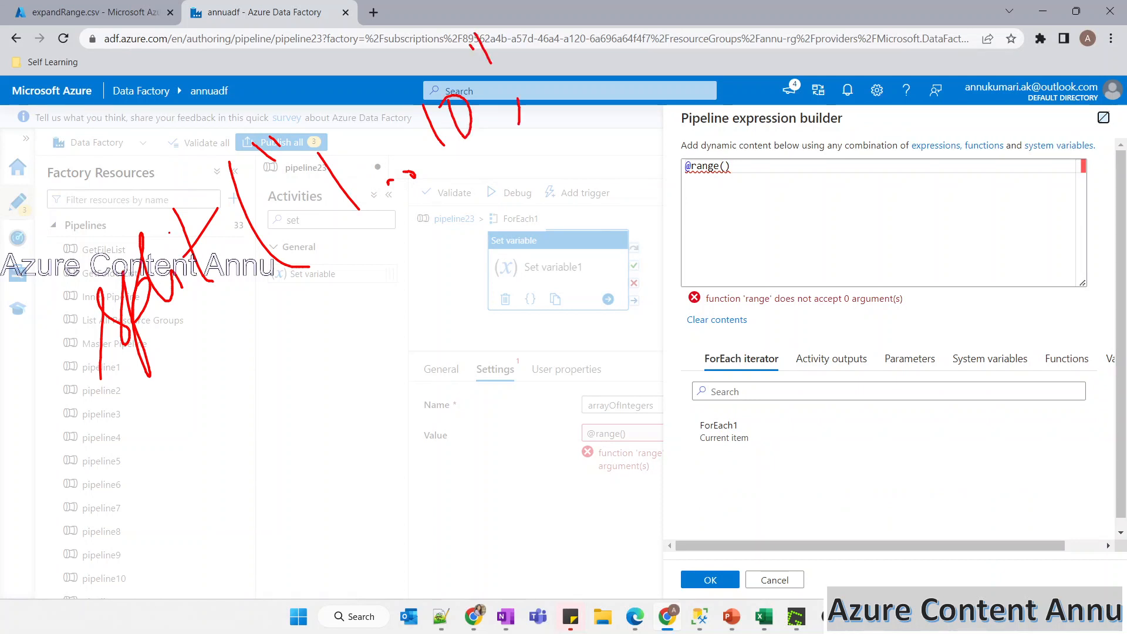
pyautogui.moveTo(596, 1); pyautogui.dragTo(603, 46)
pyautogui.moveTo(567, 81); pyautogui.dragTo(568, 88)
pyautogui.moveTo(621, 9); pyautogui.dragTo(639, 73)
pyautogui.moveTo(391, 270)
pyautogui.mouseDown()
pyautogui.moveTo(419, 312)
pyautogui.moveTo(403, 324)
pyautogui.mouseUp()
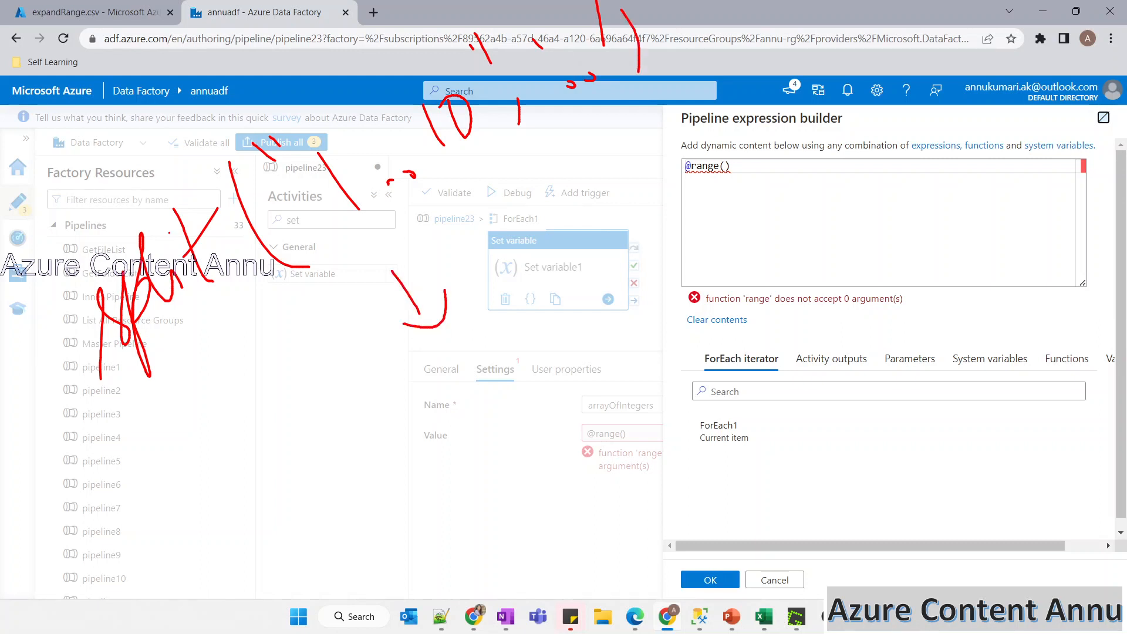
pyautogui.moveTo(306, 466)
pyautogui.mouseDown()
pyautogui.moveTo(334, 543)
pyautogui.moveTo(356, 535)
pyautogui.mouseUp()
pyautogui.moveTo(335, 453); pyautogui.dragTo(412, 467)
pyautogui.moveTo(388, 186); pyautogui.dragTo(375, 195)
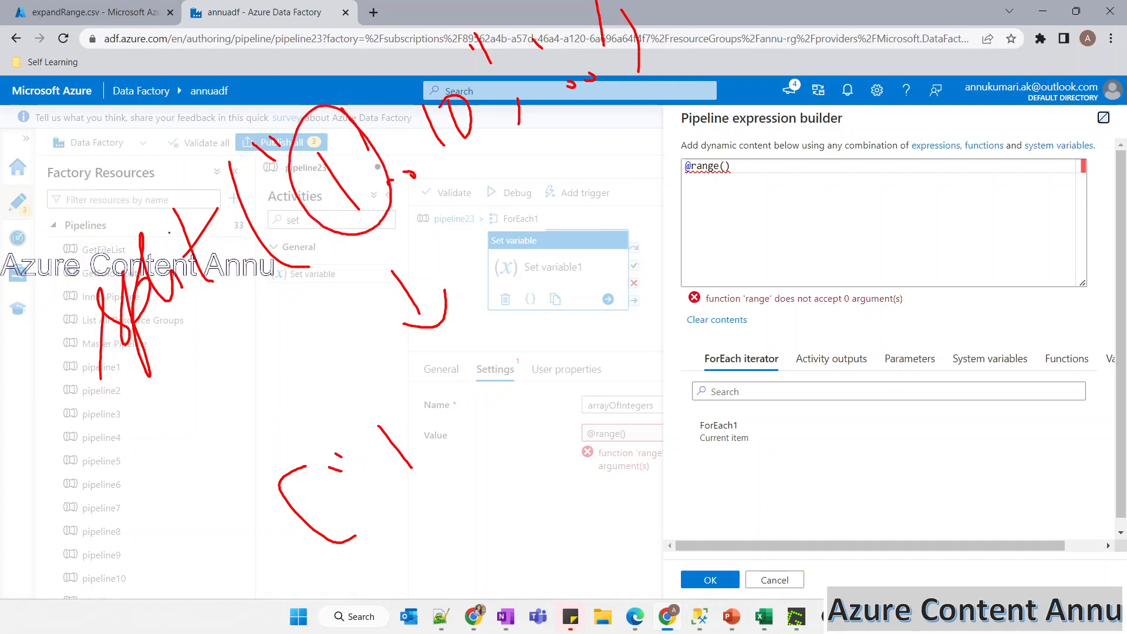
pyautogui.moveTo(414, 69)
pyautogui.mouseDown()
pyautogui.moveTo(402, 100)
pyautogui.moveTo(392, 75)
pyautogui.mouseUp()
pyautogui.moveTo(392, 189); pyautogui.dragTo(339, 259)
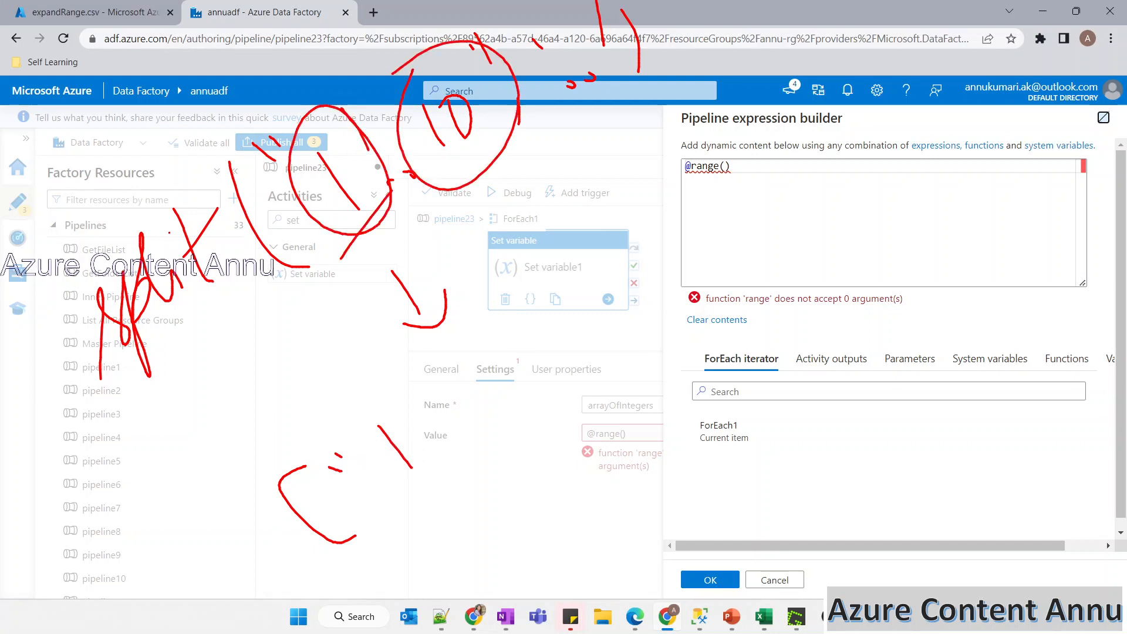
pyautogui.moveTo(416, 362); pyautogui.dragTo(430, 388)
pyautogui.moveTo(442, 343); pyautogui.dragTo(442, 367)
pyautogui.moveTo(514, 388); pyautogui.dragTo(518, 454)
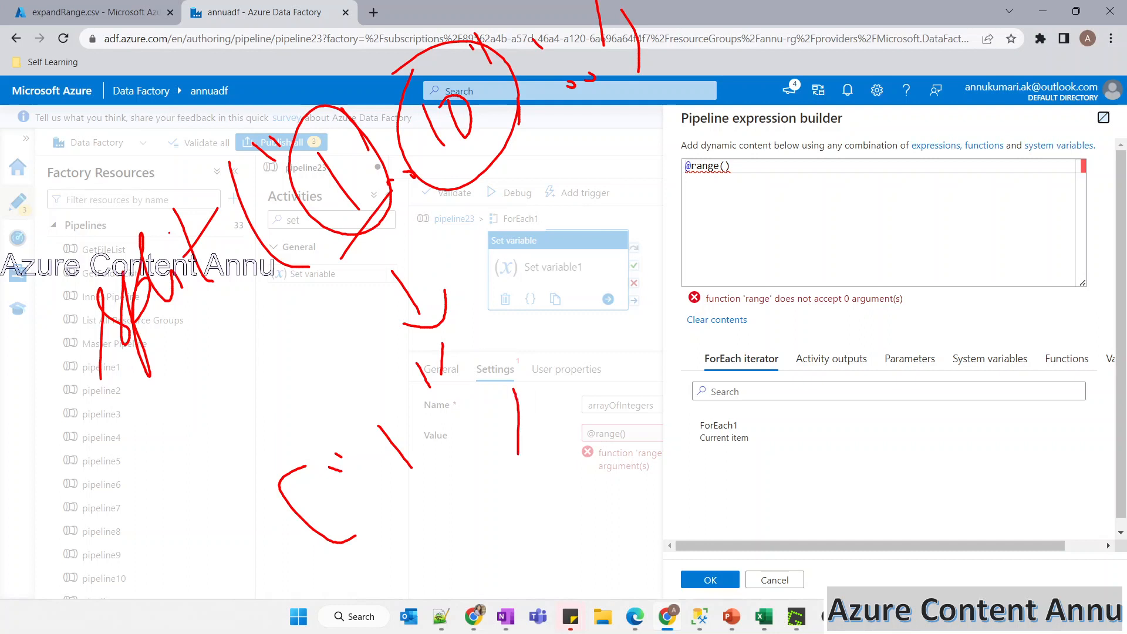
pyautogui.moveTo(538, 300); pyautogui.dragTo(574, 351)
pyautogui.moveTo(593, 280)
pyautogui.mouseDown()
pyautogui.moveTo(595, 326)
pyautogui.moveTo(604, 278)
pyautogui.mouseUp()
pyautogui.moveTo(615, 223)
pyautogui.mouseDown()
pyautogui.moveTo(616, 250)
pyautogui.moveTo(630, 238)
pyautogui.mouseUp()
pyautogui.moveTo(487, 330); pyautogui.dragTo(518, 337)
pyautogui.moveTo(662, 191)
pyautogui.mouseDown()
pyautogui.moveTo(695, 209)
pyautogui.moveTo(644, 341)
pyautogui.mouseUp()
pyautogui.moveTo(149, 357); pyautogui.dragTo(213, 435)
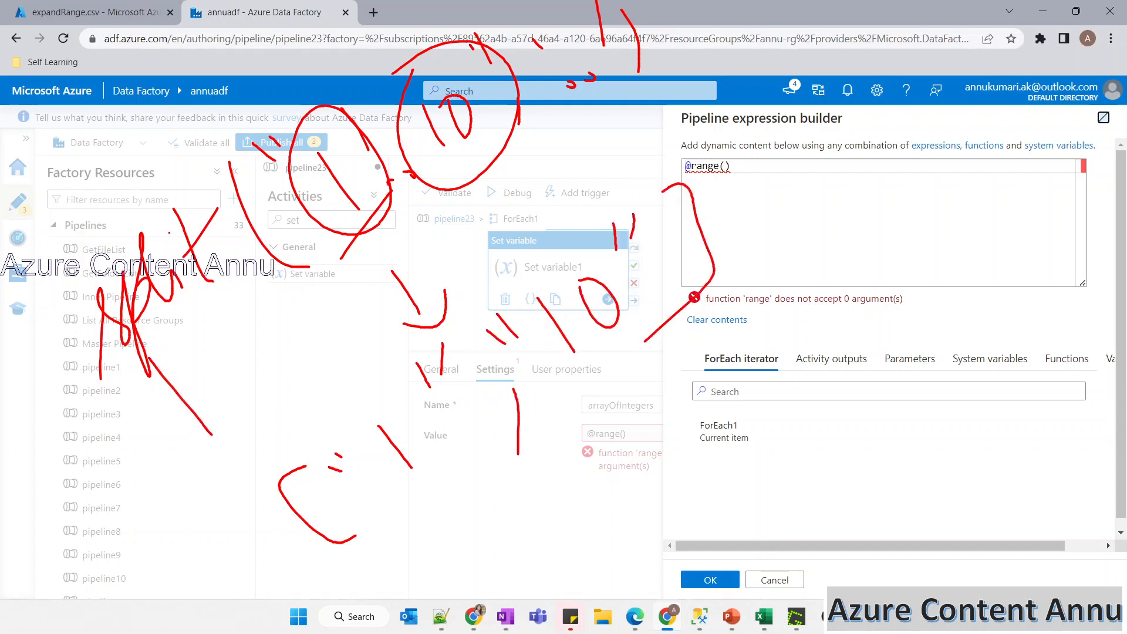
pyautogui.moveTo(139, 429); pyautogui.dragTo(229, 374)
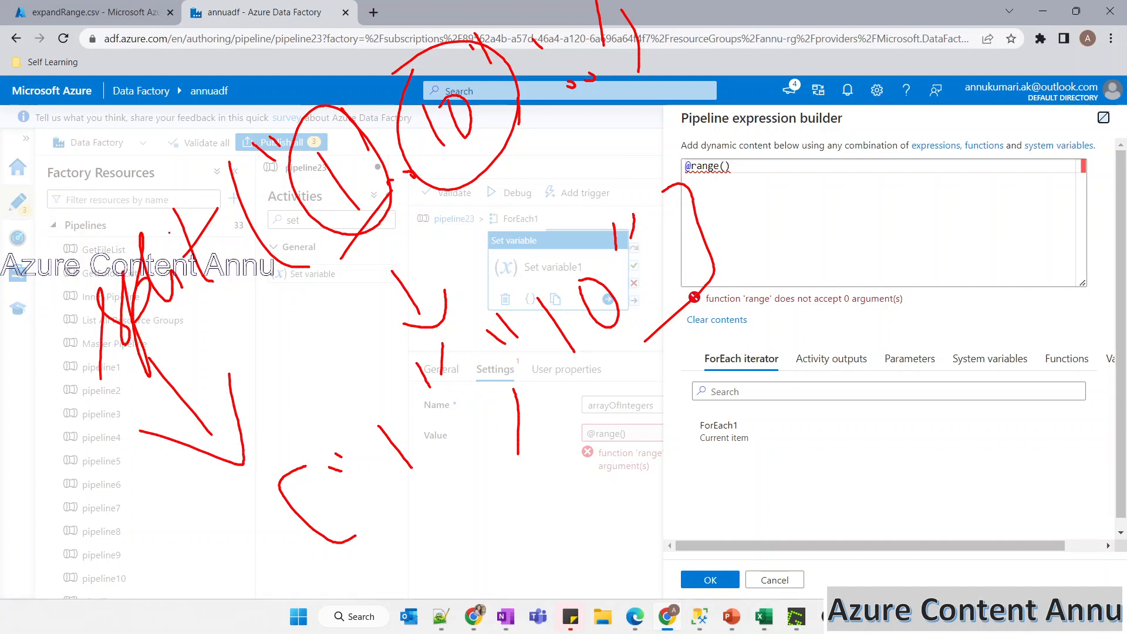
pyautogui.moveTo(511, 522)
pyautogui.mouseDown()
pyautogui.moveTo(543, 549)
pyautogui.moveTo(581, 499)
pyautogui.mouseUp()
pyautogui.moveTo(568, 463)
pyautogui.mouseDown()
pyautogui.moveTo(611, 458)
pyautogui.moveTo(619, 478)
pyautogui.mouseUp()
pyautogui.moveTo(637, 414)
pyautogui.mouseDown()
pyautogui.moveTo(622, 463)
pyautogui.moveTo(675, 422)
pyautogui.mouseUp()
pyautogui.moveTo(675, 340); pyautogui.dragTo(759, 414)
pyautogui.moveTo(747, 296)
pyautogui.mouseDown()
pyautogui.moveTo(798, 320)
pyautogui.moveTo(817, 300)
pyautogui.mouseUp()
pyautogui.moveTo(803, 271); pyautogui.dragTo(859, 285)
pyautogui.moveTo(857, 220); pyautogui.dragTo(892, 249)
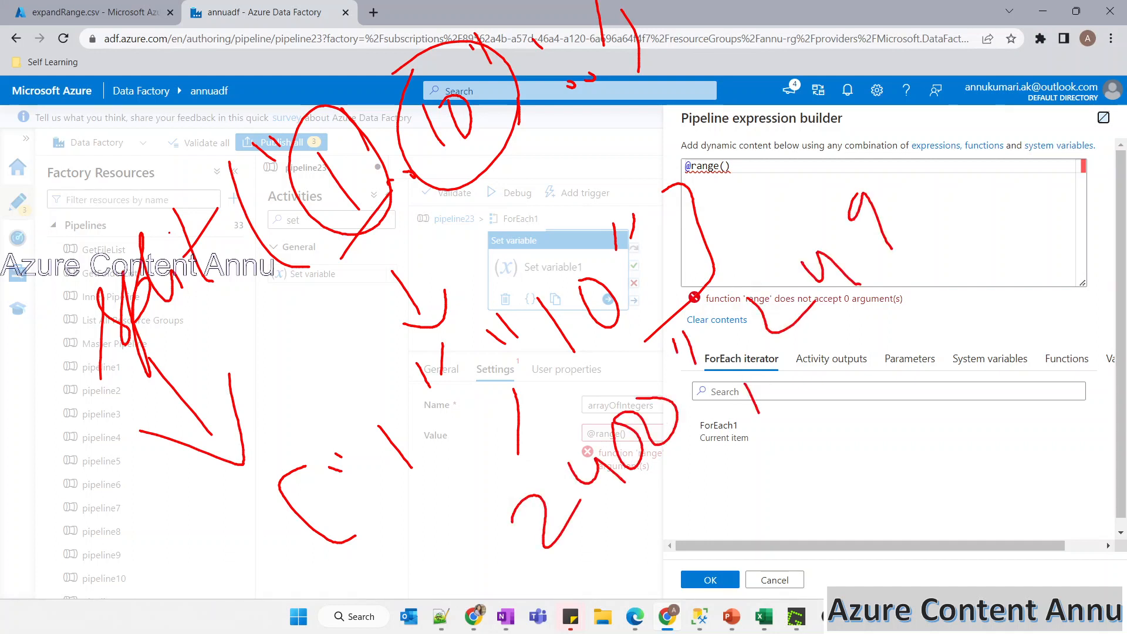
pyautogui.moveTo(913, 156); pyautogui.dragTo(950, 244)
pyautogui.moveTo(950, 126); pyautogui.dragTo(954, 151)
pyautogui.moveTo(967, 135); pyautogui.dragTo(970, 152)
pyautogui.moveTo(733, 317); pyautogui.dragTo(745, 326)
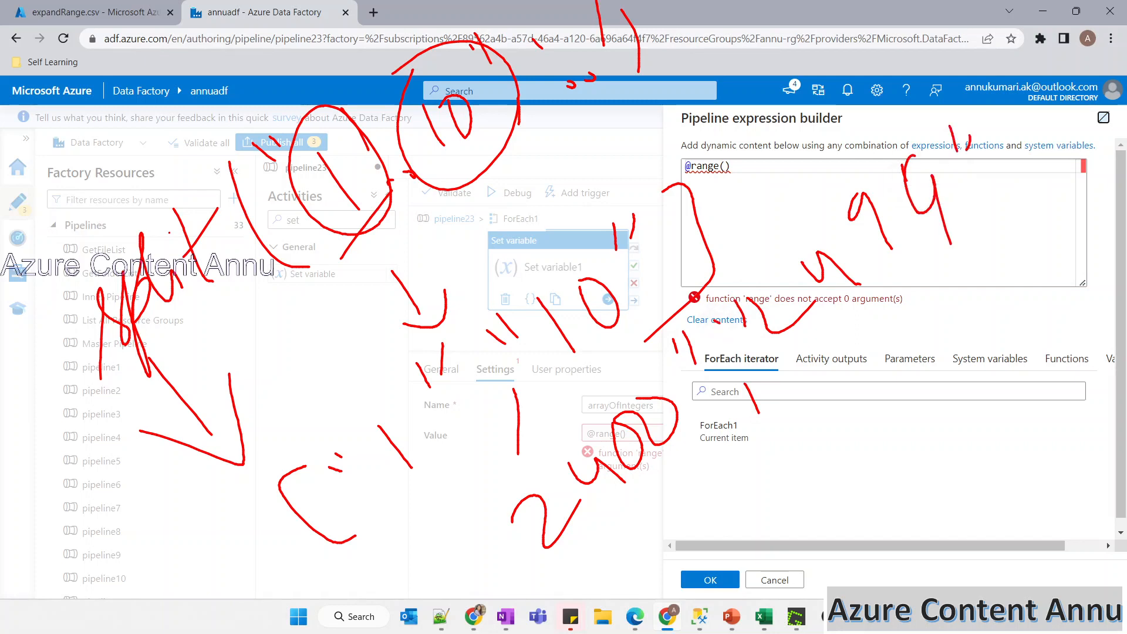
pyautogui.moveTo(290, 140)
pyautogui.mouseDown()
pyautogui.moveTo(520, 64)
pyautogui.moveTo(258, 176)
pyautogui.mouseUp()
pyautogui.moveTo(405, 156)
pyautogui.mouseDown()
pyautogui.moveTo(381, 200)
pyautogui.moveTo(434, 152)
pyautogui.mouseUp()
pyautogui.moveTo(388, 188); pyautogui.dragTo(361, 226)
pyautogui.press('Escape')
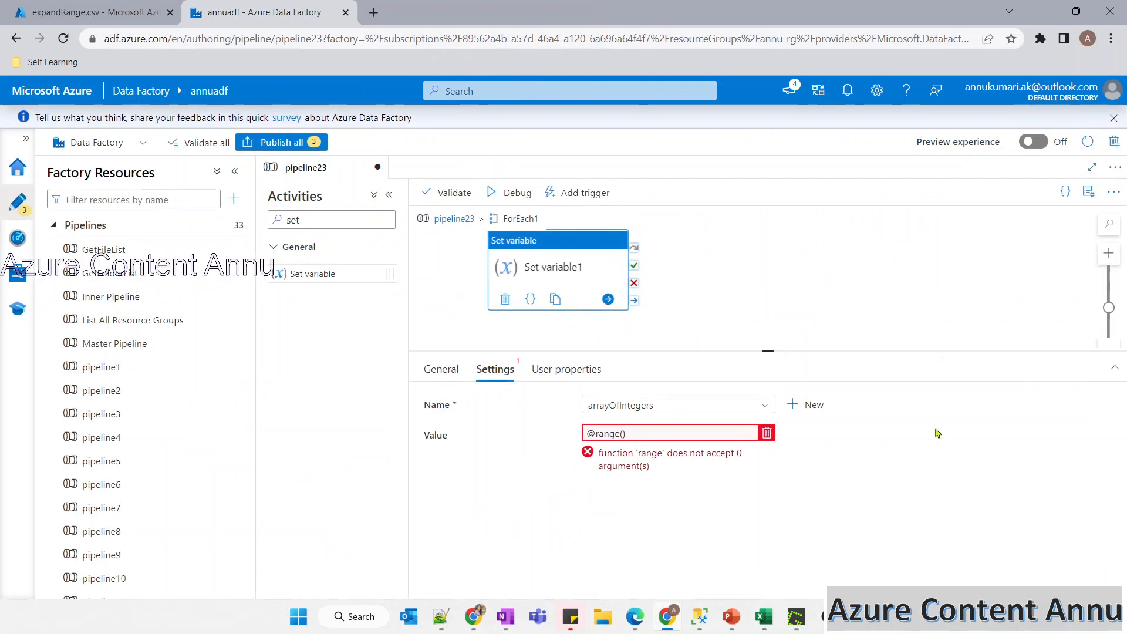
# Reopen the expression builder for the Set variable value and nest the split function inside range
pyautogui.click(667, 439)
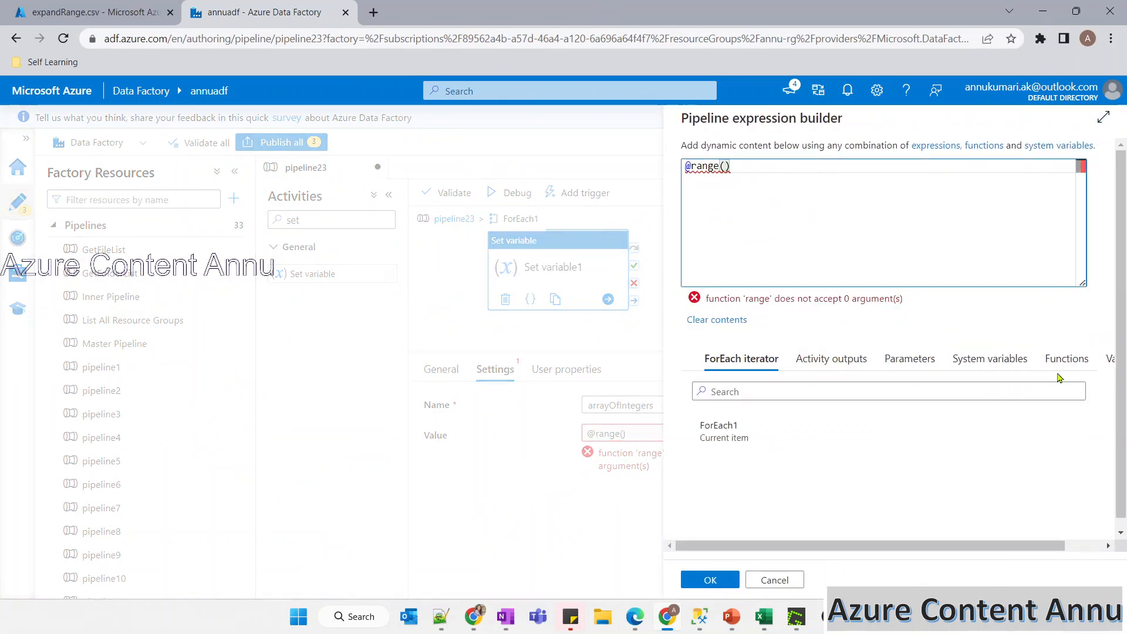
pyautogui.write('split')
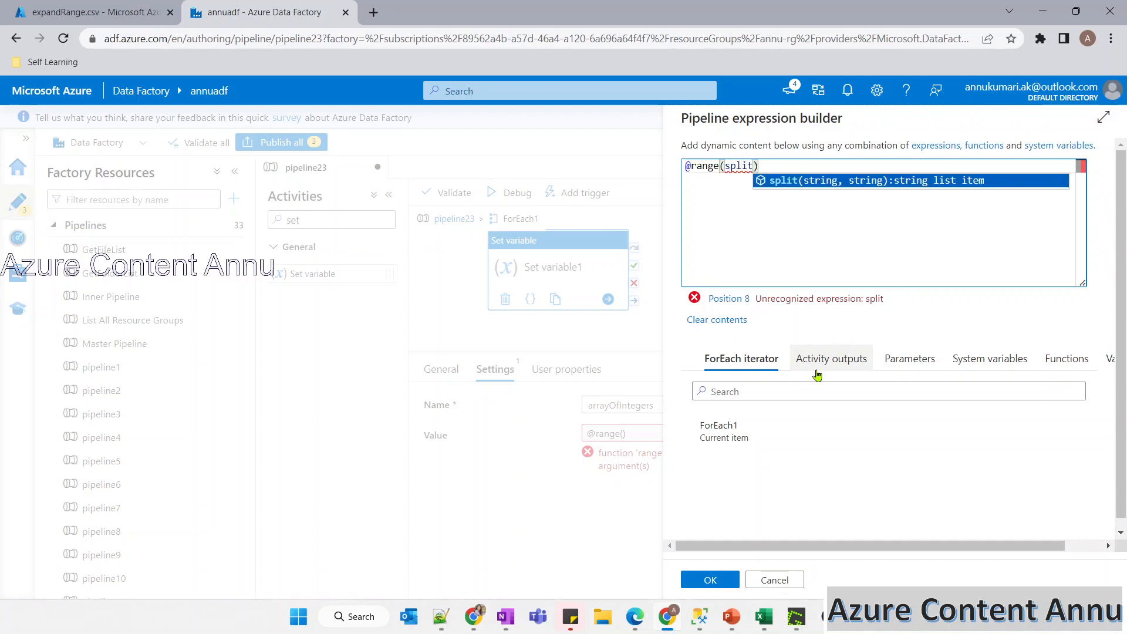
pyautogui.press('Return')
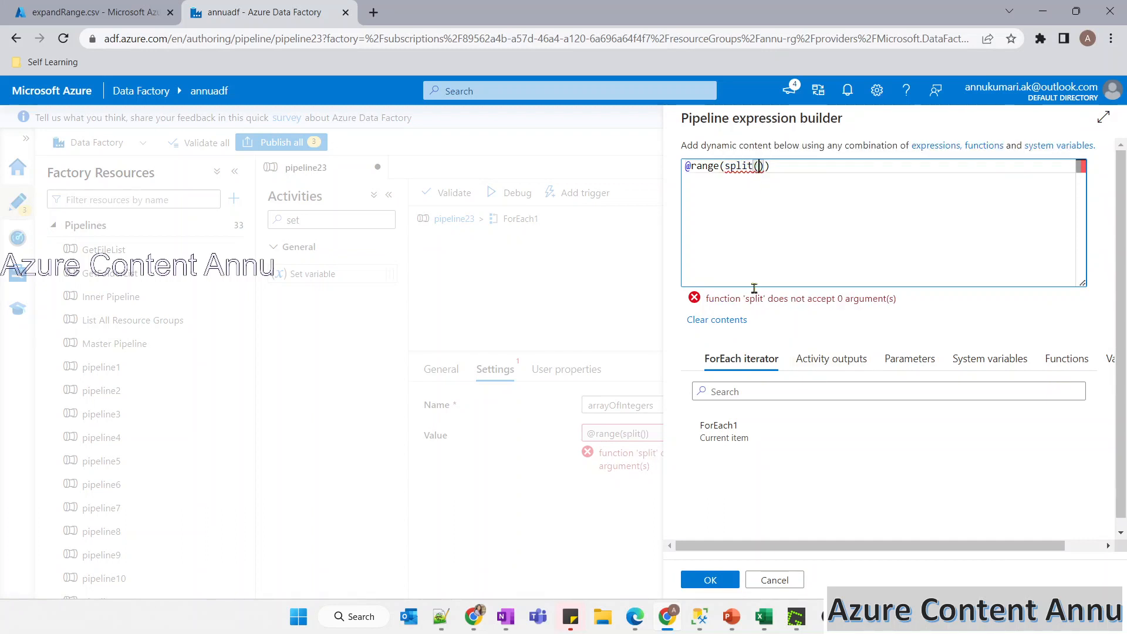
pyautogui.click(738, 429)
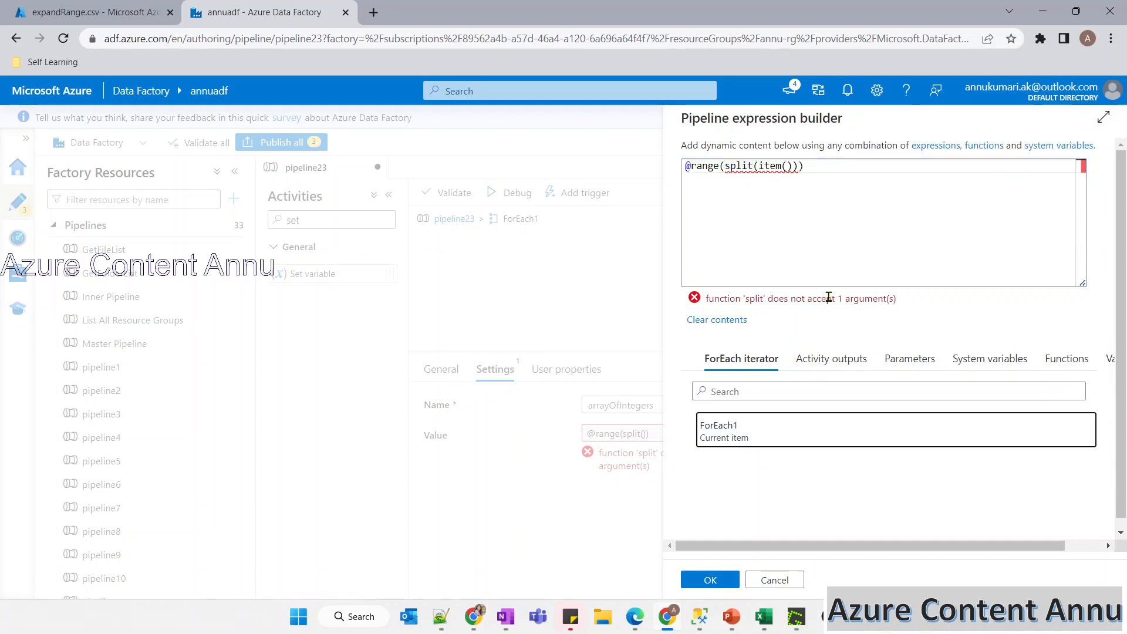
pyautogui.click(795, 168)
pyautogui.write(',')
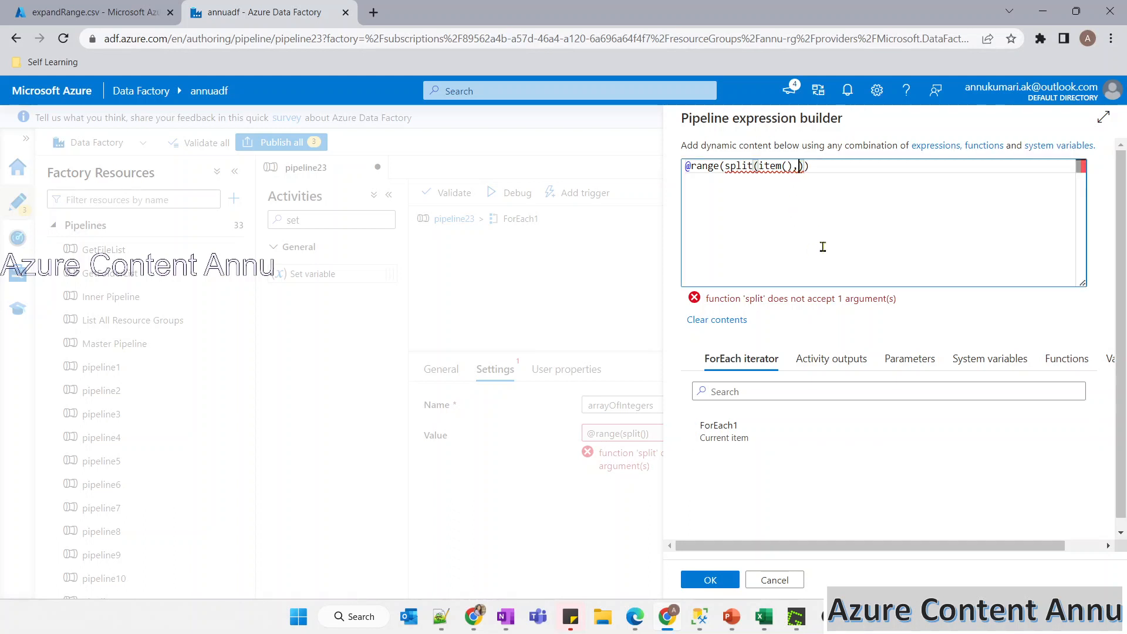
pyautogui.write('.Order')
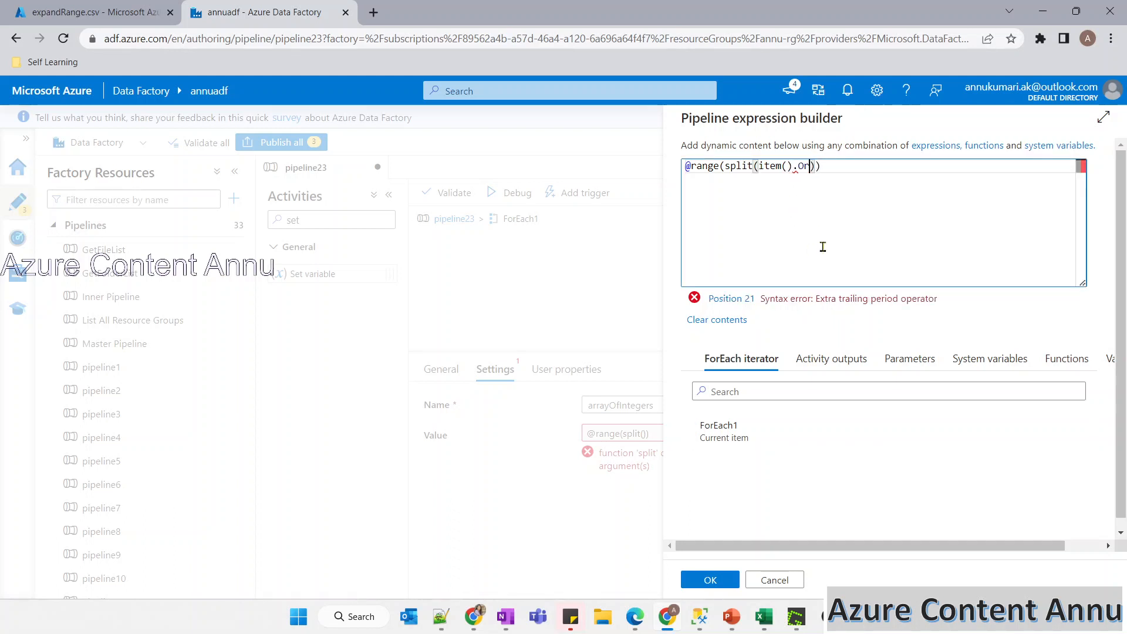
pyautogui.press('Tab')
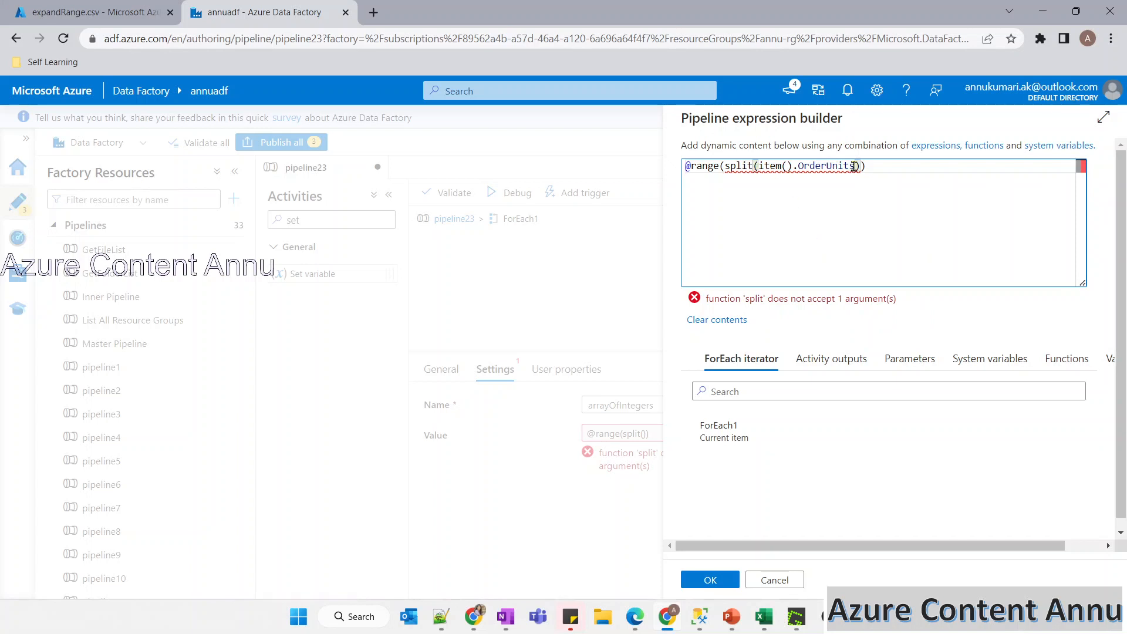
pyautogui.write(",''")
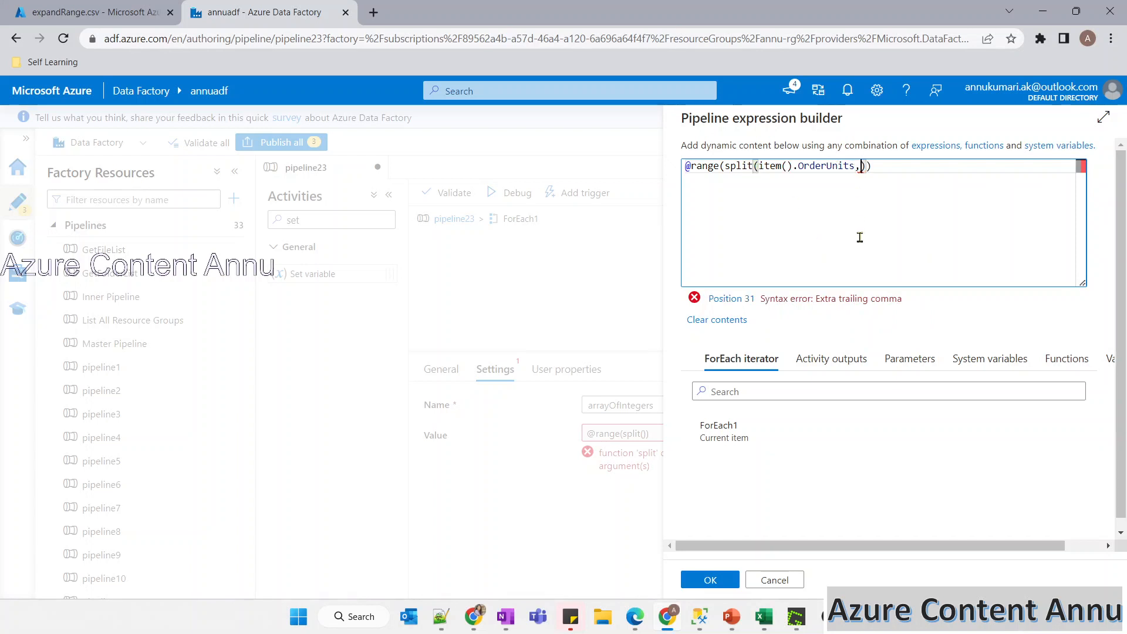
pyautogui.write('..')
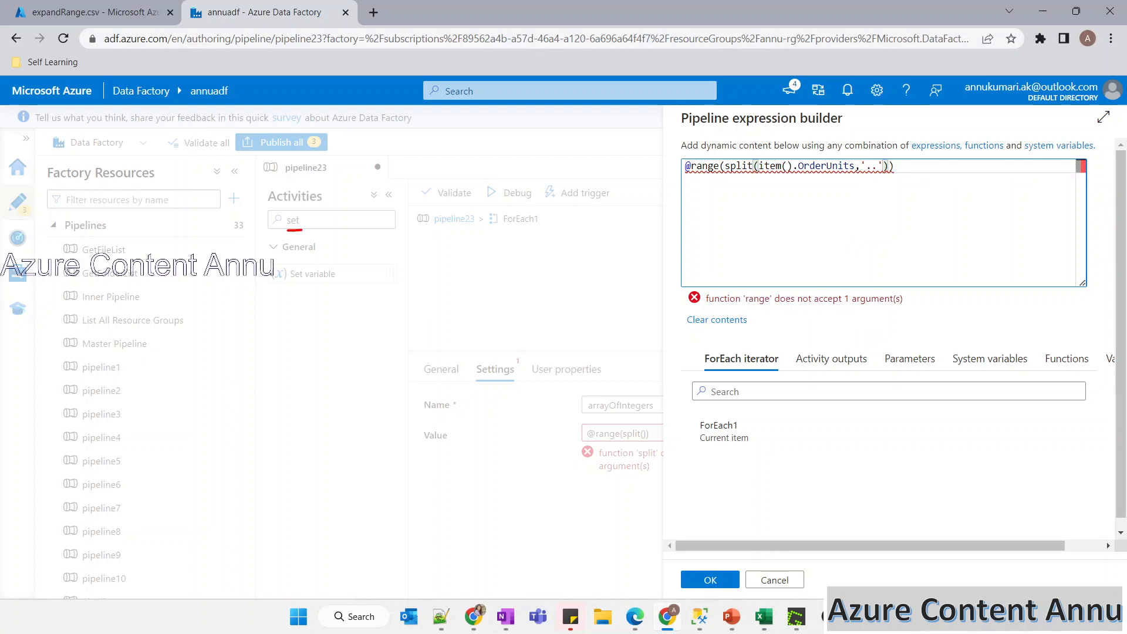
pyautogui.moveTo(301, 230); pyautogui.dragTo(332, 278)
pyautogui.moveTo(787, 198); pyautogui.dragTo(742, 265)
pyautogui.moveTo(359, 235); pyautogui.dragTo(361, 282)
pyautogui.moveTo(311, 240); pyautogui.dragTo(330, 252)
pyautogui.moveTo(414, 208); pyautogui.dragTo(411, 218)
pyautogui.moveTo(442, 214); pyautogui.dragTo(438, 230)
pyautogui.moveTo(537, 269); pyautogui.dragTo(530, 293)
pyautogui.moveTo(616, 215); pyautogui.dragTo(615, 254)
pyautogui.moveTo(657, 212); pyautogui.dragTo(669, 216)
pyautogui.moveTo(557, 191); pyautogui.dragTo(556, 210)
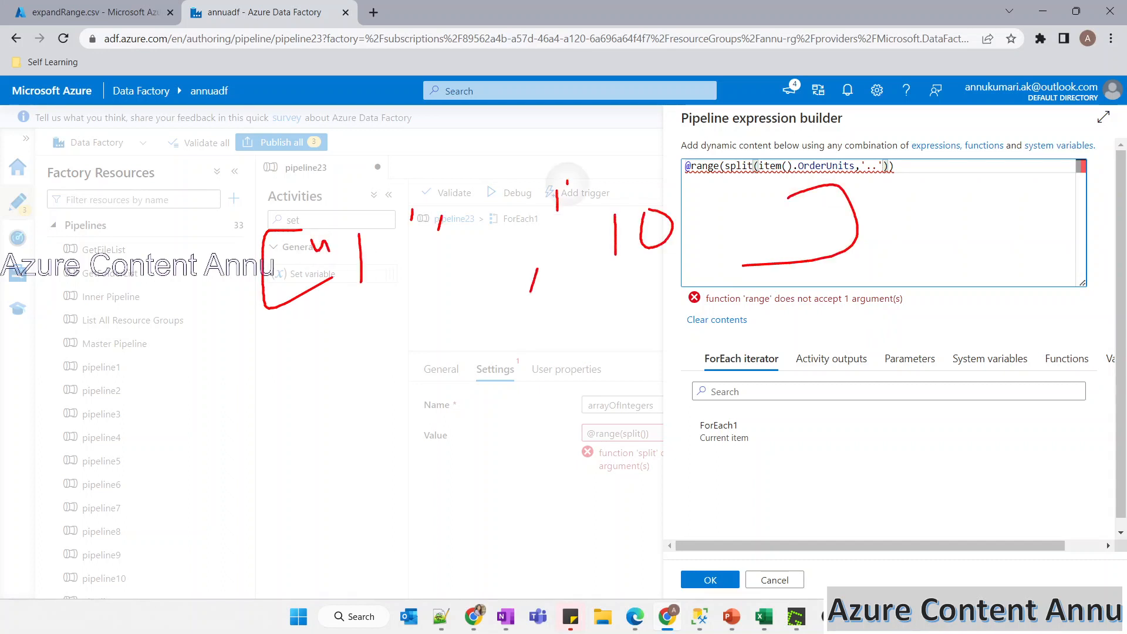
pyautogui.moveTo(699, 165); pyautogui.dragTo(696, 183)
pyautogui.moveTo(716, 177); pyautogui.dragTo(715, 182)
pyautogui.moveTo(359, 197); pyautogui.dragTo(320, 215)
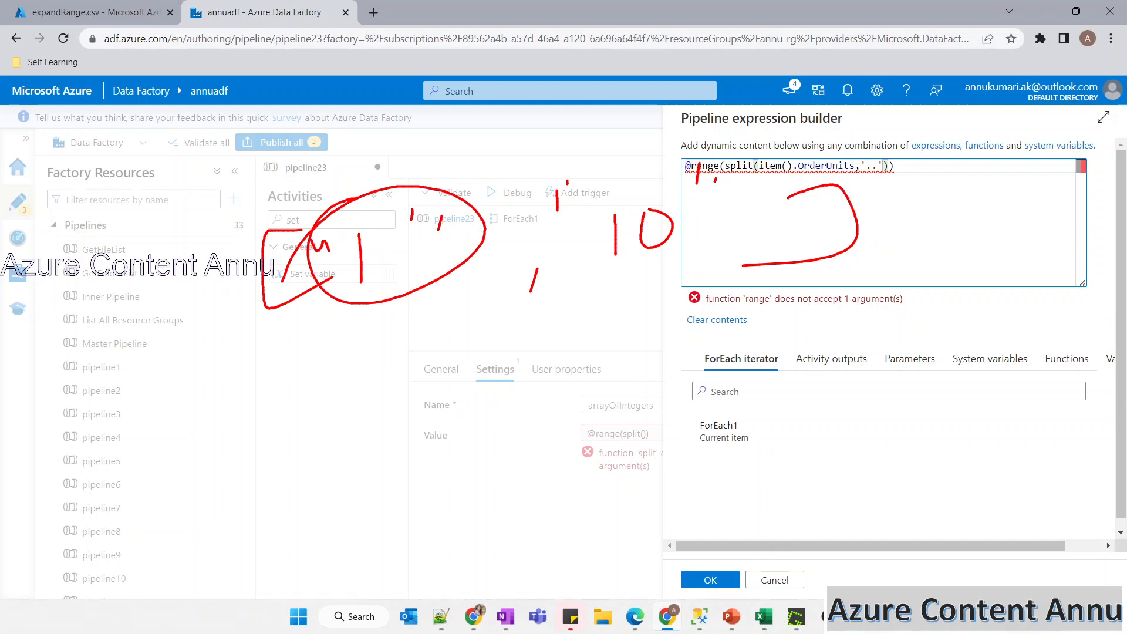
pyautogui.moveTo(258, 384); pyautogui.dragTo(228, 491)
pyautogui.moveTo(237, 429)
pyautogui.mouseDown()
pyautogui.moveTo(280, 394)
pyautogui.moveTo(300, 435)
pyautogui.mouseUp()
pyautogui.moveTo(329, 357); pyautogui.dragTo(302, 434)
pyautogui.moveTo(331, 408)
pyautogui.mouseDown()
pyautogui.moveTo(365, 421)
pyautogui.moveTo(376, 411)
pyautogui.mouseUp()
pyautogui.moveTo(397, 344)
pyautogui.mouseDown()
pyautogui.moveTo(399, 422)
pyautogui.moveTo(441, 373)
pyautogui.mouseUp()
pyautogui.moveTo(509, 323)
pyautogui.mouseDown()
pyautogui.moveTo(490, 426)
pyautogui.moveTo(552, 445)
pyautogui.mouseUp()
pyautogui.moveTo(883, 259)
pyautogui.mouseDown()
pyautogui.moveTo(920, 308)
pyautogui.moveTo(845, 383)
pyautogui.mouseUp()
pyautogui.moveTo(748, 187); pyautogui.dragTo(897, 174)
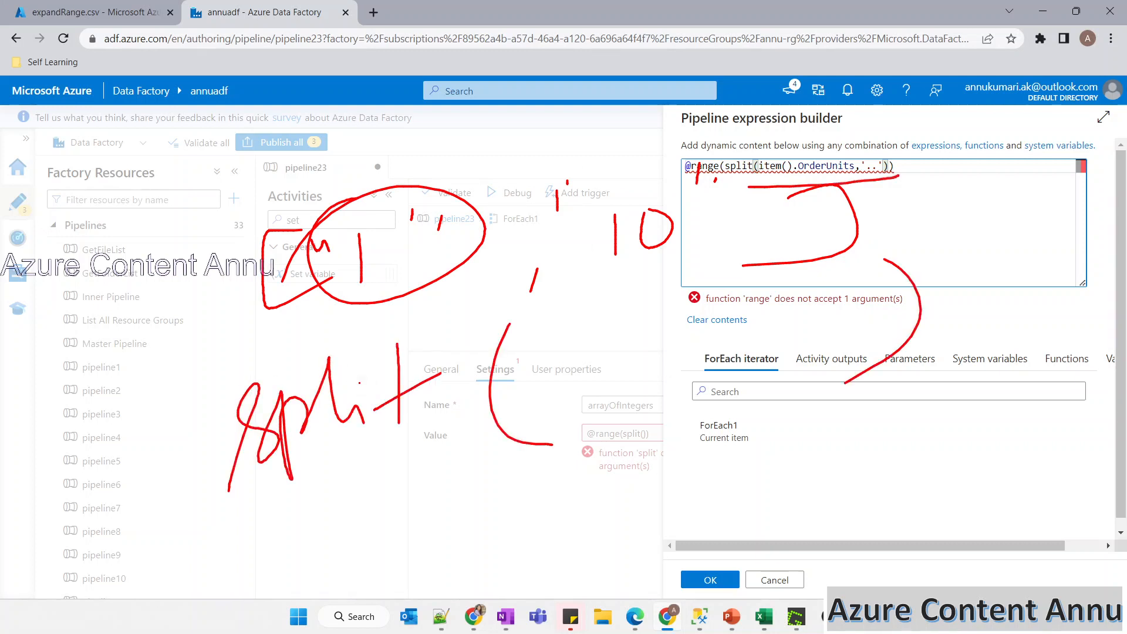
pyautogui.moveTo(737, 390); pyautogui.dragTo(708, 458)
pyautogui.moveTo(771, 308)
pyautogui.mouseDown()
pyautogui.moveTo(779, 324)
pyautogui.moveTo(792, 313)
pyautogui.mouseUp()
pyautogui.moveTo(844, 275); pyautogui.dragTo(842, 300)
pyautogui.moveTo(868, 279); pyautogui.dragTo(862, 296)
pyautogui.moveTo(817, 368)
pyautogui.mouseDown()
pyautogui.moveTo(812, 381)
pyautogui.moveTo(840, 356)
pyautogui.mouseUp()
pyautogui.moveTo(838, 341); pyautogui.dragTo(832, 361)
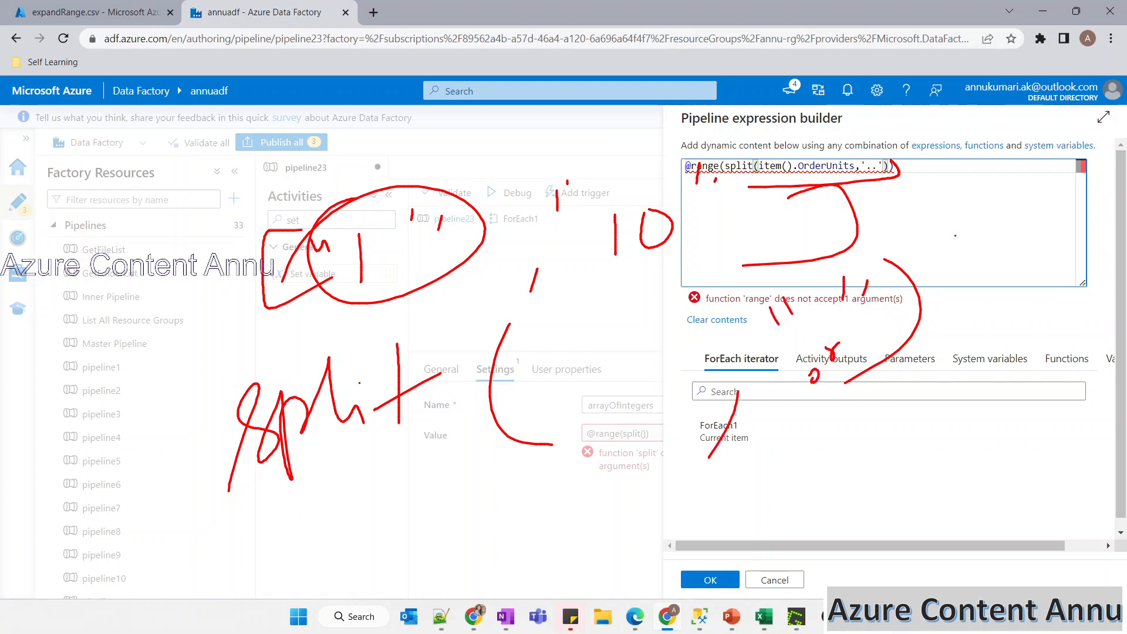
pyautogui.moveTo(357, 227); pyautogui.dragTo(454, 95)
pyautogui.moveTo(955, 236)
pyautogui.mouseDown()
pyautogui.moveTo(938, 271)
pyautogui.moveTo(981, 333)
pyautogui.mouseUp()
pyautogui.moveTo(984, 259); pyautogui.dragTo(986, 261)
pyautogui.moveTo(1000, 220); pyautogui.dragTo(975, 323)
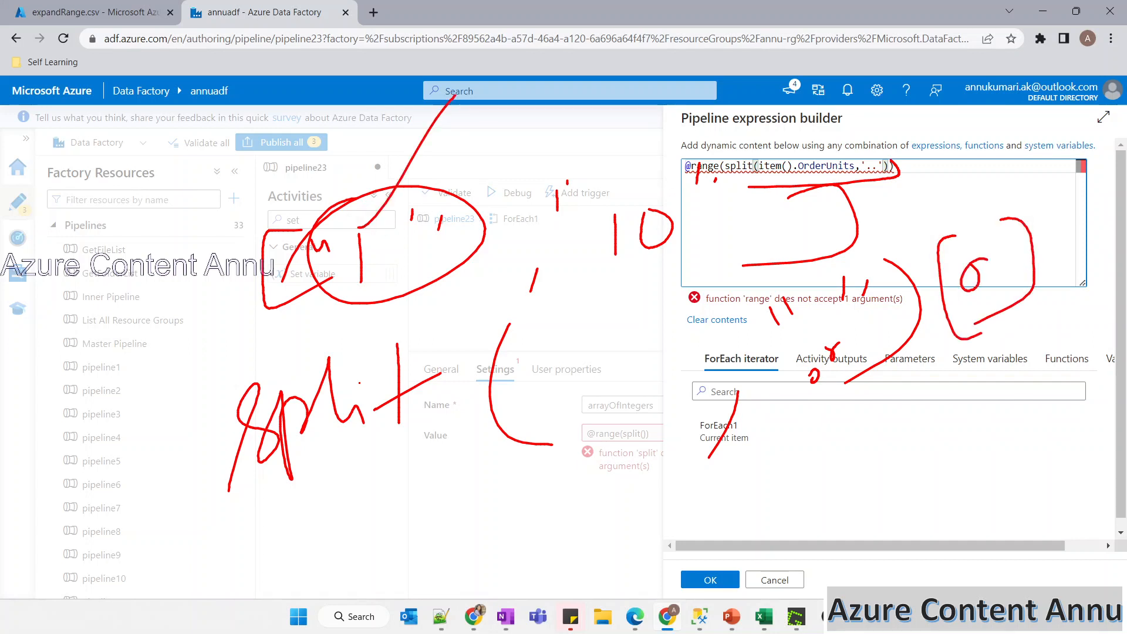
pyautogui.moveTo(619, 175); pyautogui.dragTo(771, 69)
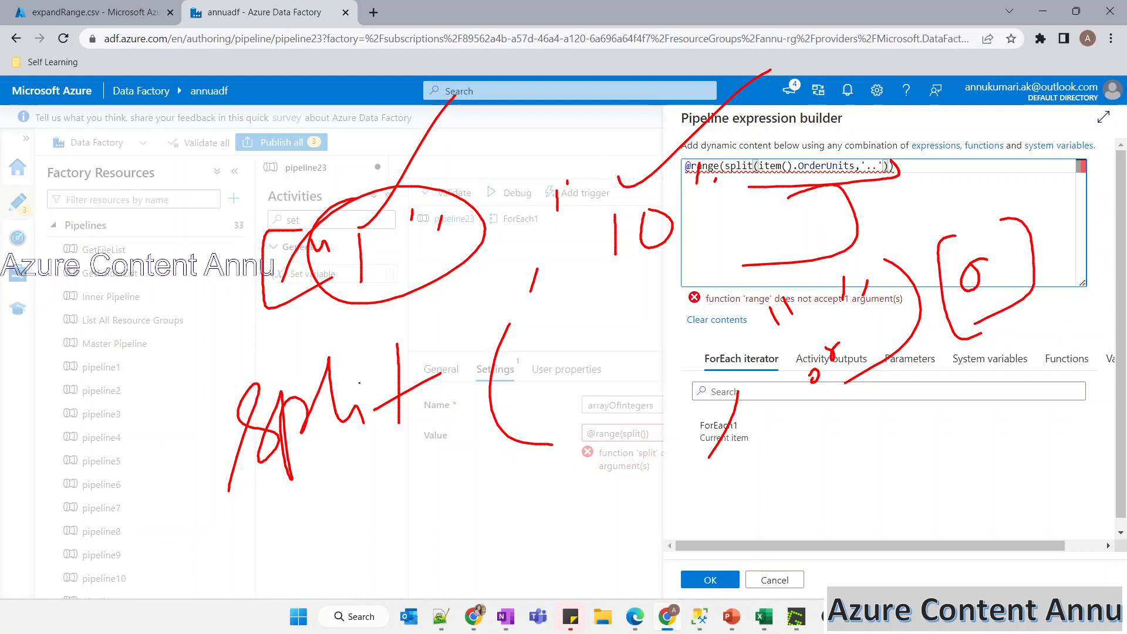
pyautogui.hotkey('ctrl', 'z')
pyautogui.moveTo(960, 380); pyautogui.dragTo(997, 439)
pyautogui.moveTo(1002, 383); pyautogui.dragTo(1019, 418)
pyautogui.moveTo(1027, 345); pyautogui.dragTo(1037, 415)
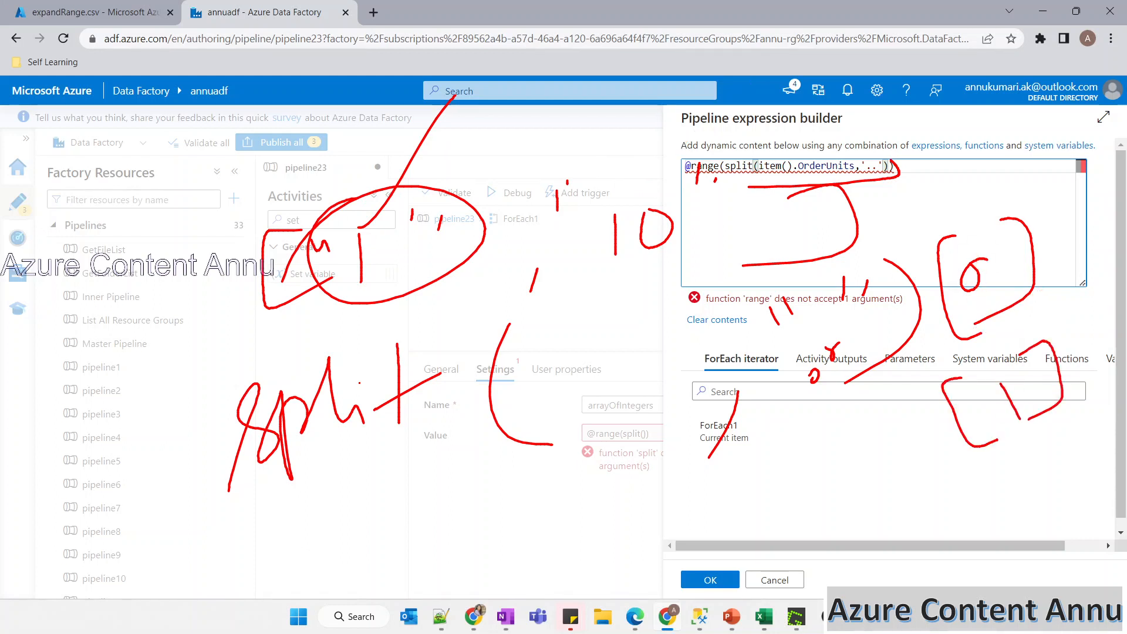
pyautogui.moveTo(611, 158)
pyautogui.mouseDown()
pyautogui.moveTo(524, 259)
pyautogui.moveTo(766, 59)
pyautogui.mouseUp()
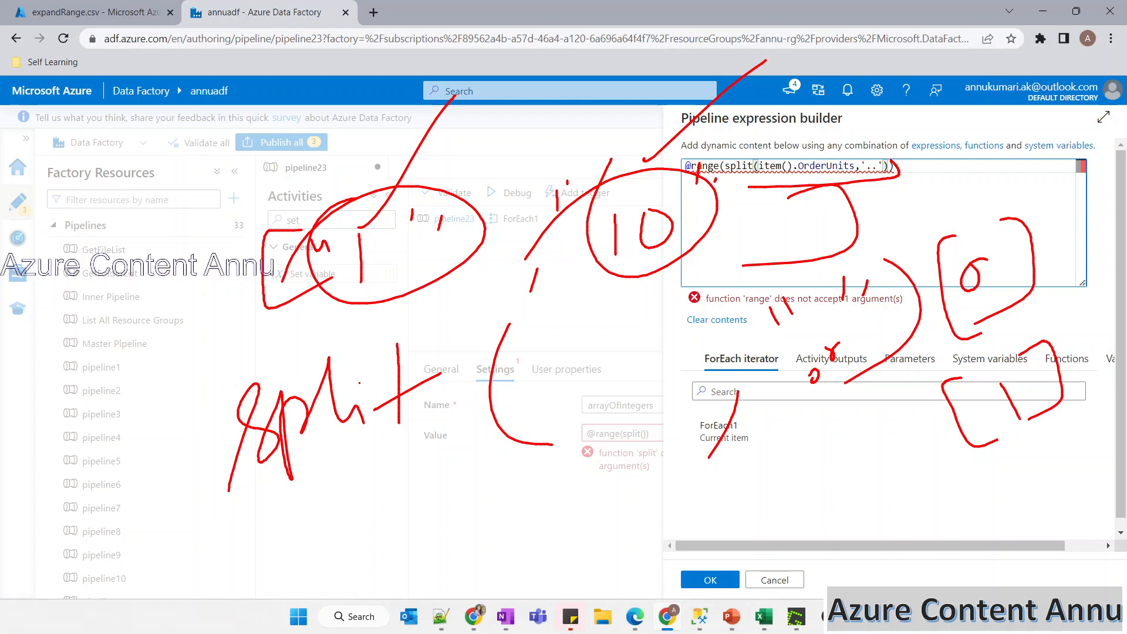
pyautogui.press('Escape')
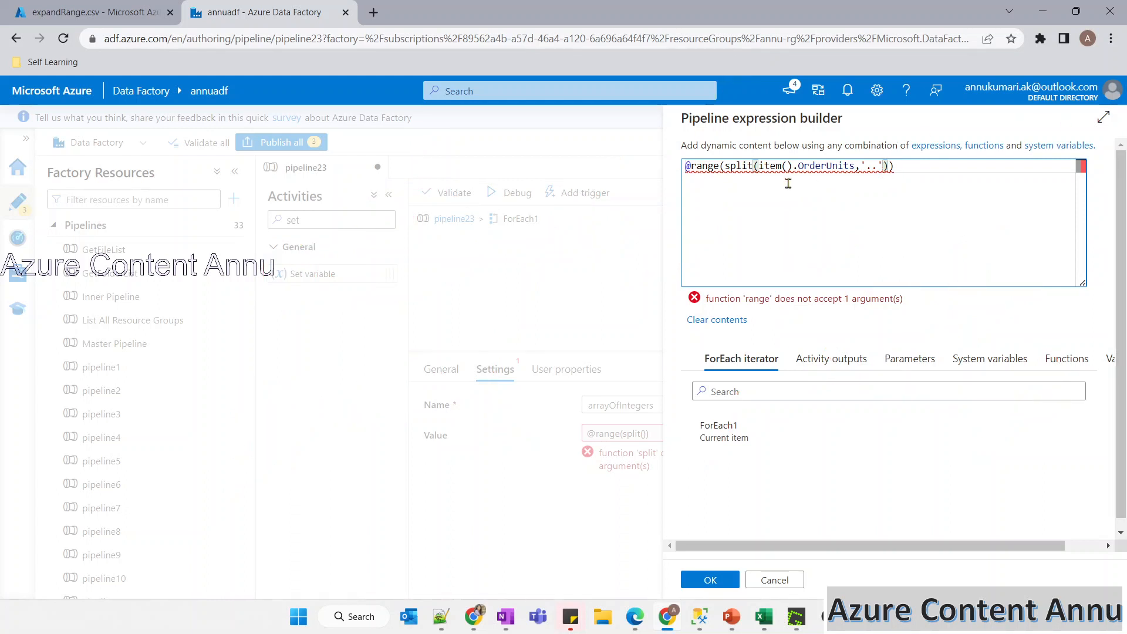
# Check the first OrderUnits range in expandRange.csv and index the split result with [0] inside the range function
pyautogui.moveTo(725, 166); pyautogui.dragTo(889, 168)
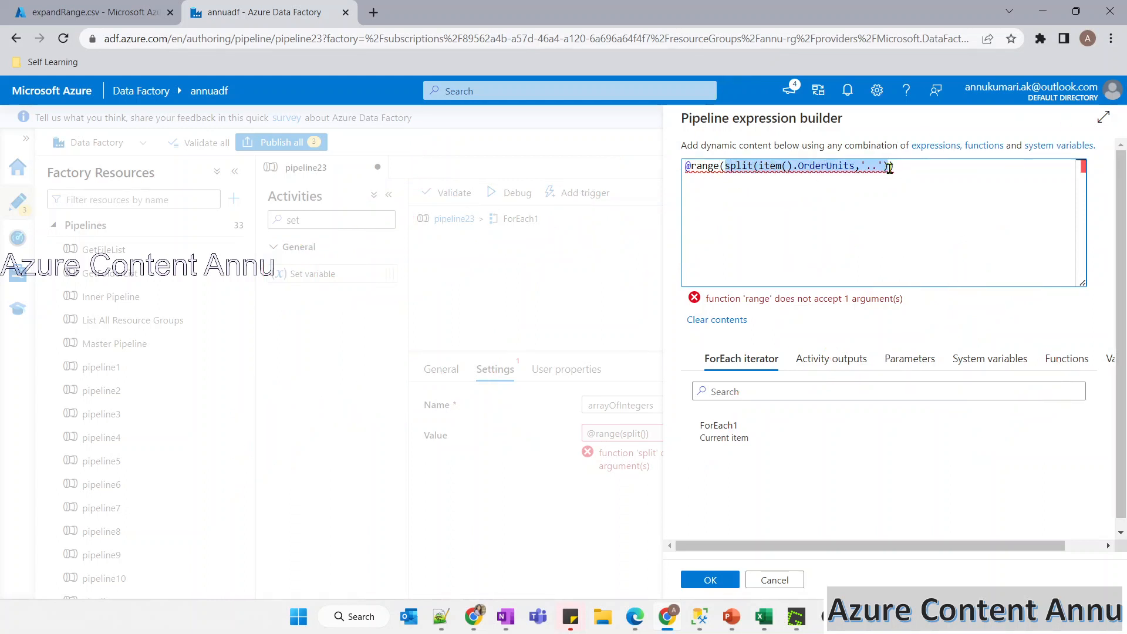
pyautogui.click(72, 8)
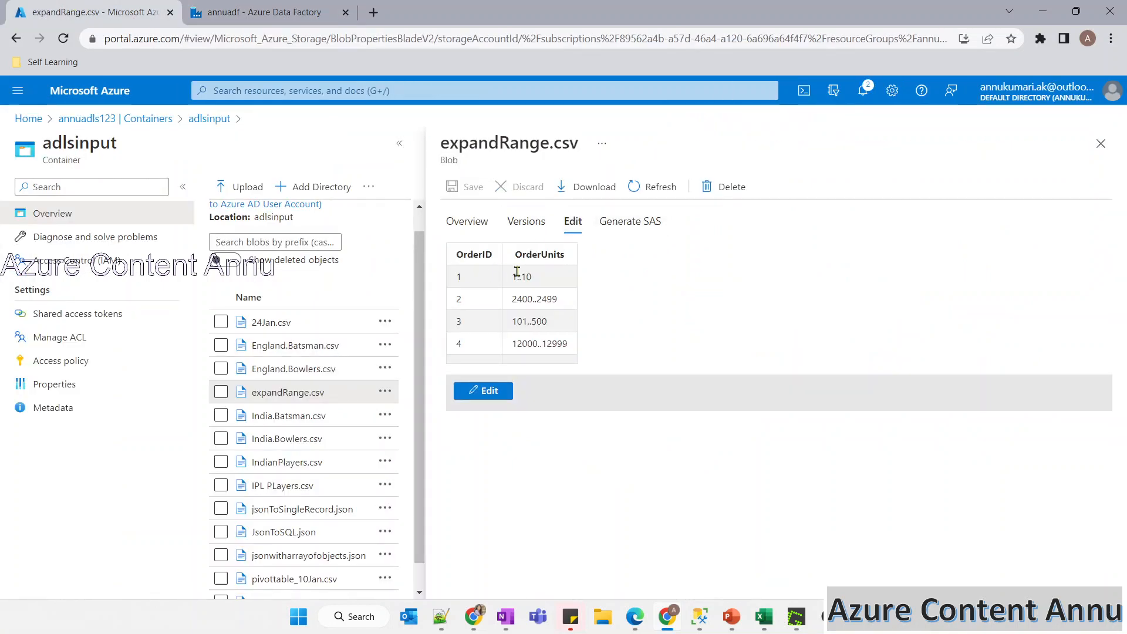
pyautogui.click(317, 18)
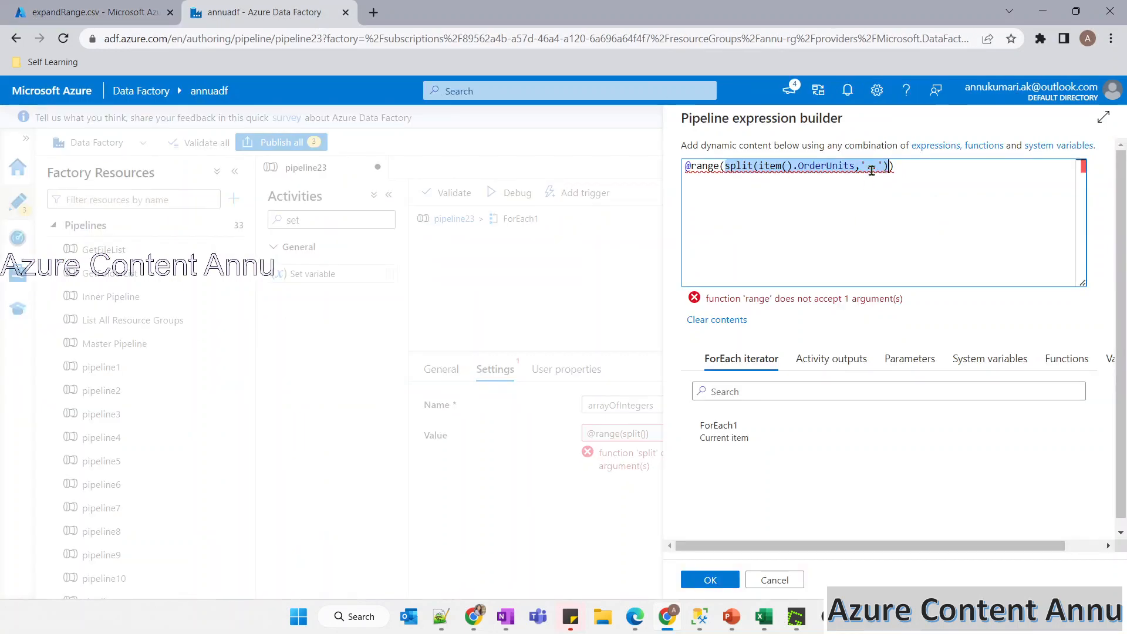
pyautogui.moveTo(886, 167)
pyautogui.press('Right')
pyautogui.write('[')
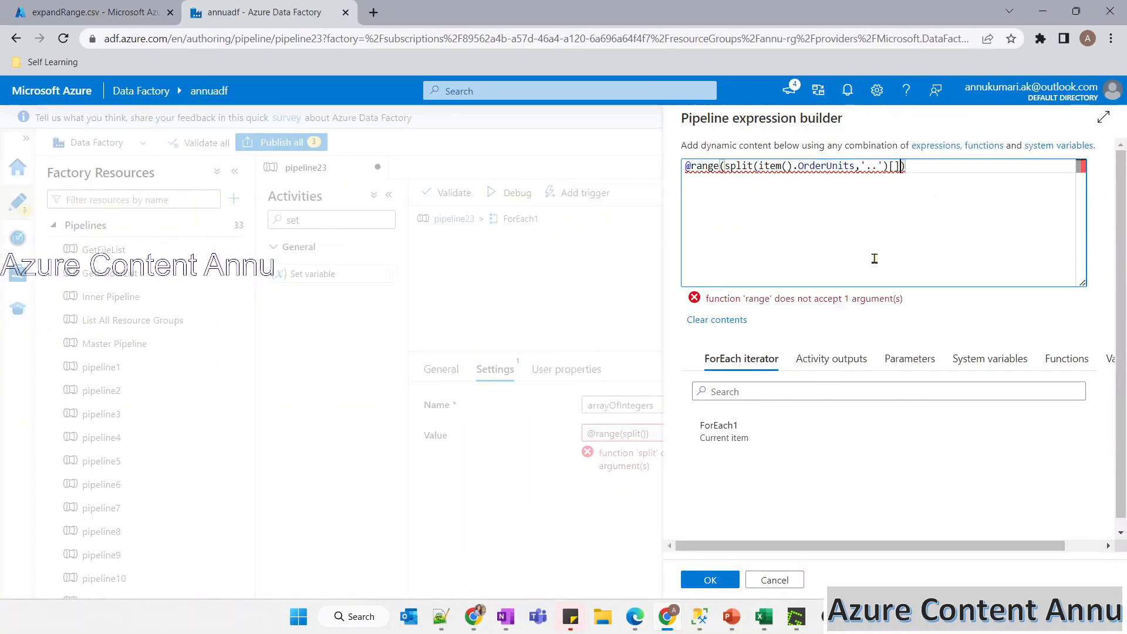
pyautogui.write('0')
pyautogui.press('Right')
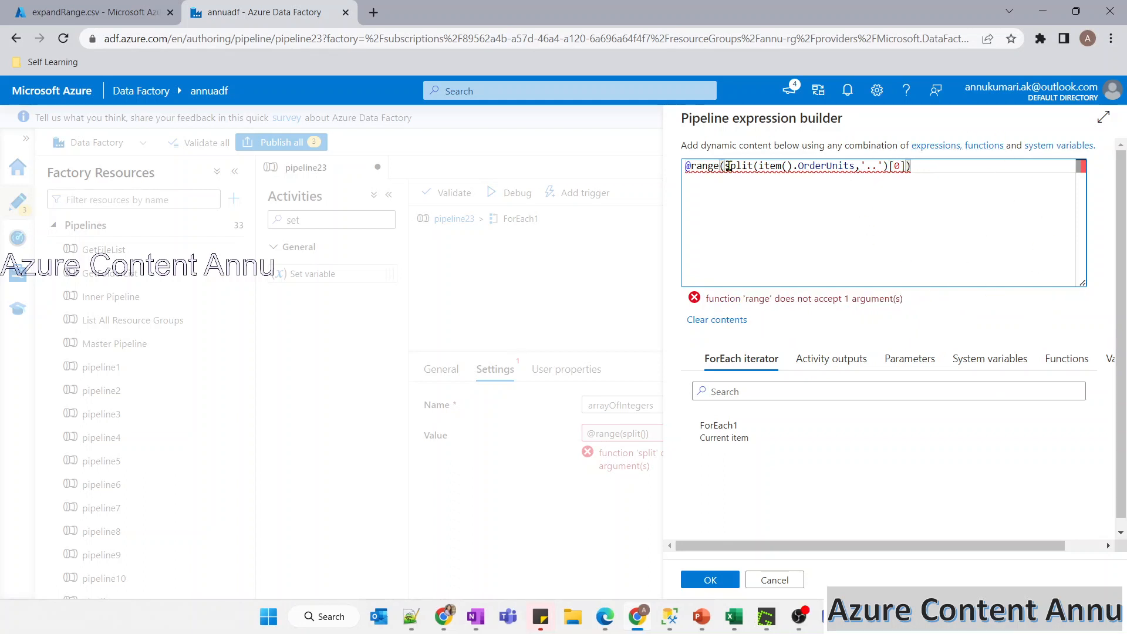
# Annotate the OrderUnits rows of expandRange.csv with their range start and count arguments, such as range(1,10), (101,400) and (12000,1000)
pyautogui.click(71, 7)
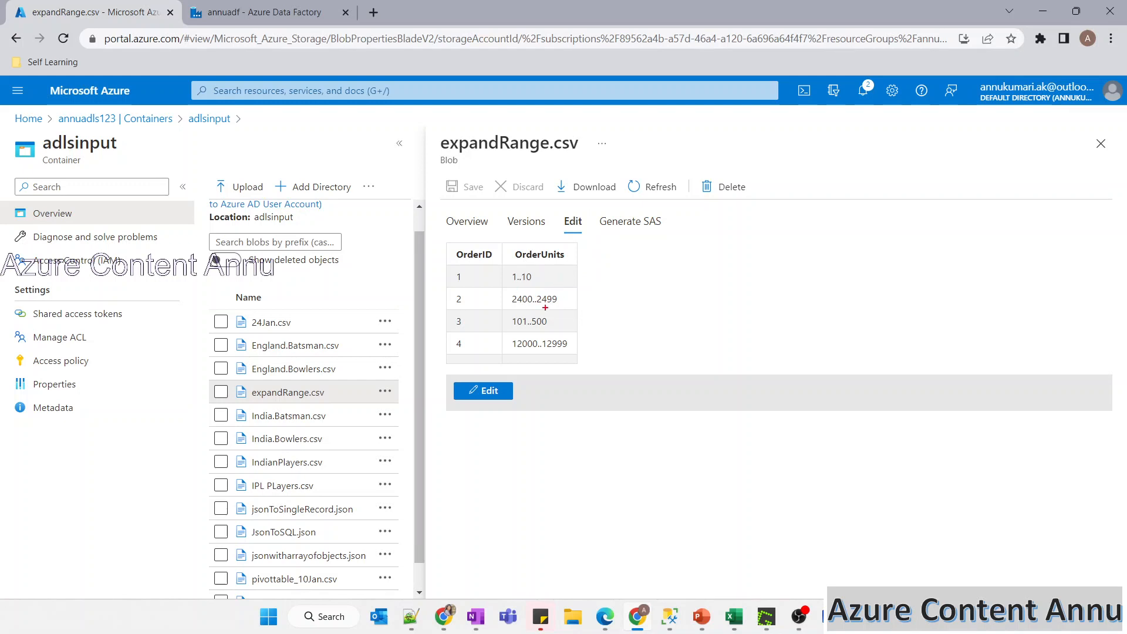
pyautogui.moveTo(612, 187)
pyautogui.mouseDown()
pyautogui.moveTo(704, 176)
pyautogui.moveTo(742, 140)
pyautogui.moveTo(756, 164)
pyautogui.moveTo(813, 148)
pyautogui.mouseUp()
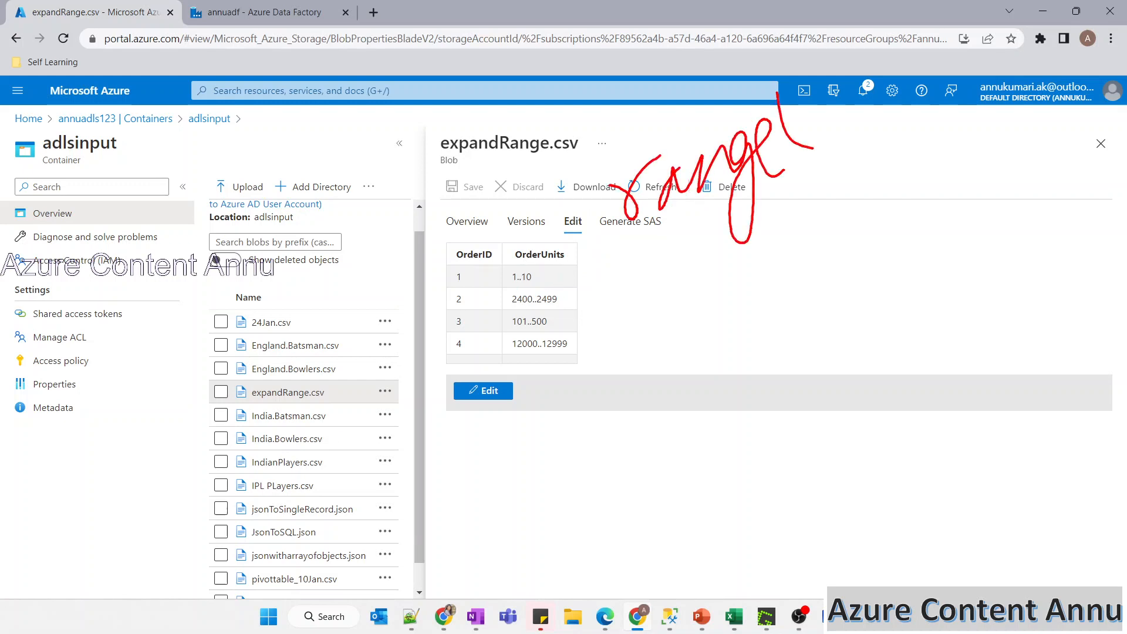
pyautogui.moveTo(553, 273)
pyautogui.mouseDown()
pyautogui.moveTo(594, 243)
pyautogui.moveTo(578, 299)
pyautogui.mouseUp()
pyautogui.moveTo(827, 95); pyautogui.dragTo(833, 140)
pyautogui.moveTo(865, 142); pyautogui.dragTo(862, 170)
pyautogui.moveTo(892, 86)
pyautogui.mouseDown()
pyautogui.moveTo(900, 126)
pyautogui.moveTo(915, 88)
pyautogui.mouseUp()
pyautogui.moveTo(931, 47)
pyautogui.mouseDown()
pyautogui.moveTo(946, 59)
pyautogui.moveTo(918, 170)
pyautogui.mouseUp()
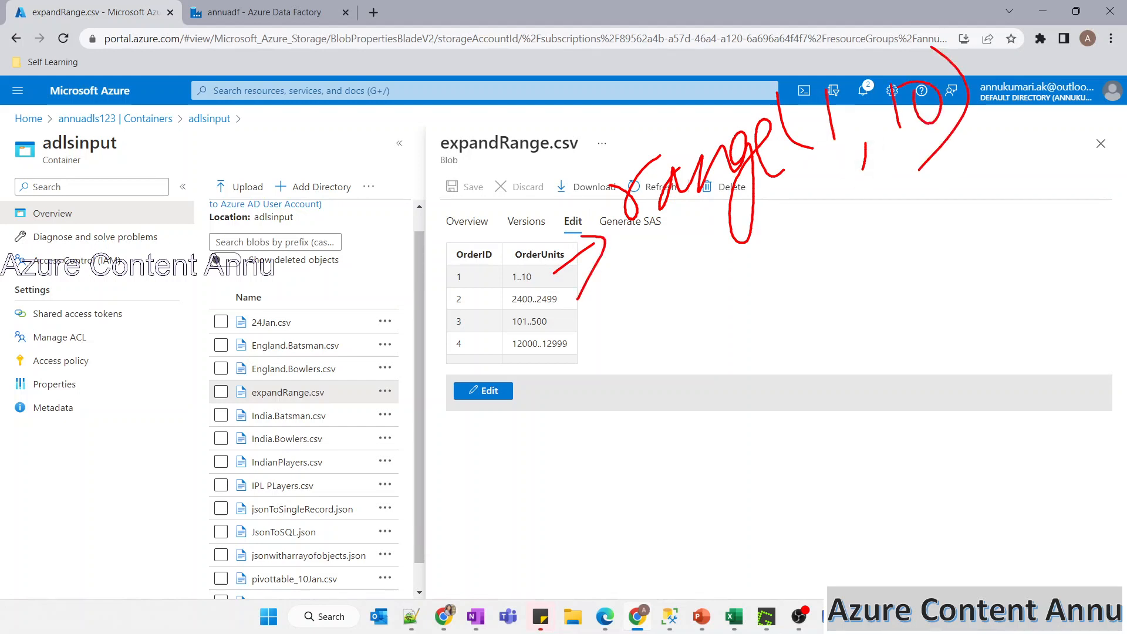
pyautogui.moveTo(575, 306)
pyautogui.mouseDown()
pyautogui.moveTo(641, 288)
pyautogui.moveTo(621, 323)
pyautogui.mouseUp()
pyautogui.moveTo(773, 210); pyautogui.dragTo(788, 303)
pyautogui.moveTo(790, 234); pyautogui.dragTo(832, 261)
pyautogui.moveTo(829, 219); pyautogui.dragTo(849, 241)
pyautogui.moveTo(852, 236); pyautogui.dragTo(861, 277)
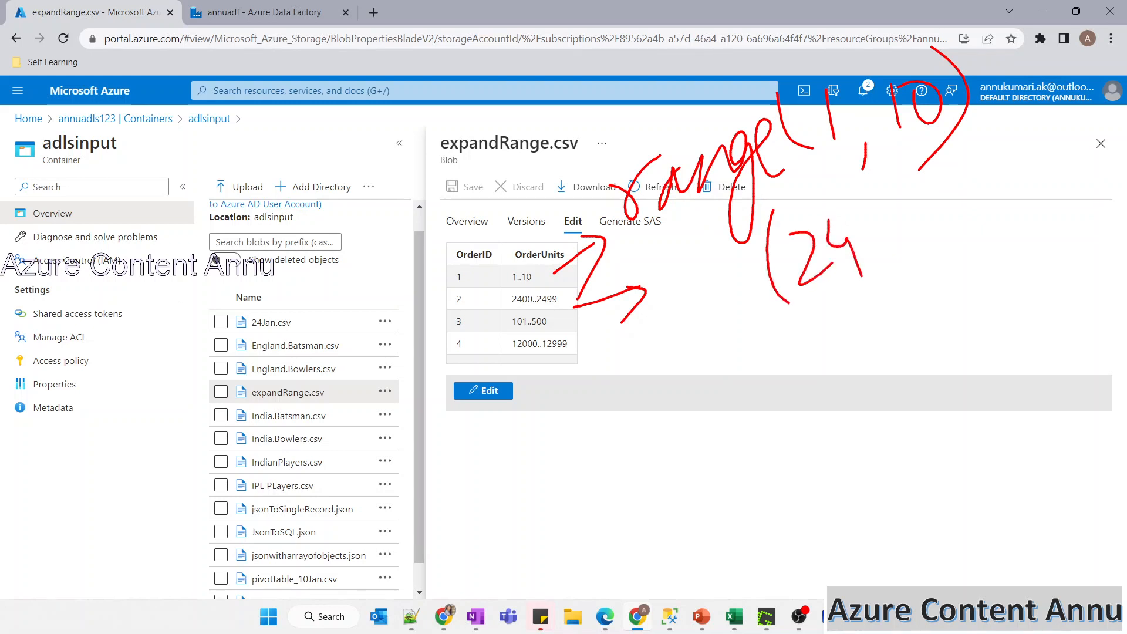
pyautogui.moveTo(867, 211)
pyautogui.mouseDown()
pyautogui.moveTo(883, 209)
pyautogui.moveTo(933, 254)
pyautogui.mouseUp()
pyautogui.moveTo(931, 186)
pyautogui.mouseDown()
pyautogui.moveTo(956, 236)
pyautogui.moveTo(997, 176)
pyautogui.moveTo(986, 153)
pyautogui.mouseUp()
pyautogui.moveTo(1017, 114); pyautogui.dragTo(977, 273)
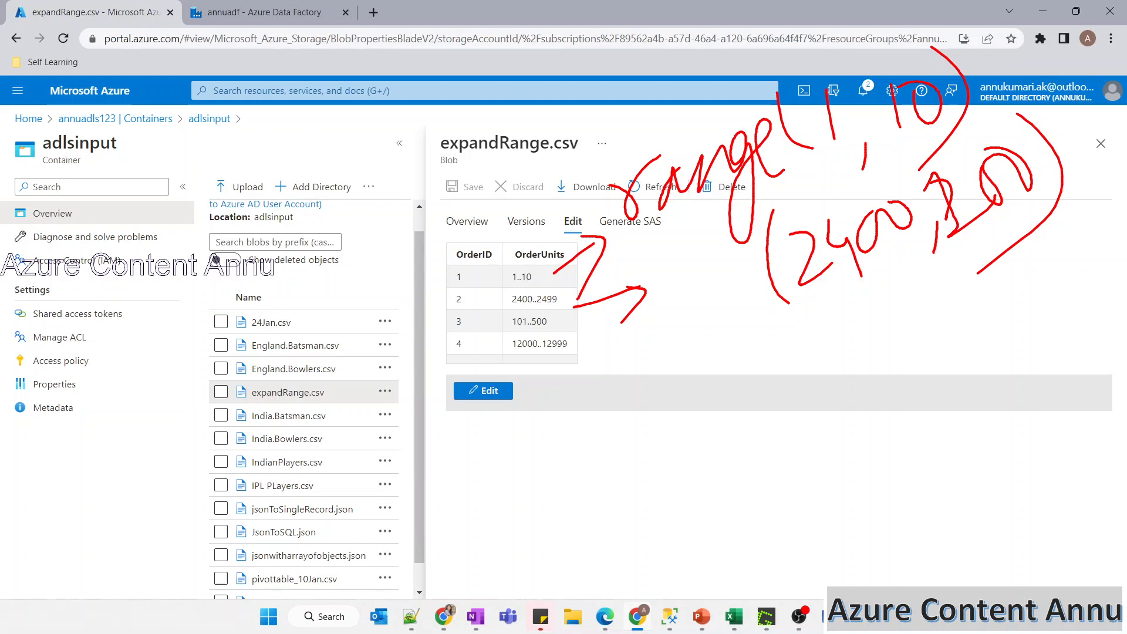
pyautogui.moveTo(579, 323)
pyautogui.mouseDown()
pyautogui.moveTo(652, 329)
pyautogui.moveTo(635, 349)
pyautogui.mouseUp()
pyautogui.moveTo(729, 312)
pyautogui.mouseDown()
pyautogui.moveTo(720, 361)
pyautogui.moveTo(738, 411)
pyautogui.mouseUp()
pyautogui.moveTo(748, 333); pyautogui.dragTo(754, 386)
pyautogui.moveTo(777, 330); pyautogui.dragTo(816, 377)
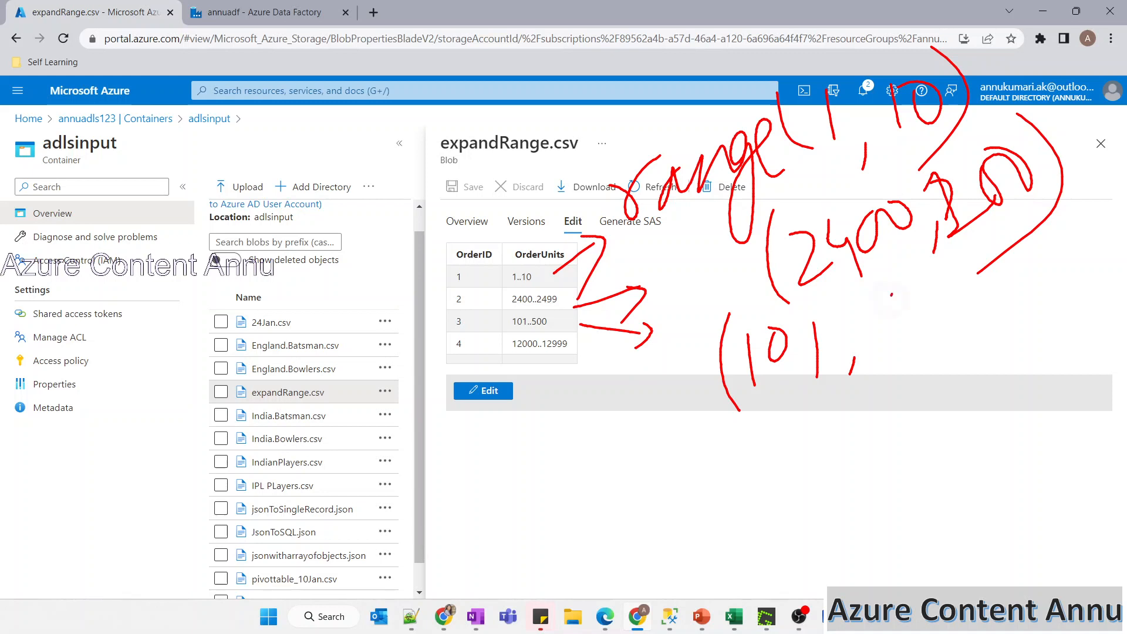
pyautogui.moveTo(891, 295); pyautogui.dragTo(870, 330)
pyautogui.moveTo(892, 320); pyautogui.dragTo(908, 359)
pyautogui.moveTo(933, 302); pyautogui.dragTo(1000, 334)
pyautogui.moveTo(1024, 249)
pyautogui.mouseDown()
pyautogui.moveTo(1033, 261)
pyautogui.moveTo(994, 373)
pyautogui.mouseUp()
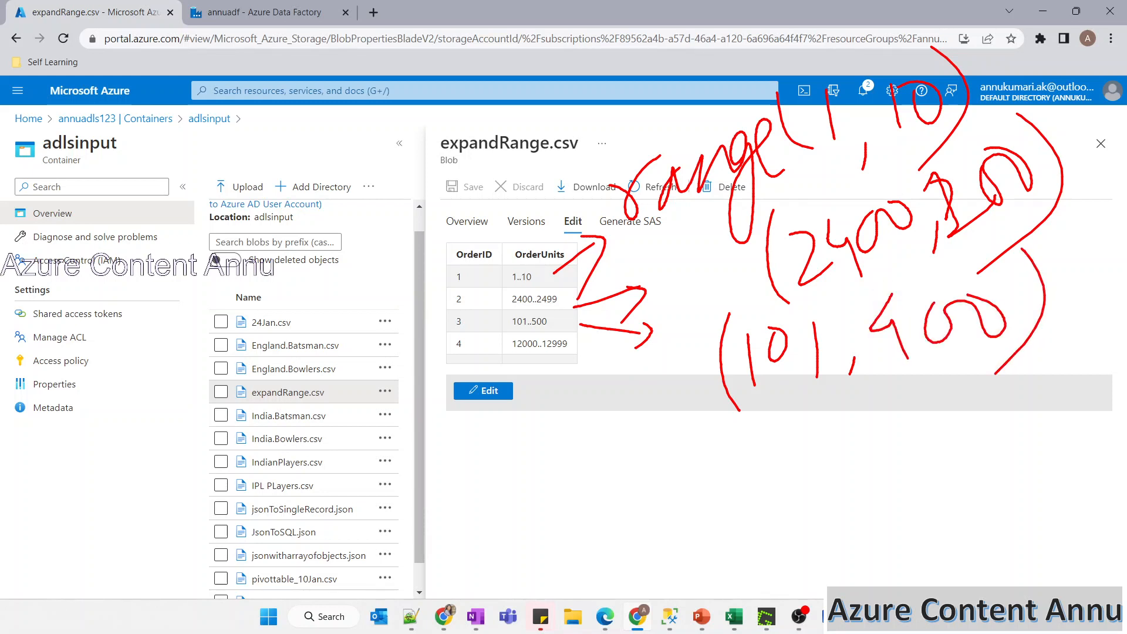
pyautogui.moveTo(587, 370); pyautogui.dragTo(676, 419)
pyautogui.moveTo(648, 388)
pyautogui.mouseDown()
pyautogui.moveTo(676, 419)
pyautogui.moveTo(603, 450)
pyautogui.mouseUp()
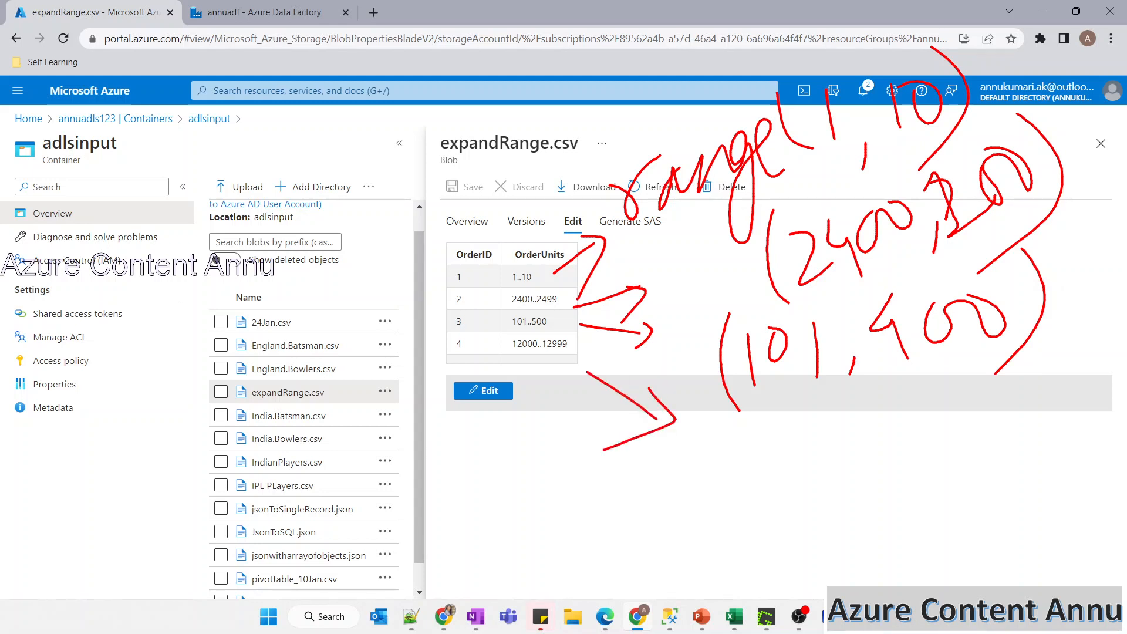
pyautogui.moveTo(691, 452); pyautogui.dragTo(698, 507)
pyautogui.moveTo(706, 465)
pyautogui.mouseDown()
pyautogui.moveTo(749, 481)
pyautogui.moveTo(839, 411)
pyautogui.moveTo(854, 481)
pyautogui.mouseUp()
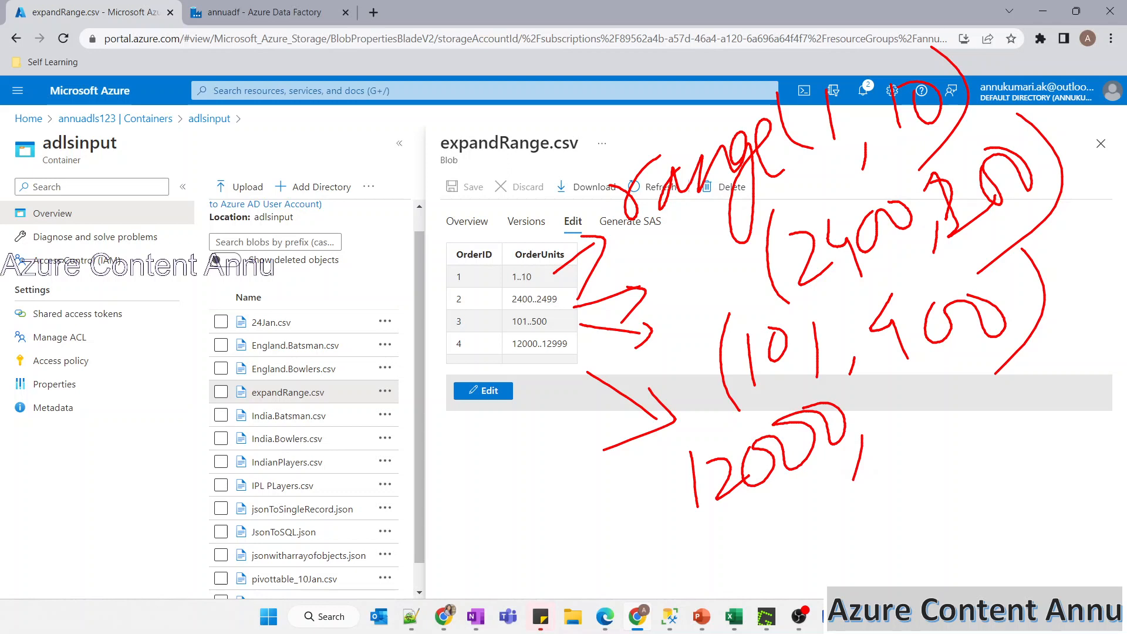
pyautogui.moveTo(896, 399); pyautogui.dragTo(898, 448)
pyautogui.moveTo(930, 411)
pyautogui.mouseDown()
pyautogui.moveTo(980, 434)
pyautogui.moveTo(1028, 411)
pyautogui.mouseUp()
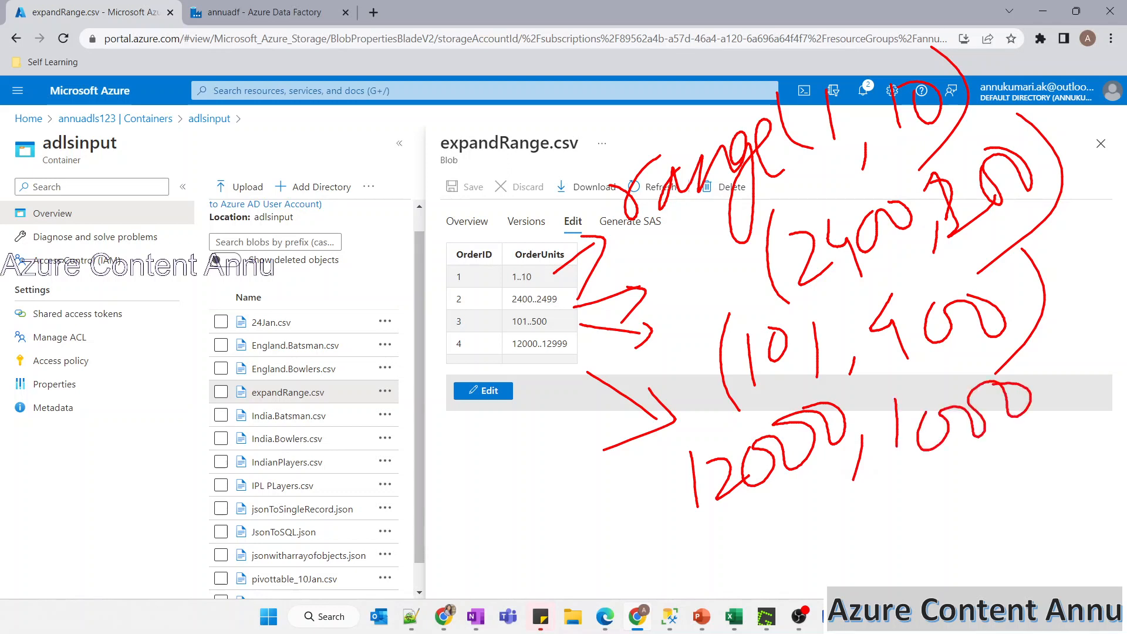
pyautogui.moveTo(914, 484); pyautogui.dragTo(1015, 441)
pyautogui.moveTo(1050, 361); pyautogui.dragTo(991, 473)
pyautogui.moveTo(675, 454)
pyautogui.mouseDown()
pyautogui.moveTo(678, 531)
pyautogui.moveTo(728, 549)
pyautogui.mouseUp()
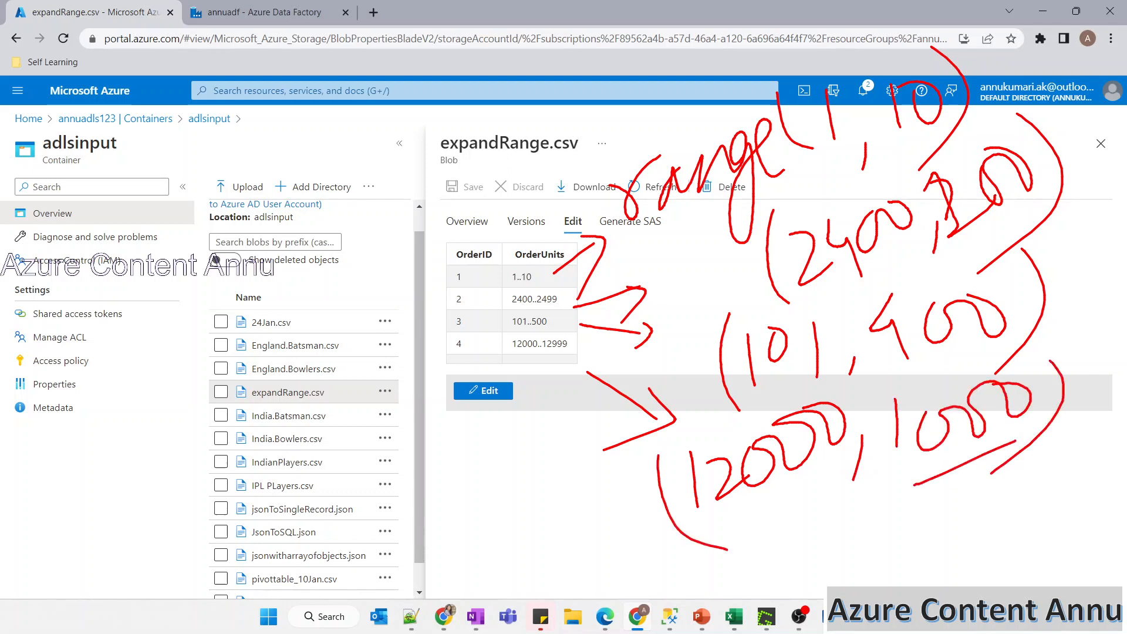
# Compare the annotated start and count arguments with each OrderUnits row's bounds, working out the last count as 999+1, and clear the annotations
pyautogui.moveTo(799, 66)
pyautogui.mouseDown()
pyautogui.moveTo(818, 71)
pyautogui.moveTo(876, 19)
pyautogui.mouseUp()
pyautogui.moveTo(516, 243); pyautogui.dragTo(542, 258)
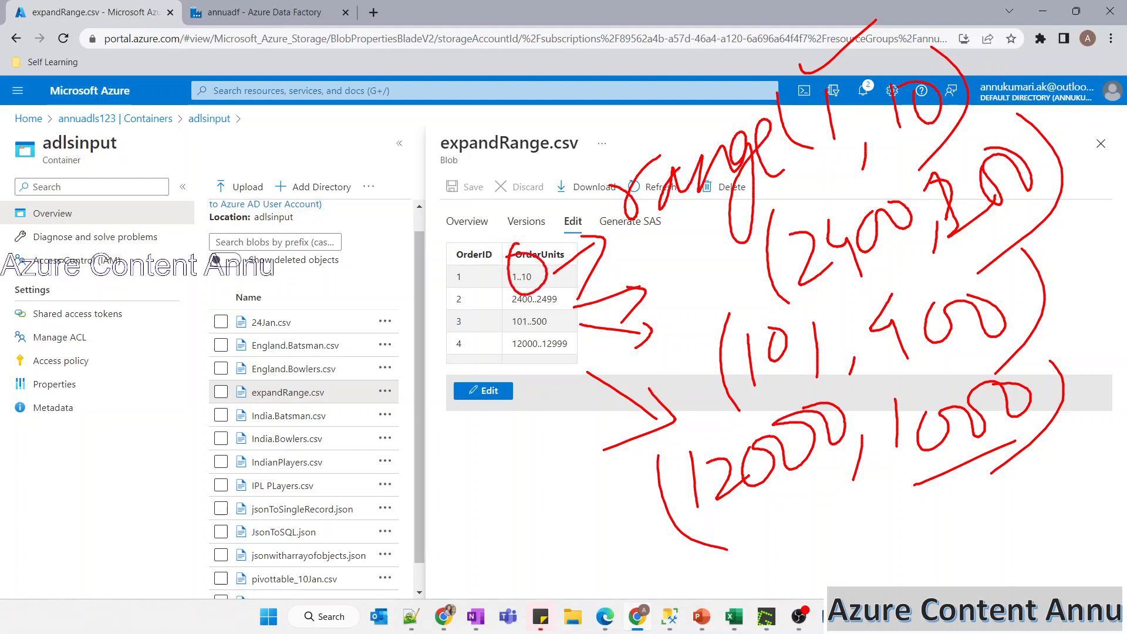
pyautogui.moveTo(905, 55); pyautogui.dragTo(966, 17)
pyautogui.moveTo(537, 202); pyautogui.dragTo(529, 259)
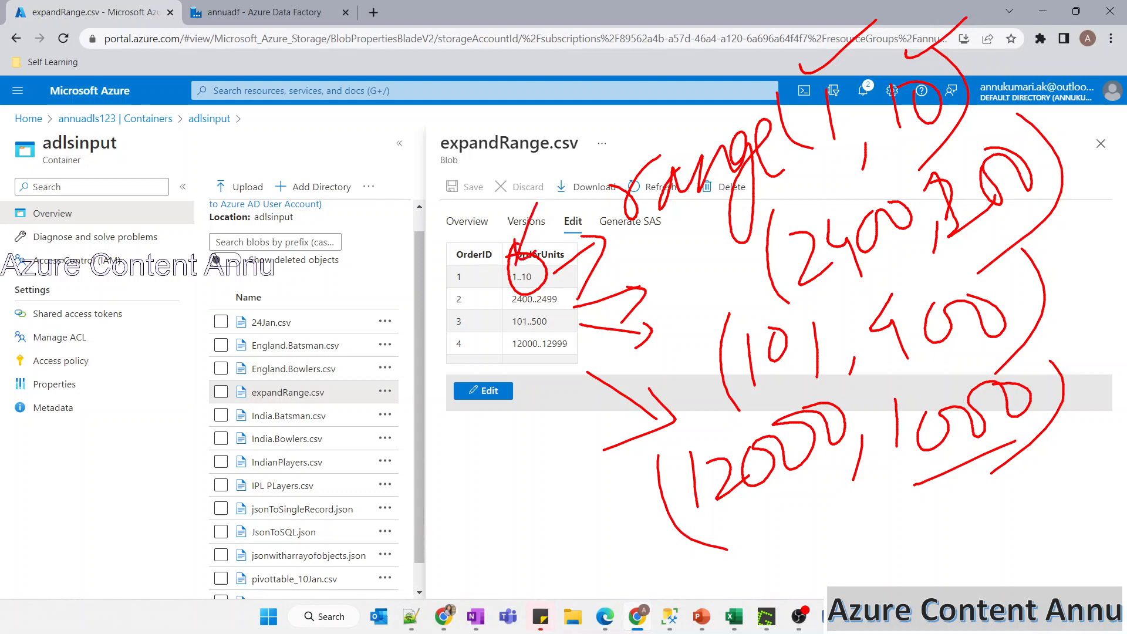
pyautogui.moveTo(587, 185)
pyautogui.mouseDown()
pyautogui.moveTo(545, 260)
pyautogui.moveTo(563, 252)
pyautogui.mouseUp()
pyautogui.moveTo(1023, 66); pyautogui.dragTo(954, 97)
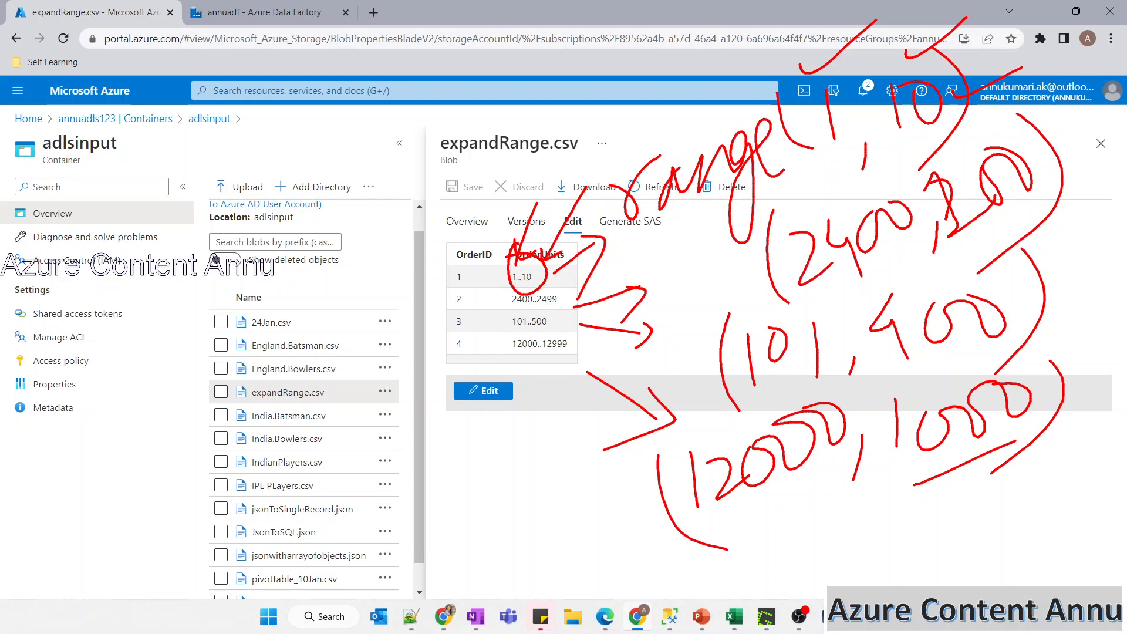
pyautogui.moveTo(1083, 93); pyautogui.dragTo(1014, 126)
pyautogui.moveTo(511, 333); pyautogui.dragTo(562, 334)
pyautogui.moveTo(1015, 253); pyautogui.dragTo(918, 267)
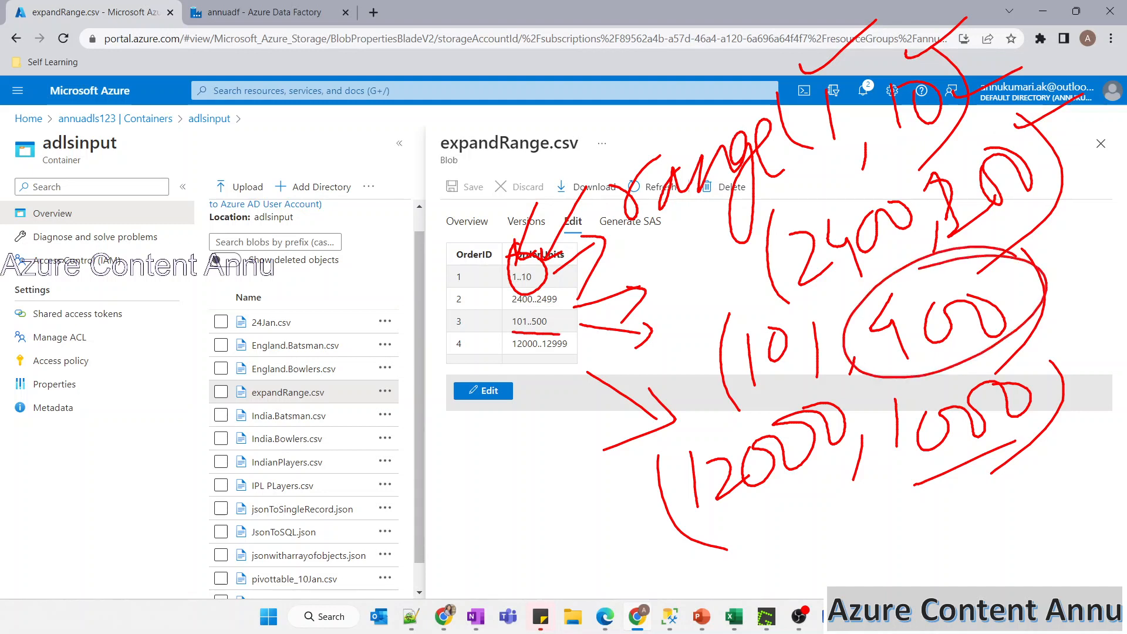
pyautogui.moveTo(516, 369)
pyautogui.mouseDown()
pyautogui.moveTo(600, 351)
pyautogui.moveTo(511, 361)
pyautogui.mouseUp()
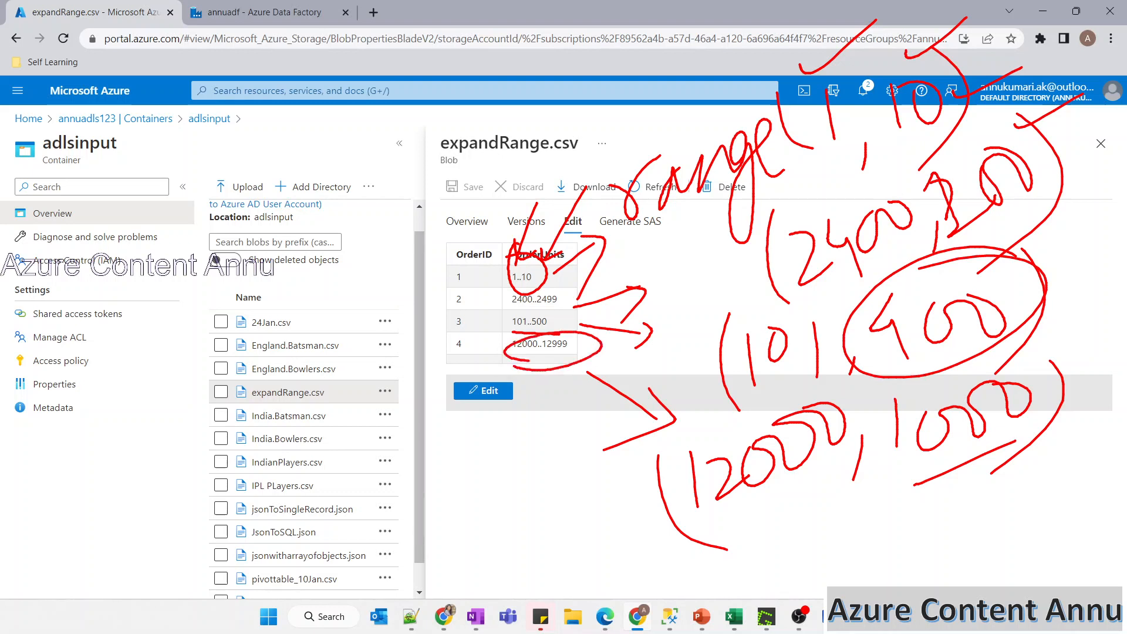
pyautogui.moveTo(521, 371); pyautogui.dragTo(576, 347)
pyautogui.moveTo(477, 485)
pyautogui.mouseDown()
pyautogui.moveTo(482, 536)
pyautogui.moveTo(512, 534)
pyautogui.mouseUp()
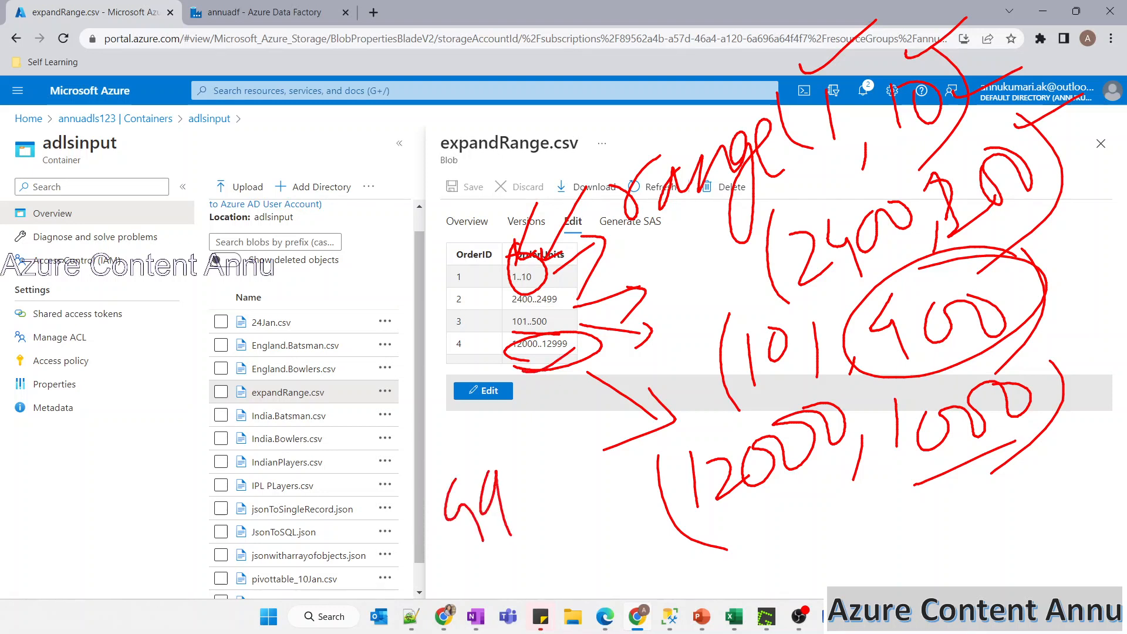
pyautogui.moveTo(516, 458); pyautogui.dragTo(545, 531)
pyautogui.moveTo(572, 449); pyautogui.dragTo(551, 531)
pyautogui.moveTo(573, 422); pyautogui.dragTo(605, 503)
pyautogui.moveTo(1063, 405); pyautogui.dragTo(938, 478)
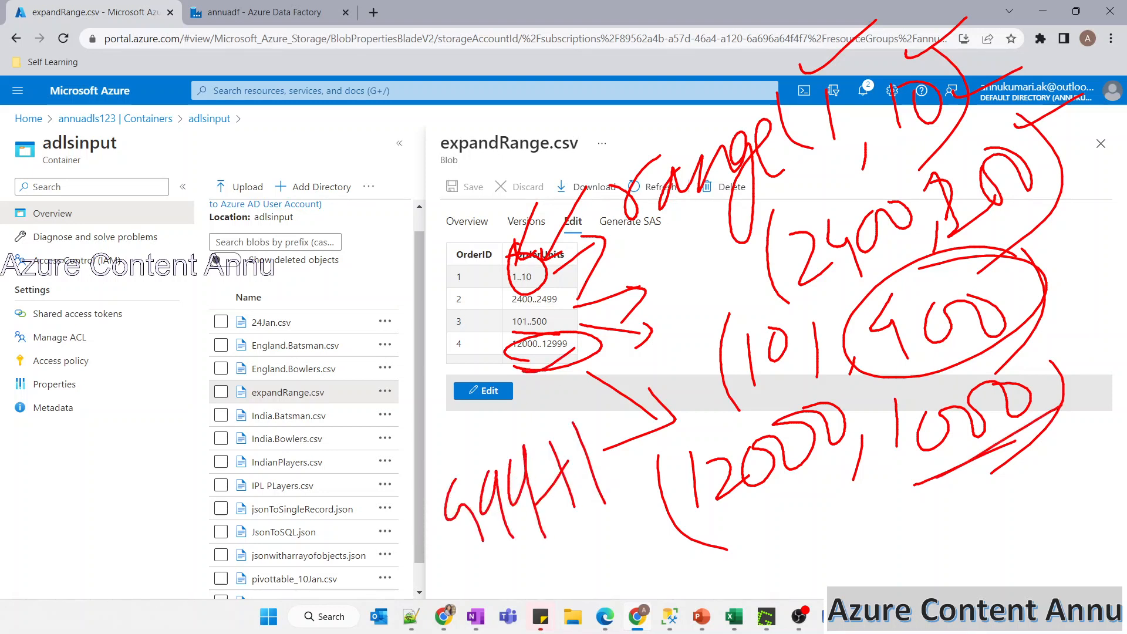
pyautogui.moveTo(1042, 424); pyautogui.dragTo(931, 500)
pyautogui.moveTo(947, 487); pyautogui.dragTo(1073, 413)
pyautogui.press('e')
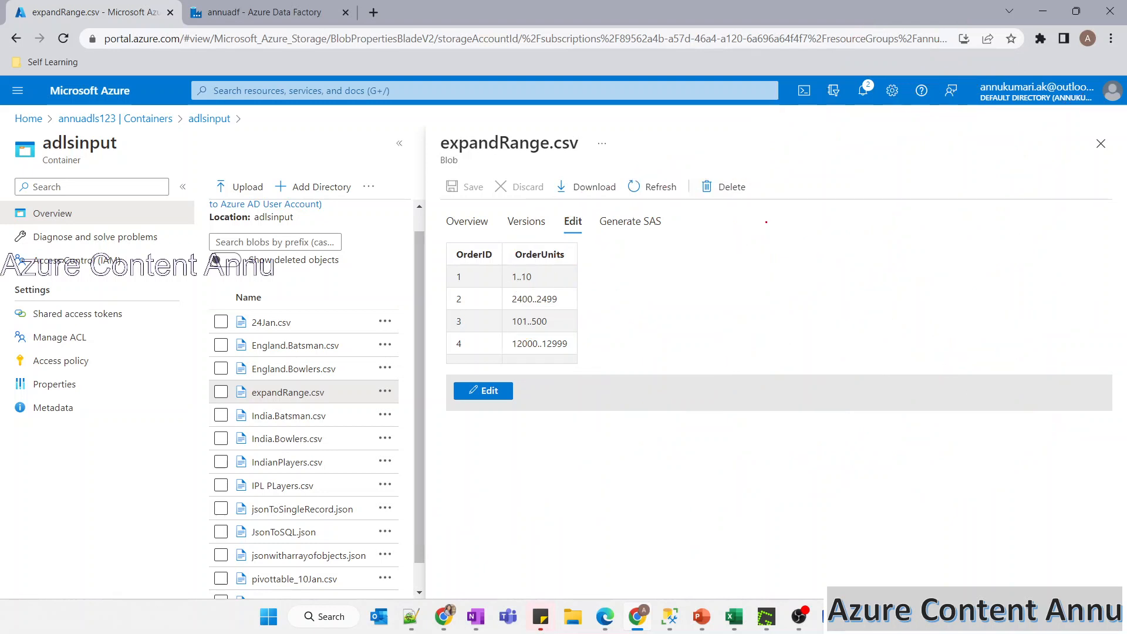
# Sketch the general rule that turns an OrderUnits value a..b into range arguments (a,(b-a)+1), and clear the sketch
pyautogui.moveTo(522, 267); pyautogui.dragTo(565, 246)
pyautogui.moveTo(766, 222)
pyautogui.mouseDown()
pyautogui.moveTo(746, 267)
pyautogui.moveTo(834, 271)
pyautogui.mouseUp()
pyautogui.click(813, 268)
pyautogui.moveTo(887, 204); pyautogui.dragTo(867, 273)
pyautogui.moveTo(765, 308); pyautogui.dragTo(757, 368)
pyautogui.moveTo(726, 359)
pyautogui.mouseDown()
pyautogui.moveTo(762, 385)
pyautogui.moveTo(805, 344)
pyautogui.mouseUp()
pyautogui.moveTo(613, 439)
pyautogui.mouseDown()
pyautogui.moveTo(618, 480)
pyautogui.moveTo(656, 474)
pyautogui.mouseUp()
pyautogui.moveTo(555, 405)
pyautogui.mouseDown()
pyautogui.moveTo(549, 437)
pyautogui.moveTo(575, 512)
pyautogui.mouseUp()
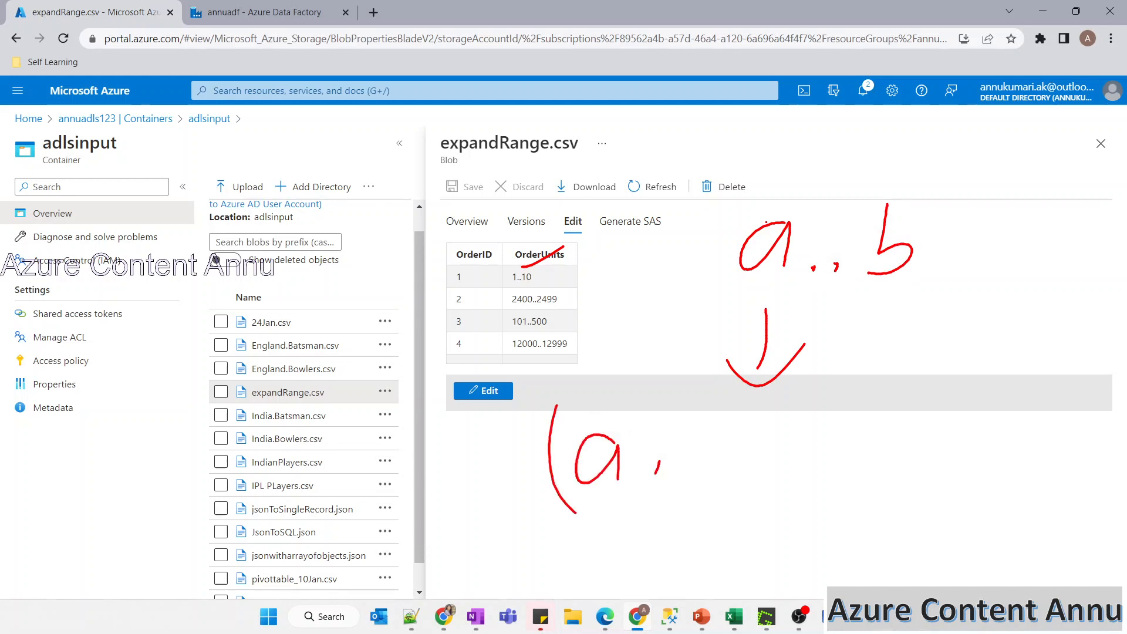
pyautogui.moveTo(714, 401); pyautogui.dragTo(707, 463)
pyautogui.moveTo(774, 432); pyautogui.dragTo(816, 426)
pyautogui.moveTo(861, 388); pyautogui.dragTo(861, 391)
pyautogui.moveTo(863, 385); pyautogui.dragTo(869, 422)
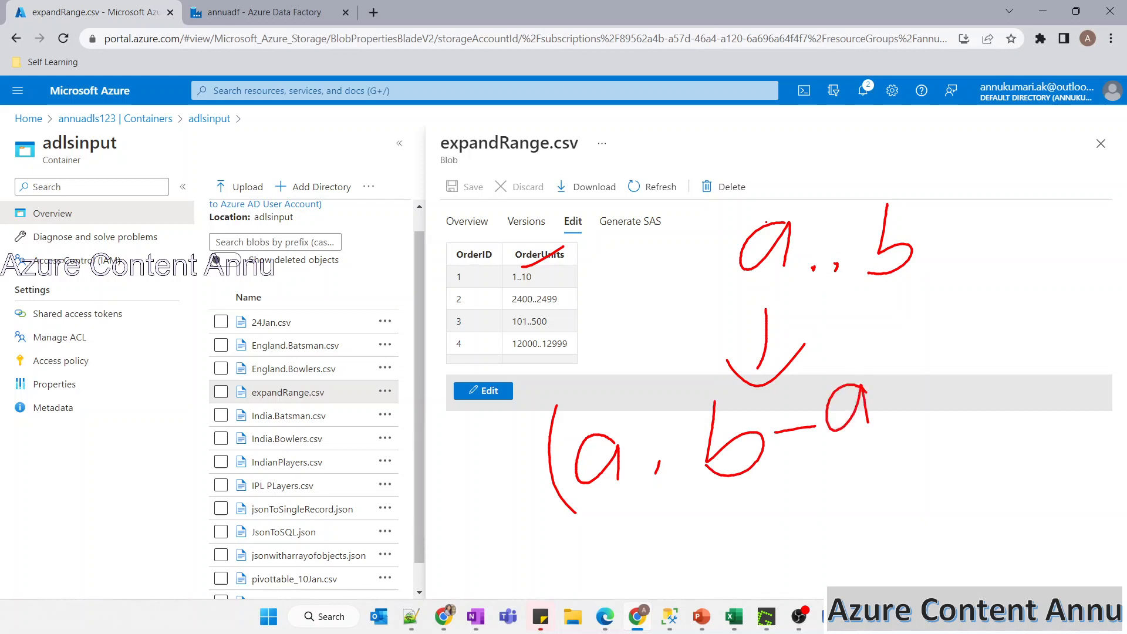
pyautogui.moveTo(886, 355); pyautogui.dragTo(825, 468)
pyautogui.moveTo(678, 402)
pyautogui.mouseDown()
pyautogui.moveTo(707, 464)
pyautogui.moveTo(737, 474)
pyautogui.mouseUp()
pyautogui.moveTo(930, 394); pyautogui.dragTo(984, 371)
pyautogui.moveTo(949, 362); pyautogui.dragTo(964, 418)
pyautogui.moveTo(990, 340); pyautogui.dragTo(996, 394)
pyautogui.moveTo(1015, 297); pyautogui.dragTo(957, 459)
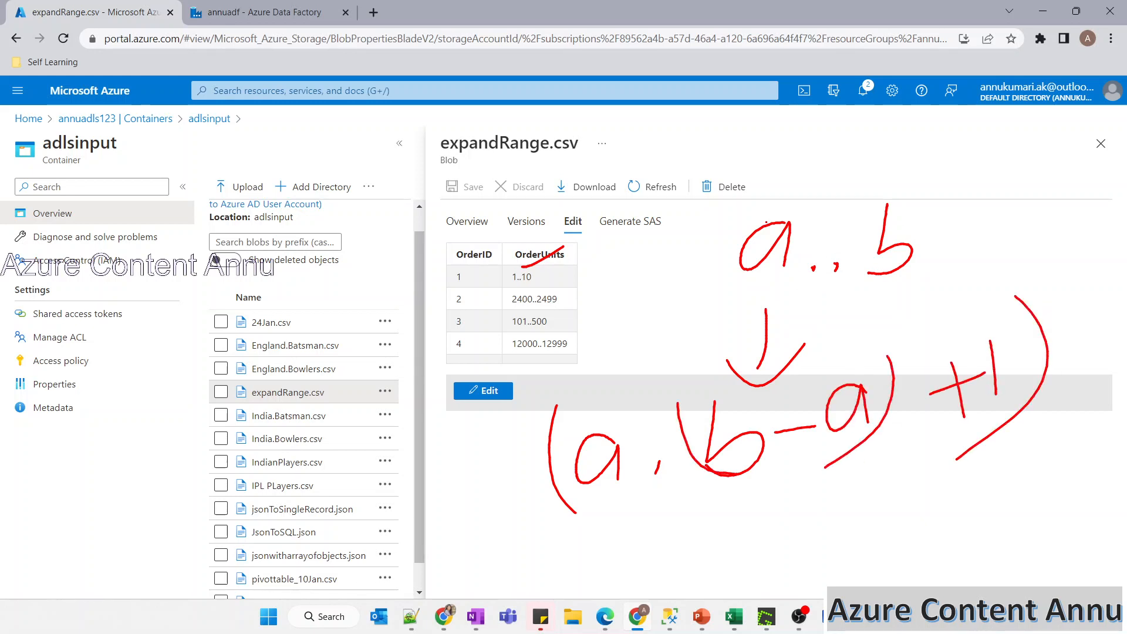
pyautogui.press('Escape')
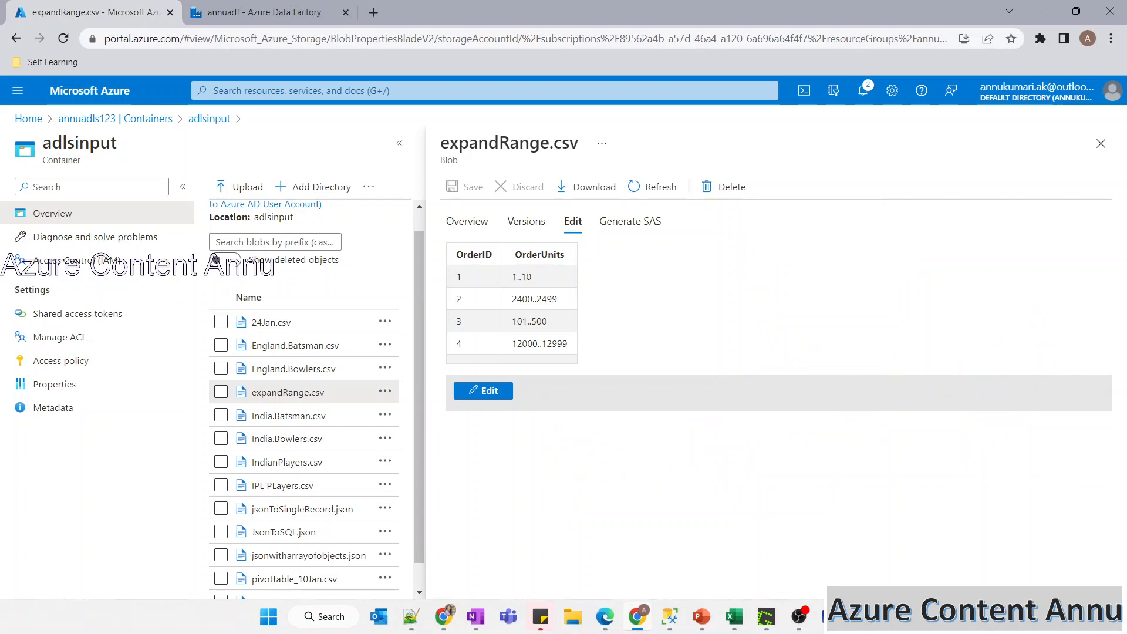
# Return to the pipeline expression builder and start range's second argument with a sub function after split(item().OrderUnits,'..')[0]
pyautogui.click(246, 9)
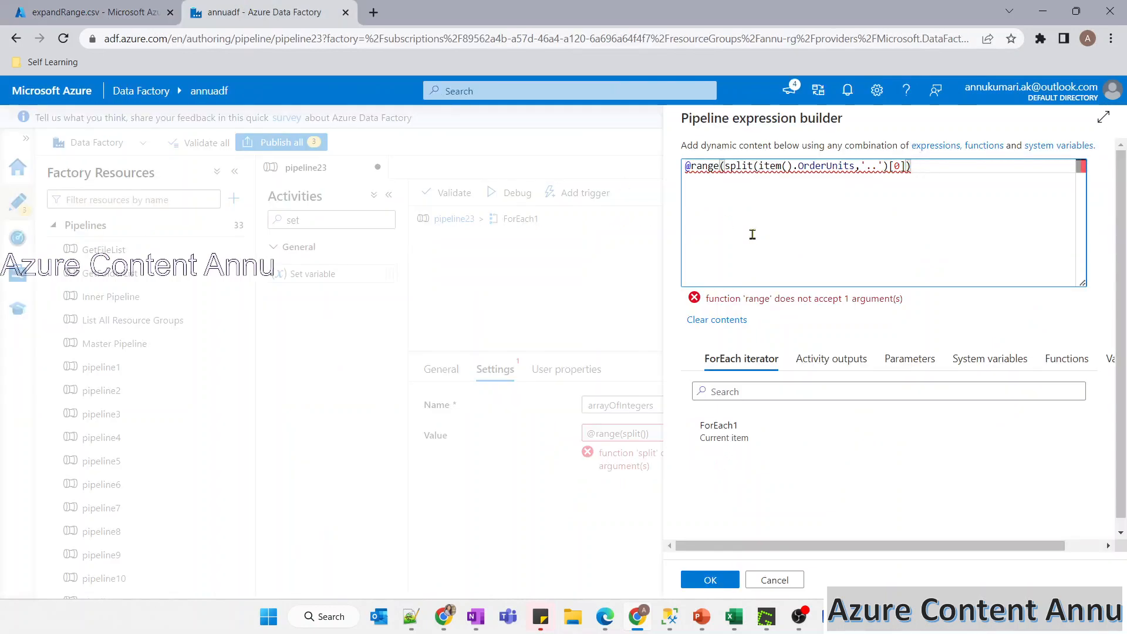
pyautogui.moveTo(725, 168); pyautogui.dragTo(905, 172)
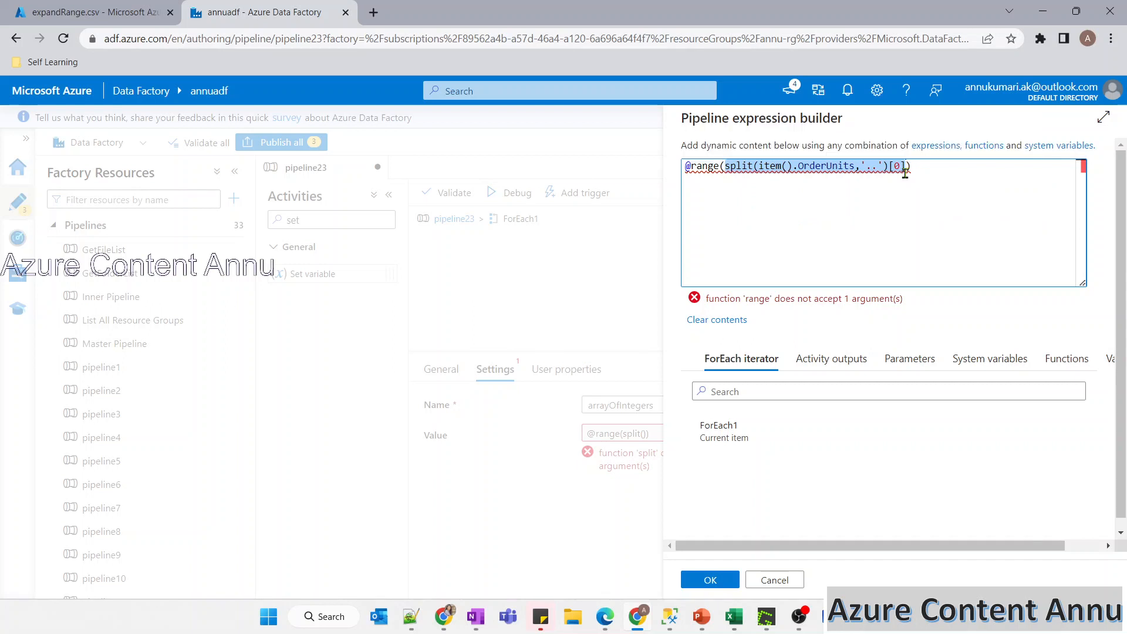
pyautogui.click(904, 169)
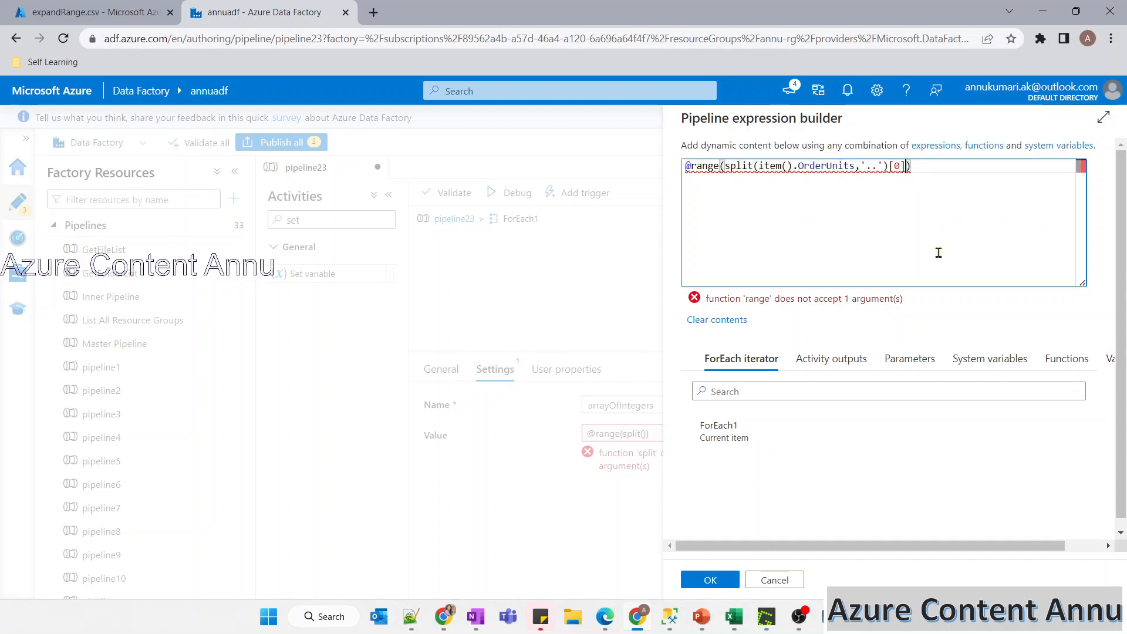
pyautogui.write(',')
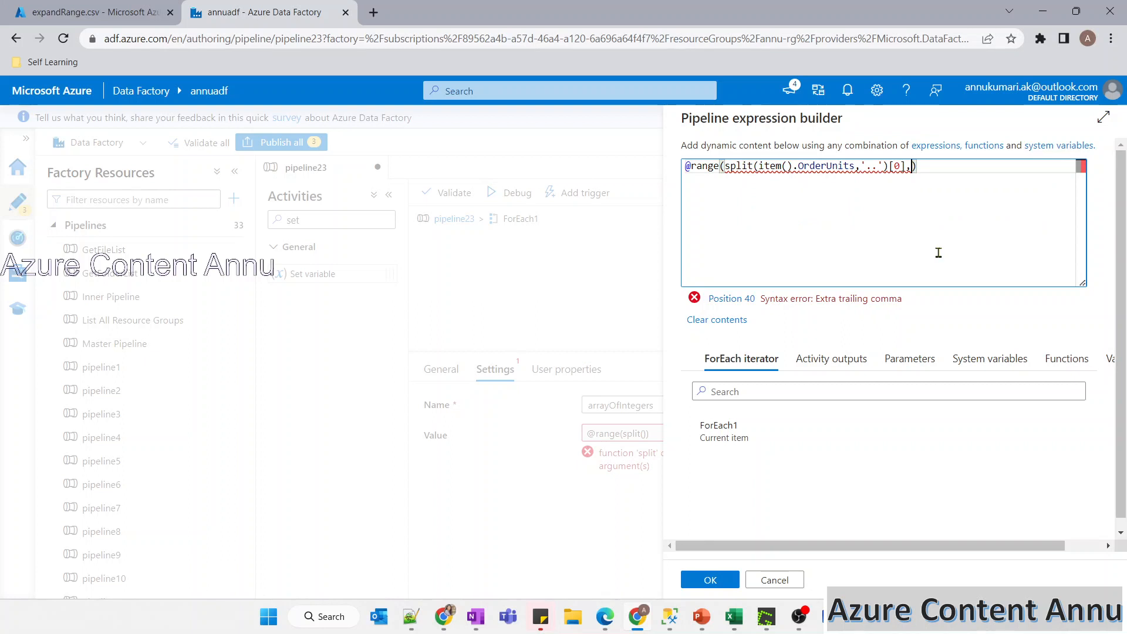
pyautogui.write('sub(')
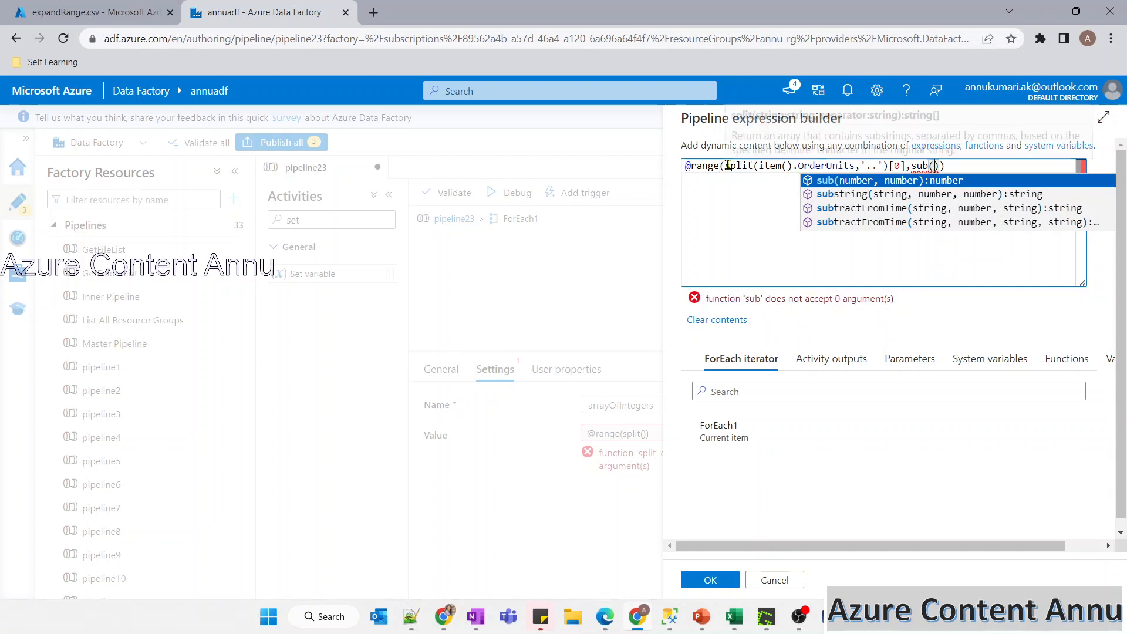
# Copy split(item().OrderUnits,'..')[0] from range's first argument into the sub function's parentheses
pyautogui.moveTo(728, 166)
pyautogui.moveTo(727, 166); pyautogui.dragTo(904, 168)
pyautogui.hotkey('ctrl', 'c')
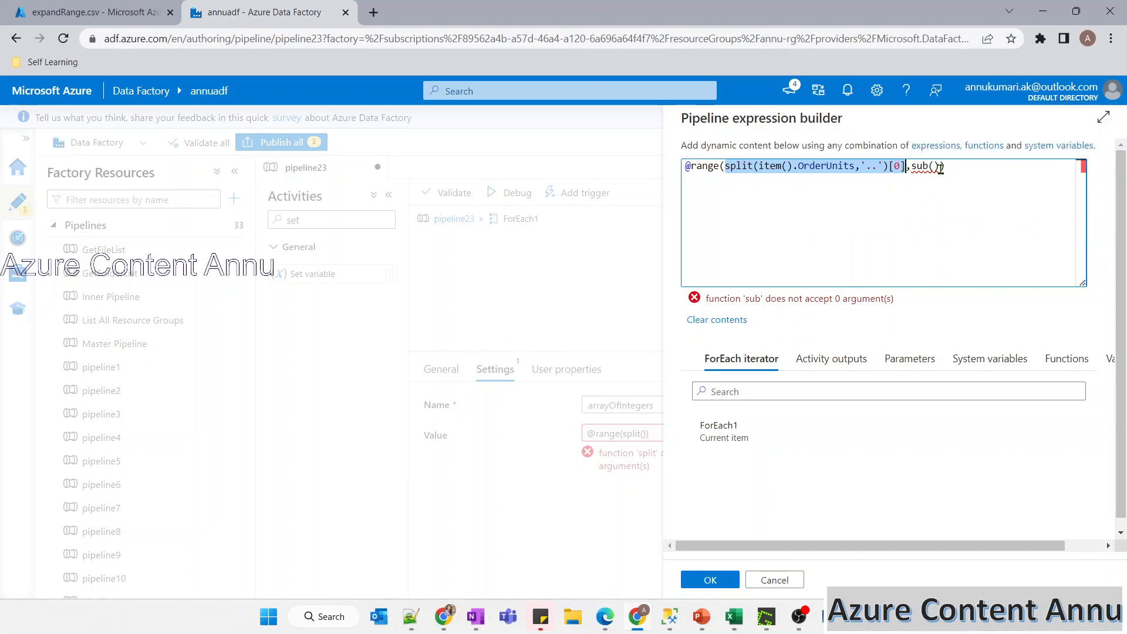
pyautogui.click(934, 168)
pyautogui.hotkey('ctrl', 'v')
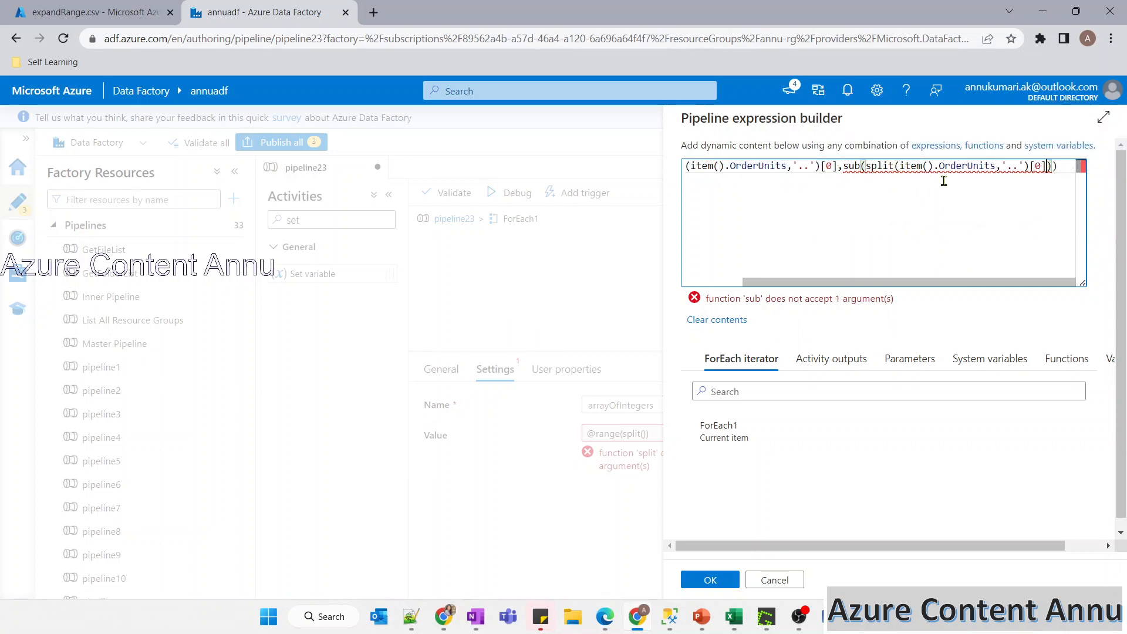
# Change the index of sub's first argument to [1] and add split(item().OrderUnits,'..')[0] as the second value after a comma
pyautogui.press('BackSpace')
pyautogui.write('1')
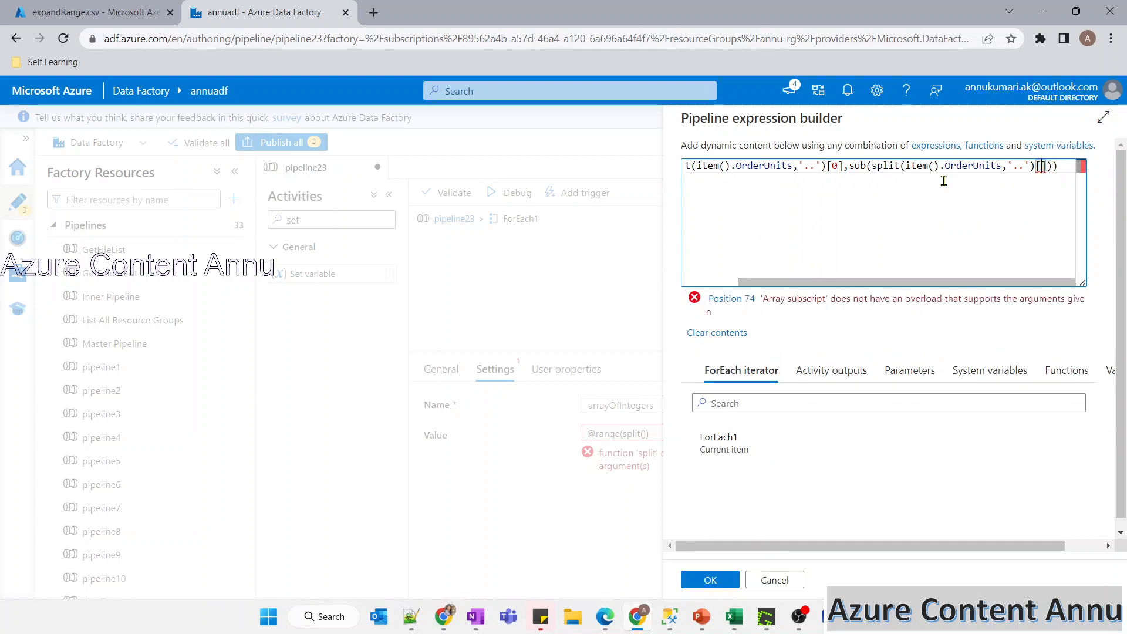
pyautogui.press('Right')
pyautogui.press('Right')
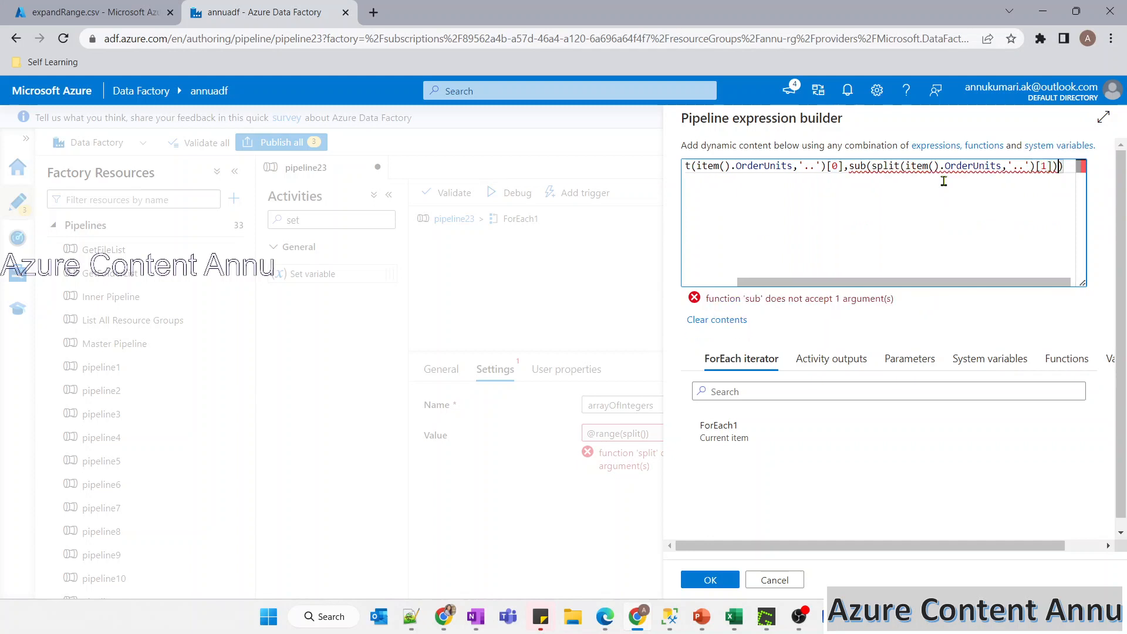
pyautogui.write(',')
pyautogui.hotkey('ctrl', 'v')
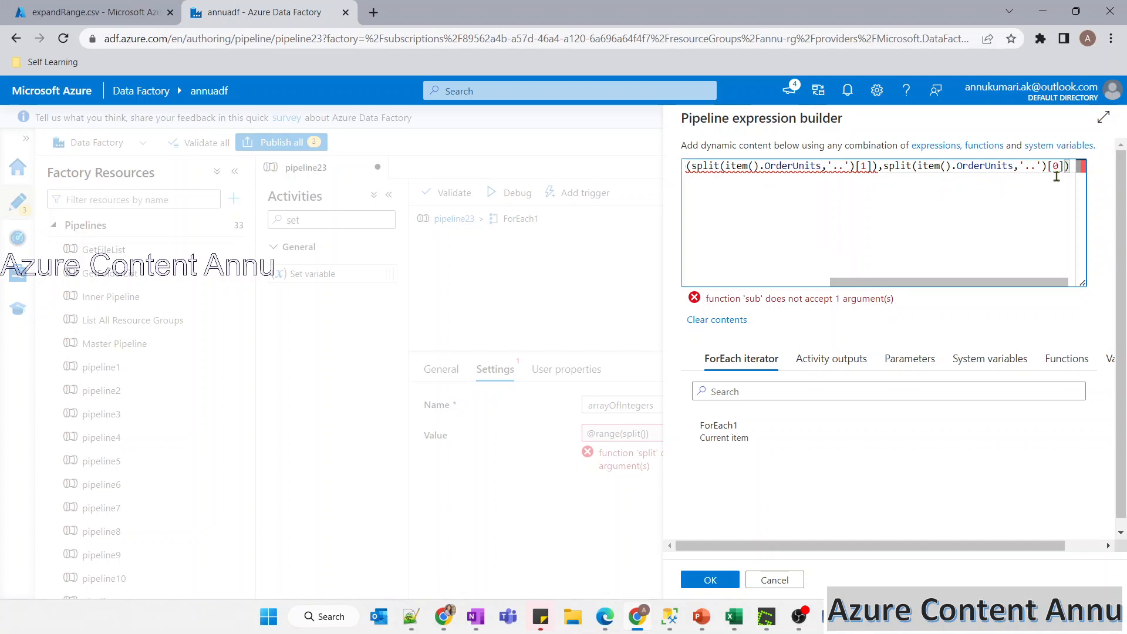
pyautogui.hscroll(1, 900, 180)
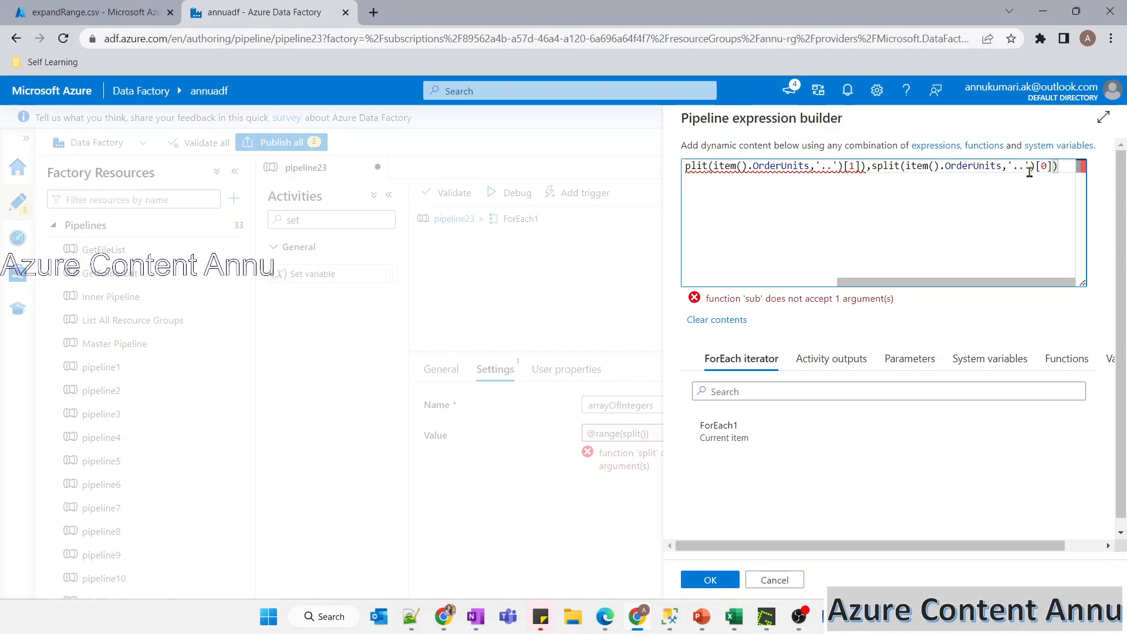
# Wrap the sub calculation in an add function with 1 as its second argument
pyautogui.hscroll(-5, 836, 188)
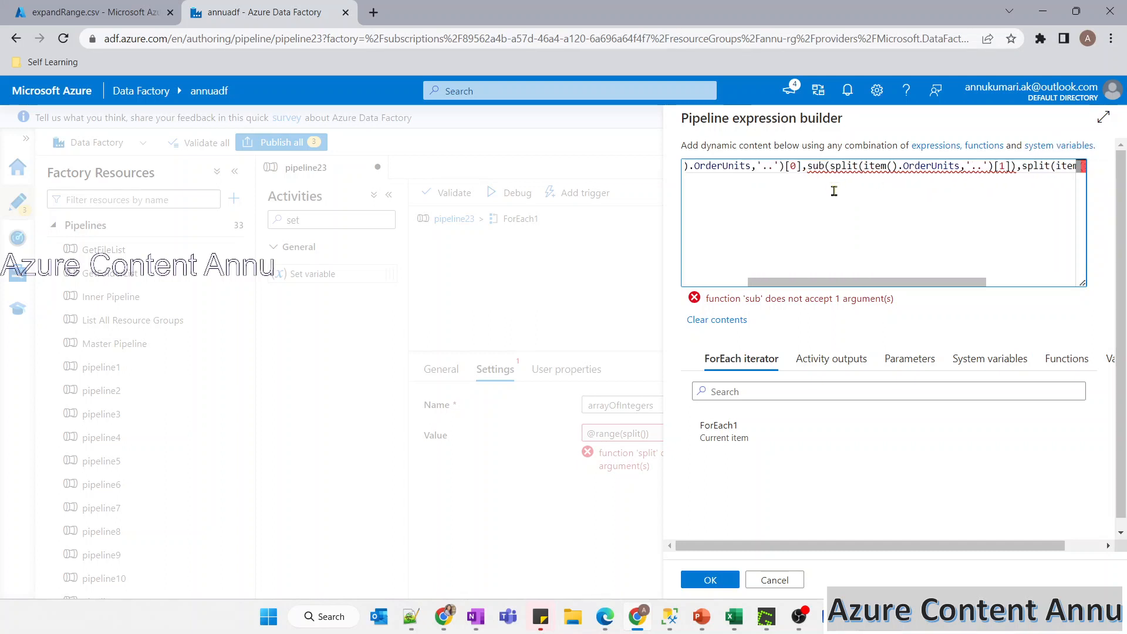
pyautogui.click(851, 169)
pyautogui.write('add')
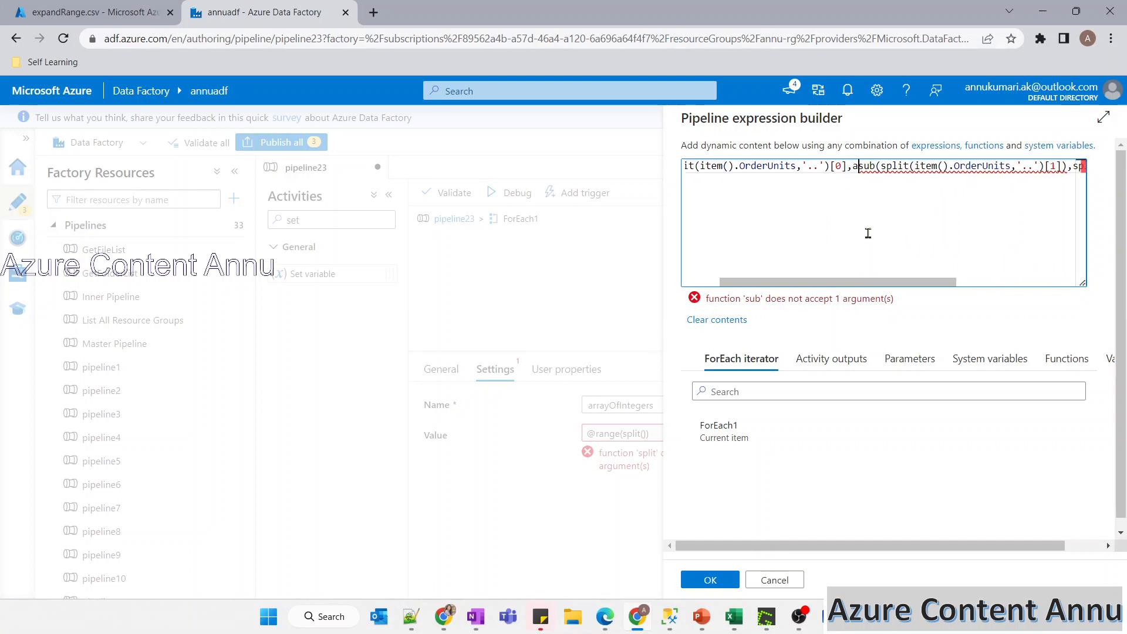
pyautogui.write('(')
pyautogui.press('End')
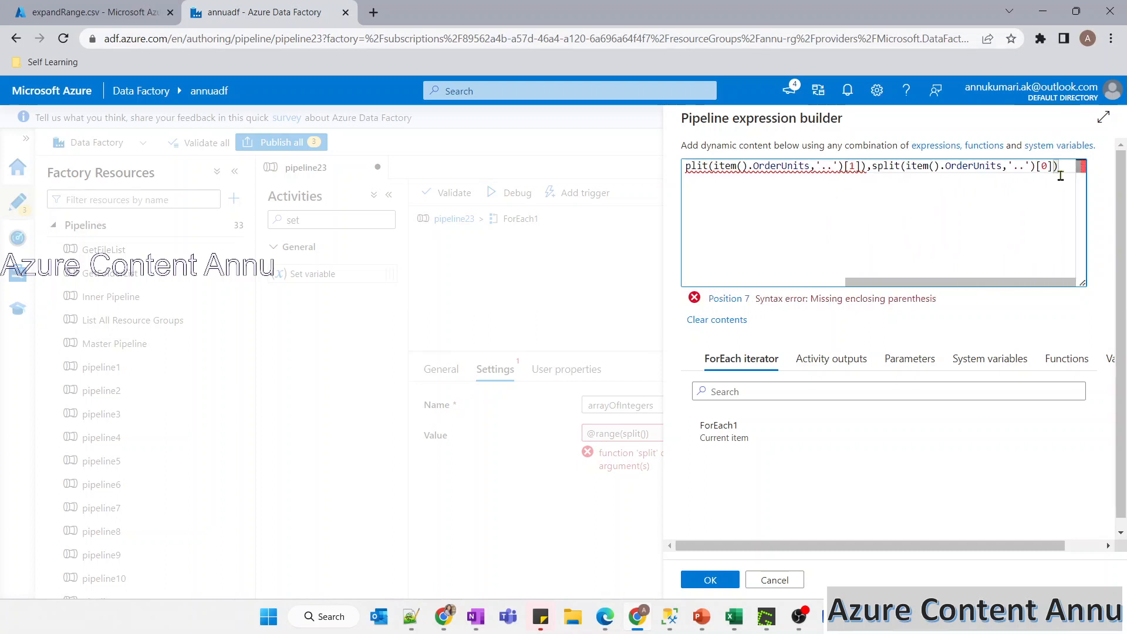
pyautogui.write(',1')
pyautogui.press('Delete')
pyautogui.press('Left')
pyautogui.press('Left')
pyautogui.write(')')
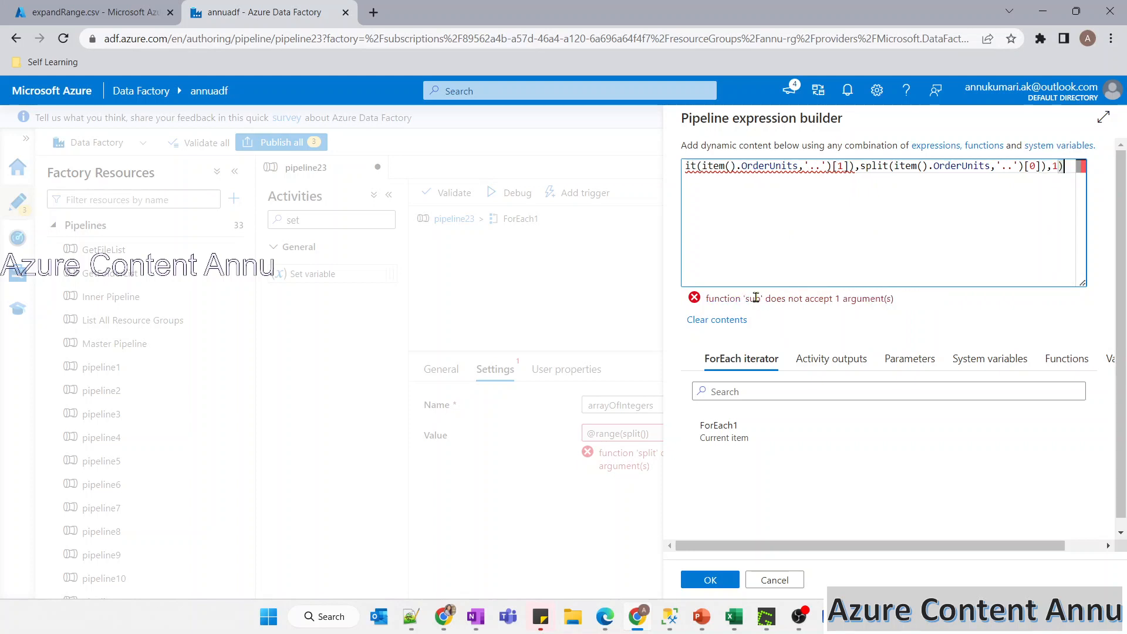
# Remove the extra parenthesis after sub's [1] argument, add the missing closing one at the expression's end, and accept the expression
pyautogui.hscroll(-3, 855, 251)
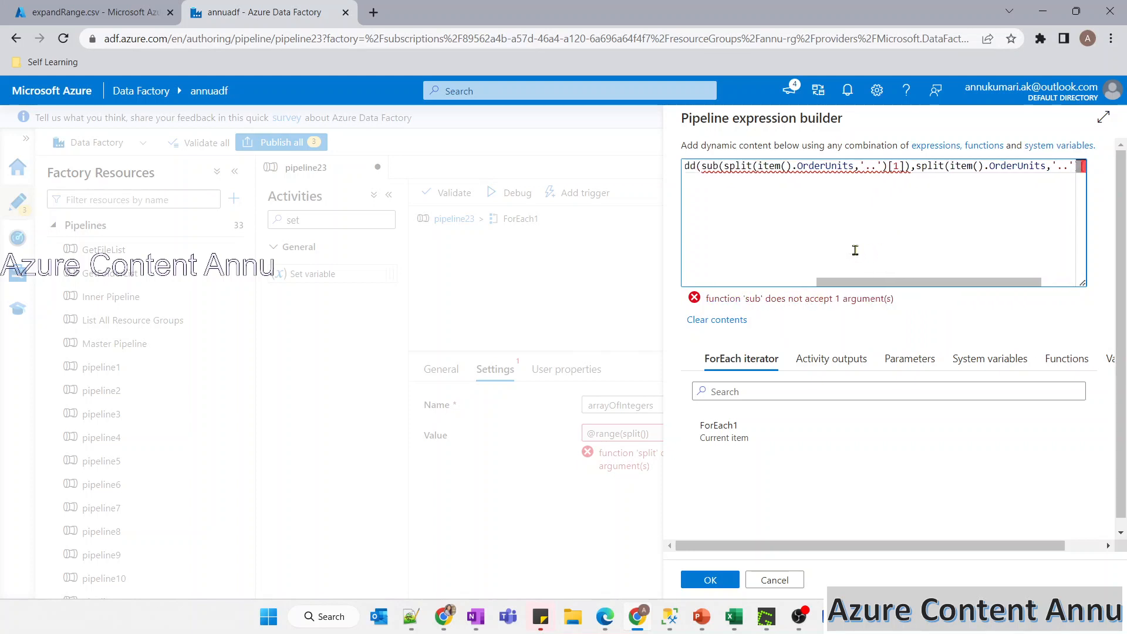
pyautogui.click(935, 167)
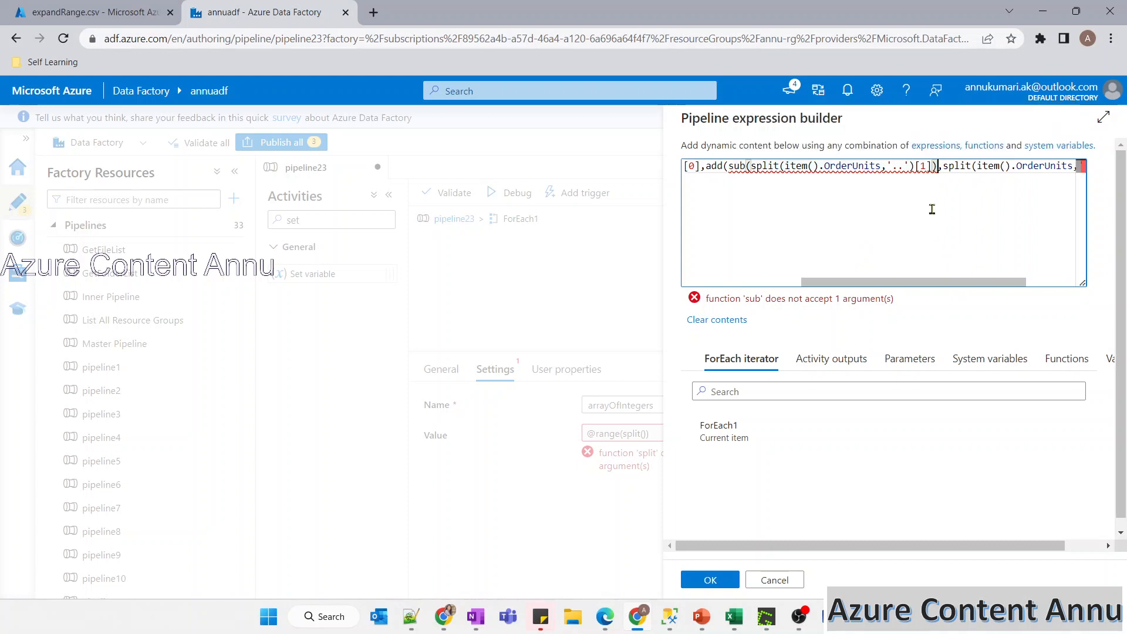
pyautogui.press('Delete')
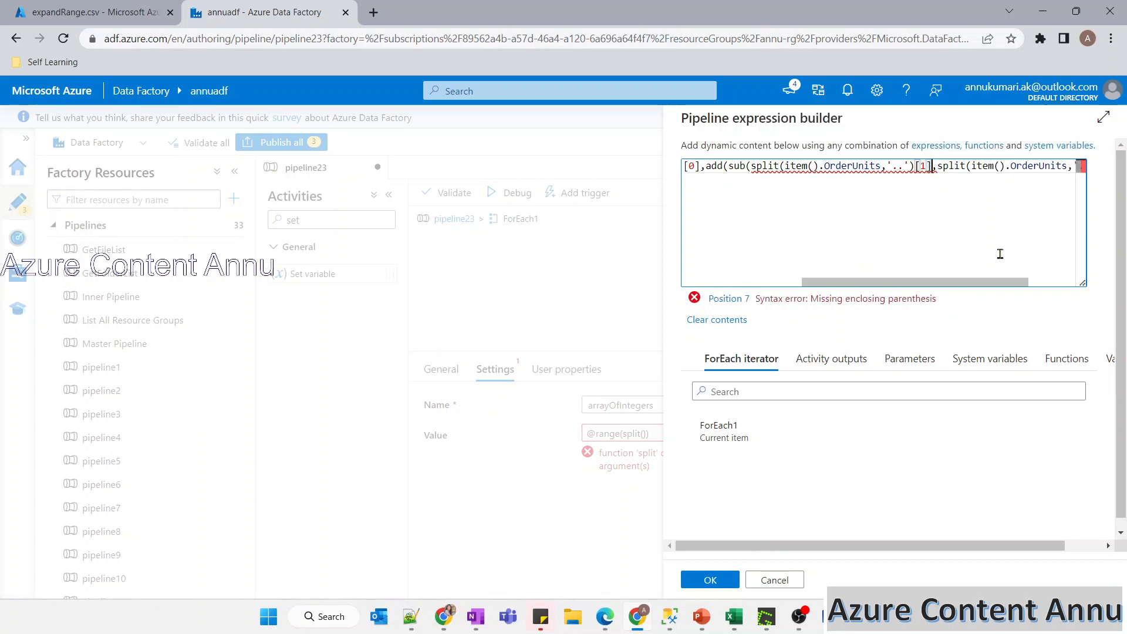
pyautogui.hscroll(3, 999, 254)
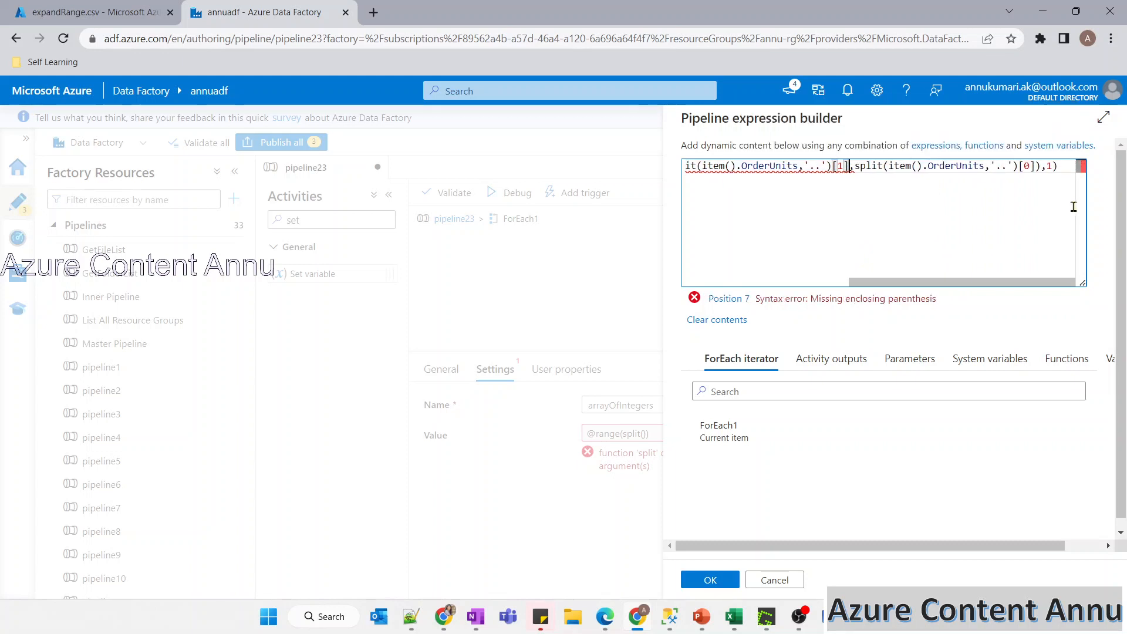
pyautogui.click(1063, 176)
pyautogui.write(')')
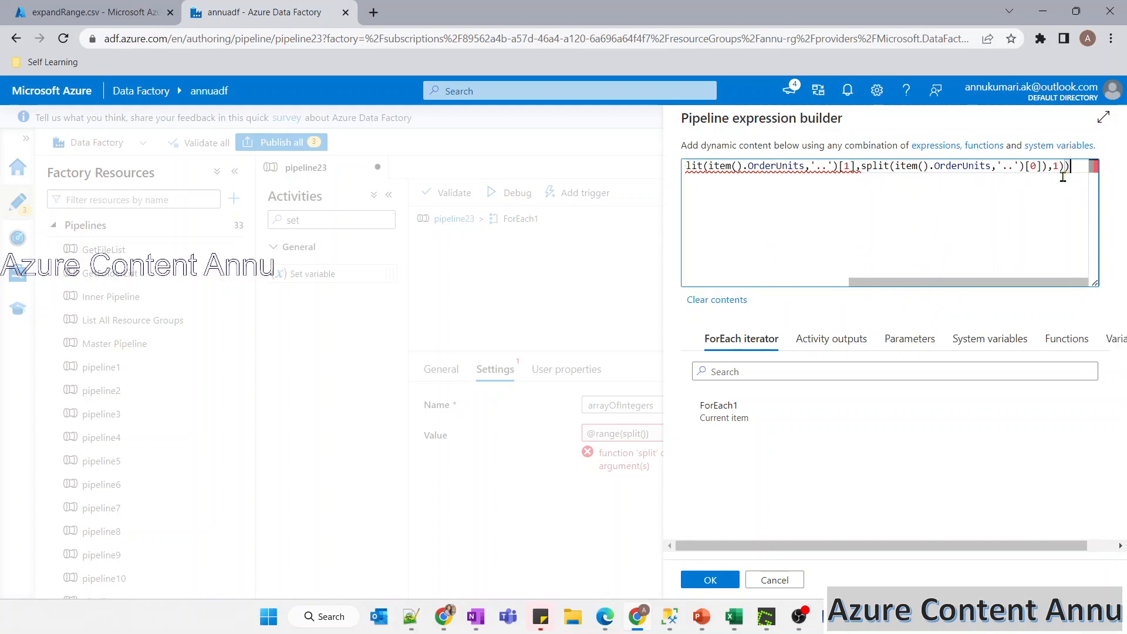
pyautogui.hscroll(-5, 968, 204)
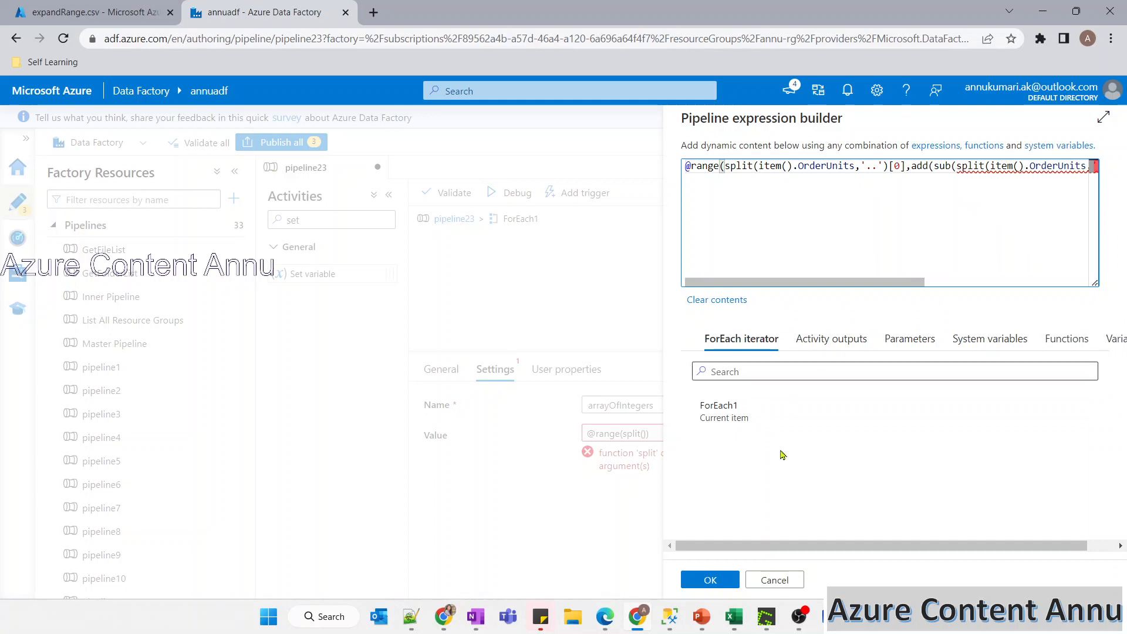
pyautogui.click(709, 579)
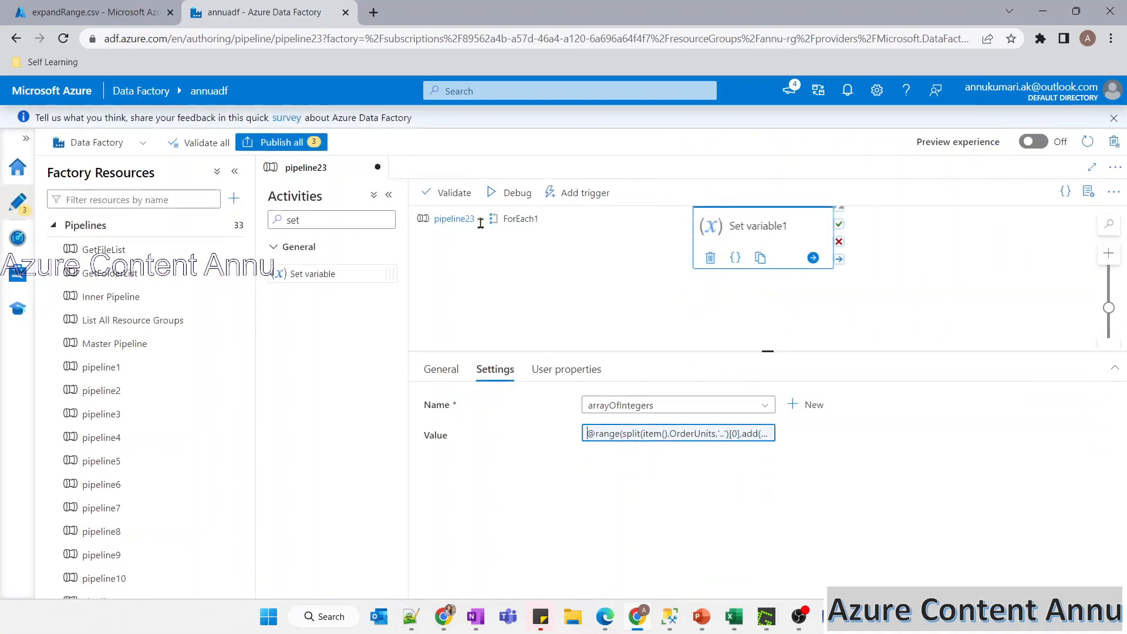
# Debug the pipeline, refresh its run output, and read the error details of the first Set variable1 run
pyautogui.click(495, 202)
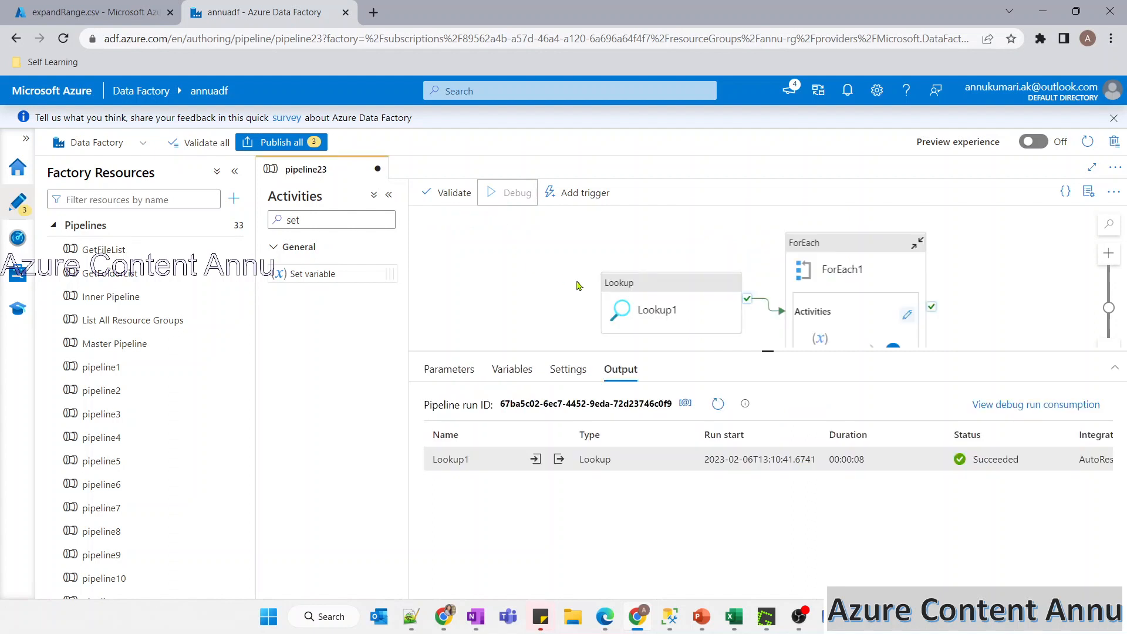
pyautogui.click(723, 411)
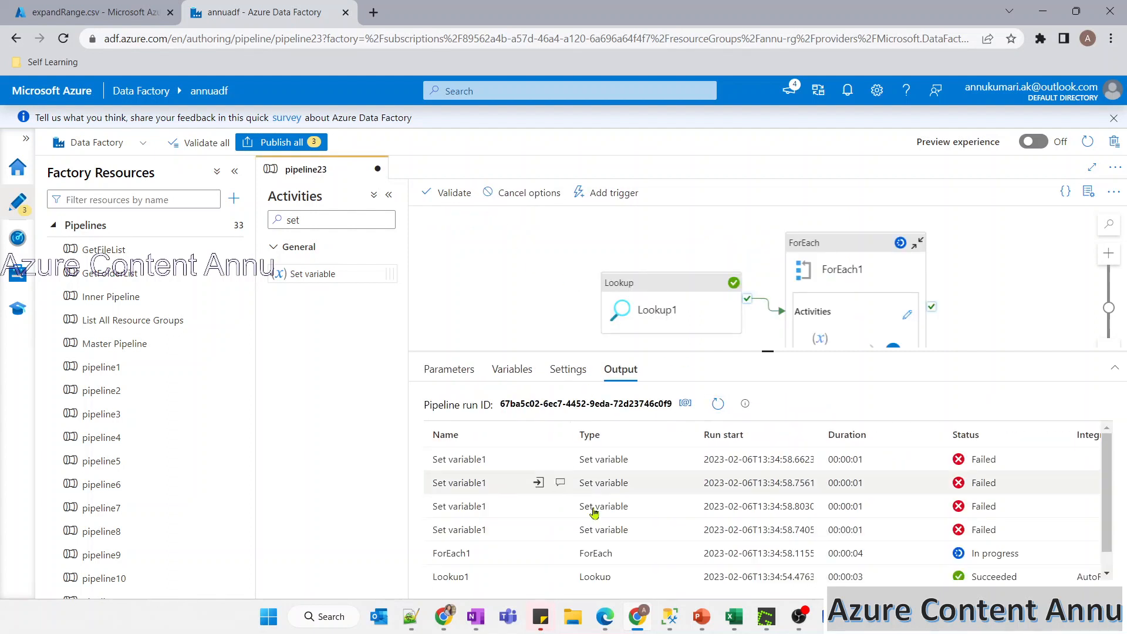
pyautogui.click(560, 460)
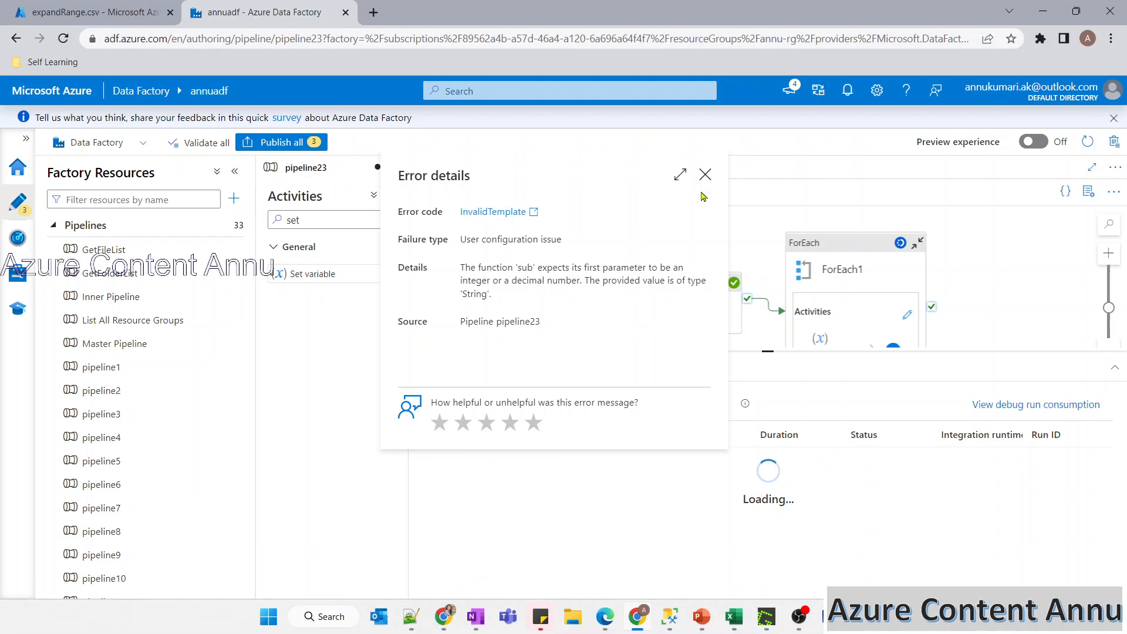
pyautogui.click(705, 174)
# Reopen the value expression of Set variable1 inside ForEach1 and wrap sub's first argument, the split with index [1], in int()
pyautogui.click(908, 318)
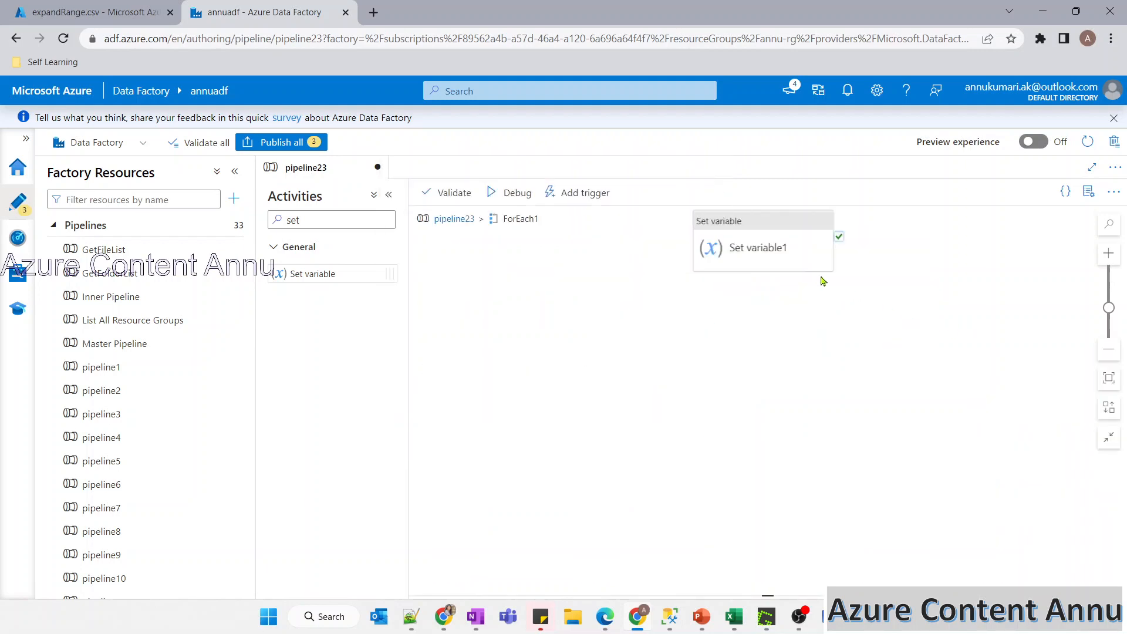
pyautogui.click(757, 238)
pyautogui.click(614, 432)
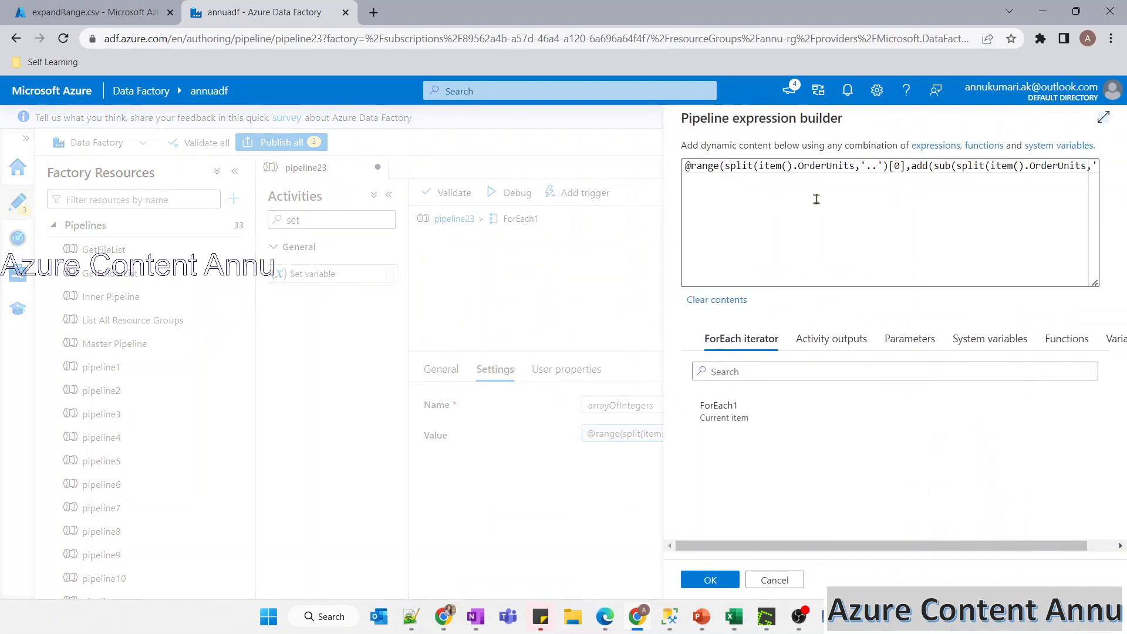
pyautogui.click(881, 196)
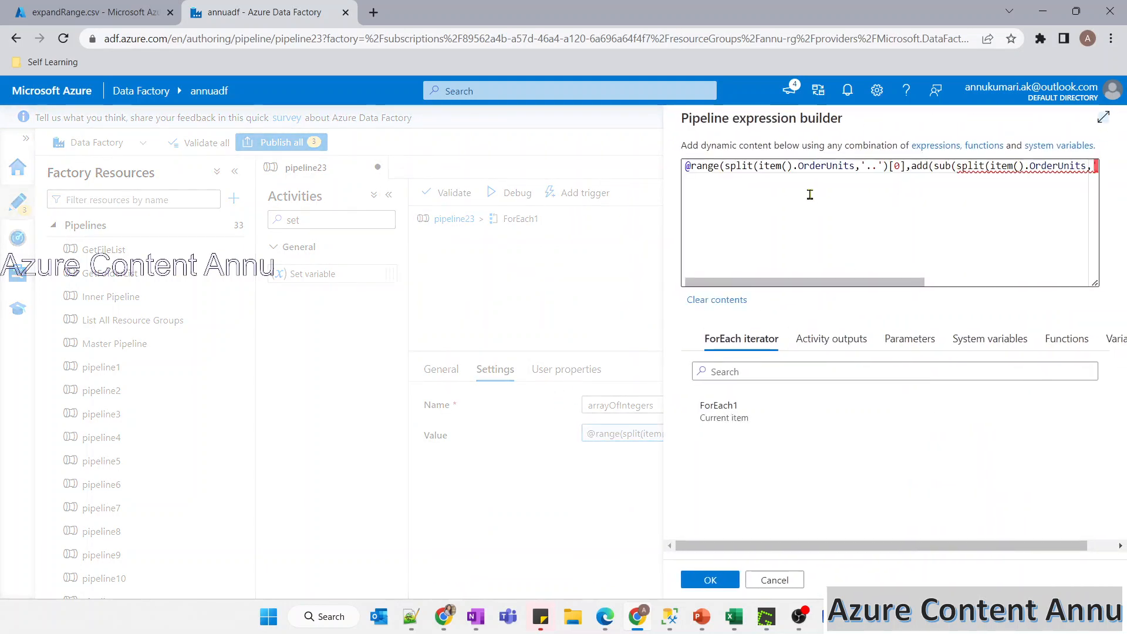
pyautogui.click(878, 165)
pyautogui.hscroll(2, 948, 231)
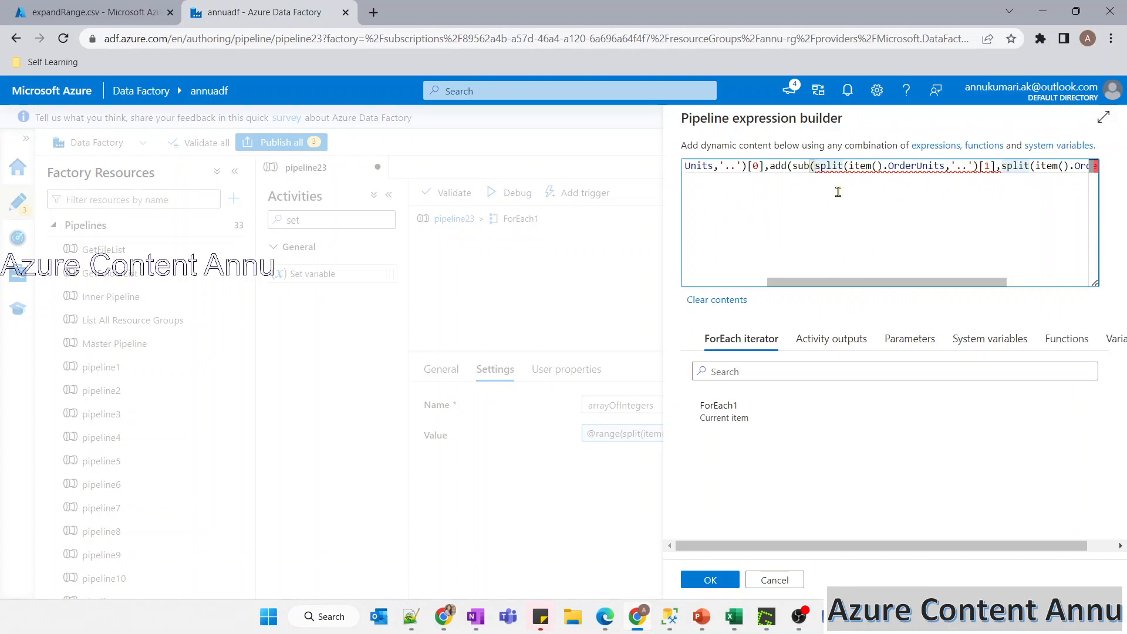
pyautogui.write('int(')
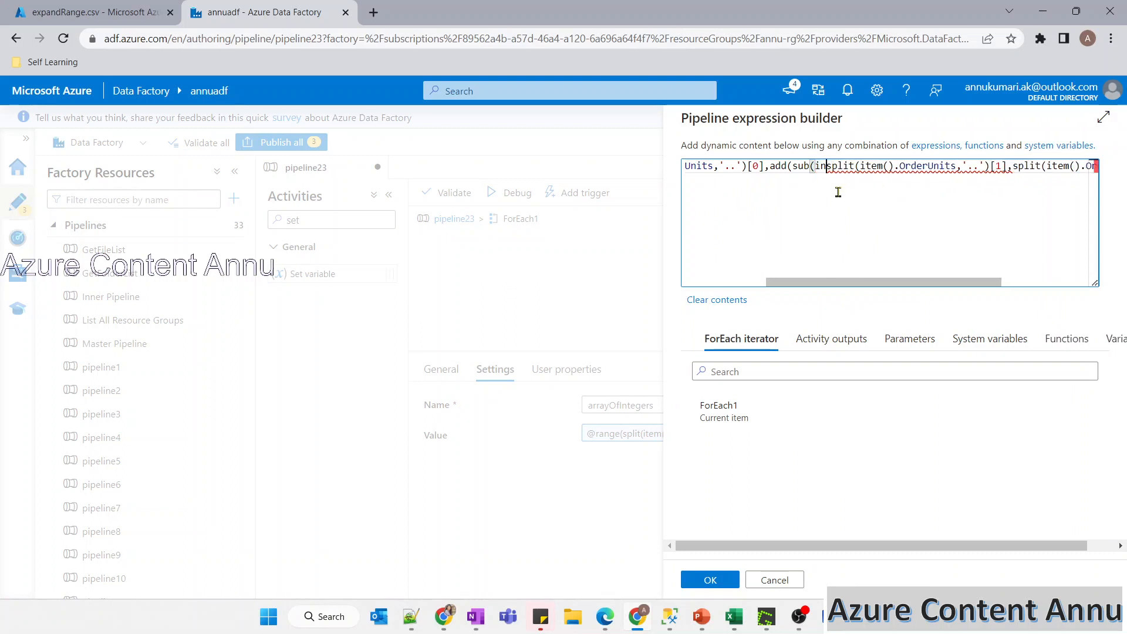
pyautogui.click(947, 167)
pyautogui.write(')')
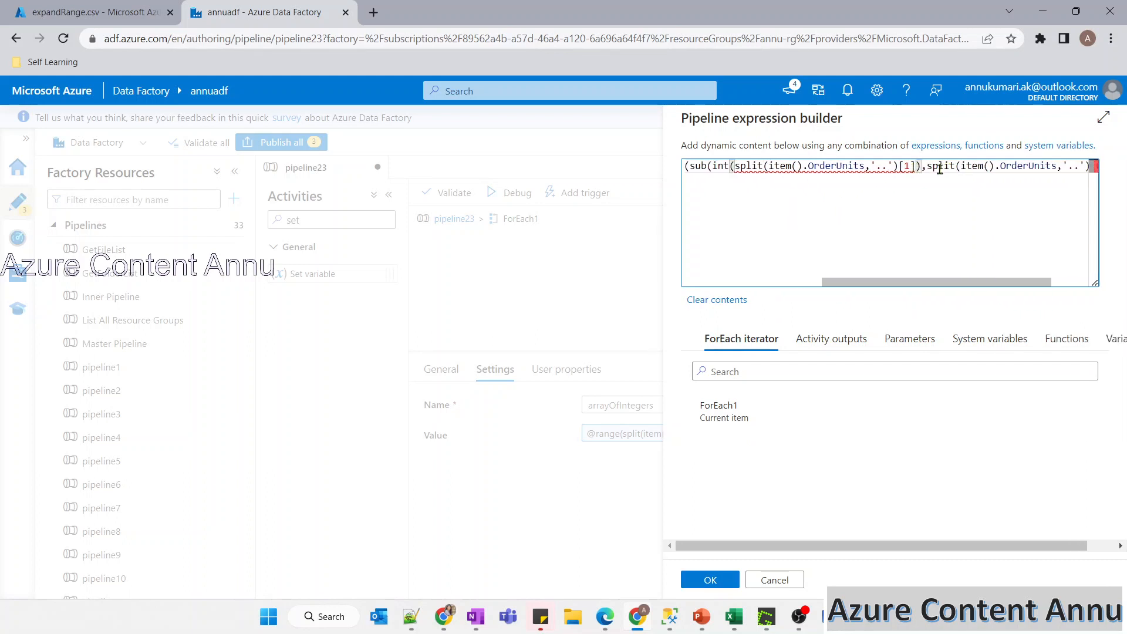
# Wrap sub's second argument, split(item().OrderUnits,'..')[0], in int()
pyautogui.click(861, 168)
pyautogui.write('int(')
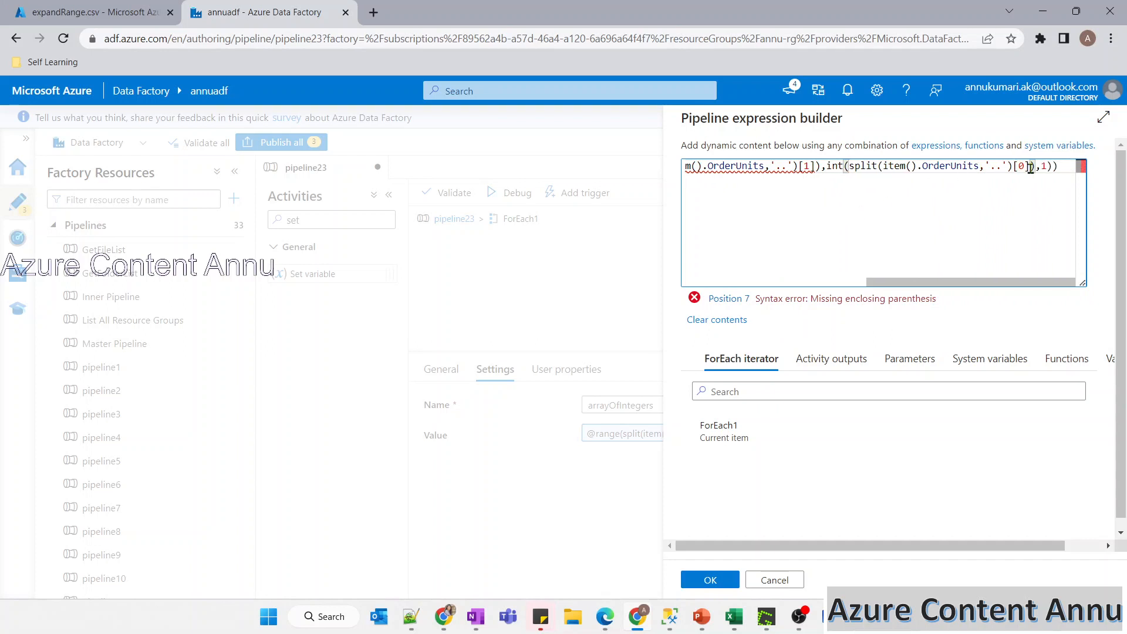
pyautogui.write(')')
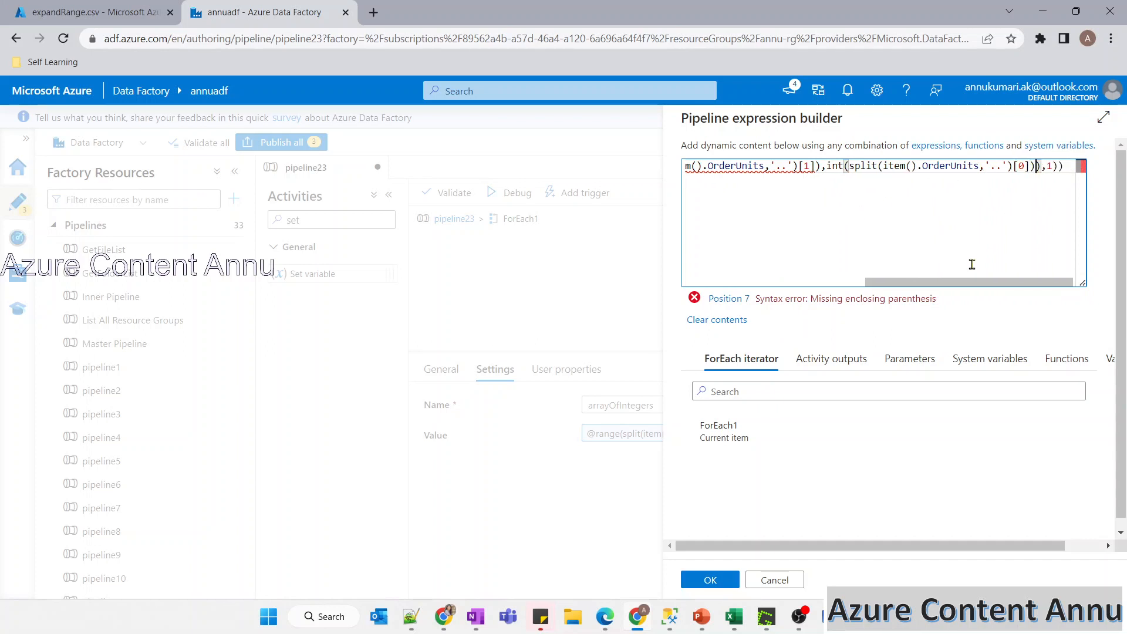
# Wrap range's first argument, split(item().OrderUnits,'..')[0], in int() and accept the expression
pyautogui.click(728, 167)
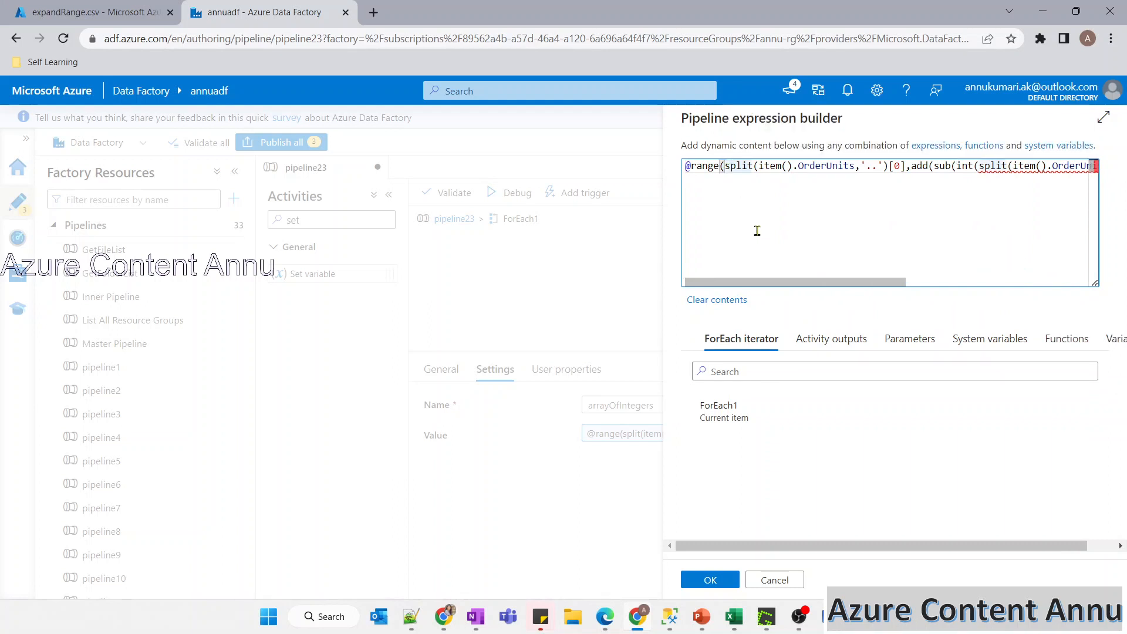
pyautogui.write('int(')
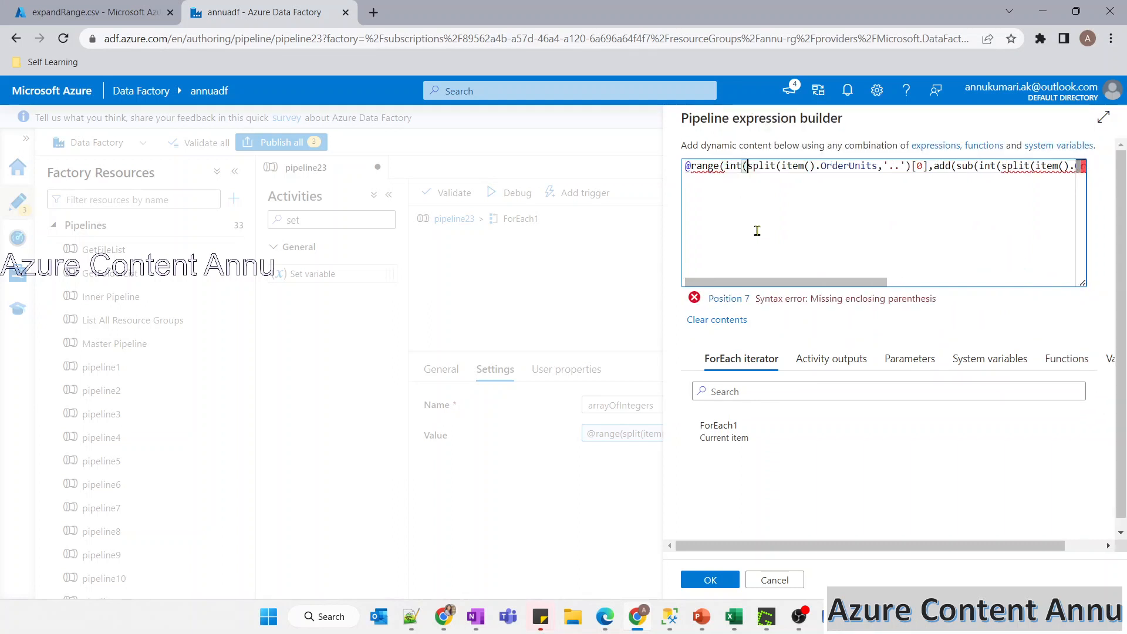
pyautogui.click(929, 167)
pyautogui.write(')')
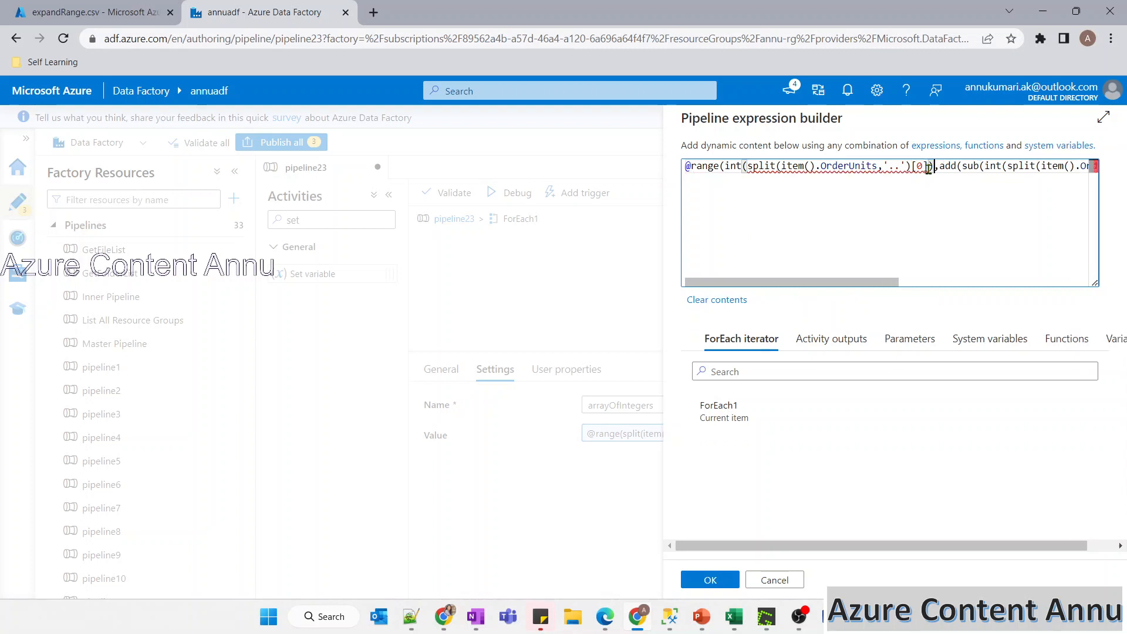
pyautogui.moveTo(741, 166); pyautogui.dragTo(869, 194)
pyautogui.click(710, 580)
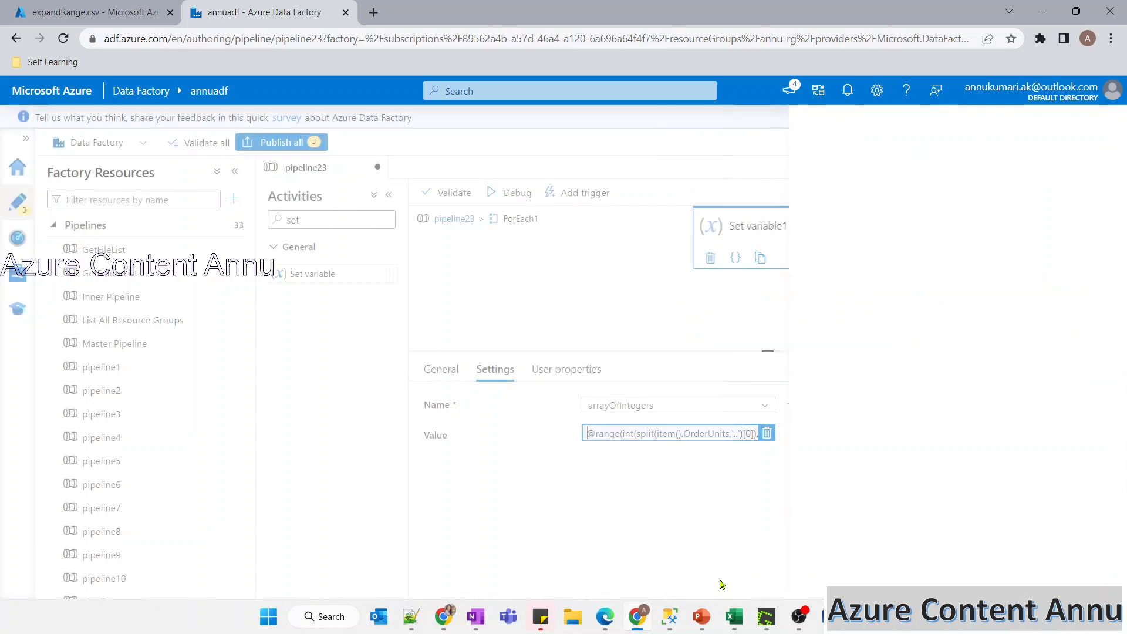
# Debug the pipeline with the integer-converted expression and refresh its run output
pyautogui.click(505, 196)
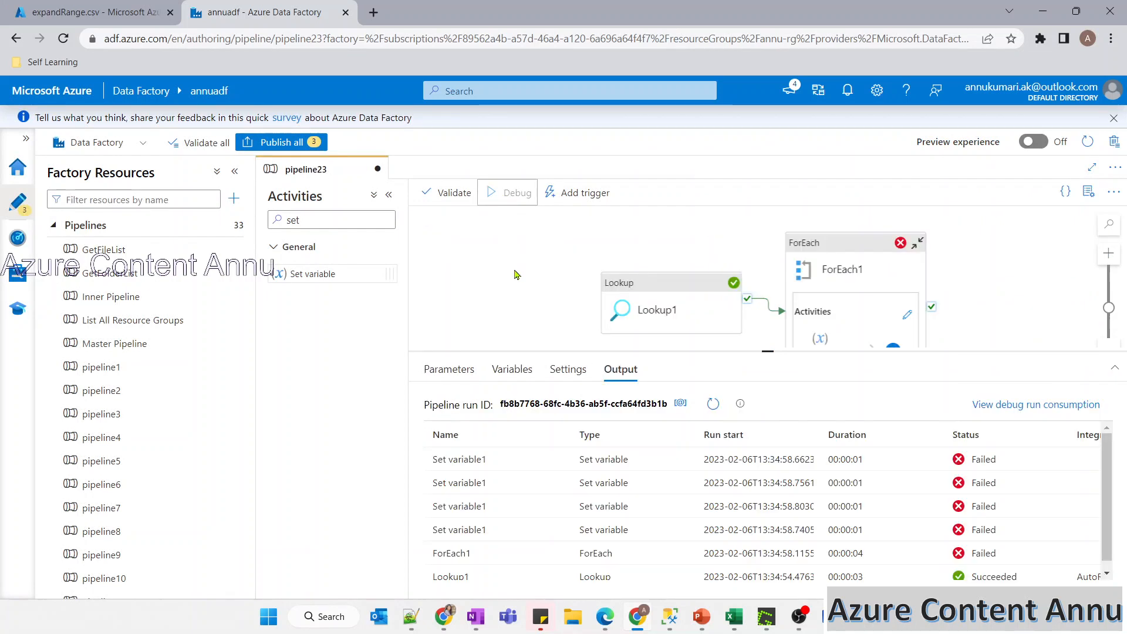
pyautogui.click(711, 404)
pyautogui.click(710, 404)
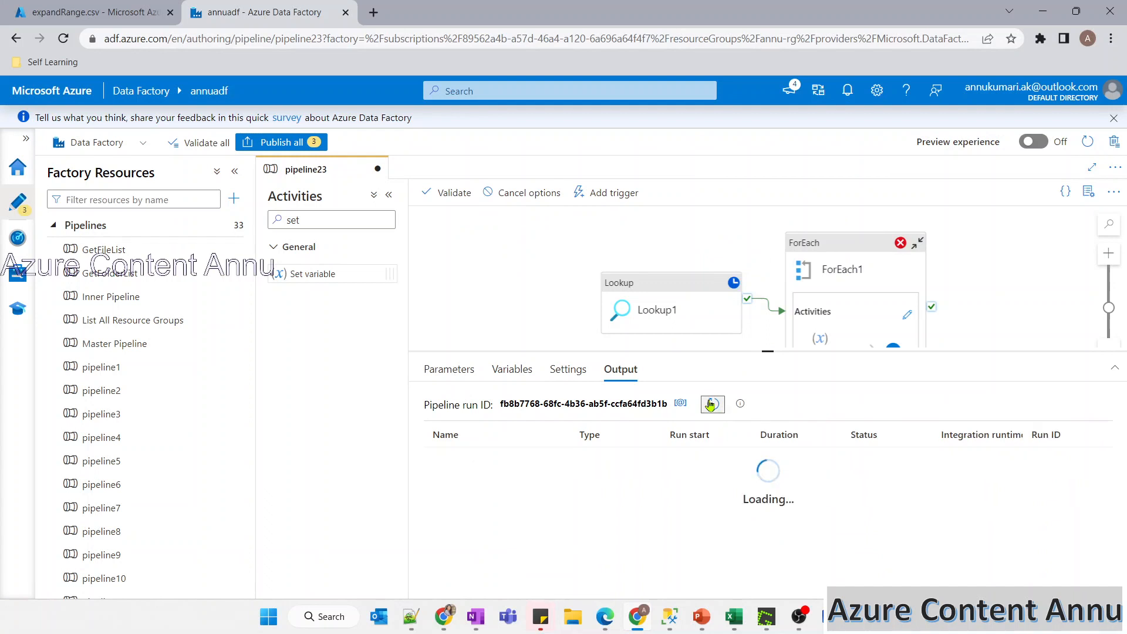
# Open the output of the first Set variable1 run and enlarge it to examine the arrayOfIntegers values
pyautogui.moveTo(546, 461)
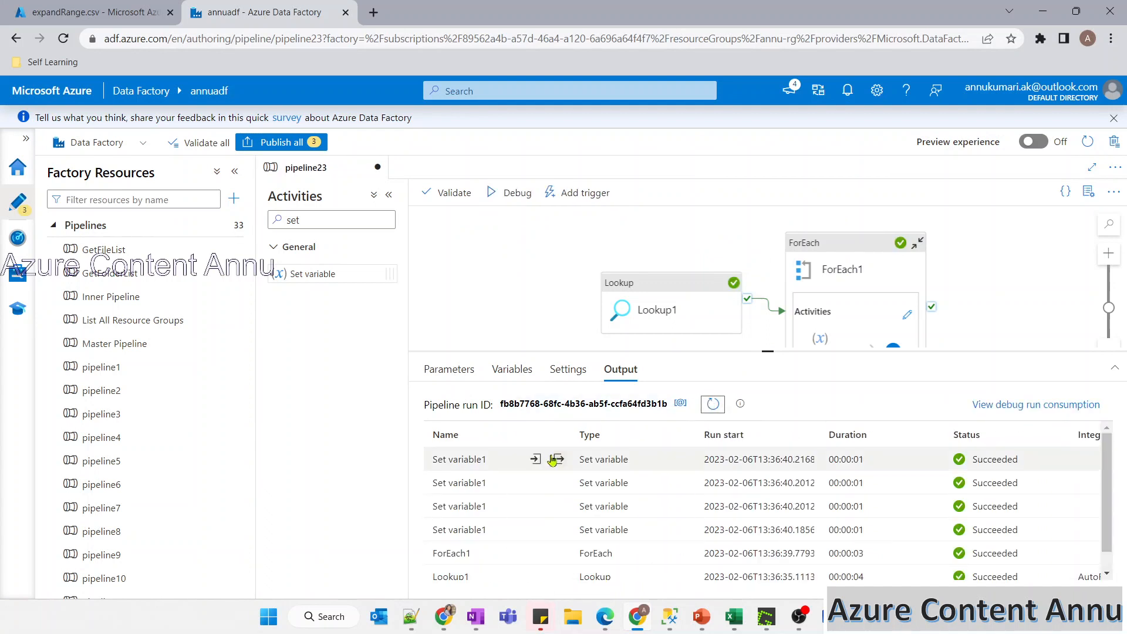
pyautogui.click(559, 460)
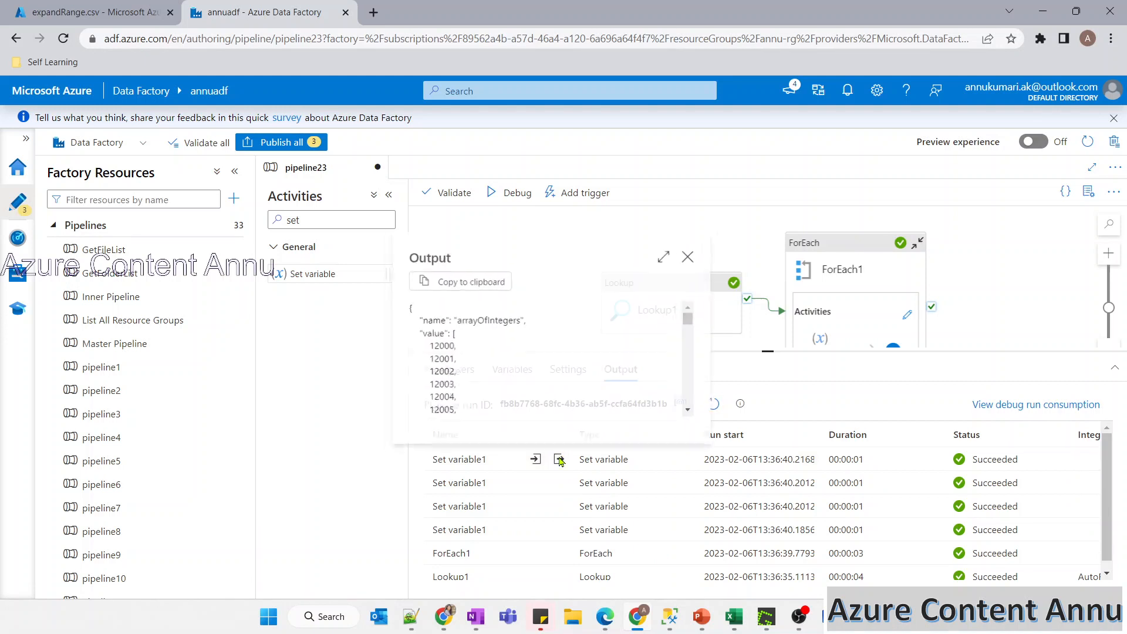
pyautogui.click(670, 255)
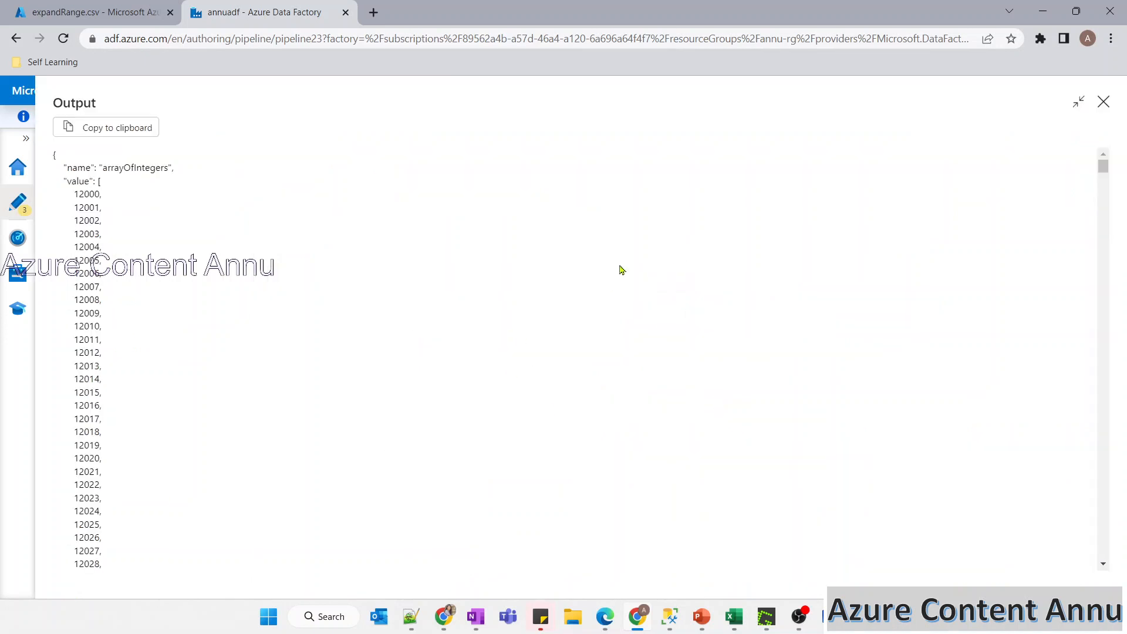
# Examine the arrayOfIntegers values in the first Set variable1 run's output from start to end, and close the output
pyautogui.doubleClick(104, 167)
pyautogui.moveTo(99, 179); pyautogui.dragTo(107, 512)
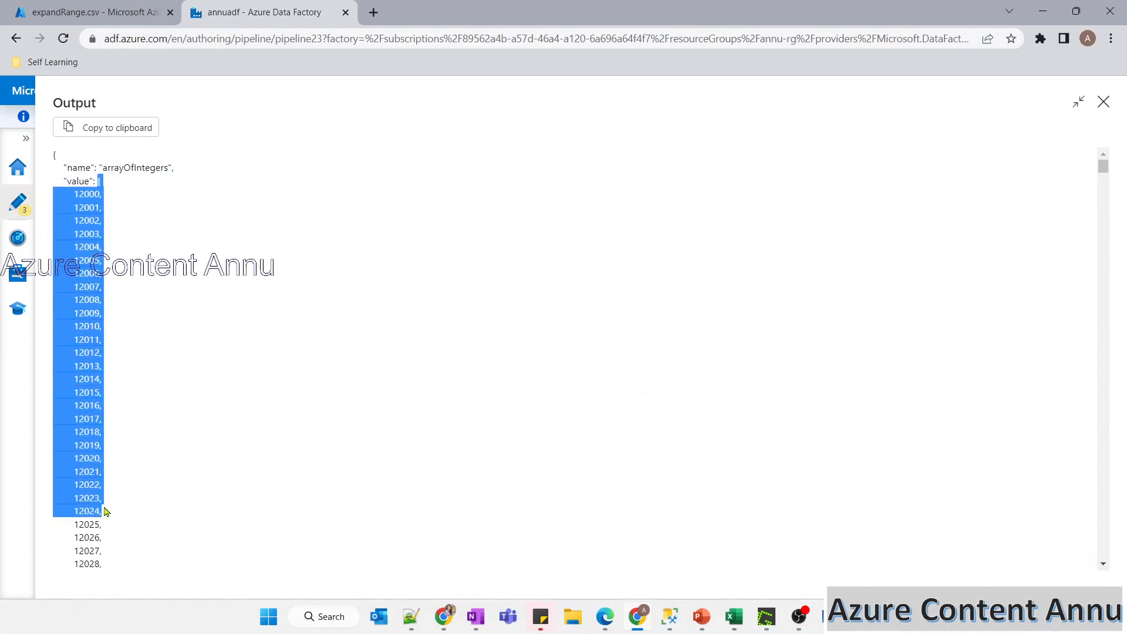
pyautogui.click(153, 292)
pyautogui.scroll(-1, 155, 292)
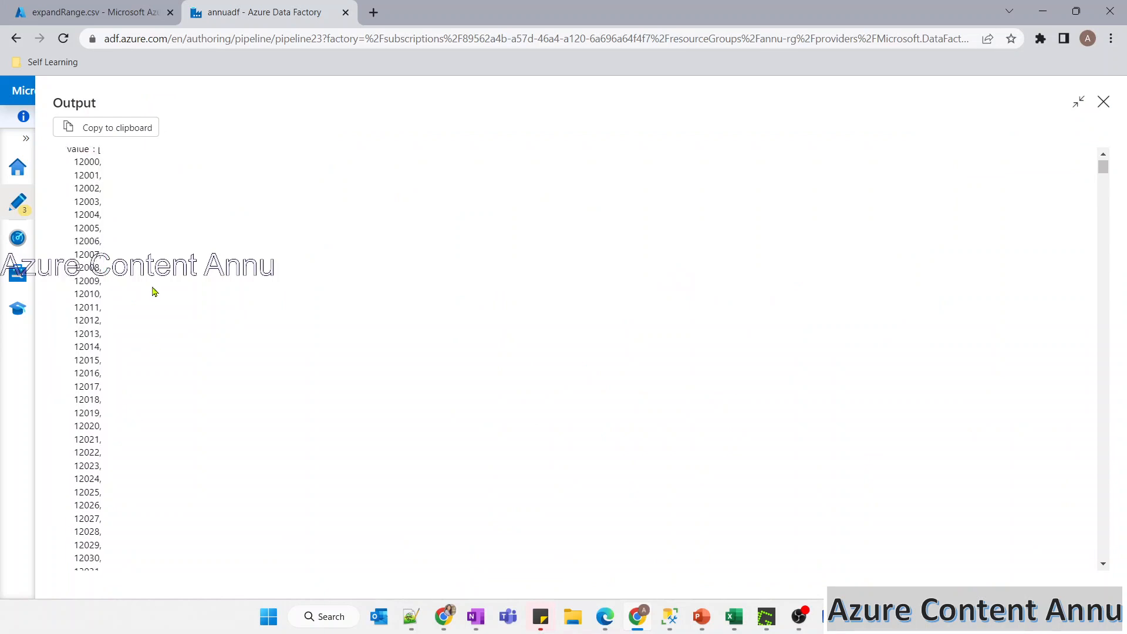
pyautogui.scroll(1, 146, 281)
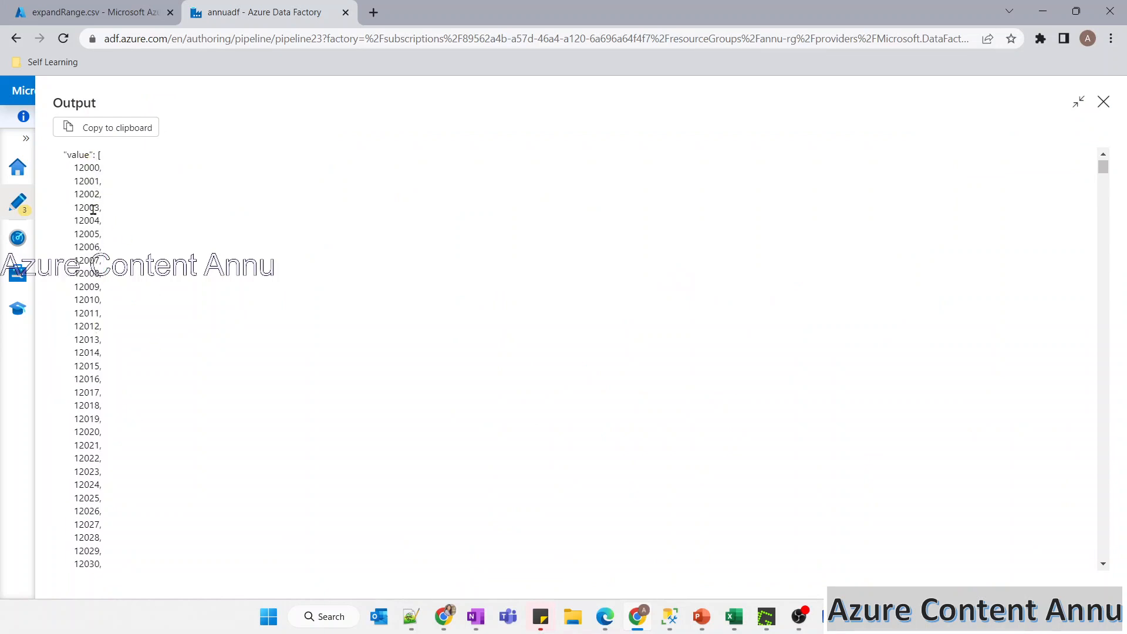
pyautogui.doubleClick(76, 172)
pyautogui.click(107, 227)
pyautogui.scroll(-5, 106, 228)
pyautogui.scroll(-15, 107, 227)
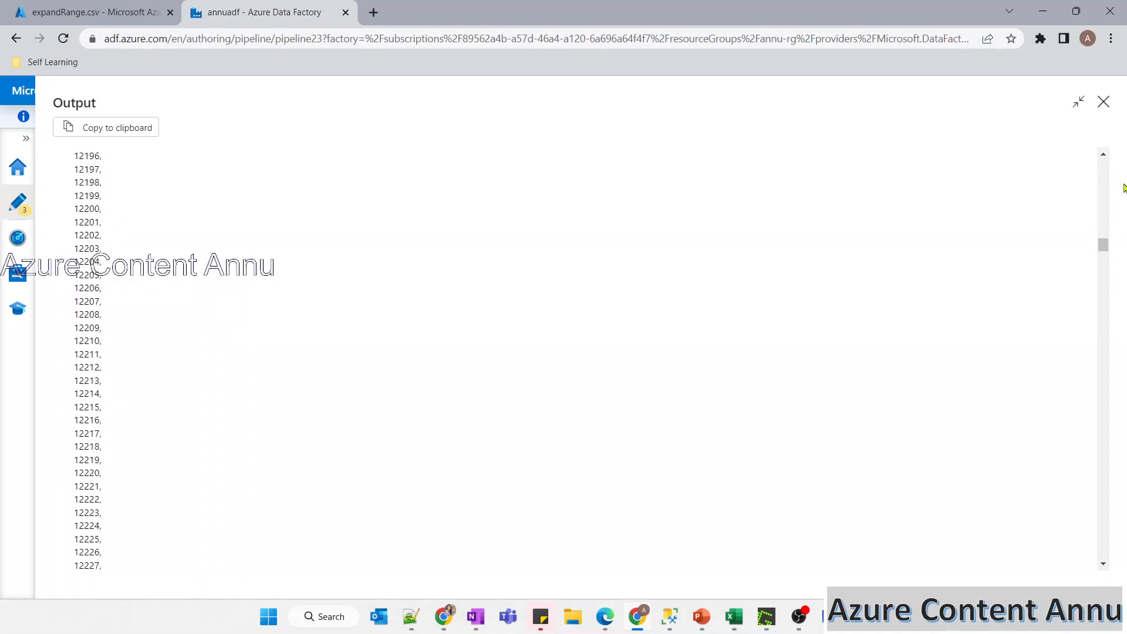
pyautogui.scroll(-3, 1104, 252)
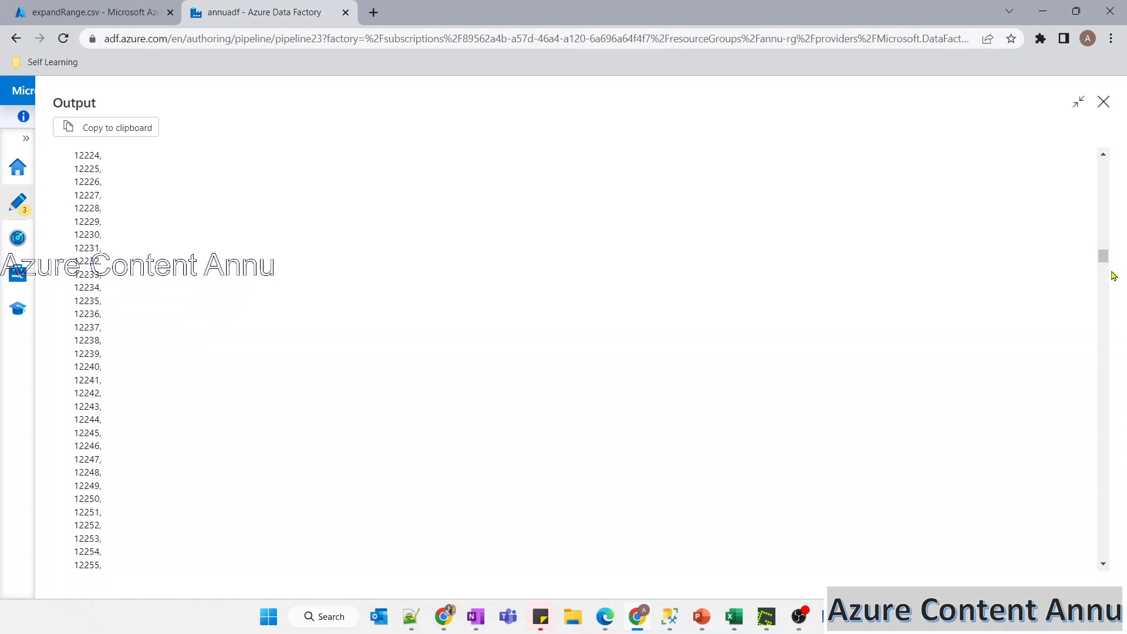
pyautogui.moveTo(1101, 259); pyautogui.dragTo(1110, 571)
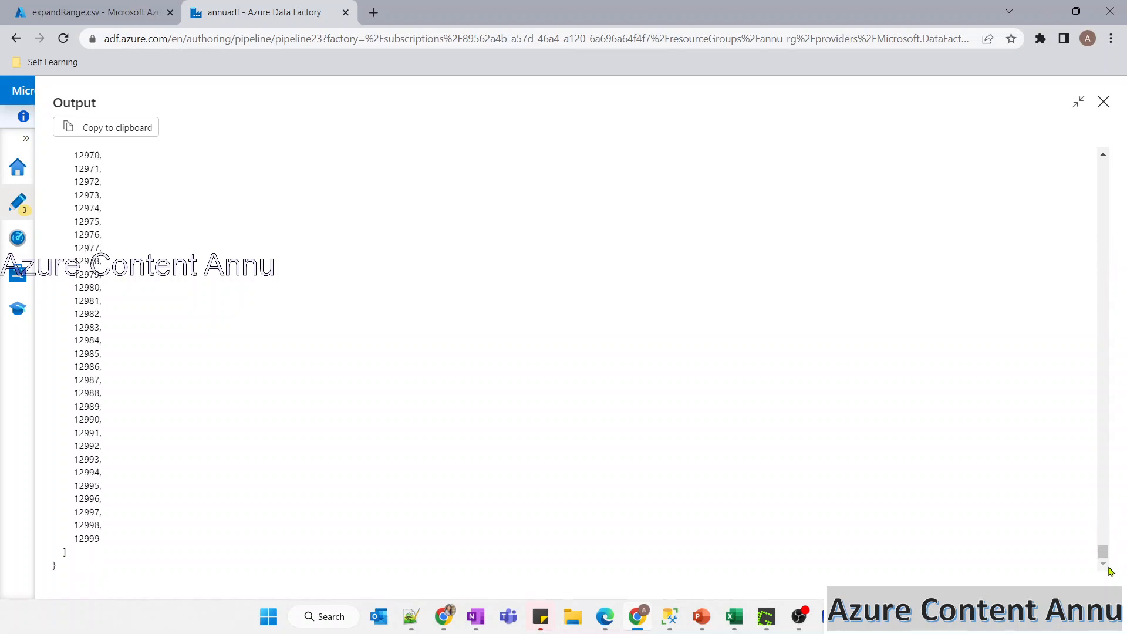
pyautogui.moveTo(69, 533); pyautogui.dragTo(129, 545)
pyautogui.click(1104, 102)
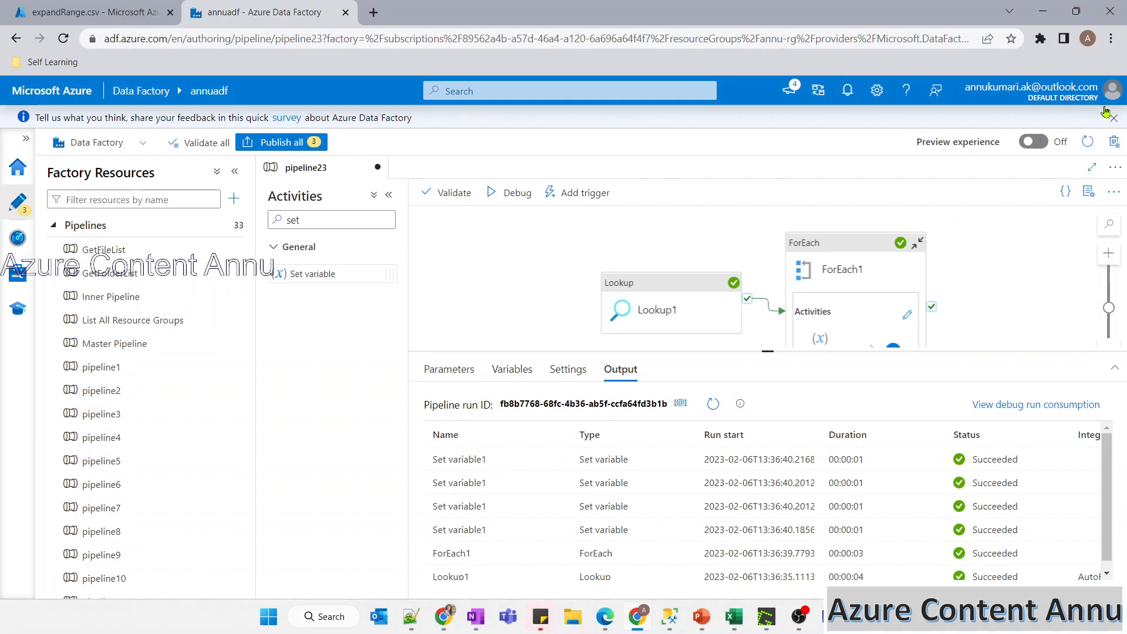
# Open the second Set variable1 run's output enlarged, examine its first and last array values, and close it
pyautogui.click(557, 483)
pyautogui.click(663, 281)
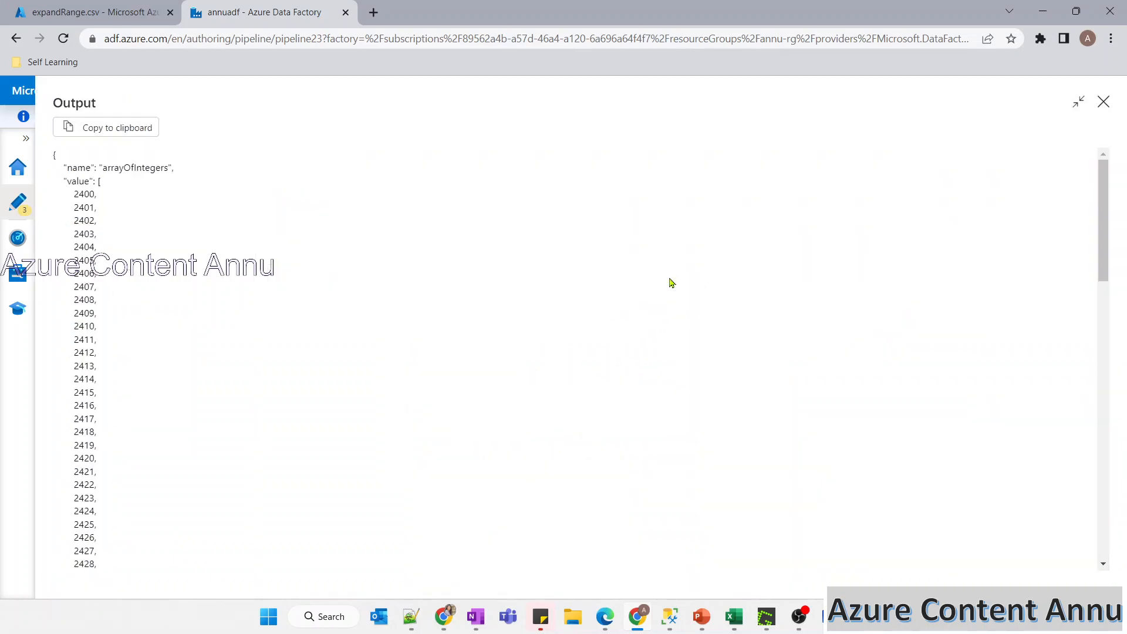
pyautogui.moveTo(75, 195); pyautogui.dragTo(95, 379)
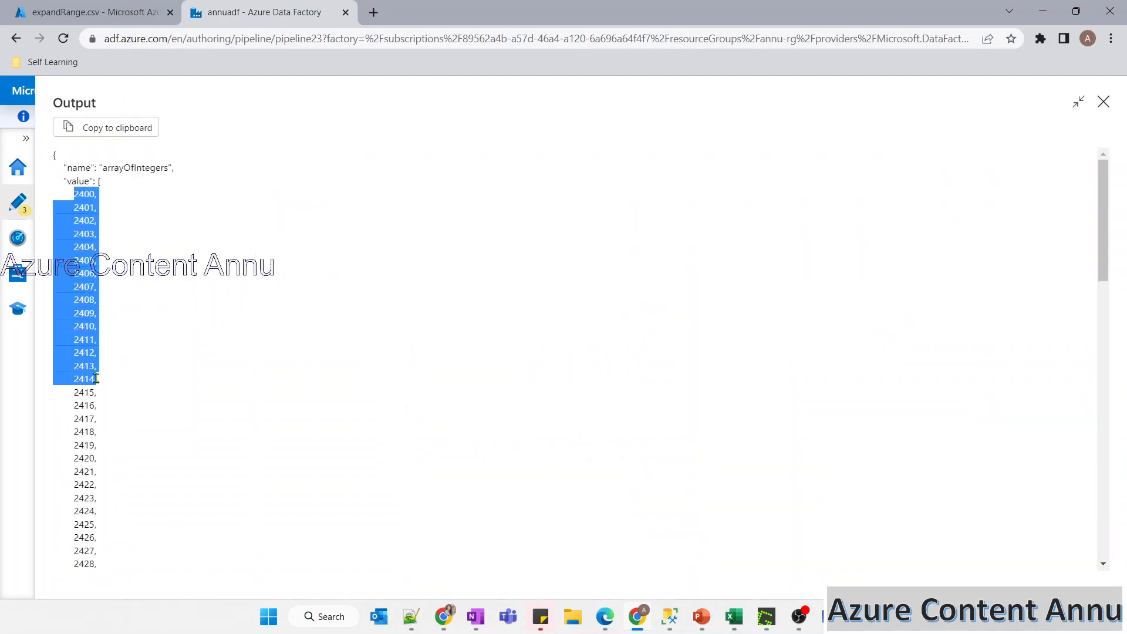
pyautogui.scroll(-15, 817, 254)
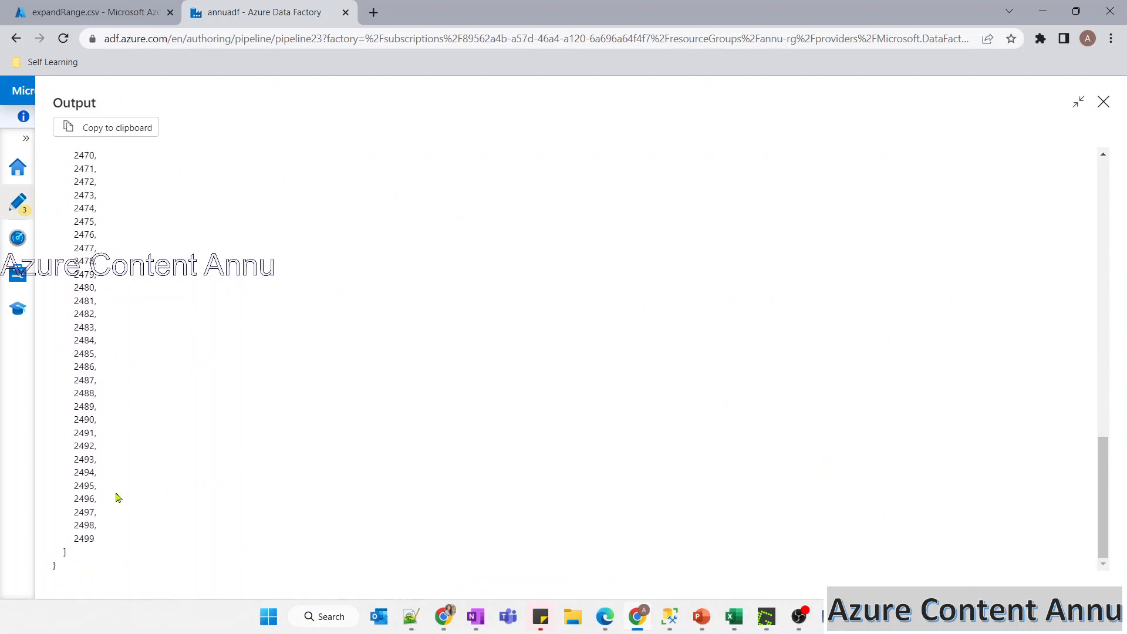
pyautogui.moveTo(65, 520); pyautogui.dragTo(106, 538)
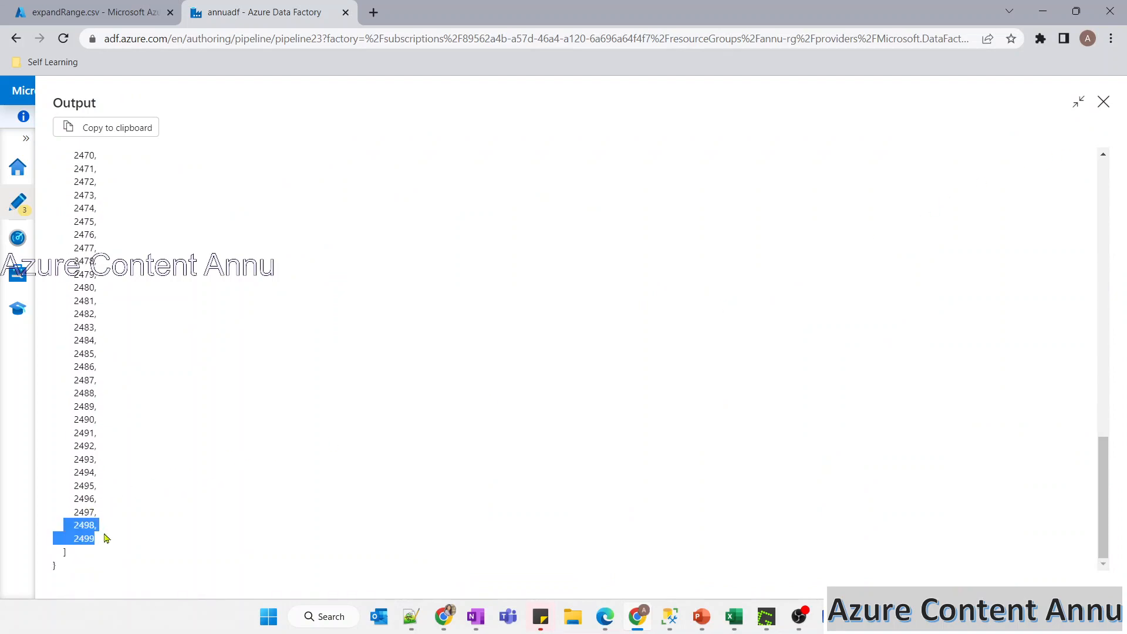
pyautogui.click(1103, 101)
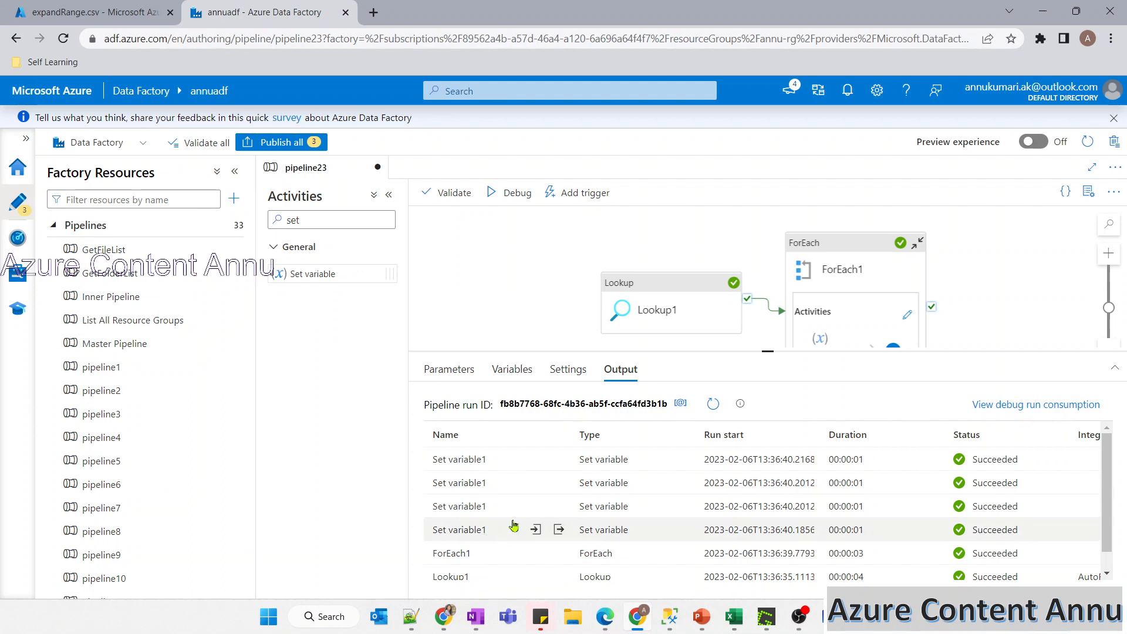
# Open the third Set variable1 run's output enlarged, examine its array values through to the end, and close it
pyautogui.click(559, 506)
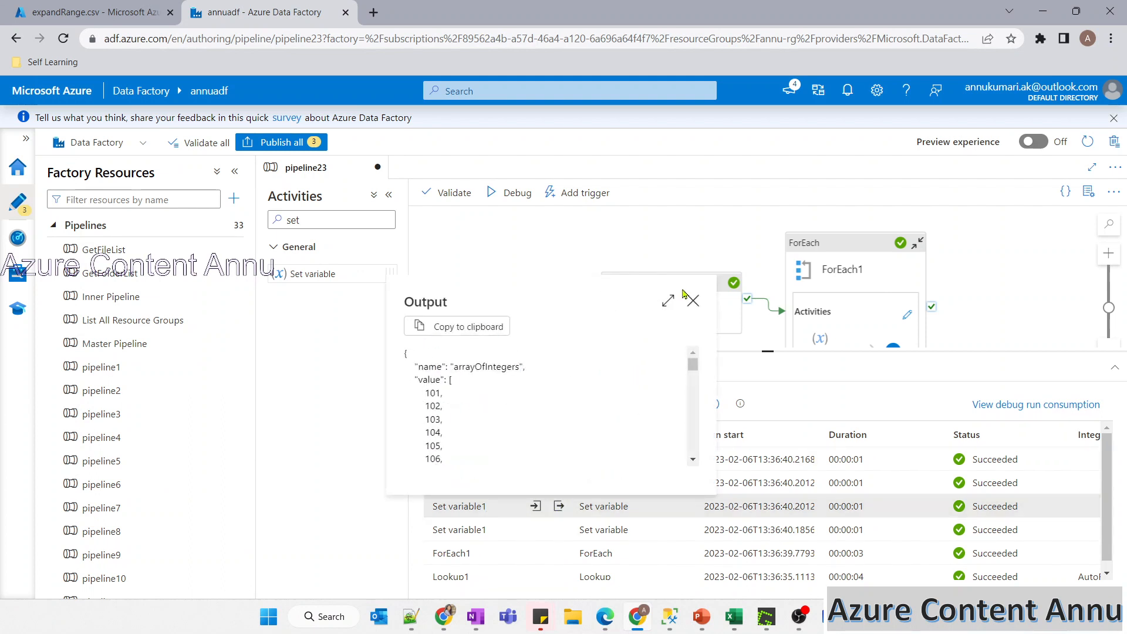
pyautogui.click(667, 300)
pyautogui.moveTo(73, 195); pyautogui.dragTo(105, 267)
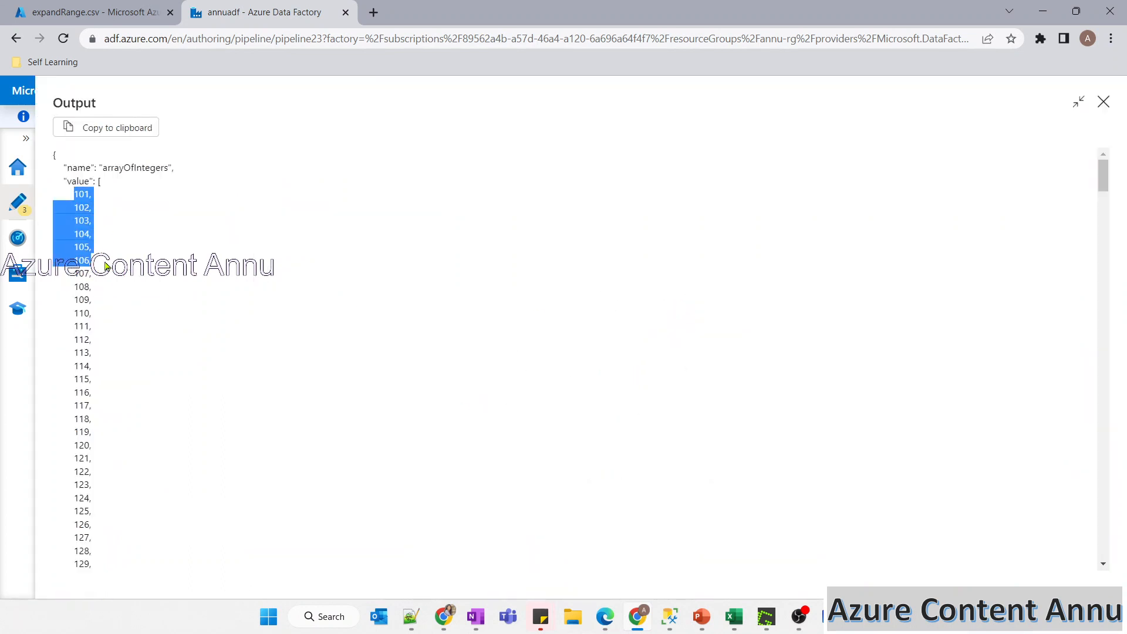
pyautogui.scroll(-20, 148, 430)
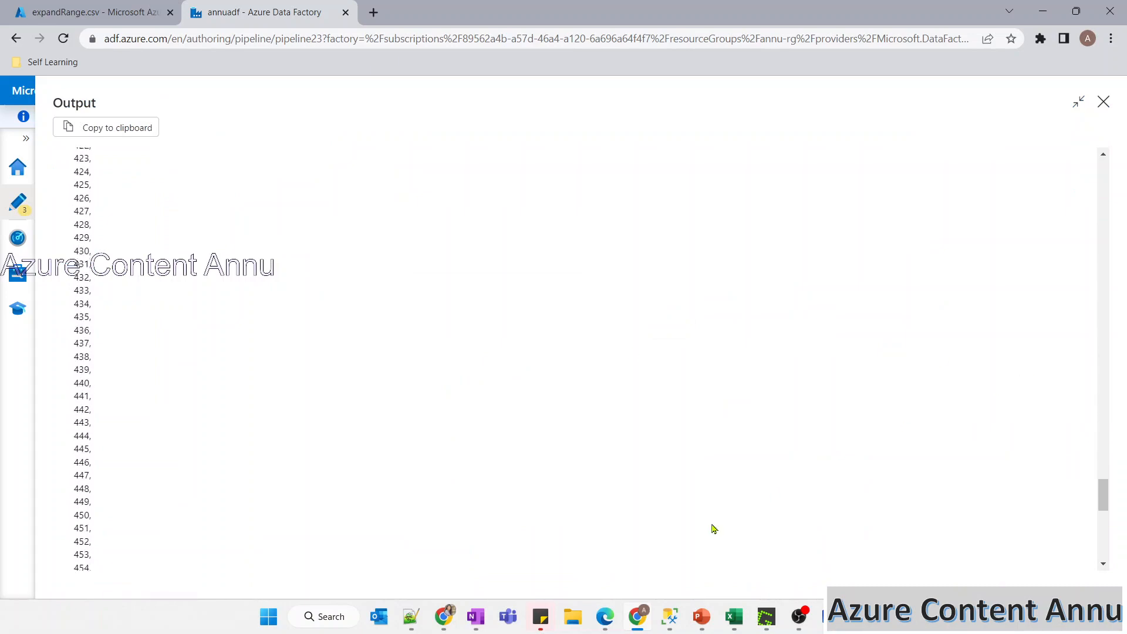
pyautogui.scroll(-10, 713, 528)
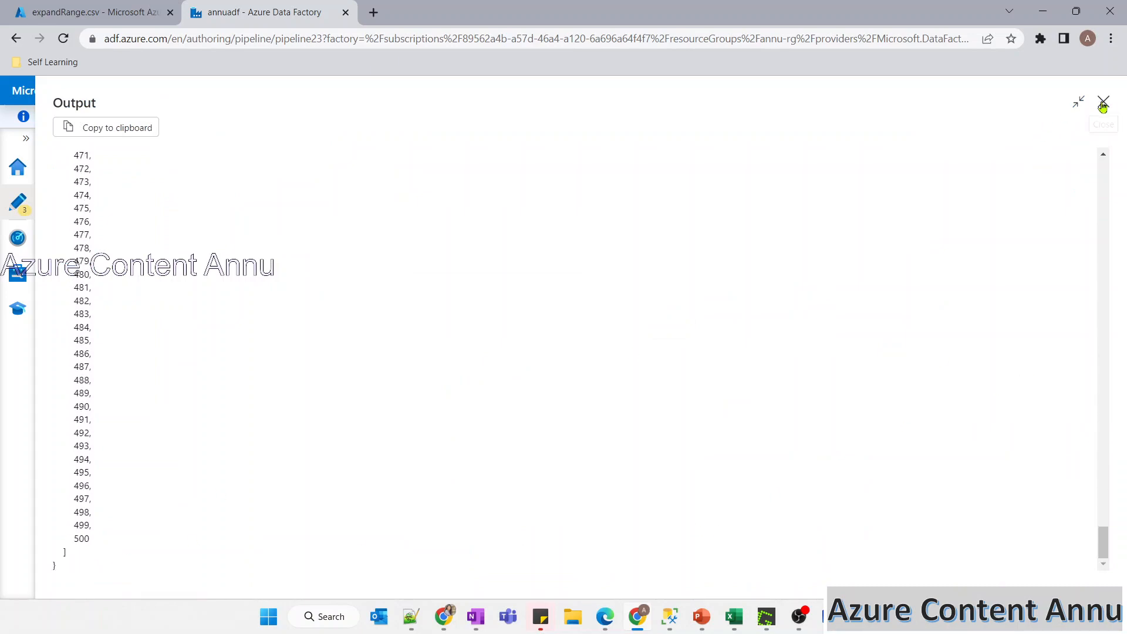
pyautogui.click(1102, 102)
# Open the fourth Set variable1 run's output enlarged, examine its complete integer array, and close it
pyautogui.click(559, 530)
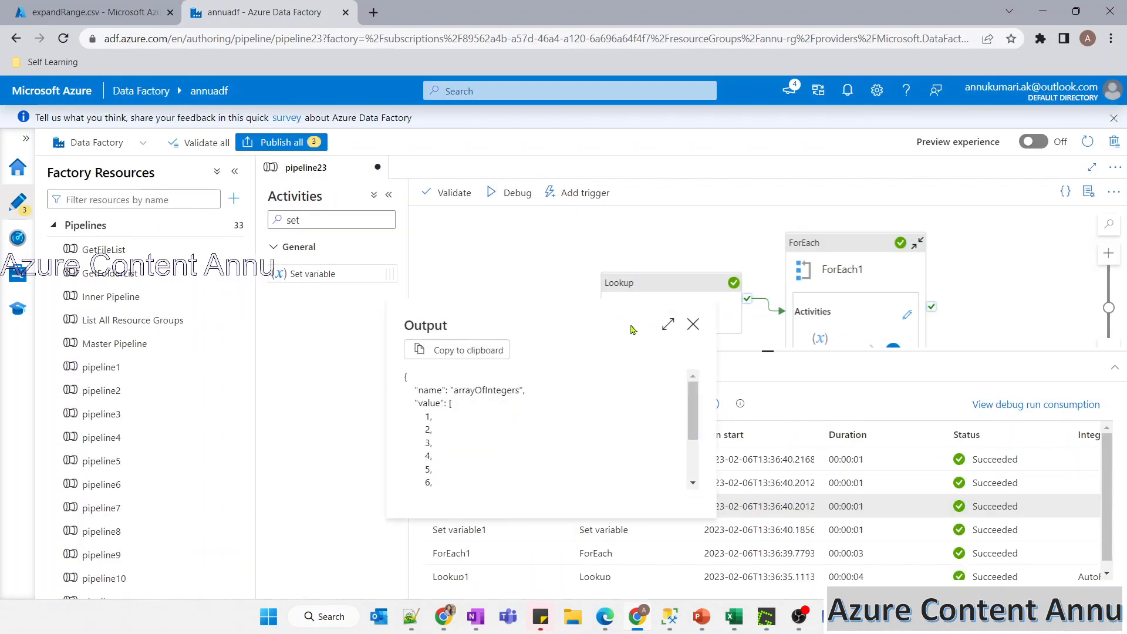
pyautogui.click(668, 327)
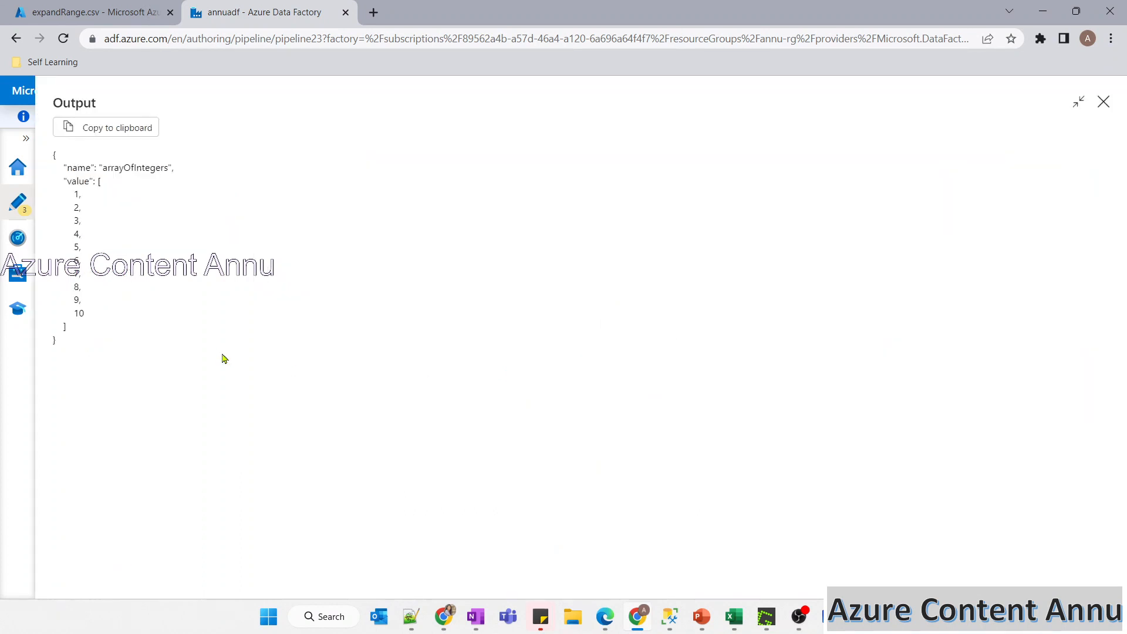
pyautogui.moveTo(71, 192); pyautogui.dragTo(86, 315)
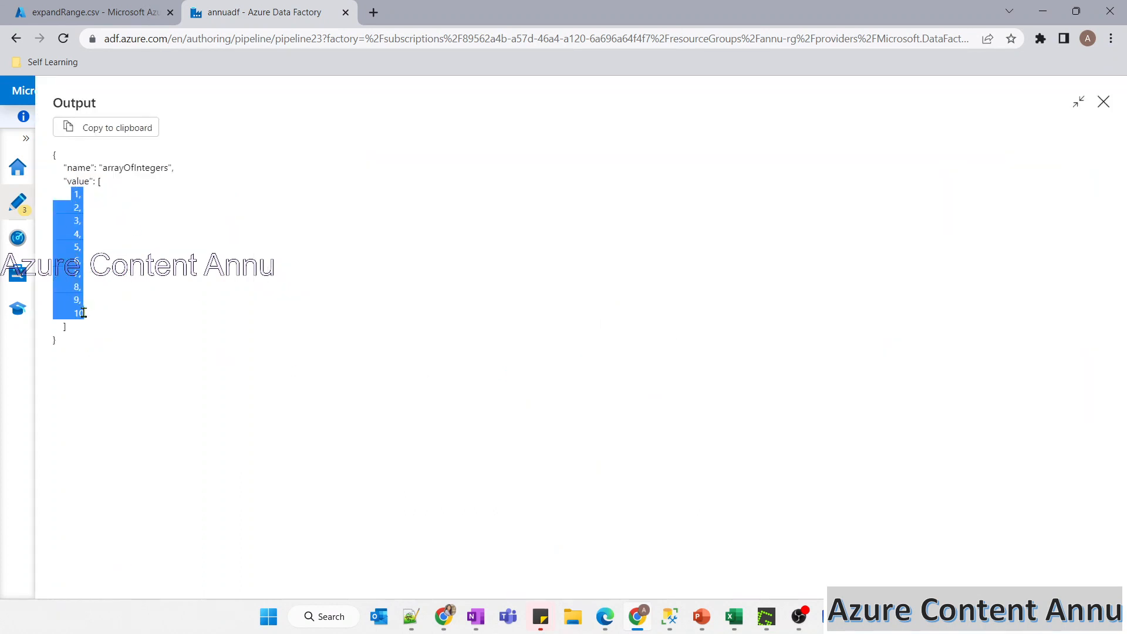
pyautogui.click(1102, 102)
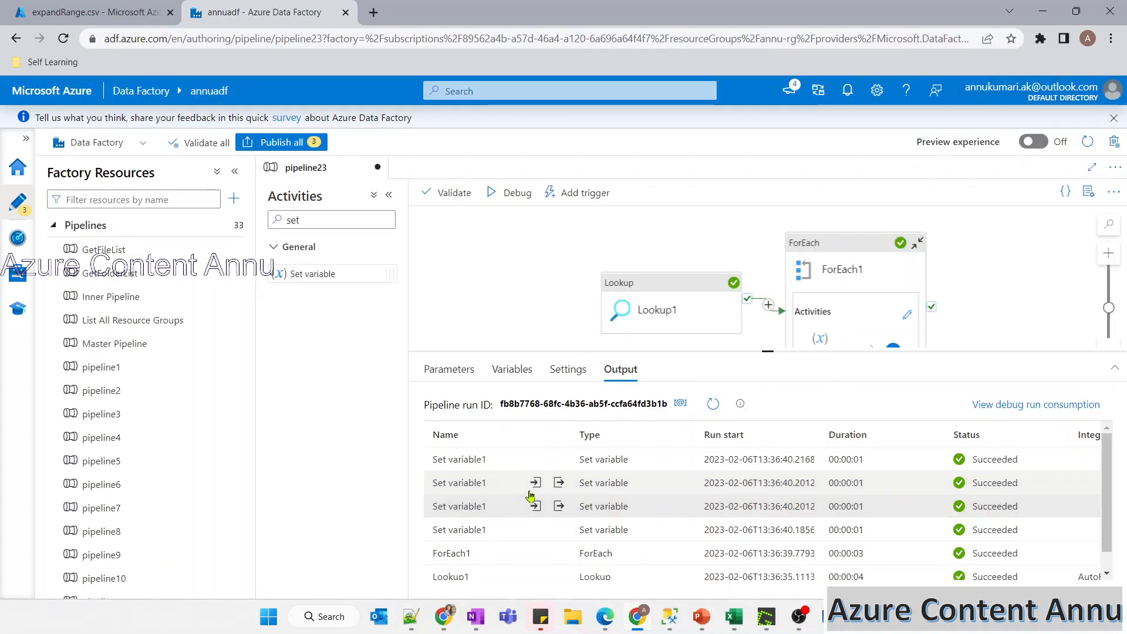
# Reopen the first Set variable1 run's output to review the start of its array, and dismiss it
pyautogui.click(559, 460)
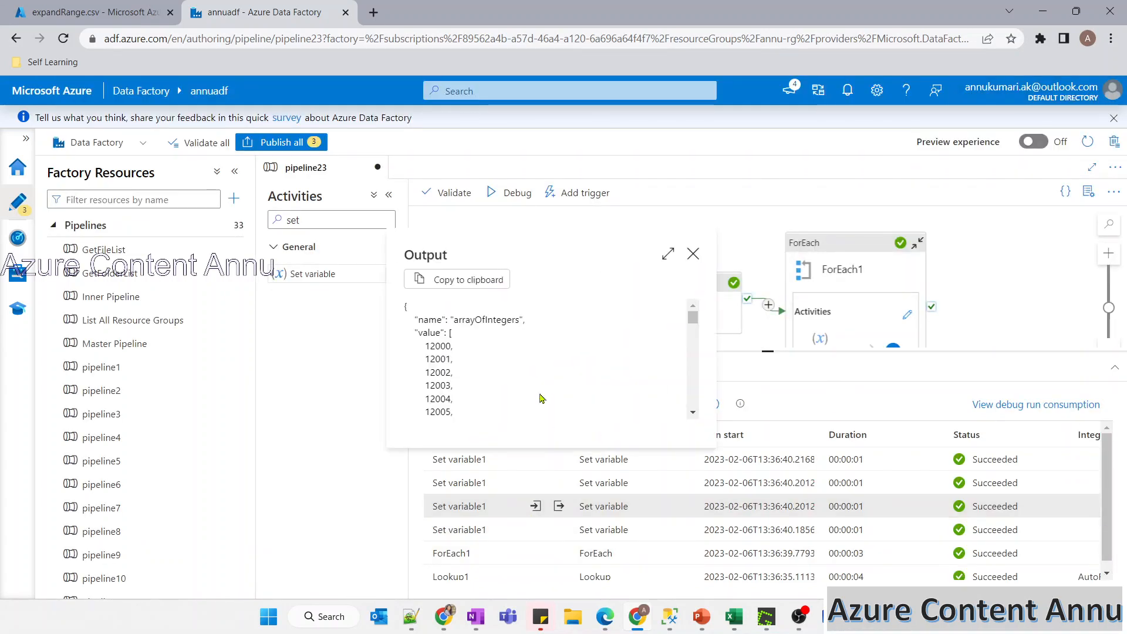
pyautogui.scroll(-1, 533, 401)
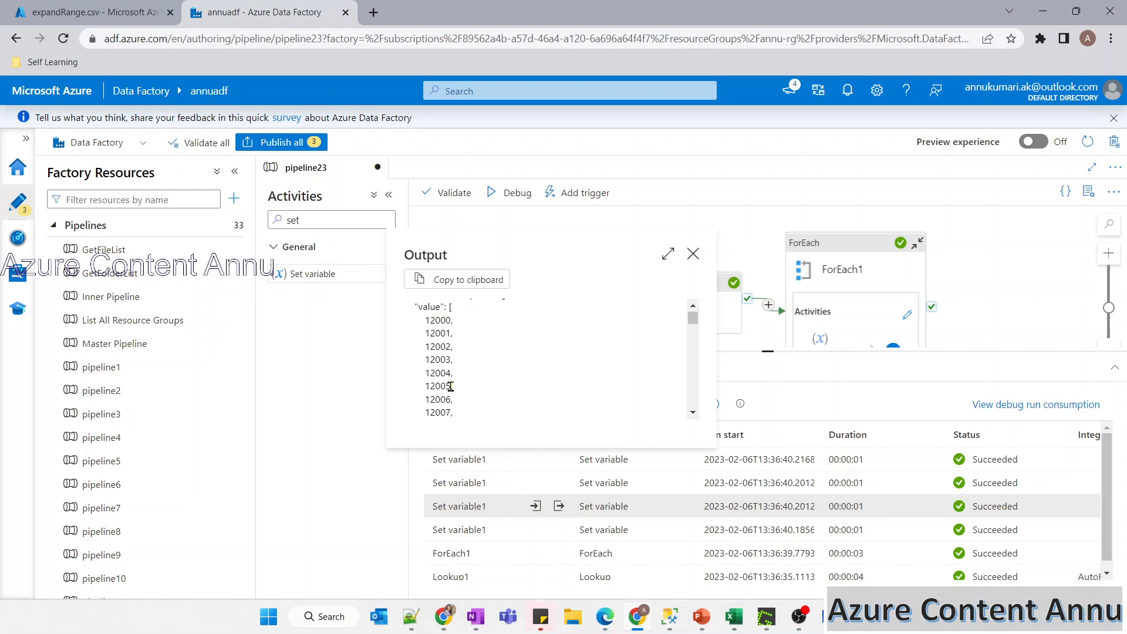
pyautogui.click(603, 531)
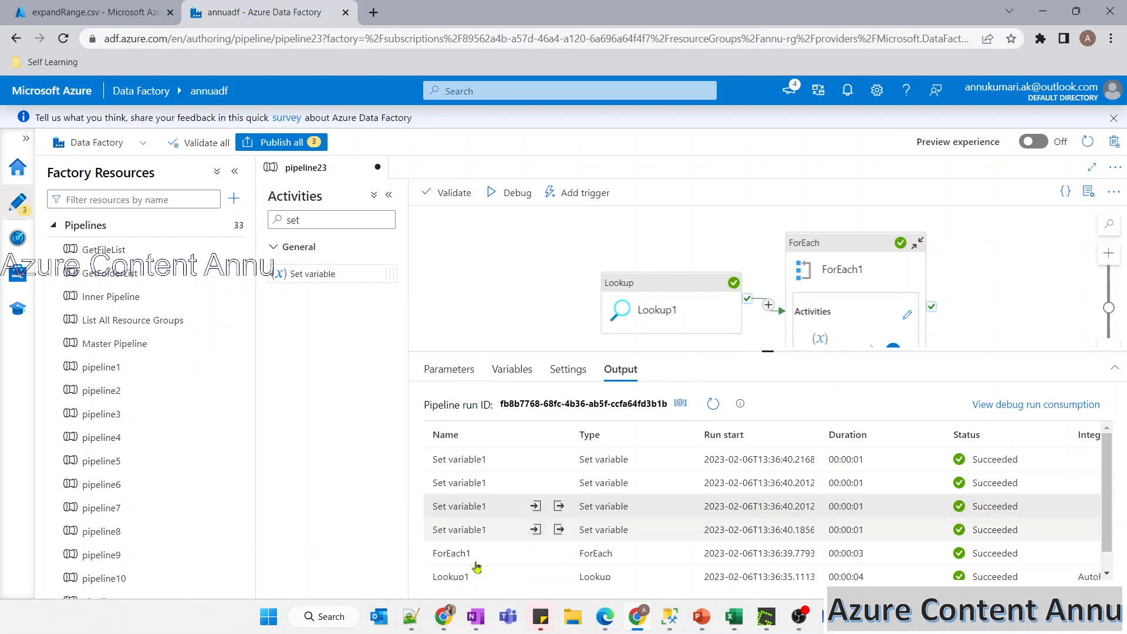
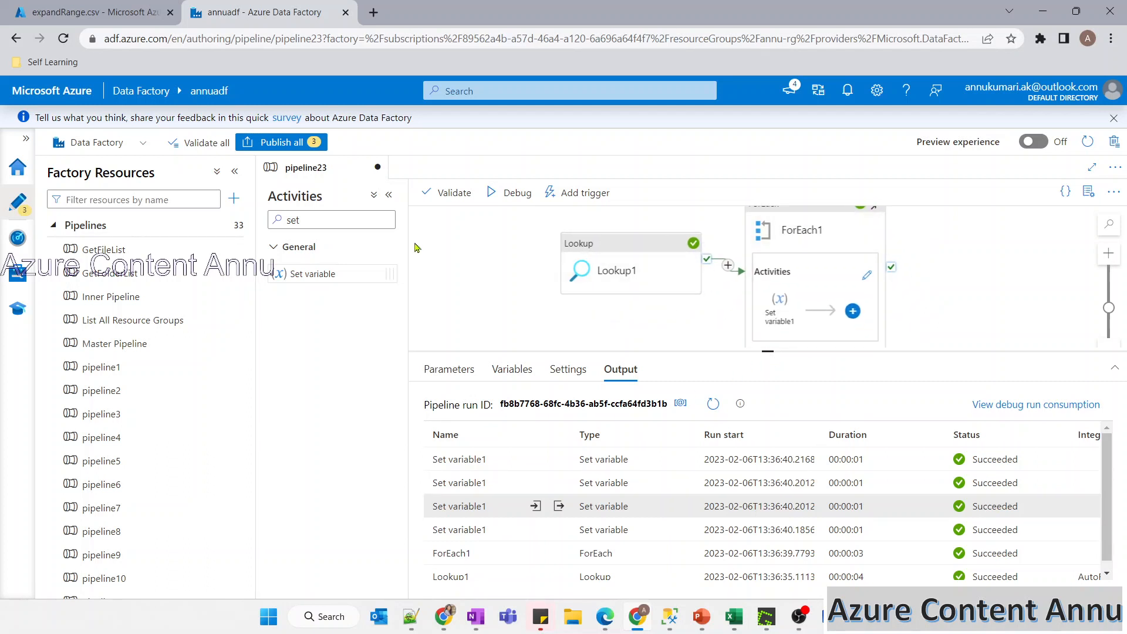
pyautogui.click(351, 219)
pyautogui.hotkey('ctrl', 'a')
pyautogui.press('BackSpace')
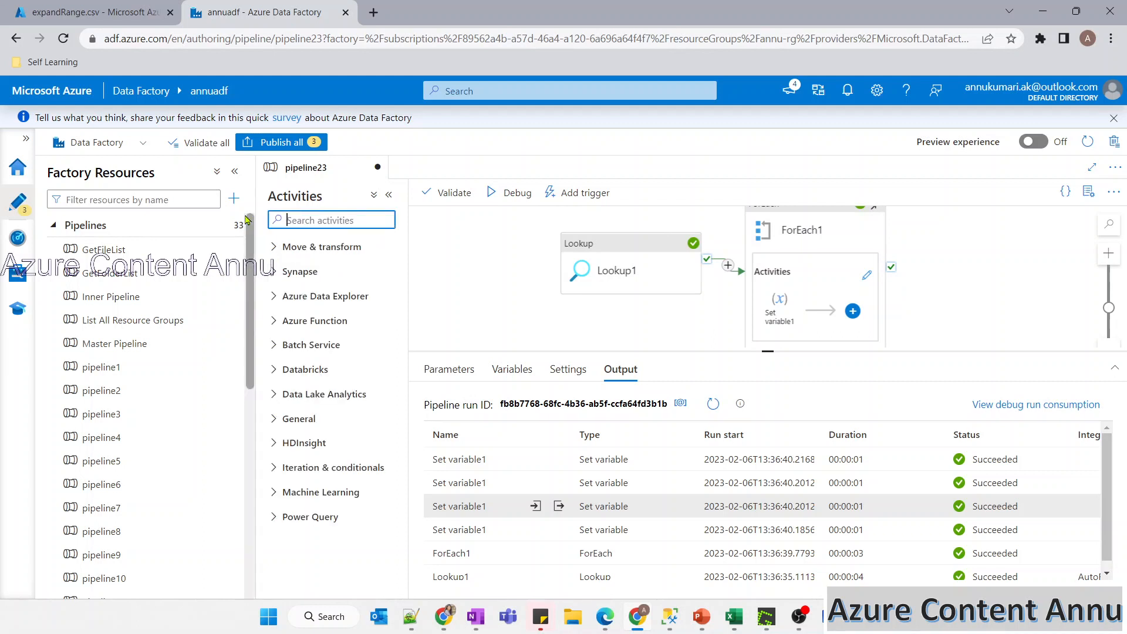
pyautogui.write('look')
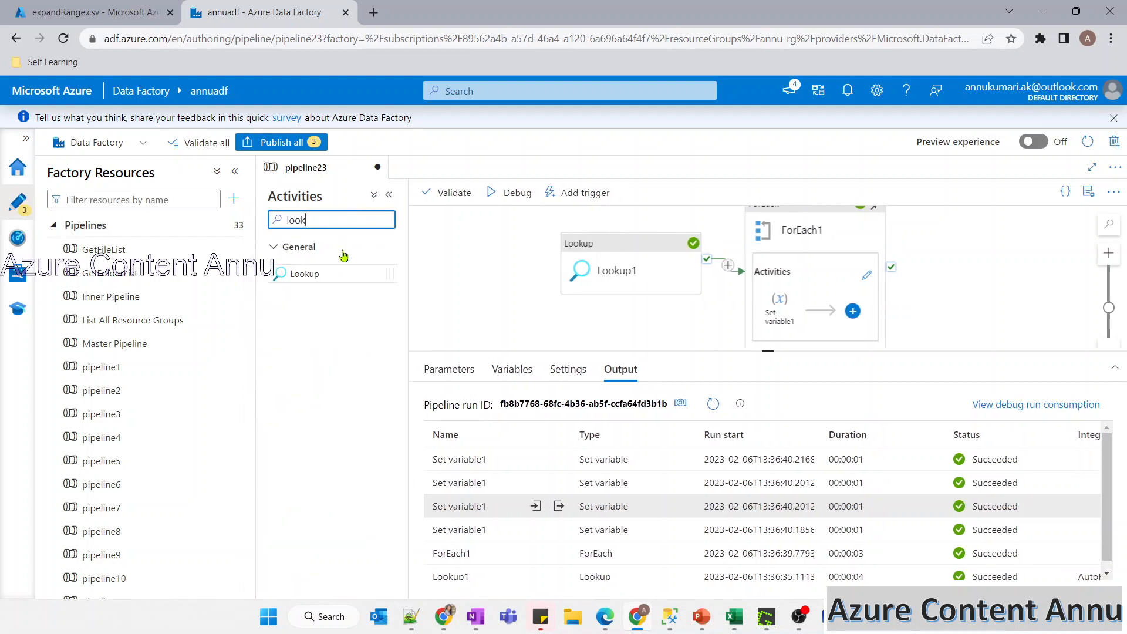
# Filter the activities by "scr" and place a Script activity on the canvas below Lookup1
pyautogui.hotkey('ctrl', 'a')
pyautogui.press('BackSpace')
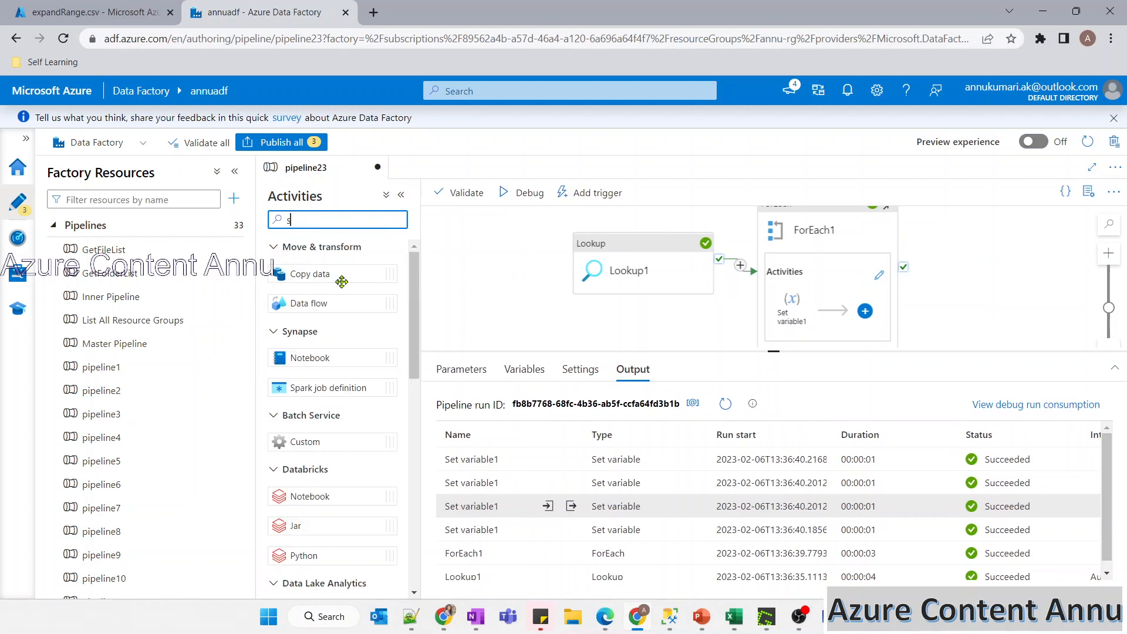
pyautogui.write('scr')
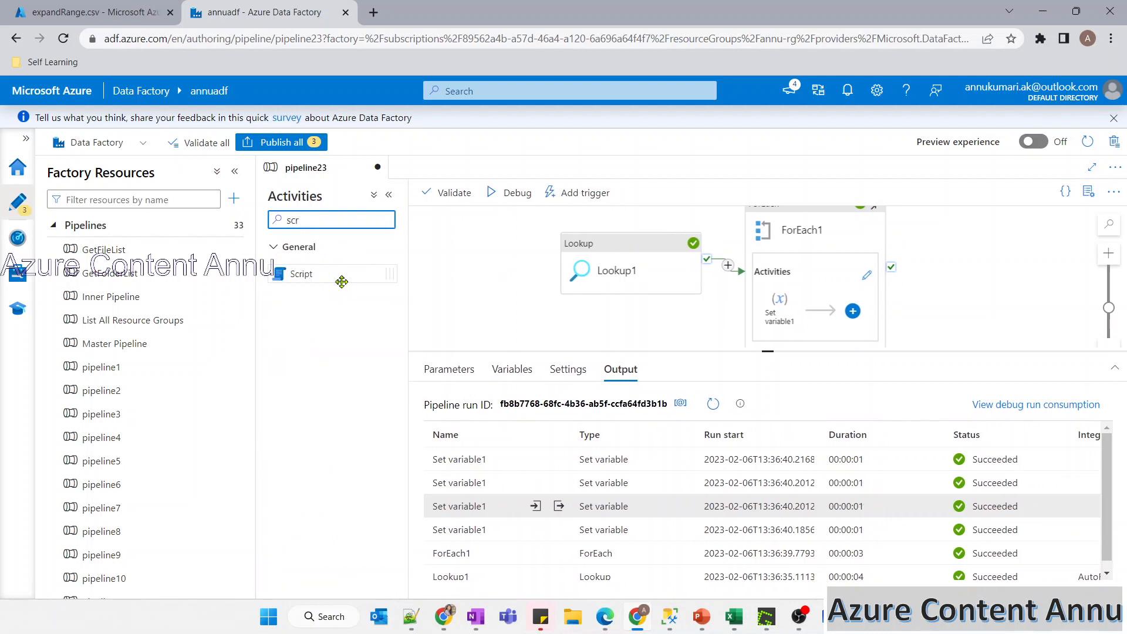
pyautogui.moveTo(341, 280); pyautogui.dragTo(651, 329)
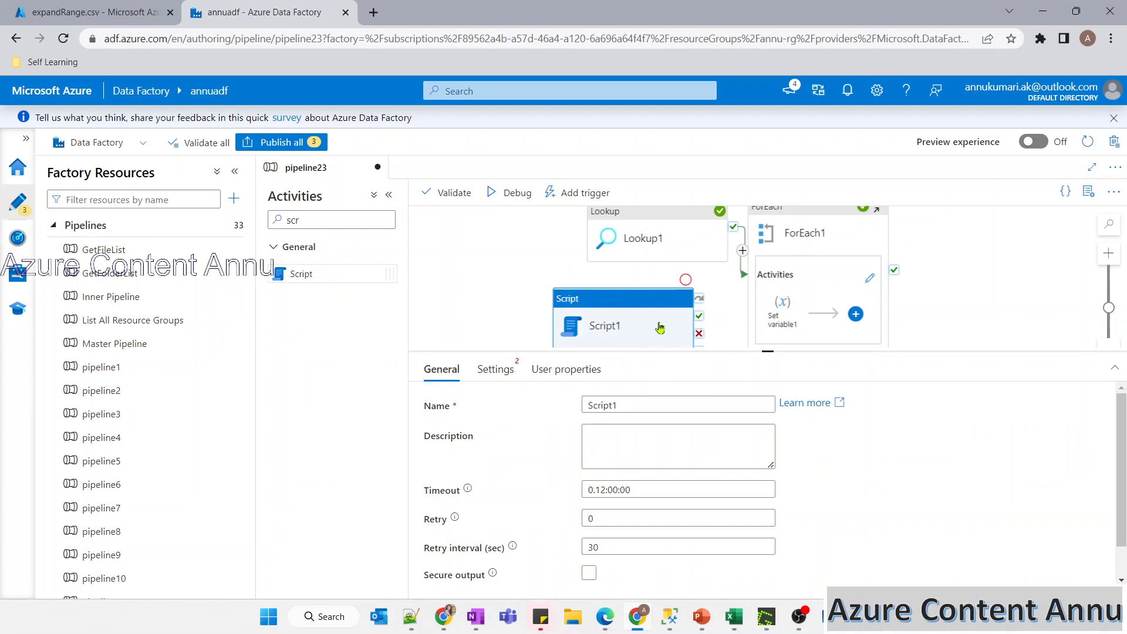
# Connect Script1's success output to the ForEach1 activity
pyautogui.moveTo(882, 247)
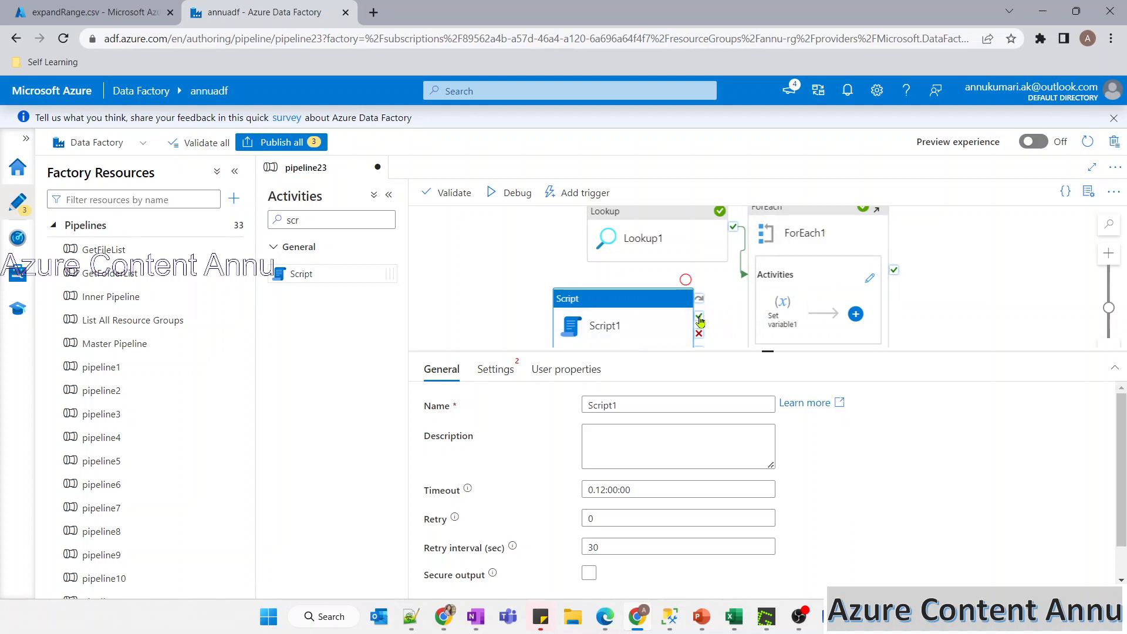
pyautogui.moveTo(700, 321); pyautogui.dragTo(786, 281)
pyautogui.click(634, 267)
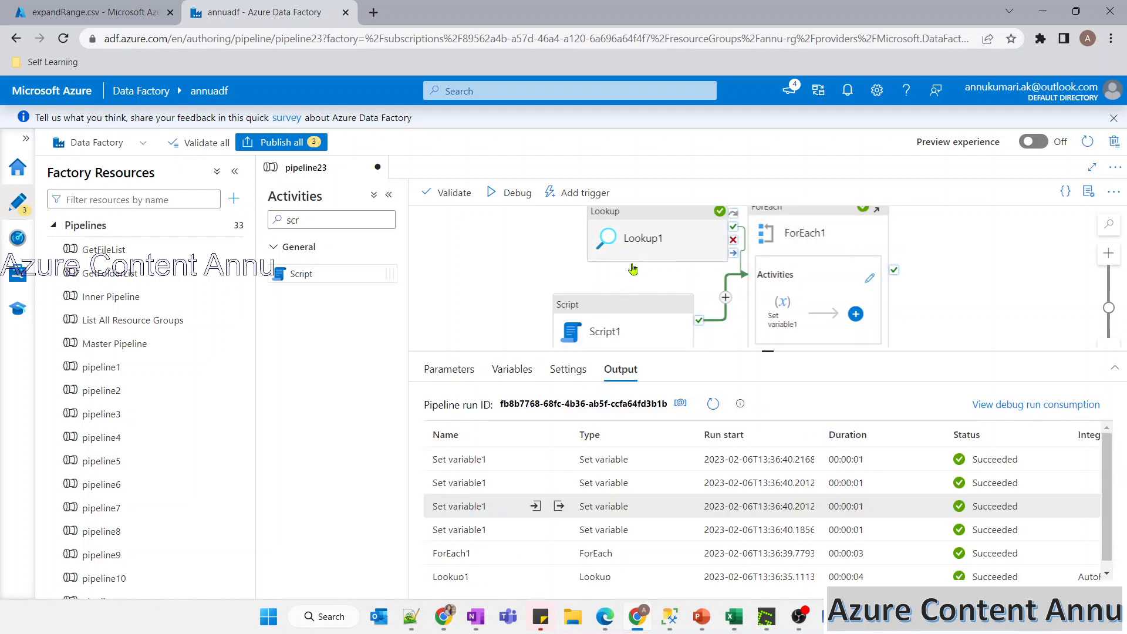
# Set the linked service of the Script1 activity to LS_AzureSql
pyautogui.hscroll(3, 634, 283)
pyautogui.click(595, 251)
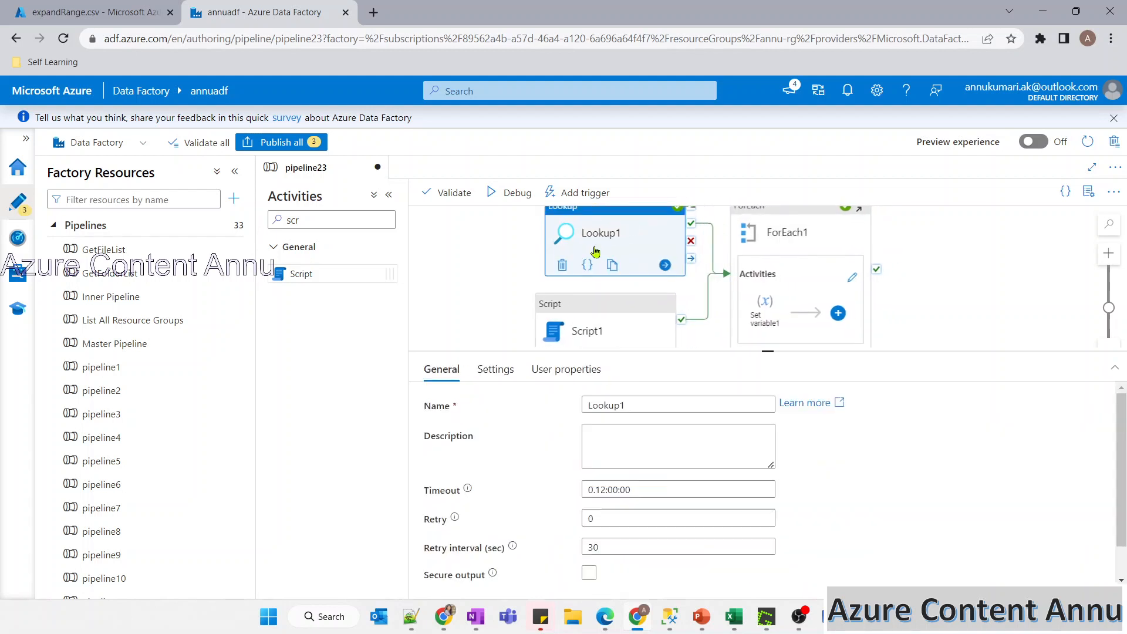
pyautogui.scroll(-1, 588, 337)
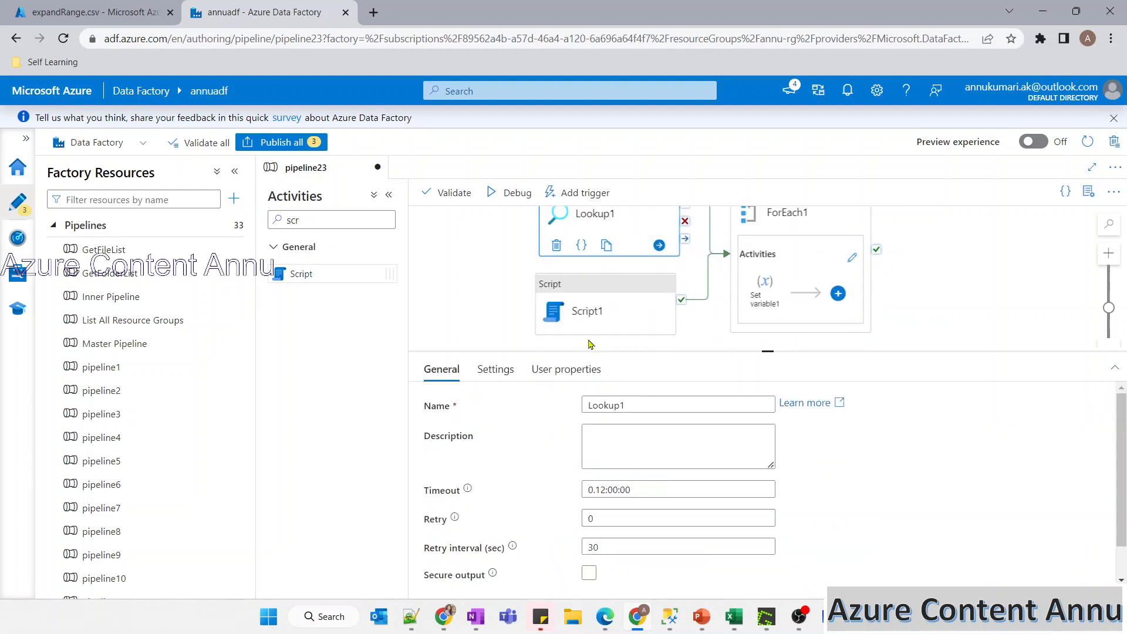
pyautogui.click(594, 307)
pyautogui.click(592, 406)
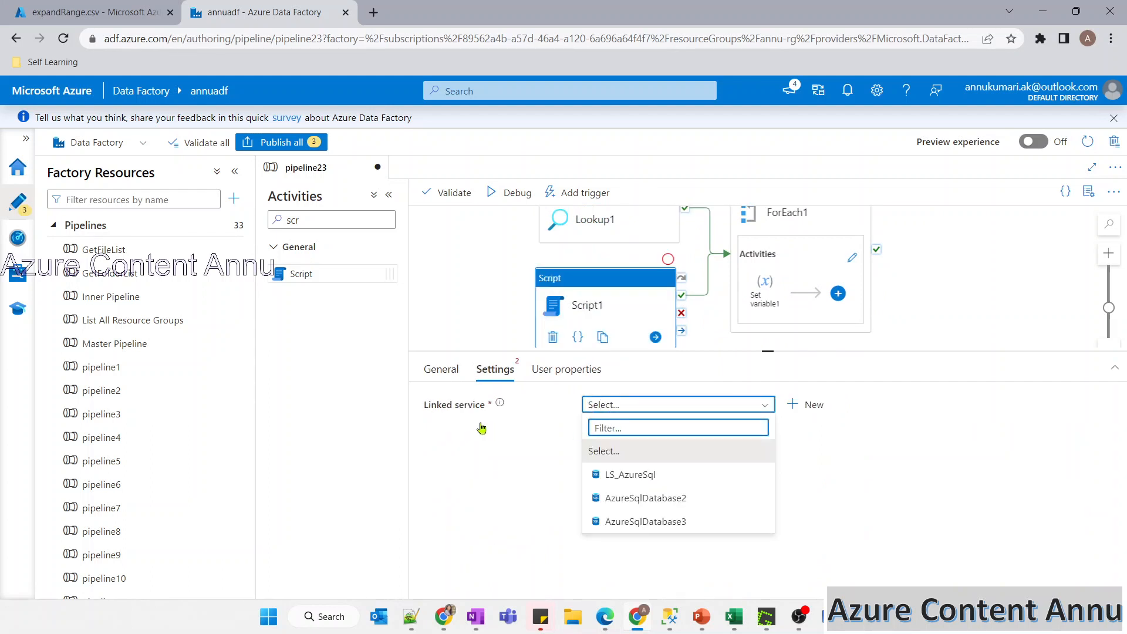
pyautogui.click(666, 474)
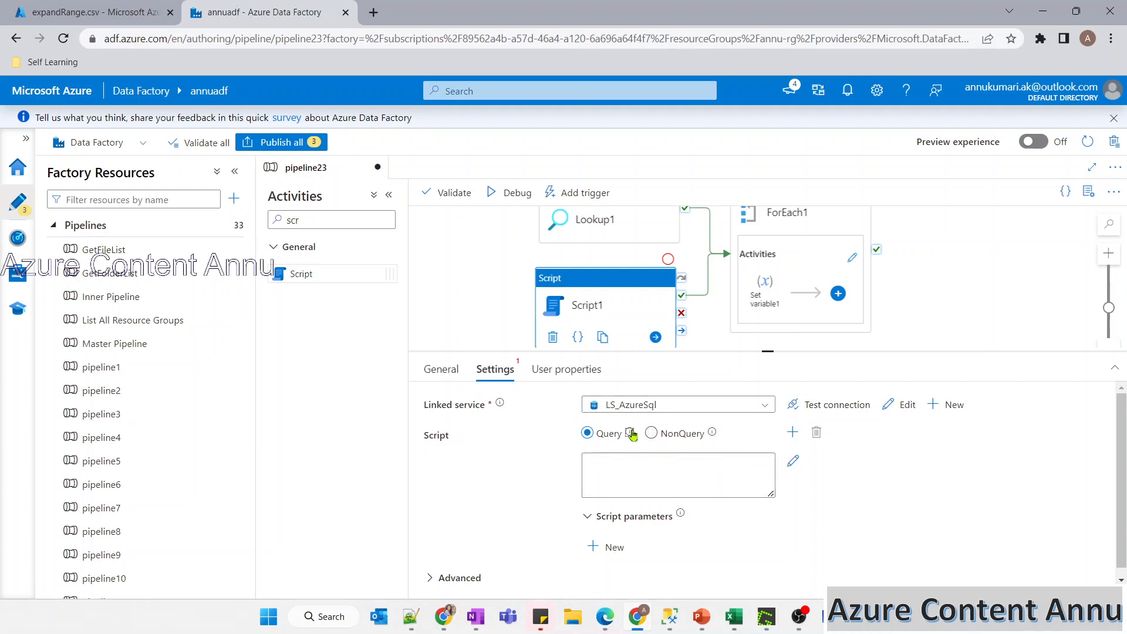
# Read the descriptions of the Query and NonQuery script types and set Script1's script type to NonQuery
pyautogui.moveTo(630, 433)
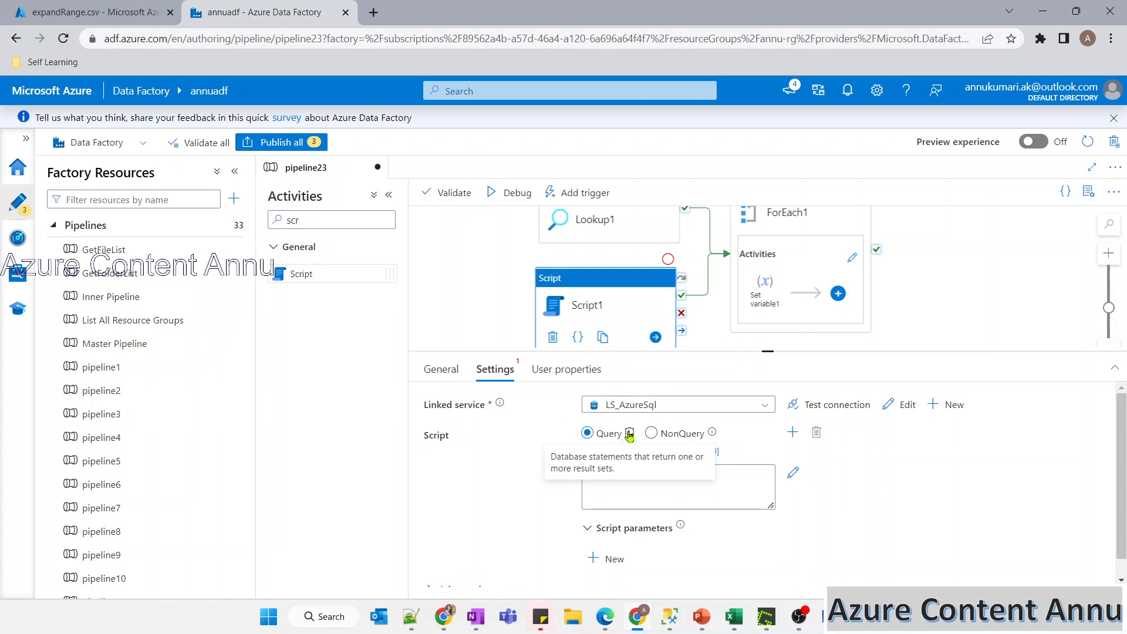
pyautogui.moveTo(711, 434)
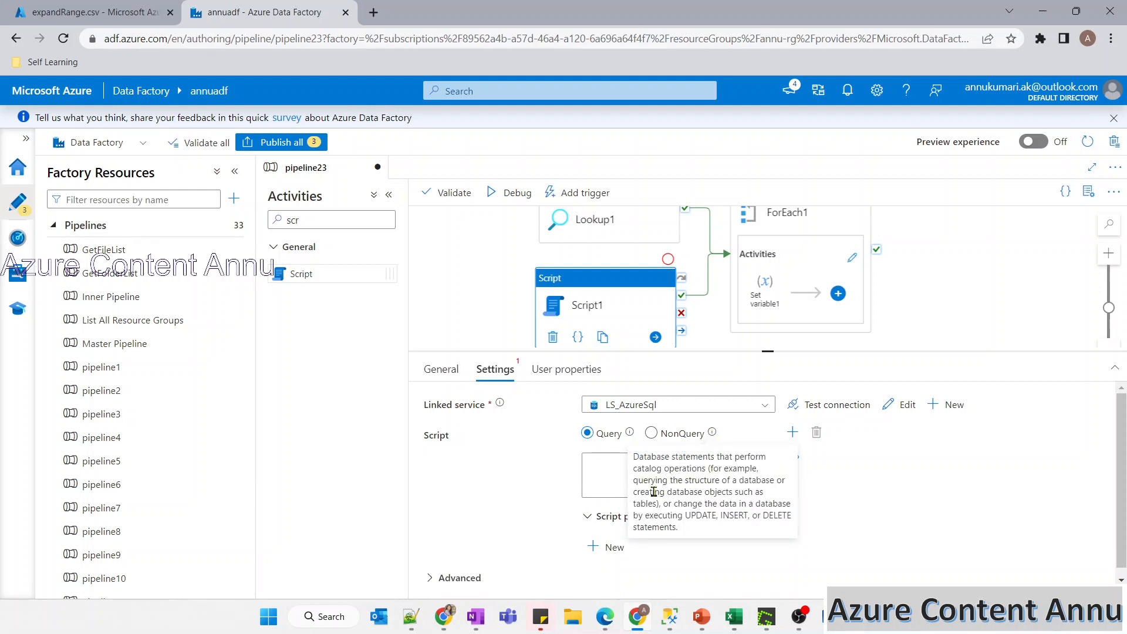
pyautogui.moveTo(653, 492); pyautogui.dragTo(759, 488)
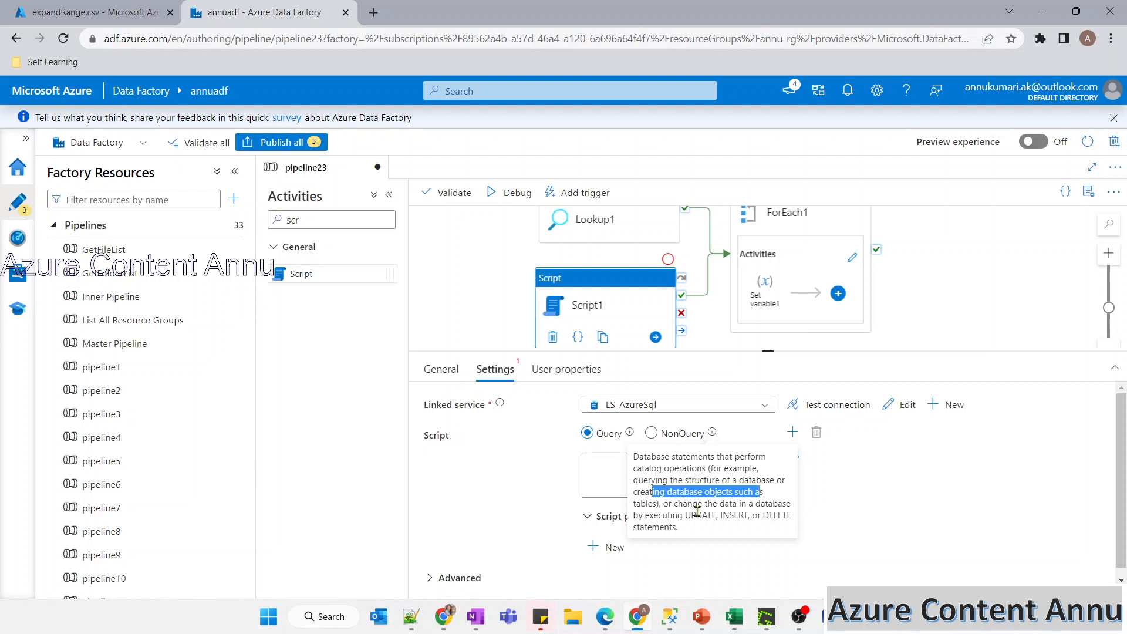
pyautogui.moveTo(685, 515); pyautogui.dragTo(798, 516)
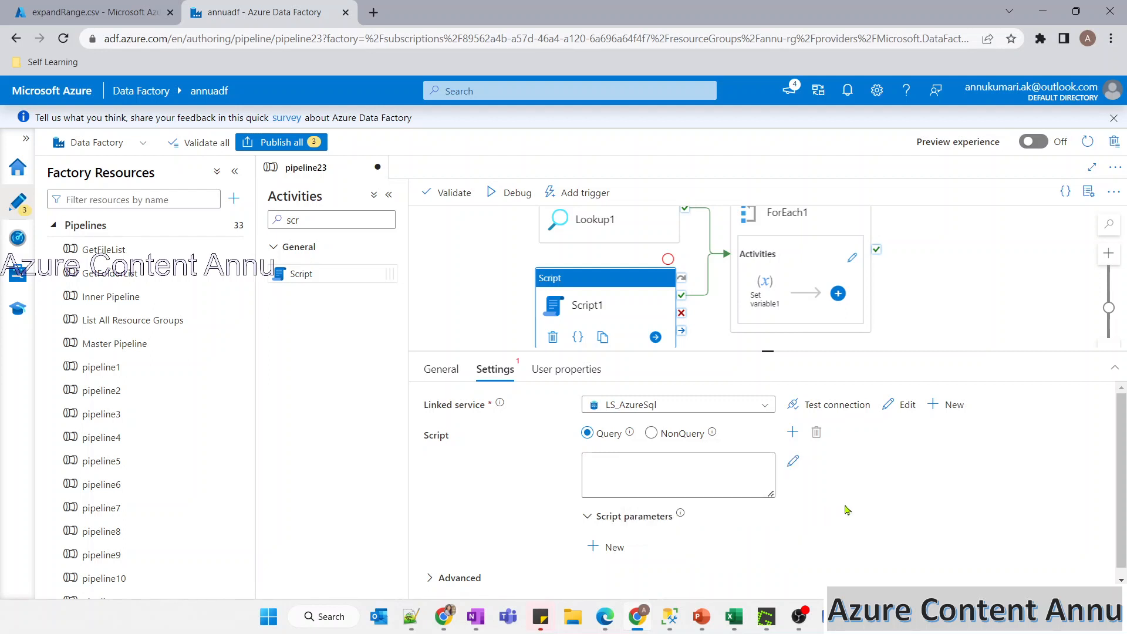
pyautogui.click(601, 433)
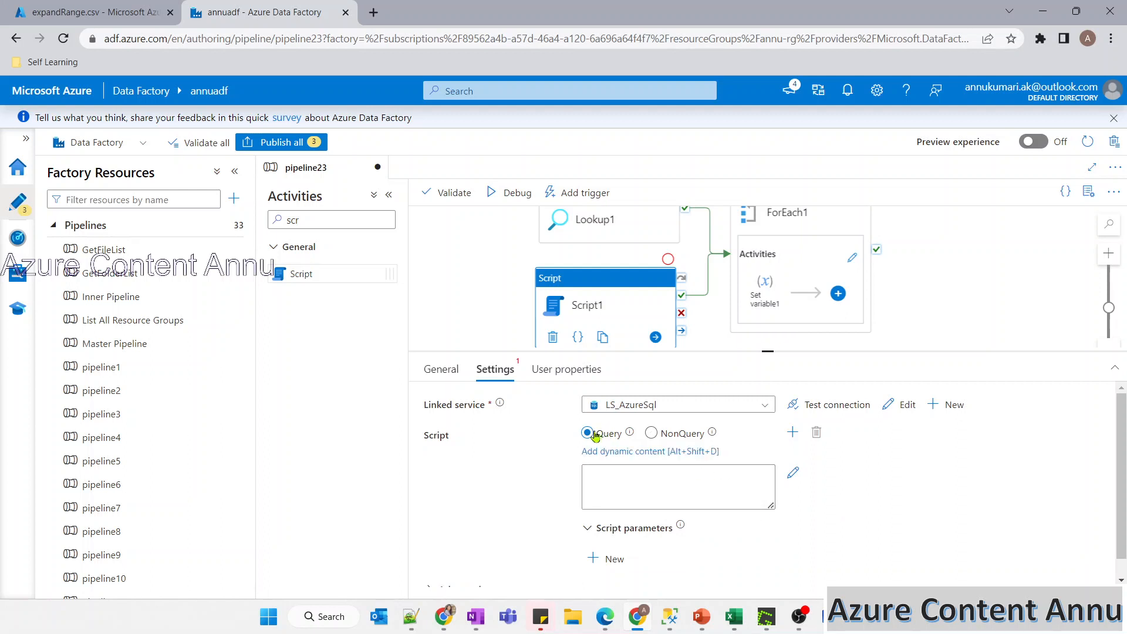
pyautogui.moveTo(626, 434)
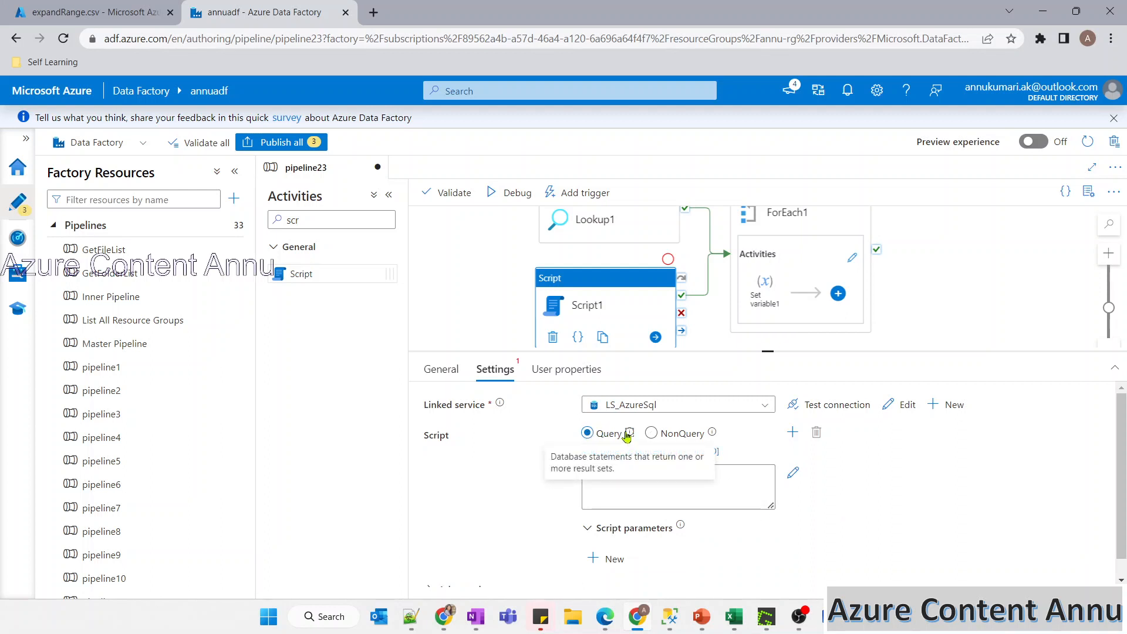
pyautogui.click(658, 435)
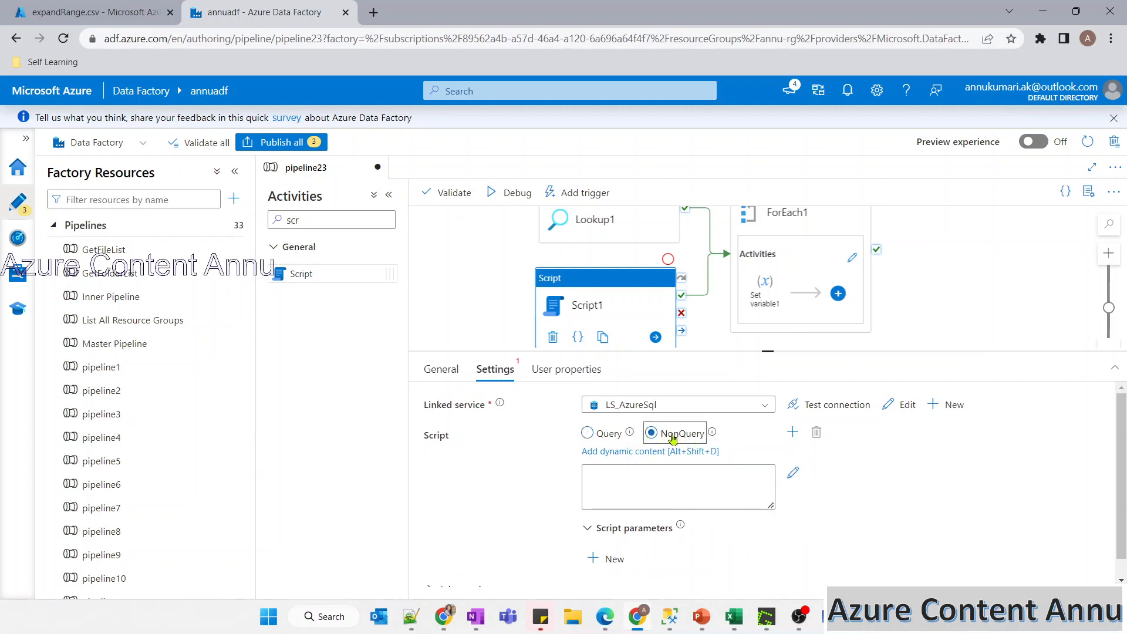
# Open the dynamic content editor for Script1's script and enter the condition If Object_id("dbo.ExpandRange") is null
pyautogui.click(623, 502)
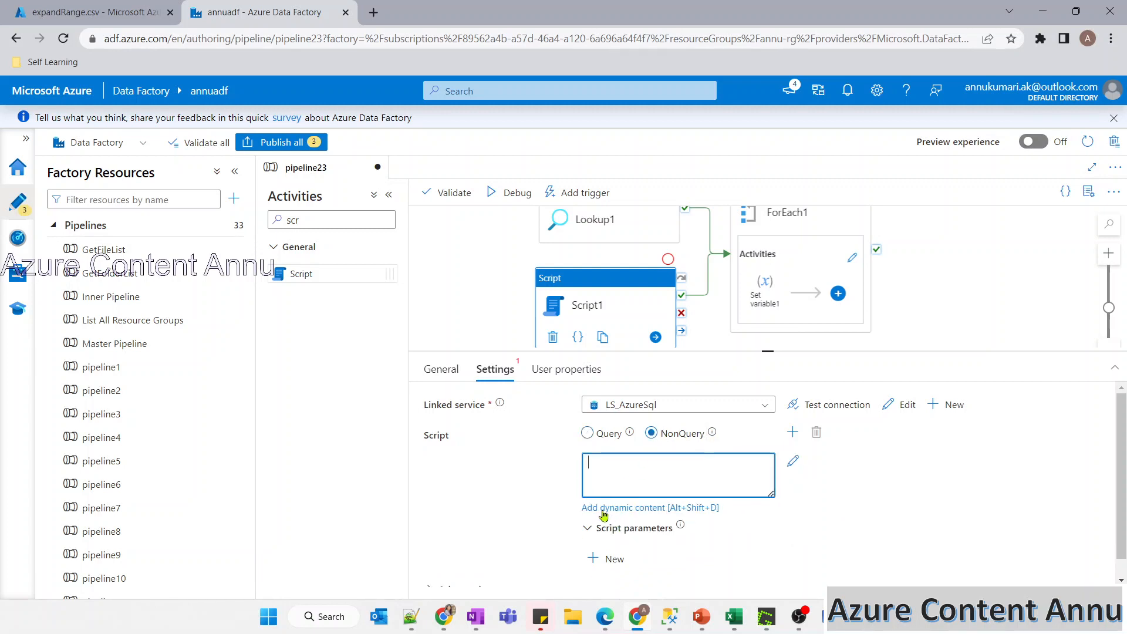
pyautogui.click(601, 510)
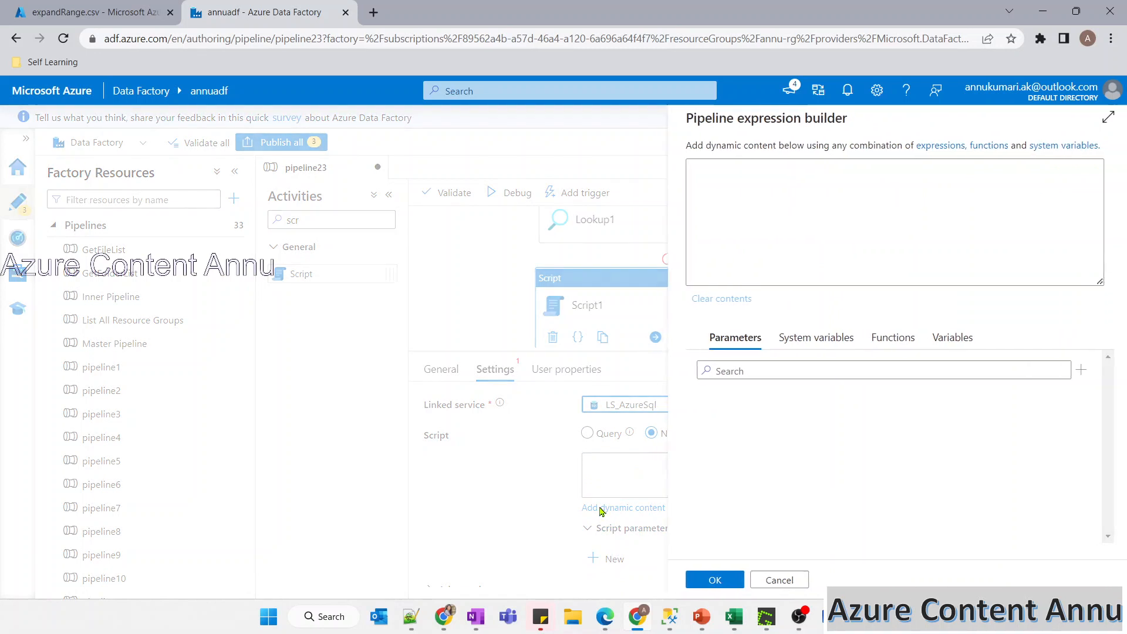
pyautogui.click(774, 235)
pyautogui.write('If')
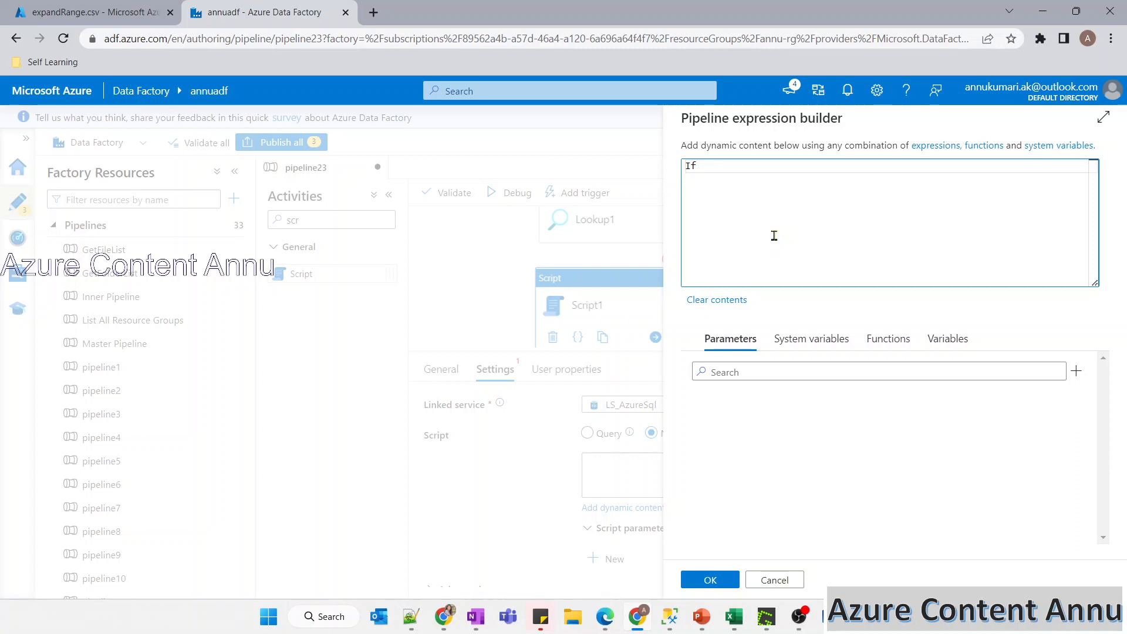
pyautogui.write('Obj')
pyautogui.write('ect_')
pyautogui.write('id(')
pyautogui.write('"')
pyautogui.write('dbo.Expan')
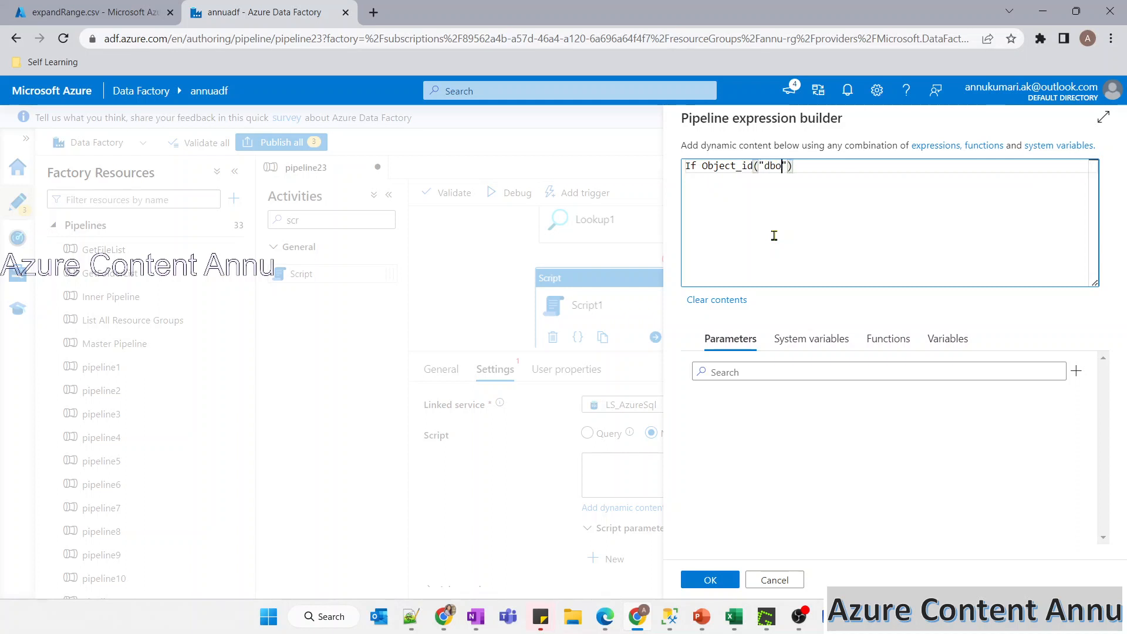
pyautogui.write('dRange')
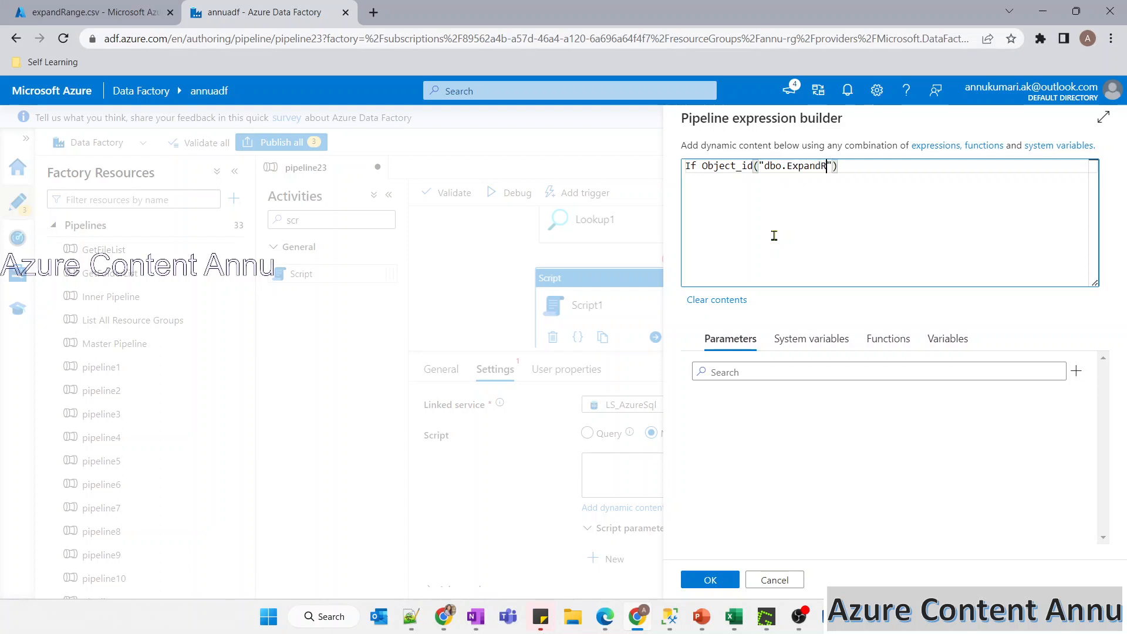
pyautogui.press('End')
pyautogui.write('is null C')
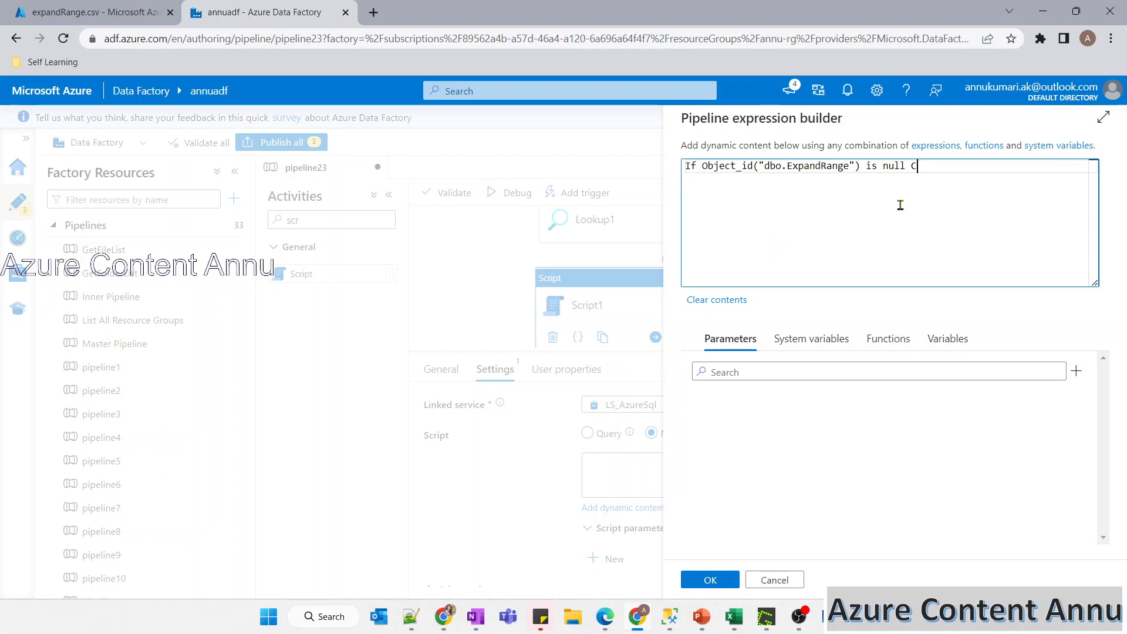
# Extend the script expression with Create table dbo.ExpandRange and an empty pair of parentheses for its columns
pyautogui.write('reate table')
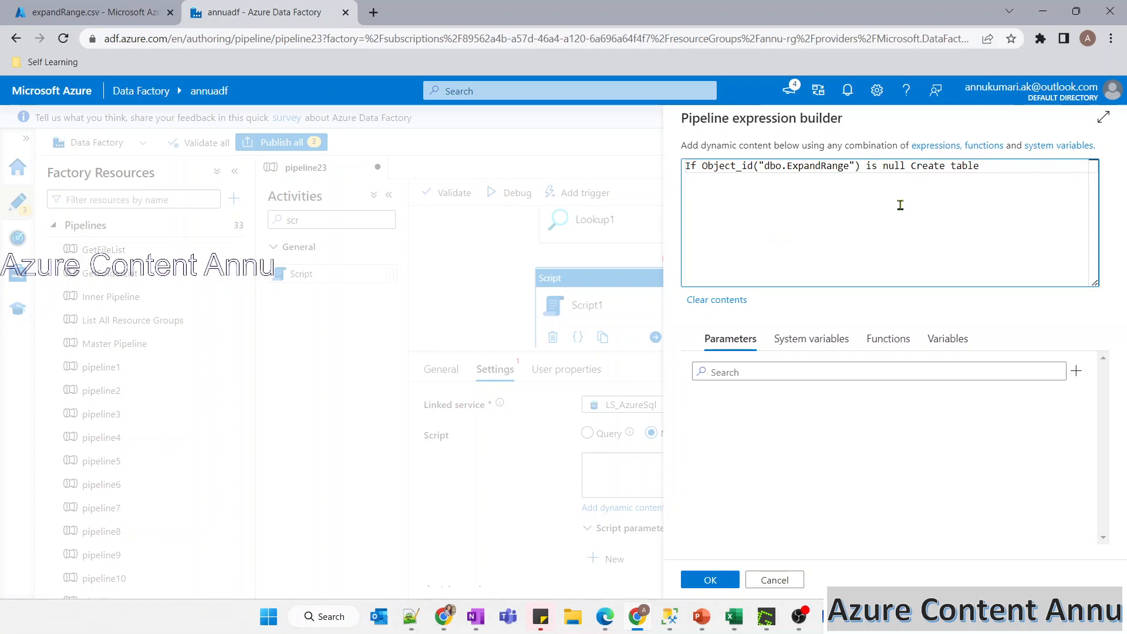
pyautogui.write(' dbo.Expa')
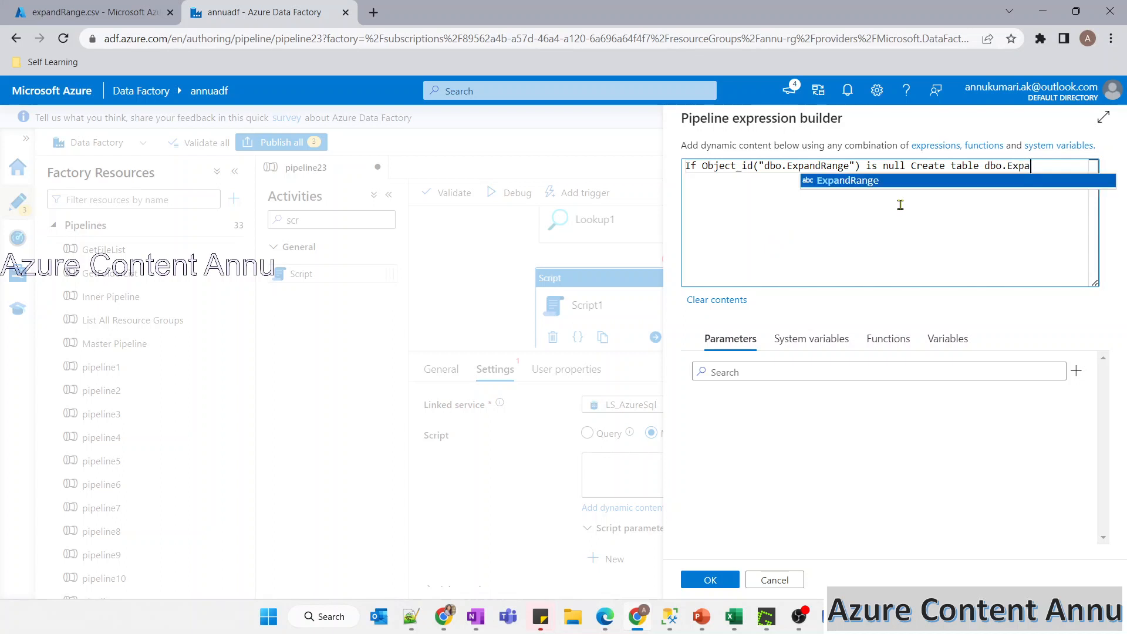
pyautogui.press('Return')
pyautogui.write('()')
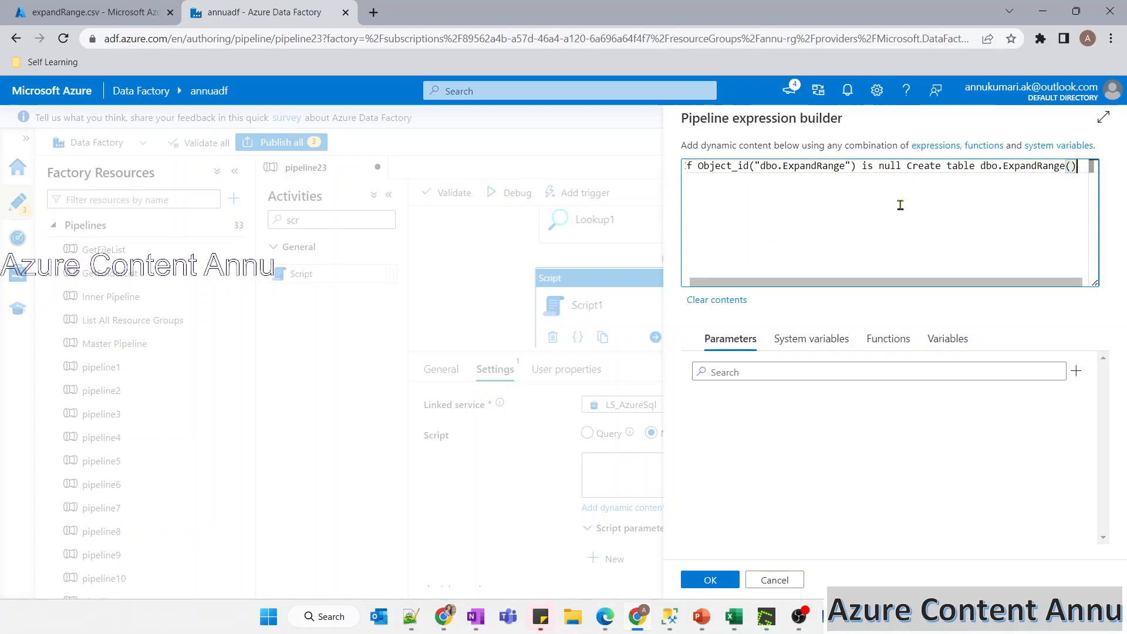
pyautogui.press('Left')
# Check the column names in expandRange.csv and add an OrderId int column to the Create table statement
pyautogui.click(121, 11)
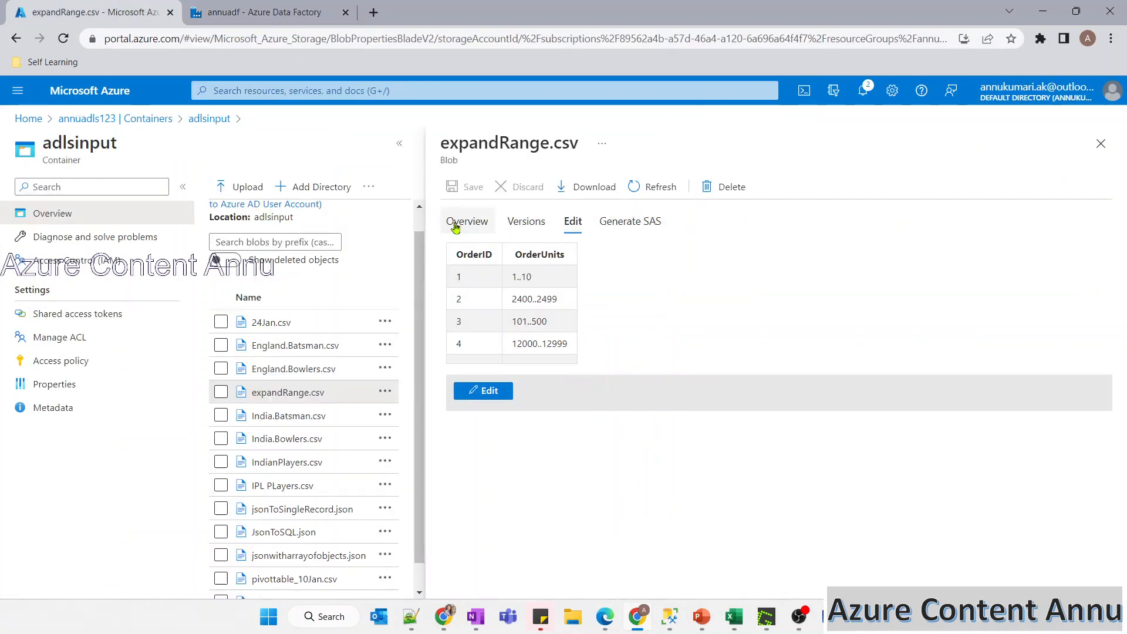
pyautogui.hotkey('ctrl', 'Tab')
pyautogui.write('OrderId')
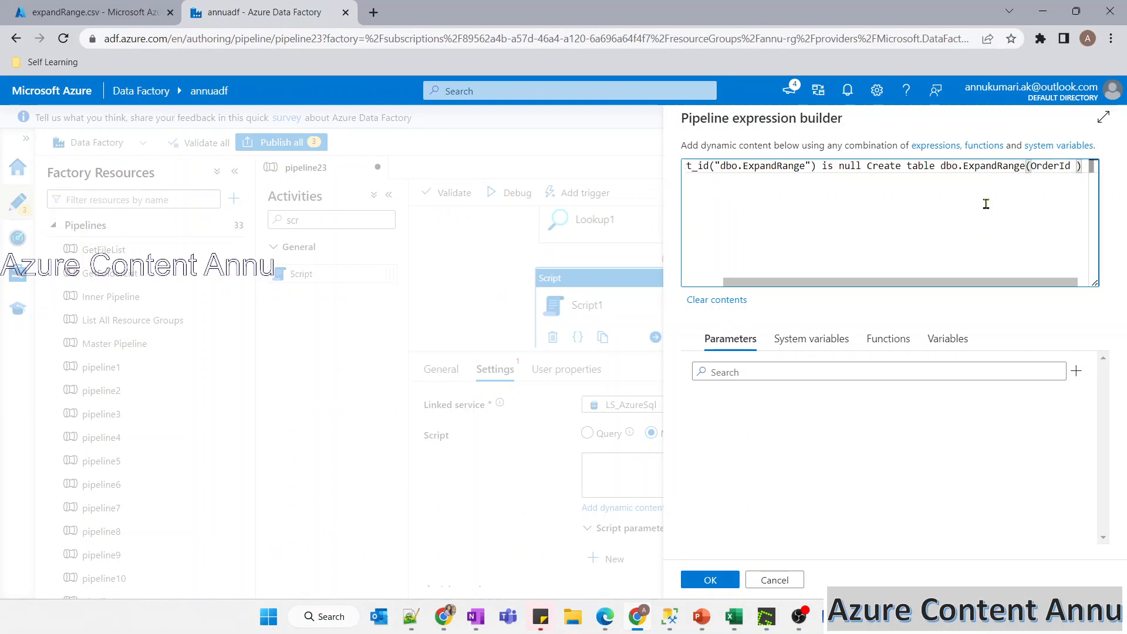
pyautogui.write(' int, ')
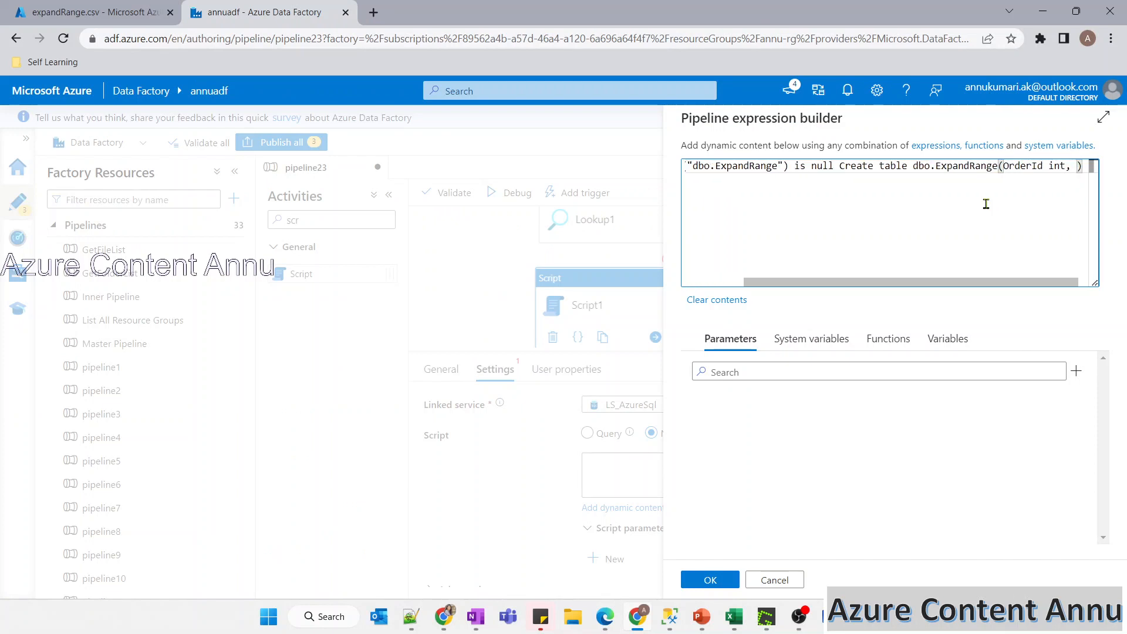
# Add an OrderUnits nvarchar(max) column to the Create table statement and save the expression as Script1's script
pyautogui.write('OrderUnit')
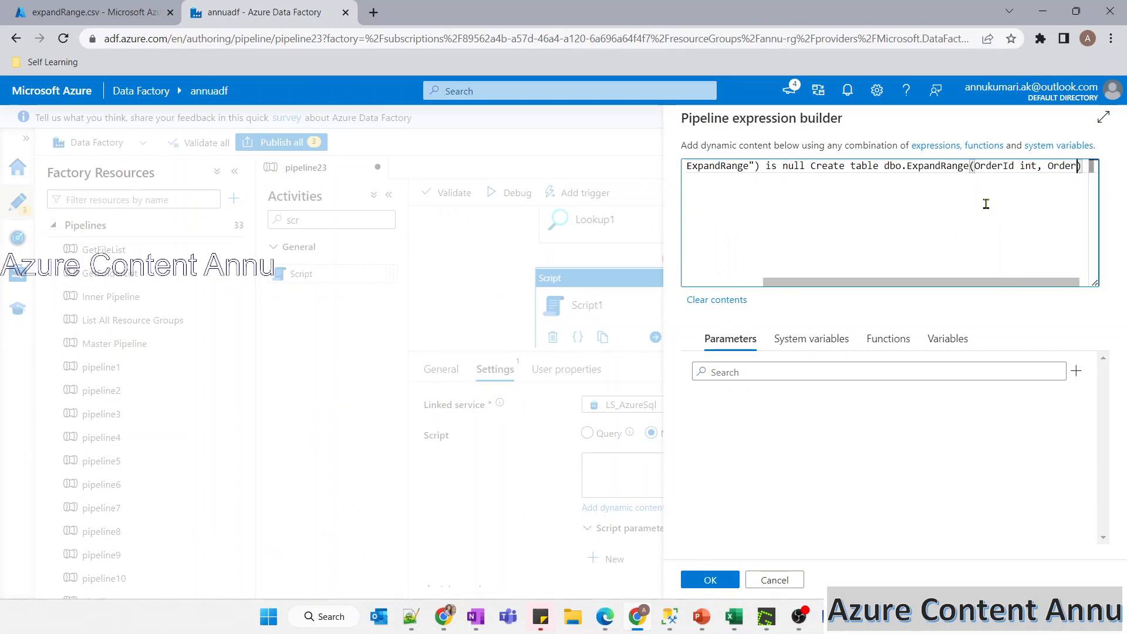
pyautogui.write('s')
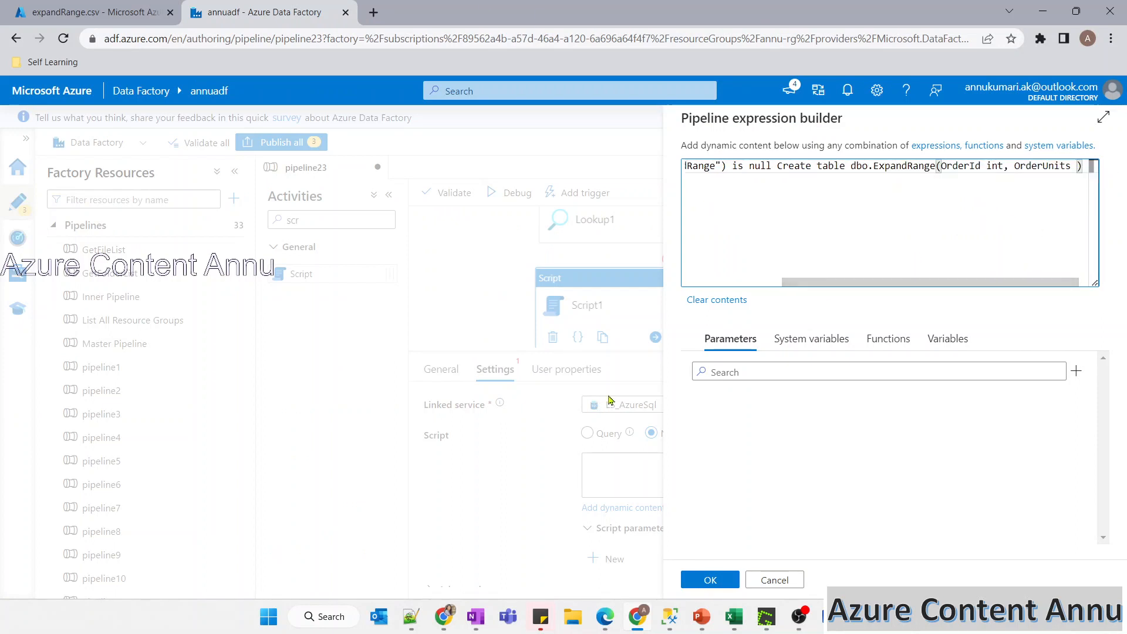
pyautogui.press('Right')
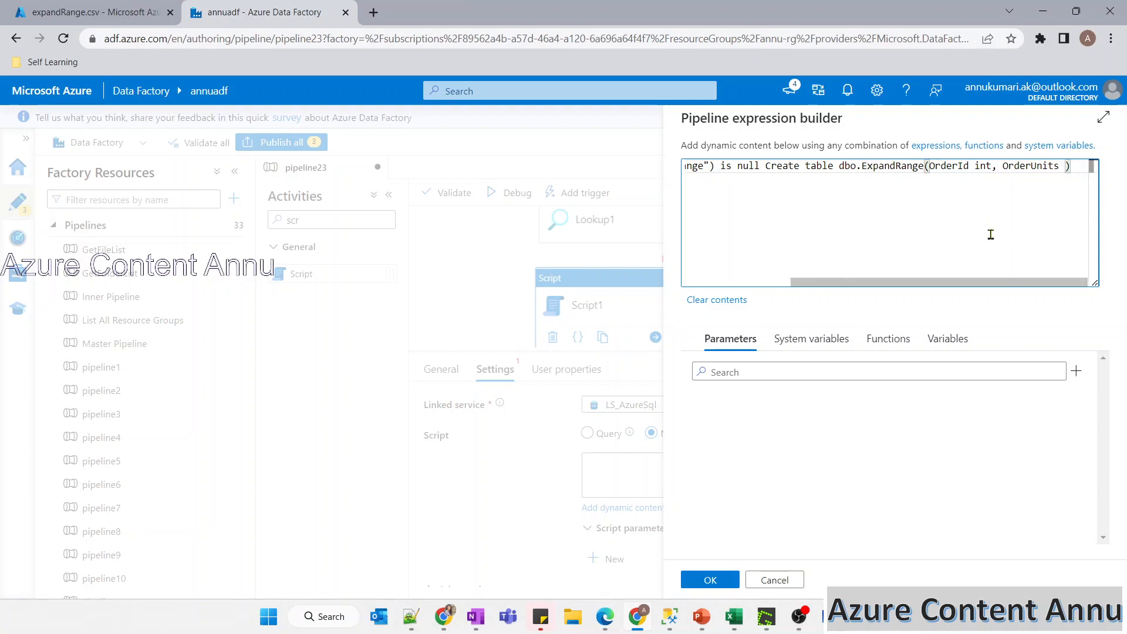
pyautogui.write('nvarchar(')
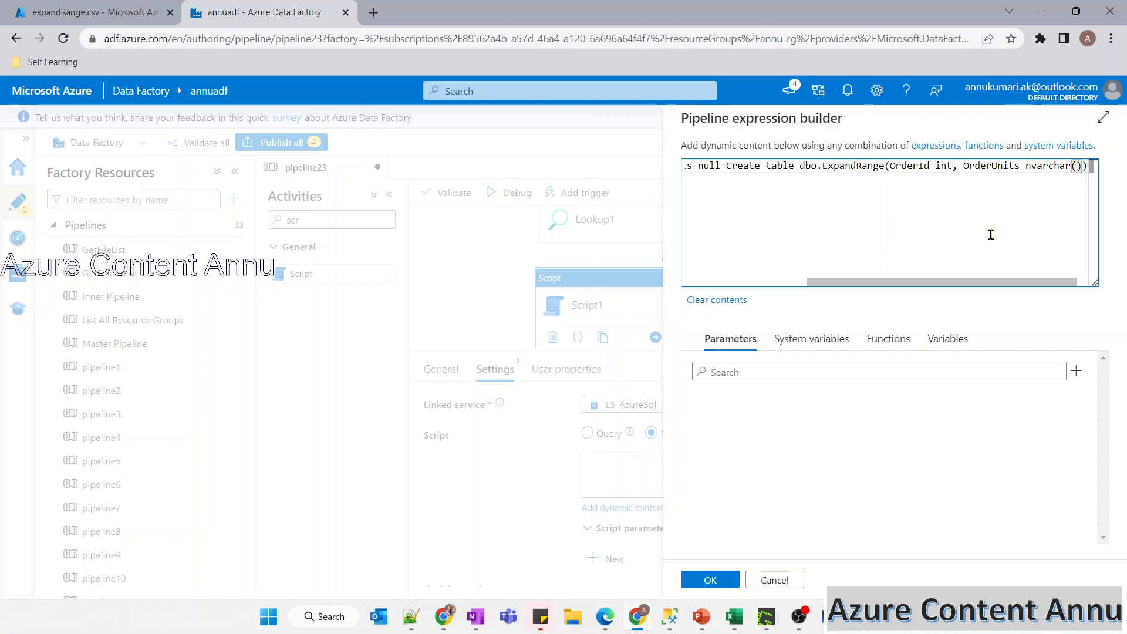
pyautogui.write('max')
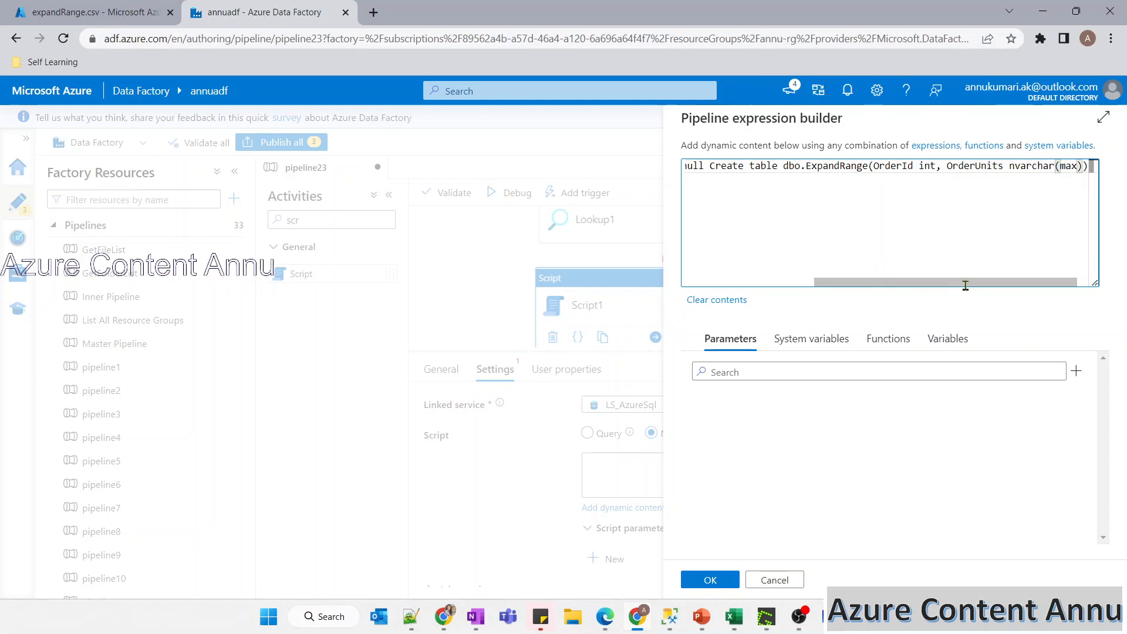
pyautogui.hscroll(-5, 878, 221)
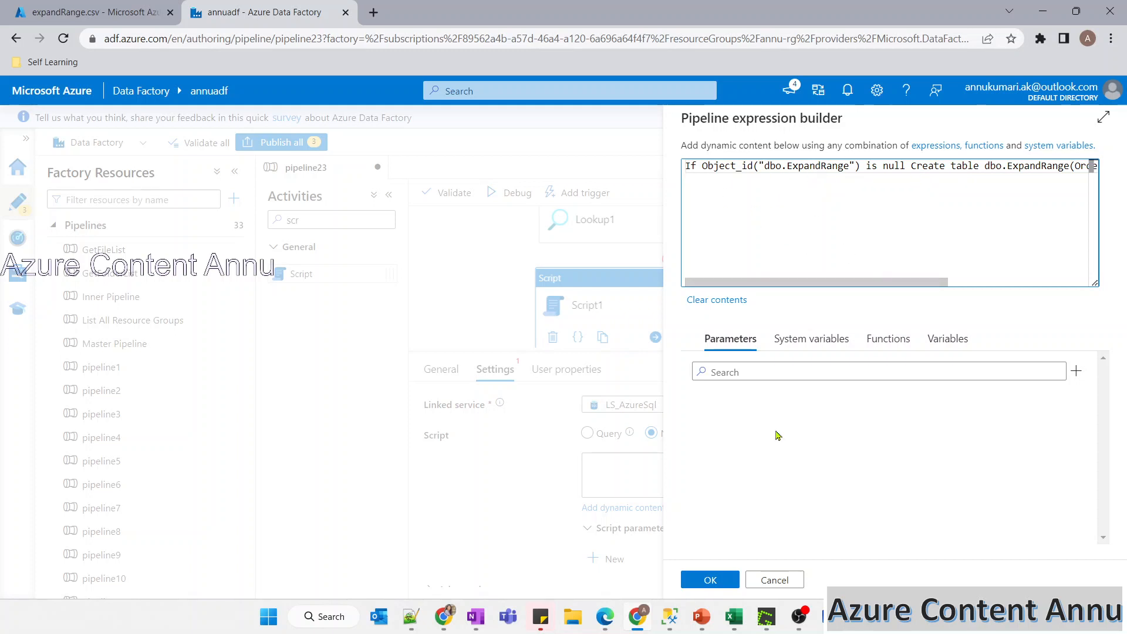
pyautogui.click(703, 580)
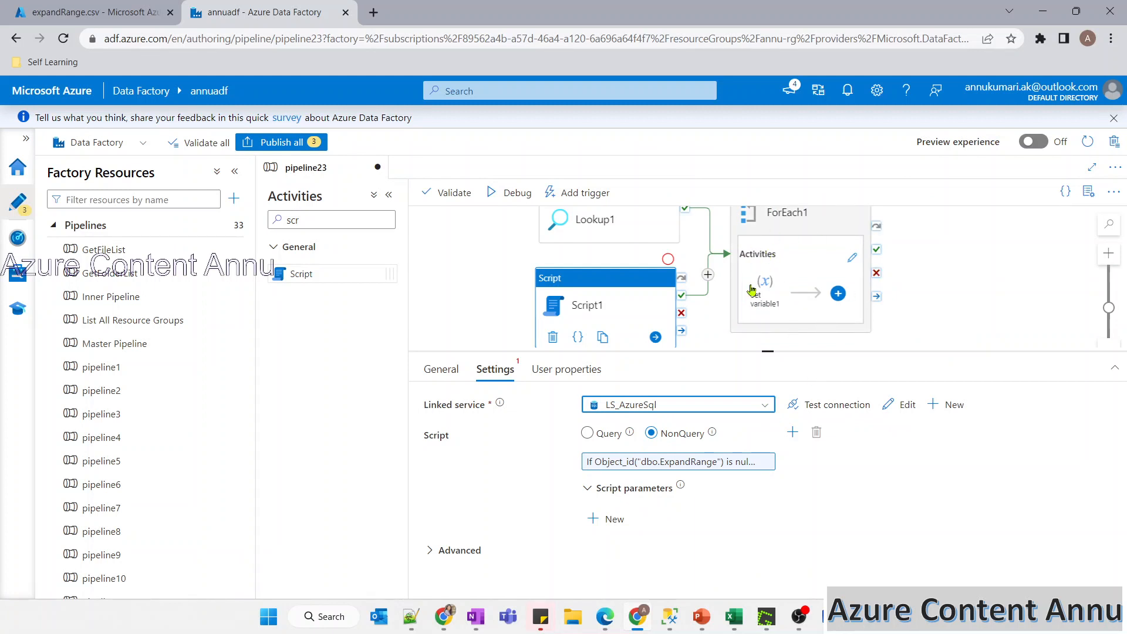
# Open ForEach1's inner activities, place a Script activity beside Set variable1, and connect Set variable1's success output to it
pyautogui.scroll(1, 821, 283)
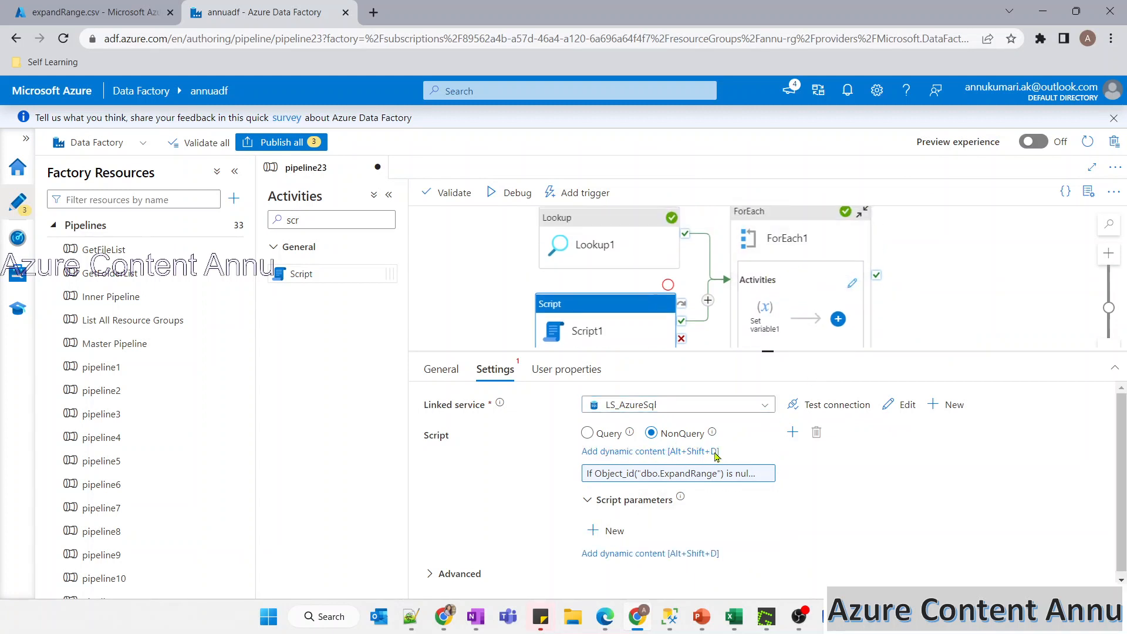
pyautogui.click(852, 284)
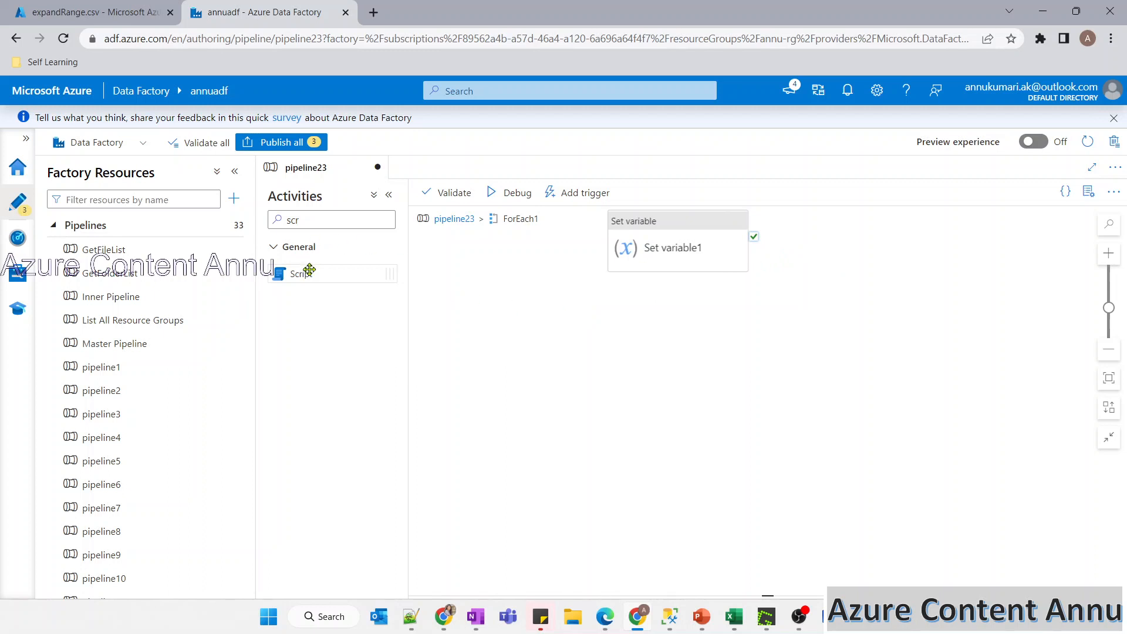
pyautogui.moveTo(310, 271); pyautogui.dragTo(845, 238)
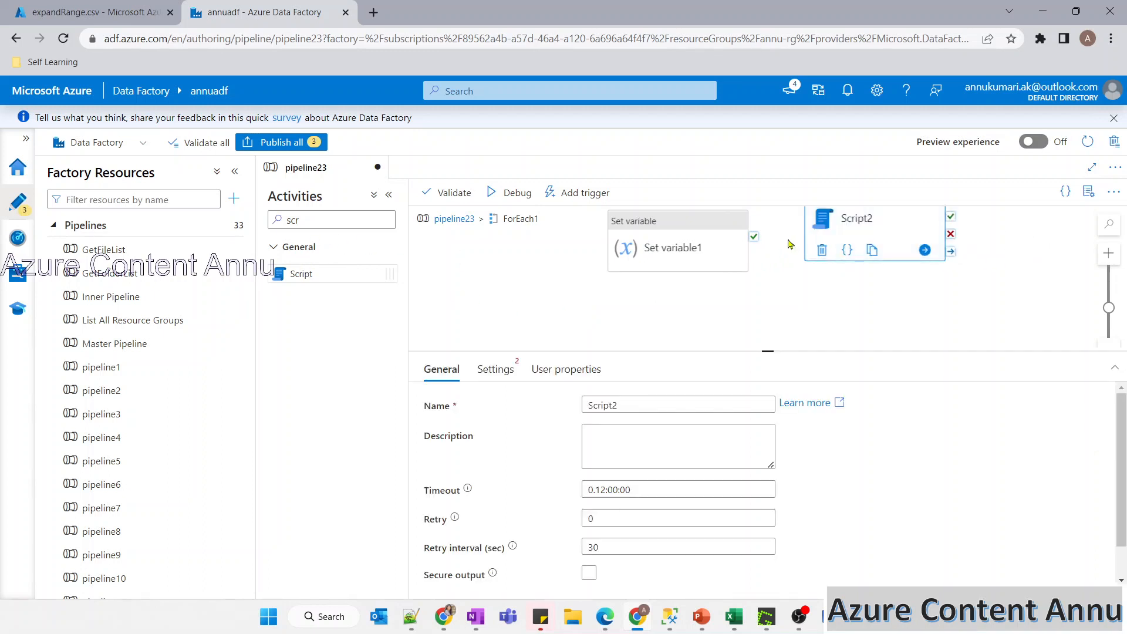
pyautogui.click(758, 241)
pyautogui.moveTo(755, 237); pyautogui.dragTo(850, 242)
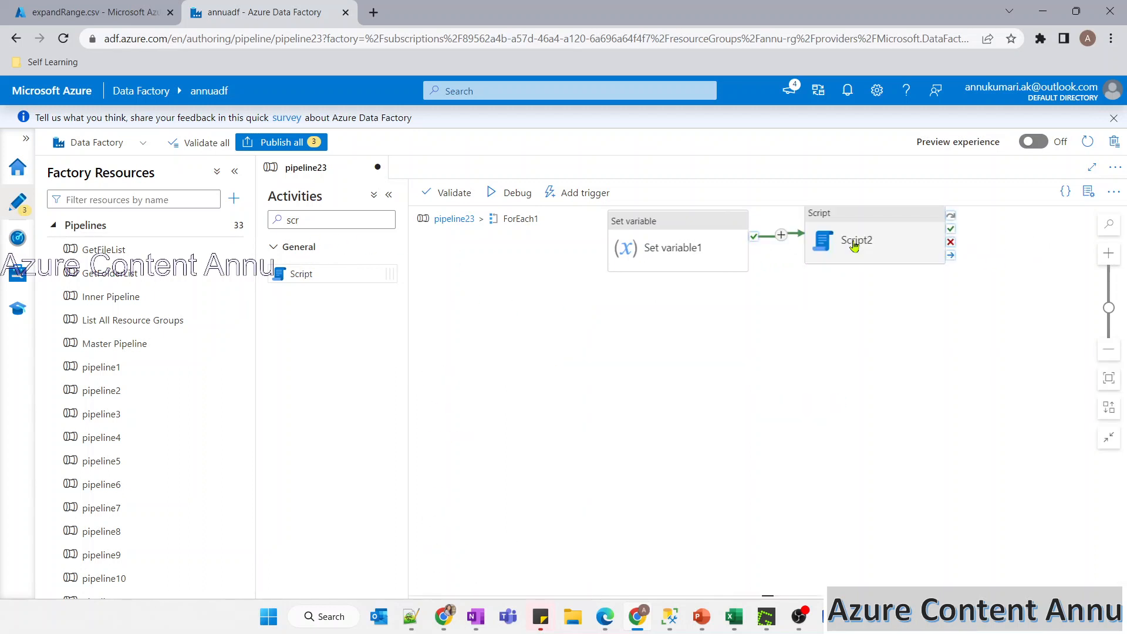
# Set Script2's linked service to LS_AzureSql and its script type to NonQuery
pyautogui.click(854, 241)
pyautogui.click(495, 369)
pyautogui.click(700, 400)
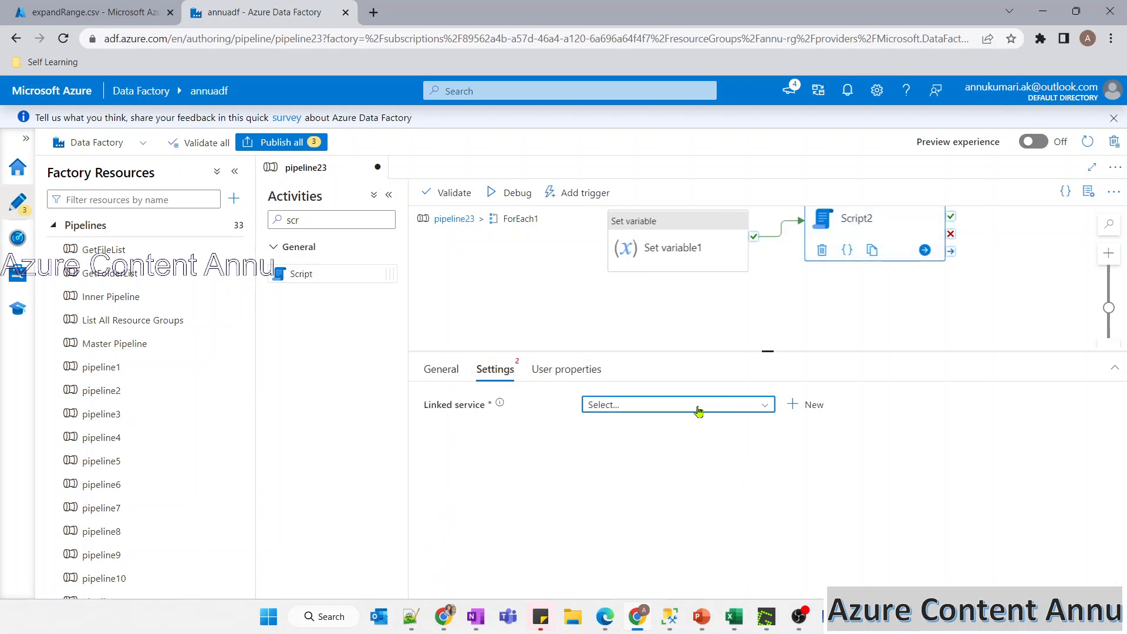
pyautogui.click(615, 474)
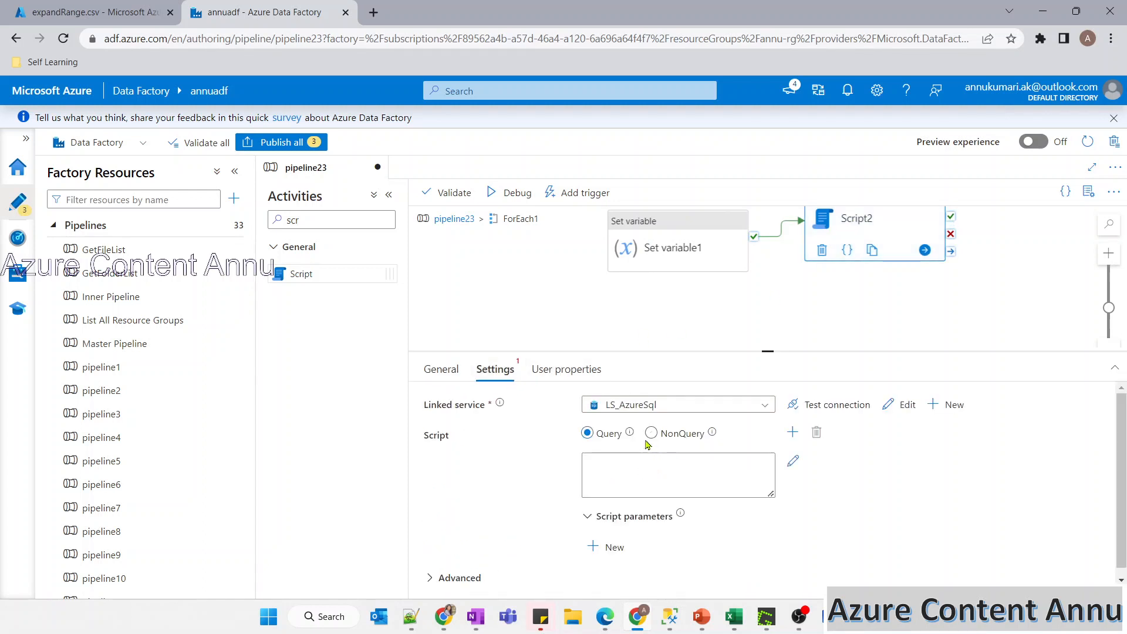
pyautogui.click(651, 433)
pyautogui.moveTo(712, 433)
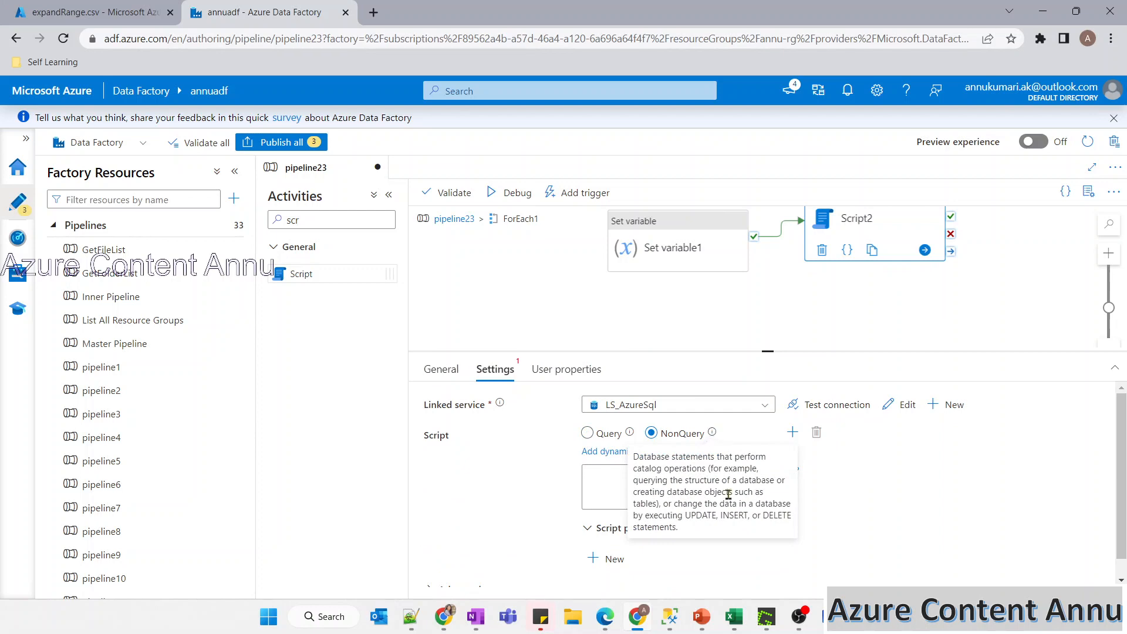
# Open the dynamic content editor for Script2's script and begin an Insert statement
pyautogui.click(597, 475)
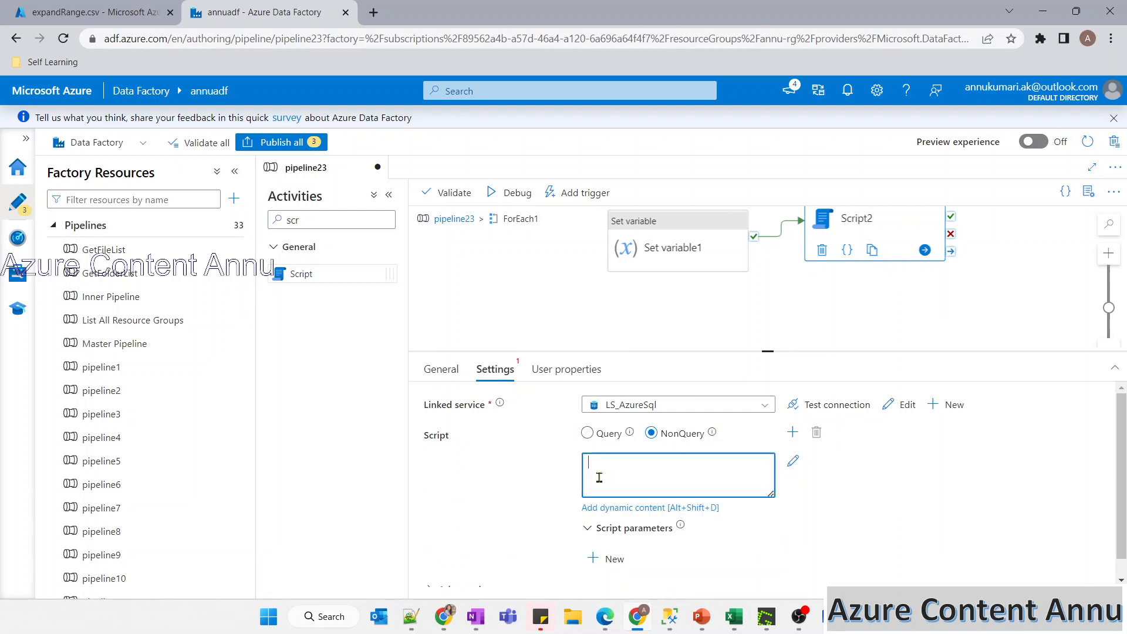
pyautogui.click(620, 508)
pyautogui.click(785, 219)
pyautogui.write('I')
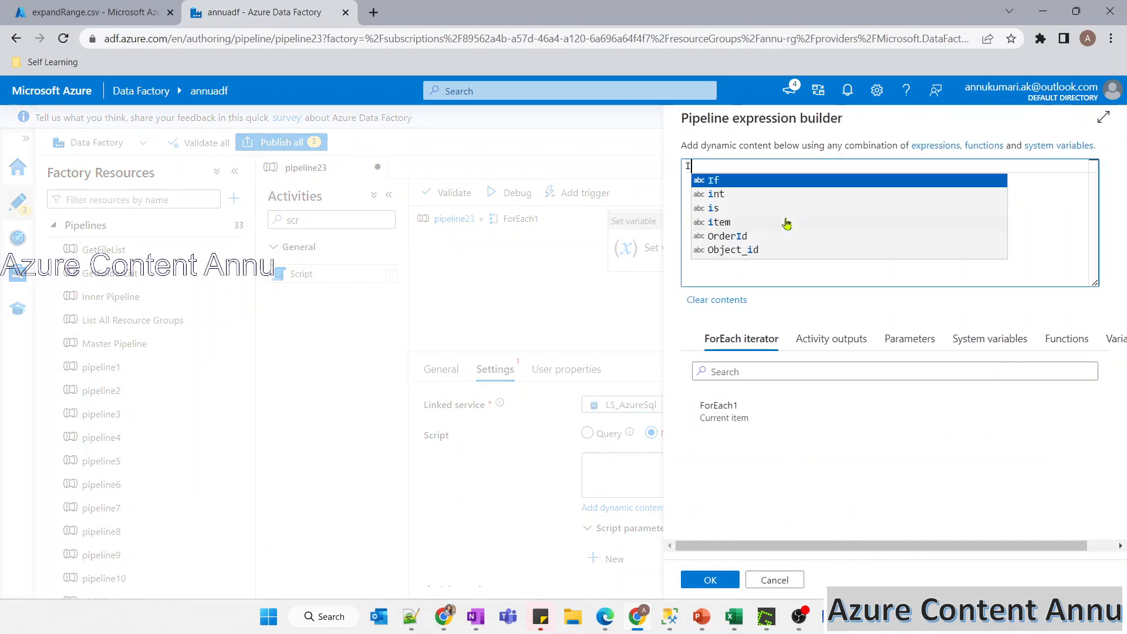
pyautogui.write('nsert')
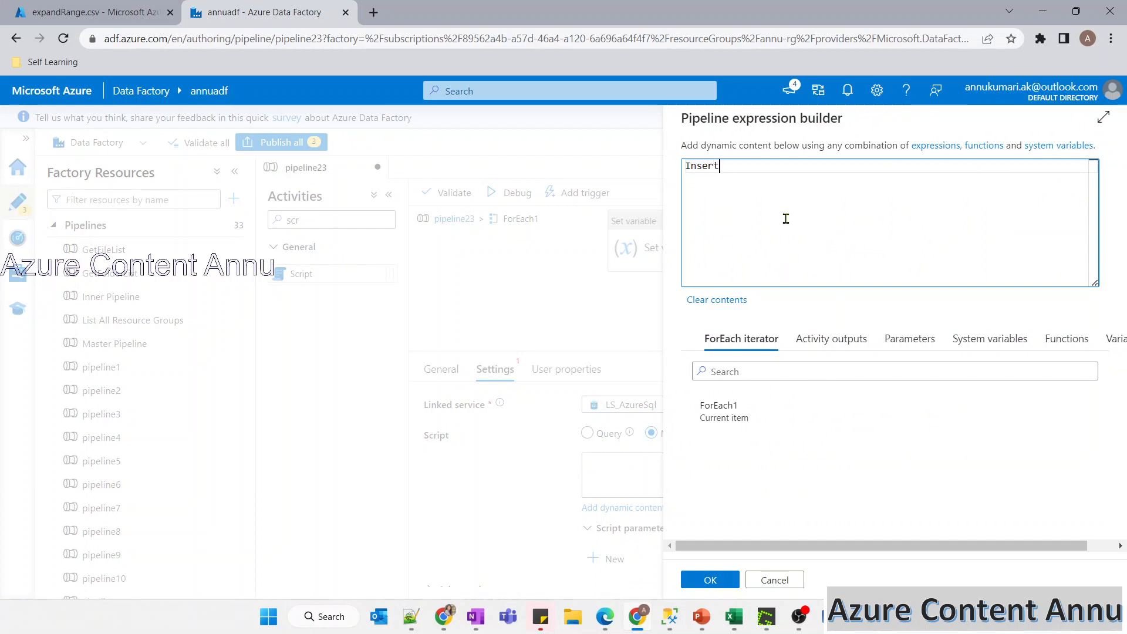
# Write the insert statement for dbo.ExpandRange, selecting '@{item().OrderId}' as its first value and adding an empty quoted second value
pyautogui.write(' into dbo.ExpandRange')
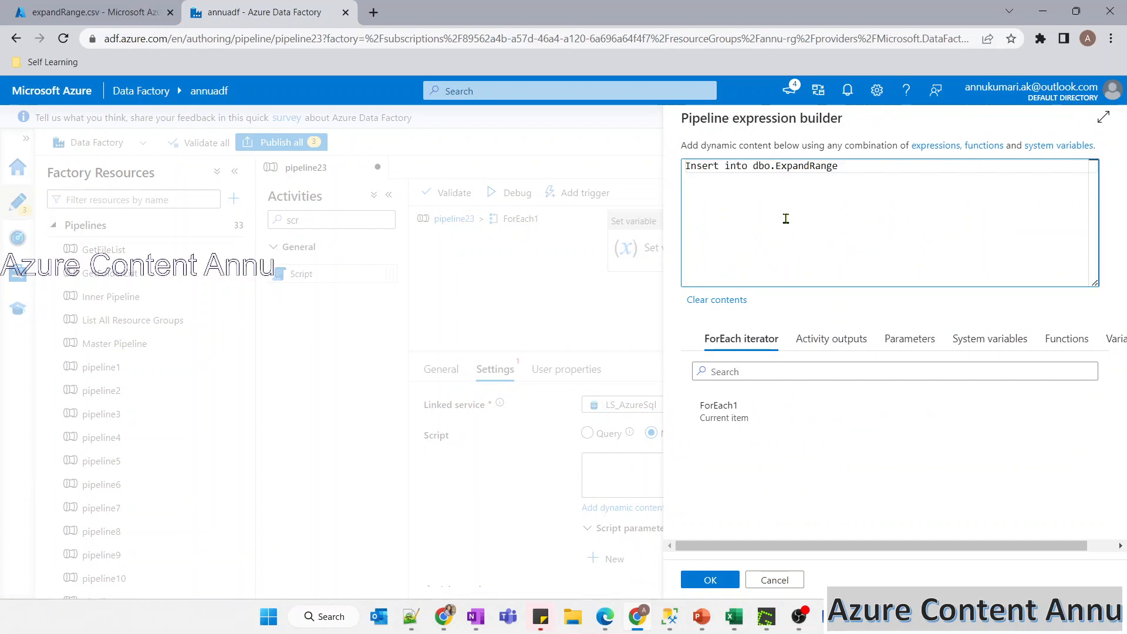
pyautogui.write(" select '@")
pyautogui.write('{}')
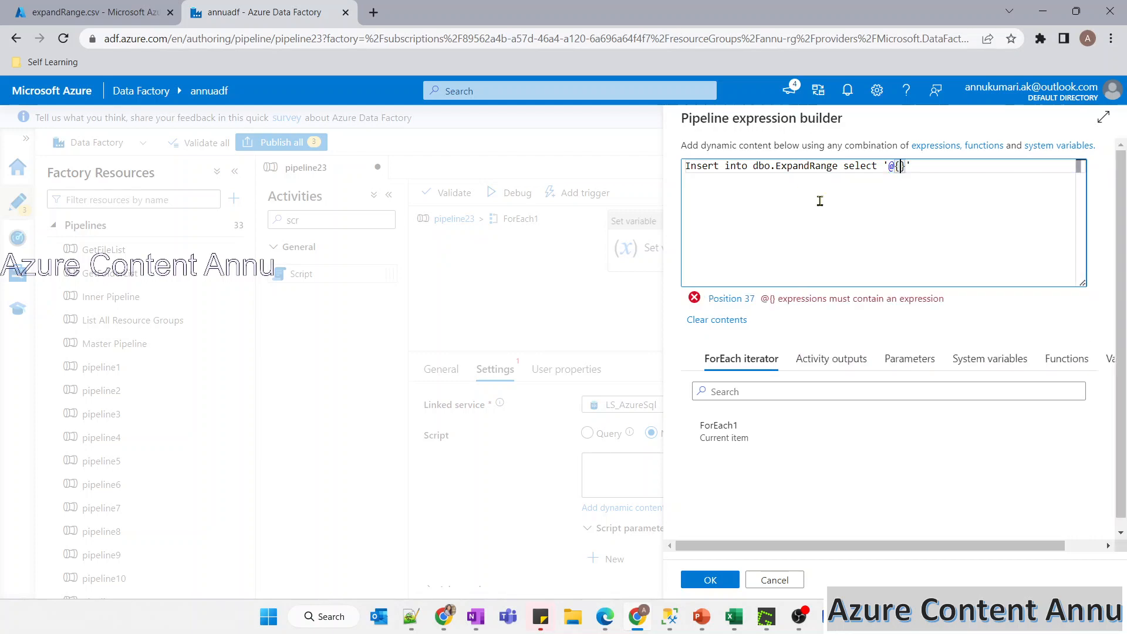
pyautogui.write('item().')
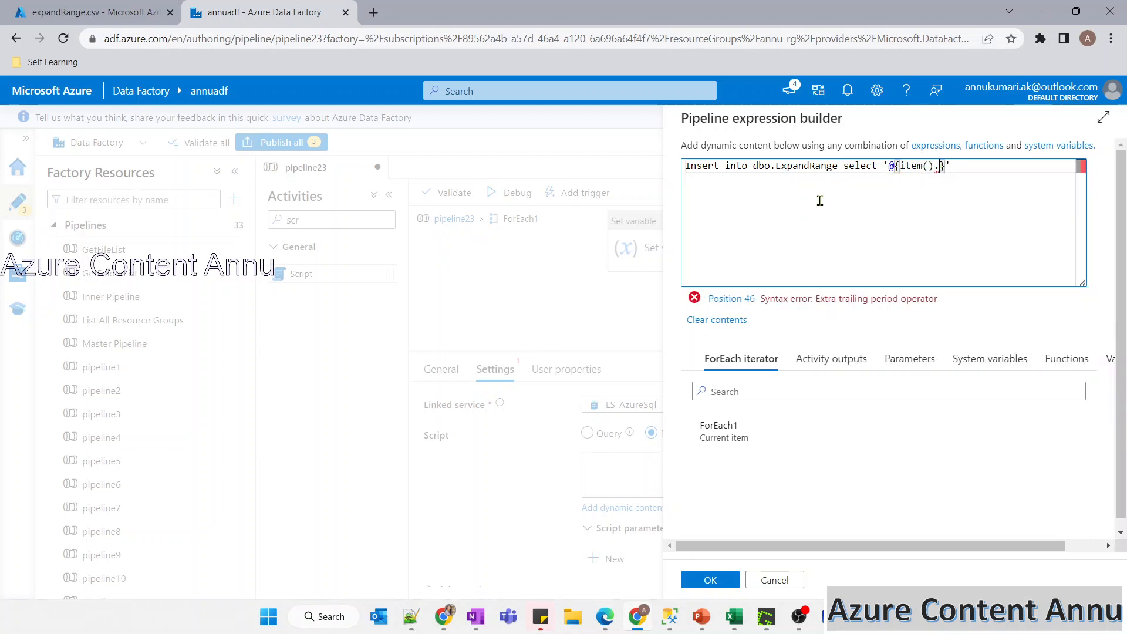
pyautogui.write('OrderId')
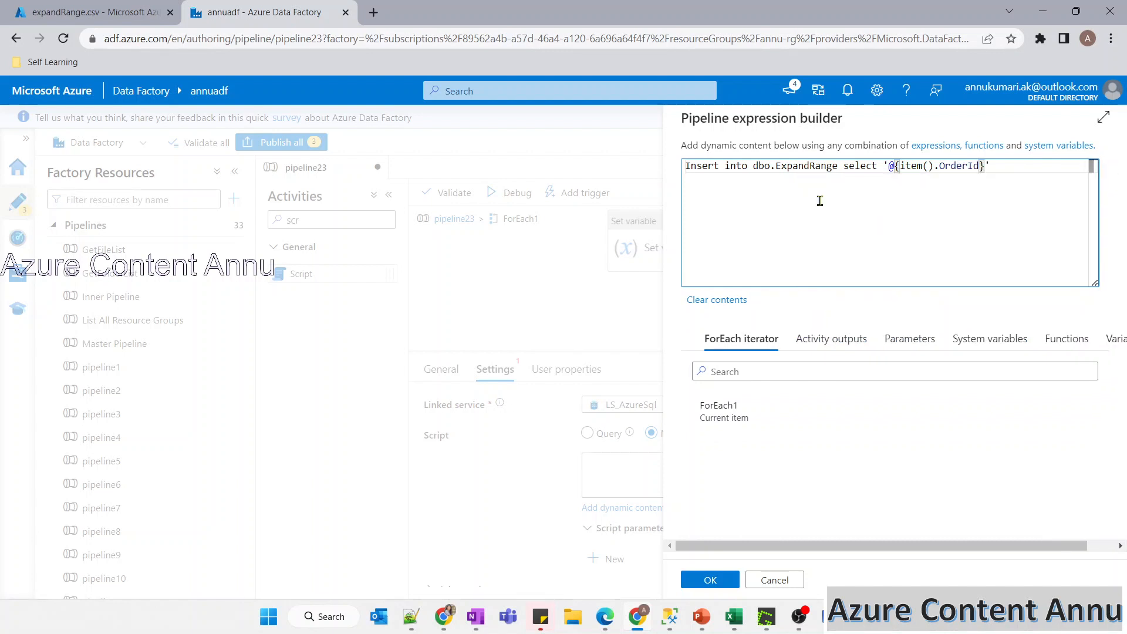
pyautogui.click(995, 178)
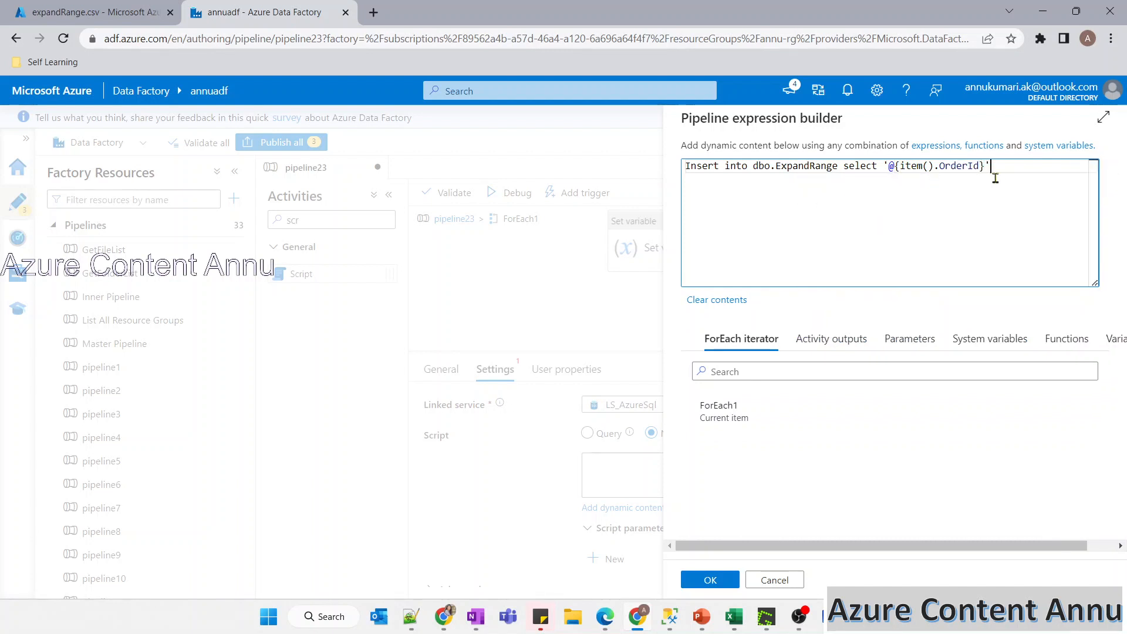
pyautogui.write(",'")
# Check the OrderUnits range of the first order in expandRange.csv, then return to the pipeline expression
pyautogui.click(114, 13)
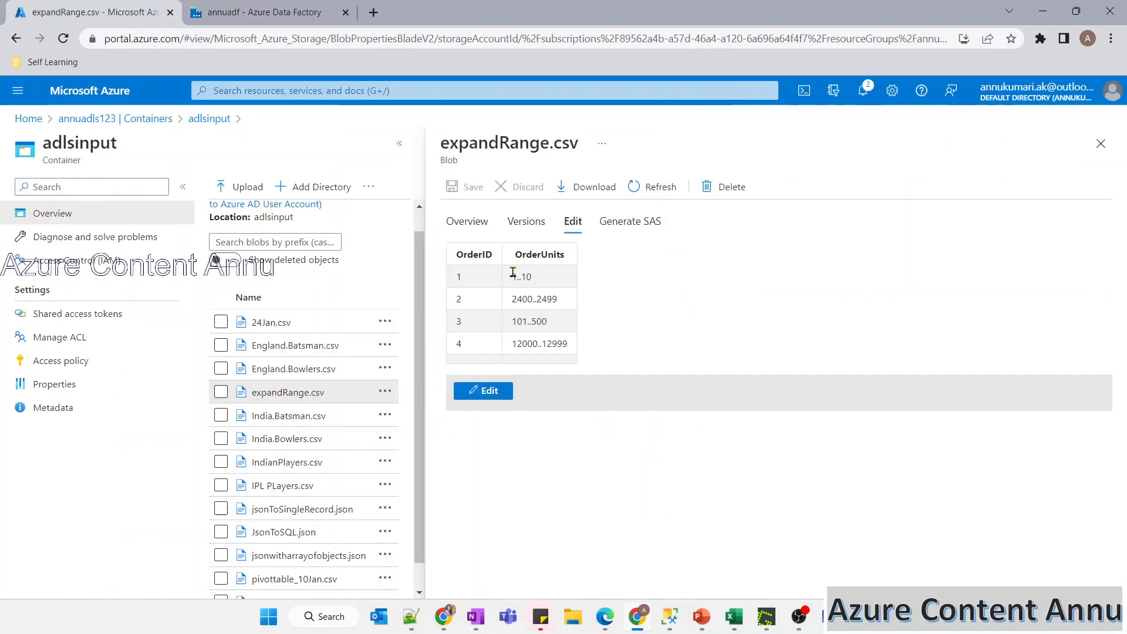
pyautogui.moveTo(513, 272); pyautogui.dragTo(544, 280)
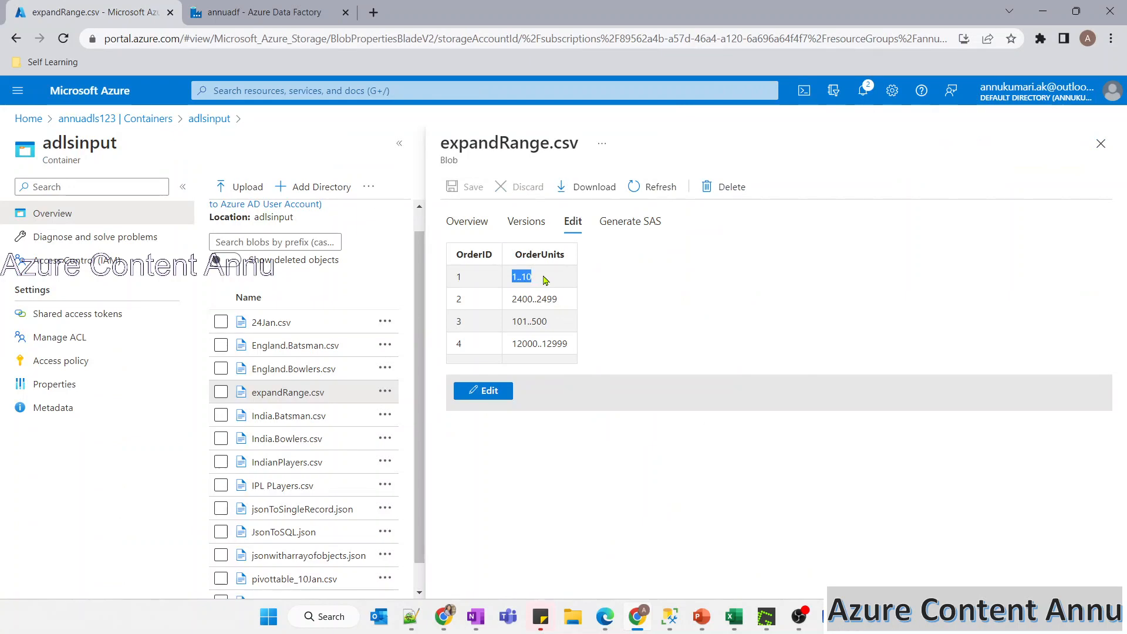
pyautogui.click(546, 280)
pyautogui.click(274, 10)
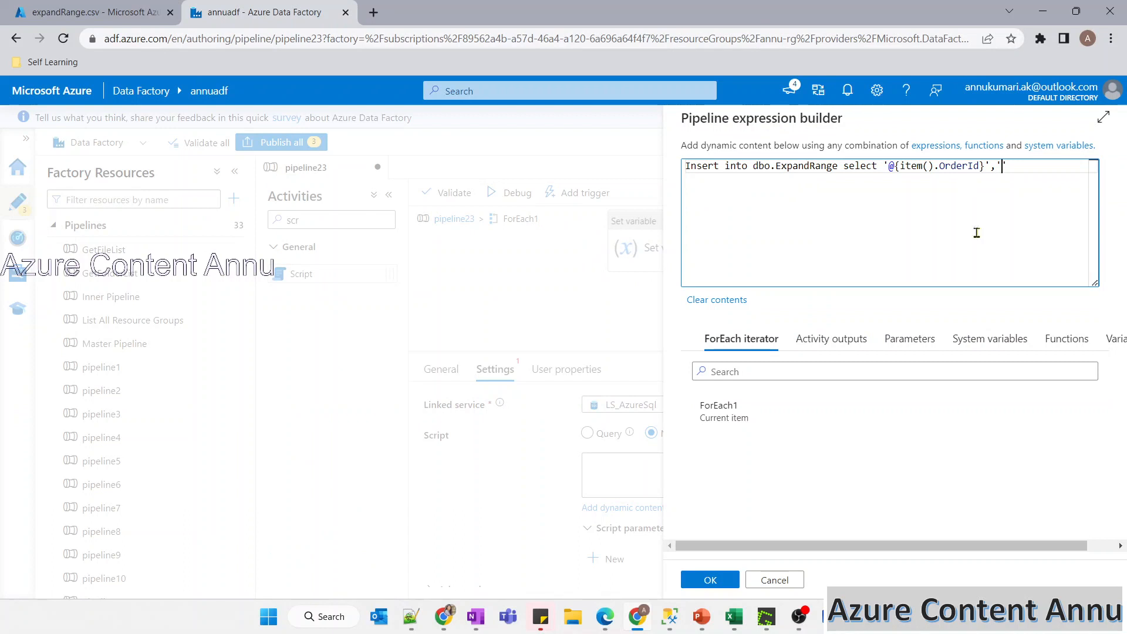
# Insert the arrayOfIntegers variable as the second value, wrapped as '@{variables('arrayOfIntegers')}', and accept the Script2 expression
pyautogui.click(1114, 338)
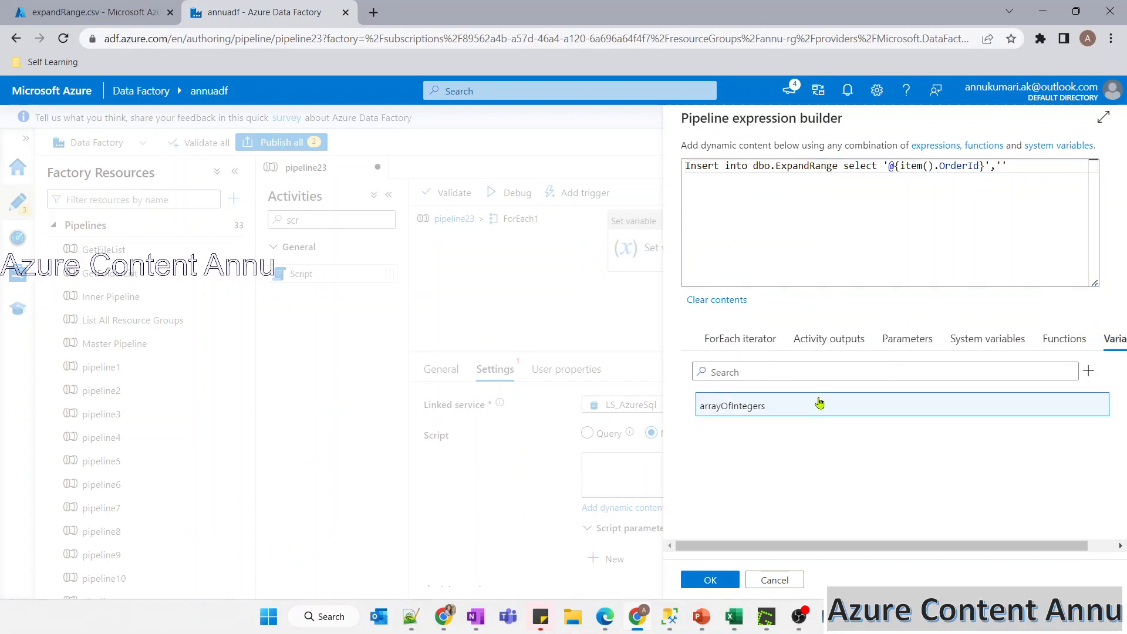
pyautogui.click(1004, 167)
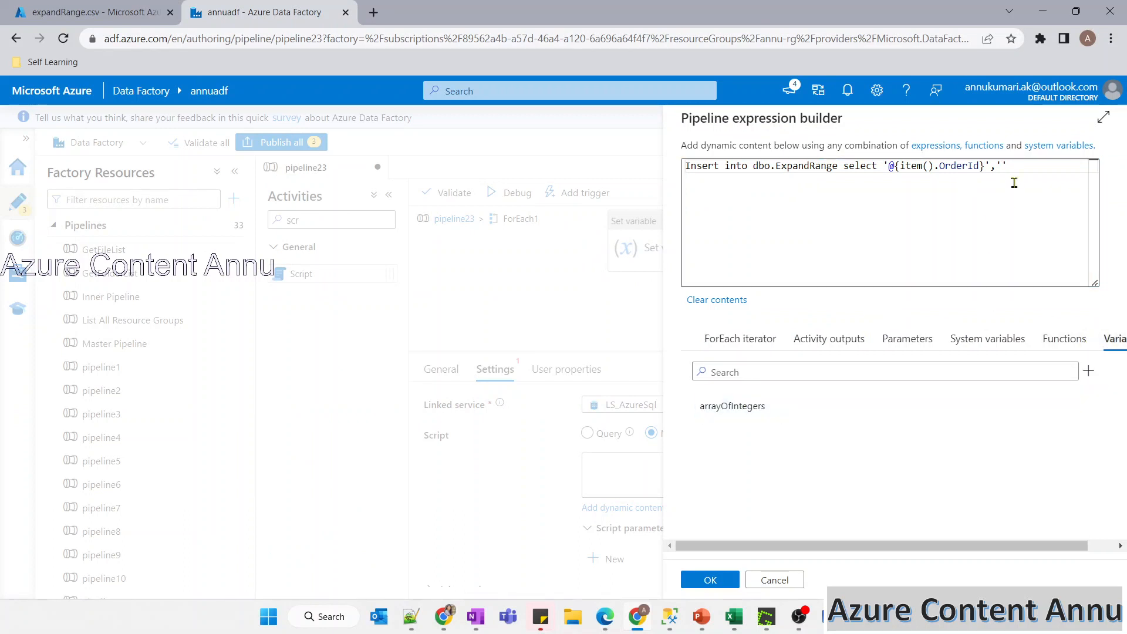
pyautogui.click(757, 405)
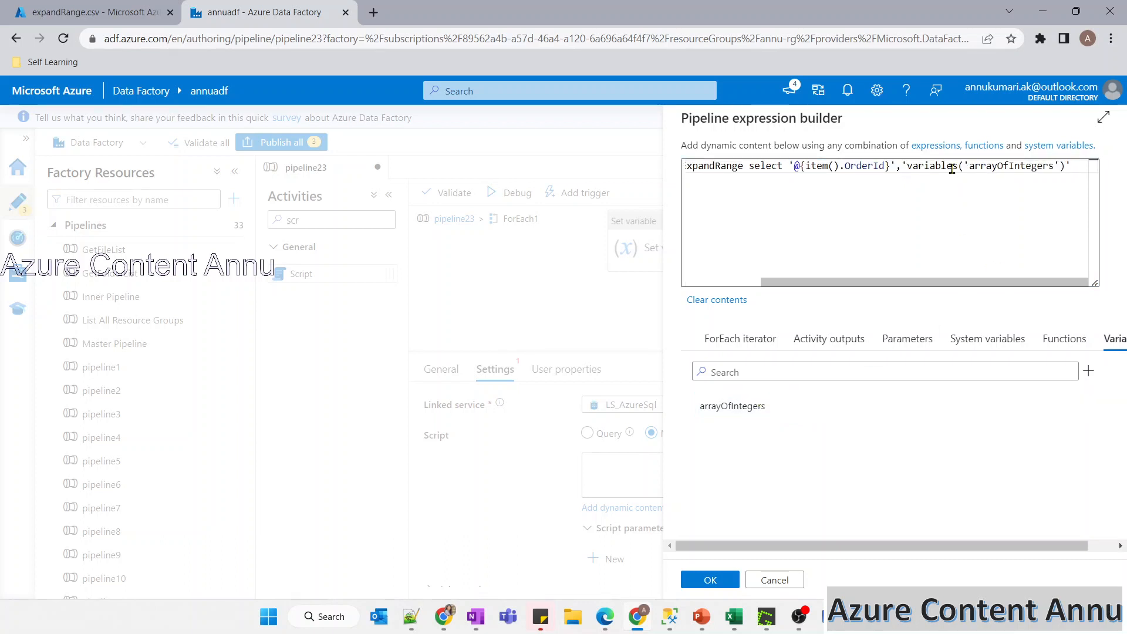
pyautogui.click(905, 170)
pyautogui.write('@{')
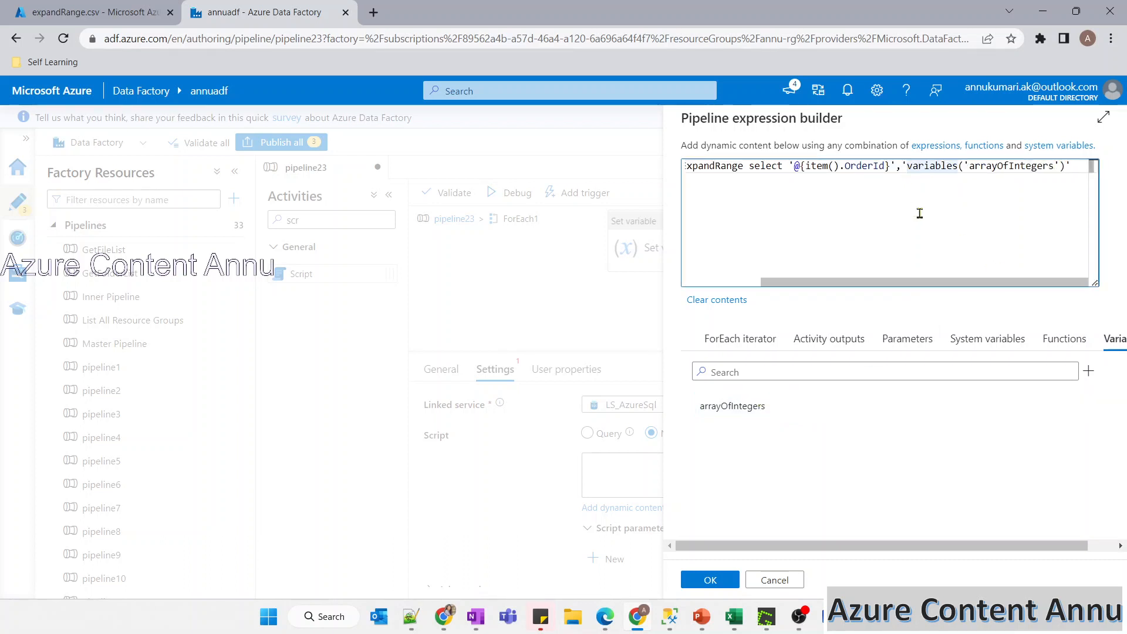
pyautogui.click(1052, 166)
pyautogui.write('}')
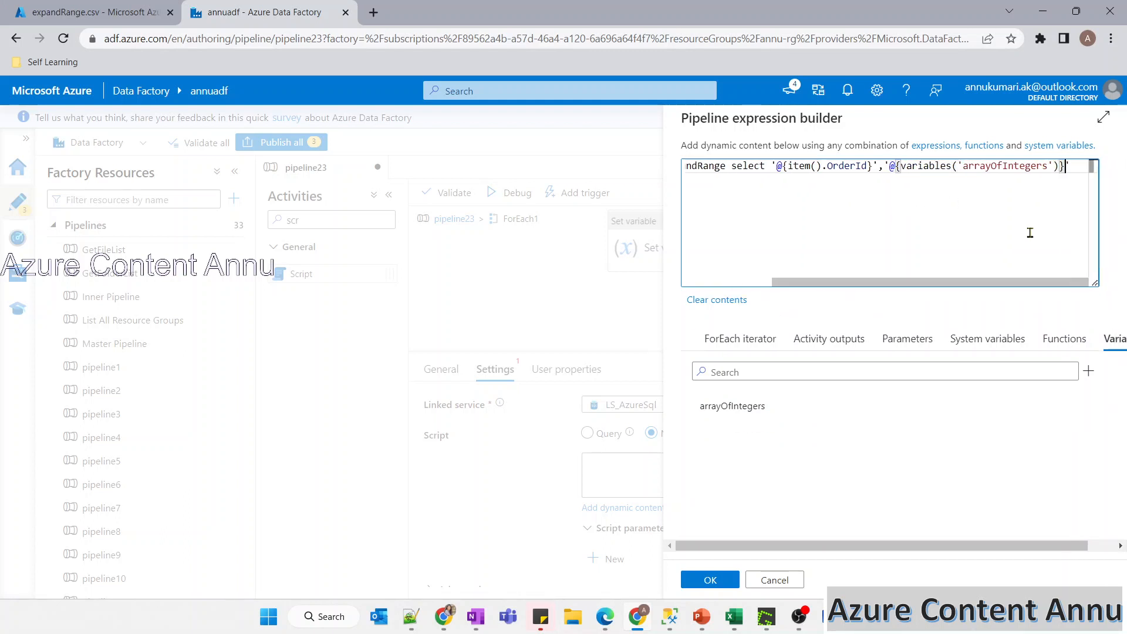
pyautogui.hscroll(-2, 924, 239)
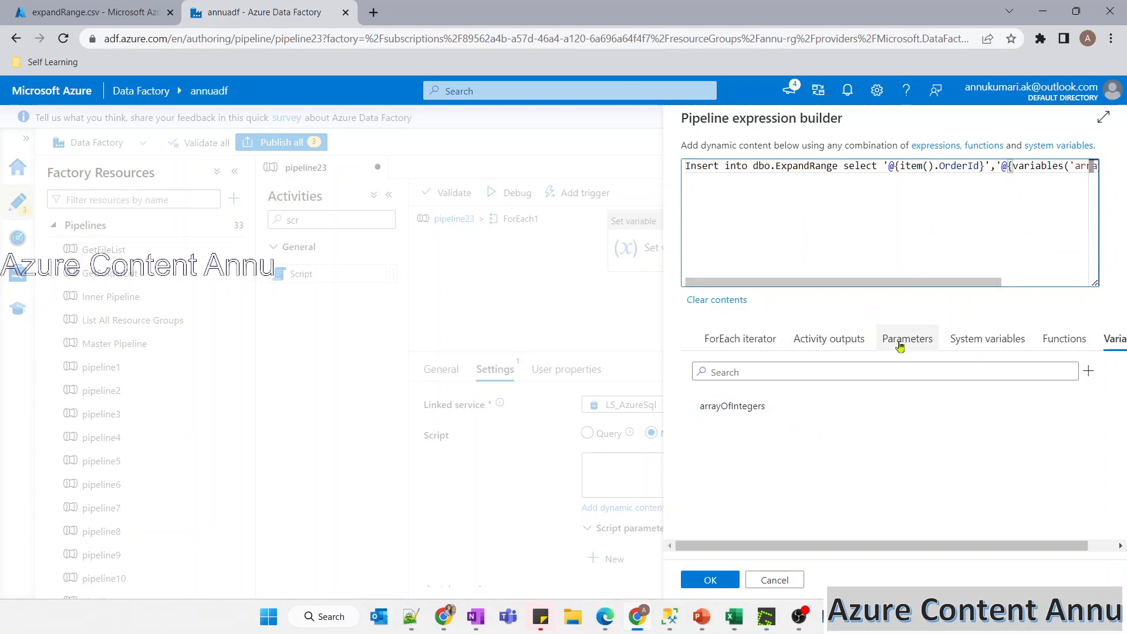
pyautogui.click(710, 580)
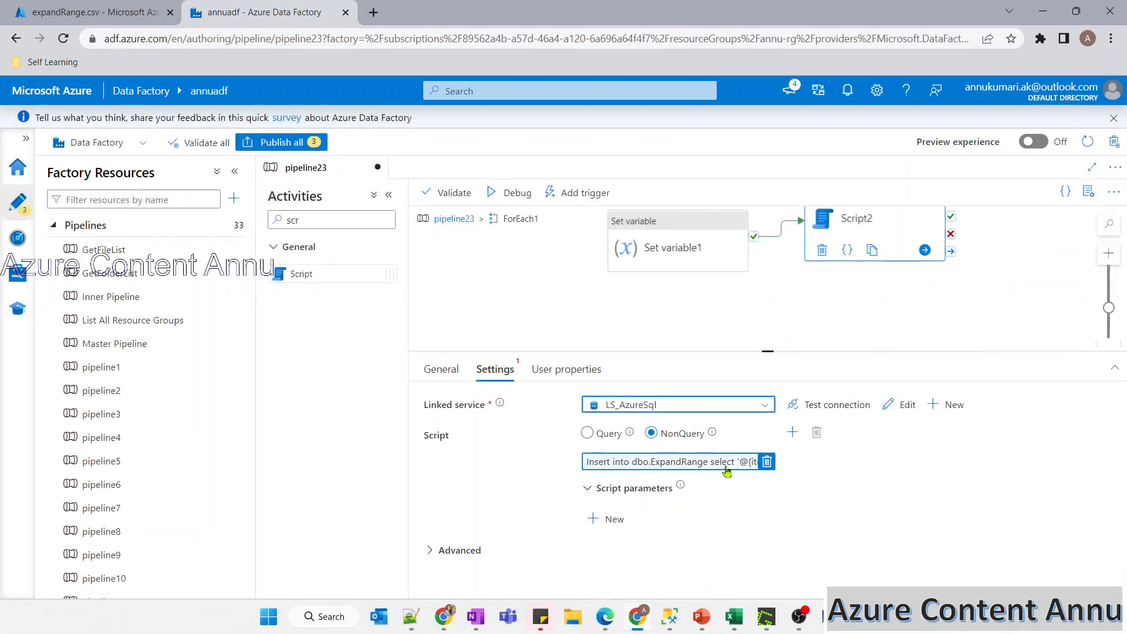
# Set the ForEach1 activity of pipeline23 to sequential execution, start a debug run and refresh its output
pyautogui.click(454, 218)
pyautogui.click(794, 249)
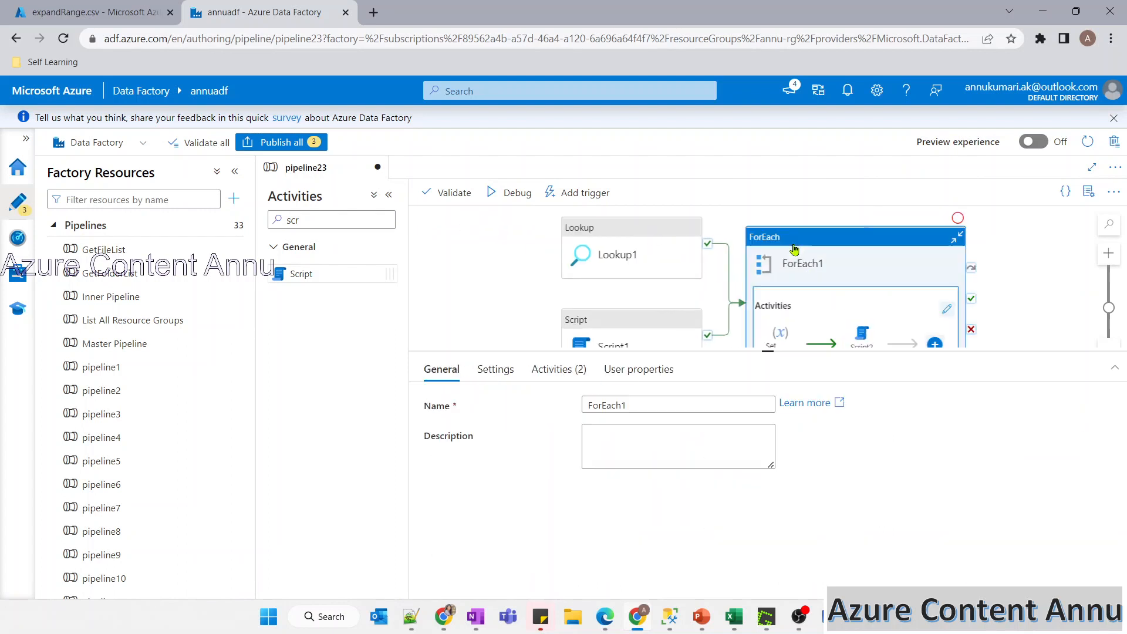
pyautogui.click(495, 368)
pyautogui.click(588, 403)
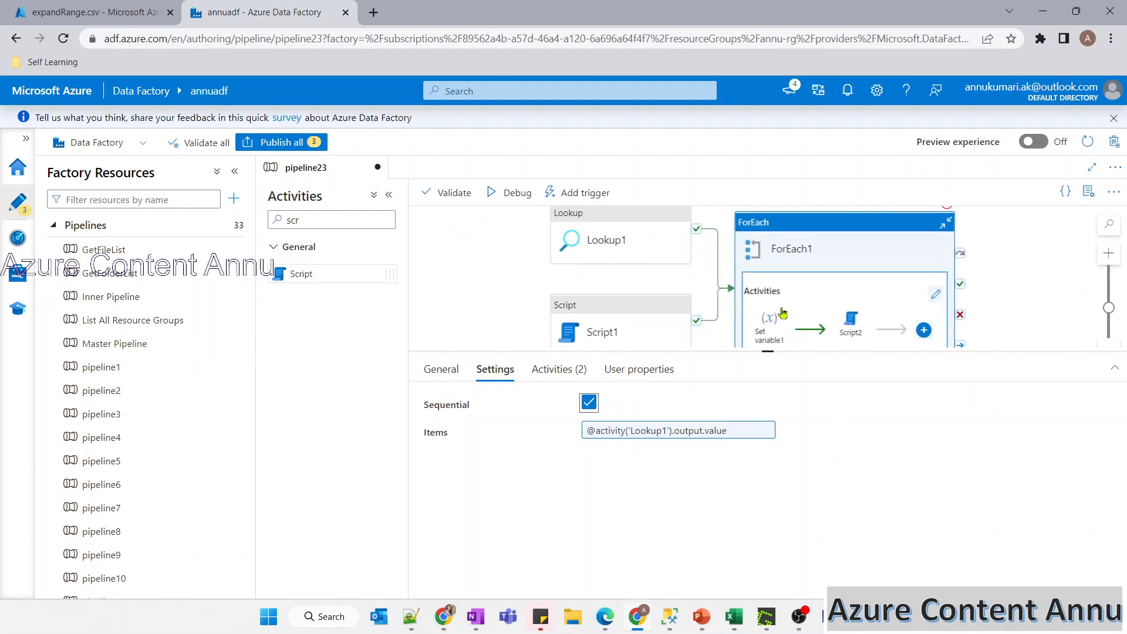
pyautogui.click(507, 199)
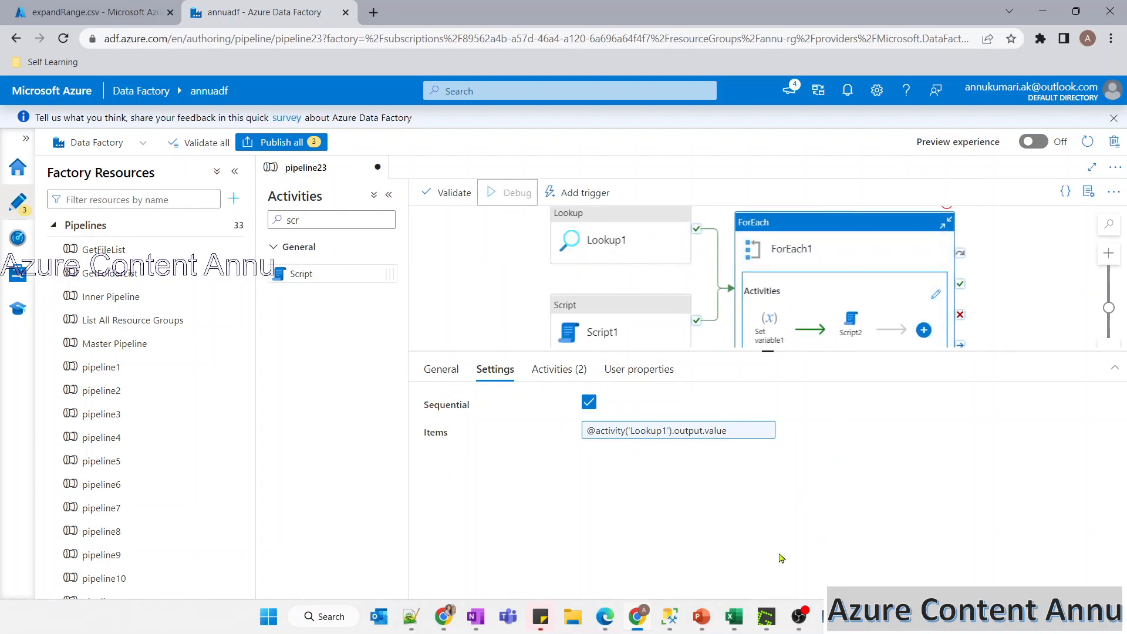
pyautogui.click(720, 403)
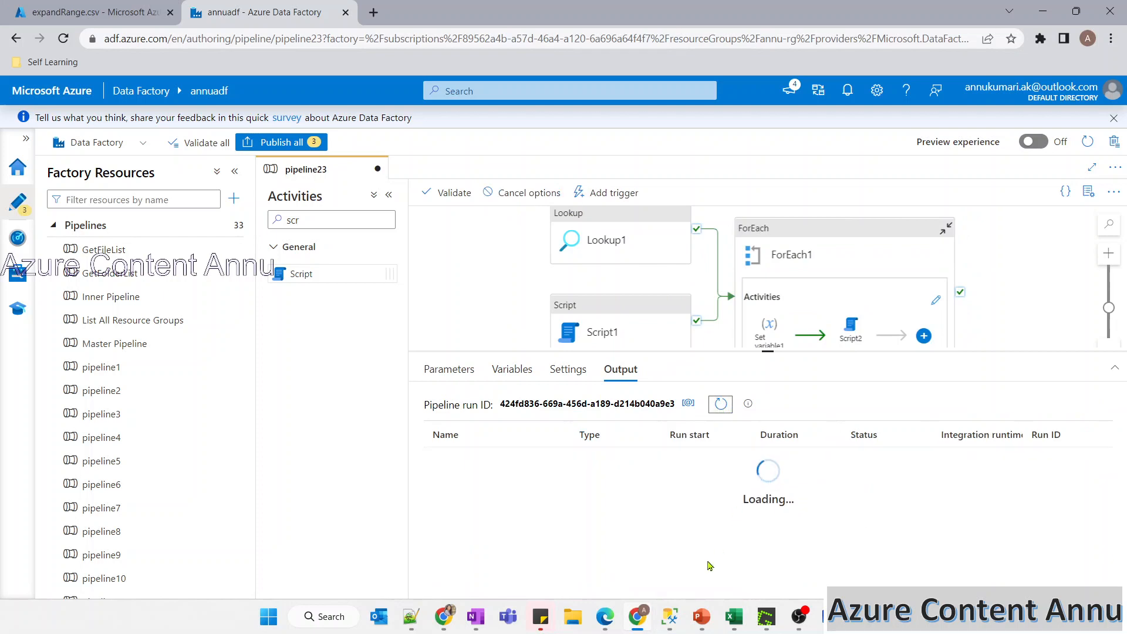
# Switch to SQL Server Management Studio and run the query select * from dbo.ExpandRange, inspecting the returned message
pyautogui.click(670, 617)
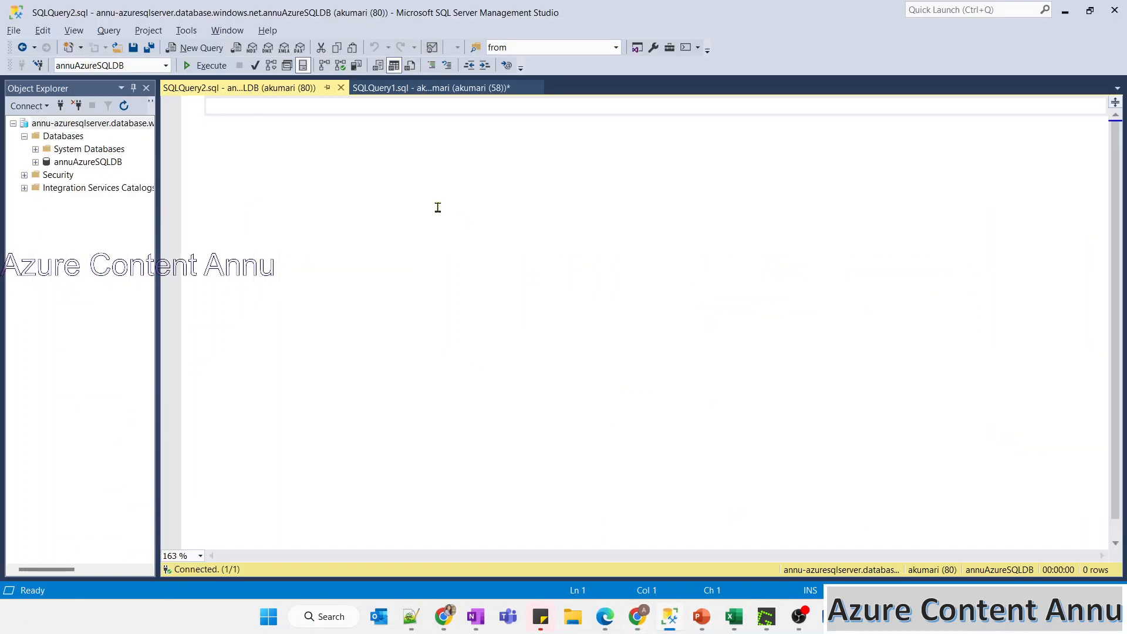
pyautogui.write('select * from ')
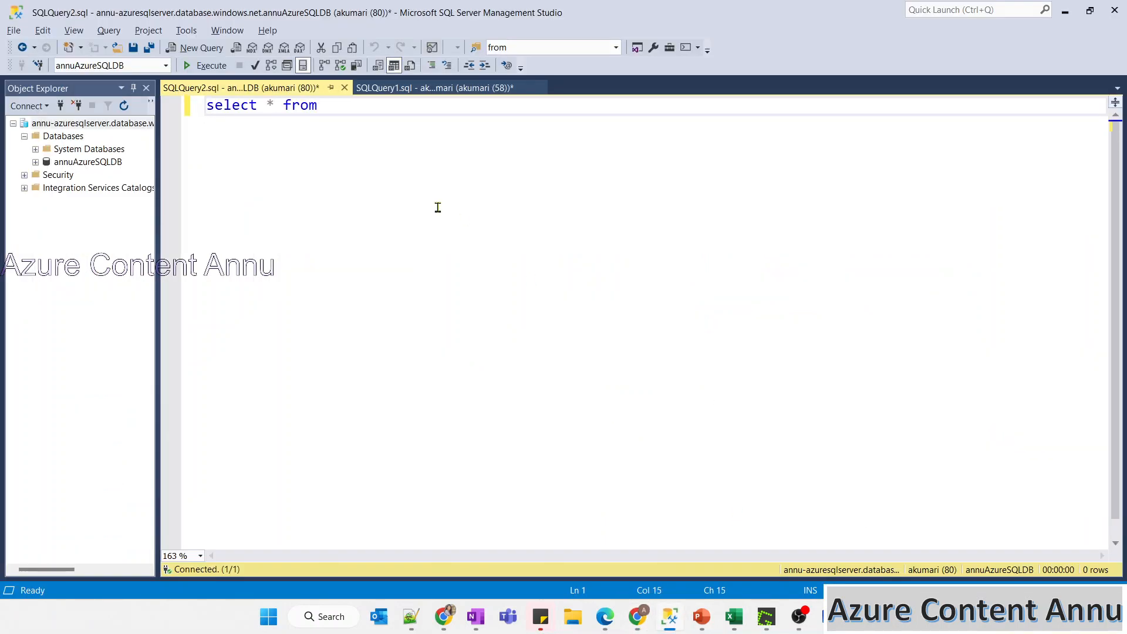
pyautogui.write('dbo.Exp')
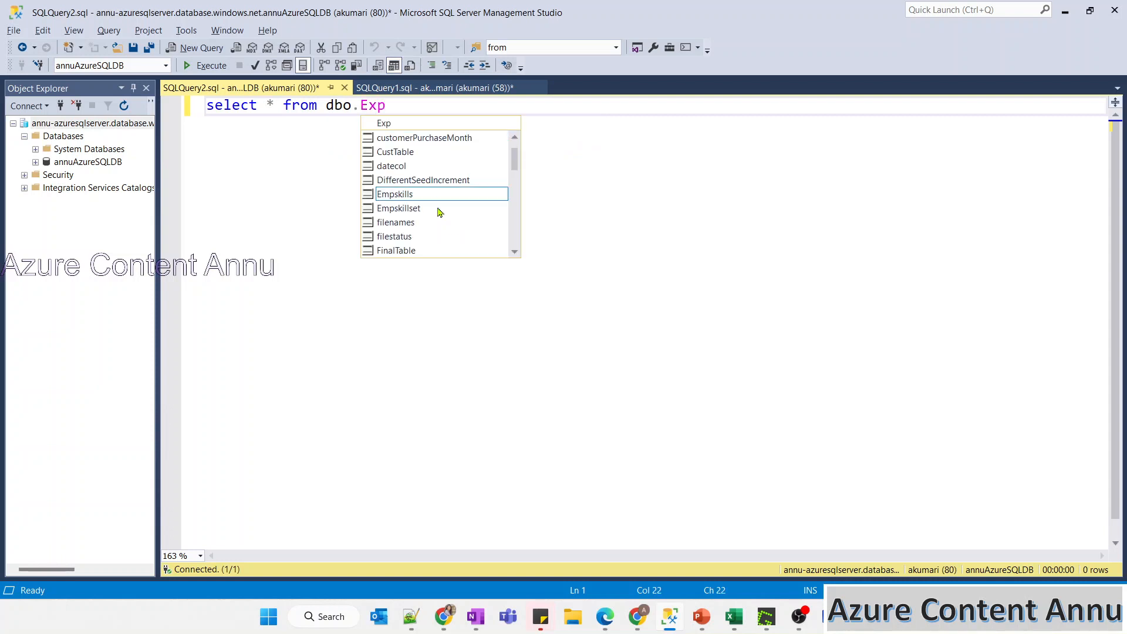
pyautogui.write('andERange')
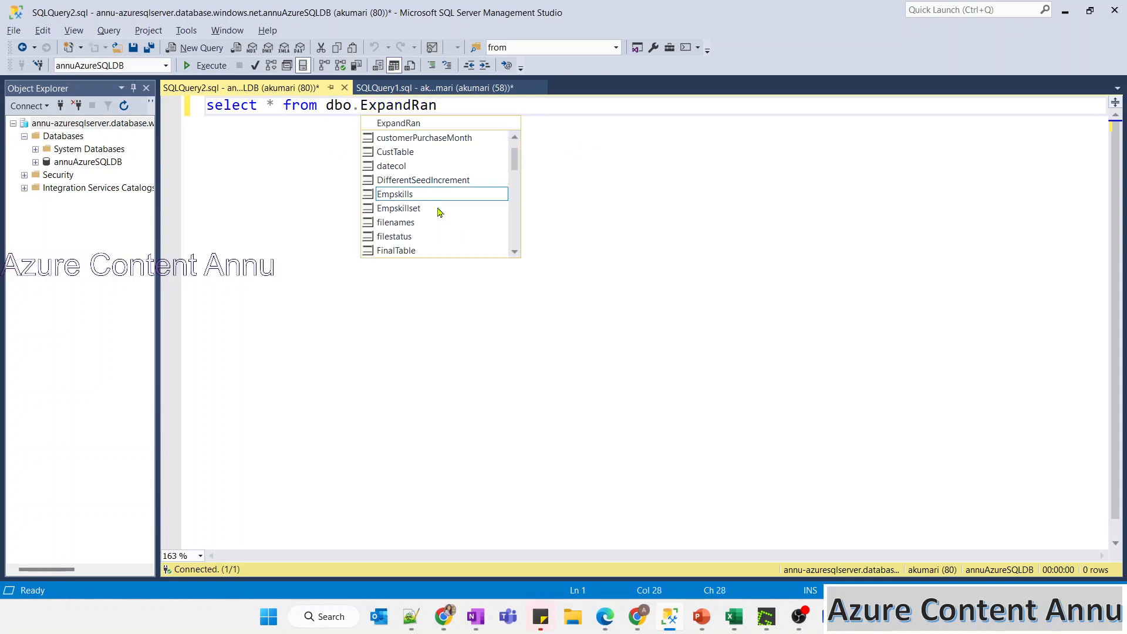
pyautogui.press('F5')
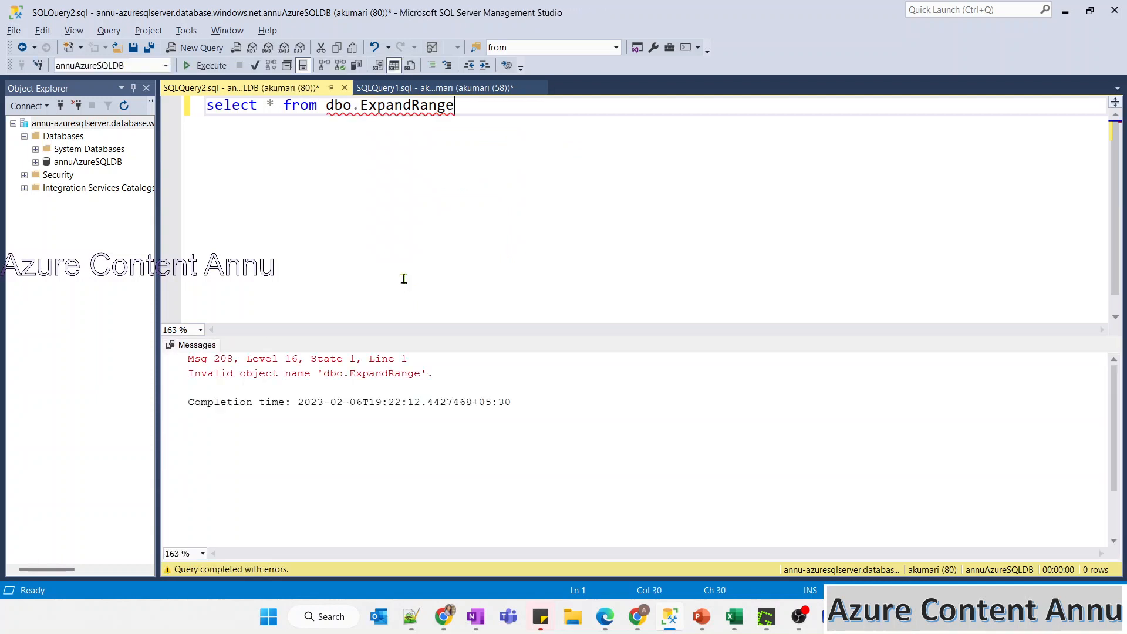
pyautogui.moveTo(323, 374); pyautogui.dragTo(437, 387)
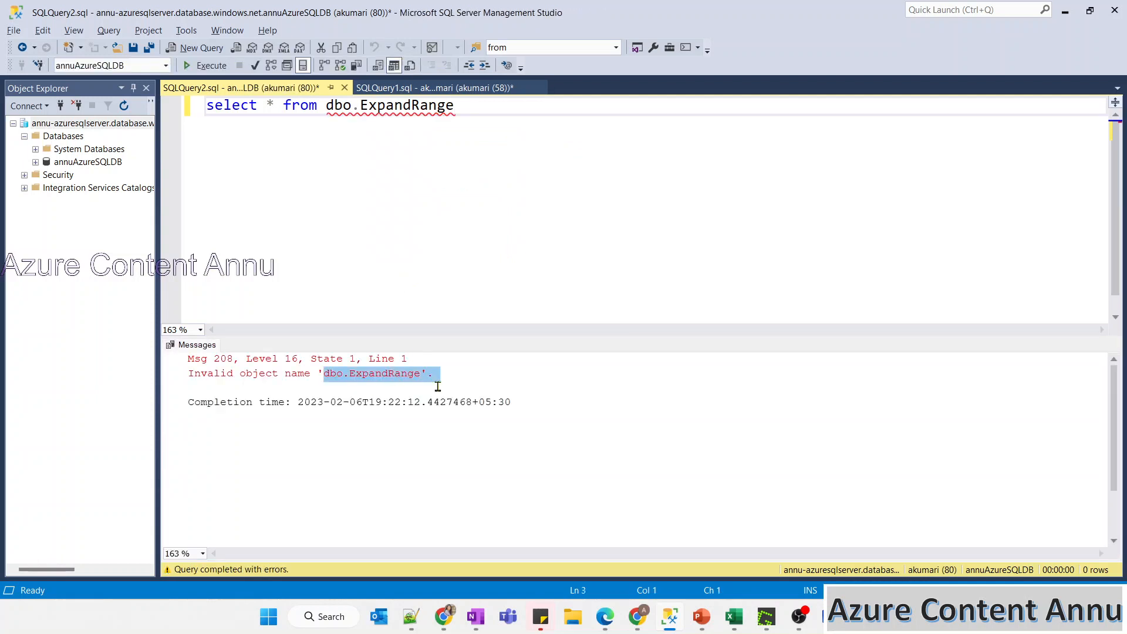
# Return to Data Factory, refresh the debug run status and read the error details of the Script1 activity
pyautogui.hotkey('alt', 'Tab')
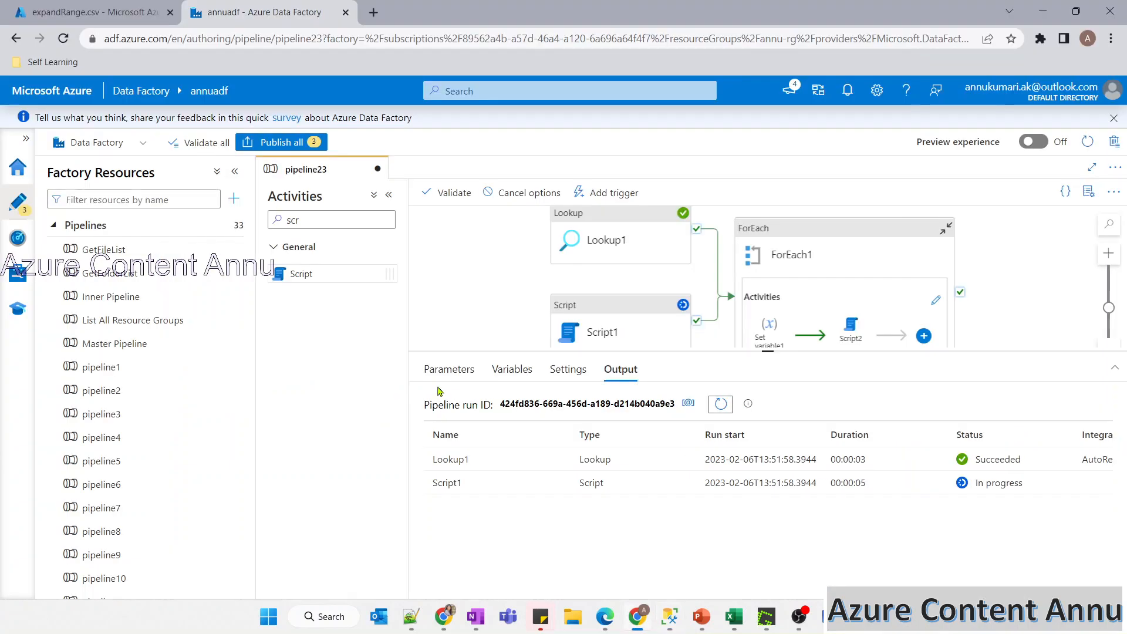
pyautogui.click(720, 405)
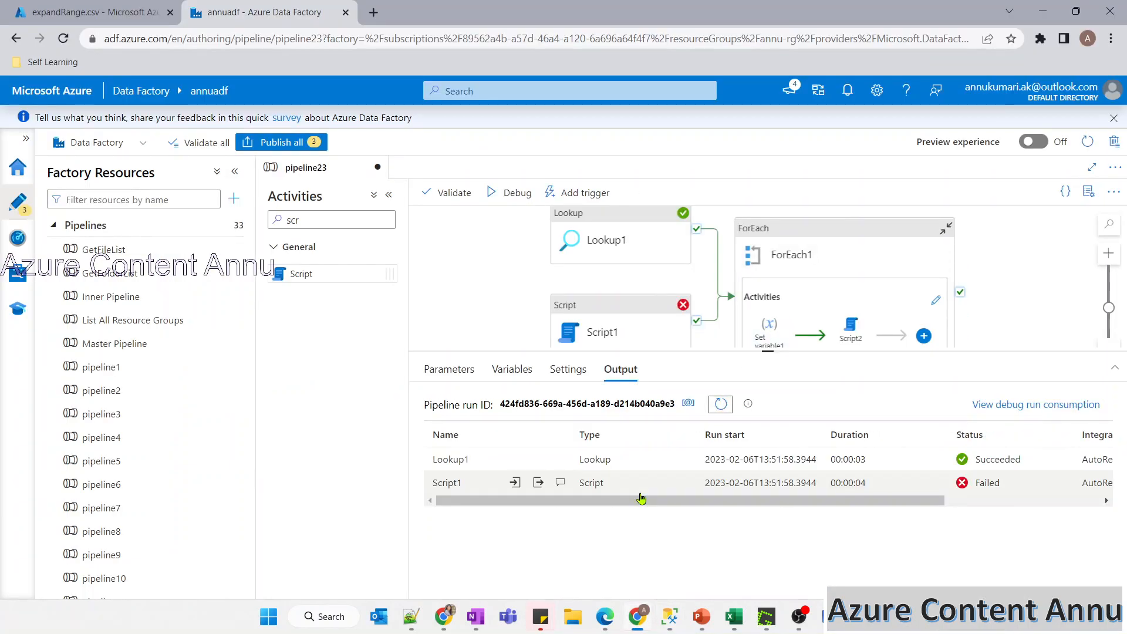
pyautogui.click(560, 483)
pyautogui.moveTo(465, 293); pyautogui.dragTo(621, 291)
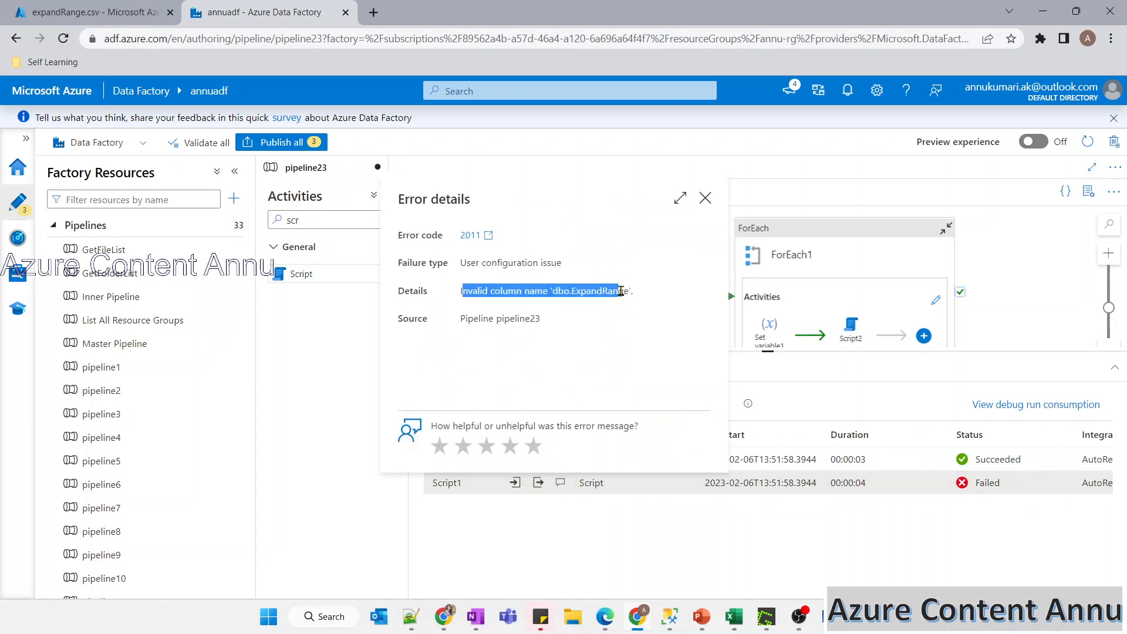
pyautogui.click(704, 199)
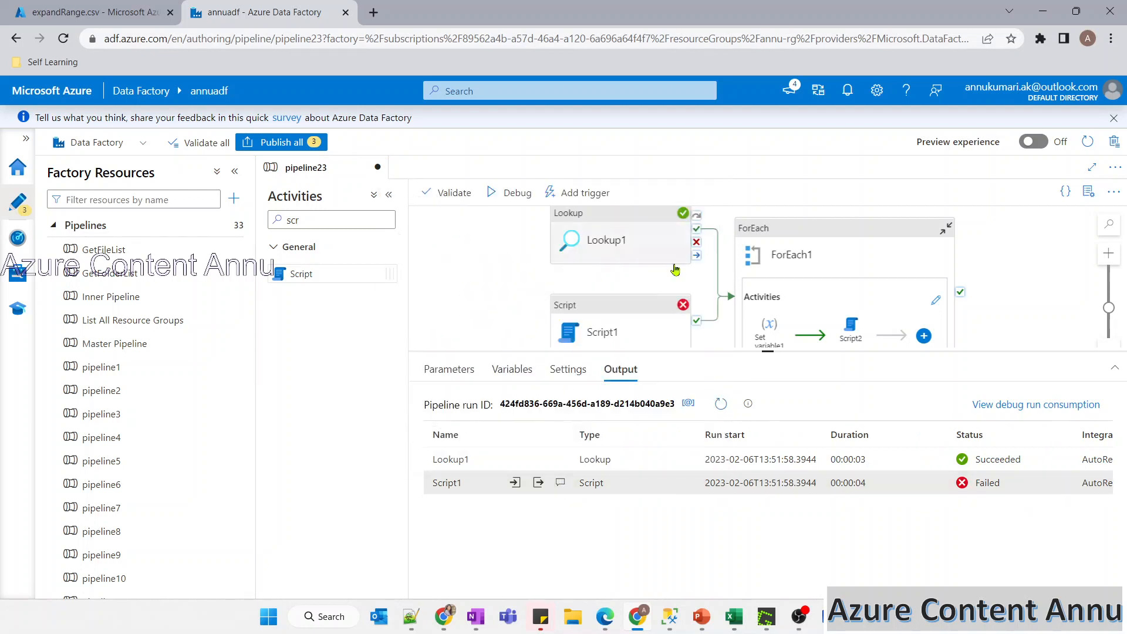
# In Script1's table-creation script, replace the double quotes around dbo.ExpandRange inside Object_id with single quotes and accept the expression
pyautogui.click(605, 335)
pyautogui.click(611, 463)
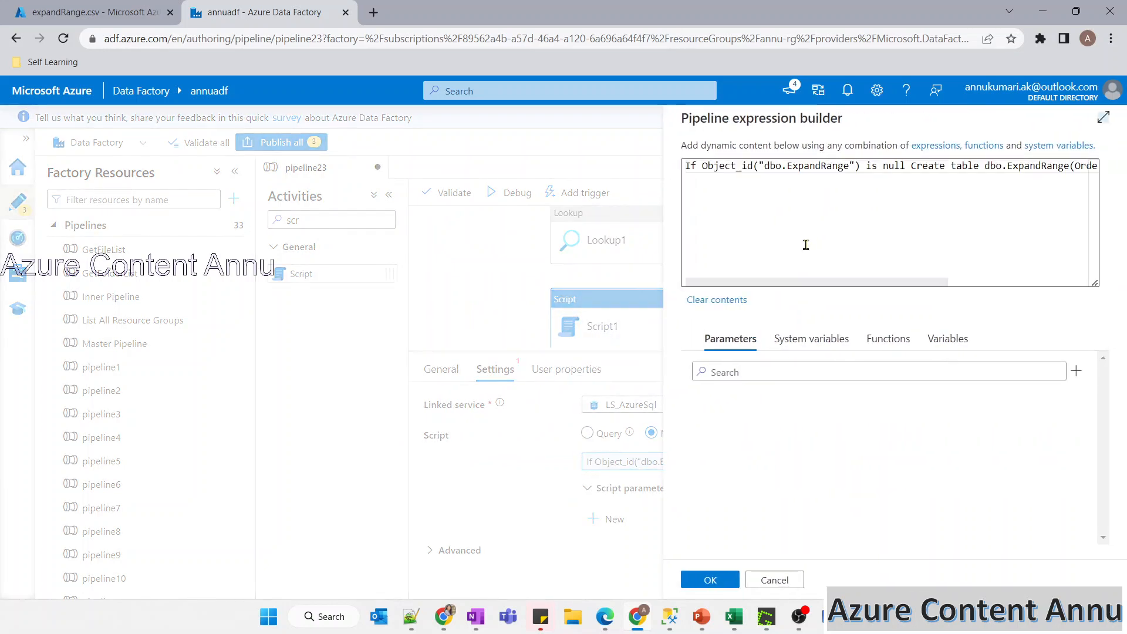
pyautogui.hscroll(5, 899, 206)
pyautogui.hscroll(-5, 899, 206)
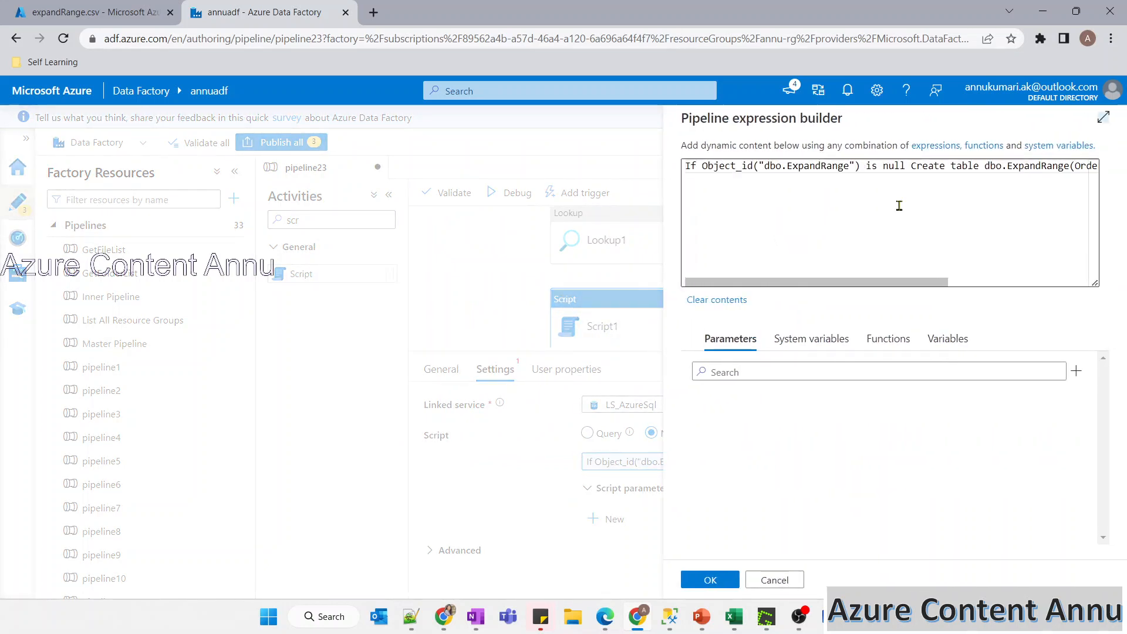
pyautogui.click(762, 167)
pyautogui.press('BackSpace')
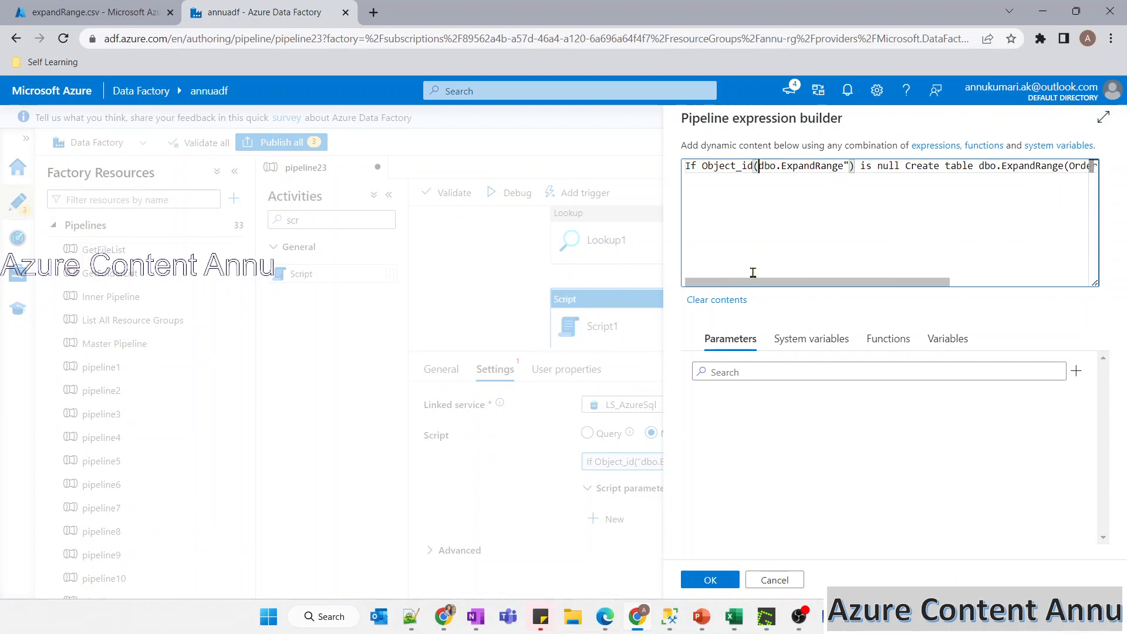
pyautogui.write("'")
pyautogui.press('End')
pyautogui.keyDown('shift'); pyautogui.click(855, 171); pyautogui.keyUp('shift')
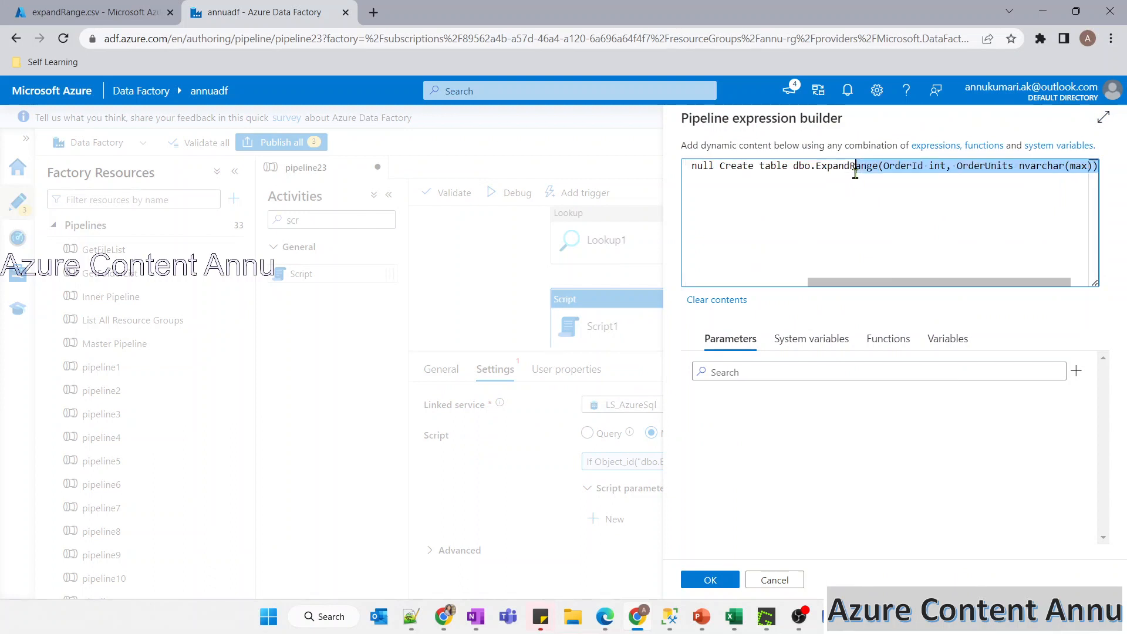
pyautogui.hscroll(-5, 855, 173)
pyautogui.click(854, 167)
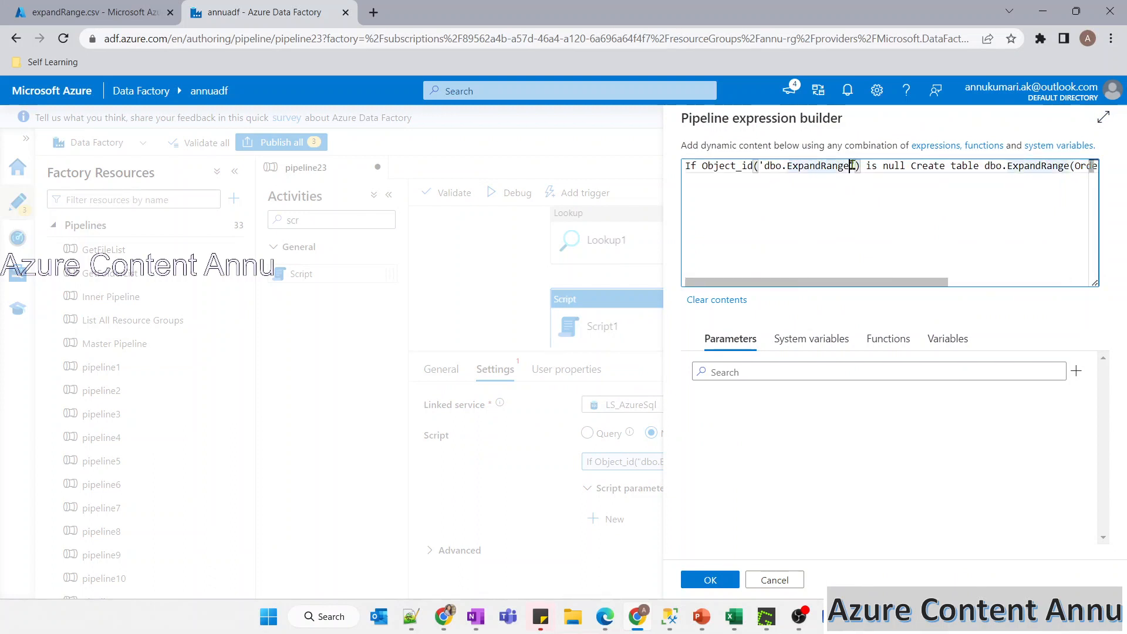
pyautogui.press('BackSpace')
pyautogui.write("'")
pyautogui.click(710, 580)
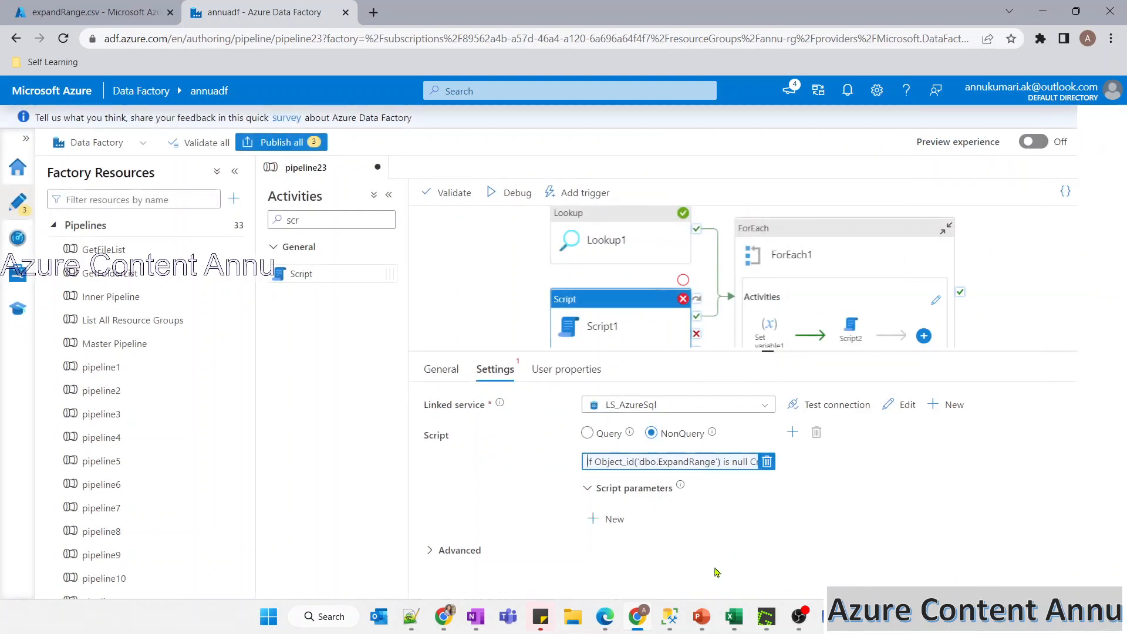
# Start a debug run of pipeline23 and refresh its output
pyautogui.click(515, 193)
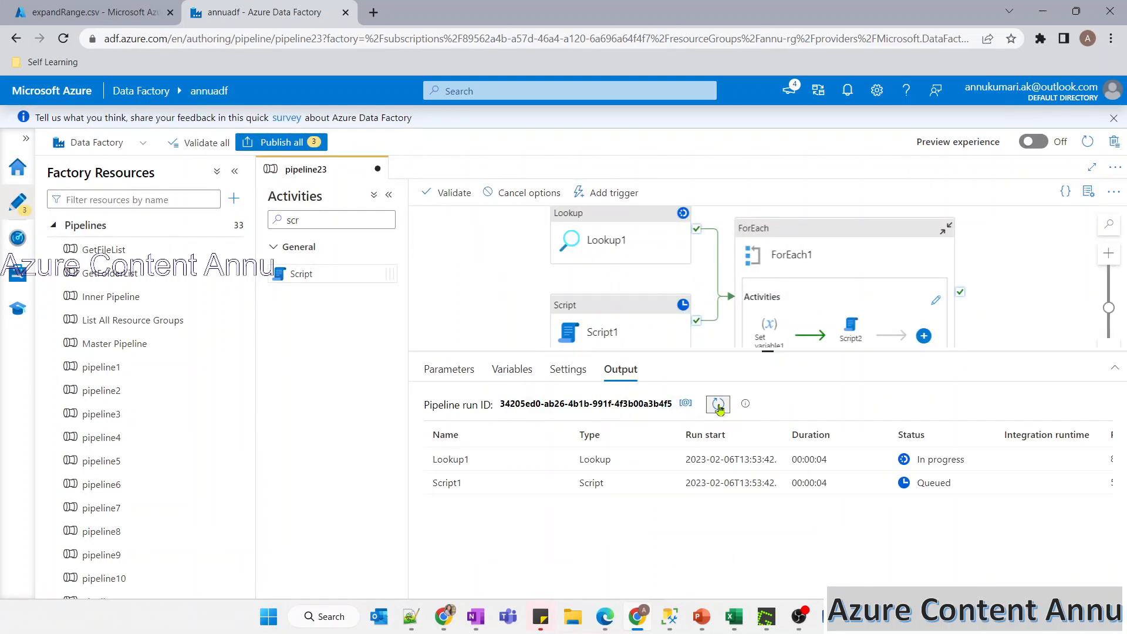
pyautogui.click(718, 405)
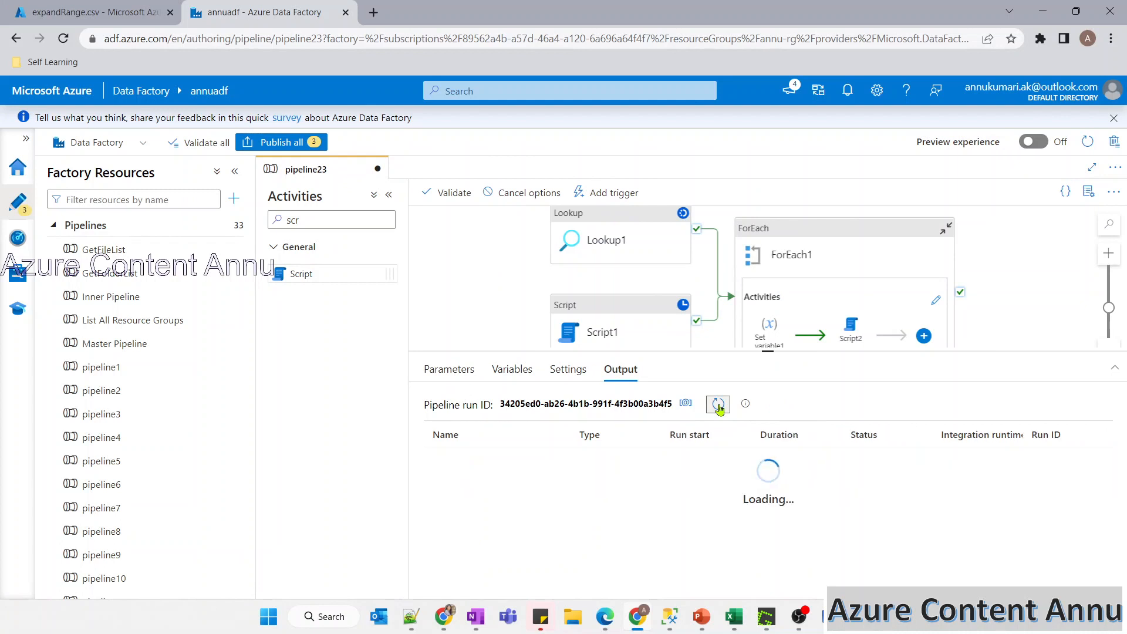
pyautogui.scroll(-2, 645, 510)
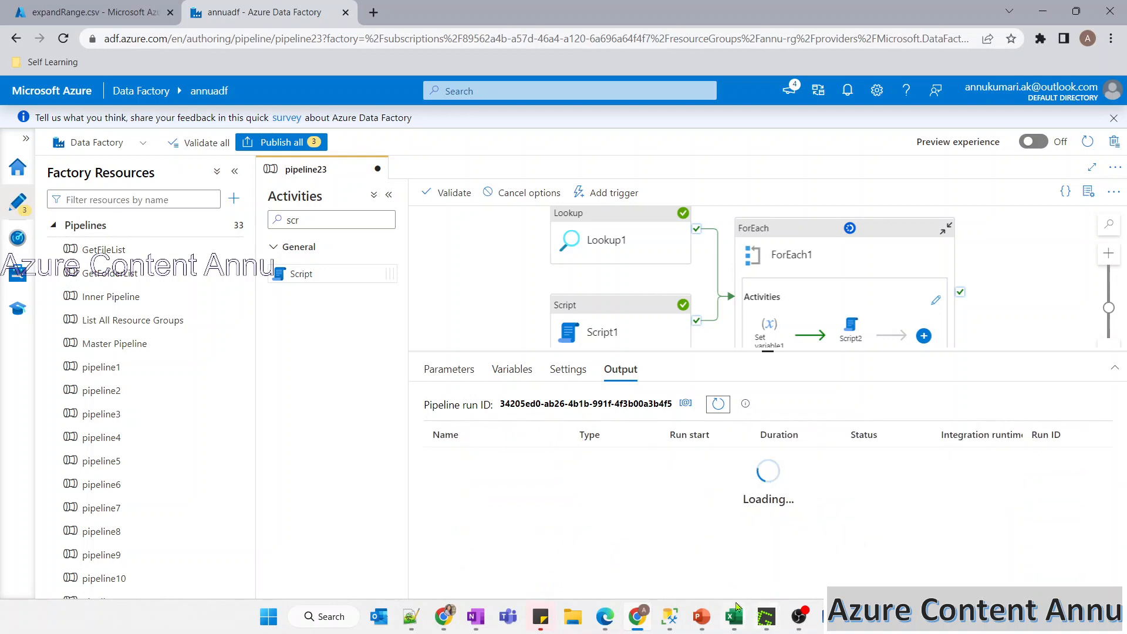
# Switch to SQL Server Management Studio, rerun select * from dbo.ExpandRange and inspect the OrderId and OrderUnits values returned
pyautogui.hotkey('alt', 'Tab')
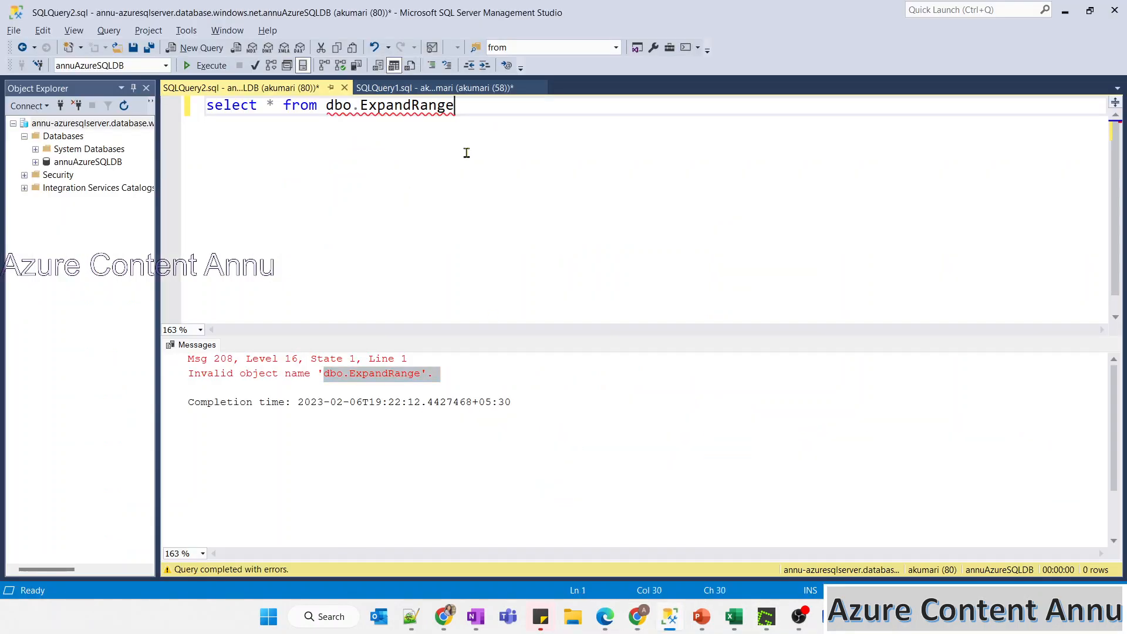
pyautogui.press('F5')
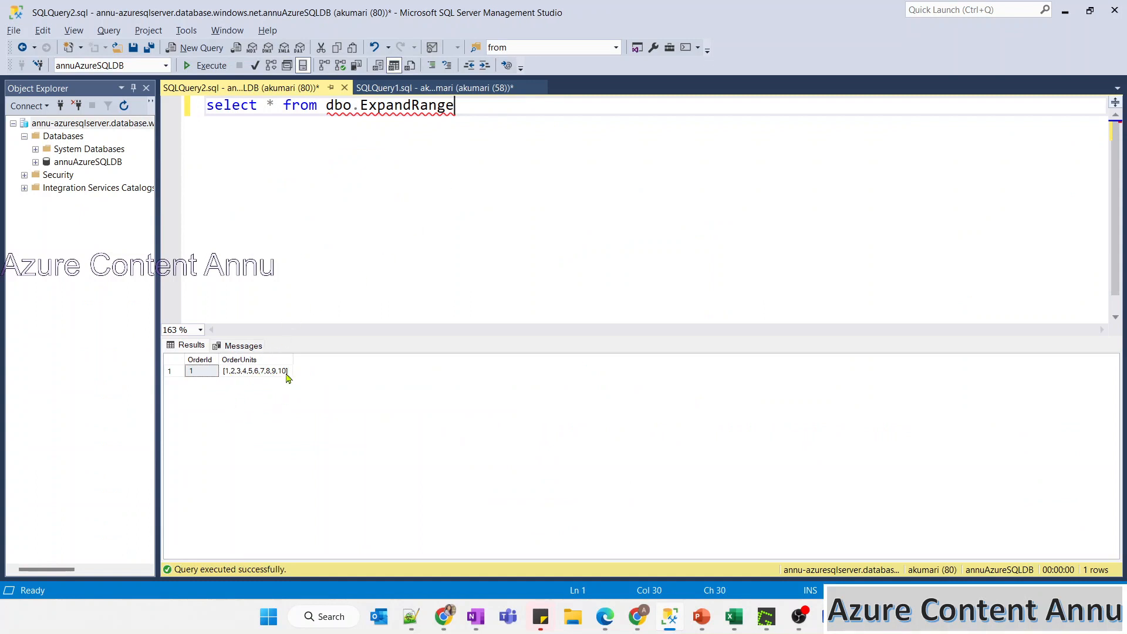
pyautogui.click(212, 374)
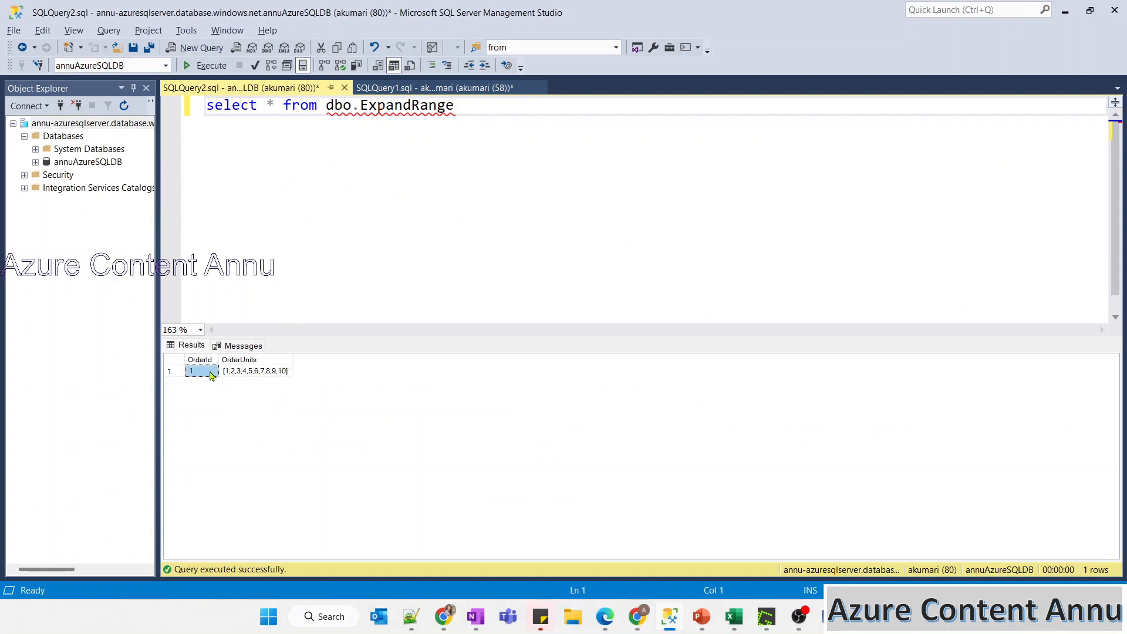
pyautogui.press('Right')
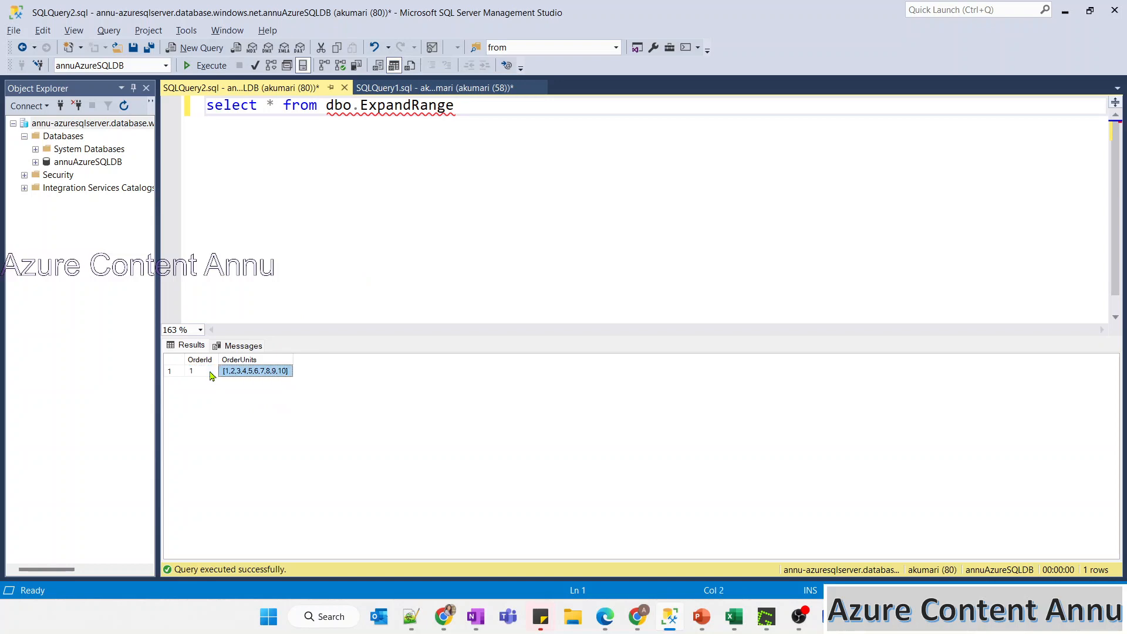
pyautogui.doubleClick(376, 114)
# Return to Data Factory, refresh the debug run output and check the status of every activity run
pyautogui.hotkey('alt', 'Tab')
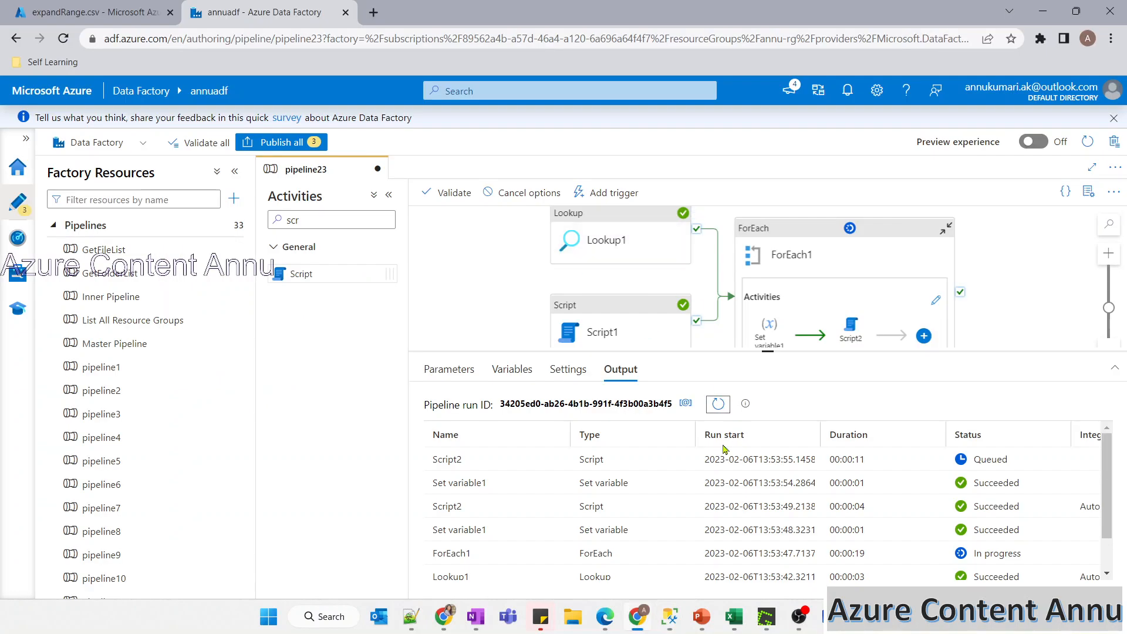
pyautogui.click(718, 405)
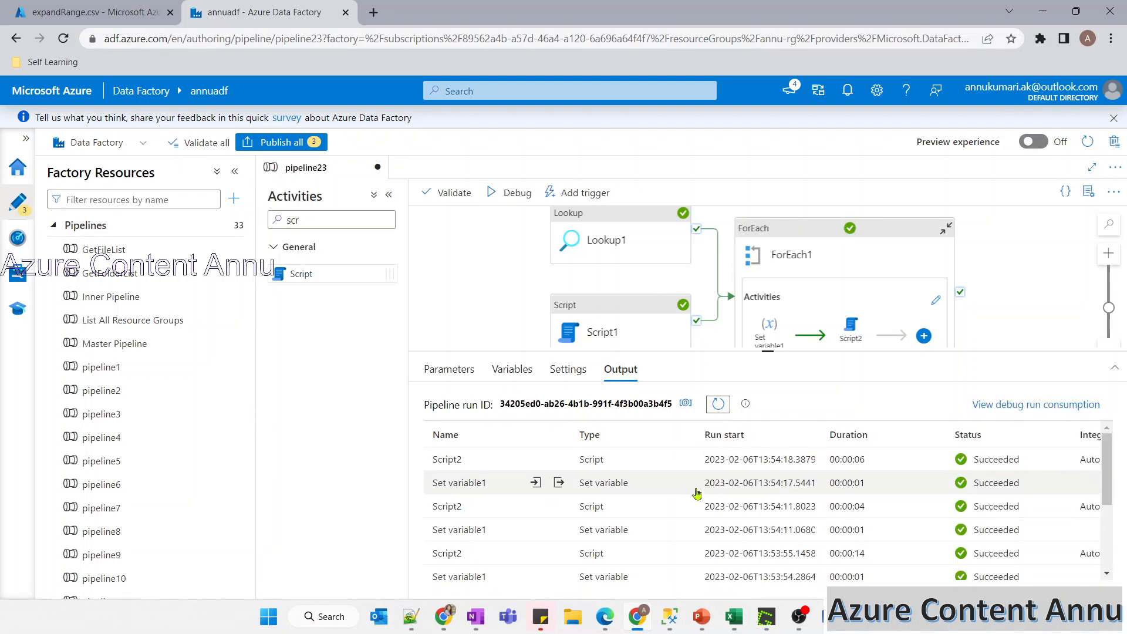
pyautogui.scroll(-3, 696, 493)
pyautogui.scroll(3, 697, 493)
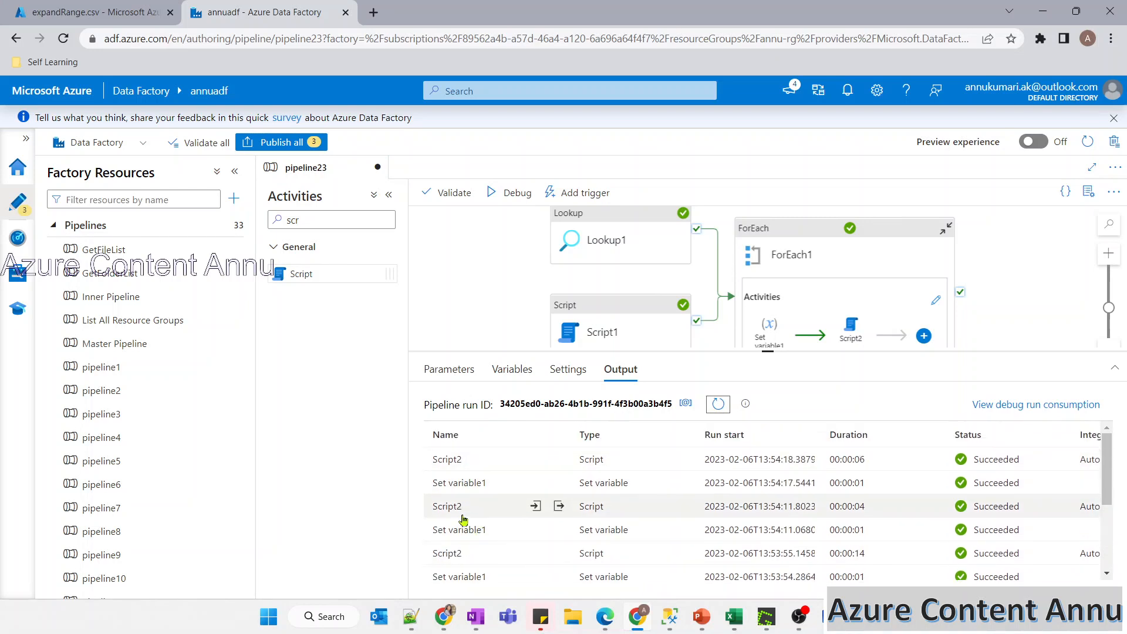
# Switch to SQL Server Management Studio, rerun the dbo.ExpandRange query and widen the OrderUnits column to fit its contents
pyautogui.click(669, 622)
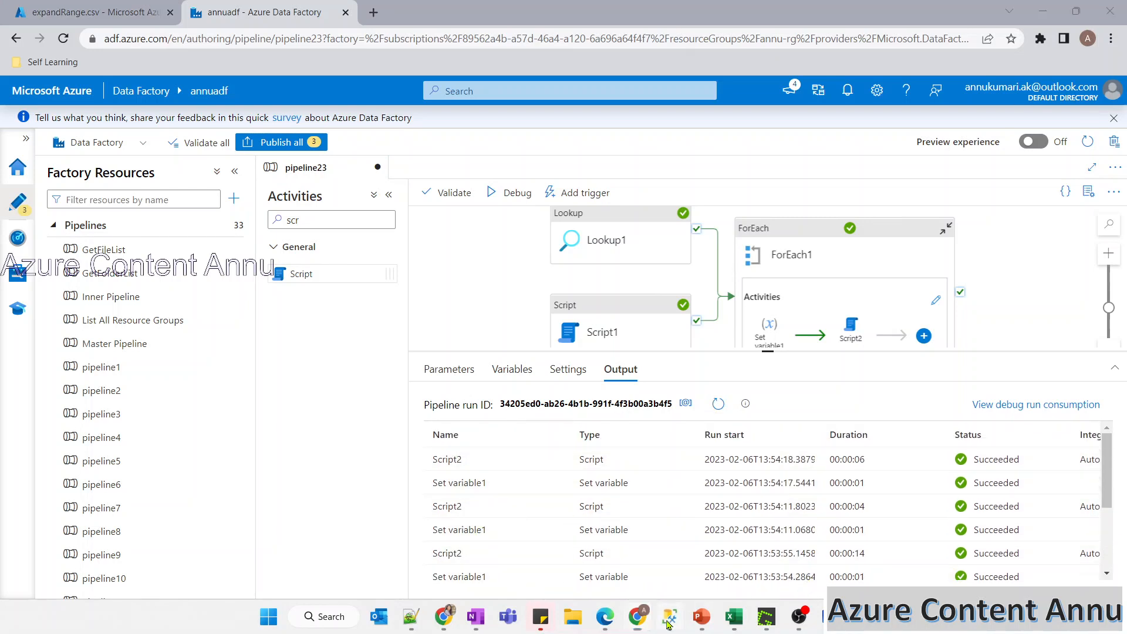
pyautogui.click(438, 188)
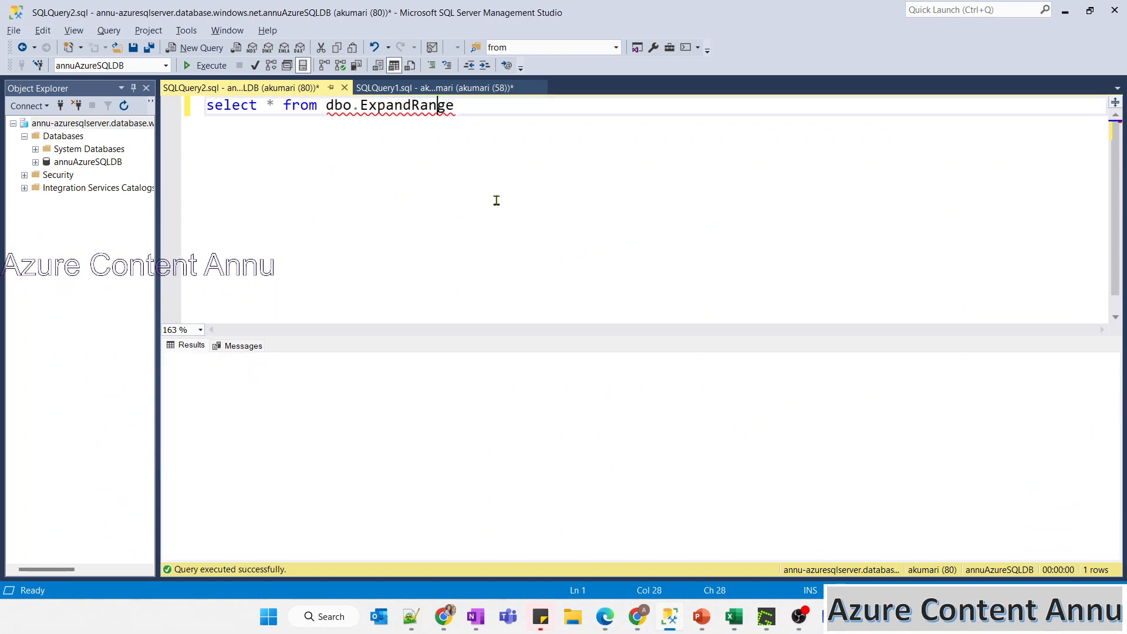
pyautogui.press('F5')
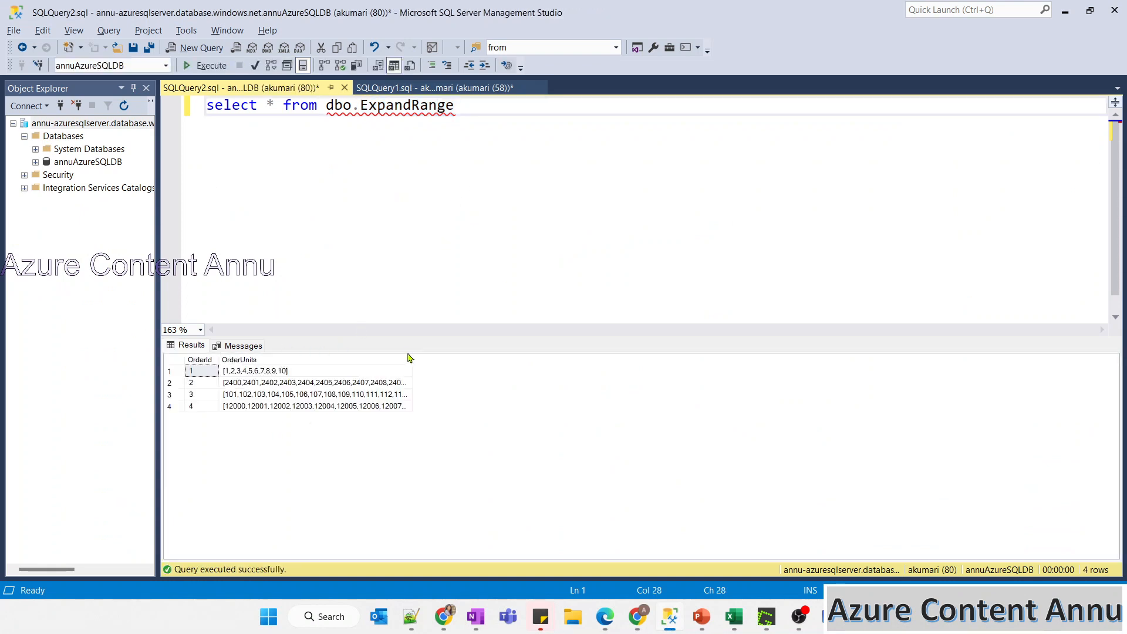
pyautogui.doubleClick(412, 358)
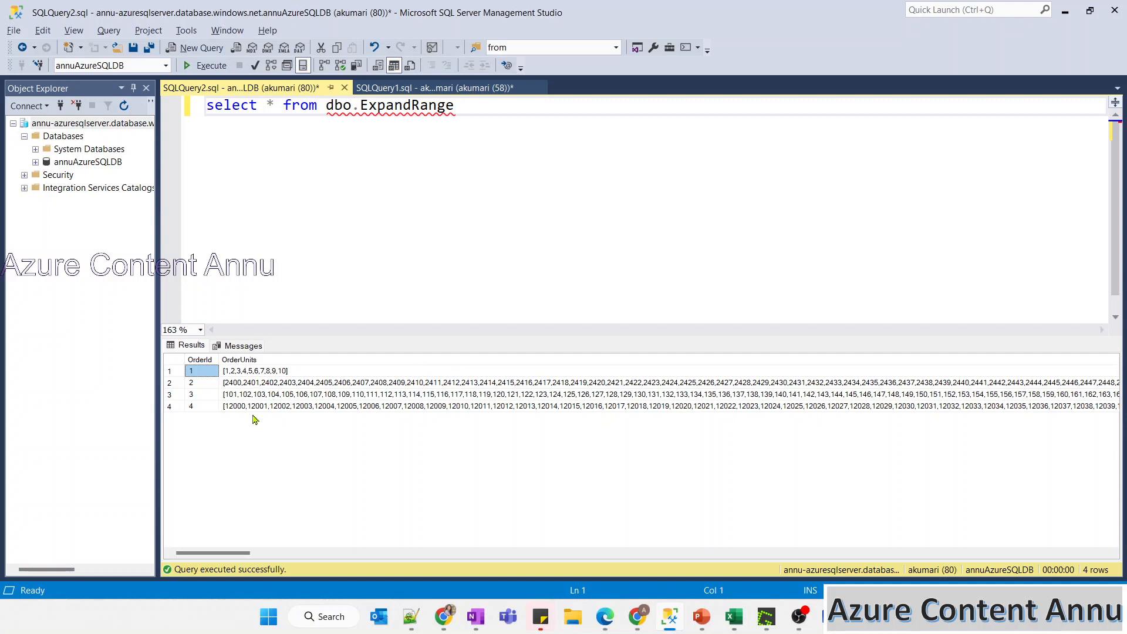
# Examine the expanded OrderUnits lists in the query results row by row, including where the long ones end
pyautogui.click(234, 372)
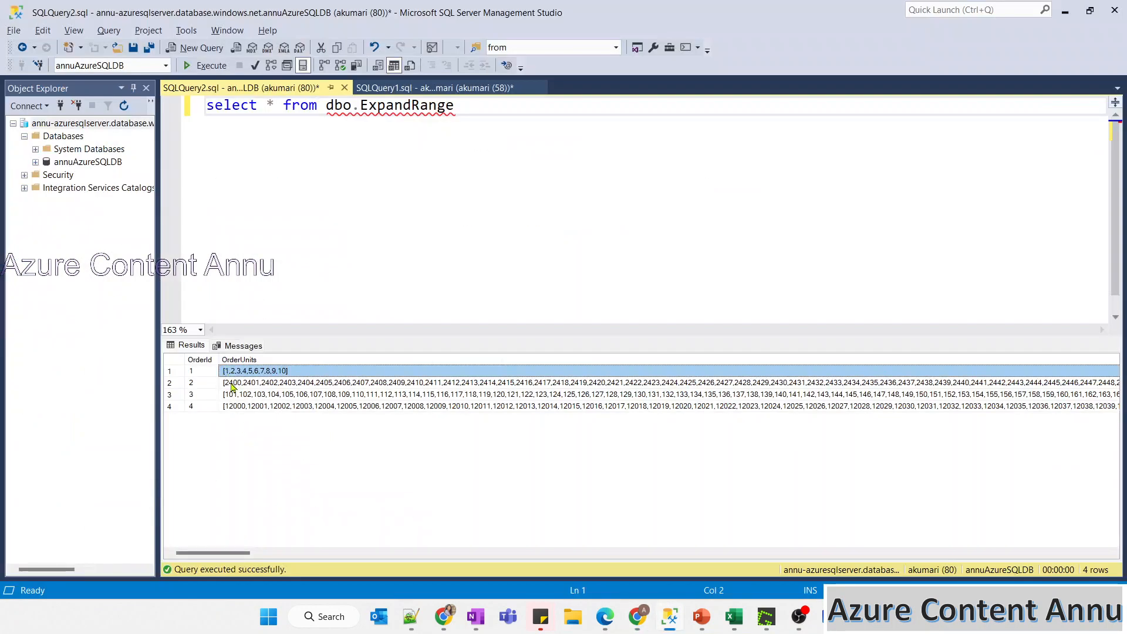
pyautogui.click(232, 385)
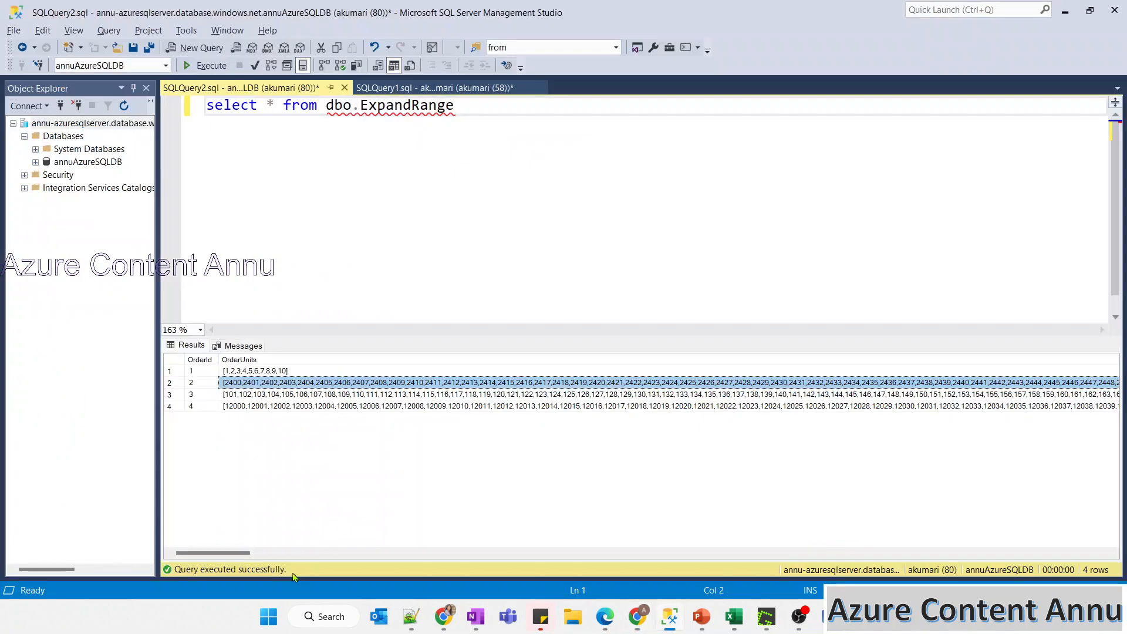
pyautogui.moveTo(241, 553); pyautogui.dragTo(578, 542)
pyautogui.click(227, 399)
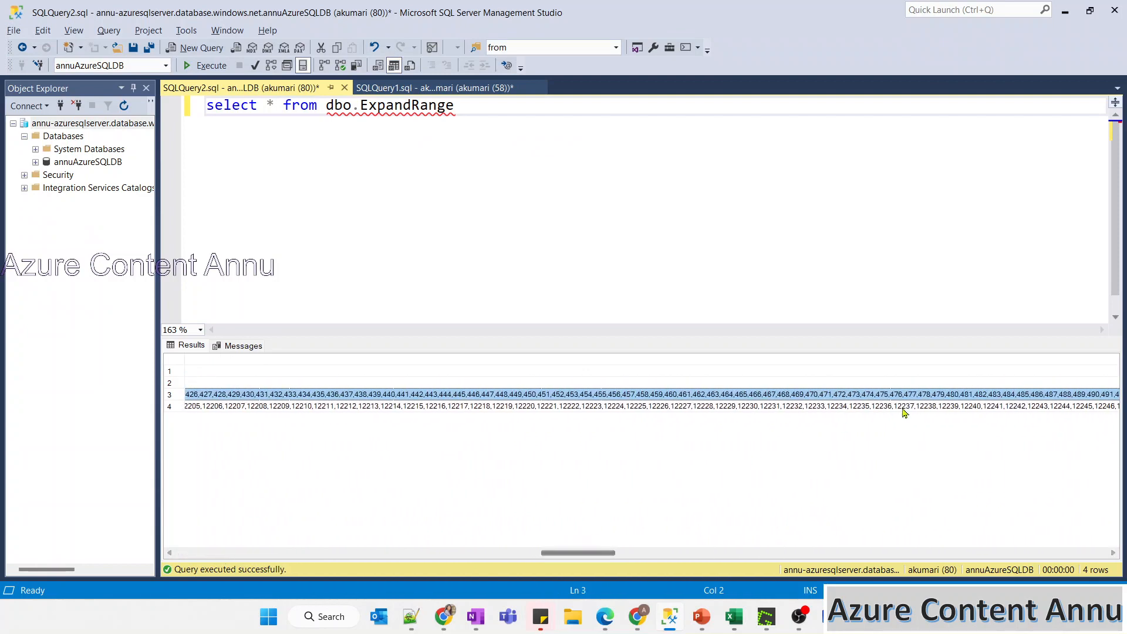
pyautogui.hscroll(5, 880, 405)
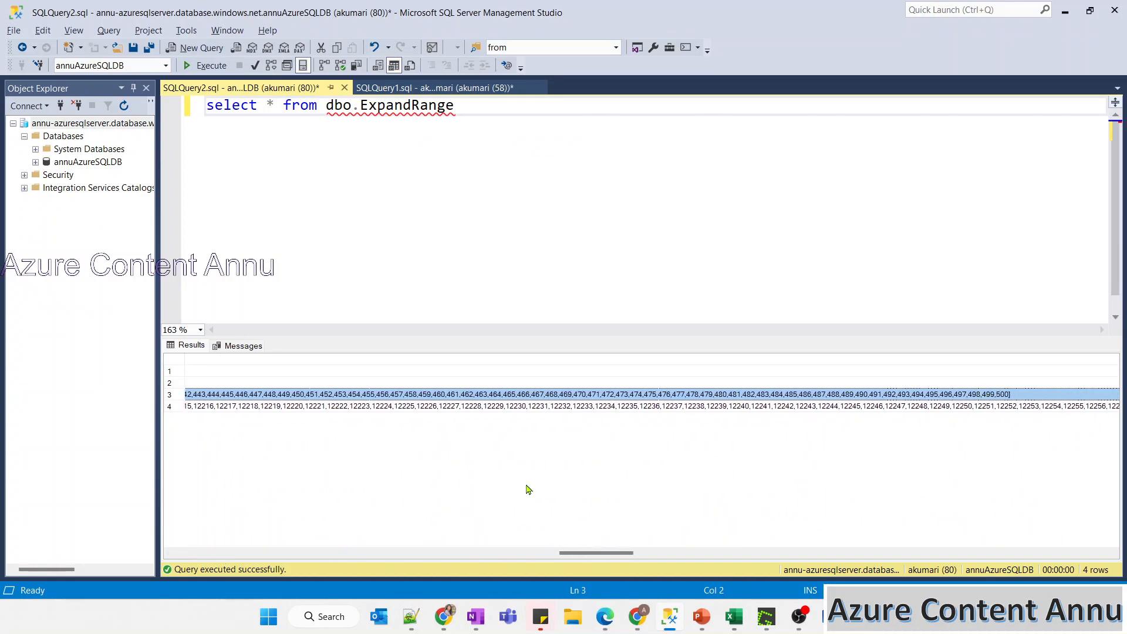
pyautogui.moveTo(578, 553); pyautogui.dragTo(1122, 532)
pyautogui.click(231, 407)
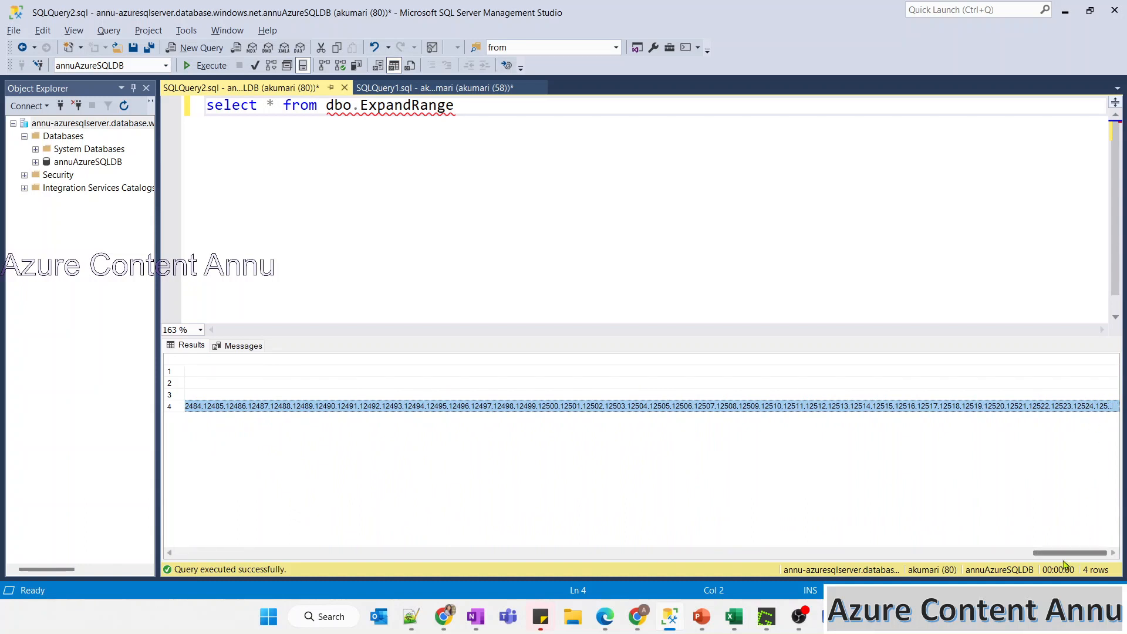
pyautogui.click(1094, 398)
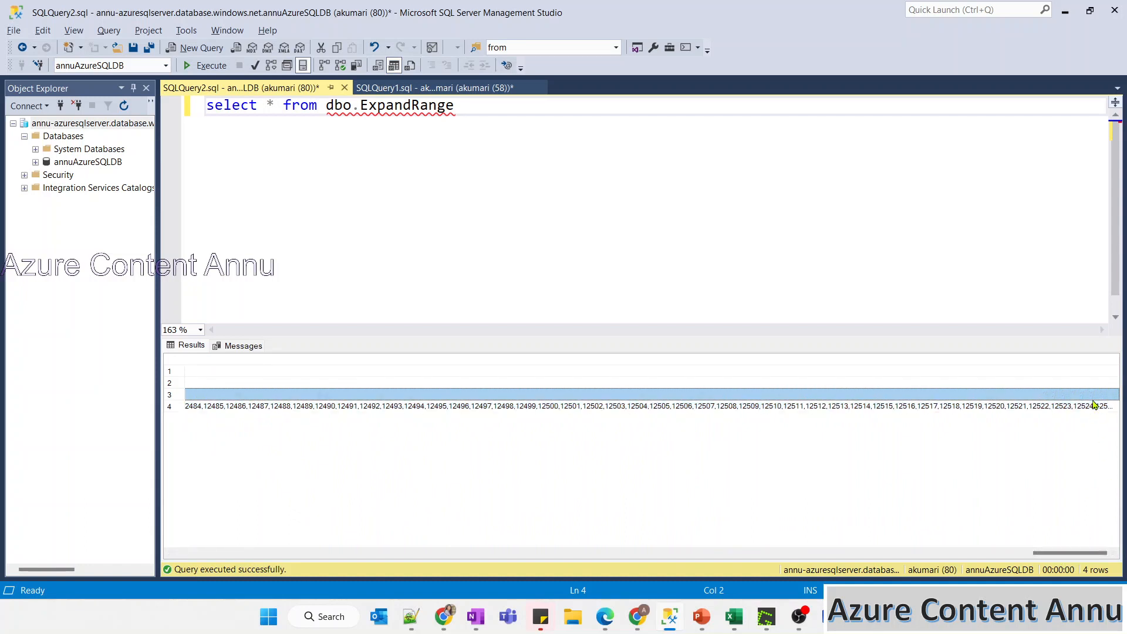
# Paste the fourth row's OrderUnits value below the query to check its last number, and delete the pasted text
pyautogui.click(1089, 409)
pyautogui.click(604, 193)
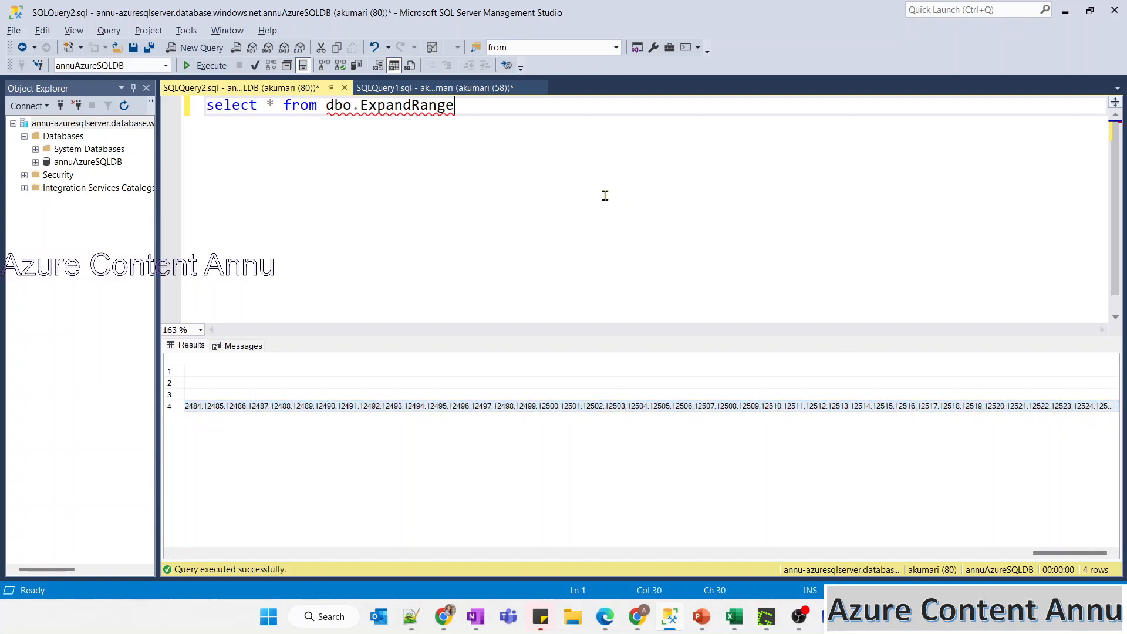
pyautogui.press('Return')
pyautogui.press('Return')
pyautogui.hotkey('ctrl', 'v')
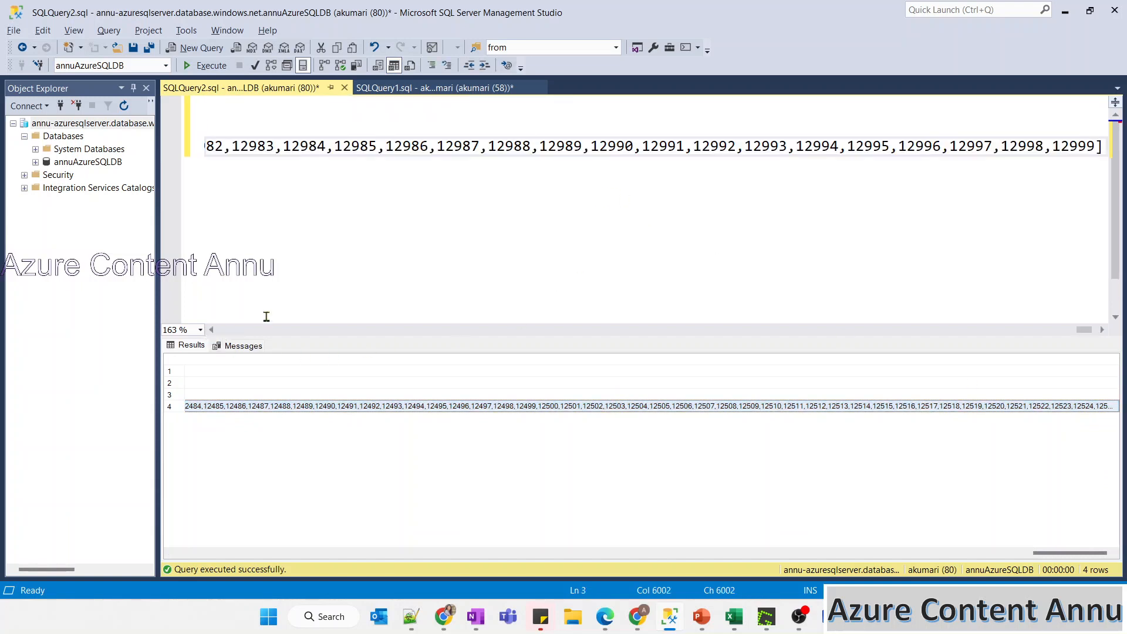
pyautogui.moveTo(1097, 150); pyautogui.dragTo(1036, 150)
pyautogui.hotkey('ctrl', 'a')
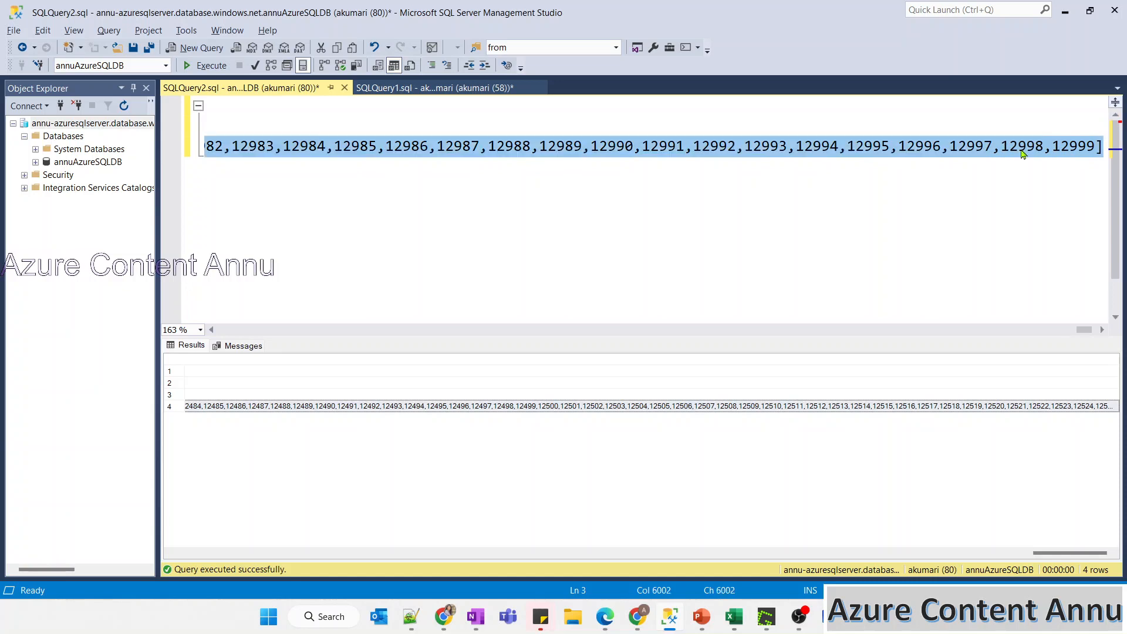
pyautogui.press('Delete')
# Check the source OrderUnits ranges in expandRange.csv in the browser and return to the beginning of the query results in SQL Server Management Studio
pyautogui.hotkey('alt', 'Tab')
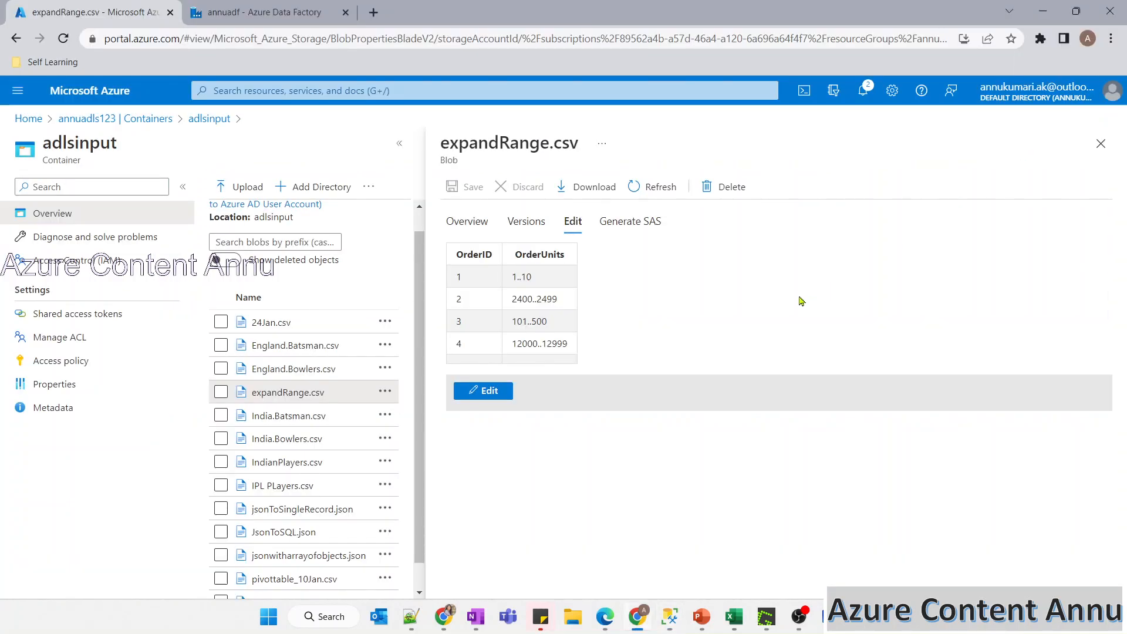
pyautogui.hotkey('ctrl', 'Tab')
pyautogui.hotkey('alt', 'Tab')
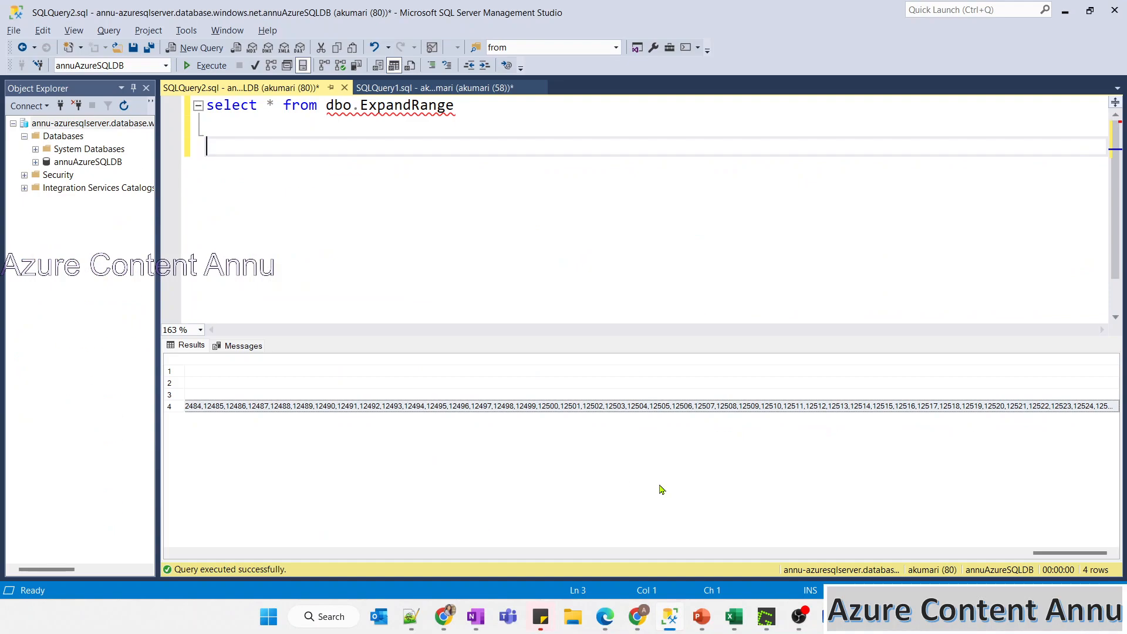
pyautogui.moveTo(1036, 558); pyautogui.dragTo(179, 557)
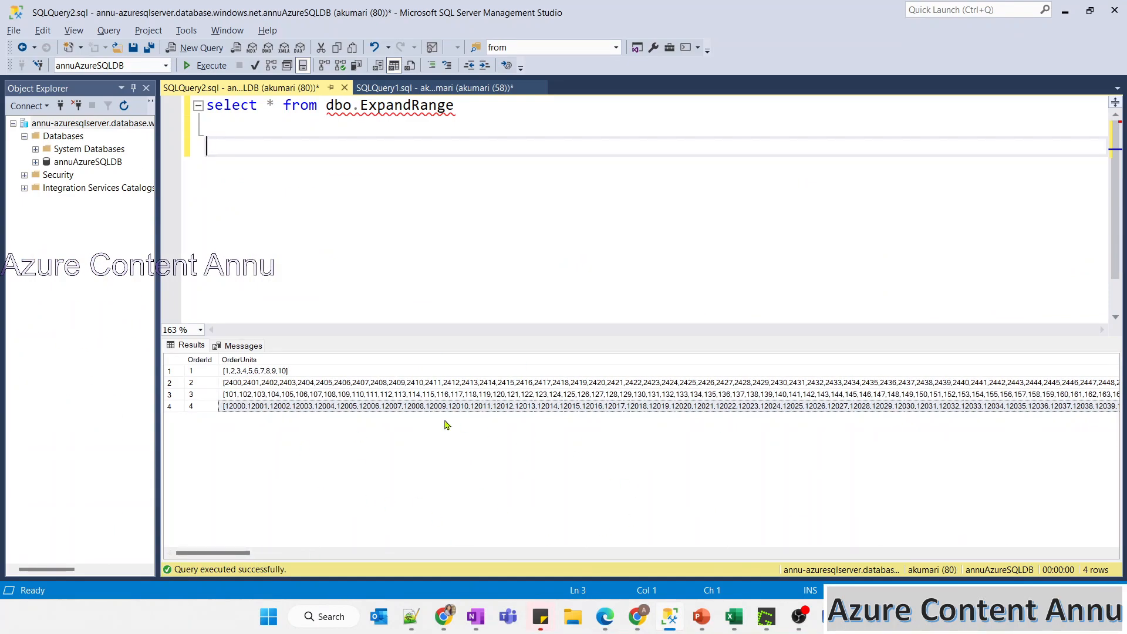
# Switch to the PowerPoint slide show, circle the expanded ObjectUnits values 1 to 10 for OrderID 1, and return to the query results
pyautogui.moveTo(702, 617)
pyautogui.click(755, 537)
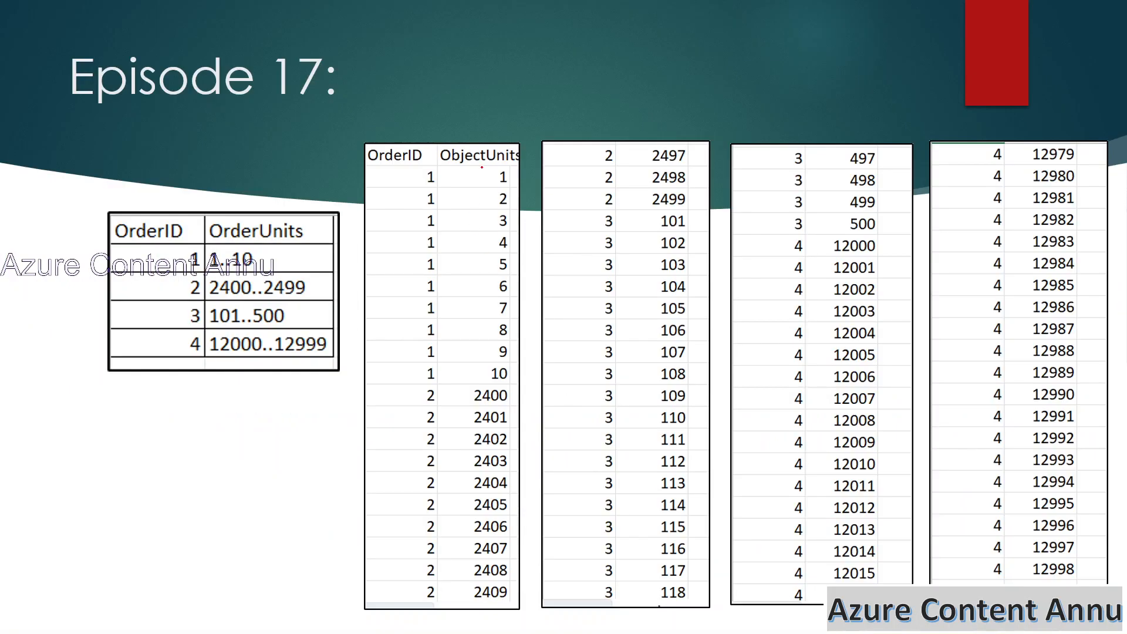
pyautogui.moveTo(470, 209)
pyautogui.mouseDown()
pyautogui.moveTo(468, 384)
pyautogui.moveTo(536, 287)
pyautogui.moveTo(483, 156)
pyautogui.mouseUp()
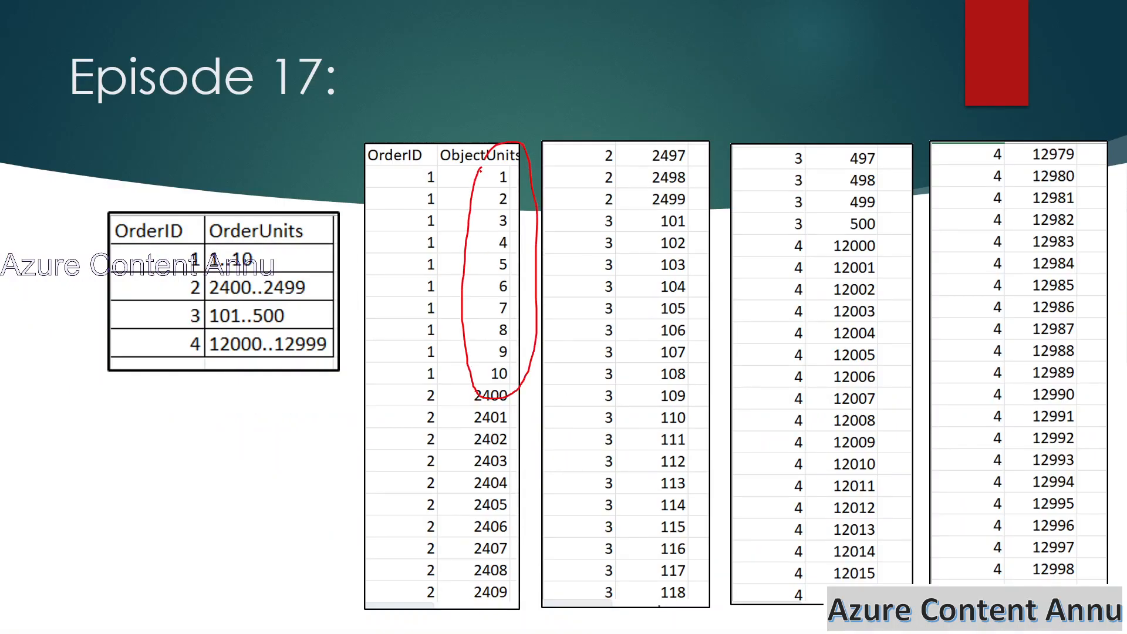
pyautogui.press('Escape')
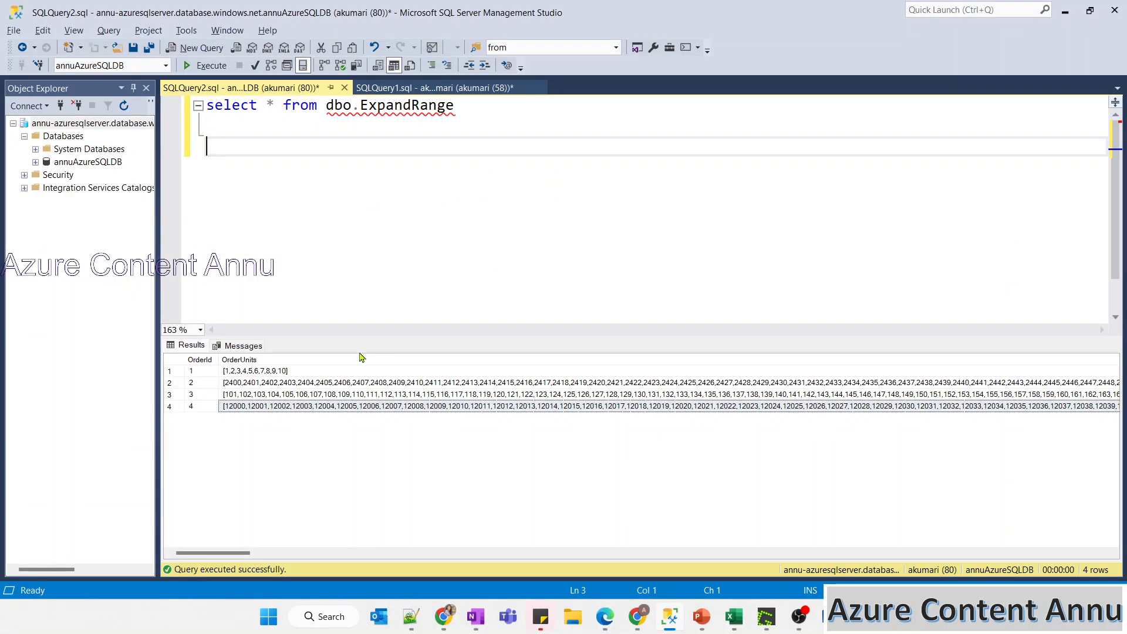
# Compare the OrderUnits lists of the four result rows with the one-value-per-row layout required on the slide
pyautogui.click(252, 375)
pyautogui.click(256, 385)
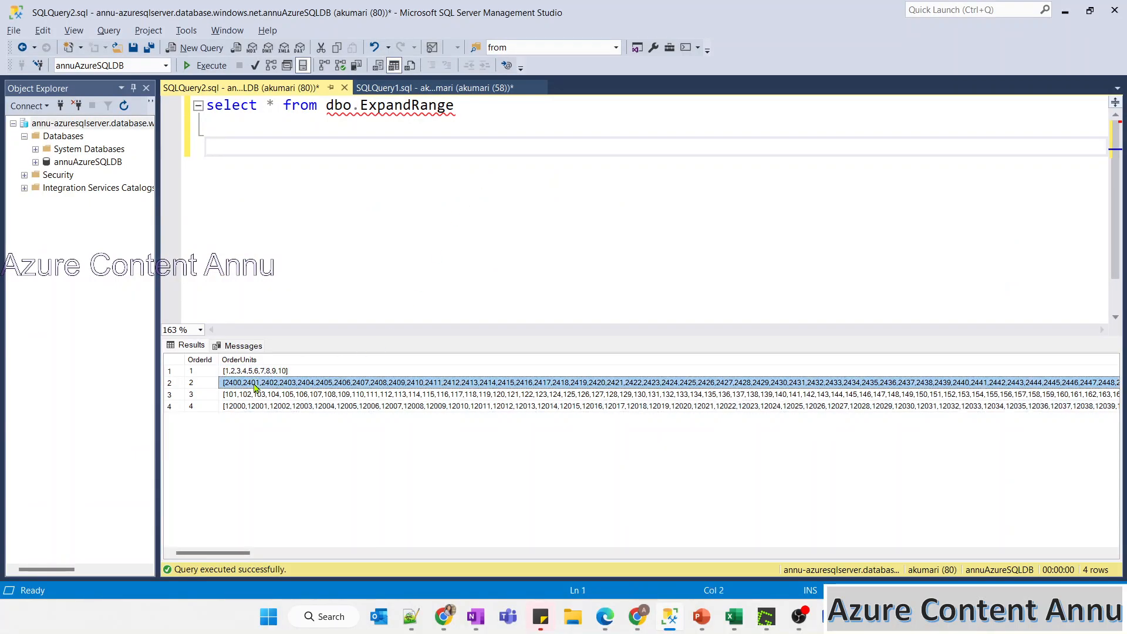
pyautogui.click(256, 396)
pyautogui.press('Up')
pyautogui.press('Up')
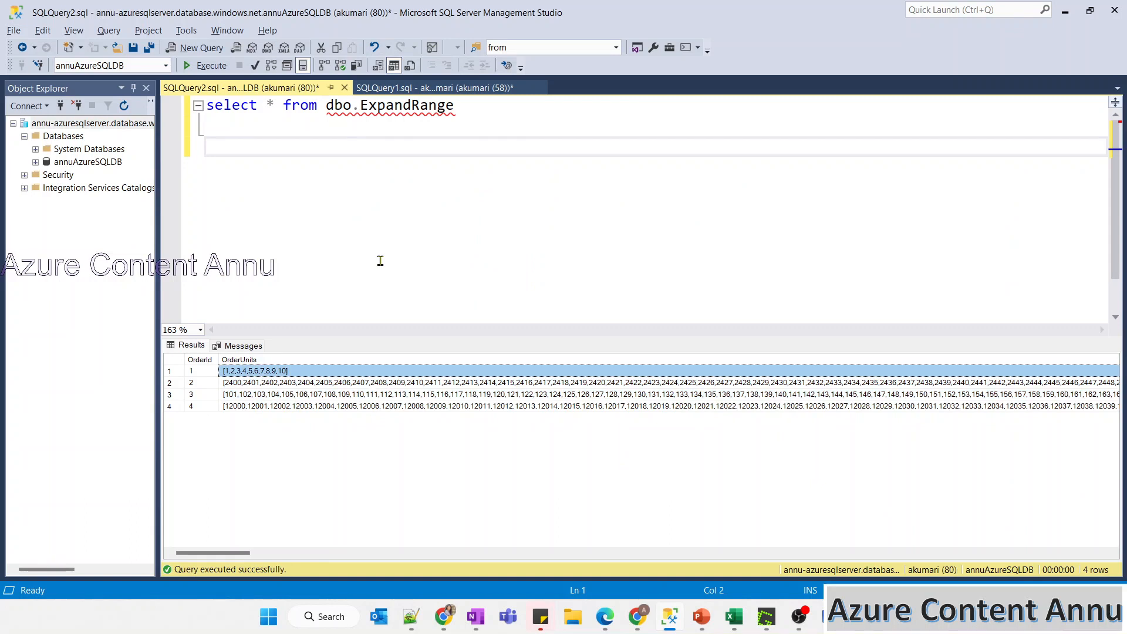
pyautogui.press('Down')
pyautogui.press('Down')
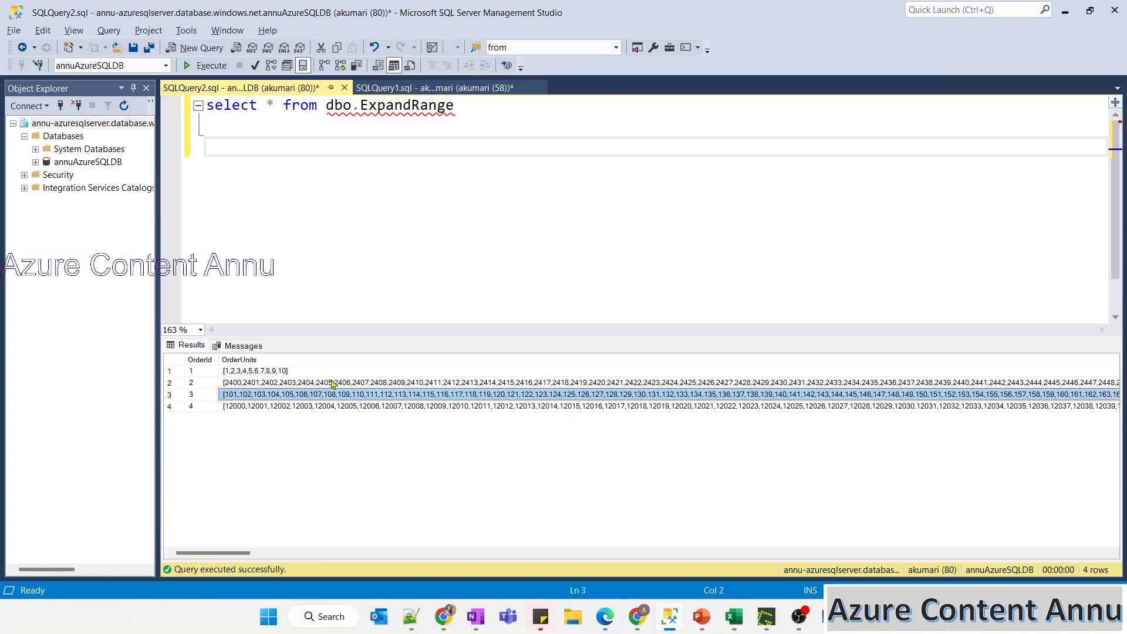
pyautogui.press('Down')
pyautogui.press('Up')
pyautogui.press('Up')
pyautogui.press('Up')
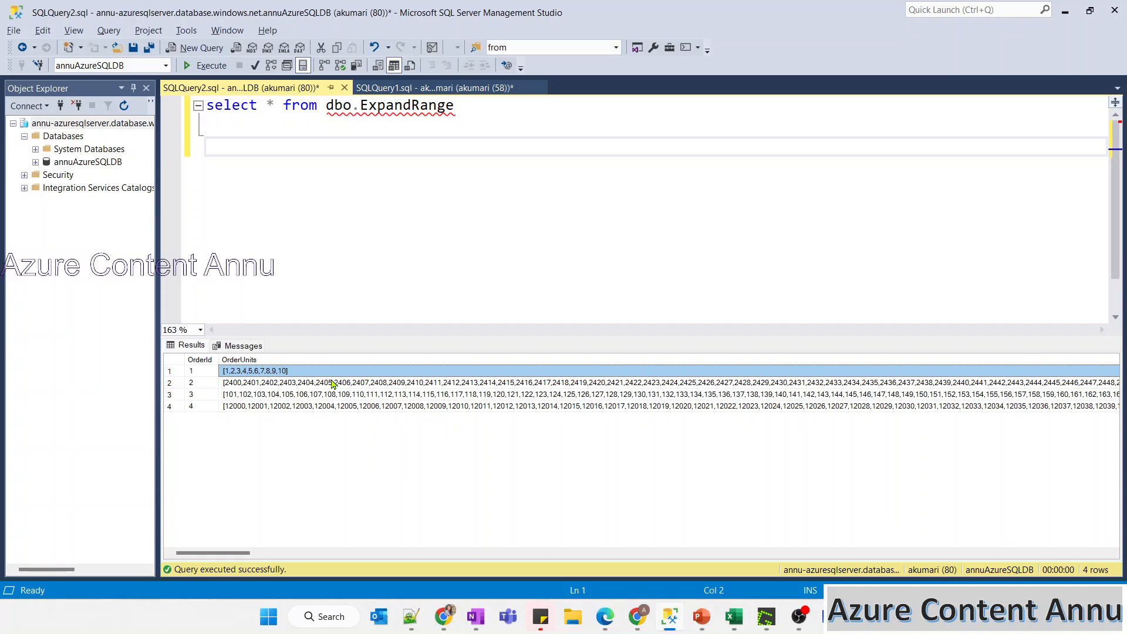
# Switch to Azure Data Factory in the browser, add a Data flow activity to pipeline23, and link ForEach1's success output to it
pyautogui.hotkey('alt', 'Tab')
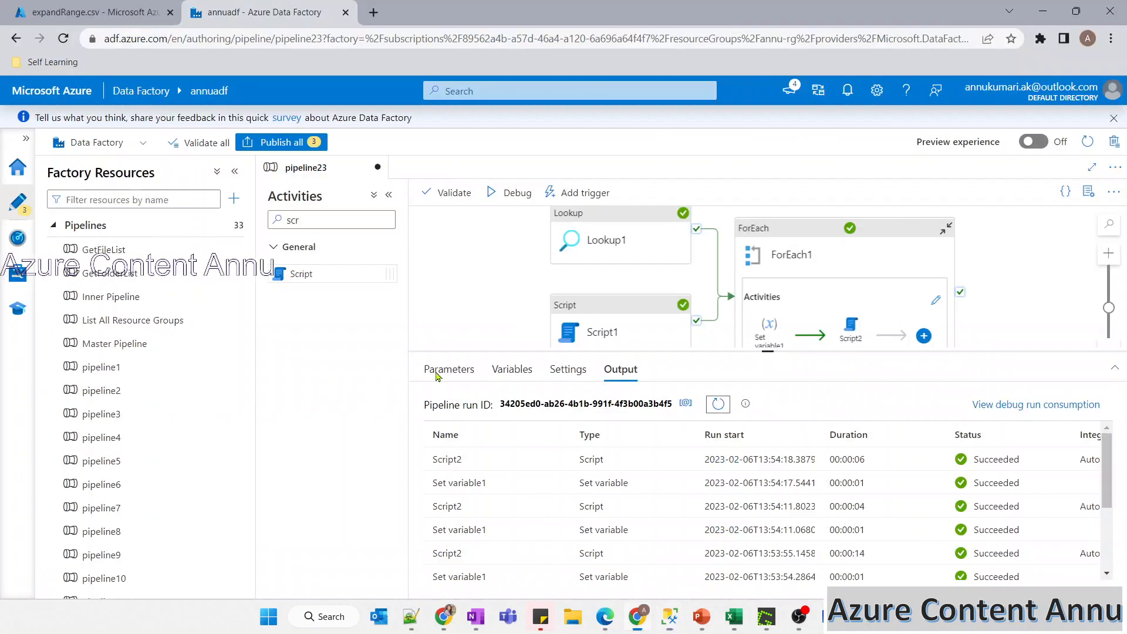
pyautogui.doubleClick(318, 219)
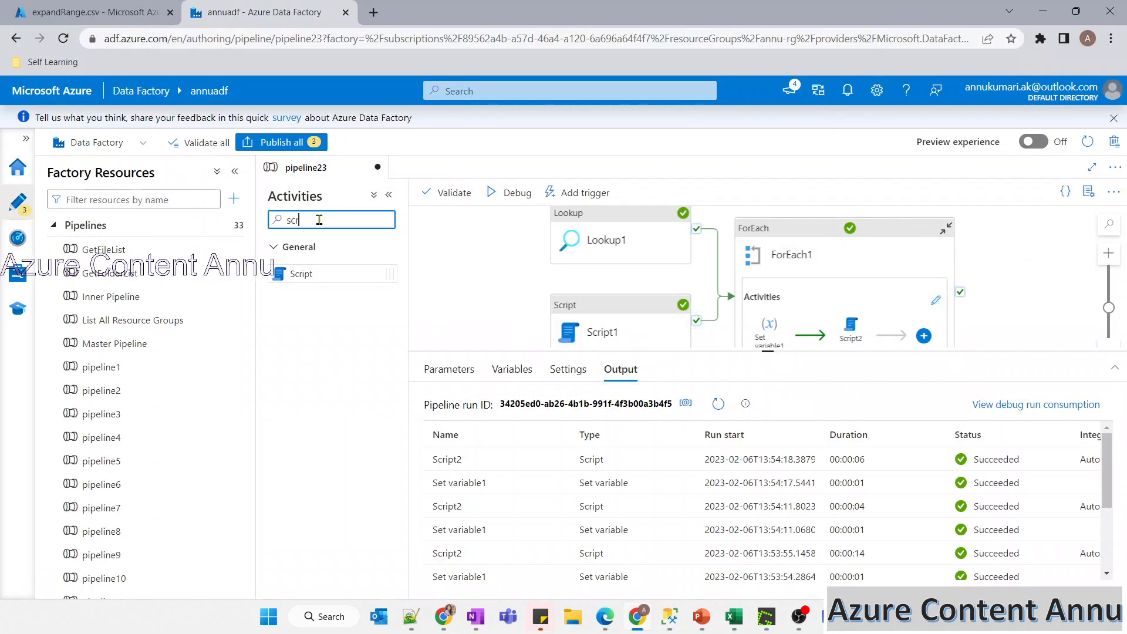
pyautogui.write('data')
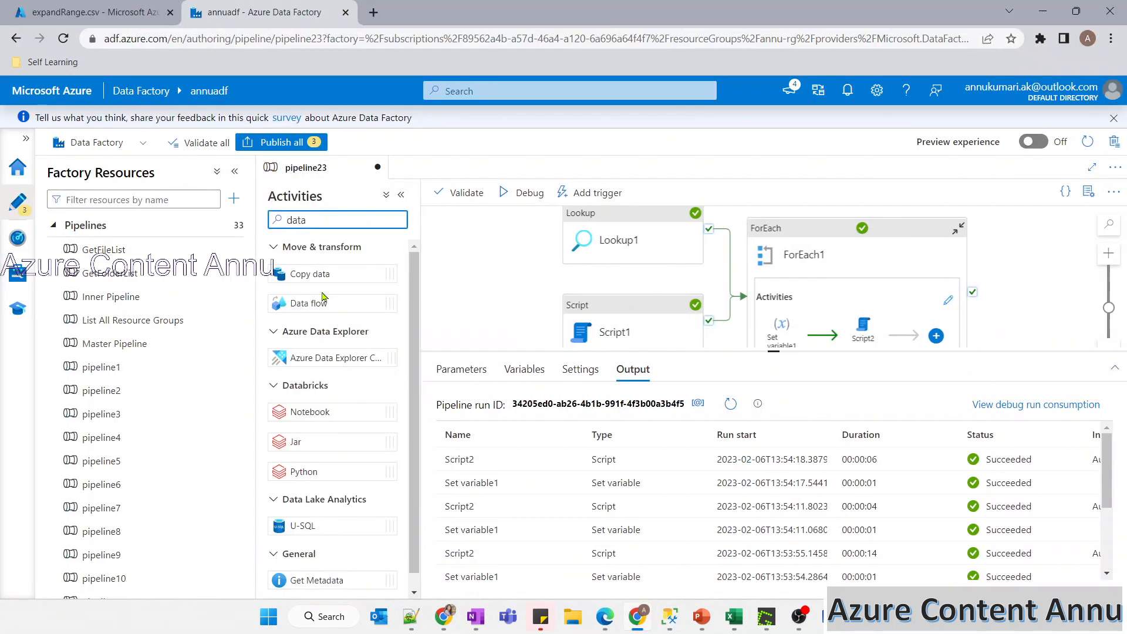
pyautogui.moveTo(322, 299); pyautogui.dragTo(1066, 274)
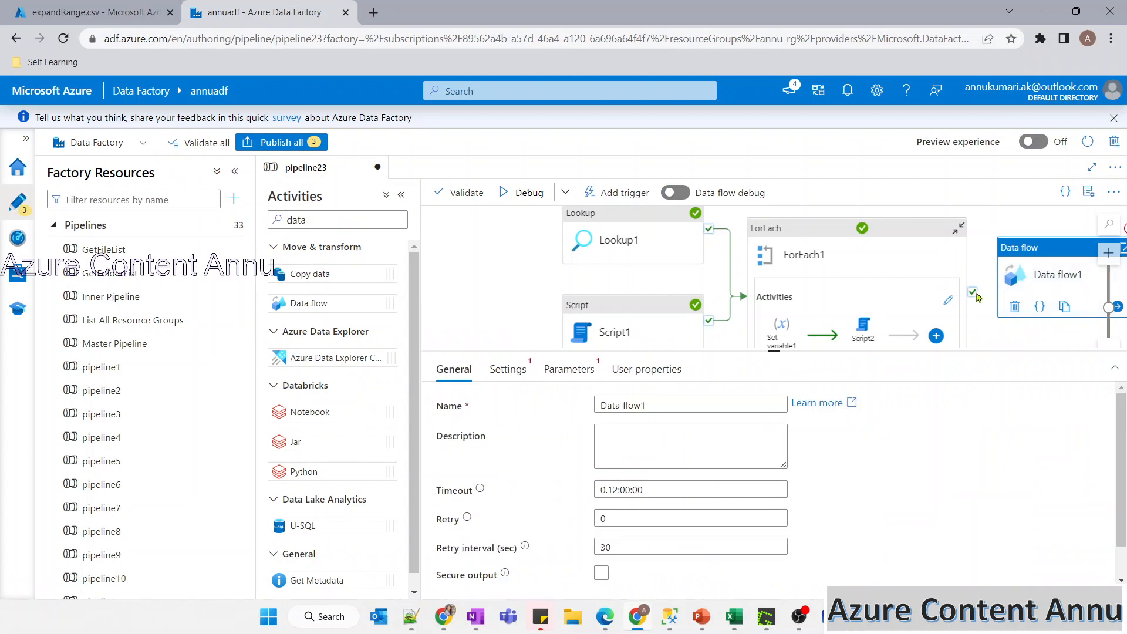
pyautogui.moveTo(972, 291); pyautogui.dragTo(1017, 292)
pyautogui.click(1017, 291)
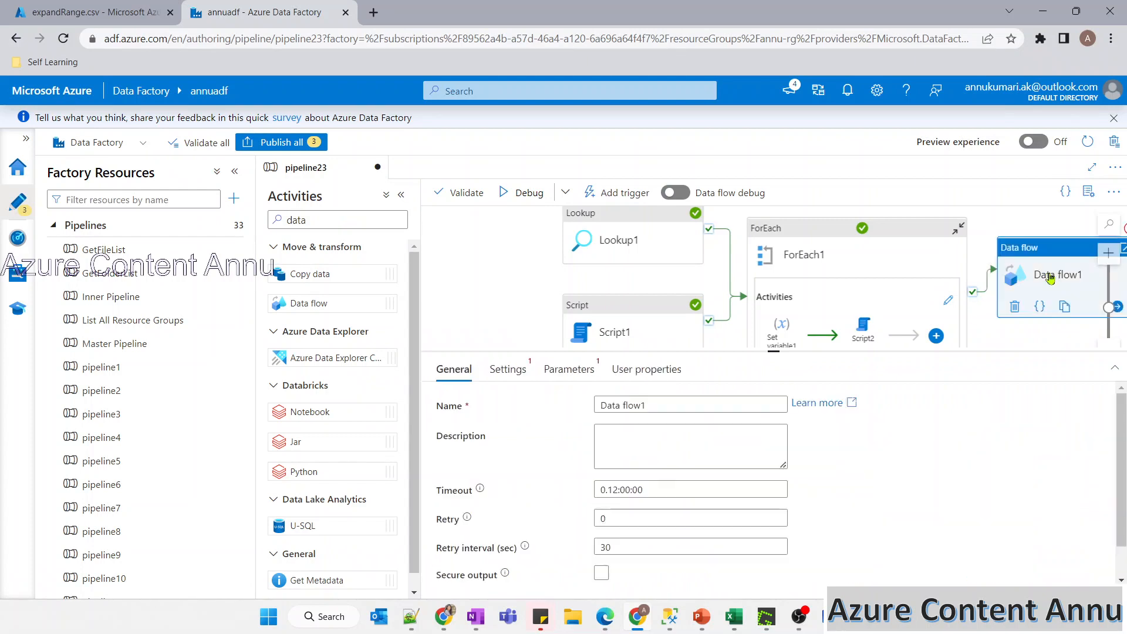
# Create a new data flow for the Data flow activity and turn on data flow debug with AutoResolveIntegrationRuntime
pyautogui.click(509, 370)
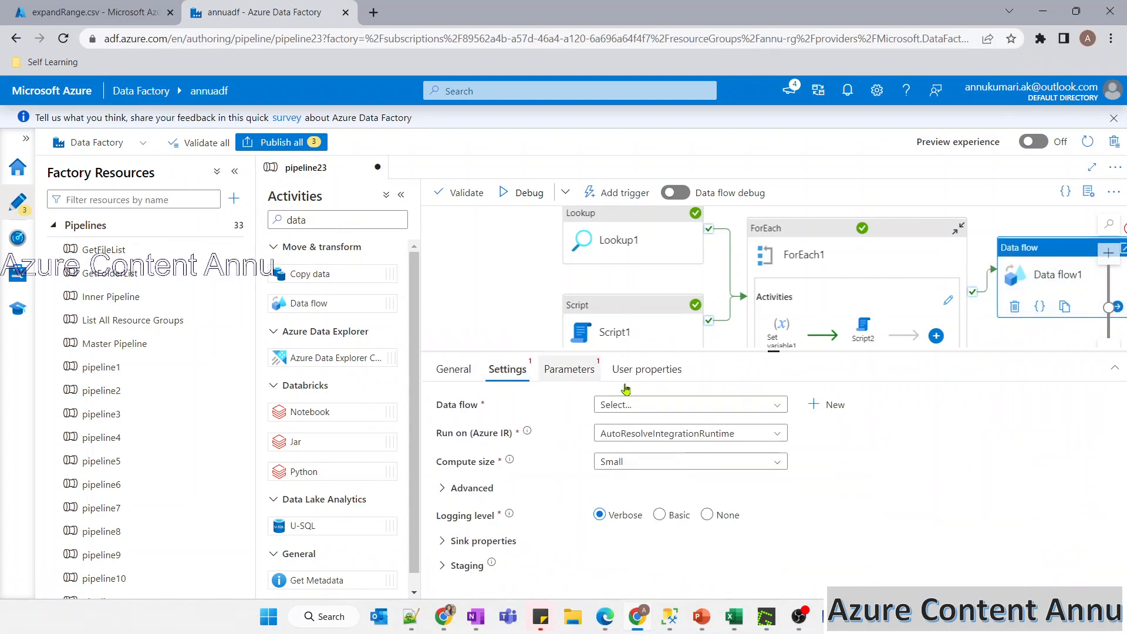
pyautogui.click(825, 405)
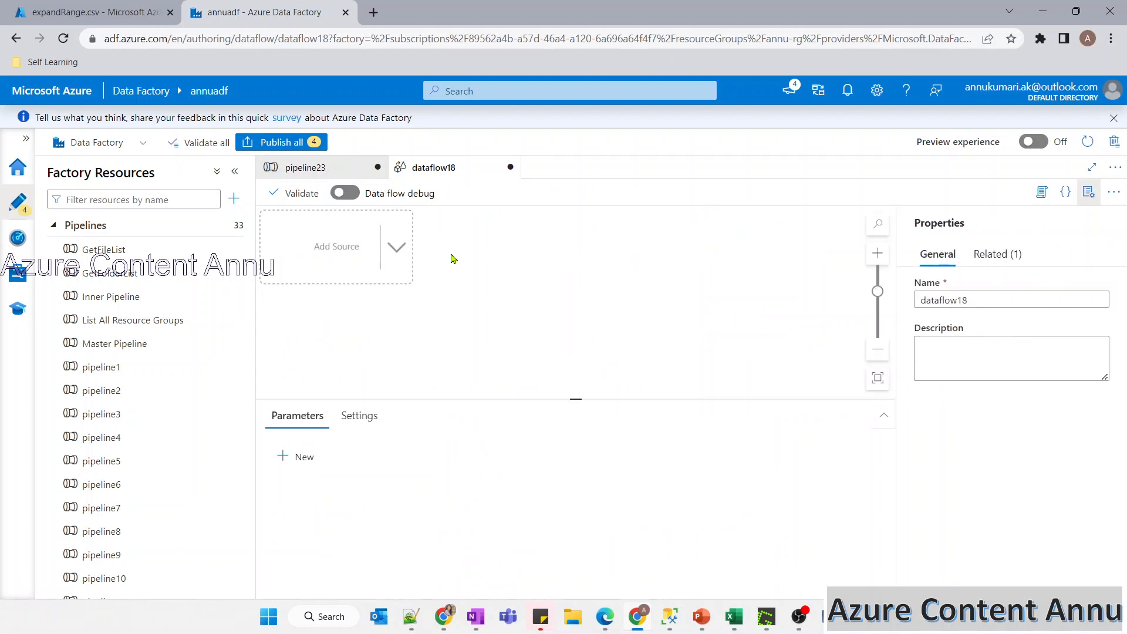
pyautogui.click(345, 193)
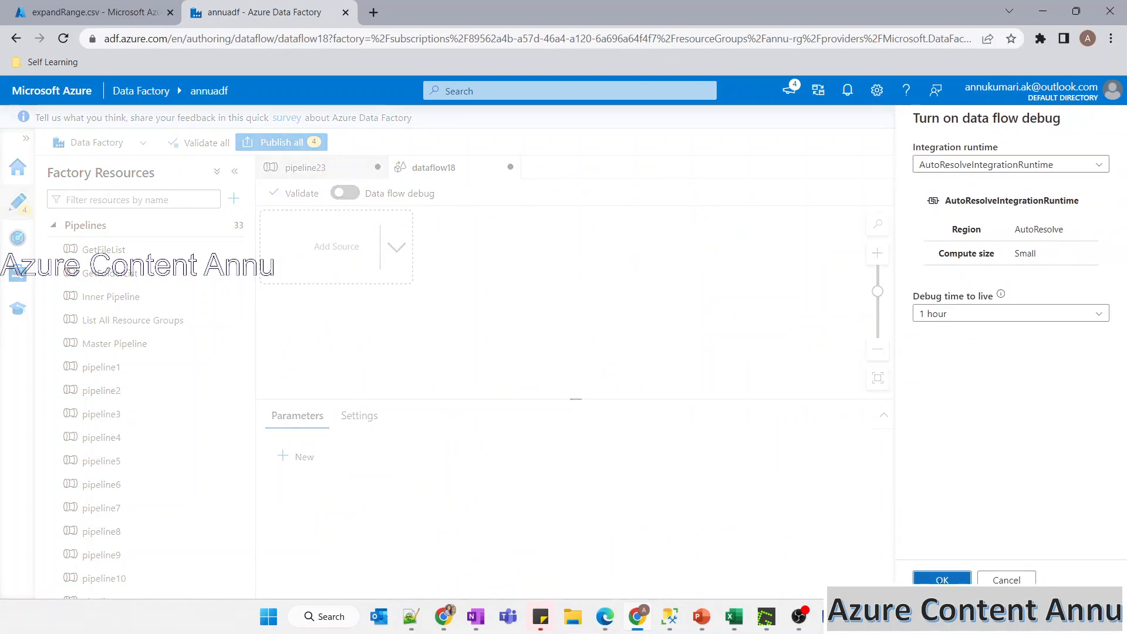
pyautogui.click(942, 579)
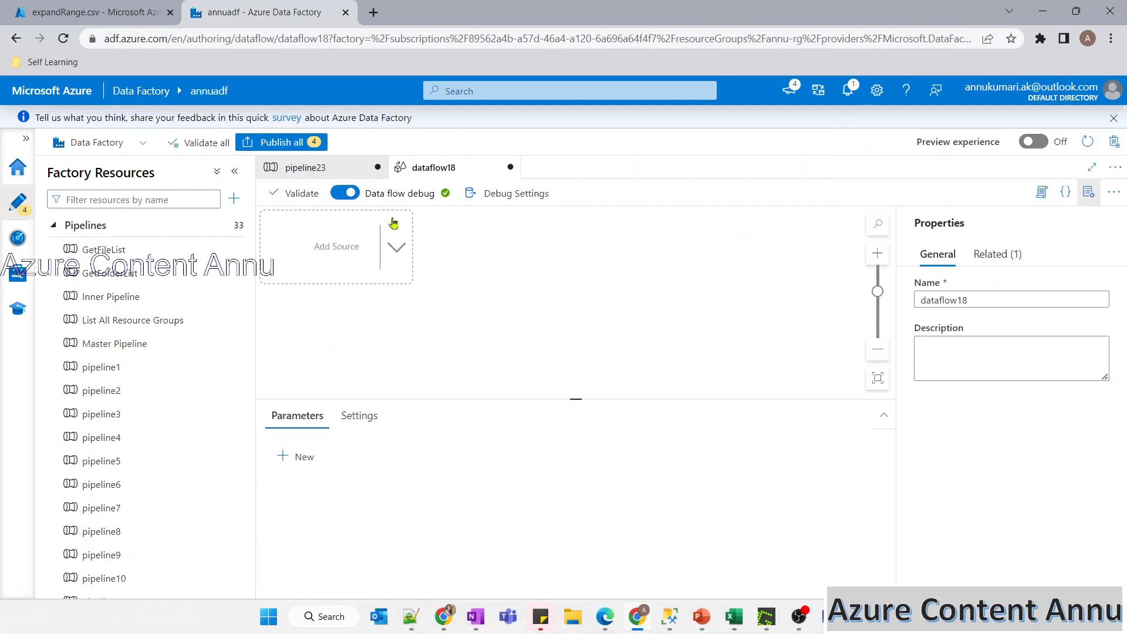
# Add a source to the data flow and assign it the AzureSqlTable1 dataset, after checking the table in SQL Server Management Studio
pyautogui.click(339, 268)
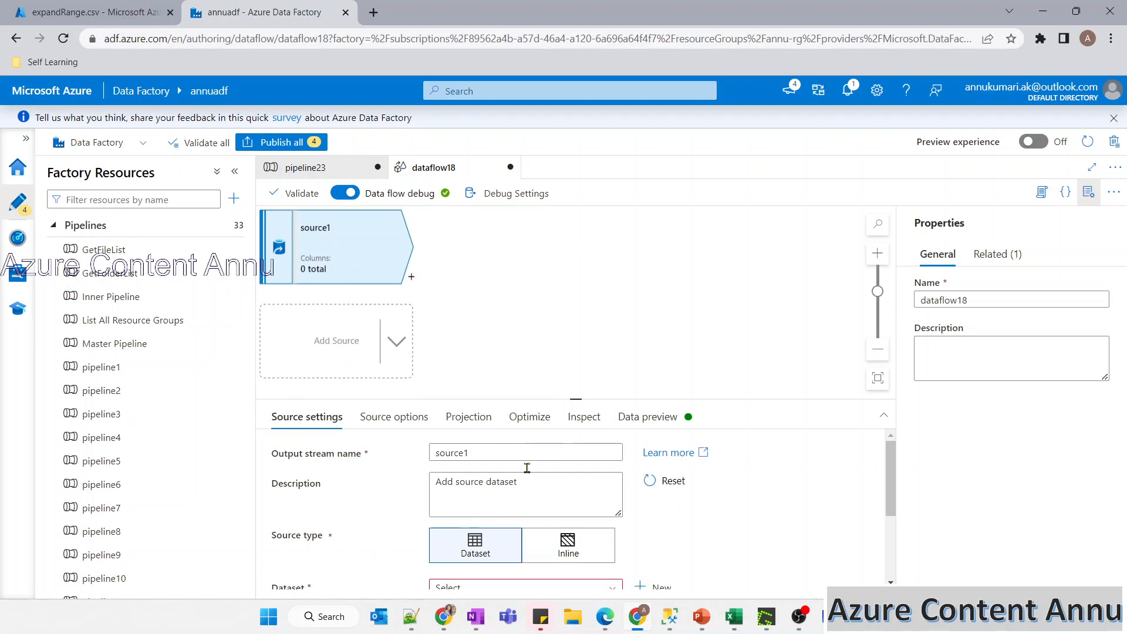
pyautogui.scroll(-2, 531, 531)
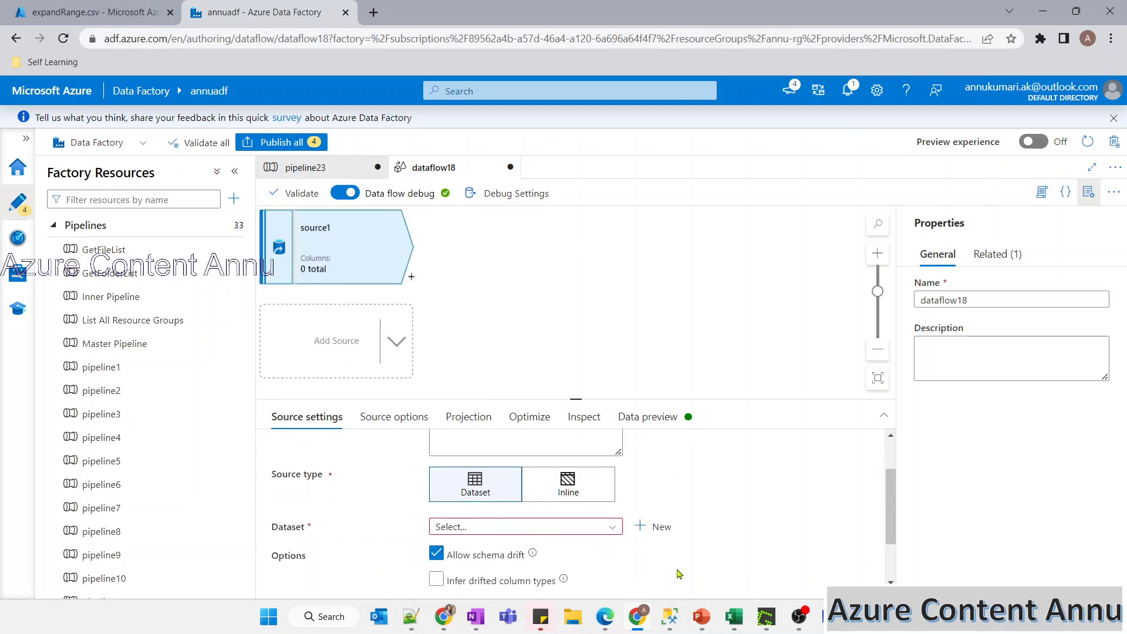
pyautogui.click(671, 624)
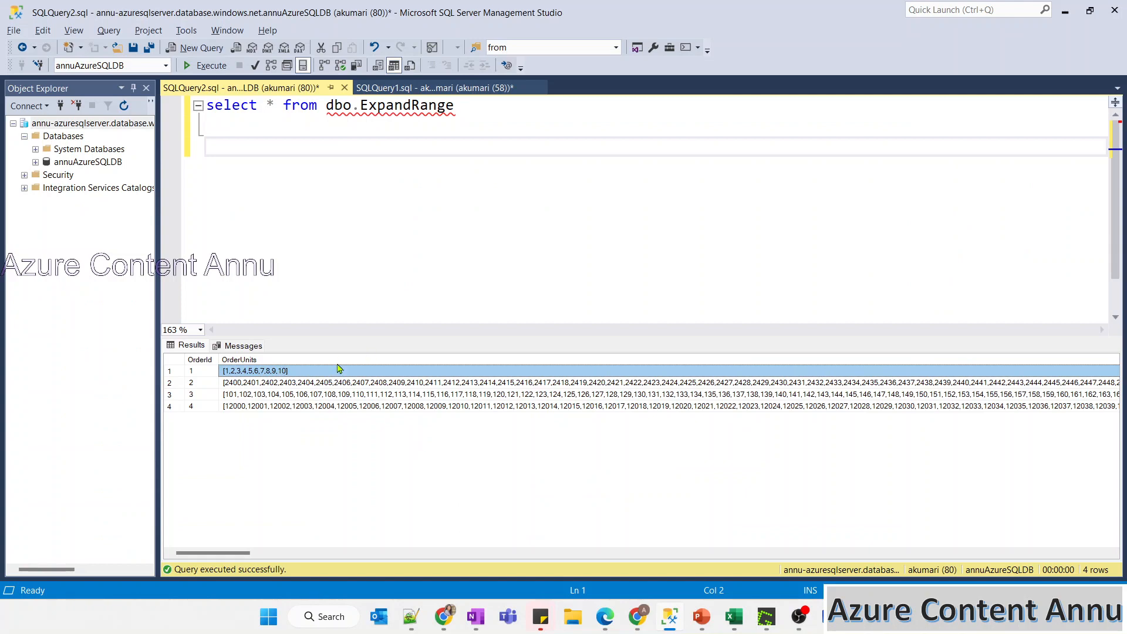
pyautogui.hotkey('alt', 'Tab')
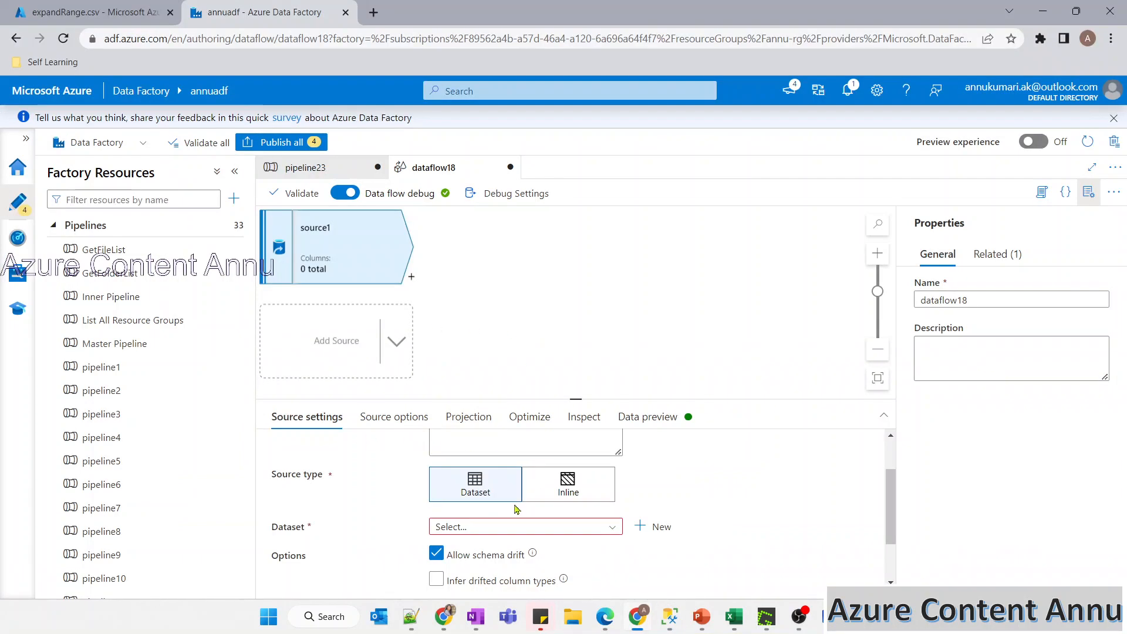
pyautogui.click(513, 527)
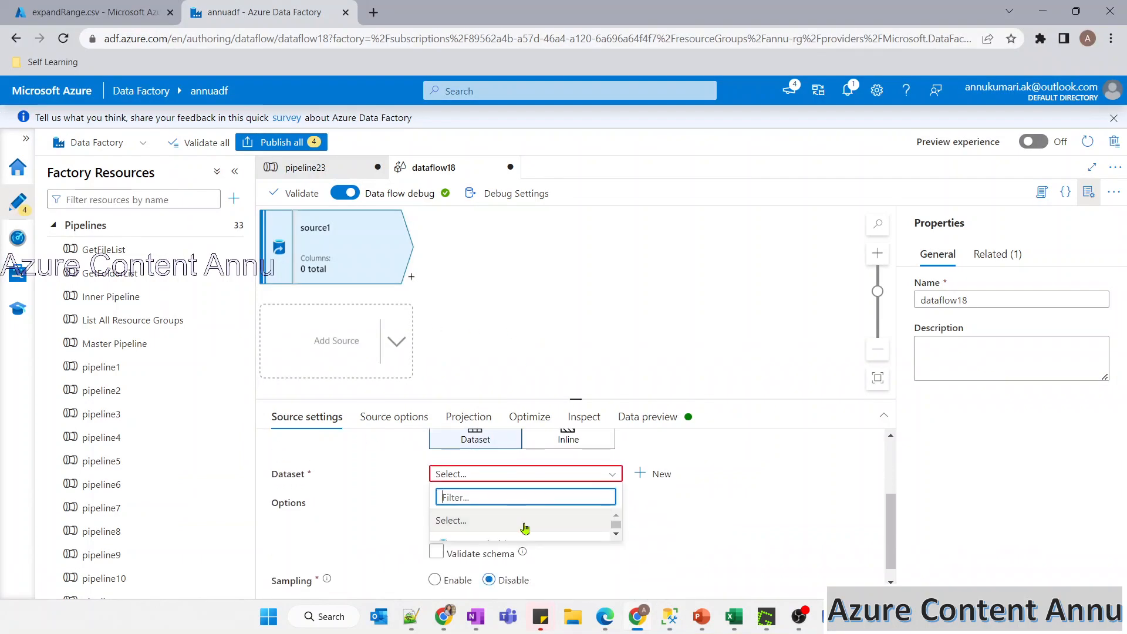
pyautogui.click(519, 528)
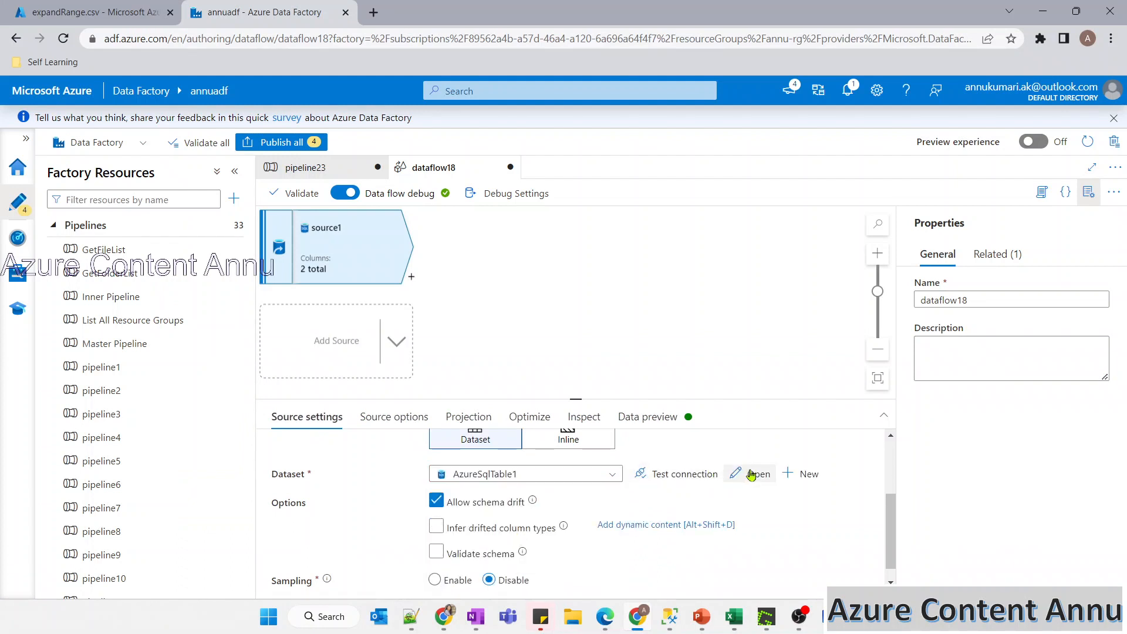
# Open the AzureSqlTable1 dataset, point it to the dbo.ExpandRange table, and import the table's schema
pyautogui.click(753, 474)
pyautogui.click(437, 438)
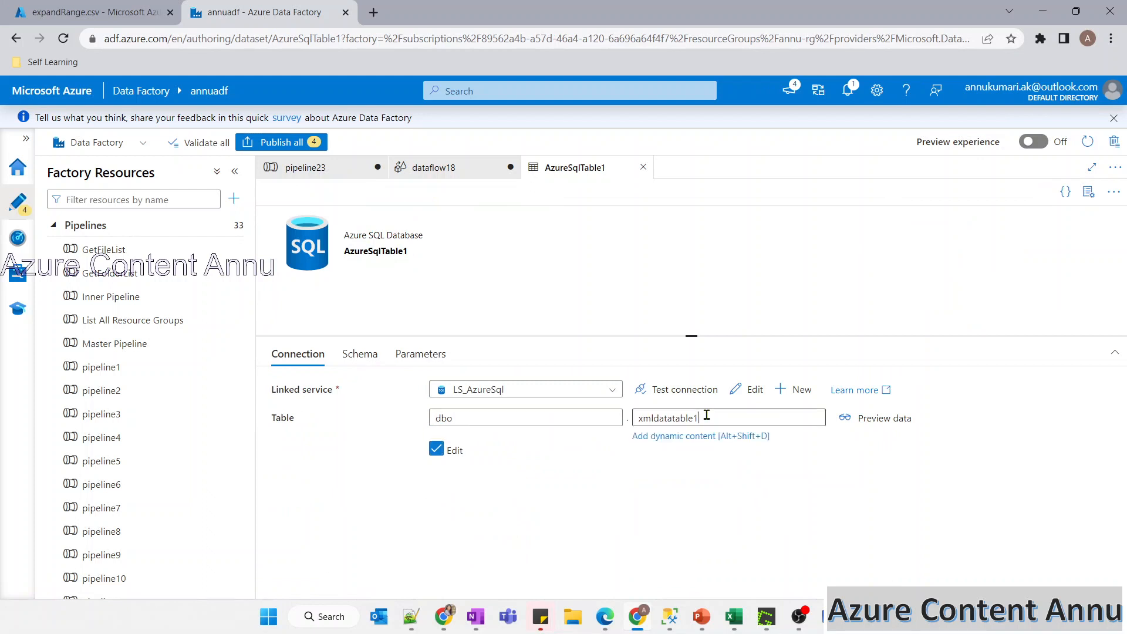
pyautogui.hotkey('ctrl', 'a')
pyautogui.write('E')
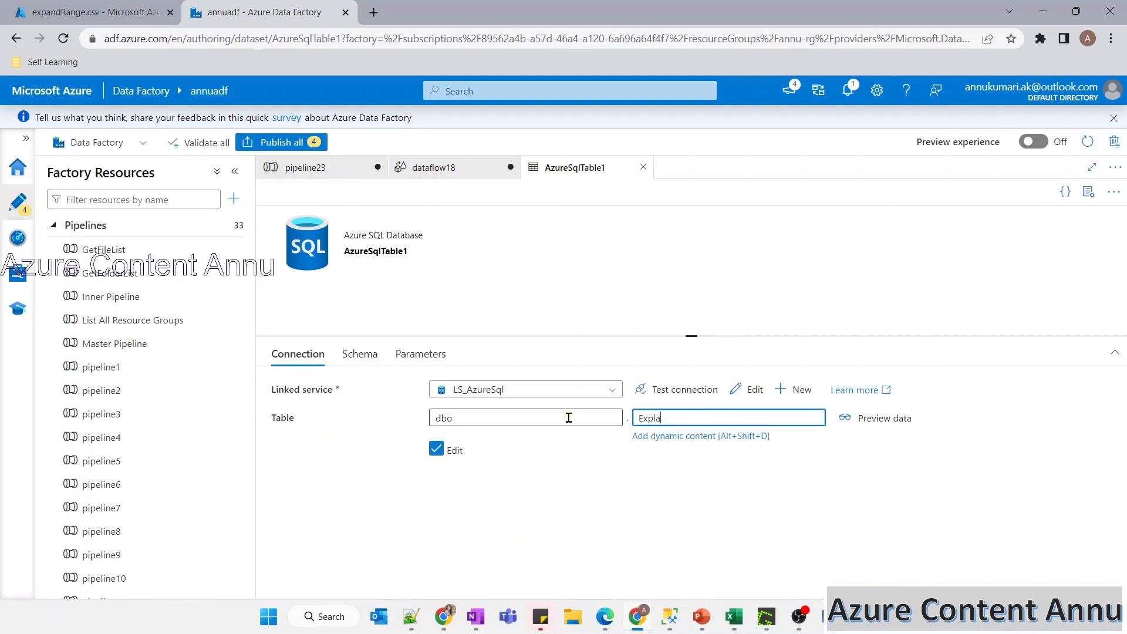
pyautogui.write('xpandRange')
pyautogui.click(359, 354)
pyautogui.click(313, 391)
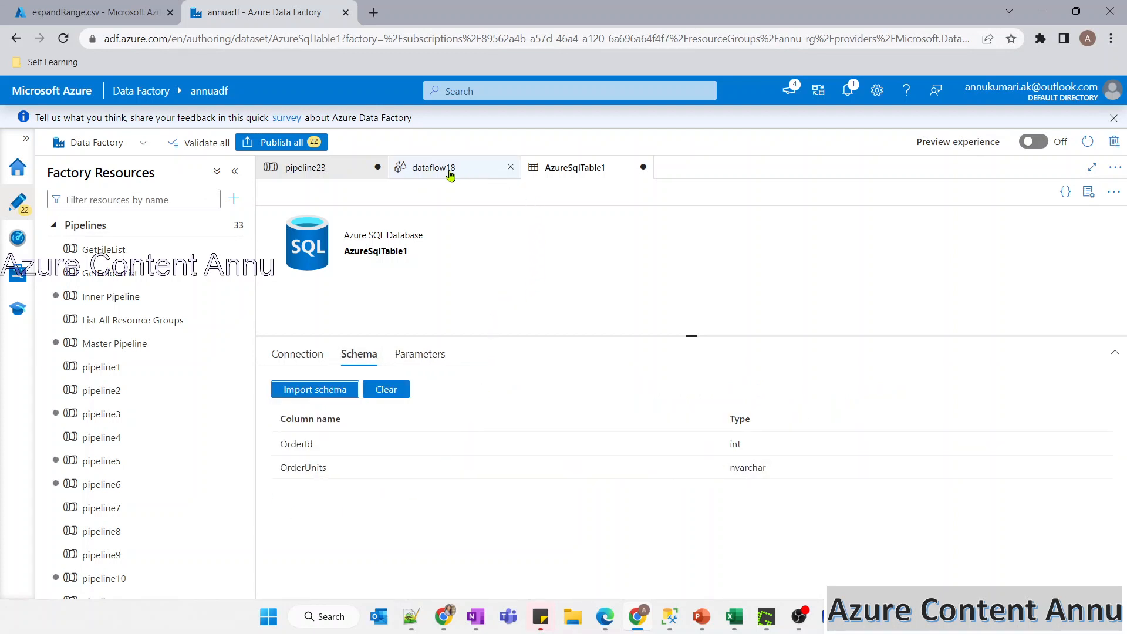
# Return to dataflow18, load source1's data preview in an enlarged view, and examine the OrderUnits values
pyautogui.click(415, 170)
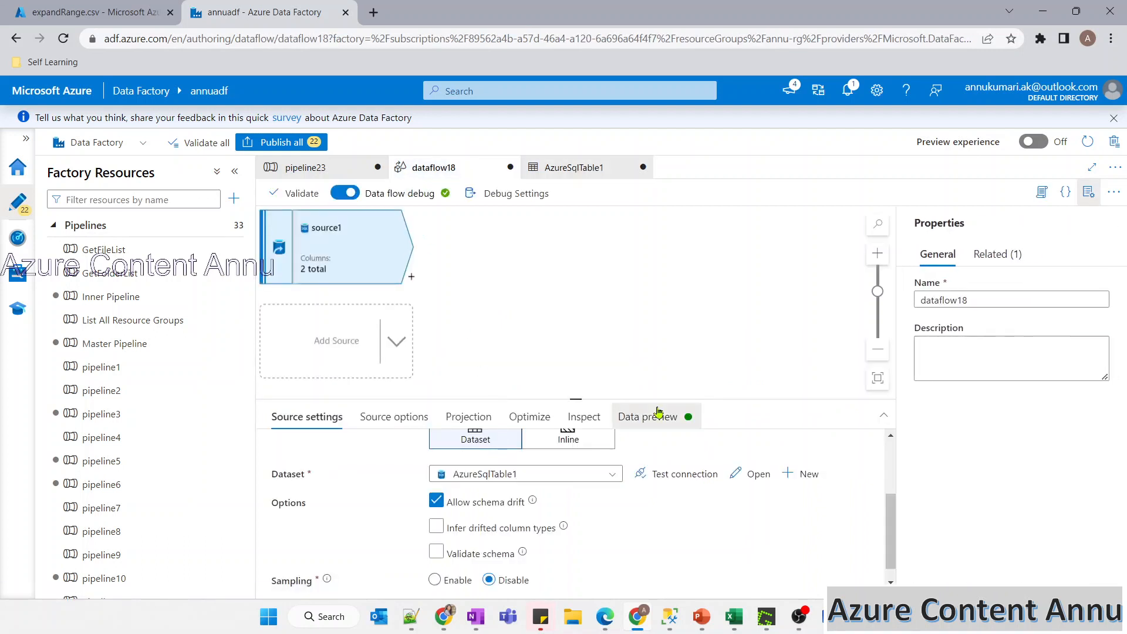
pyautogui.click(652, 416)
pyautogui.click(312, 468)
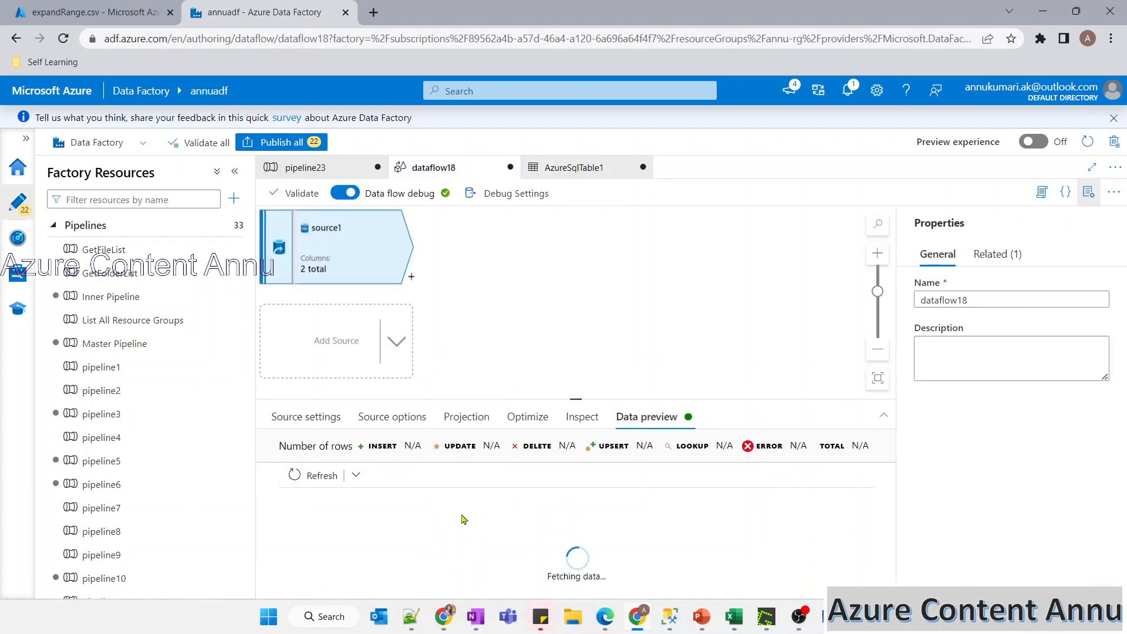
pyautogui.click(1089, 191)
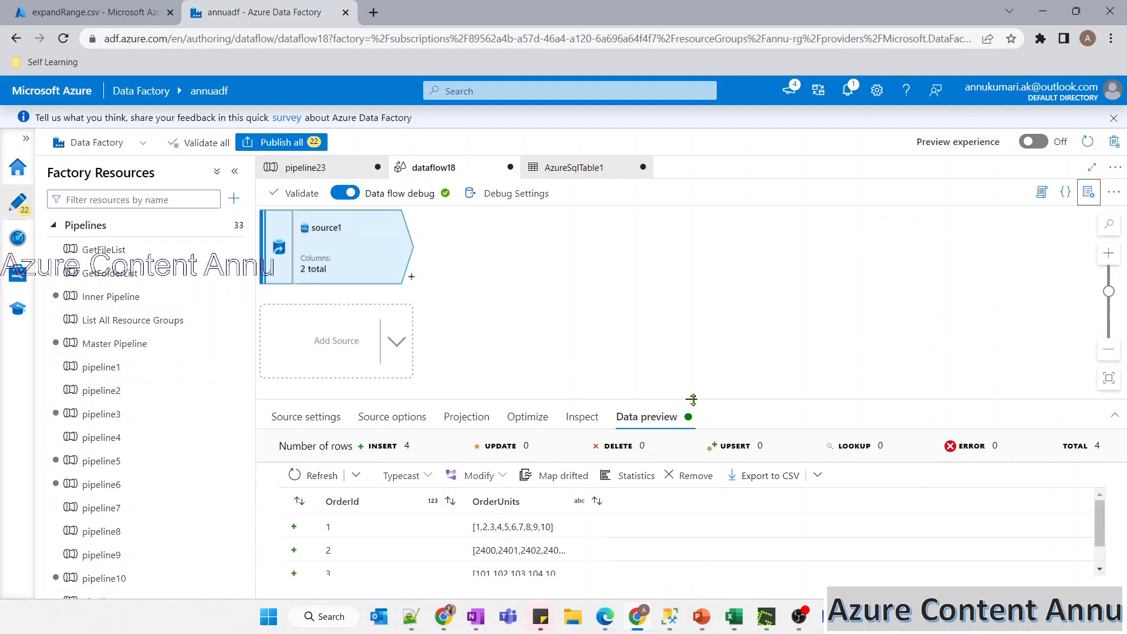
pyautogui.moveTo(693, 400); pyautogui.dragTo(693, 311)
pyautogui.click(496, 413)
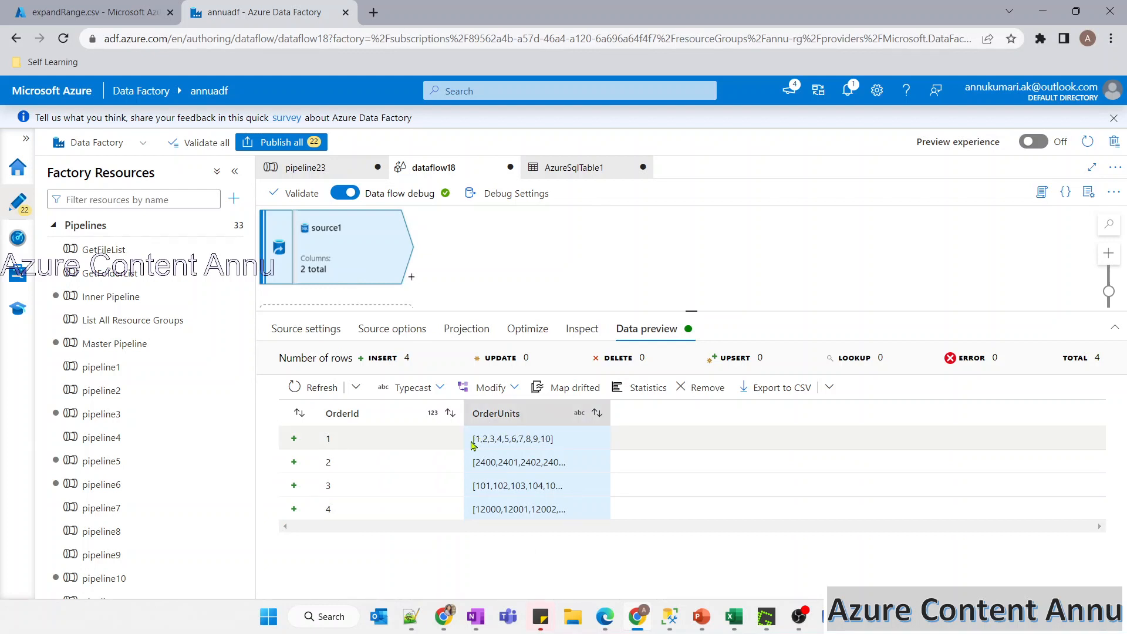
pyautogui.moveTo(471, 445); pyautogui.dragTo(556, 441)
pyautogui.click(542, 439)
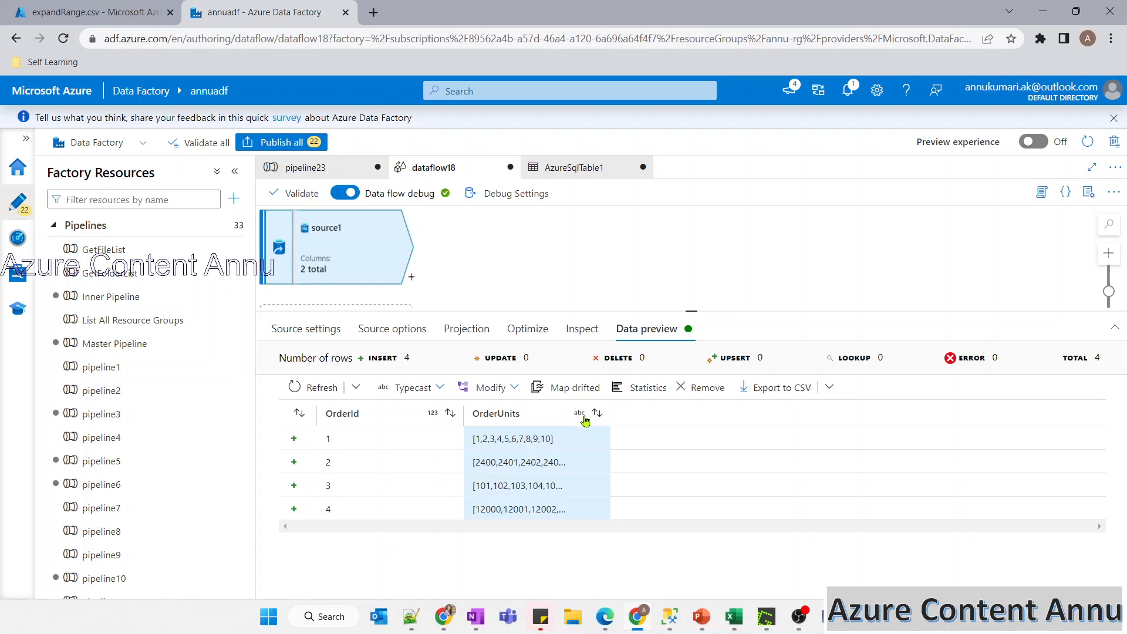
# Inspect the data type of source1's OrderUnits column, and highlight the OrderUnits value for OrderId 1 in the data preview
pyautogui.click(582, 329)
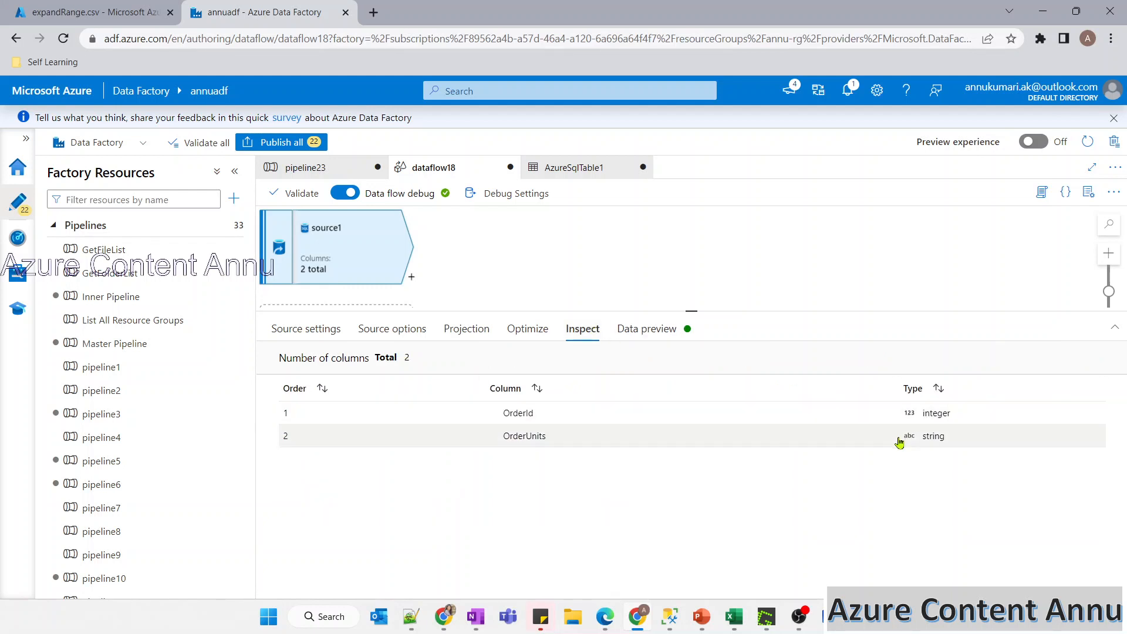
pyautogui.moveTo(899, 442); pyautogui.dragTo(958, 435)
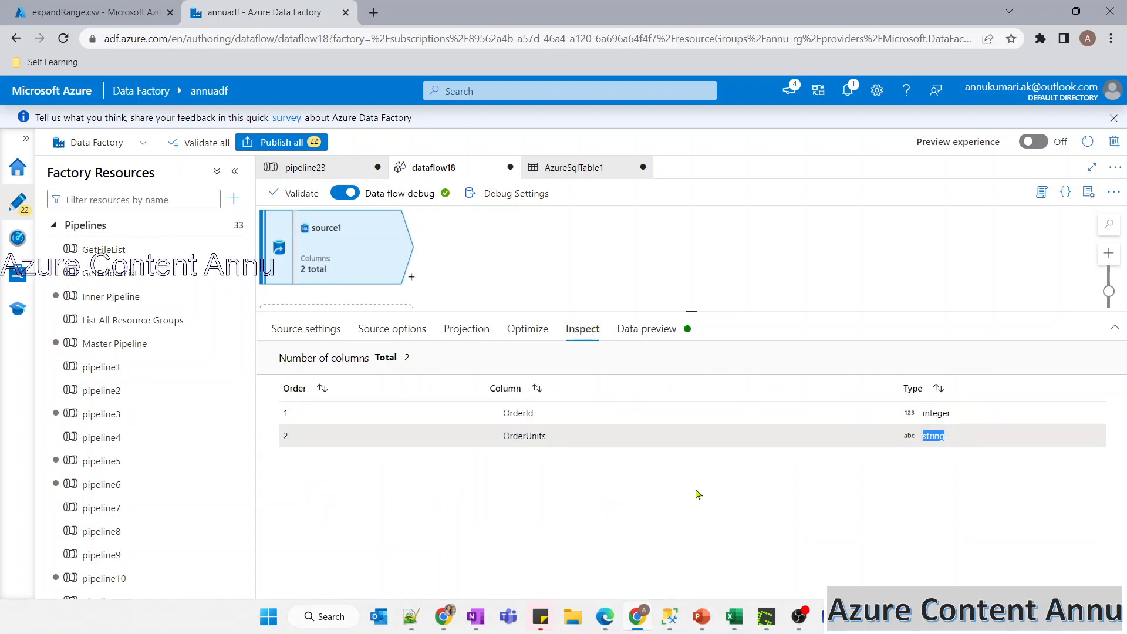
pyautogui.click(646, 329)
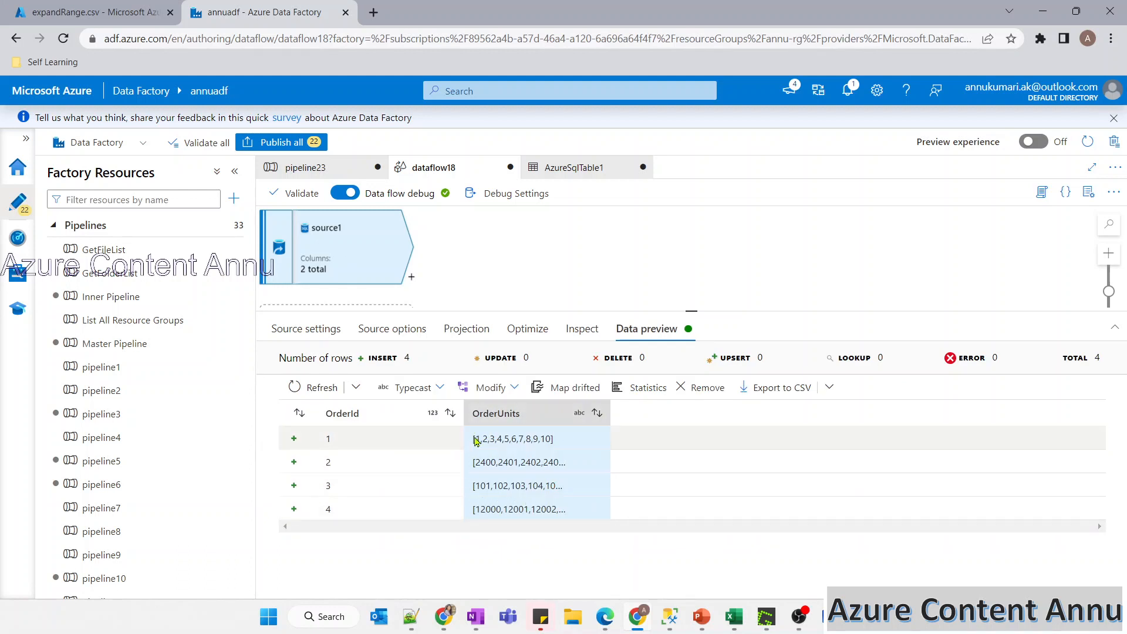
pyautogui.moveTo(473, 438); pyautogui.dragTo(564, 436)
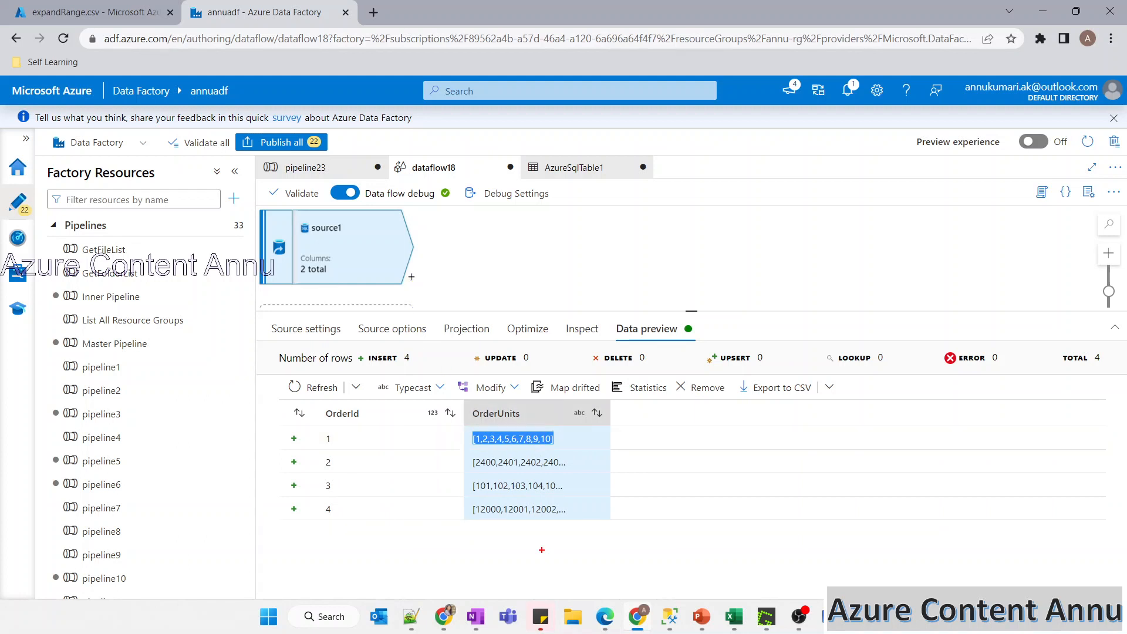
# Annotate the data preview with an arrow from the first OrderUnits value and the handwritten list 1, 2, 3, 4, 5
pyautogui.moveTo(489, 434); pyautogui.dragTo(540, 372)
pyautogui.moveTo(558, 241); pyautogui.dragTo(562, 293)
pyautogui.moveTo(608, 284); pyautogui.dragTo(597, 302)
pyautogui.moveTo(623, 240); pyautogui.dragTo(702, 285)
pyautogui.moveTo(729, 226); pyautogui.dragTo(727, 289)
pyautogui.moveTo(780, 270); pyautogui.dragTo(776, 291)
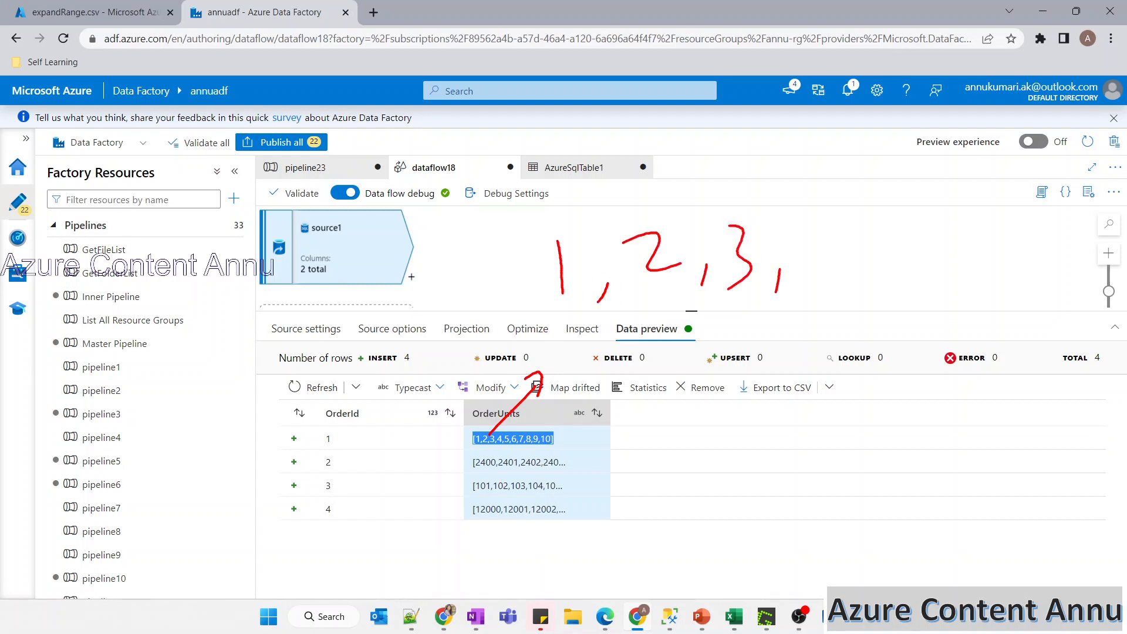
pyautogui.moveTo(805, 243); pyautogui.dragTo(841, 261)
pyautogui.moveTo(841, 242)
pyautogui.mouseDown()
pyautogui.moveTo(845, 292)
pyautogui.moveTo(885, 304)
pyautogui.mouseUp()
pyautogui.moveTo(926, 238); pyautogui.dragTo(929, 285)
pyautogui.moveTo(941, 233); pyautogui.dragTo(950, 230)
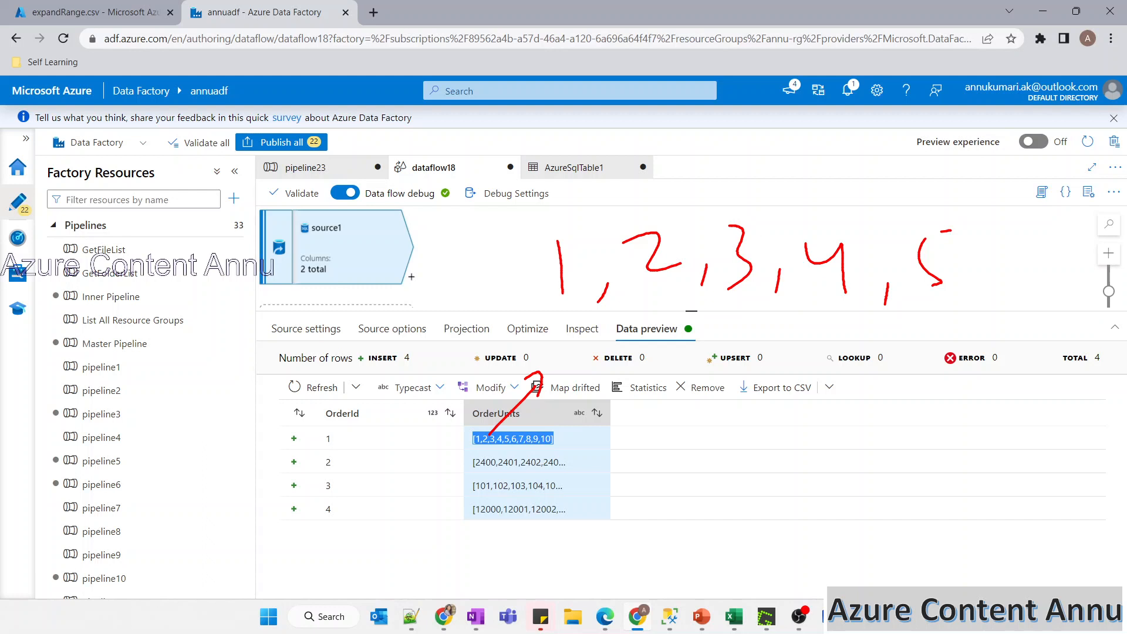
# Handwrite "split" before the list 1, 2, 3, 4, 5 and enclose the list in parentheses
pyautogui.moveTo(373, 254); pyautogui.dragTo(325, 333)
pyautogui.moveTo(388, 254)
pyautogui.mouseDown()
pyautogui.moveTo(388, 310)
pyautogui.moveTo(412, 240)
pyautogui.mouseUp()
pyautogui.moveTo(426, 218)
pyautogui.mouseDown()
pyautogui.moveTo(427, 283)
pyautogui.moveTo(457, 282)
pyautogui.mouseUp()
pyautogui.click(456, 230)
pyautogui.moveTo(480, 200); pyautogui.dragTo(483, 282)
pyautogui.moveTo(462, 253); pyautogui.dragTo(472, 249)
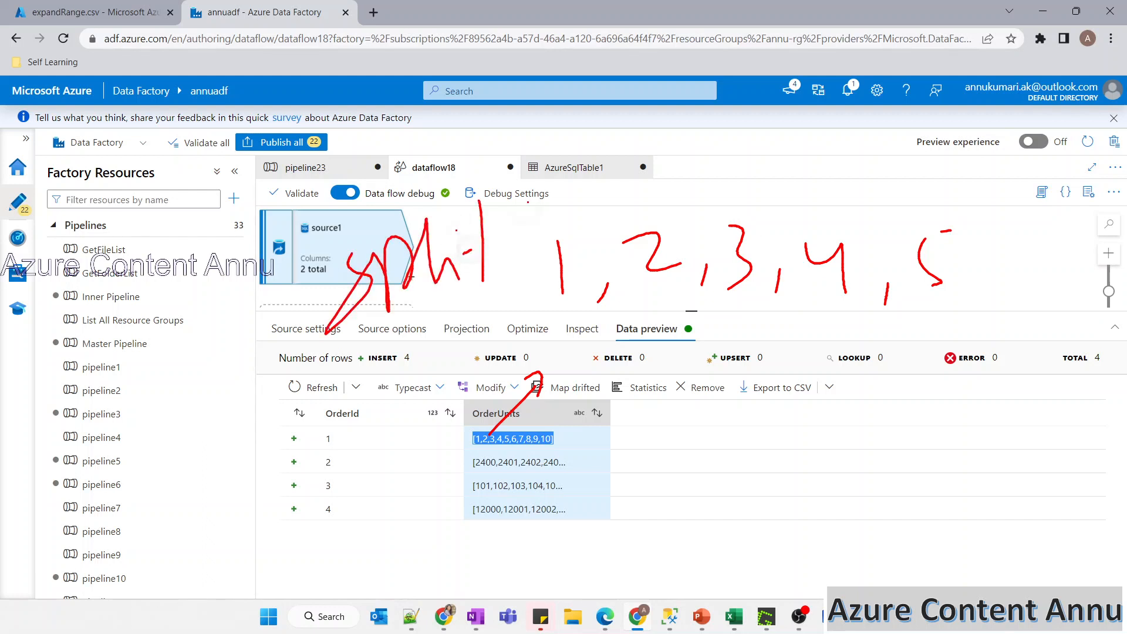
pyautogui.moveTo(530, 202); pyautogui.dragTo(554, 290)
pyautogui.moveTo(964, 182); pyautogui.dragTo(948, 302)
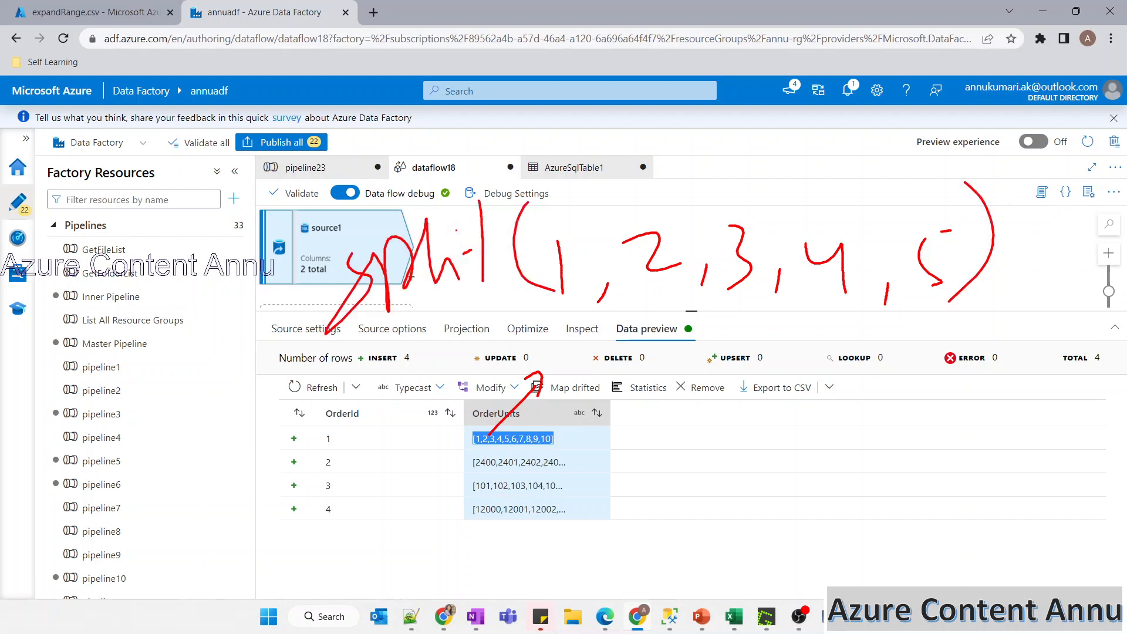
# Draw an arrow below the split expression and handwrite the bracketed string array "1", "2", "3" over the preview
pyautogui.moveTo(610, 316)
pyautogui.mouseDown()
pyautogui.moveTo(618, 360)
pyautogui.moveTo(641, 369)
pyautogui.mouseUp()
pyautogui.moveTo(554, 440); pyautogui.dragTo(572, 506)
pyautogui.click(615, 407)
pyautogui.moveTo(589, 439); pyautogui.dragTo(602, 487)
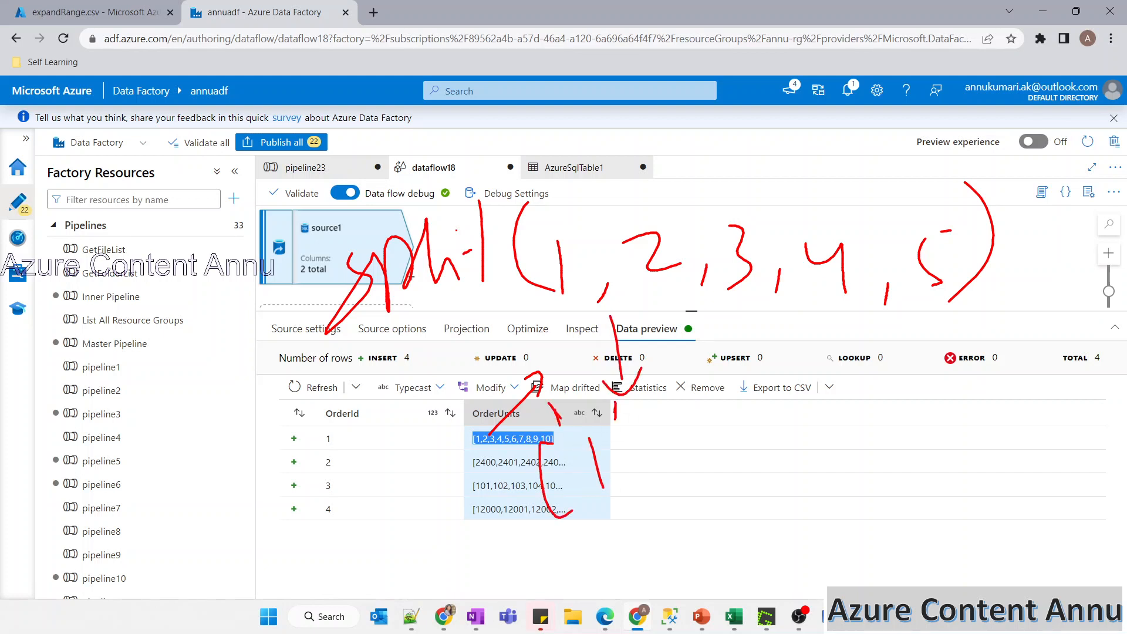
pyautogui.moveTo(666, 405); pyautogui.dragTo(714, 447)
pyautogui.moveTo(734, 350); pyautogui.dragTo(734, 362)
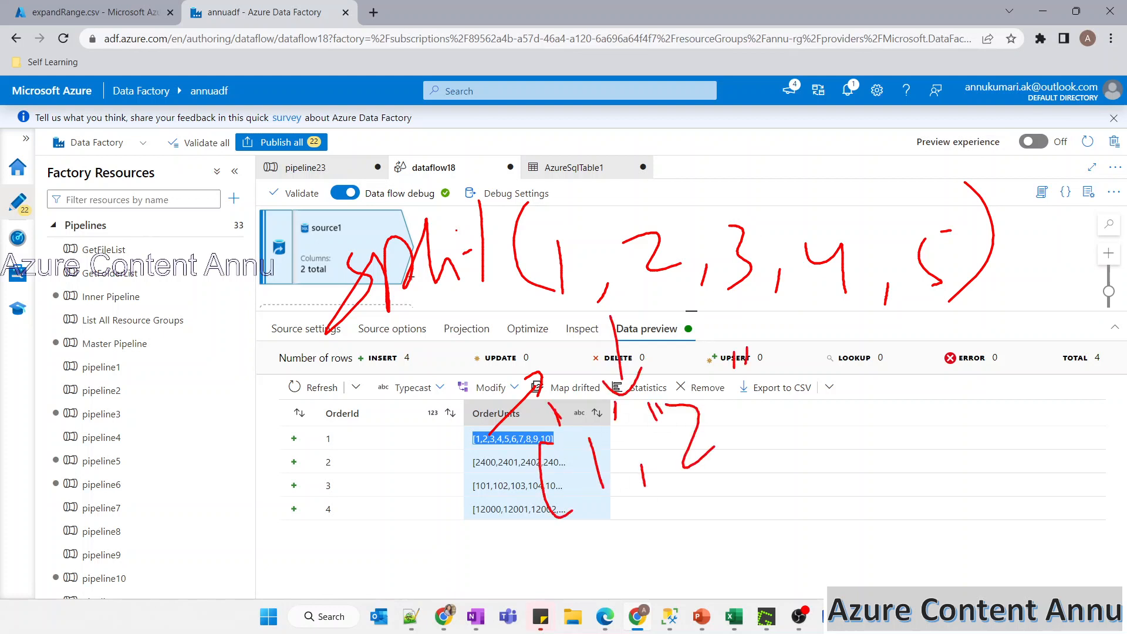
pyautogui.moveTo(787, 433); pyautogui.dragTo(788, 457)
pyautogui.moveTo(815, 367)
pyautogui.mouseDown()
pyautogui.moveTo(845, 387)
pyautogui.moveTo(837, 435)
pyautogui.mouseUp()
pyautogui.moveTo(899, 317)
pyautogui.mouseDown()
pyautogui.moveTo(897, 339)
pyautogui.moveTo(919, 337)
pyautogui.mouseUp()
pyautogui.moveTo(788, 361); pyautogui.dragTo(796, 387)
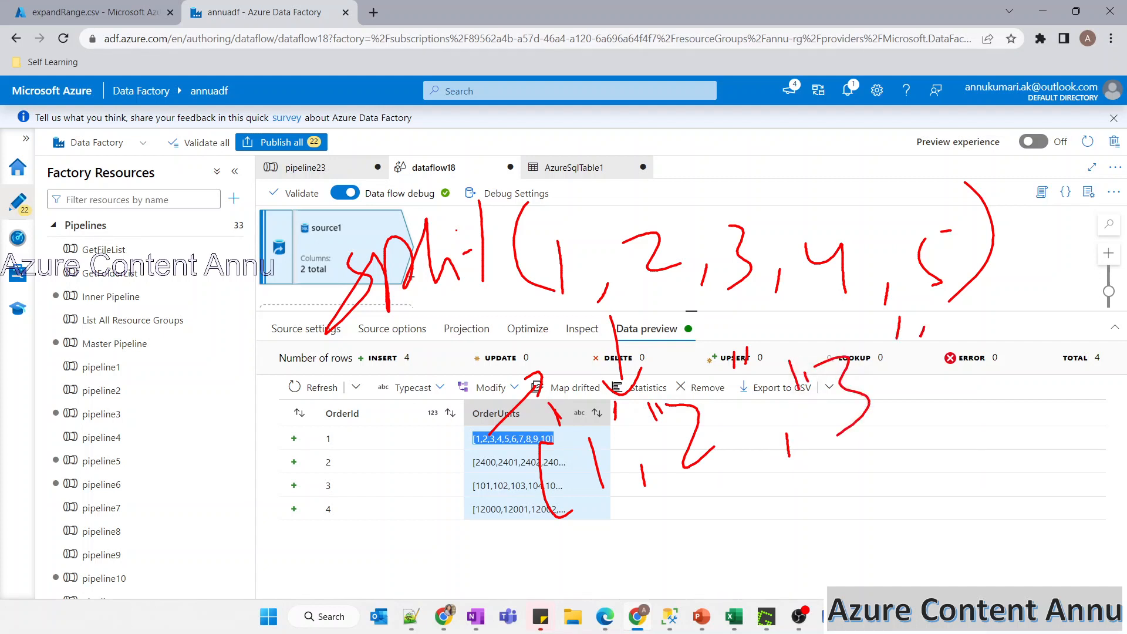
pyautogui.moveTo(984, 298)
pyautogui.mouseDown()
pyautogui.moveTo(1054, 344)
pyautogui.moveTo(948, 435)
pyautogui.mouseUp()
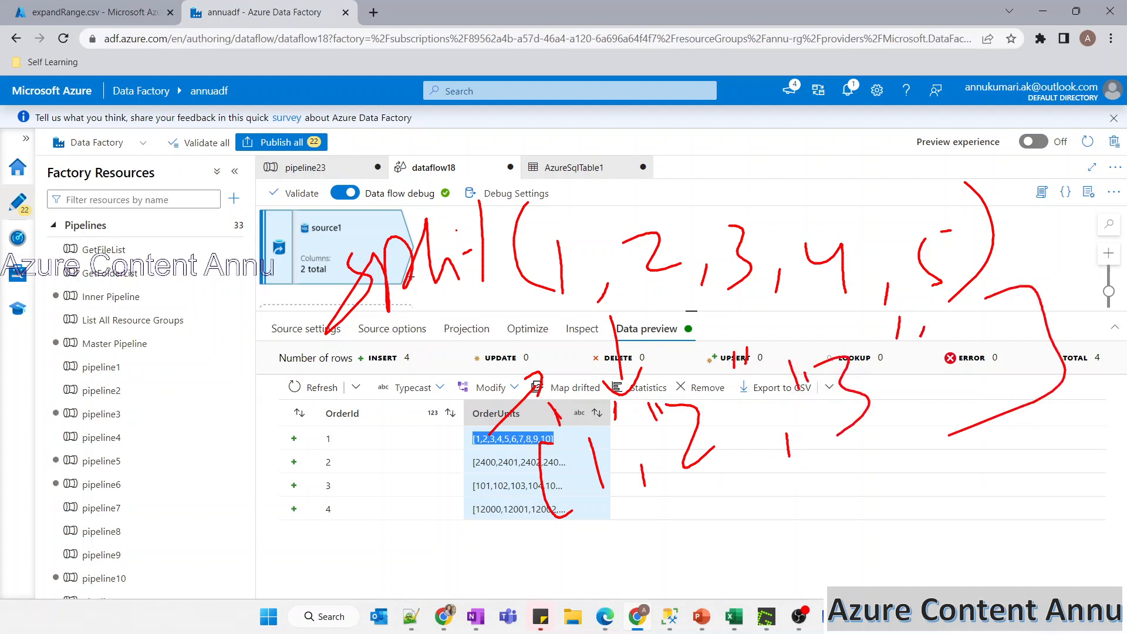
# Clear the handwritten annotations and add a Derived Column transformation after source1
pyautogui.press('Escape')
pyautogui.click(355, 280)
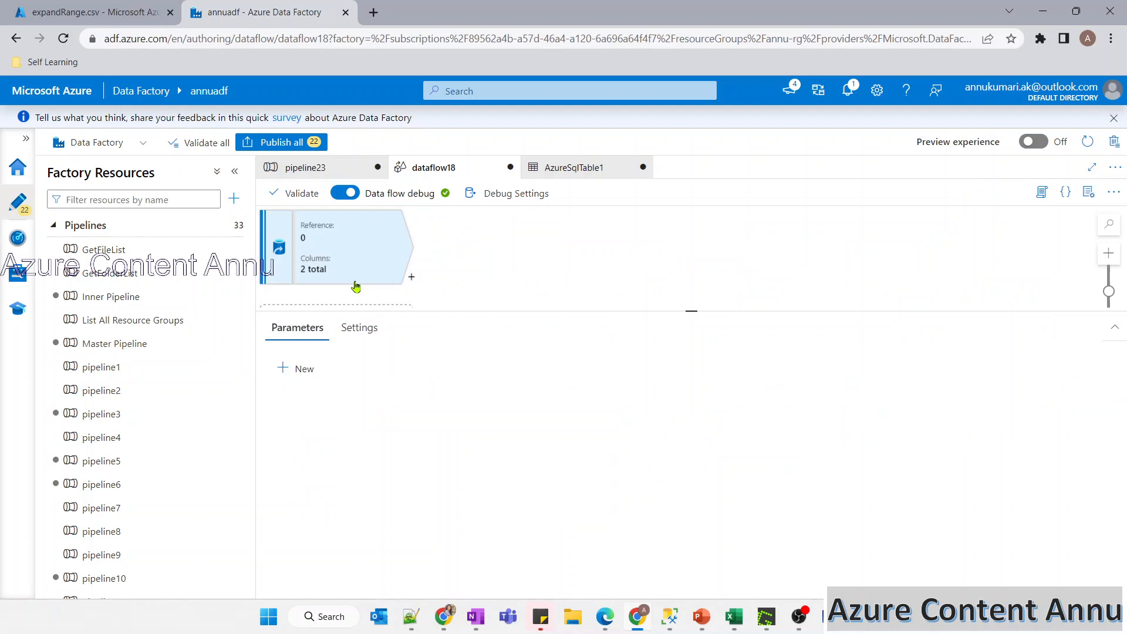
pyautogui.click(411, 277)
pyautogui.write('der')
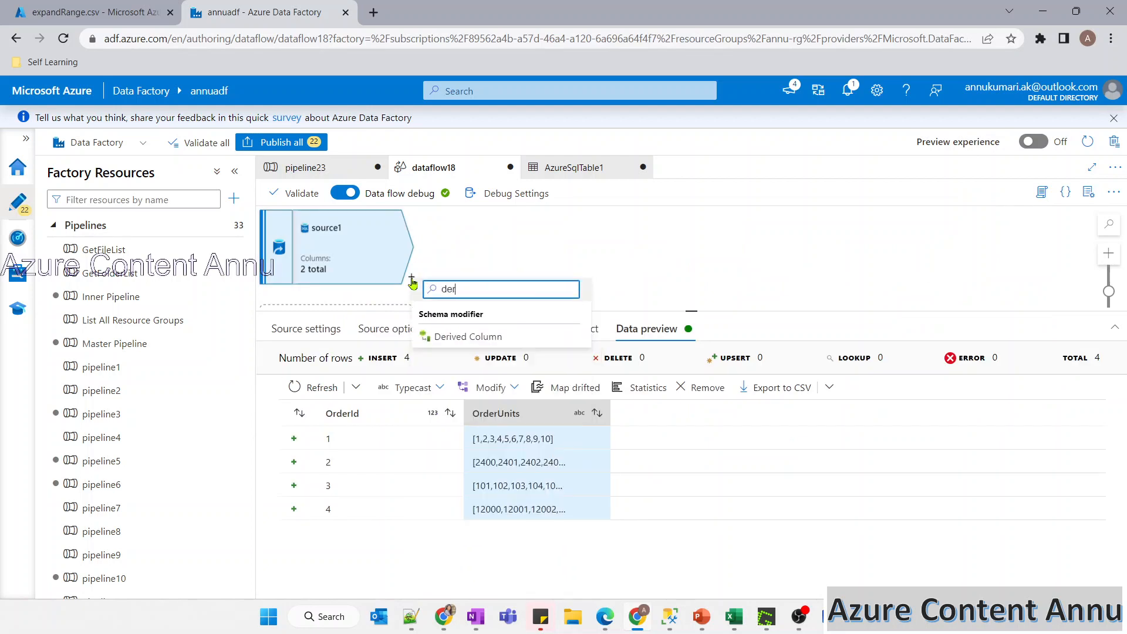
pyautogui.click(481, 335)
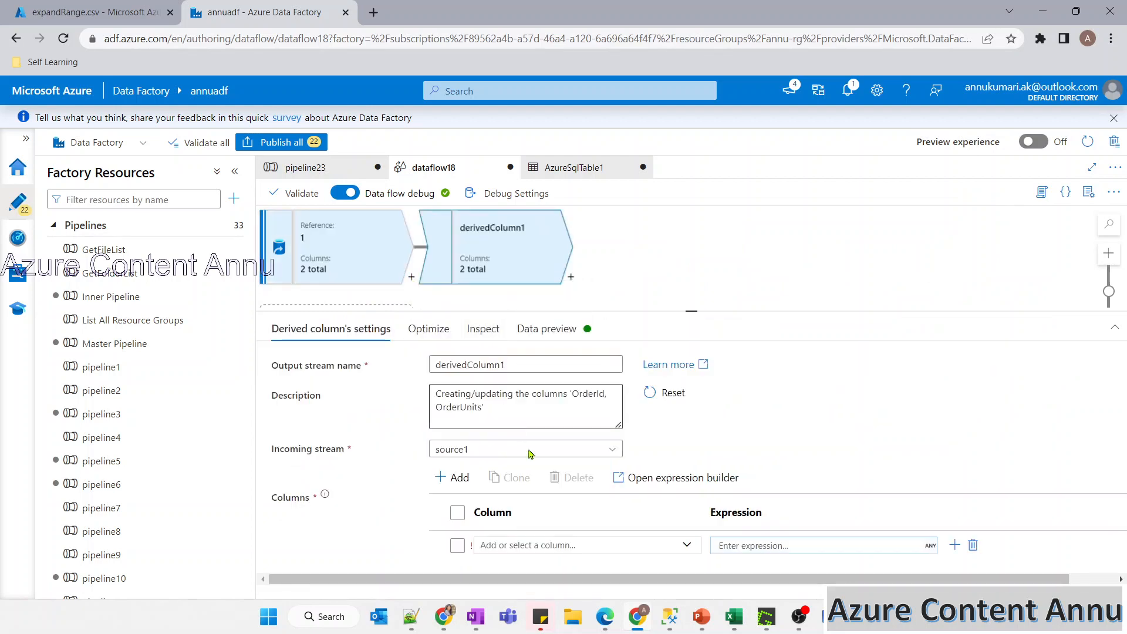
# Choose OrderUnits as the column for derivedColumn1 to update and open the expression builder for it
pyautogui.click(685, 545)
pyautogui.click(537, 521)
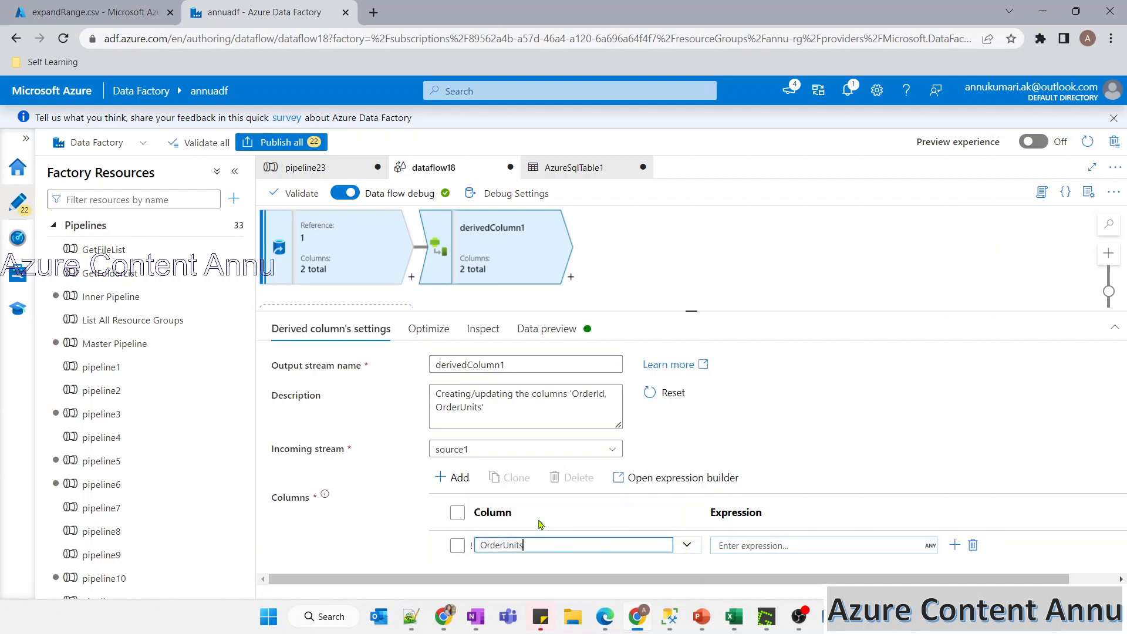
pyautogui.click(804, 550)
pyautogui.click(758, 561)
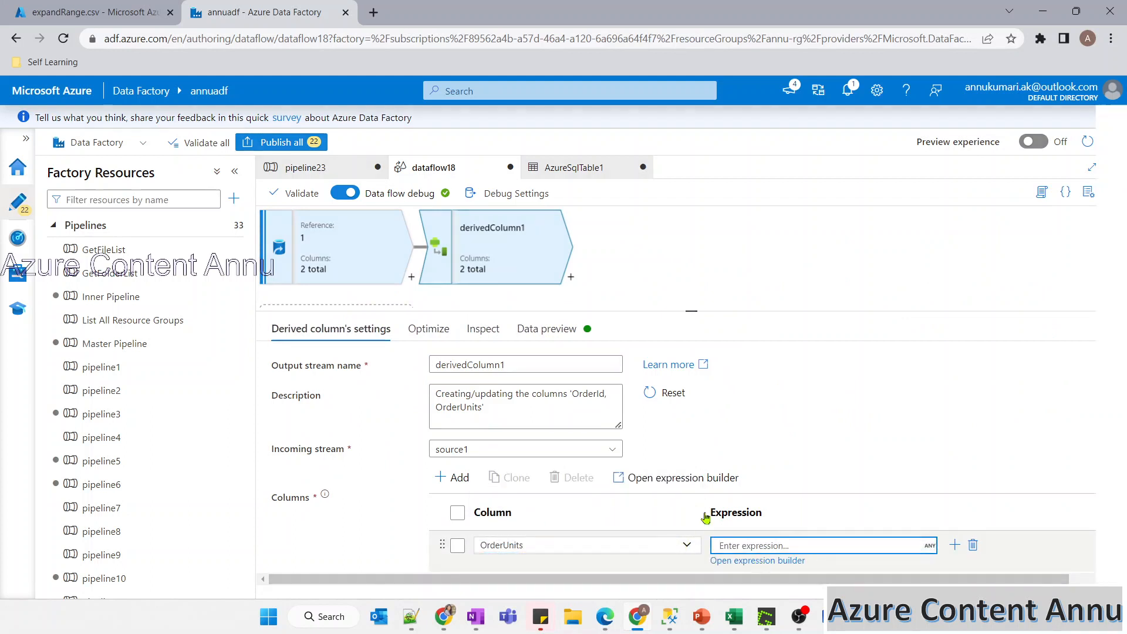
# Build the expression replace(OrderUnits,'[','') to strip the opening bracket from OrderUnits
pyautogui.click(519, 375)
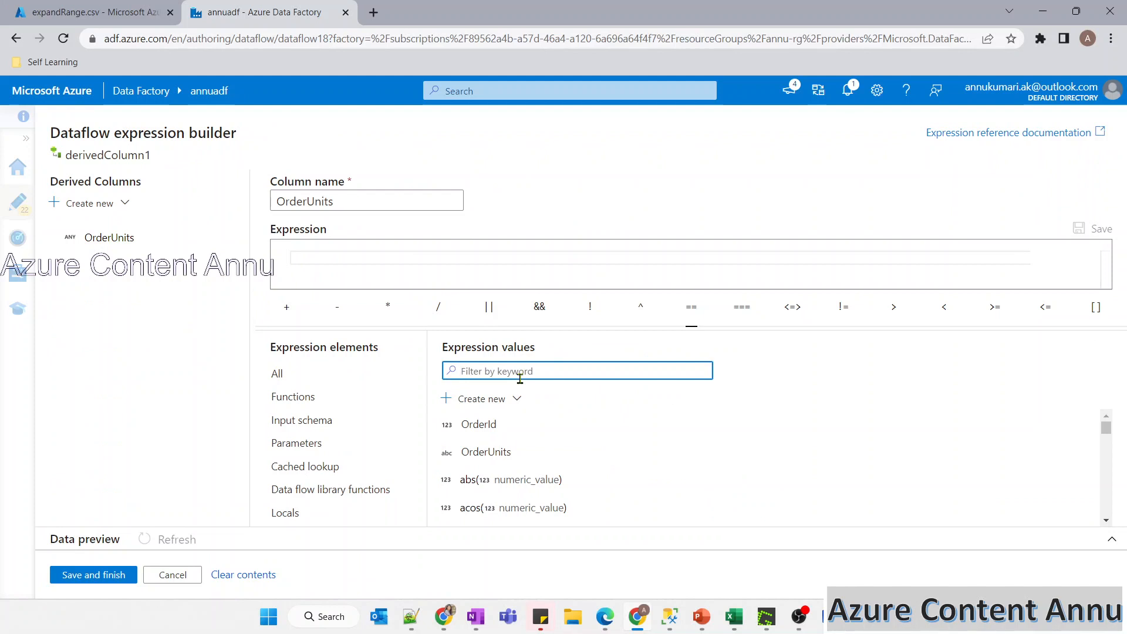
pyautogui.write('repla')
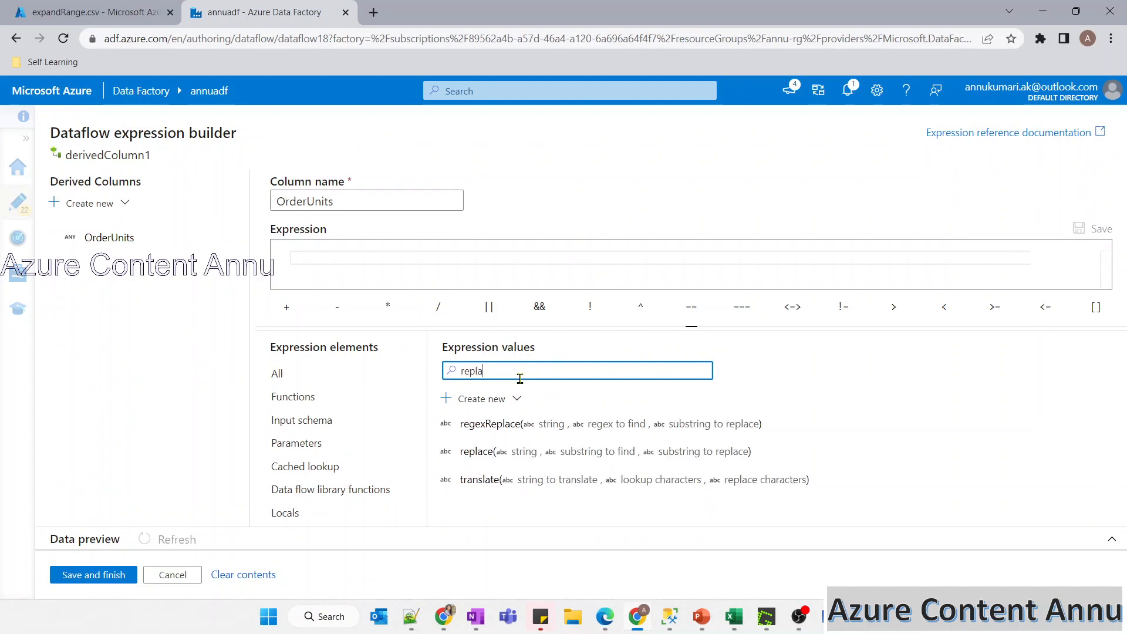
pyautogui.click(479, 451)
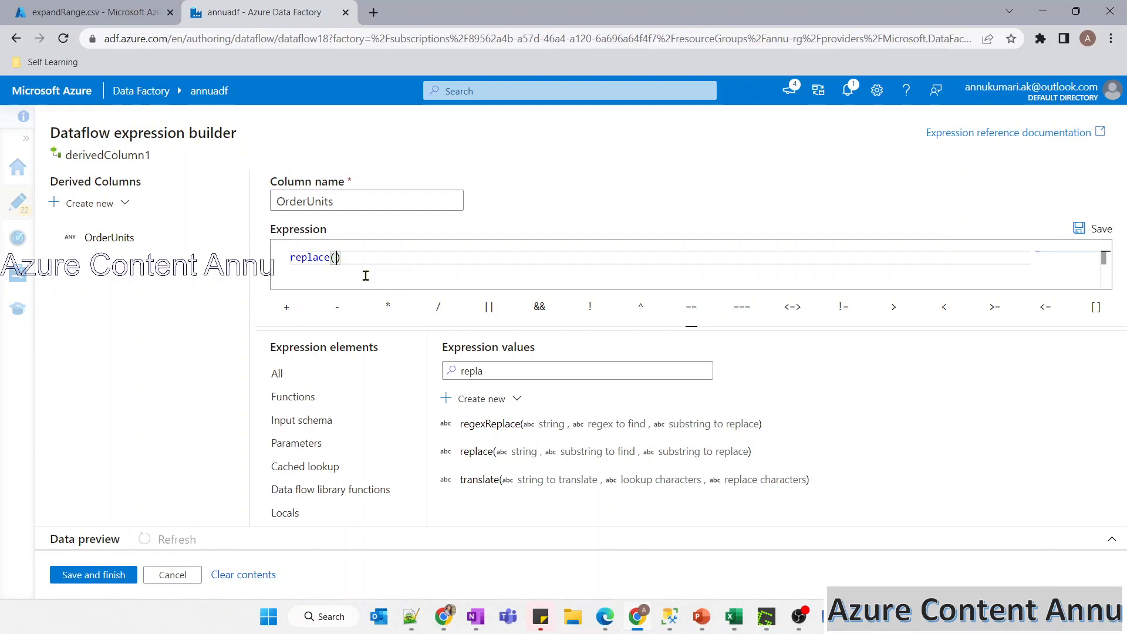
pyautogui.doubleClick(508, 370)
pyautogui.press('BackSpace')
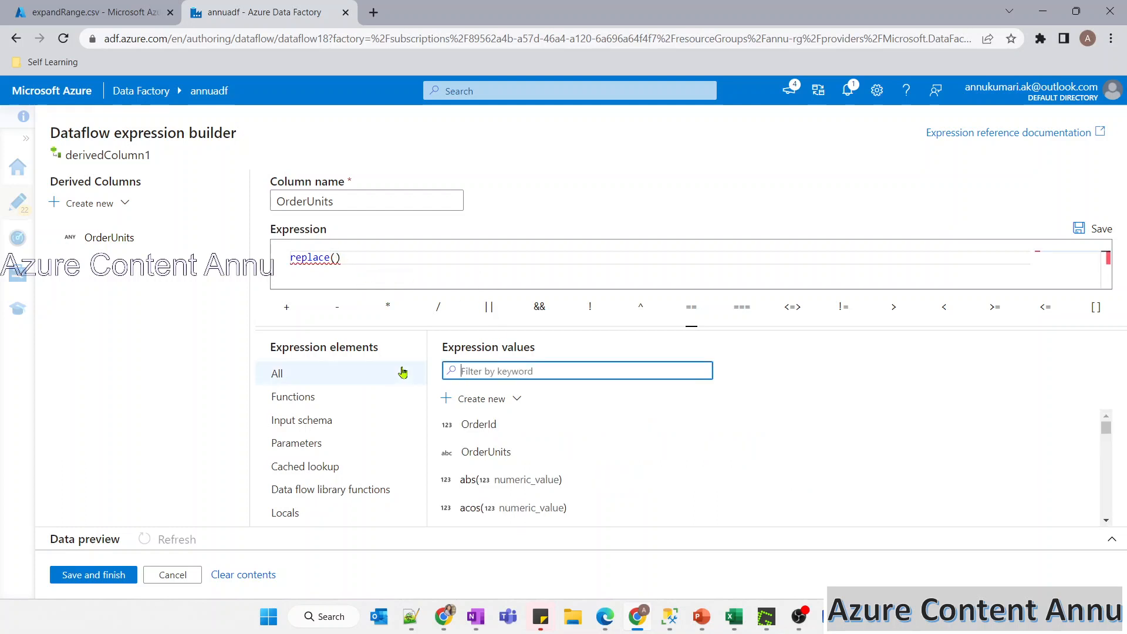
pyautogui.click(485, 450)
pyautogui.write(',')
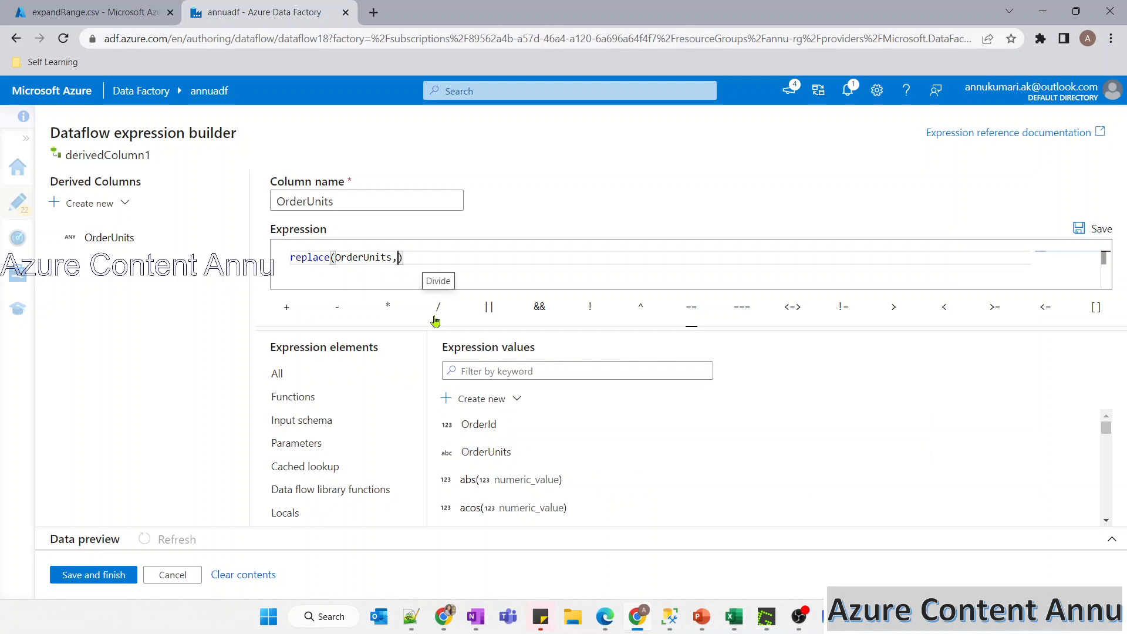
pyautogui.write("'[")
pyautogui.write(",''")
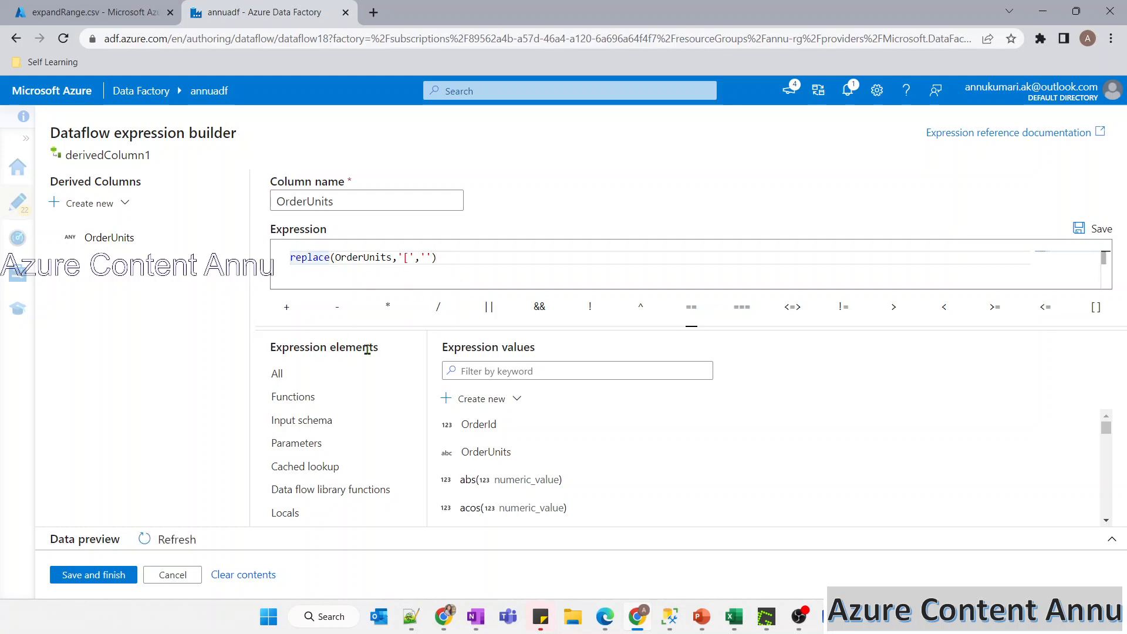
# Wrap the expression in a second replace that strips ']', giving replace(replace(OrderUnits,'[',''),']',''), and refresh the data preview
pyautogui.write('replace(')
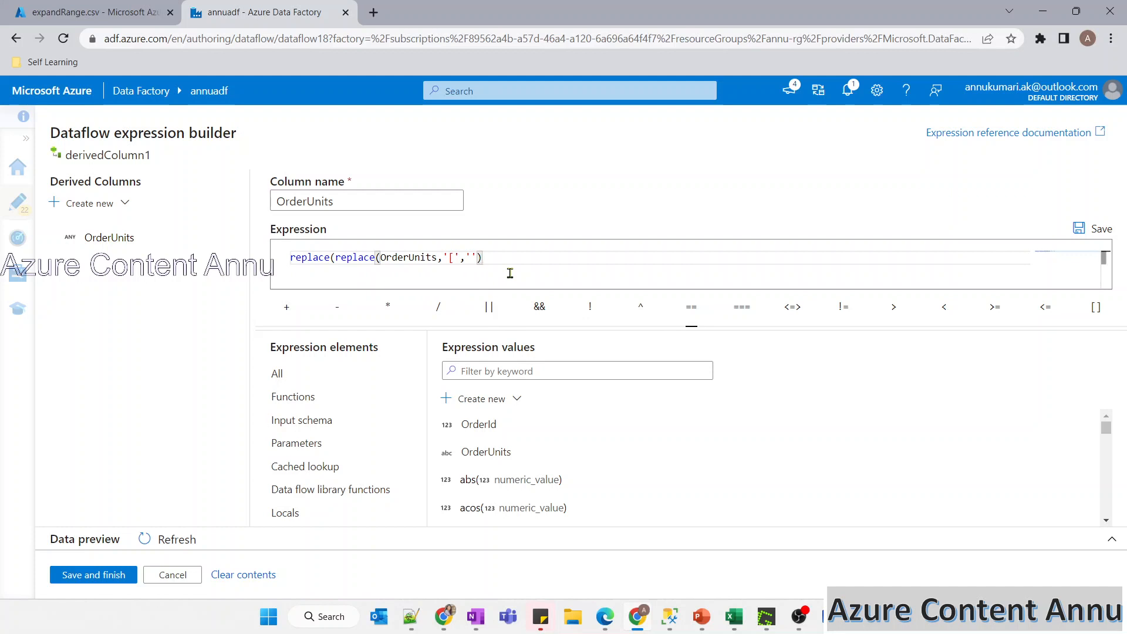
pyautogui.write(",'')")
pyautogui.click(170, 539)
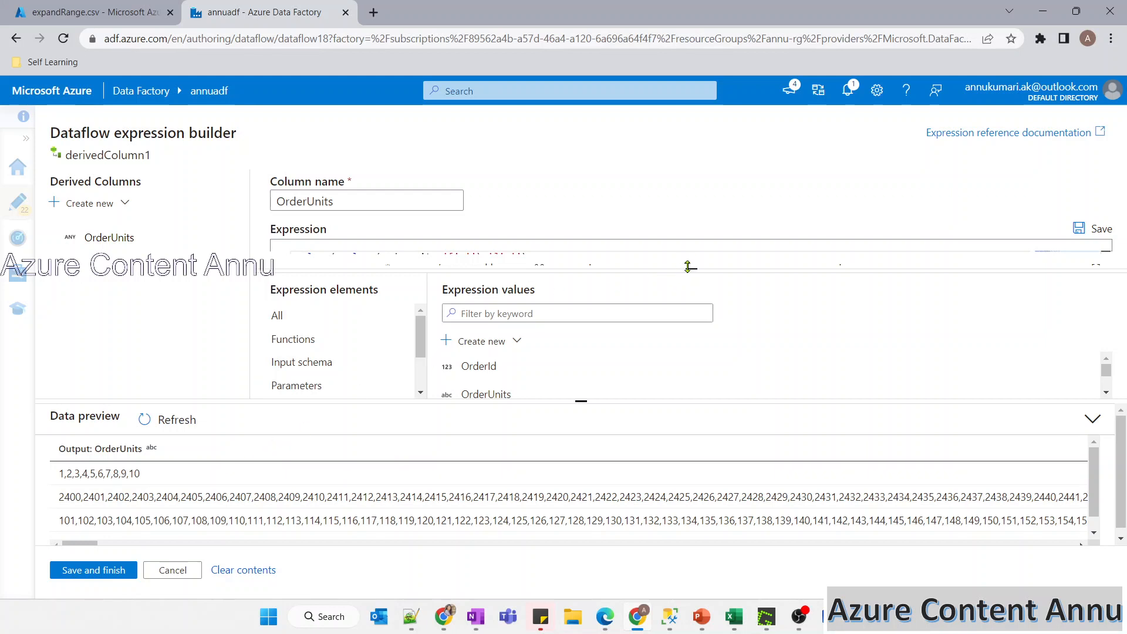
# Look up the split function, review its examples, and insert its opening before the nested replace expression
pyautogui.click(545, 335)
pyautogui.write('spli')
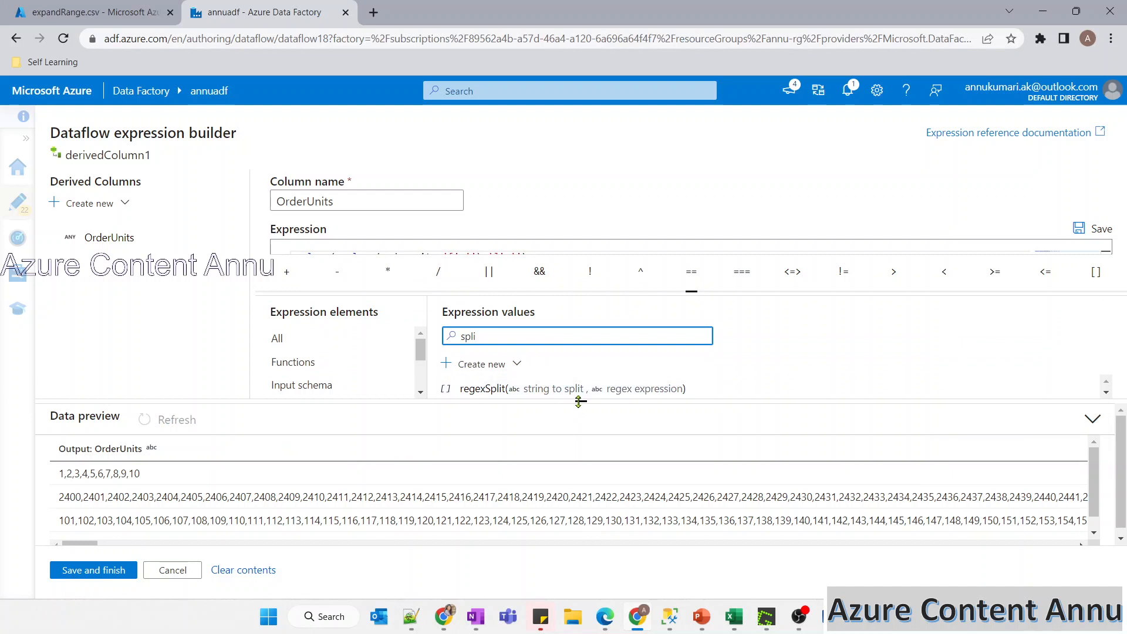
pyautogui.moveTo(581, 402); pyautogui.dragTo(582, 476)
pyautogui.moveTo(687, 359); pyautogui.dragTo(688, 301)
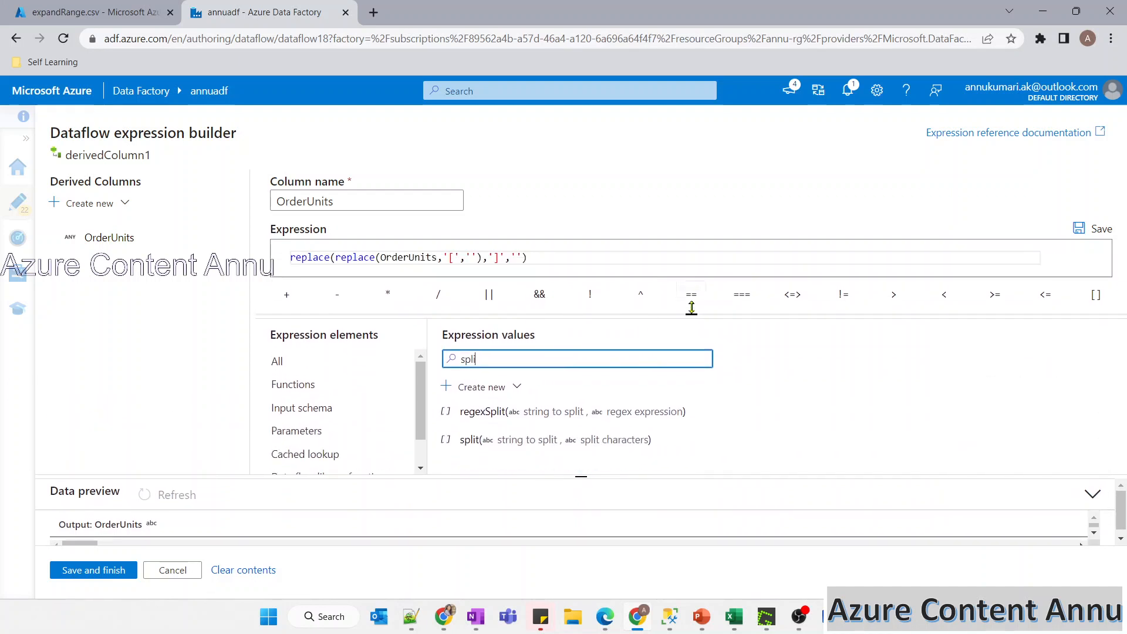
pyautogui.moveTo(577, 433)
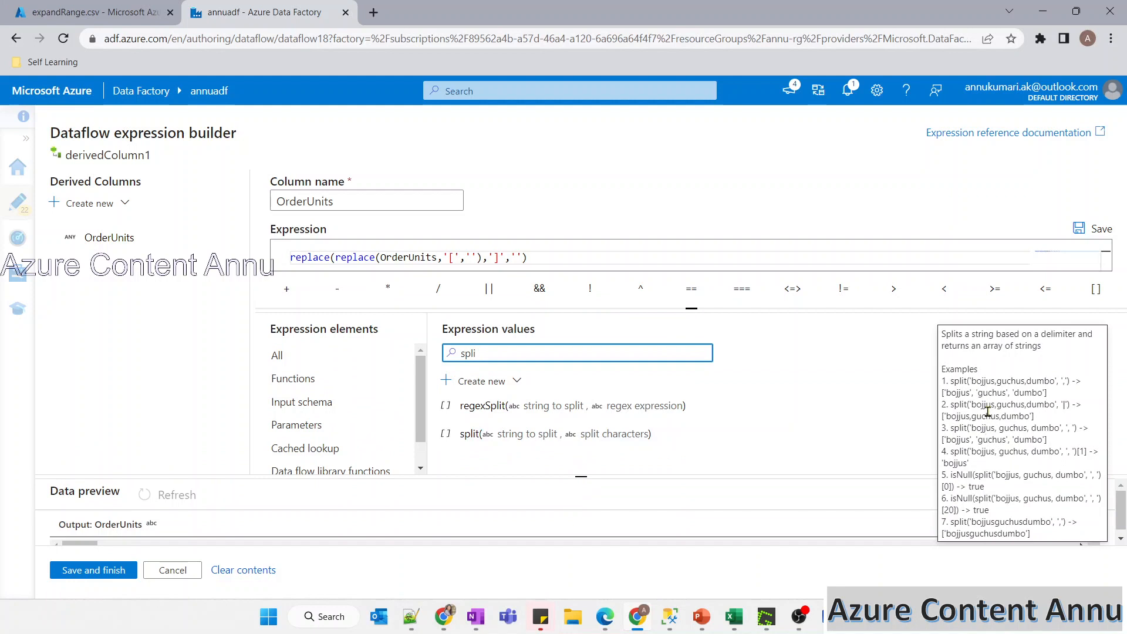
pyautogui.moveTo(967, 385); pyautogui.dragTo(1078, 402)
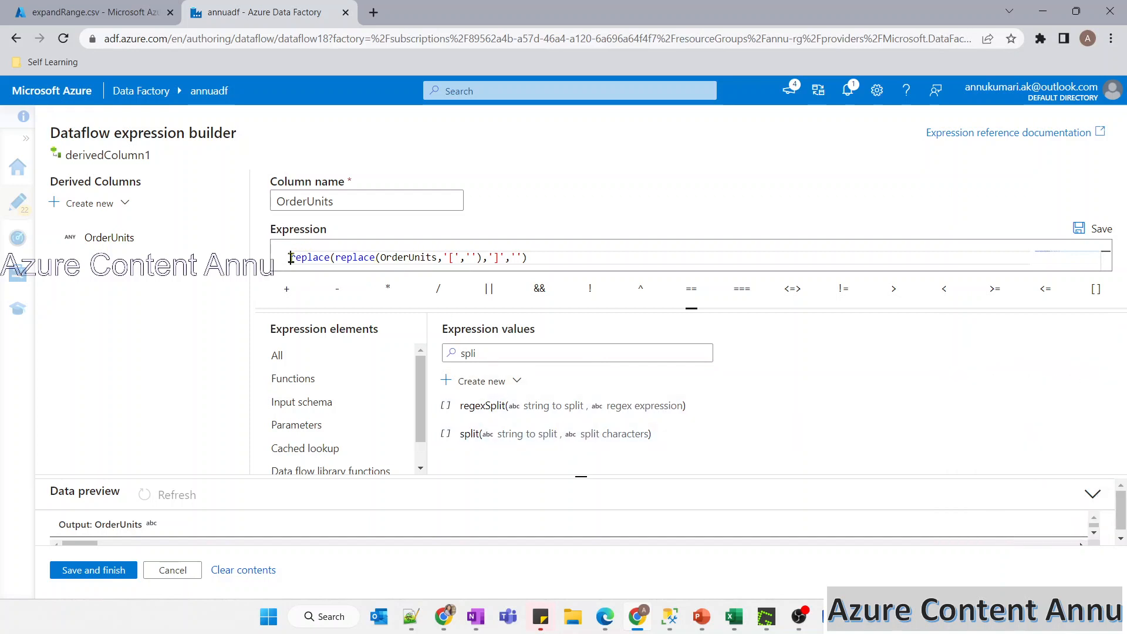
pyautogui.click(463, 433)
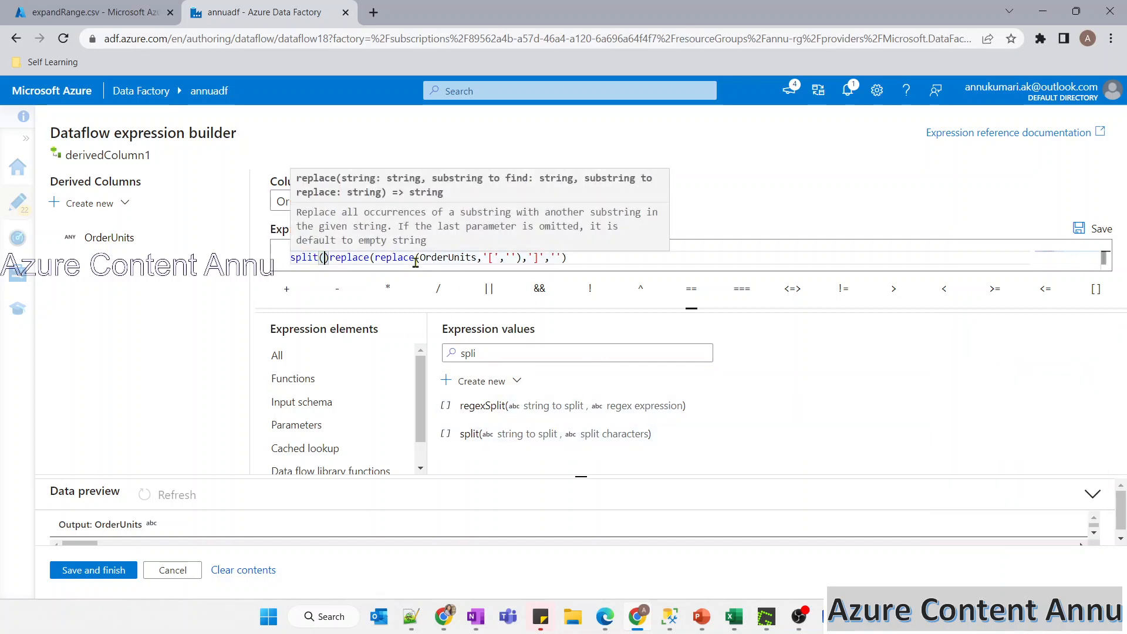
pyautogui.press('Delete')
# Complete the split expression with ',' as the delimiter, then refresh the preview and highlight the first output value
pyautogui.click(609, 267)
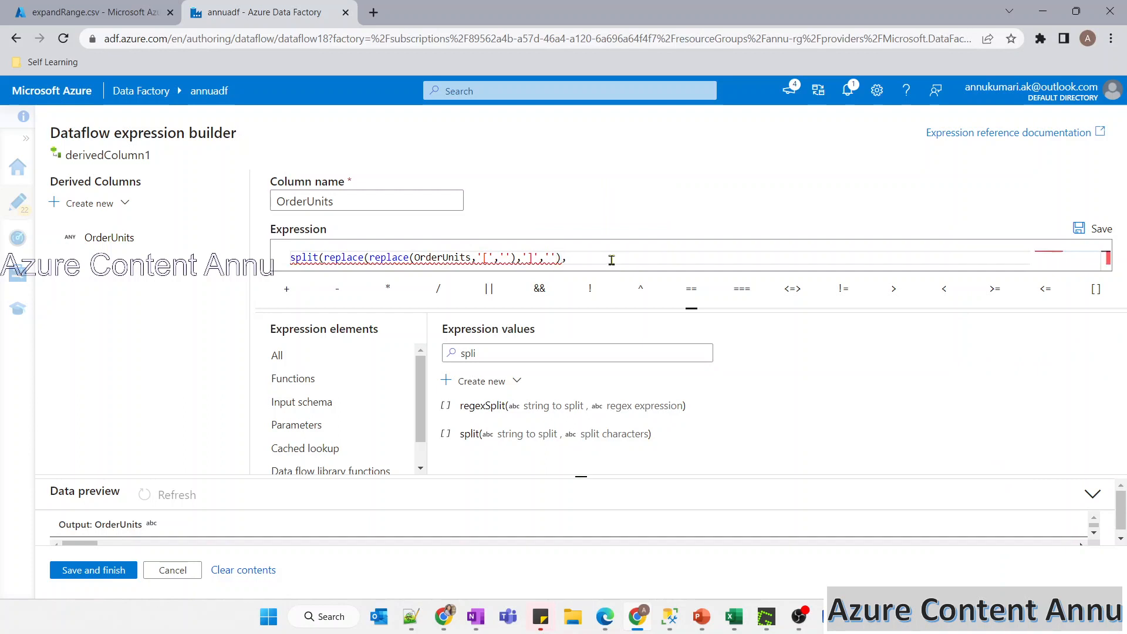
pyautogui.write(')')
pyautogui.press('Left')
pyautogui.press('Left')
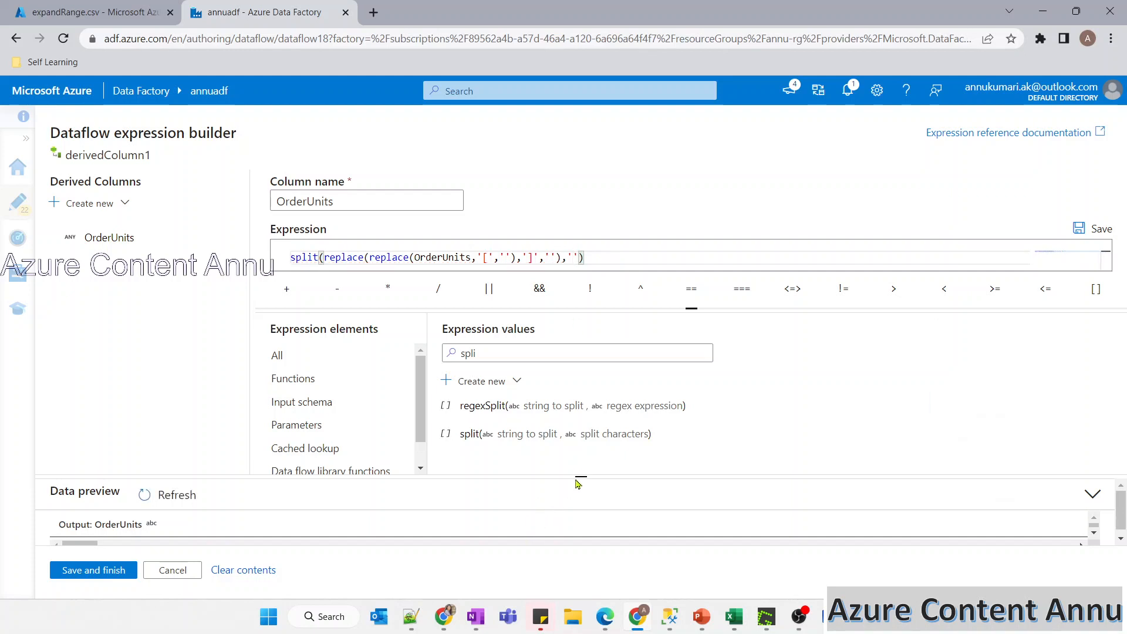
pyautogui.moveTo(575, 480); pyautogui.dragTo(581, 404)
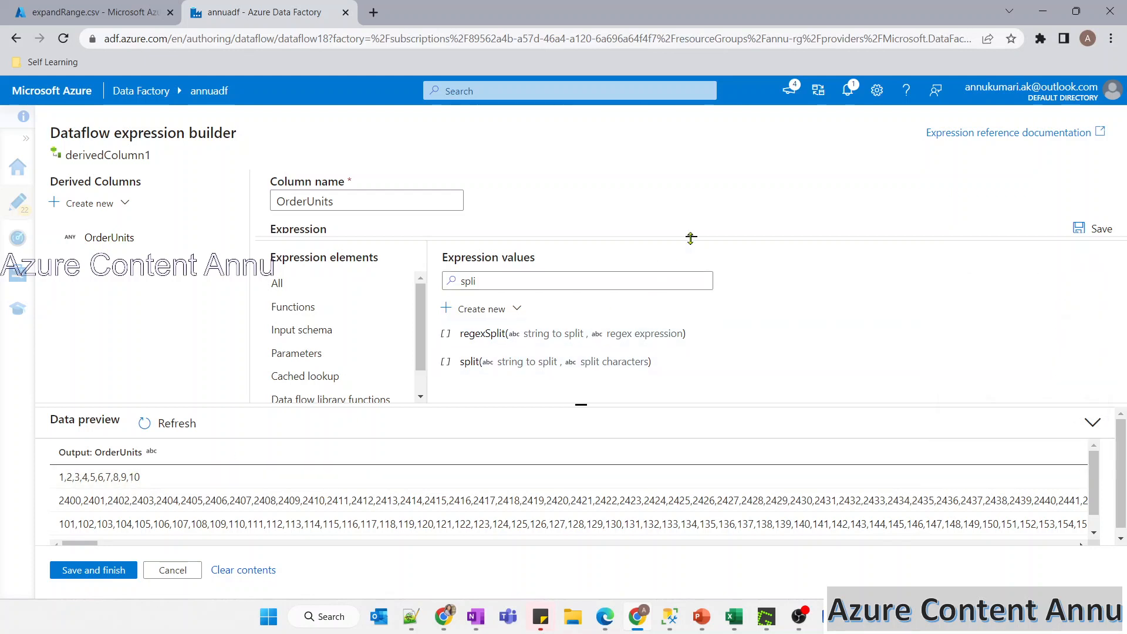
pyautogui.moveTo(690, 238); pyautogui.dragTo(610, 290)
pyautogui.click(572, 257)
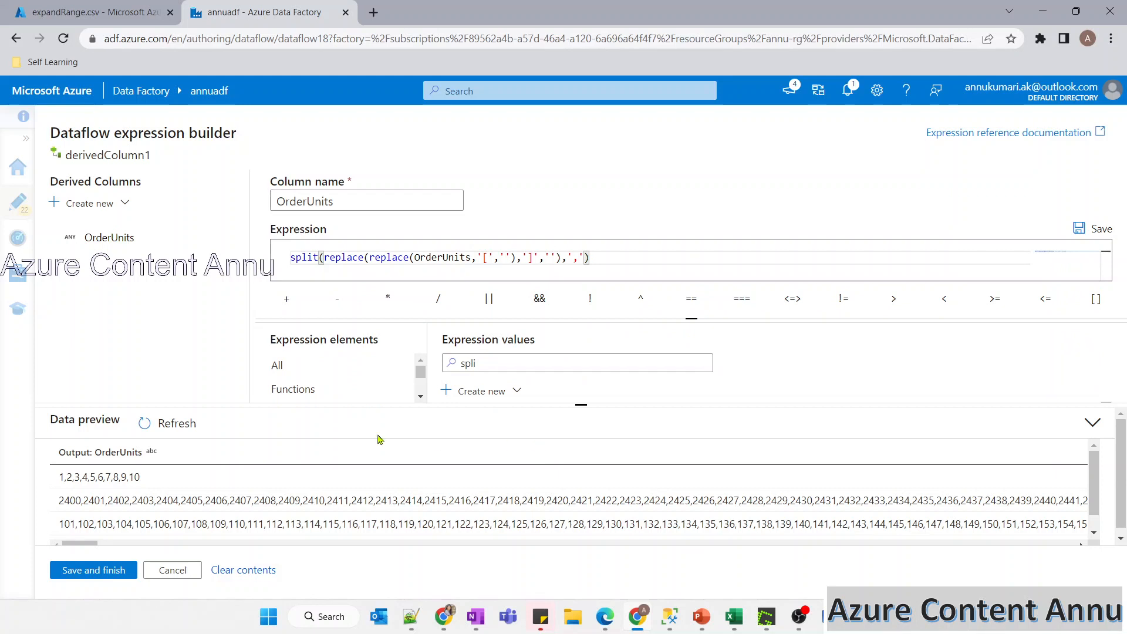
pyautogui.click(199, 422)
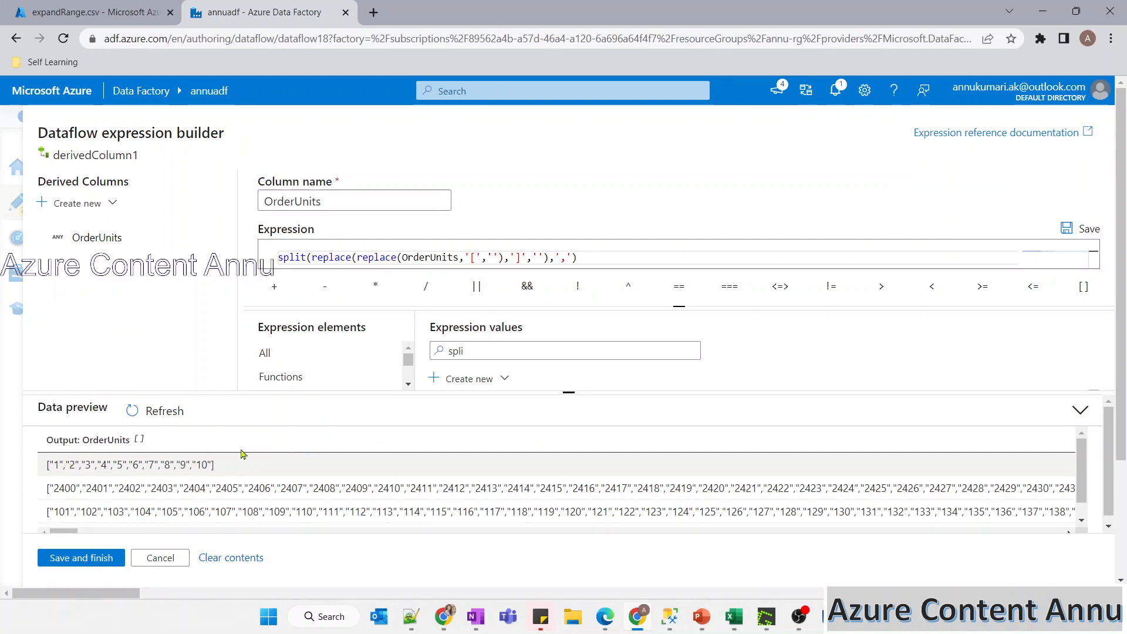
pyautogui.moveTo(245, 478); pyautogui.dragTo(61, 477)
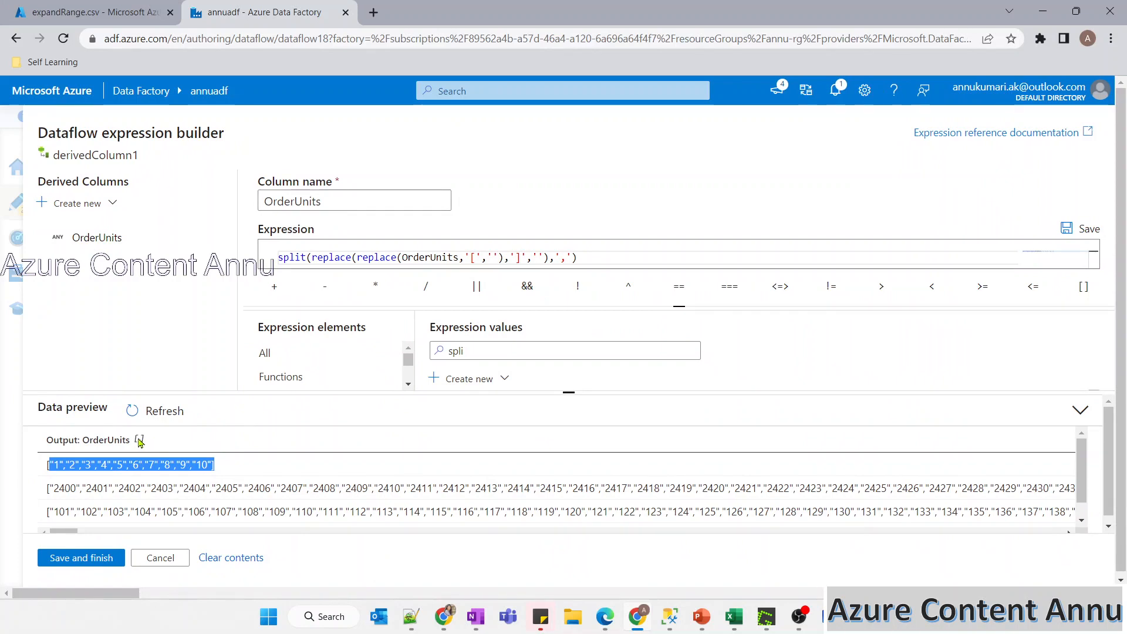
# Save the OrderUnits expression and refresh the data preview of derivedColumn1
pyautogui.click(94, 570)
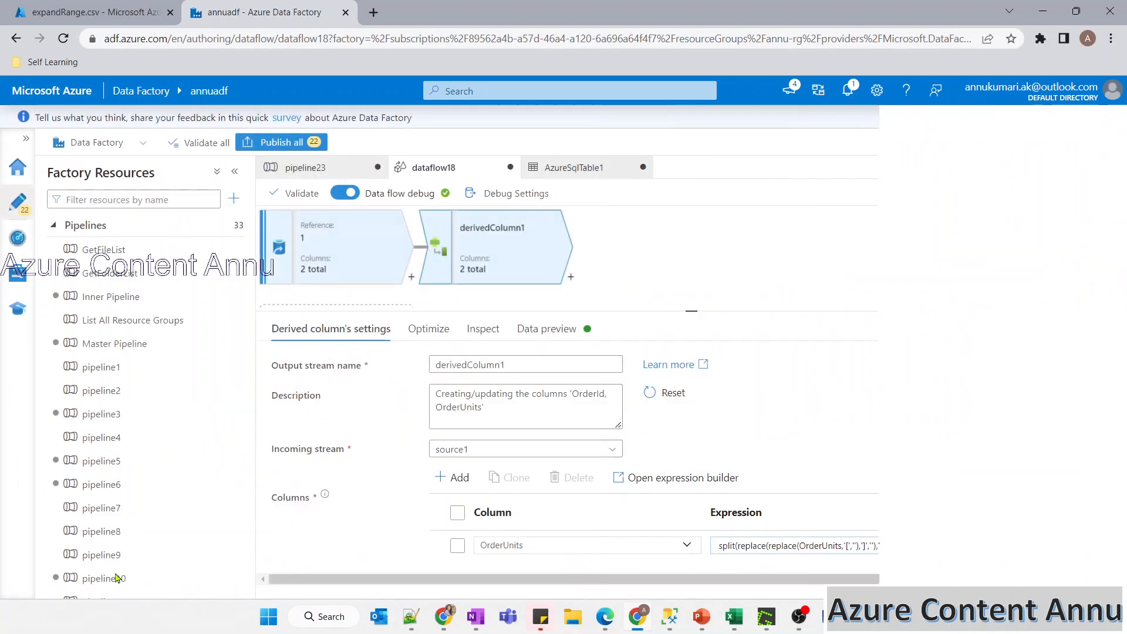
pyautogui.click(531, 328)
pyautogui.click(317, 388)
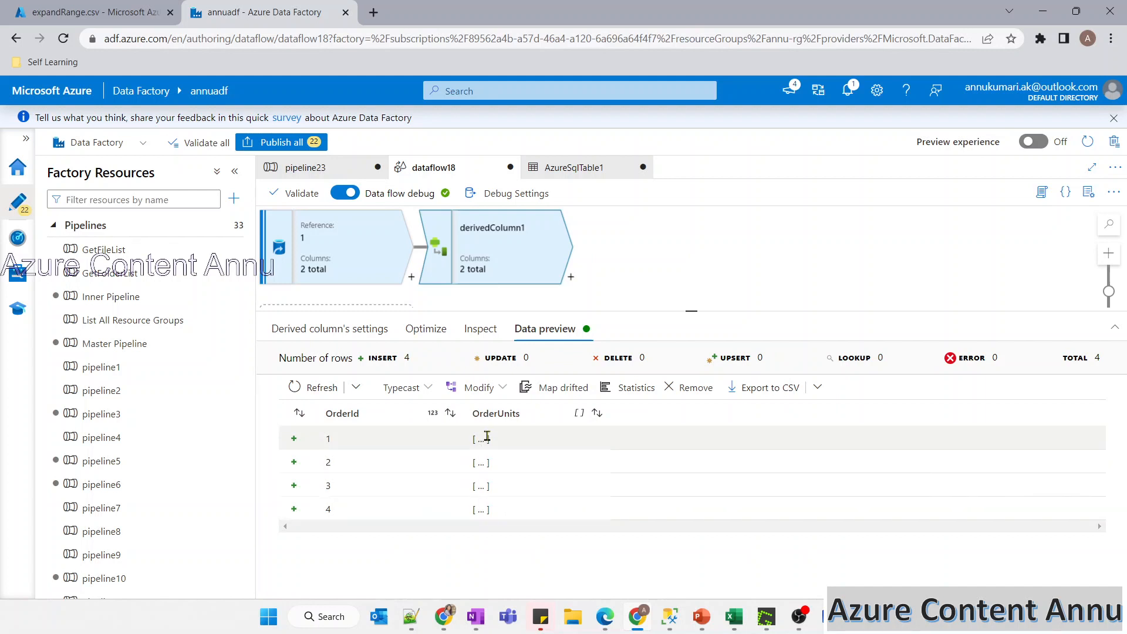
# Compare the OrderUnits data previews of source1 and derivedColumn1, and inspect the array elements for OrderId 1
pyautogui.click(371, 256)
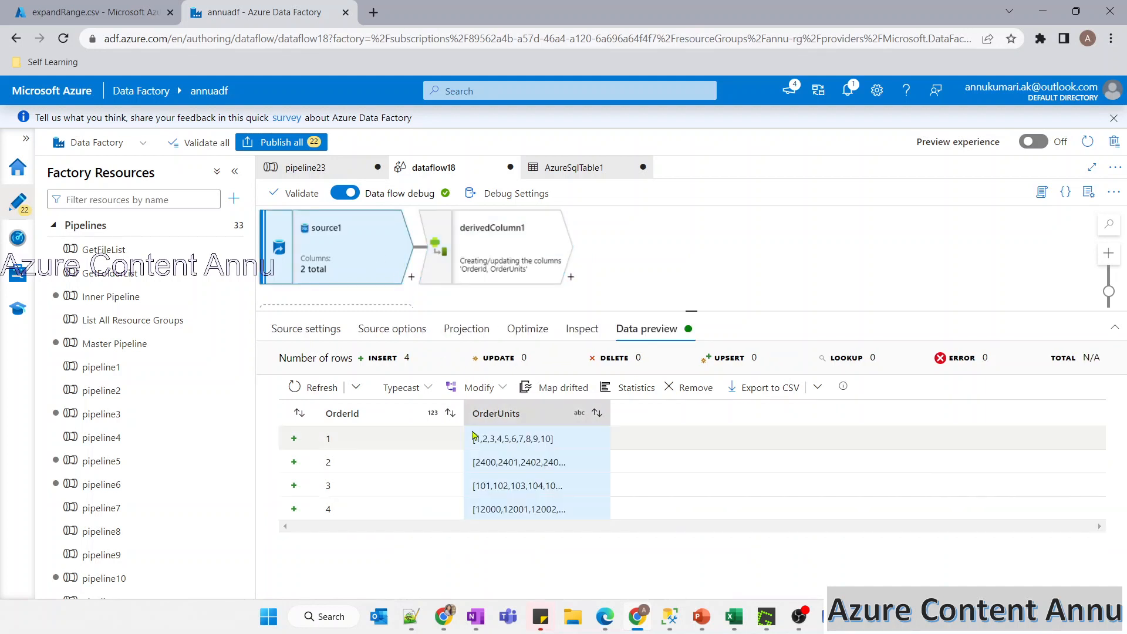
pyautogui.click(511, 228)
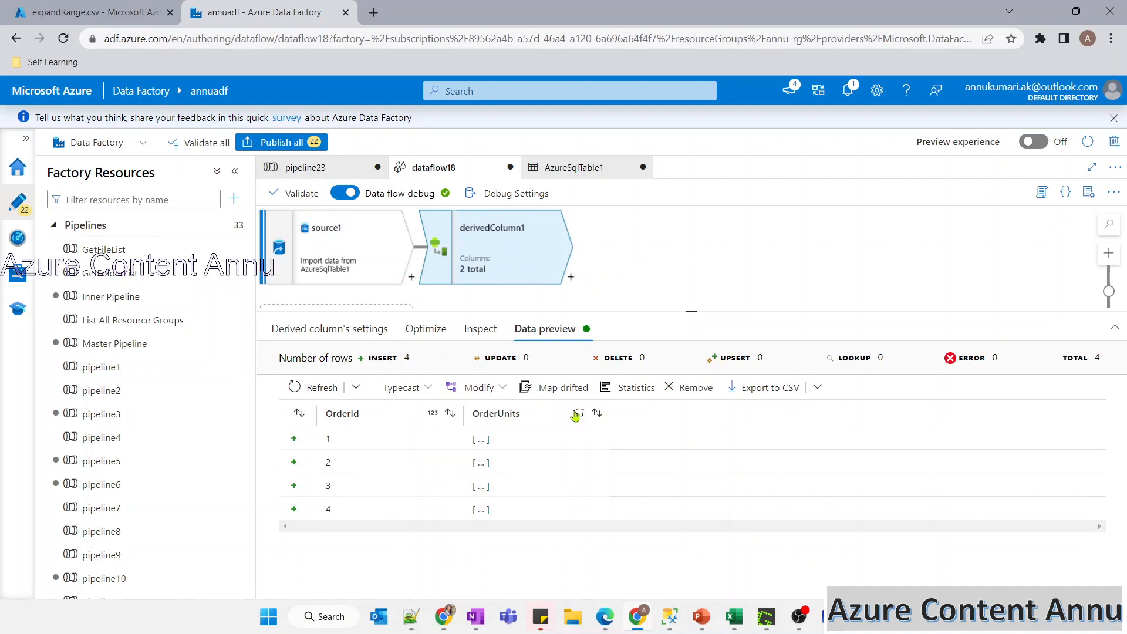
pyautogui.click(476, 442)
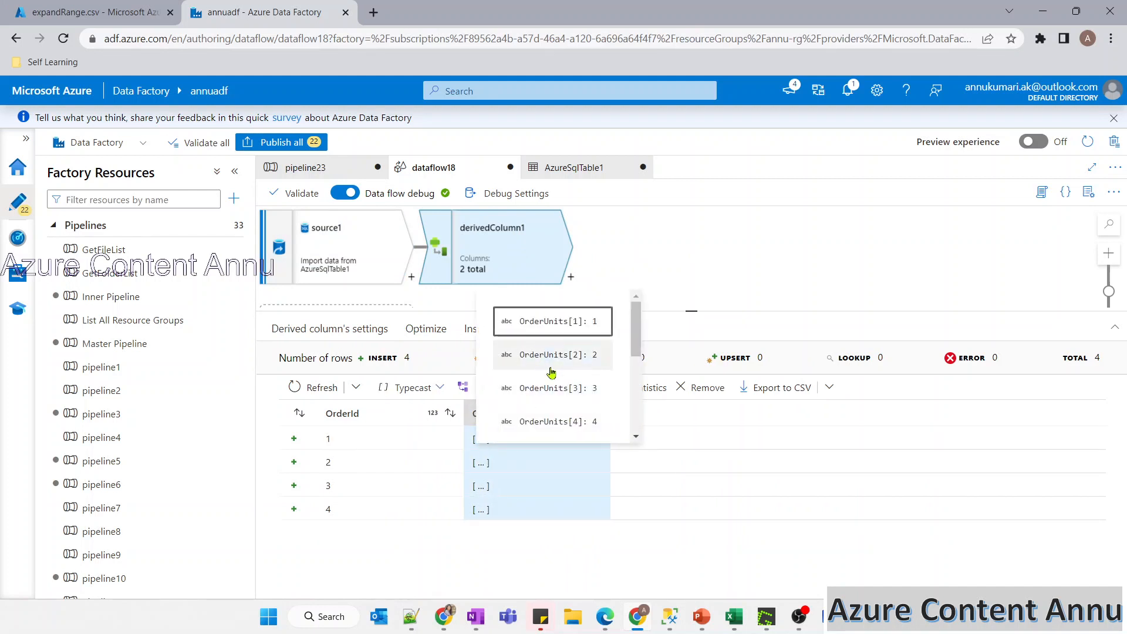
pyautogui.scroll(-3, 575, 355)
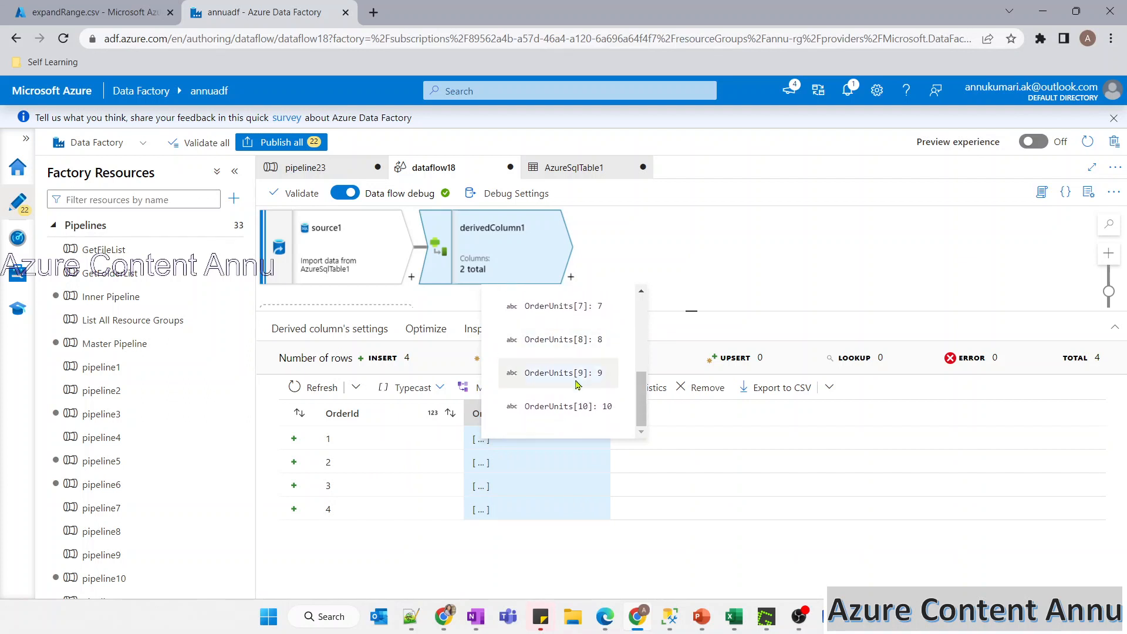
pyautogui.scroll(3, 576, 385)
pyautogui.click(485, 465)
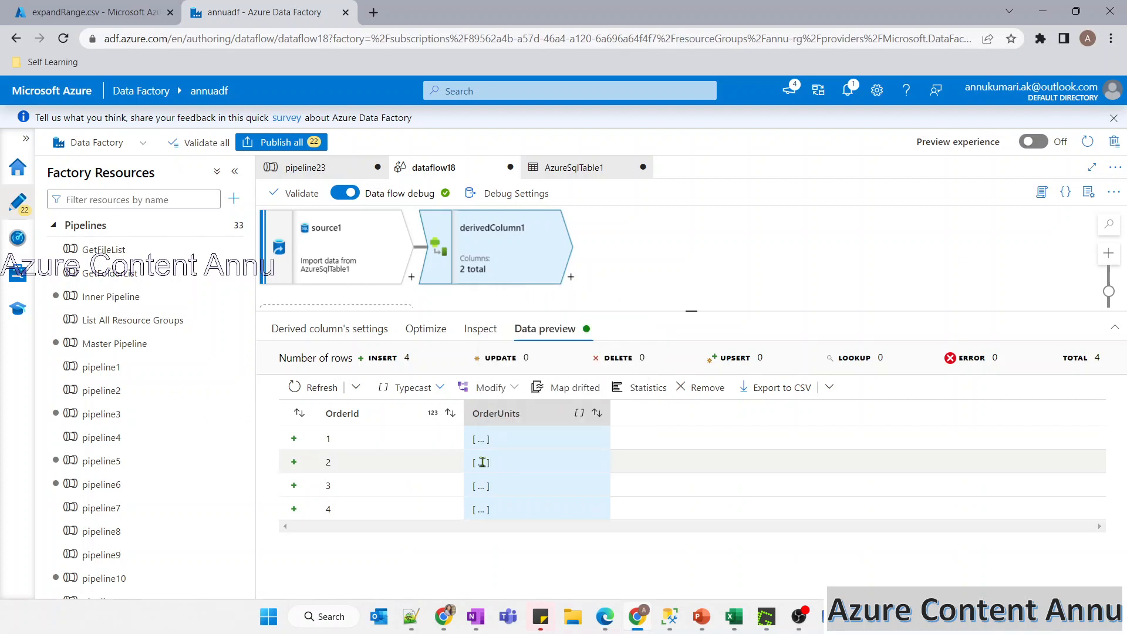
# Add a Flatten transformation after derivedColumn1 and set it to unroll by OrderUnits
pyautogui.click(572, 279)
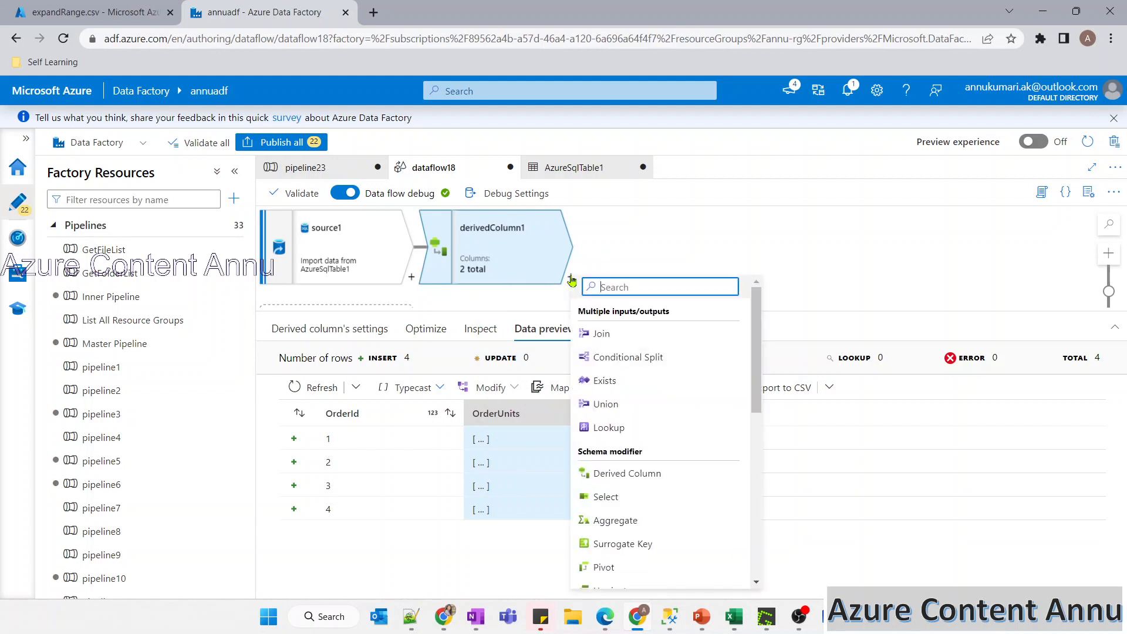
pyautogui.write('fl')
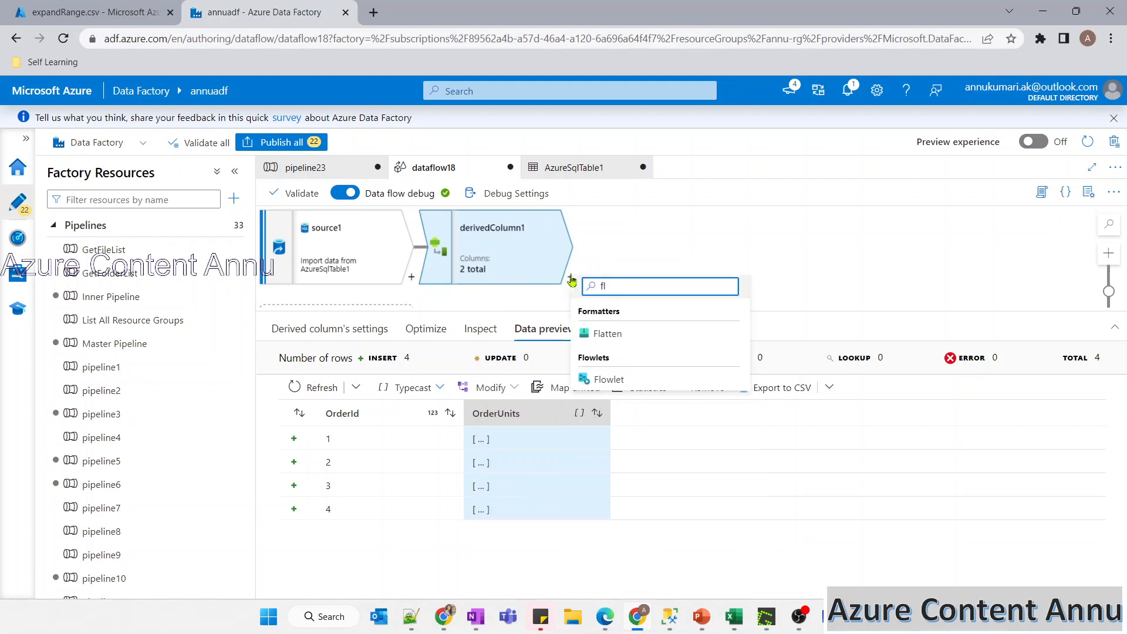
pyautogui.click(613, 332)
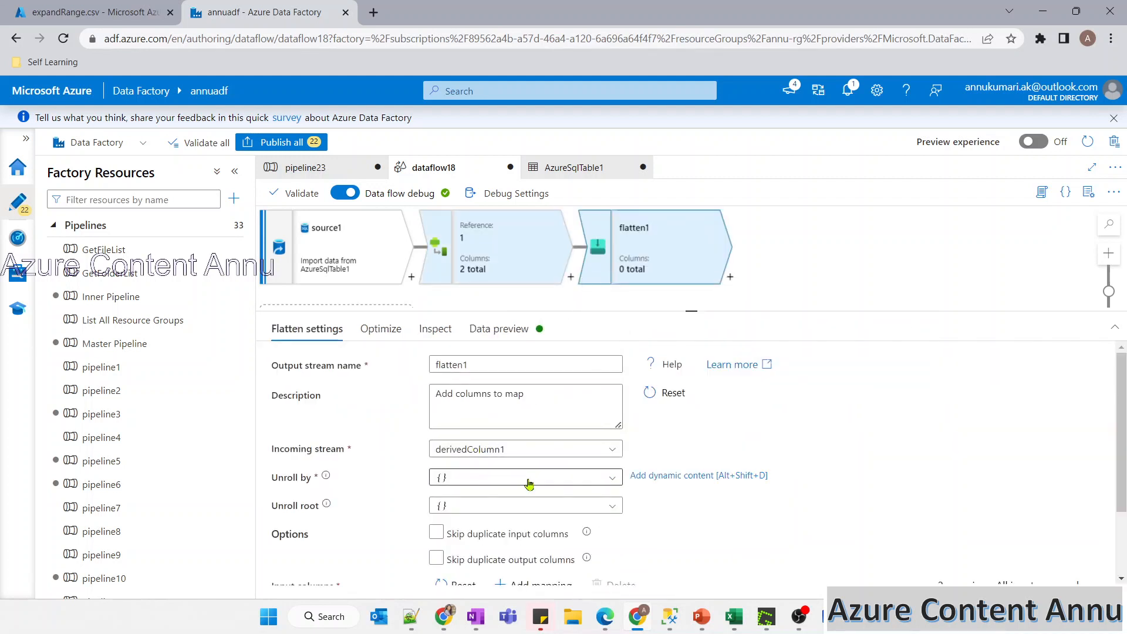
pyautogui.click(611, 478)
pyautogui.click(496, 435)
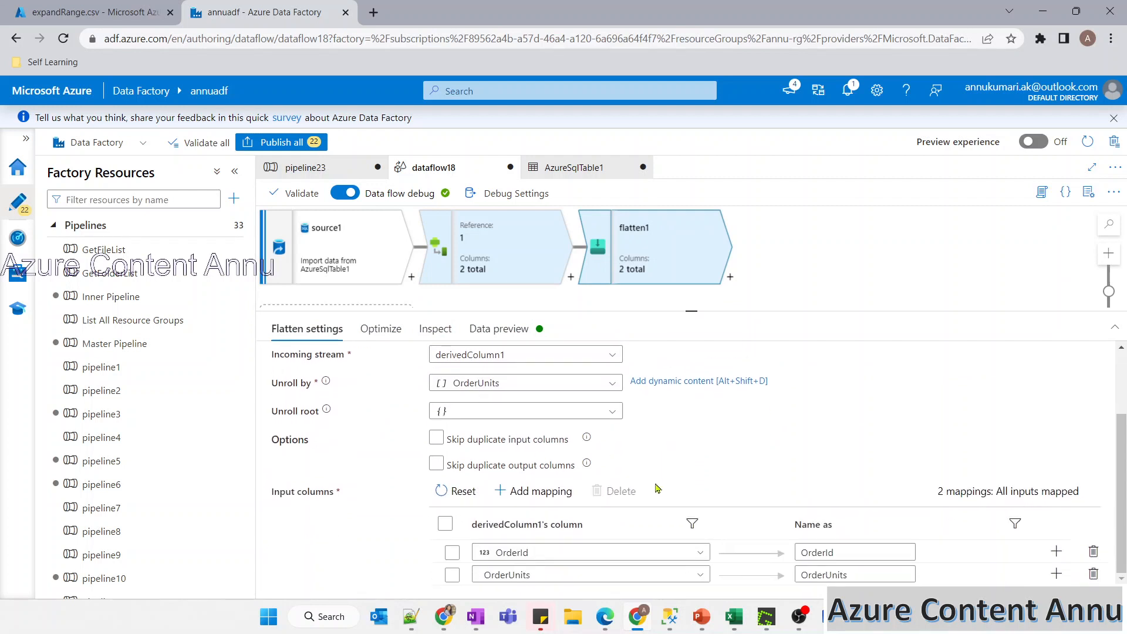
# Refresh the data preview of flatten1 and inspect the flattened OrderUnits rows for OrderId 1 and 2
pyautogui.click(493, 329)
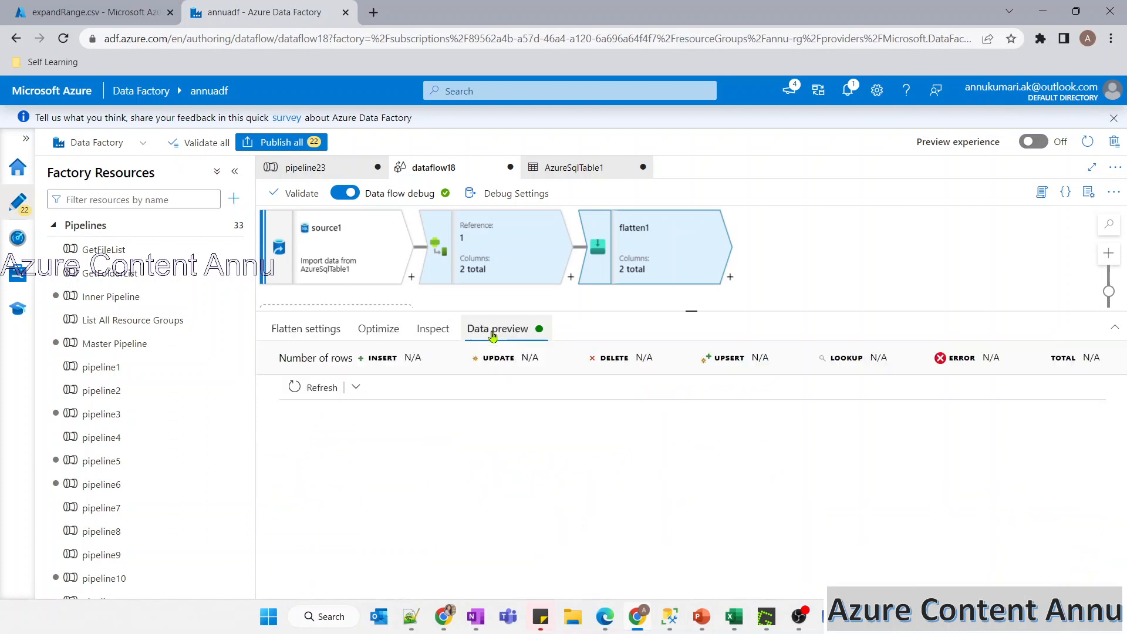
pyautogui.click(319, 387)
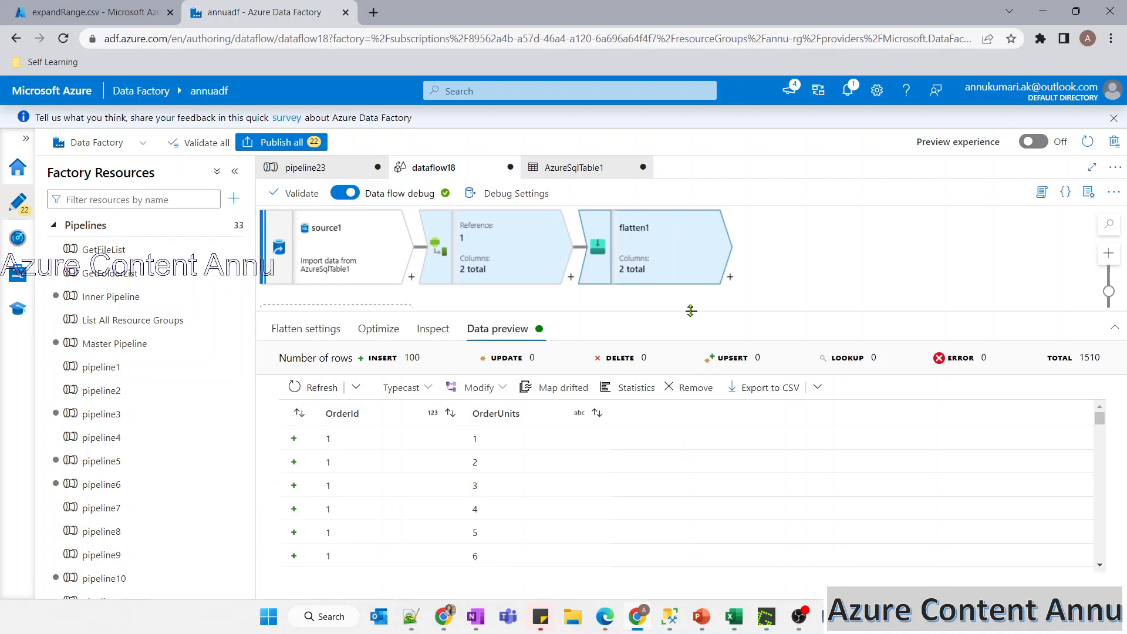
pyautogui.moveTo(690, 311); pyautogui.dragTo(691, 244)
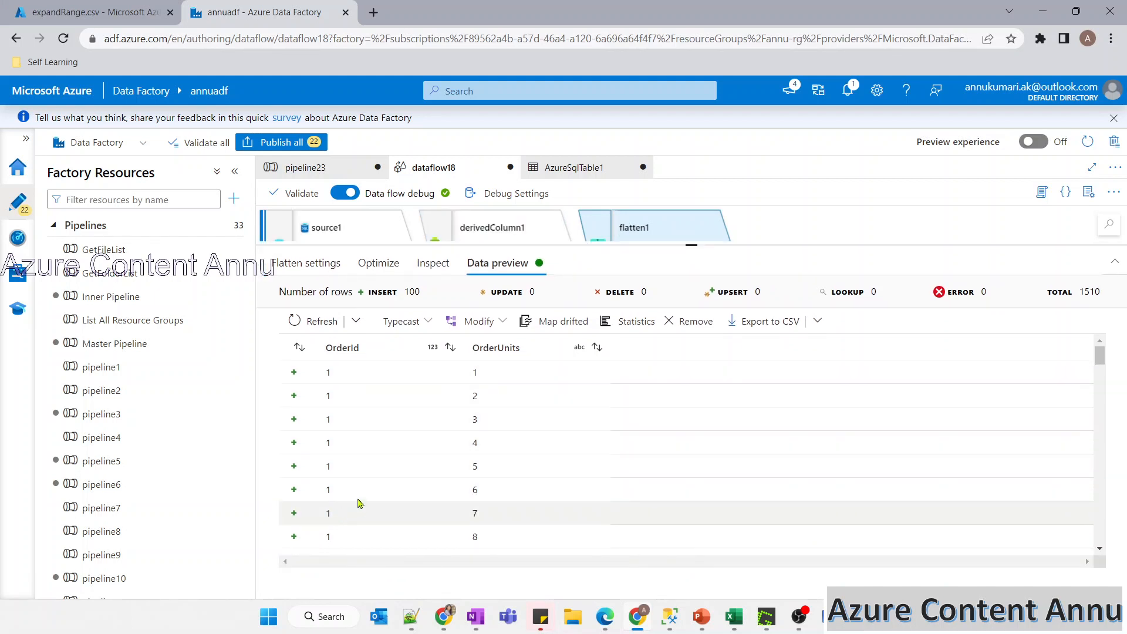
pyautogui.scroll(-2, 466, 503)
pyautogui.moveTo(516, 501); pyautogui.dragTo(467, 407)
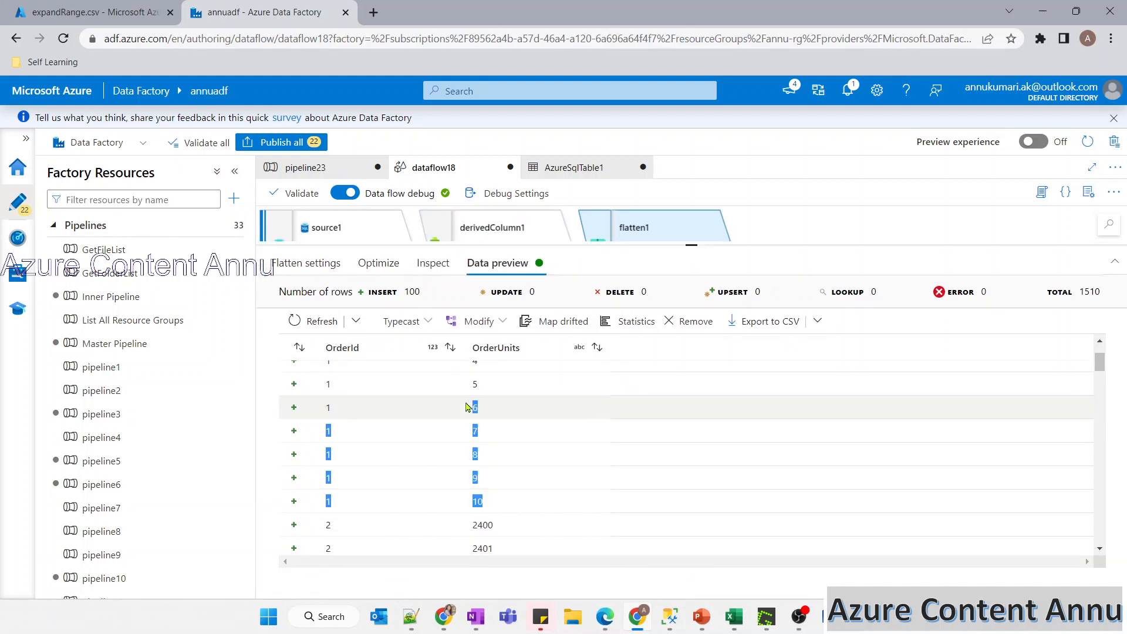
pyautogui.scroll(-1, 467, 446)
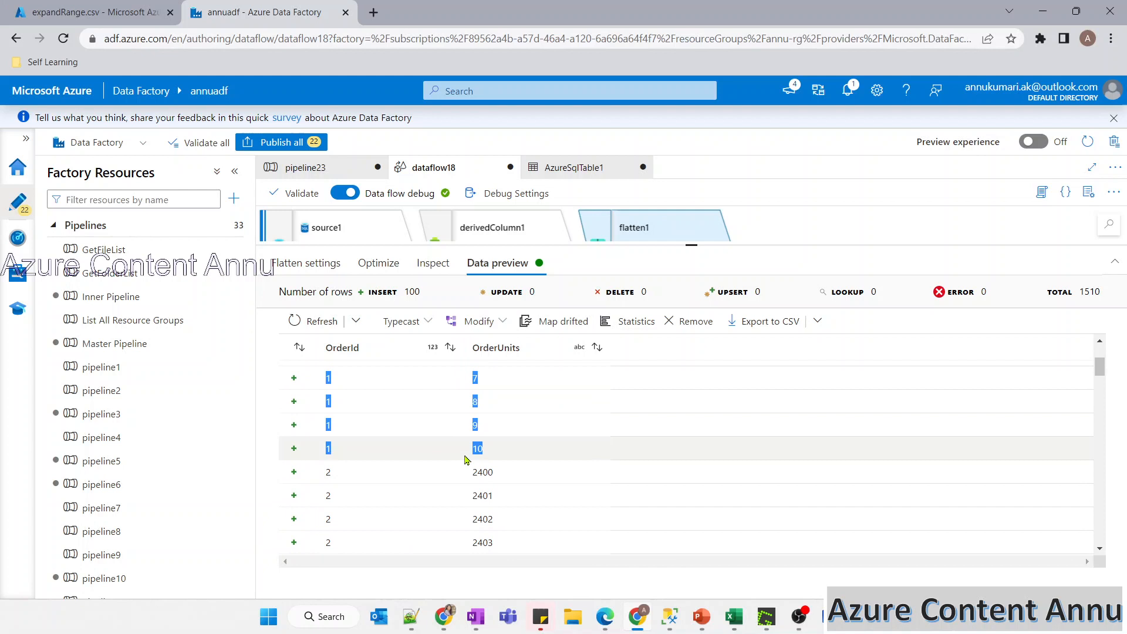
pyautogui.click(324, 474)
pyautogui.scroll(-1, 422, 488)
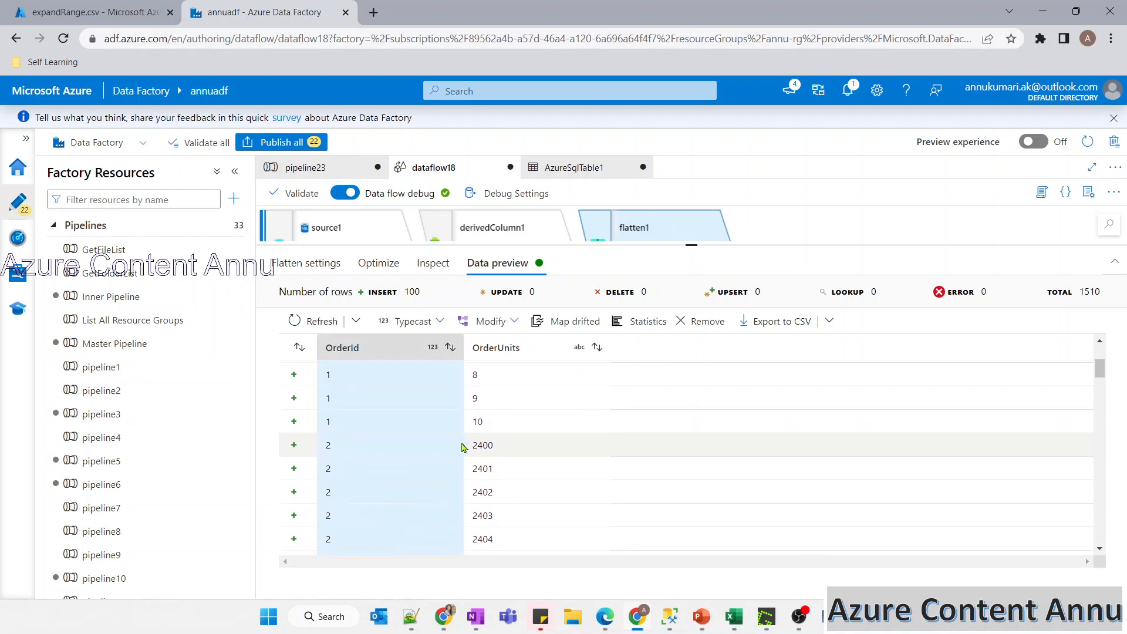
pyautogui.moveTo(466, 446); pyautogui.dragTo(488, 516)
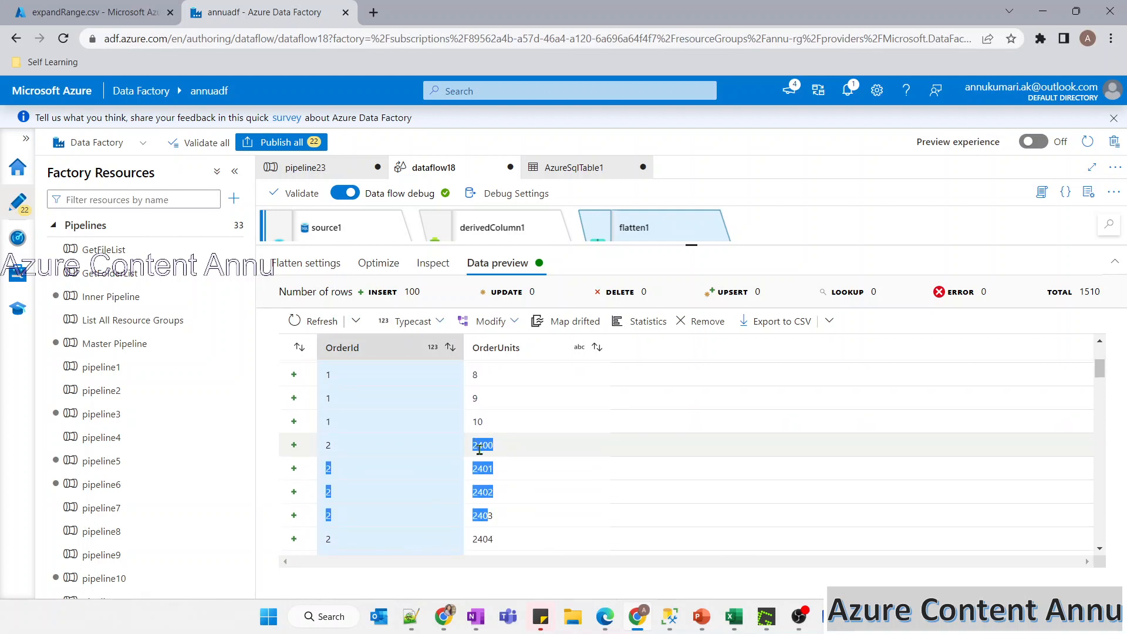
# Compare the OrderId 2 range in expandRange.csv with the flattened OrderUnits rows in the flatten1 data preview
pyautogui.click(124, 14)
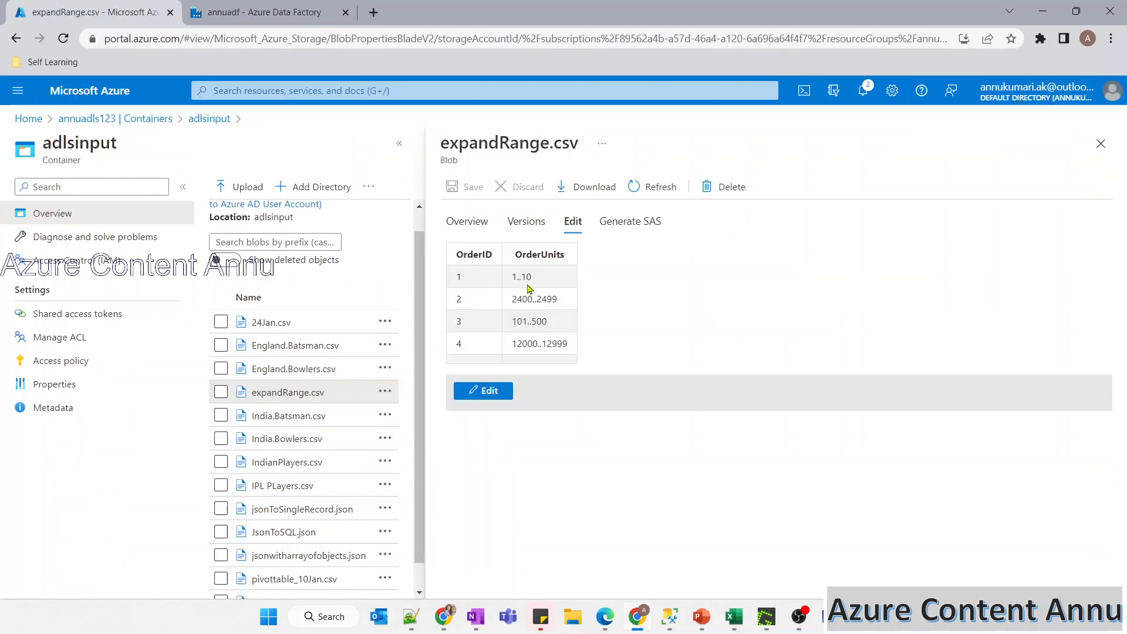
pyautogui.doubleClick(516, 299)
pyautogui.doubleClick(547, 299)
pyautogui.click(264, 13)
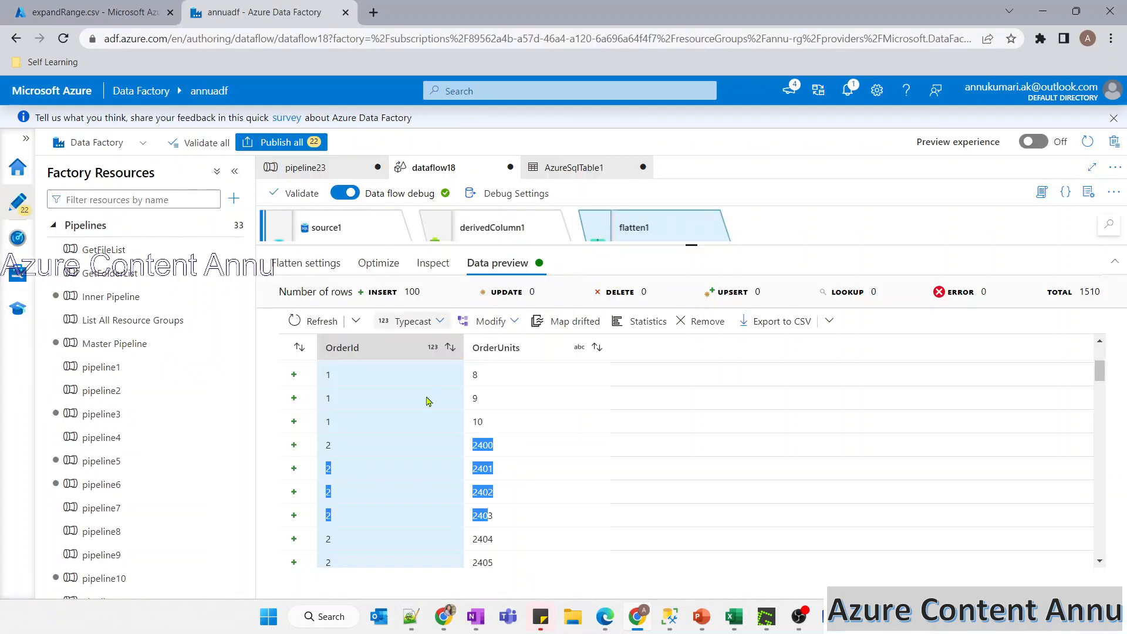
pyautogui.scroll(-10, 427, 401)
pyautogui.scroll(-15, 428, 401)
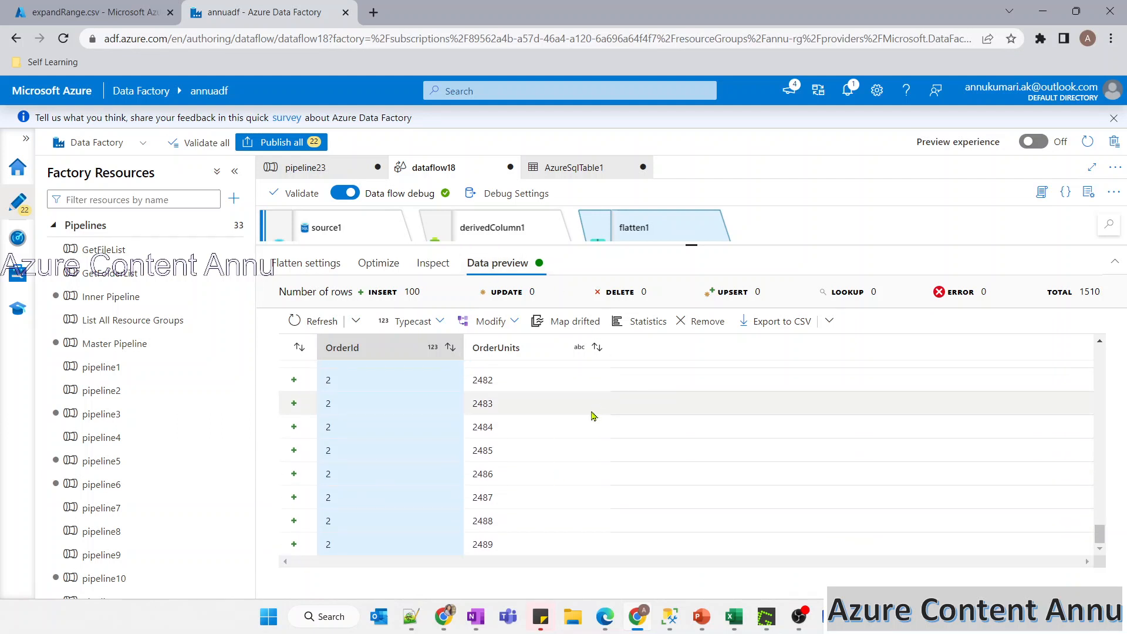
pyautogui.scroll(15, 594, 415)
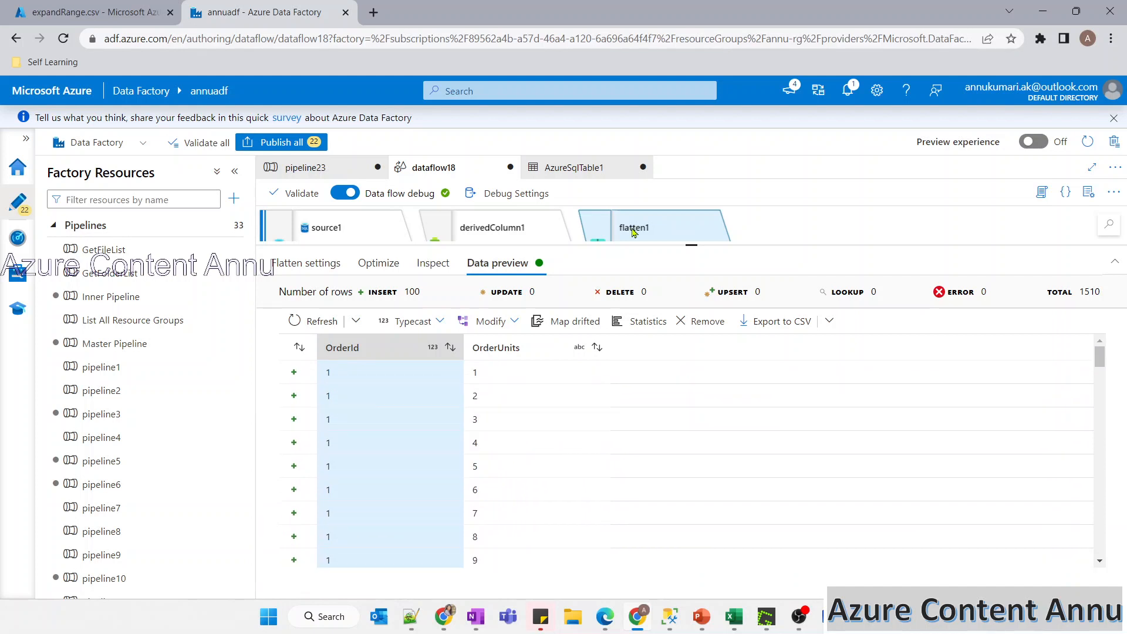
# Add a Sink transformation after flatten1
pyautogui.moveTo(695, 251); pyautogui.dragTo(692, 388)
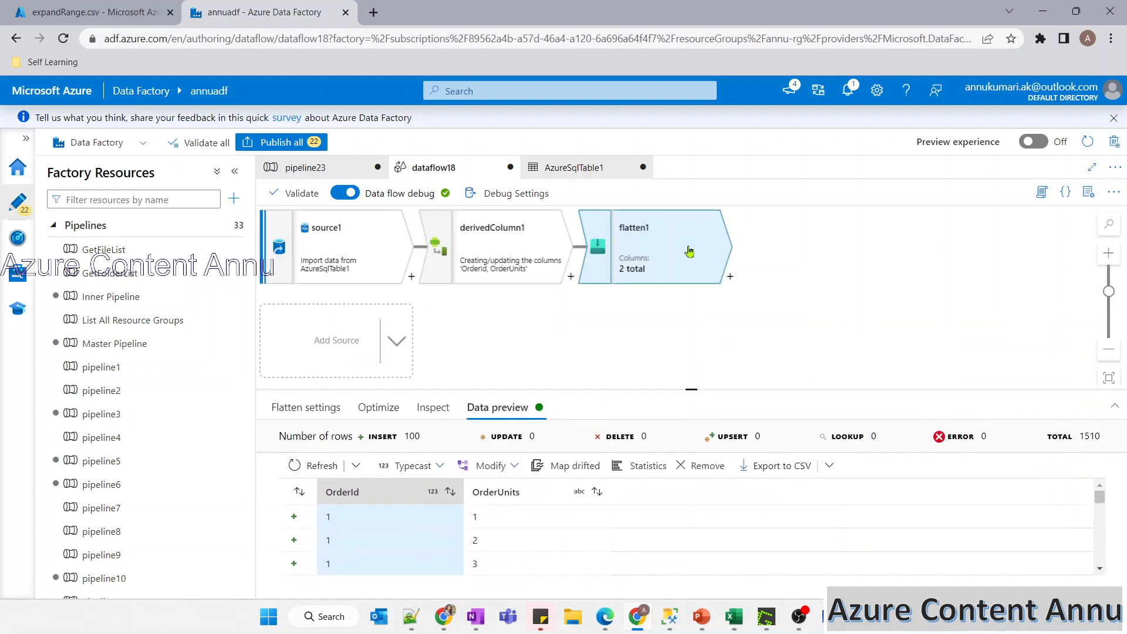
pyautogui.click(731, 279)
pyautogui.write('sink')
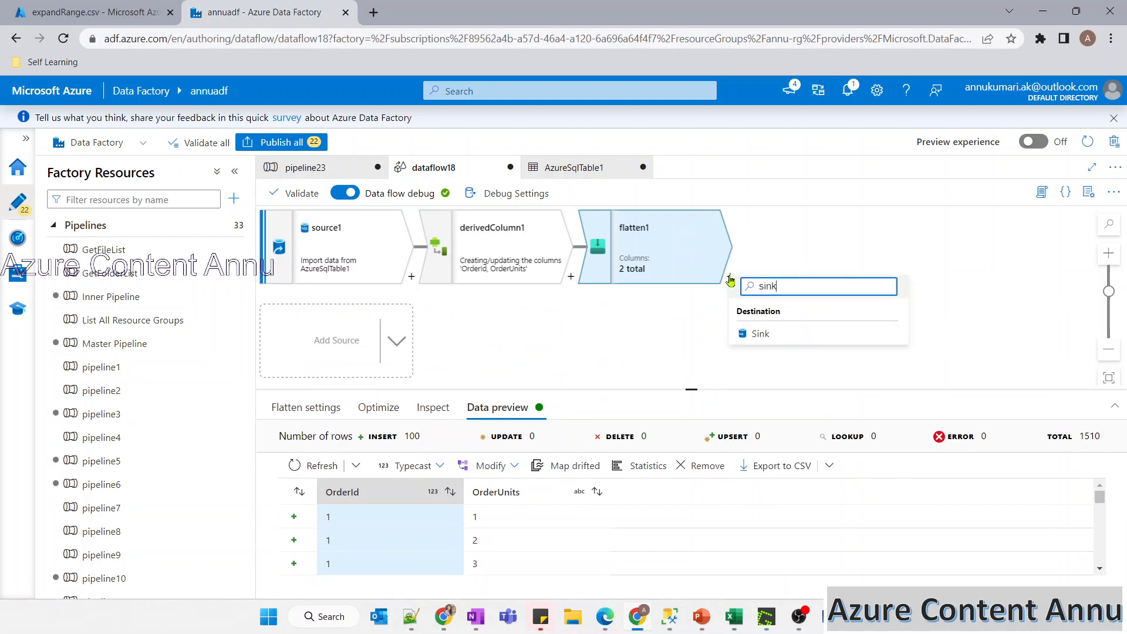
pyautogui.click(760, 334)
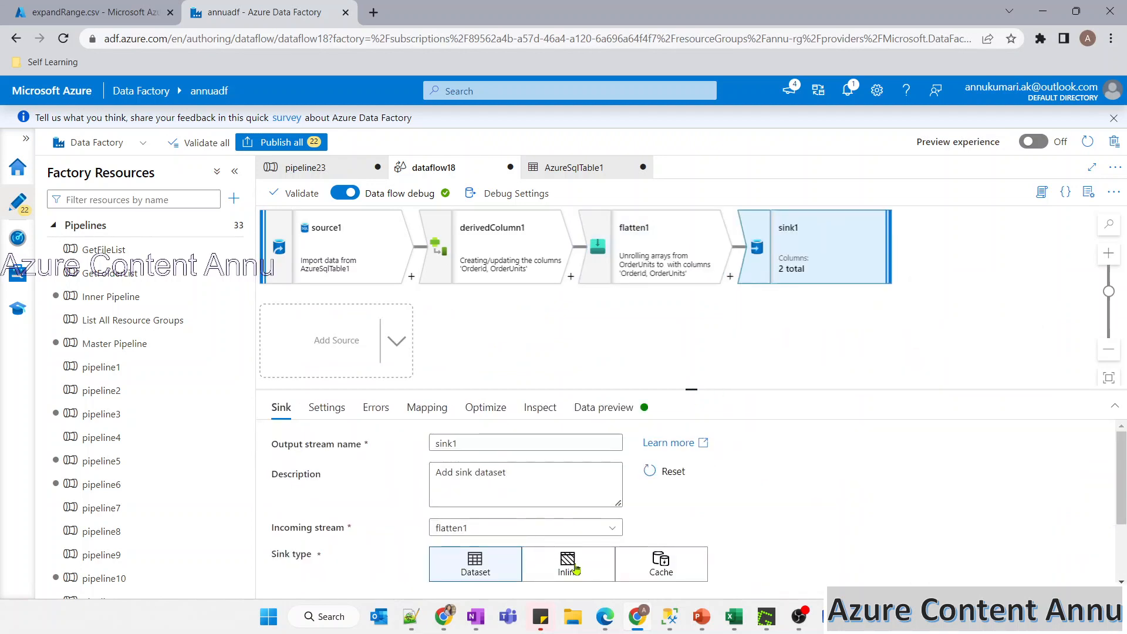
# Start a new sink dataset on Azure Data Lake Storage Gen2 in DelimitedText format
pyautogui.scroll(-2, 575, 568)
pyautogui.click(645, 526)
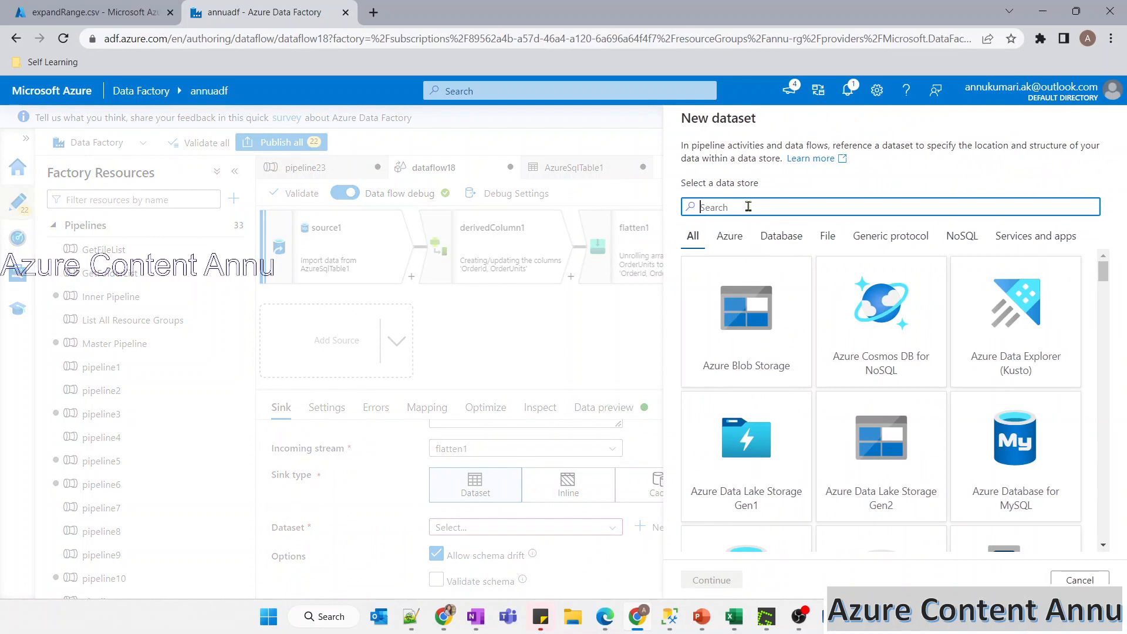
pyautogui.write('gen2')
pyautogui.click(761, 314)
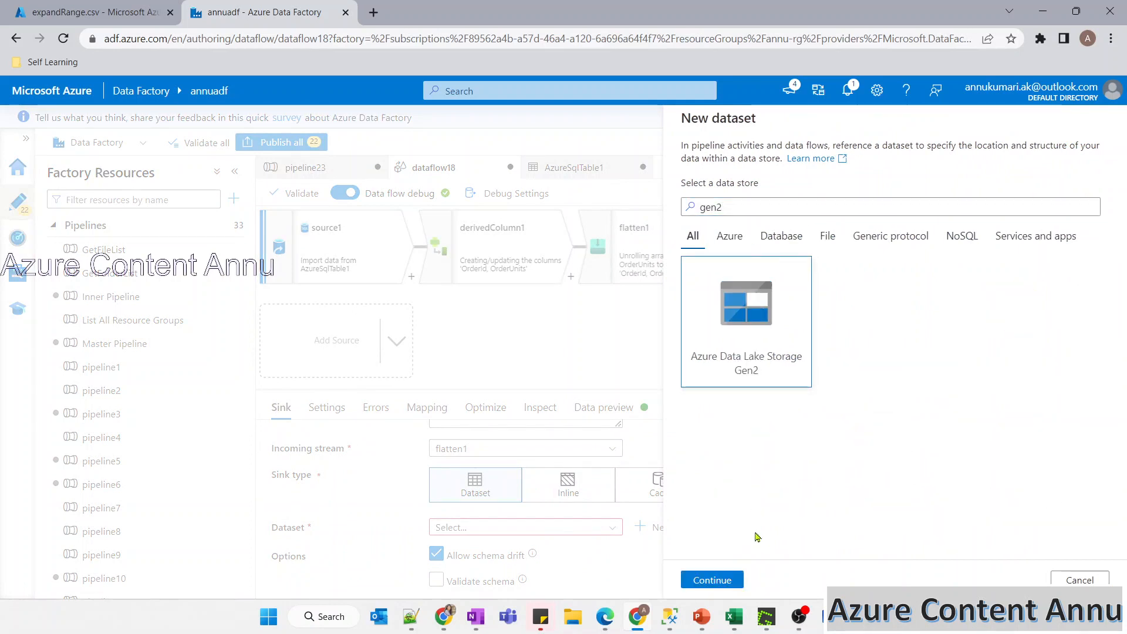
pyautogui.click(717, 581)
pyautogui.click(901, 264)
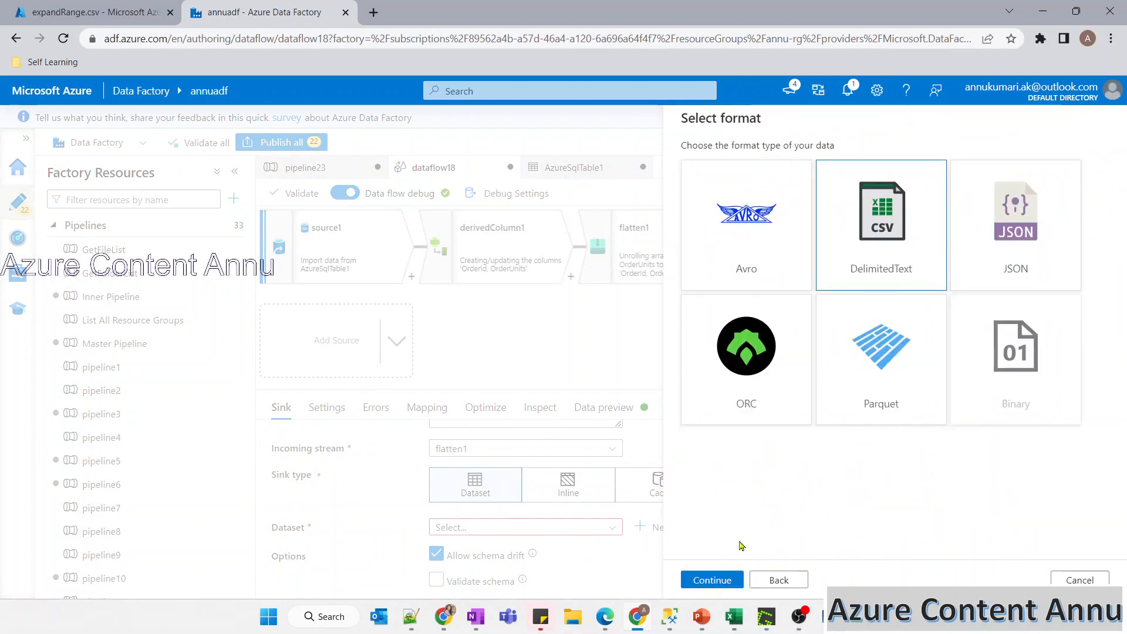
pyautogui.click(712, 580)
# Create the sink dataset with linked service DS_ADLS, file system adlsinput, first row as header and no schema import
pyautogui.click(694, 211)
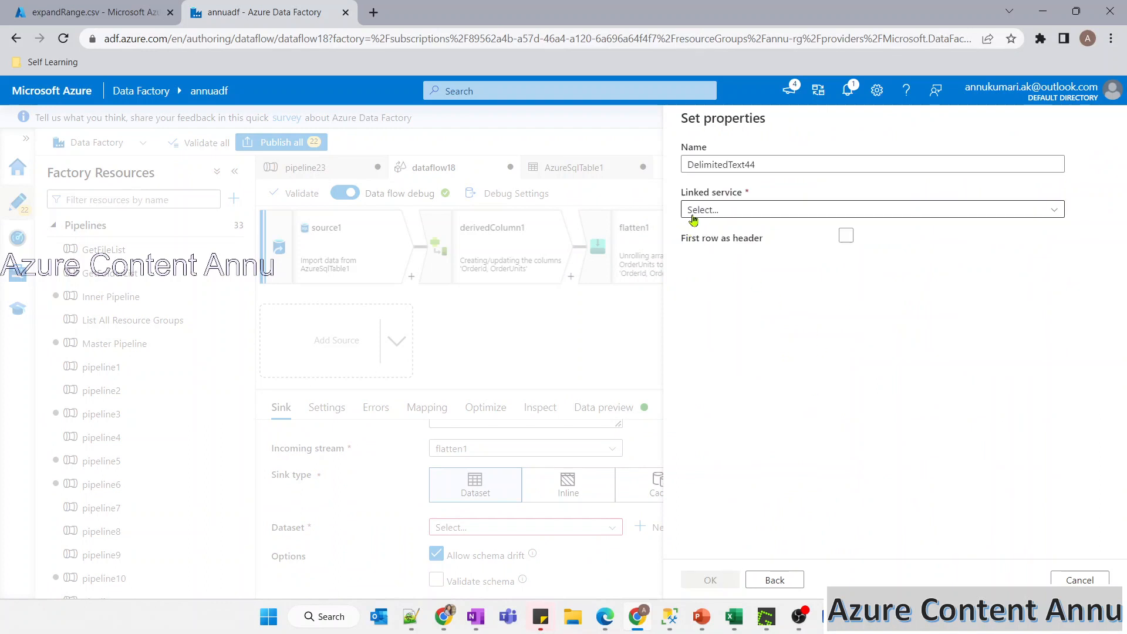
pyautogui.click(736, 303)
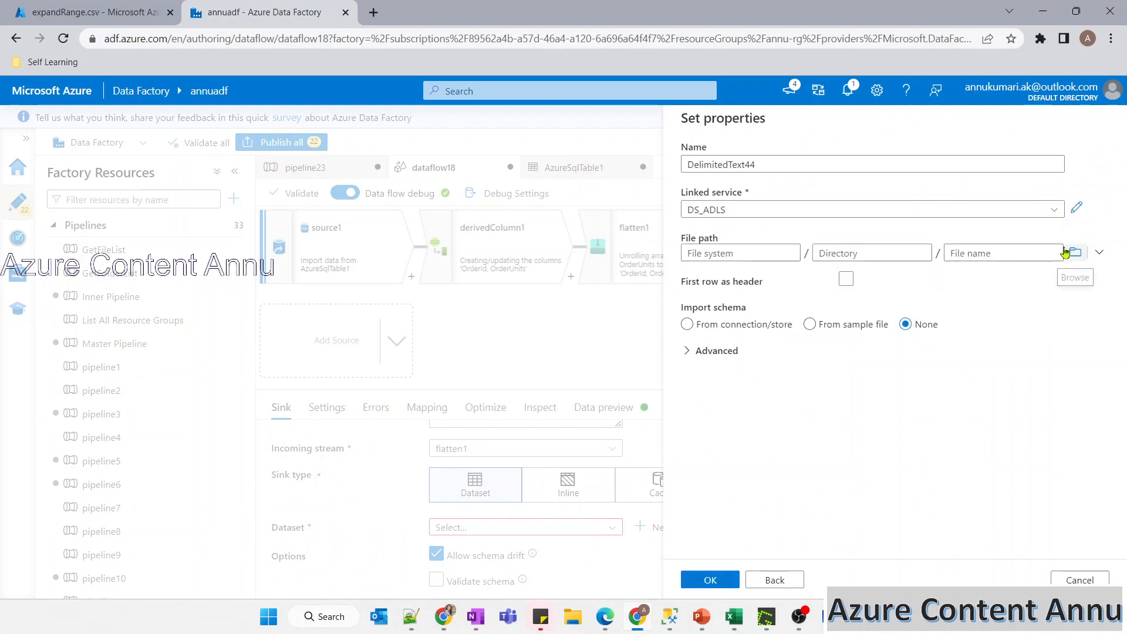
pyautogui.click(1074, 252)
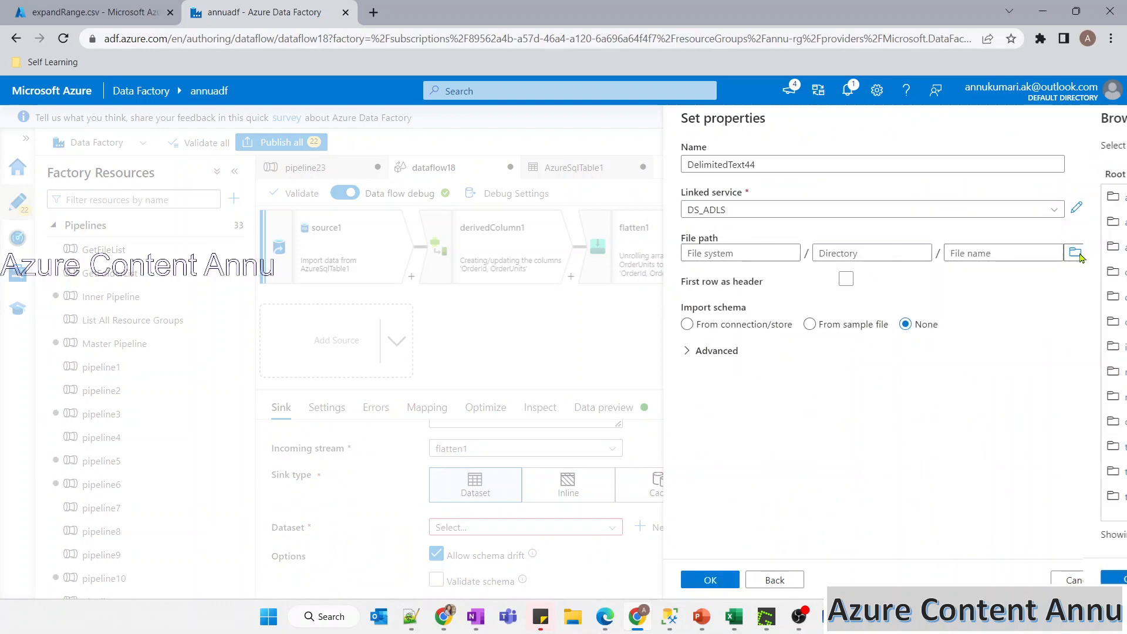
pyautogui.click(729, 196)
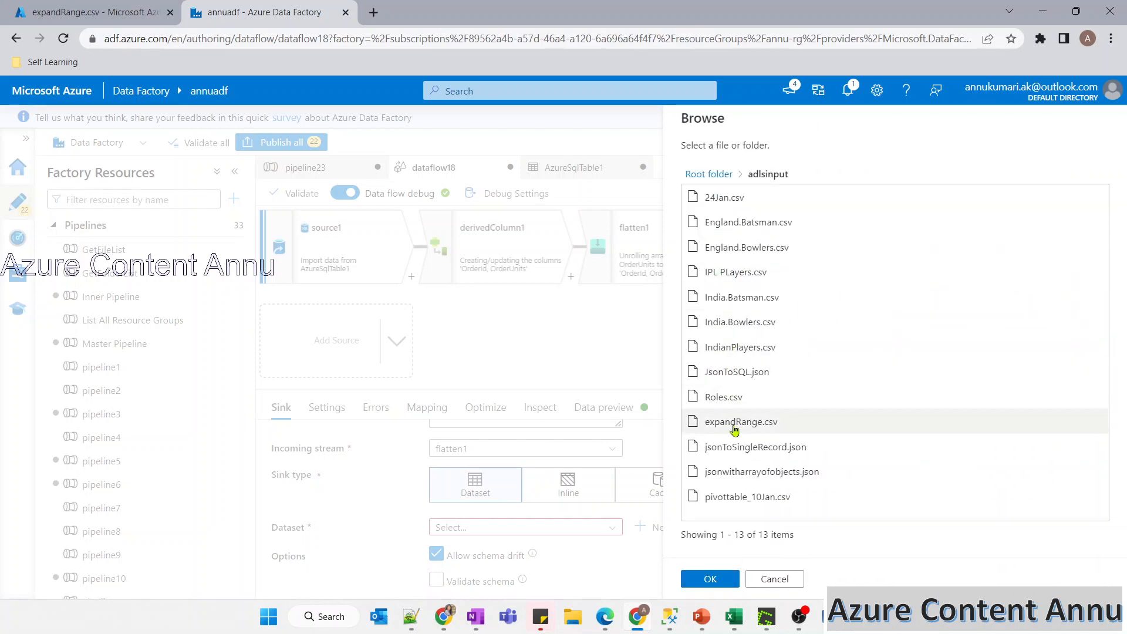
pyautogui.click(709, 579)
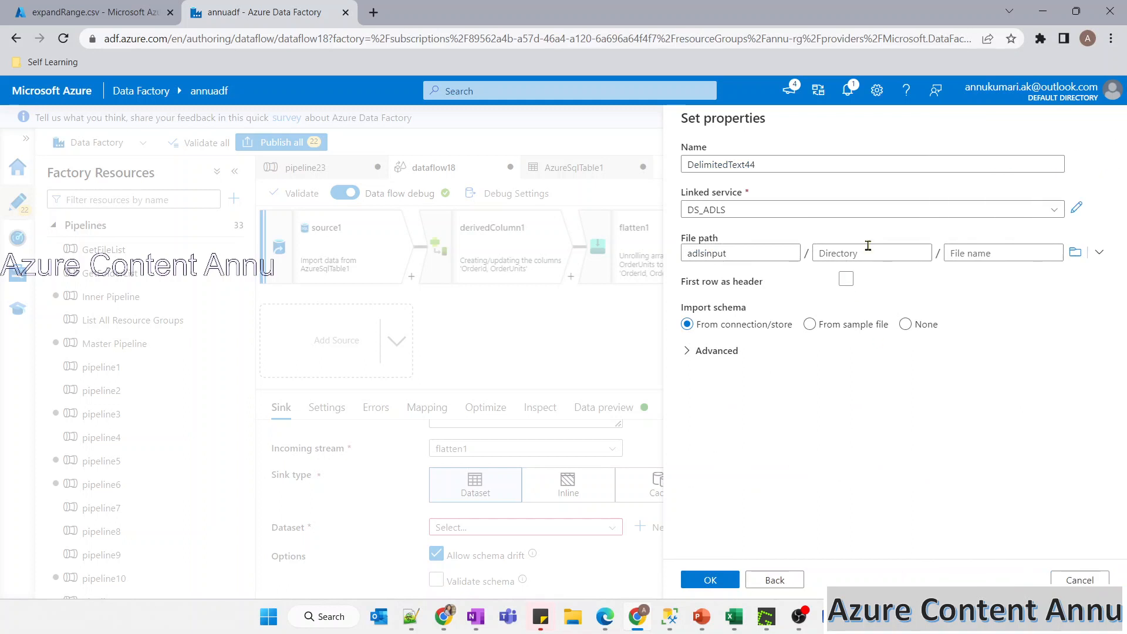
pyautogui.click(981, 254)
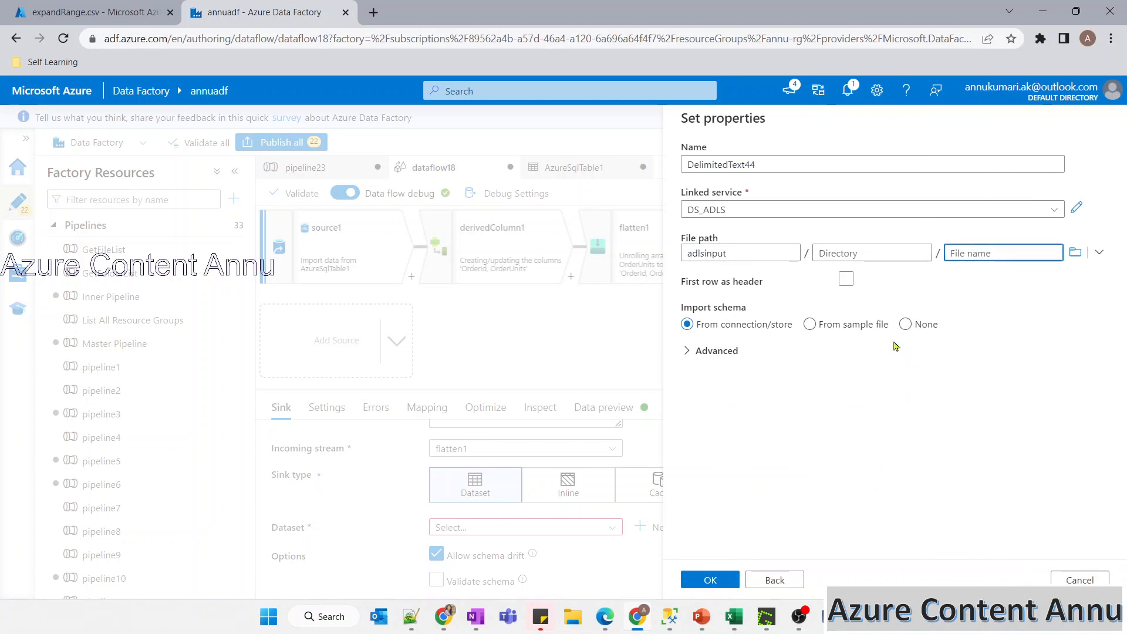
pyautogui.click(904, 324)
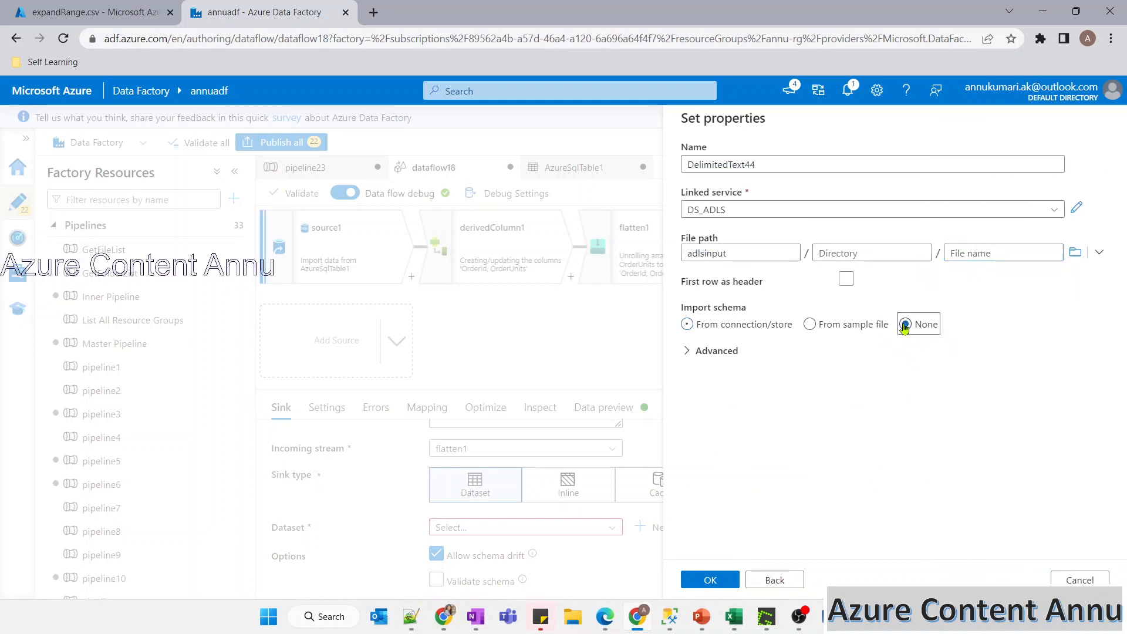
pyautogui.click(850, 279)
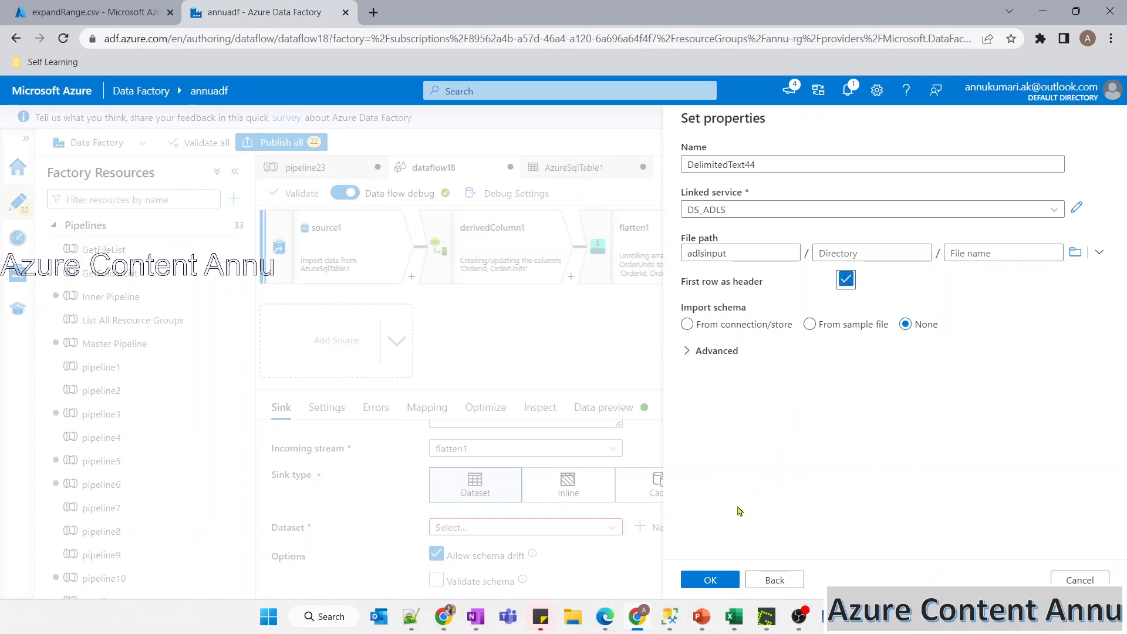
pyautogui.click(710, 579)
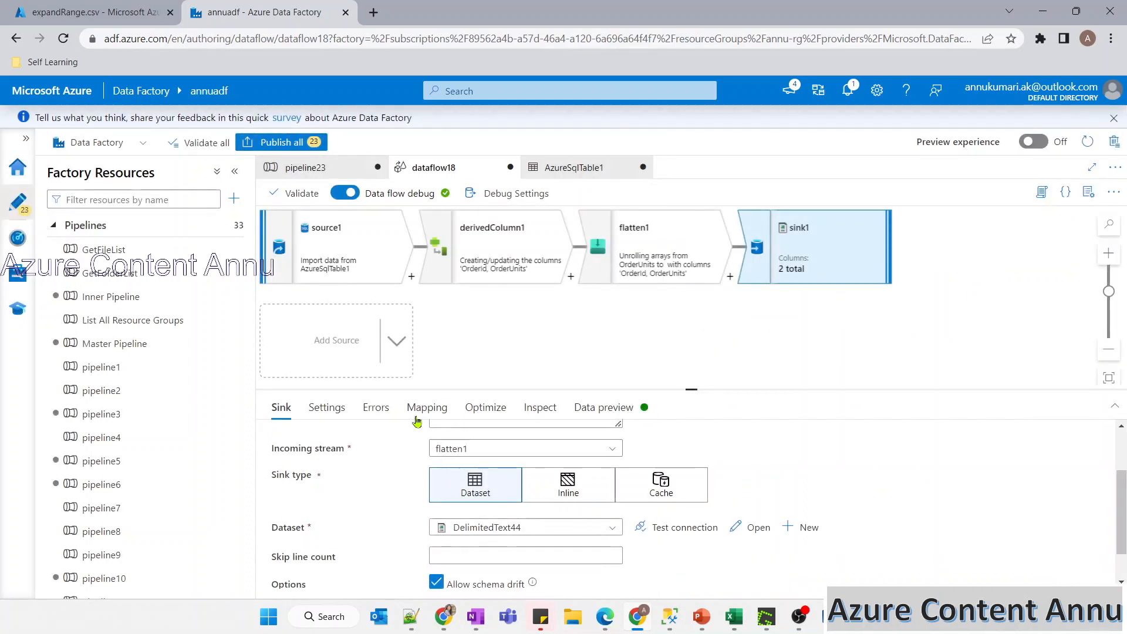
# Configure sink1 to output to a single file named expandrangeoutputfile.csv, using a single partition
pyautogui.click(327, 406)
pyautogui.moveTo(691, 389); pyautogui.dragTo(691, 290)
pyautogui.click(509, 370)
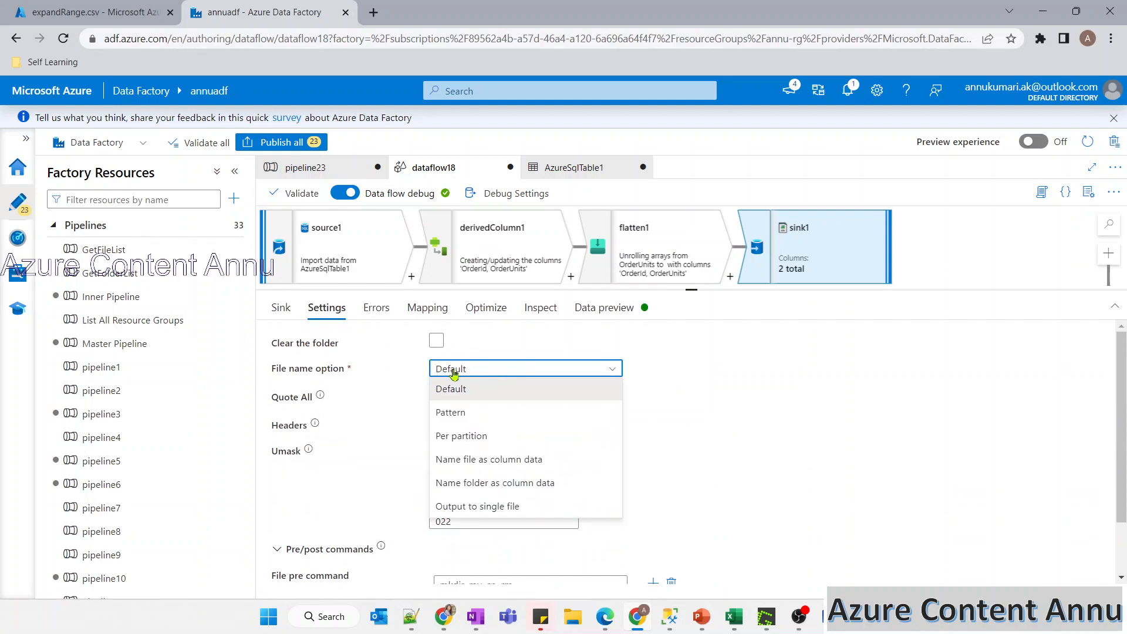
pyautogui.click(472, 507)
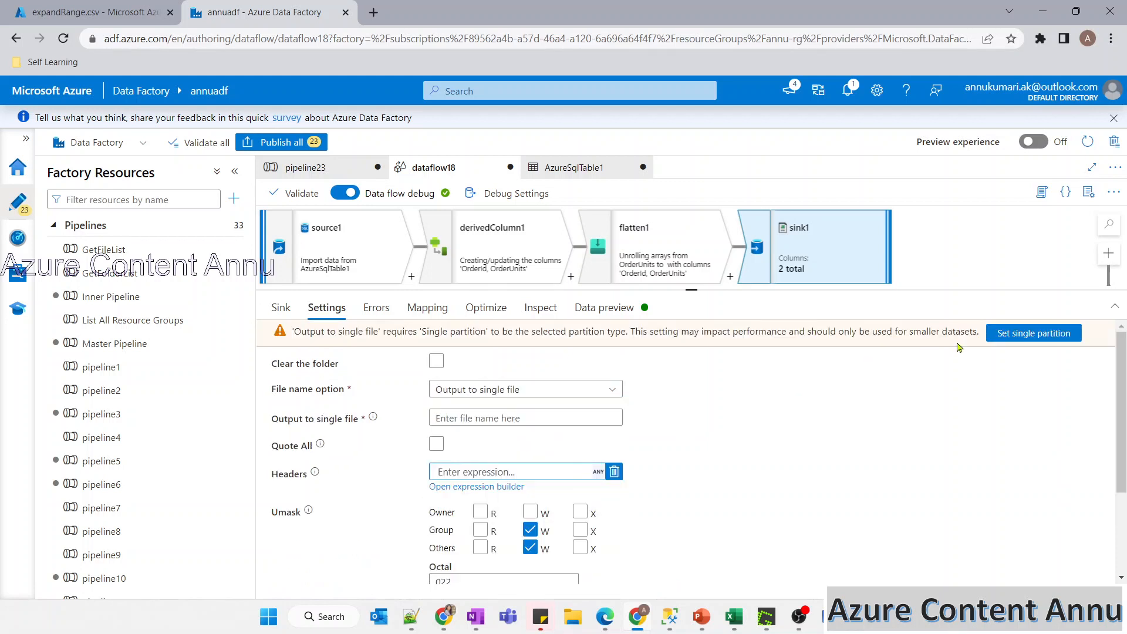
pyautogui.click(1001, 337)
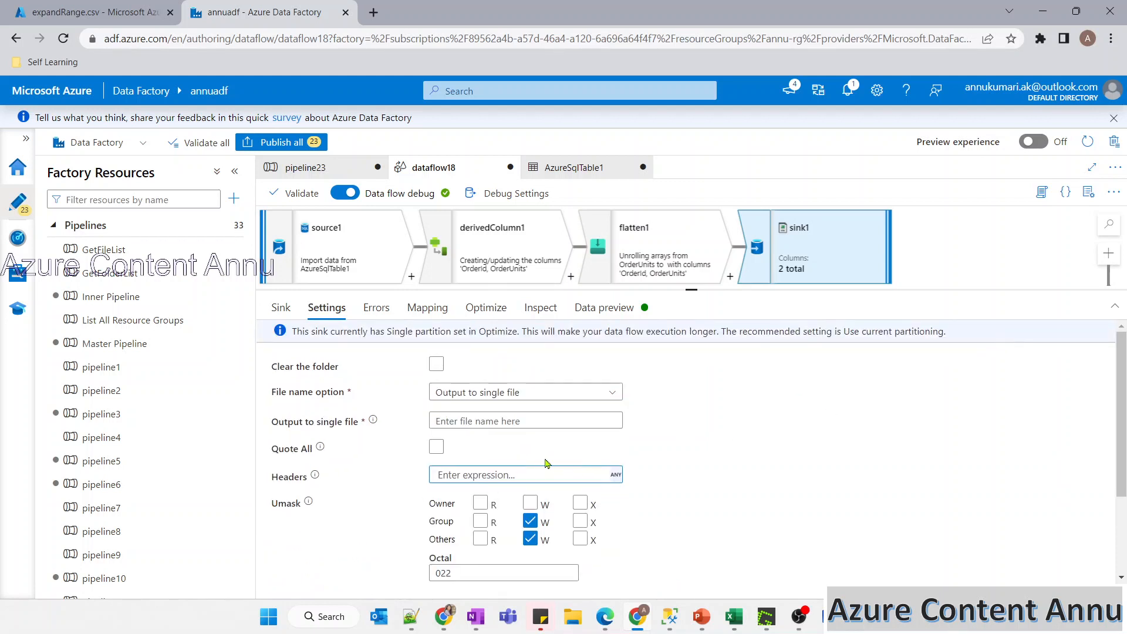
pyautogui.click(474, 421)
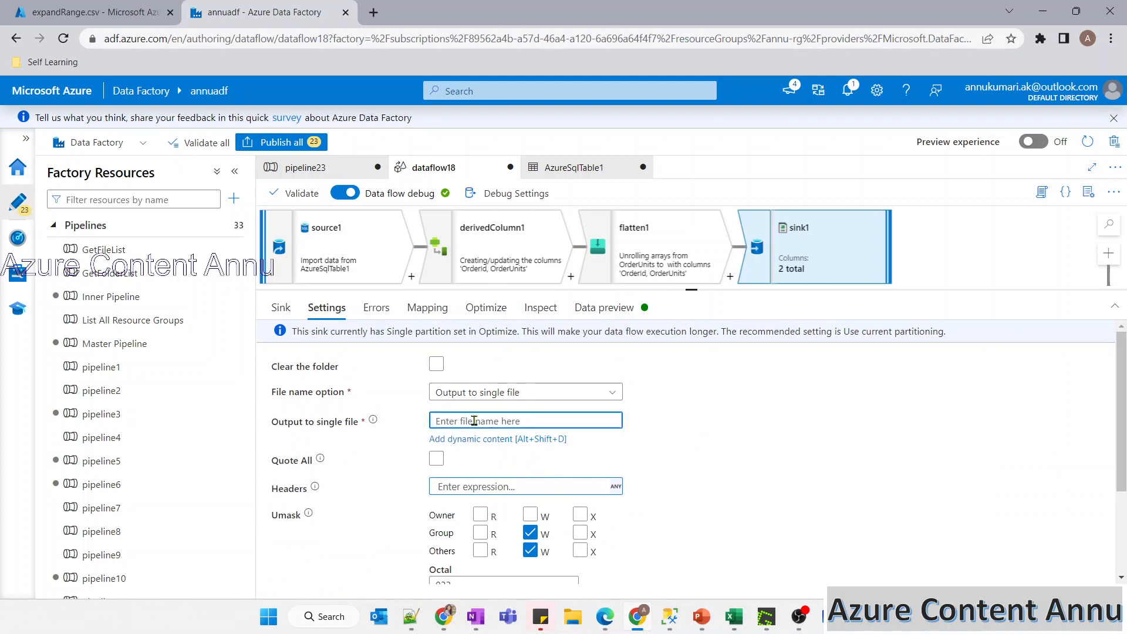
pyautogui.write('expandrangeoutputfile.csv')
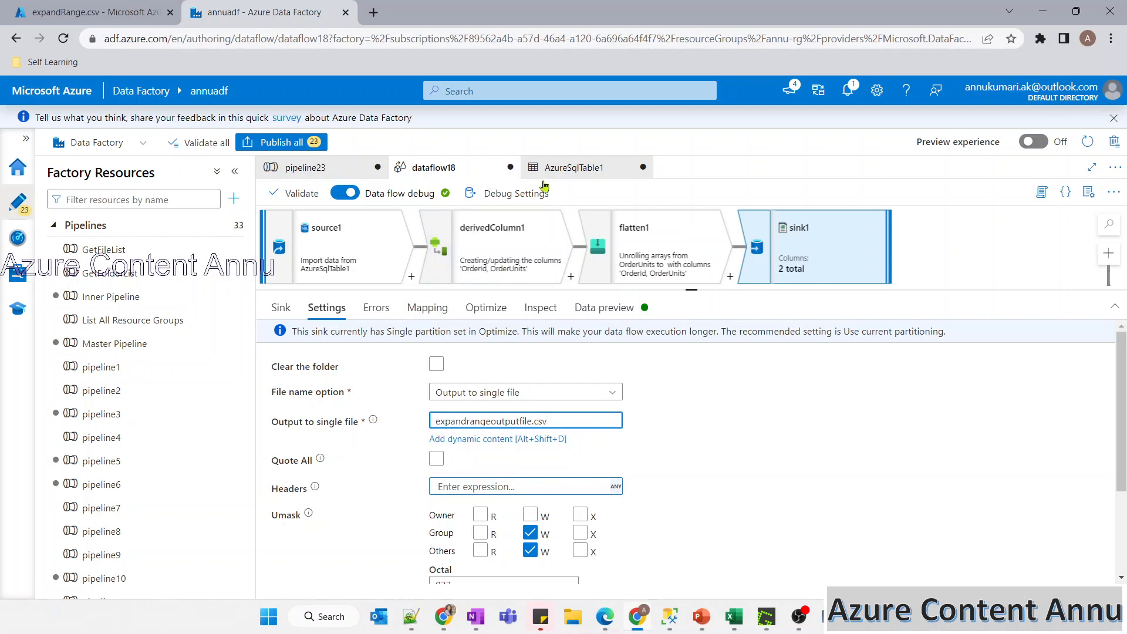
# Return to pipeline23 and review the existing dbo.ExpandRange rows in SQL Server Management Studio
pyautogui.click(349, 169)
pyautogui.click(945, 257)
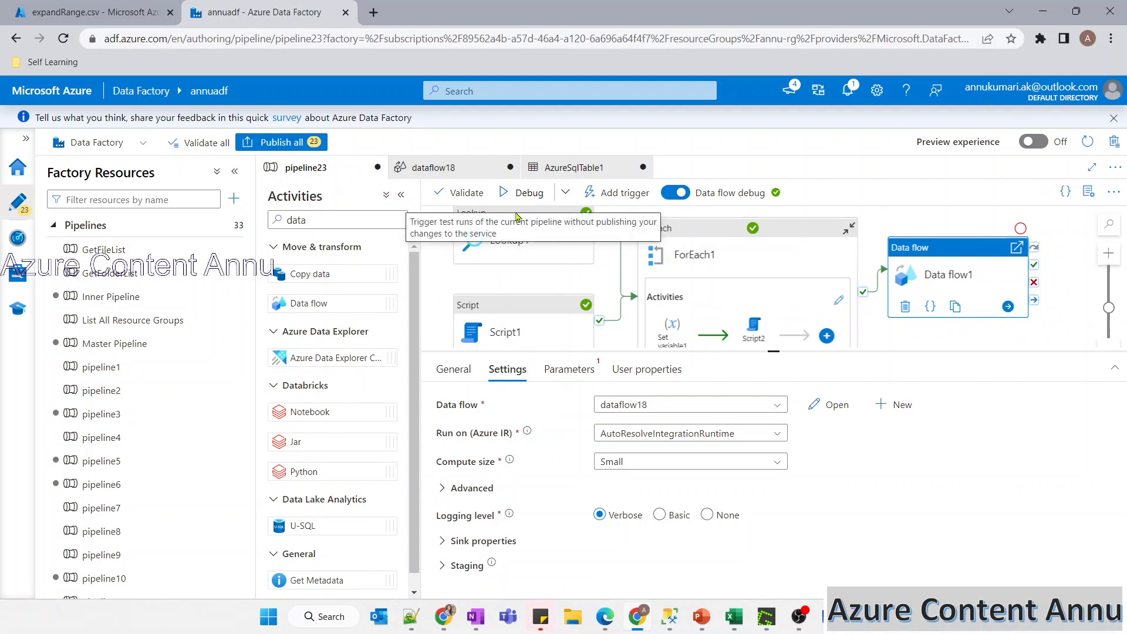
pyautogui.click(669, 617)
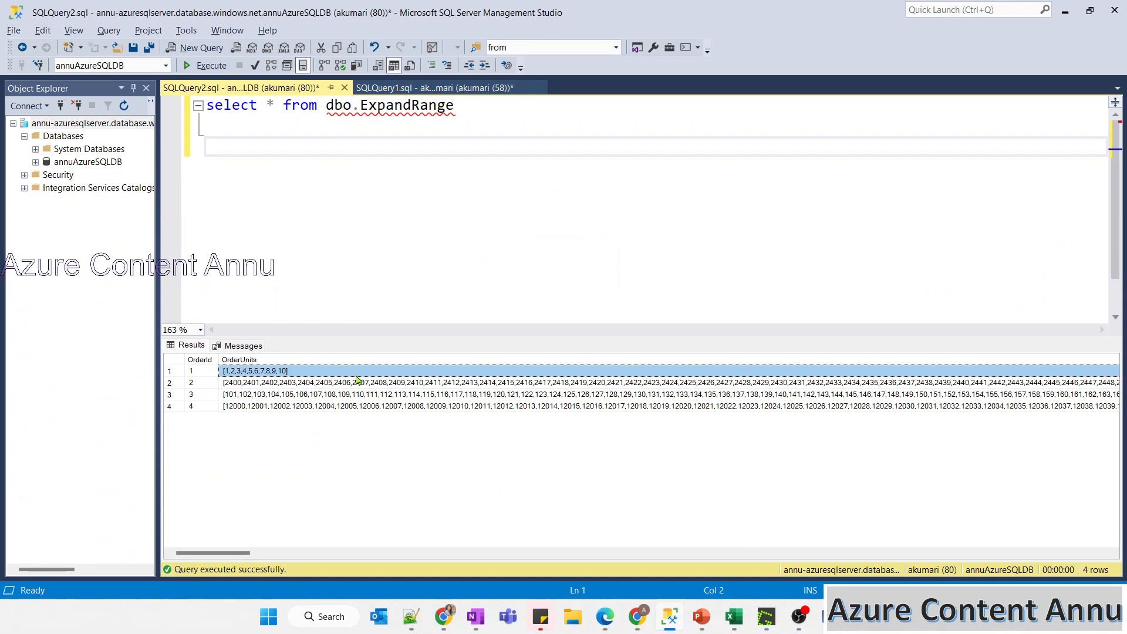
pyautogui.press('alt')
pyautogui.hotkey('alt', 'Tab')
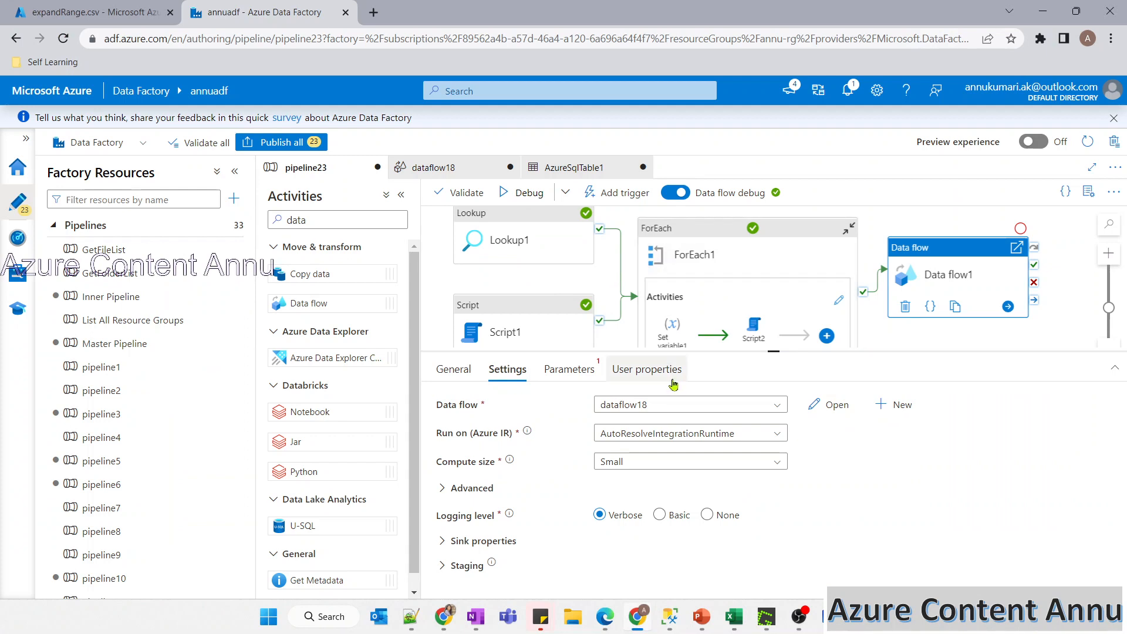
pyautogui.hotkey('alt', 'Tab')
pyautogui.hotkey('alt', 'Tab')
# Append "; Truncate table dbo.ExpandRange" to the end of Script1's NonQuery script and save the expression
pyautogui.click(589, 317)
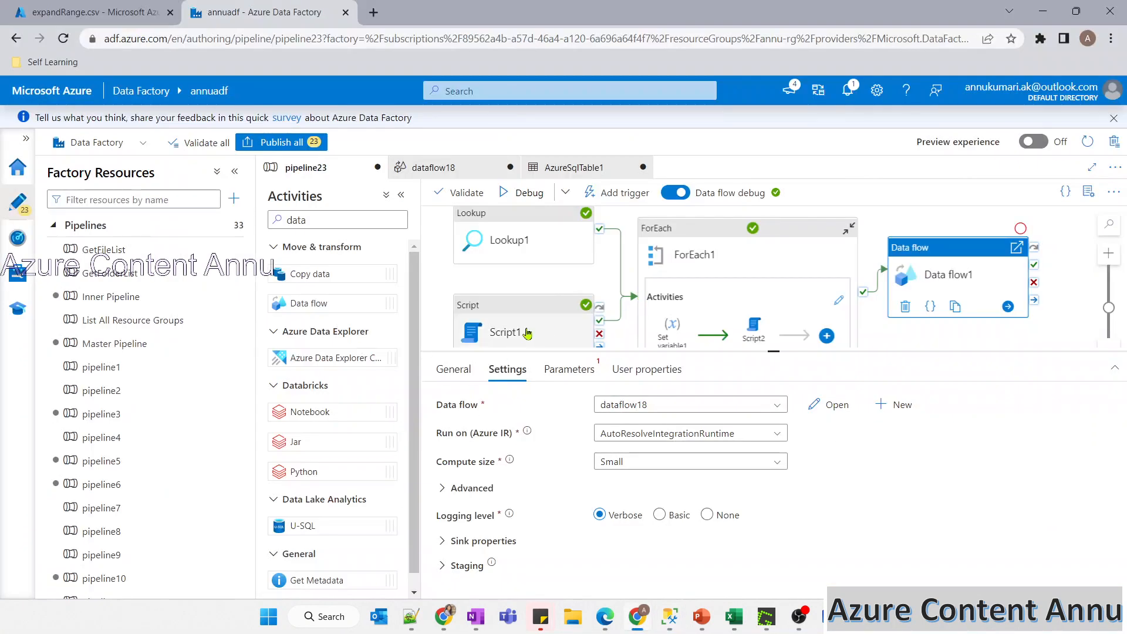
pyautogui.click(649, 463)
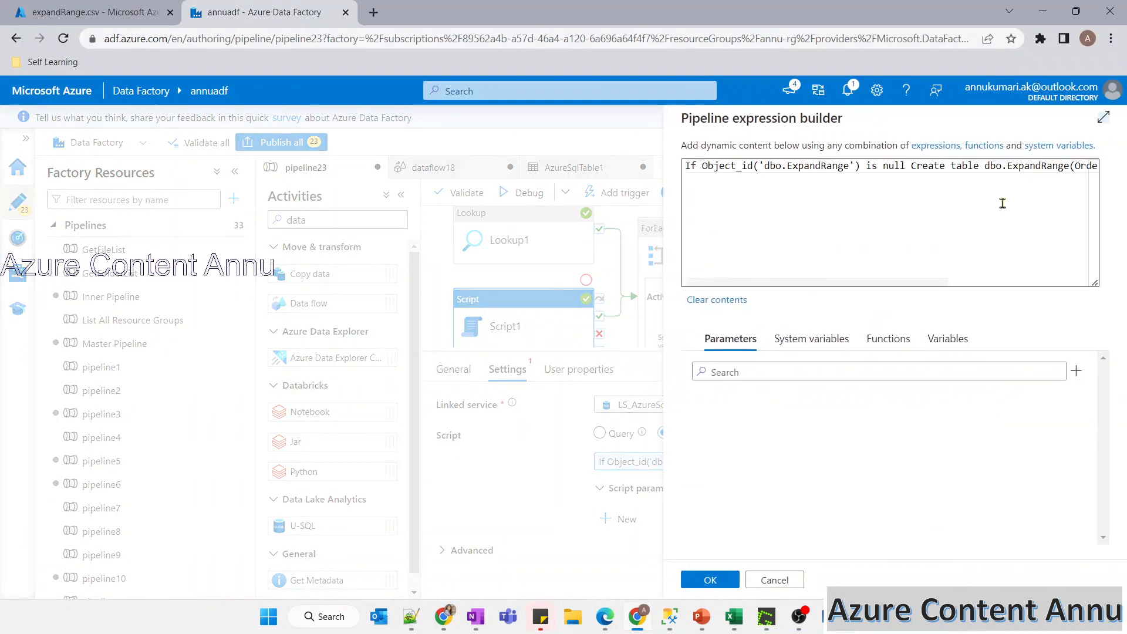
pyautogui.click(1001, 203)
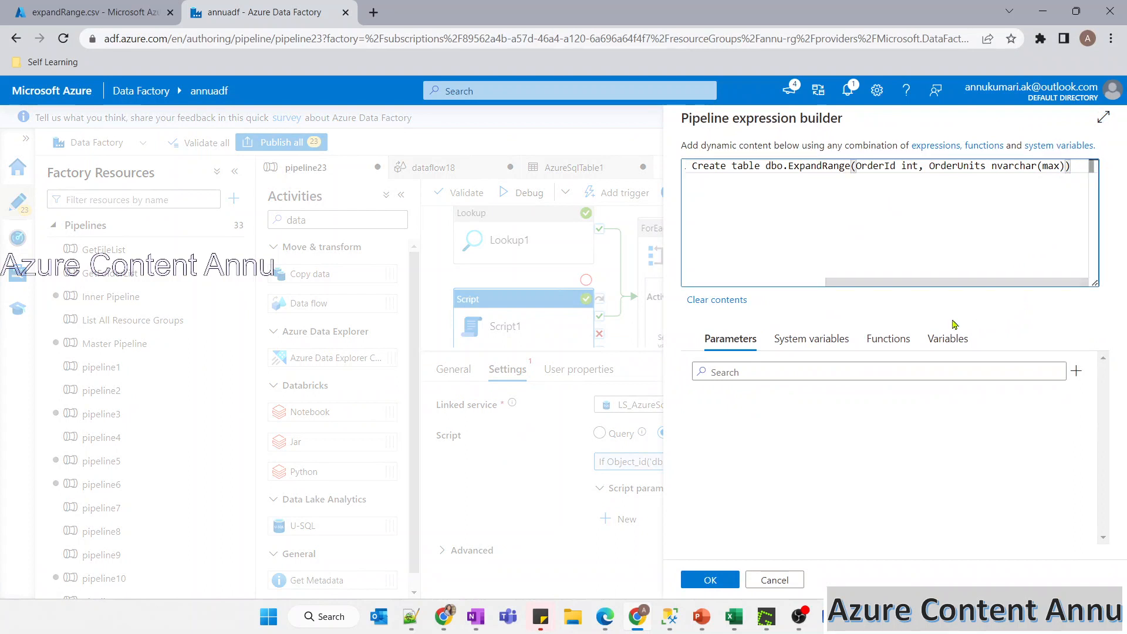
pyautogui.write('; Trun')
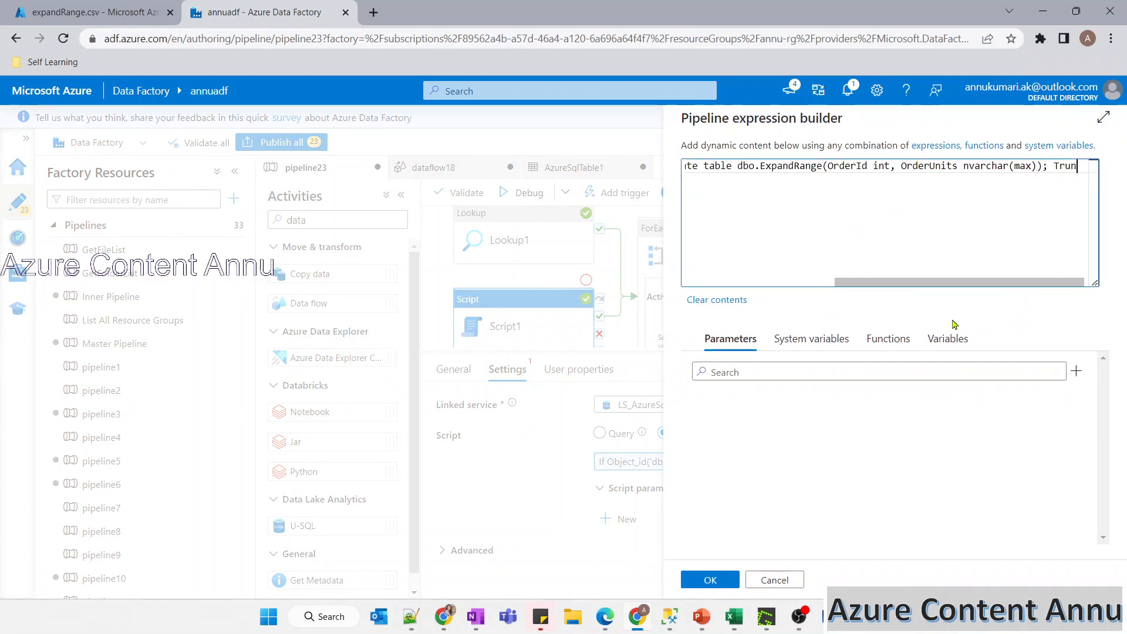
pyautogui.write('cate table ')
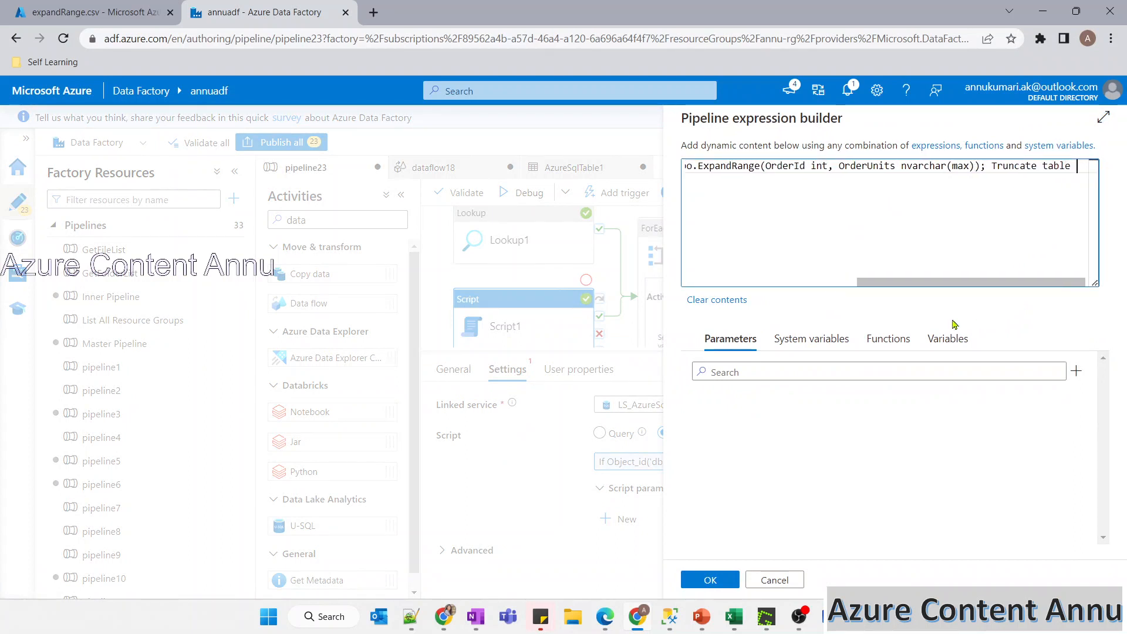
pyautogui.write('dbo.ExpandRange')
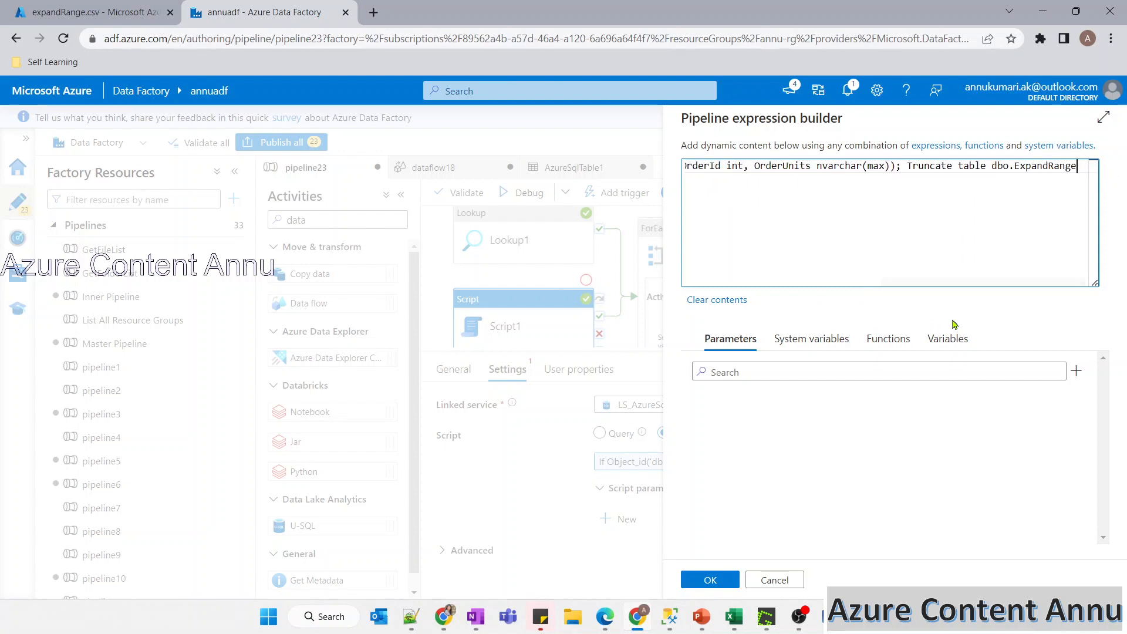
pyautogui.click(710, 580)
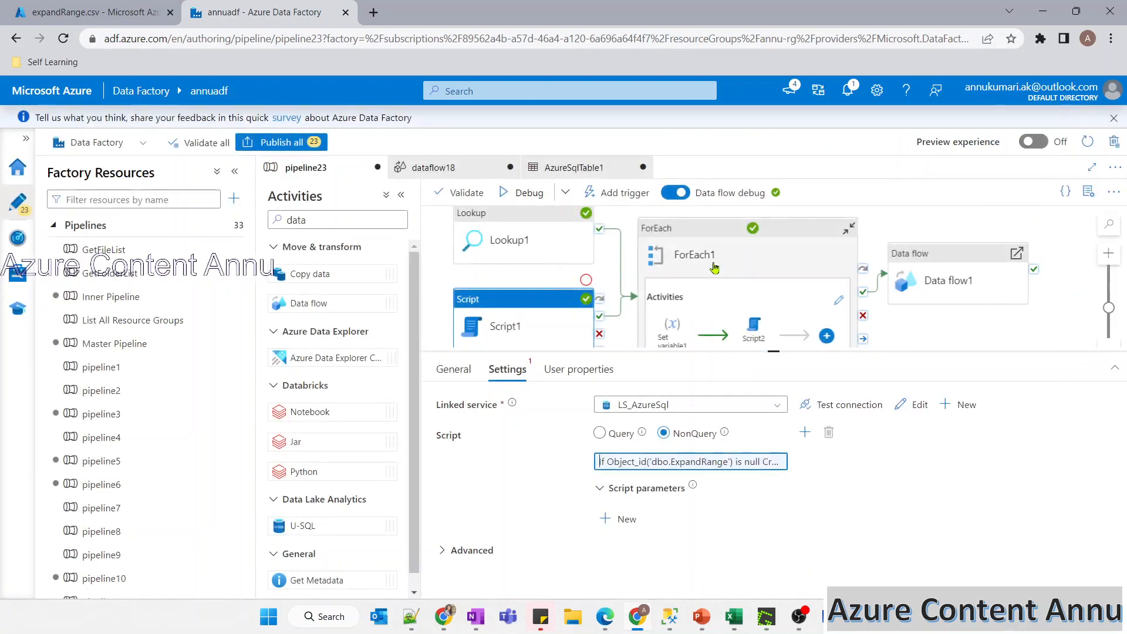
# Start a debug run of pipeline23, collapse the Activities and Factory Resources panes, and display the run output
pyautogui.click(530, 193)
pyautogui.click(402, 194)
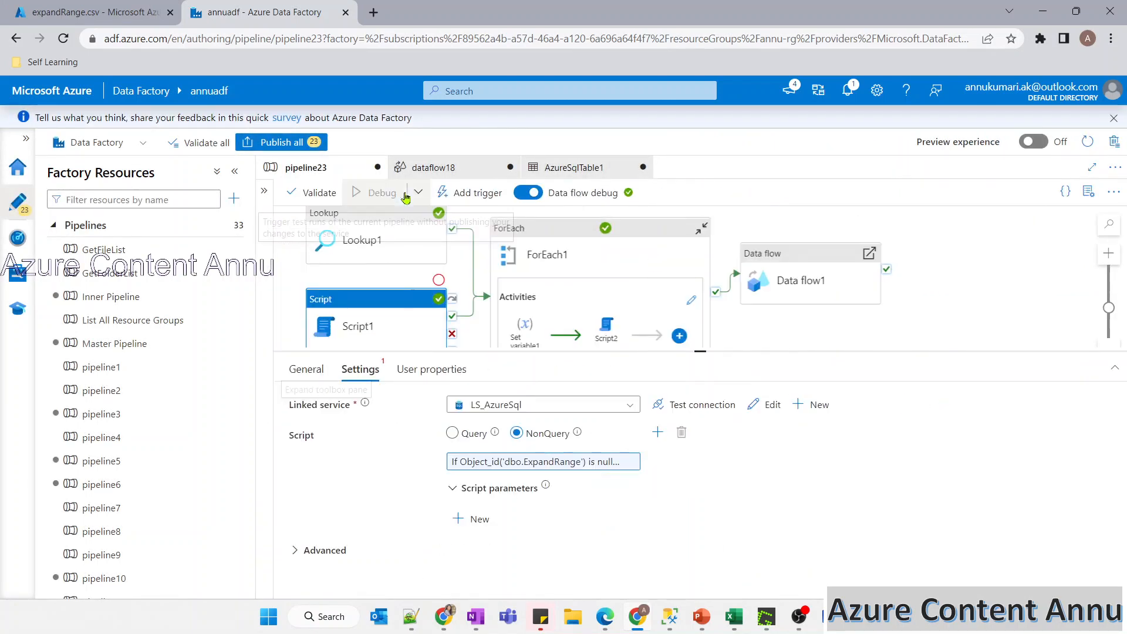
pyautogui.click(234, 170)
pyautogui.click(748, 300)
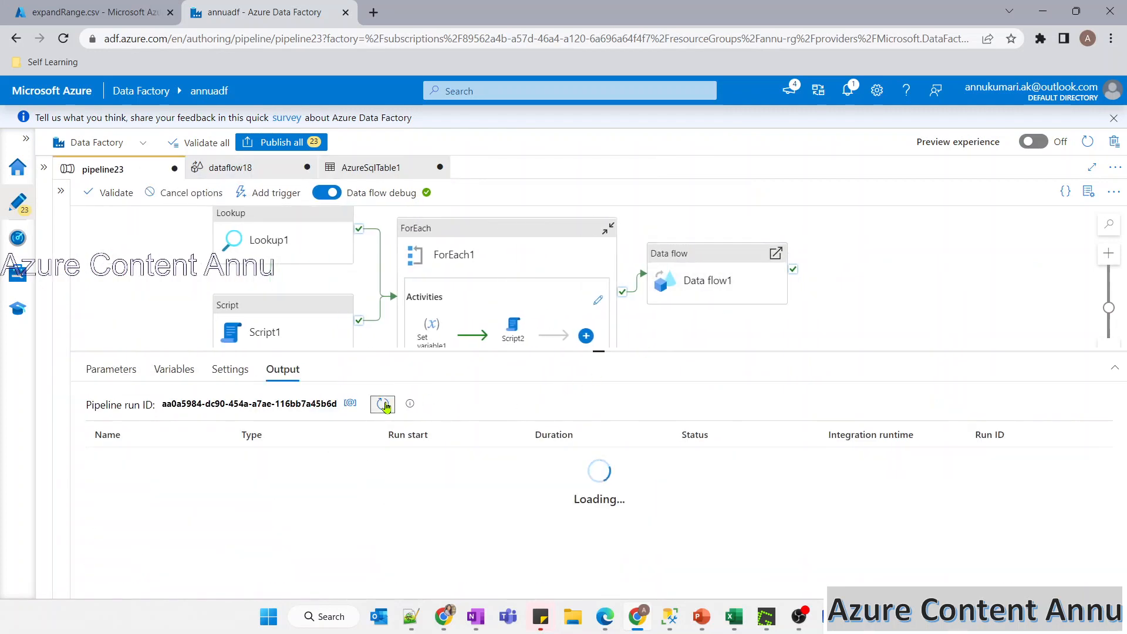
# Switch to SQL Server Management Studio and rerun the dbo.ExpandRange query during the run, widening the OrderUnits column to inspect the rows
pyautogui.click(670, 616)
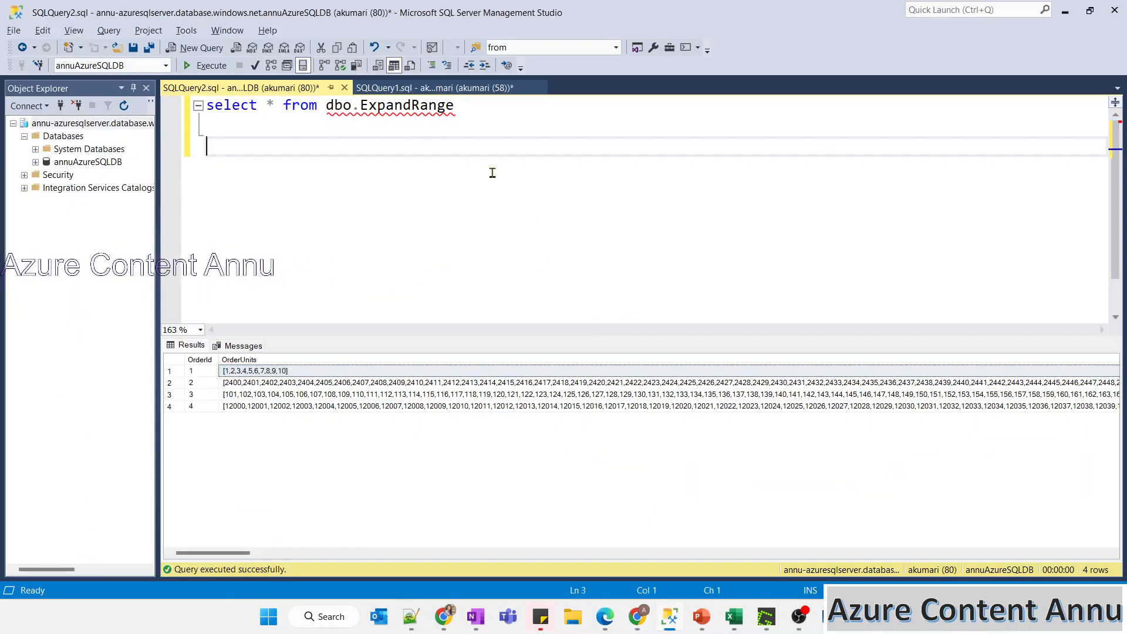
pyautogui.press('F5')
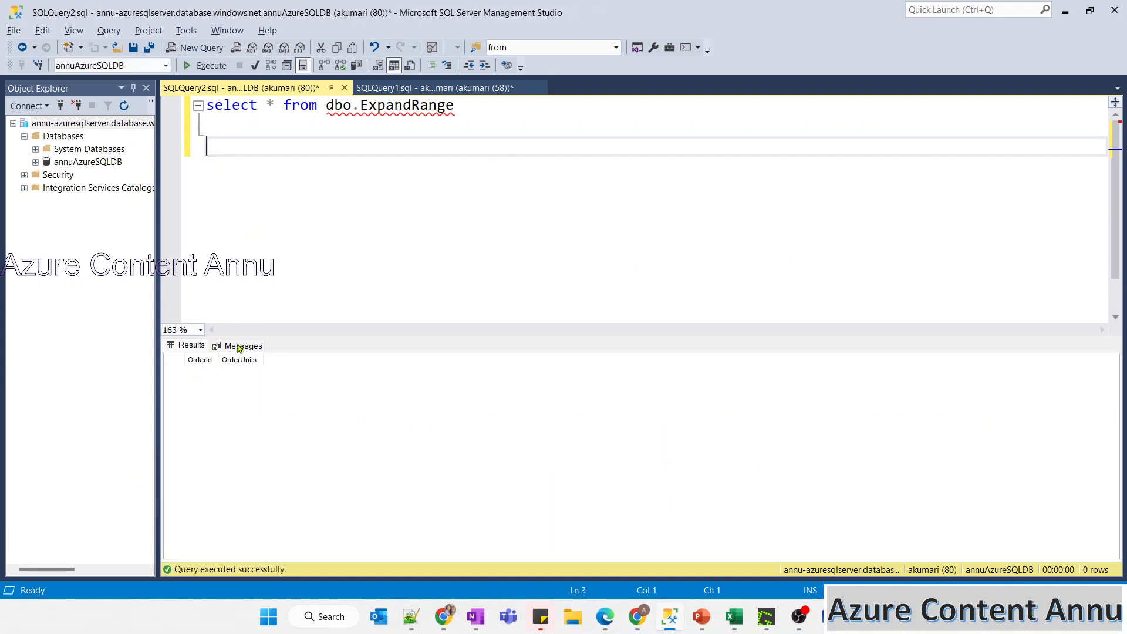
pyautogui.press('F5')
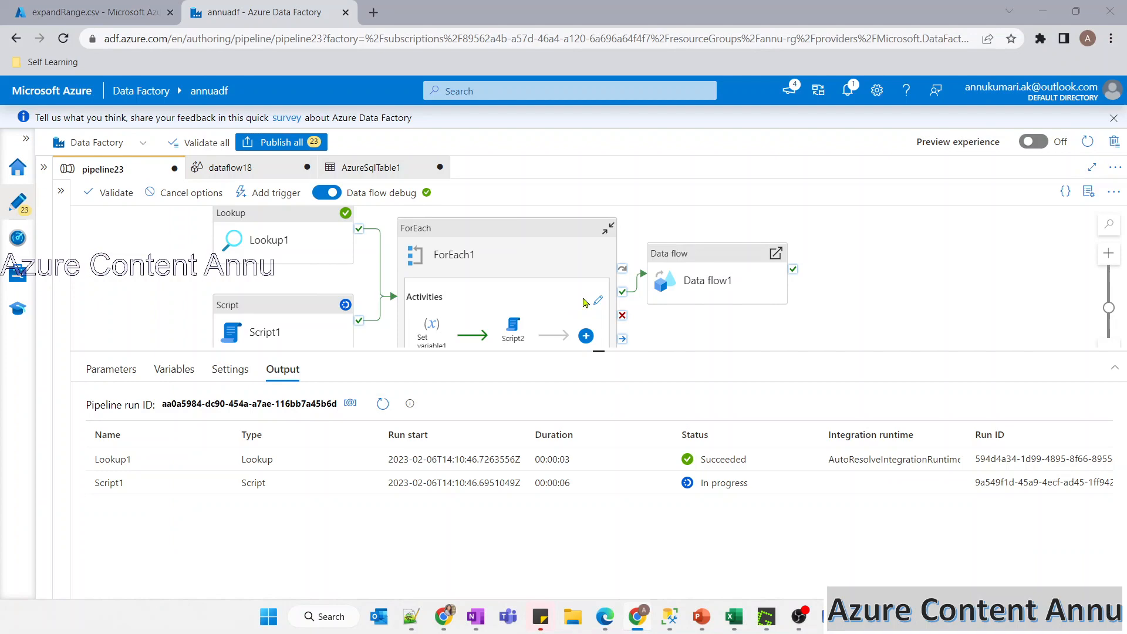
pyautogui.hotkey('alt', 'Tab')
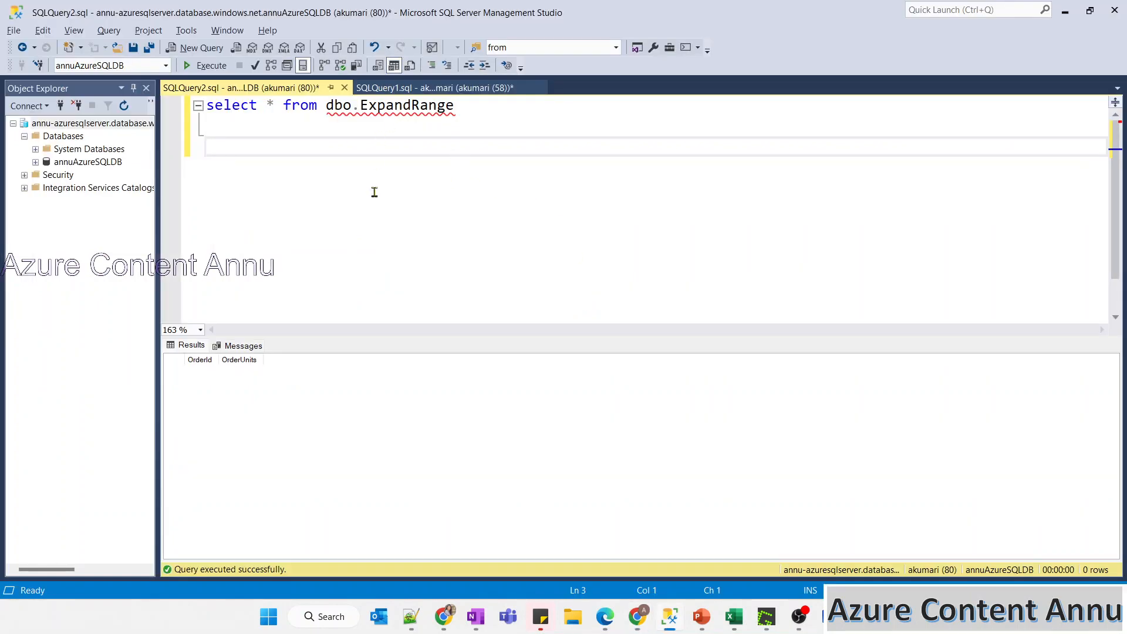
pyautogui.click(473, 124)
pyautogui.press('F5')
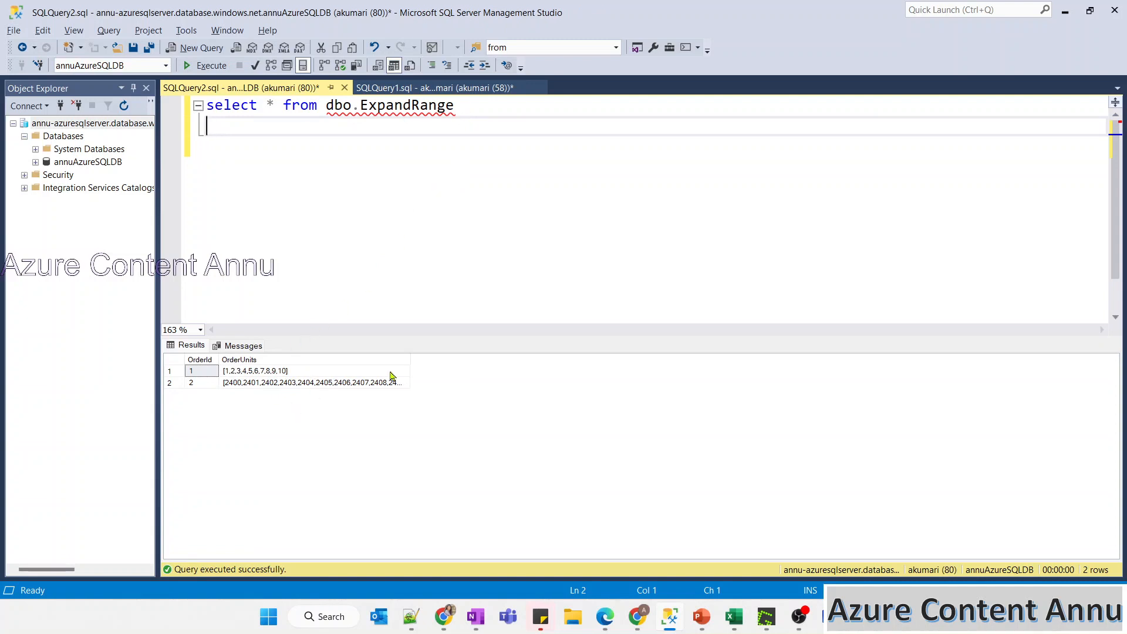
pyautogui.doubleClick(411, 360)
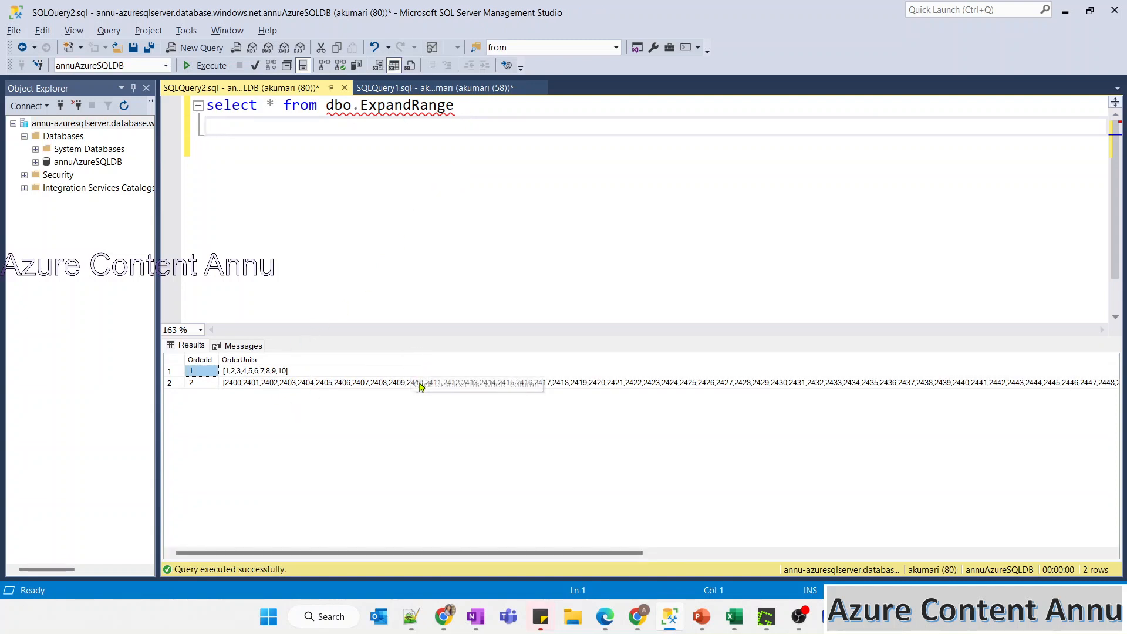
# Check the activity statuses in Data Factory, rerun the dbo.ExpandRange query in Management Studio and widen the OrderUnits results again
pyautogui.hotkey('alt', 'Tab')
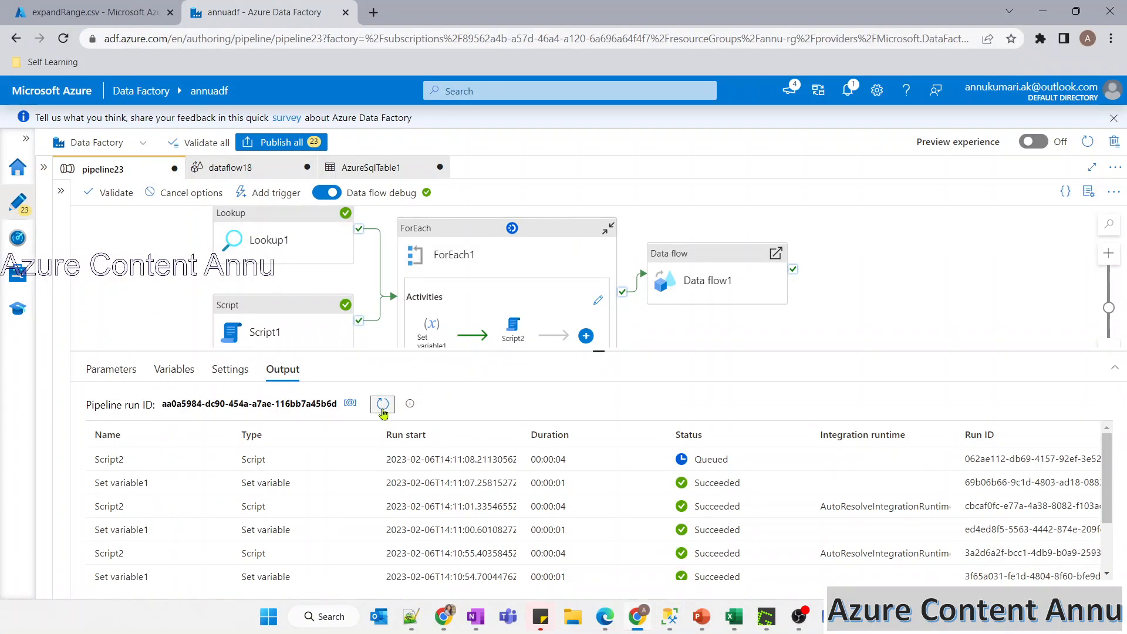
pyautogui.hotkey('alt', 'Tab')
pyautogui.press('Return')
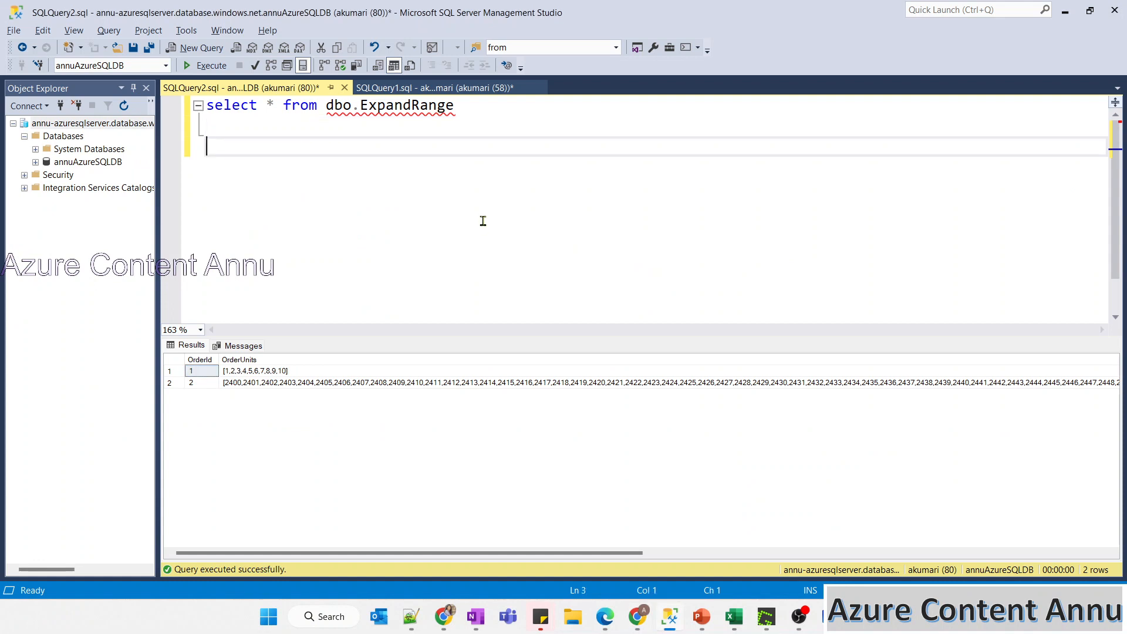
pyautogui.press('F5')
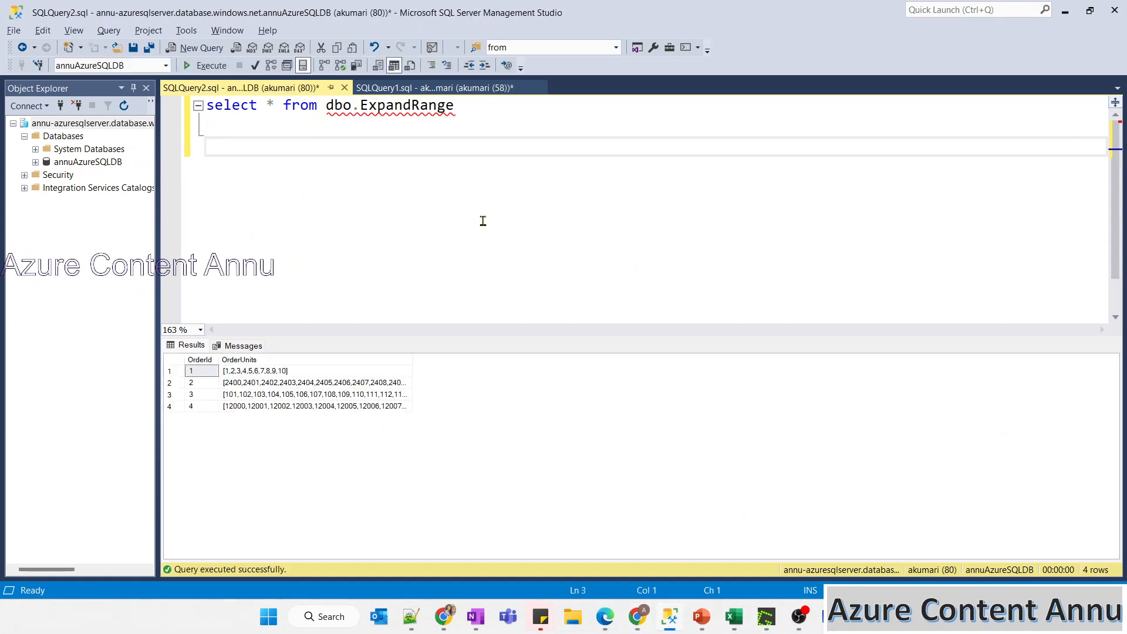
pyautogui.doubleClick(413, 359)
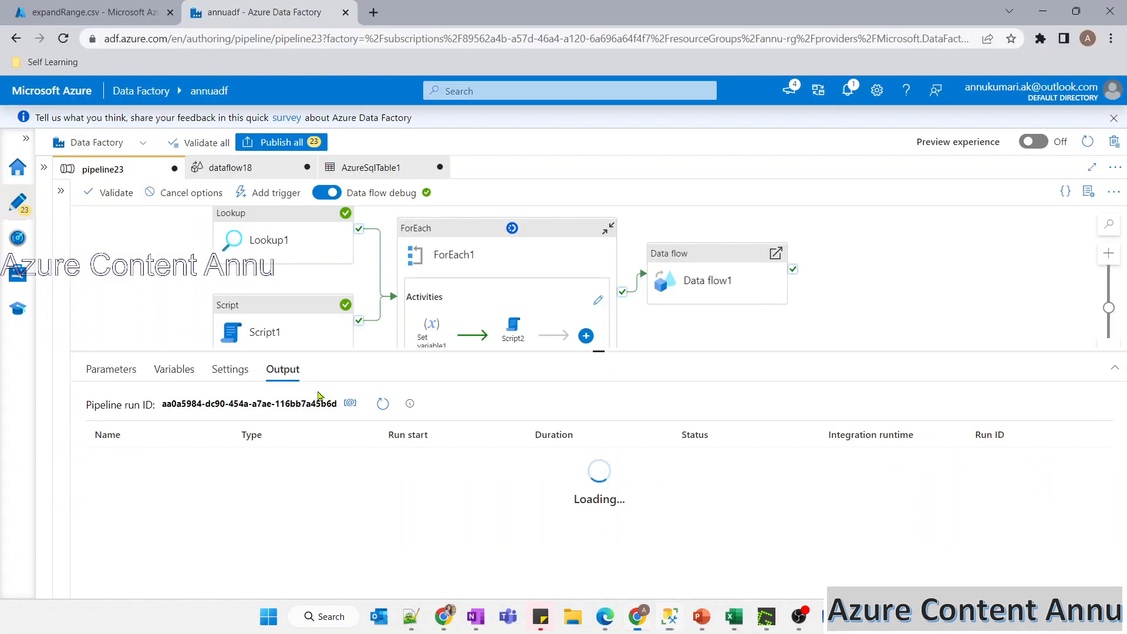
# Refresh the debug run's status in an enlarged output area, and refresh the adlsinput container's file list in the Azure portal
pyautogui.moveTo(600, 350); pyautogui.dragTo(599, 302)
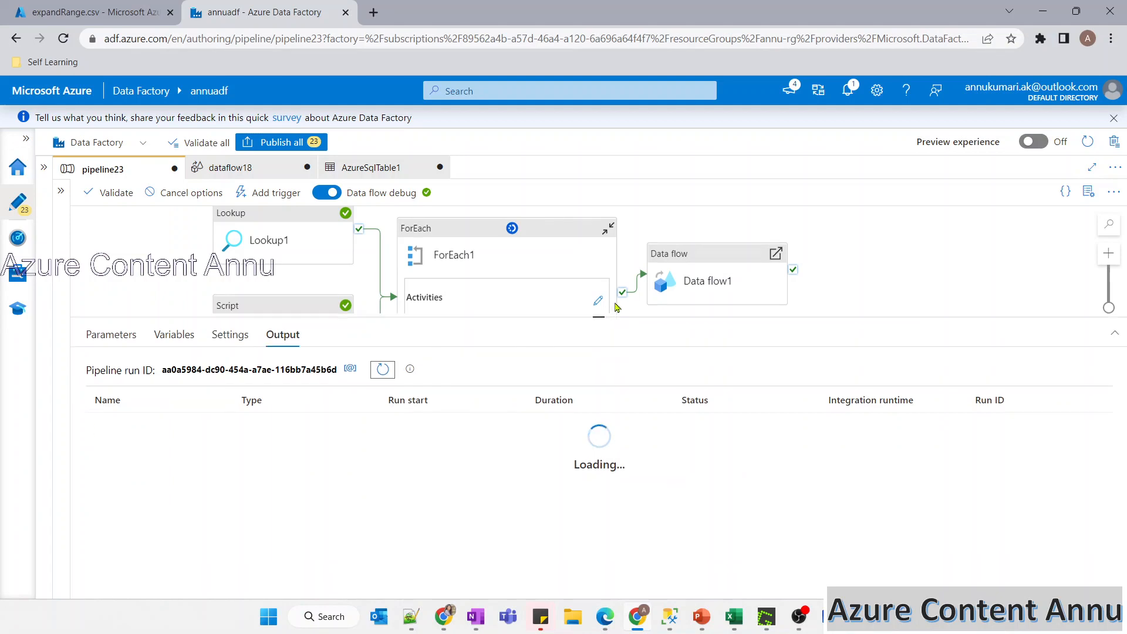
pyautogui.click(383, 354)
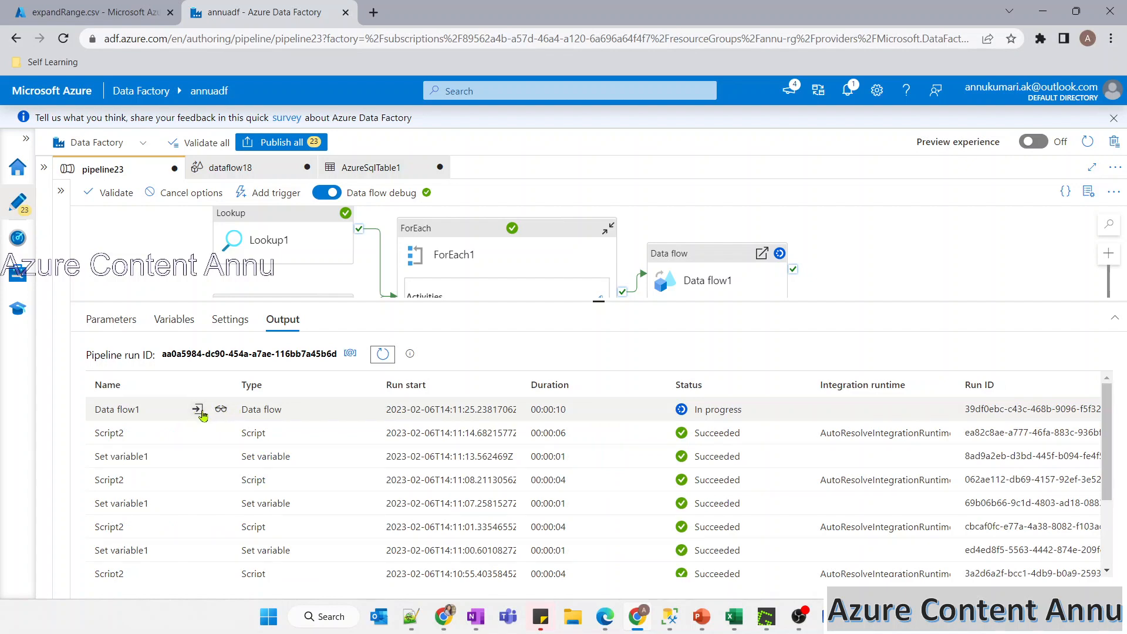
pyautogui.click(106, 19)
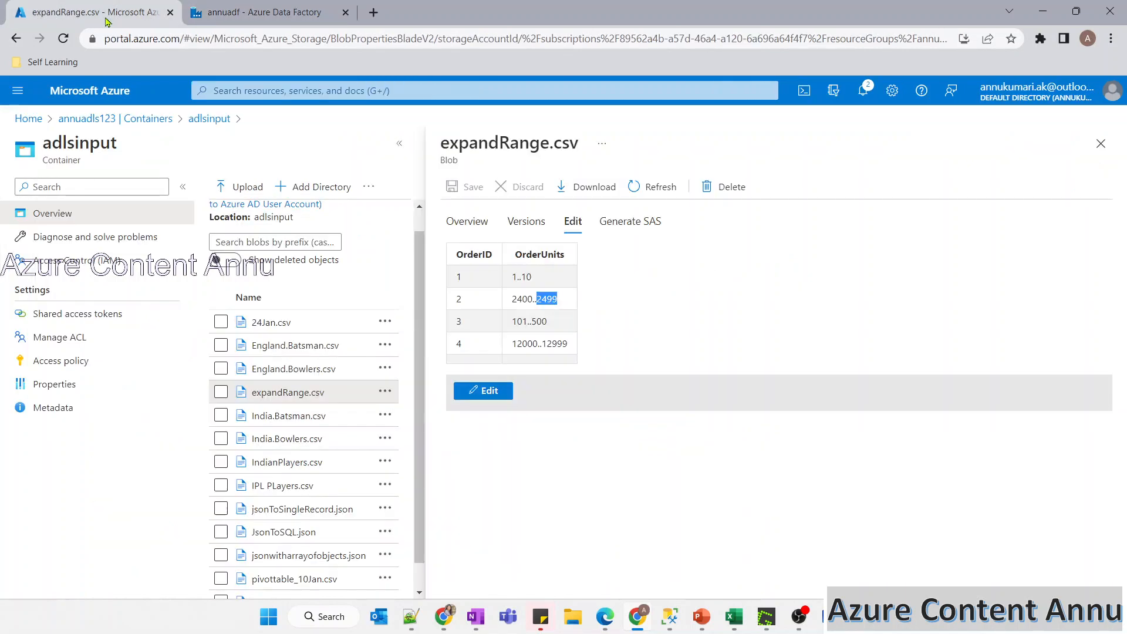
pyautogui.click(1100, 143)
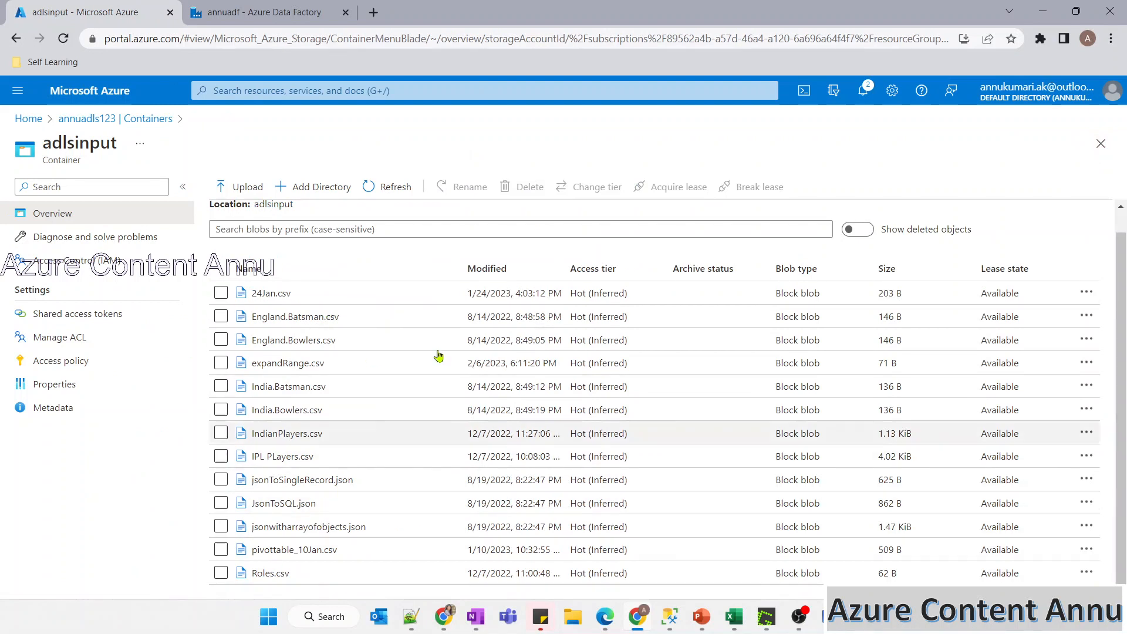
pyautogui.click(401, 184)
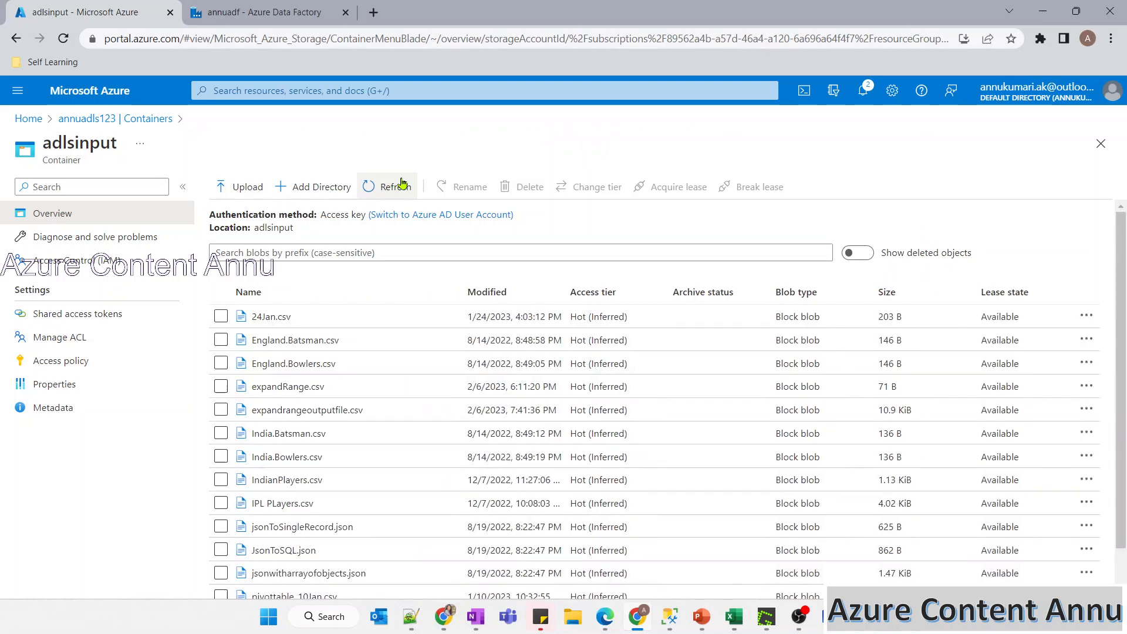
# Open expandrangeoutputfile.csv from the adlsinput container and examine its raw CSV contents
pyautogui.click(326, 416)
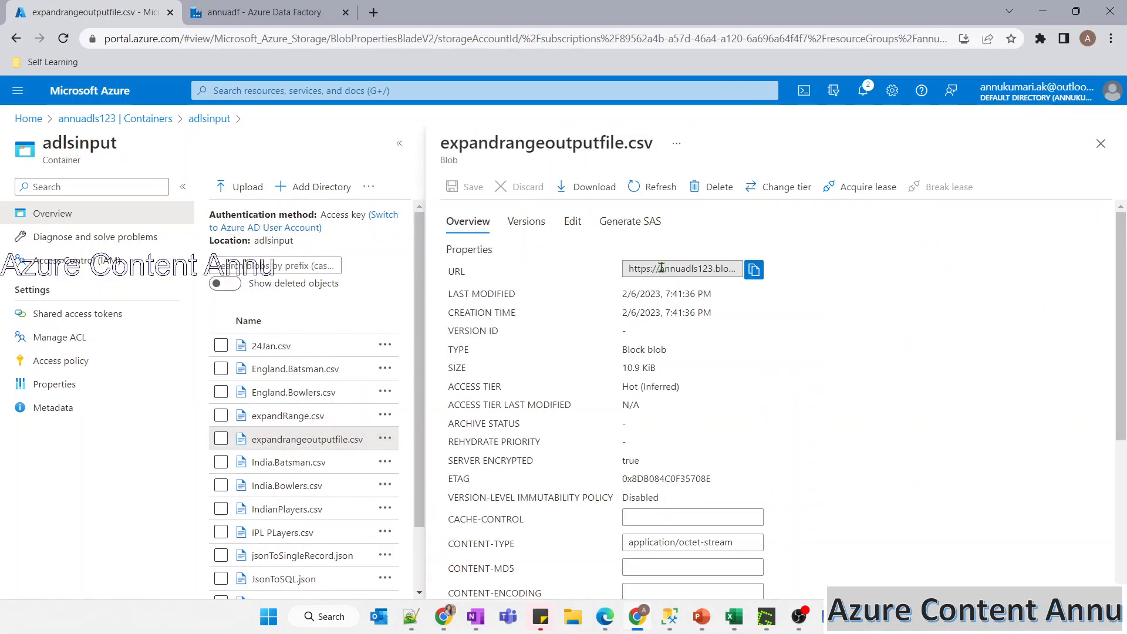
pyautogui.click(578, 234)
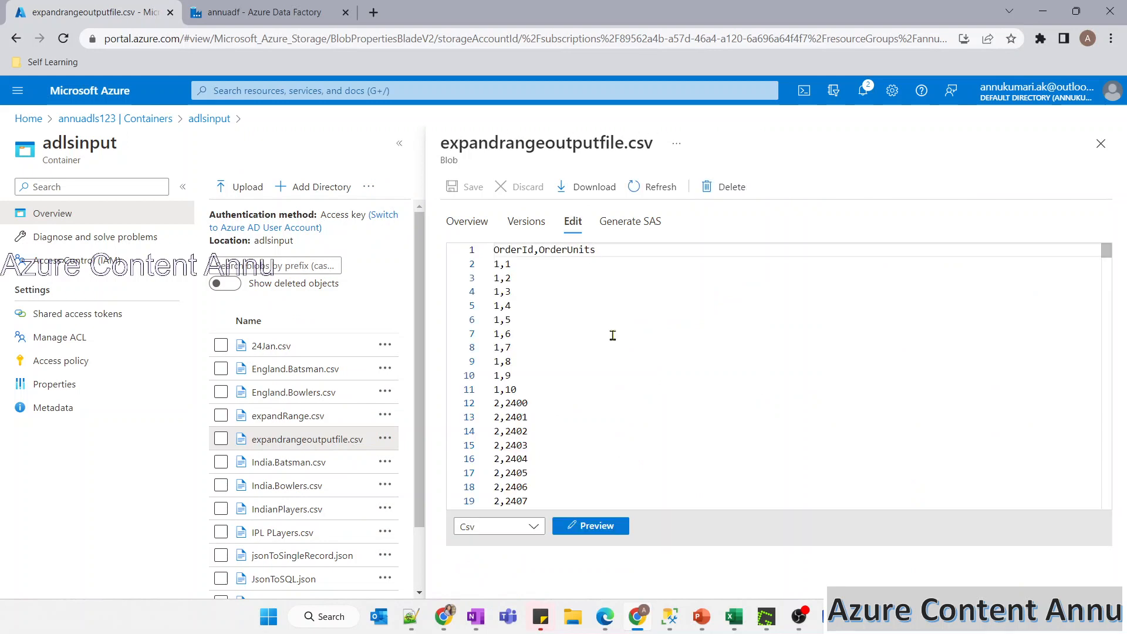
pyautogui.scroll(-1, 611, 335)
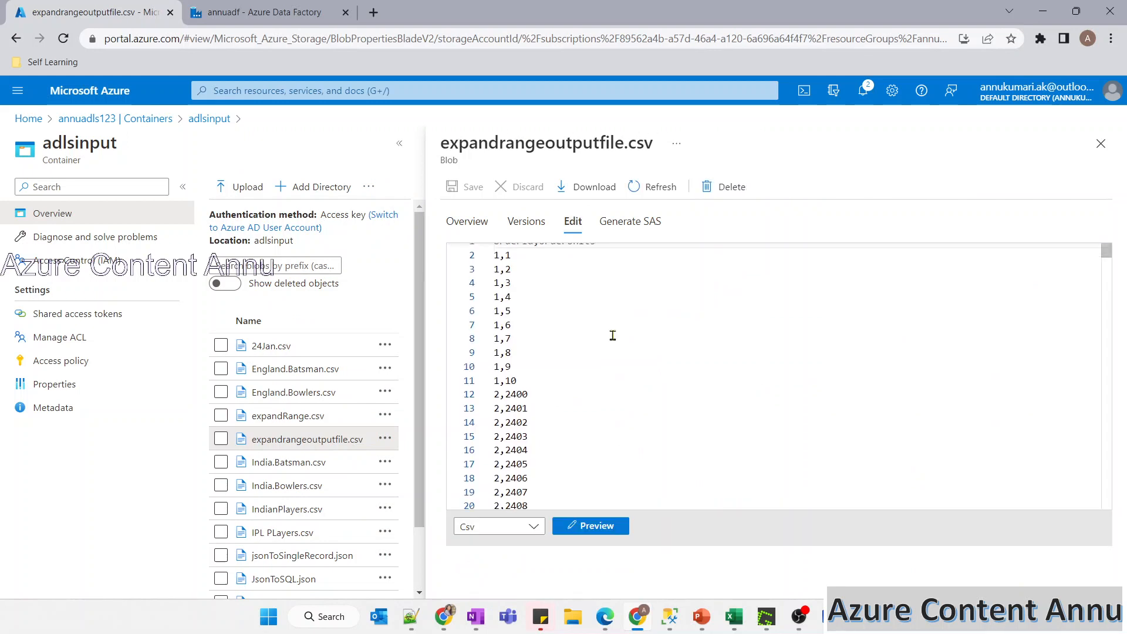
pyautogui.scroll(1, 611, 334)
# Preview expandrangeoutputfile.csv as a table, look through its OrderId and OrderUnits rows, and download the file
pyautogui.click(591, 526)
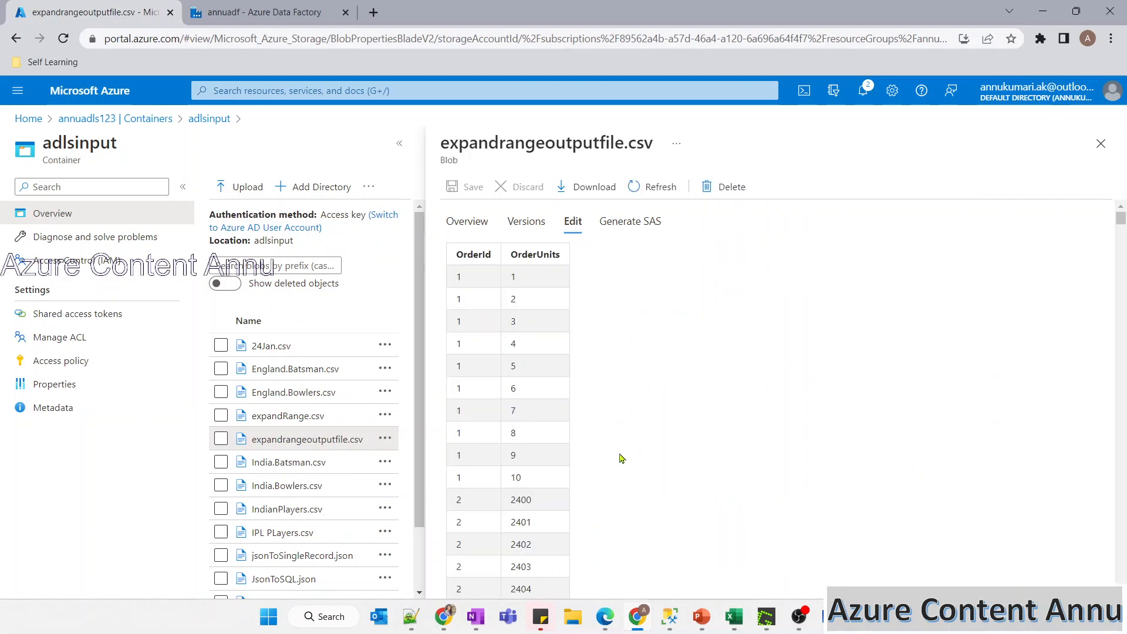
pyautogui.scroll(-8, 621, 458)
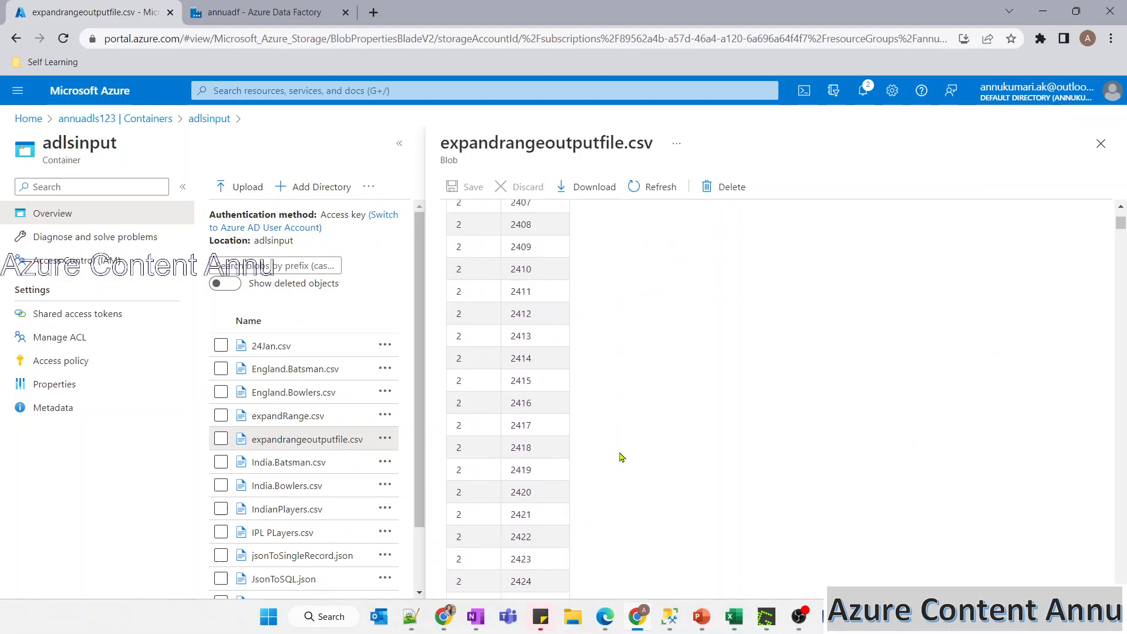
pyautogui.scroll(-10, 622, 457)
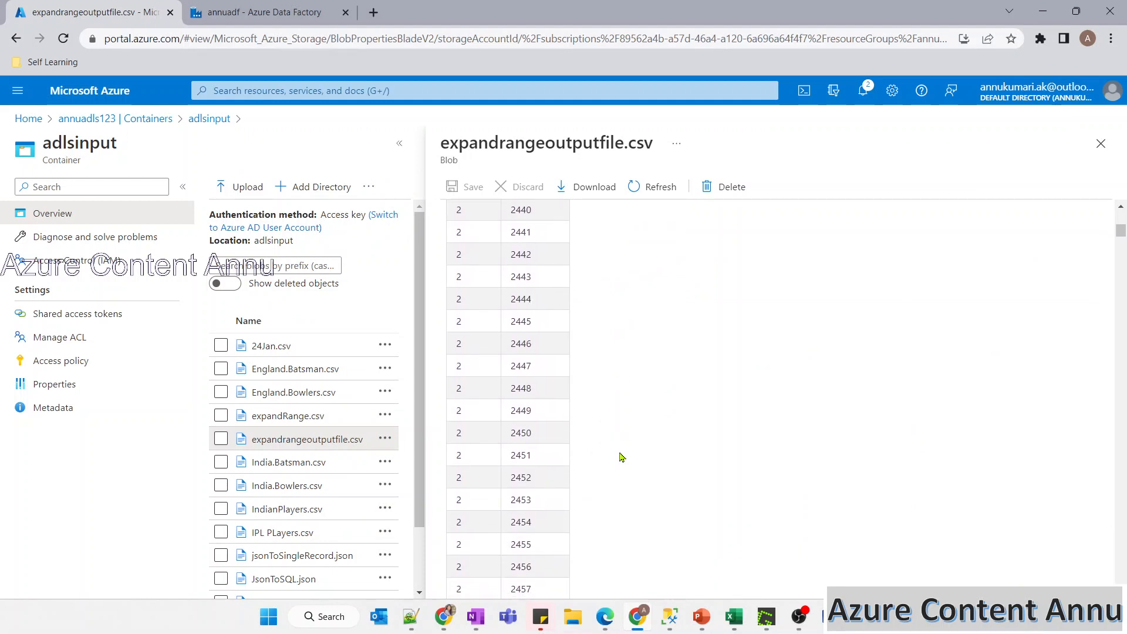
pyautogui.scroll(-3, 697, 370)
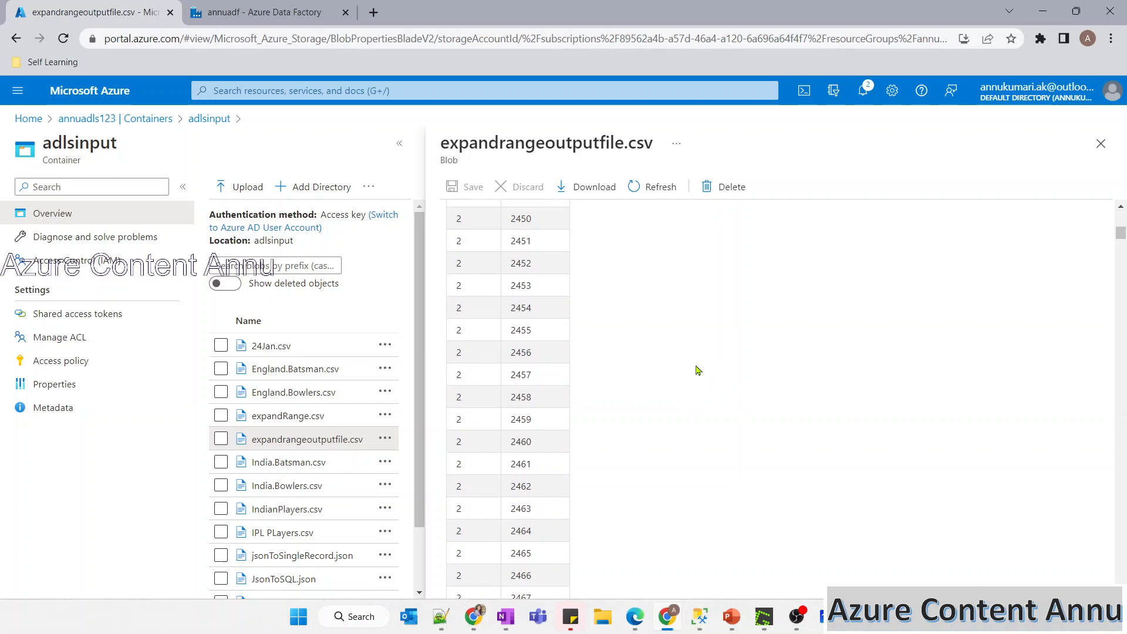
pyautogui.click(599, 186)
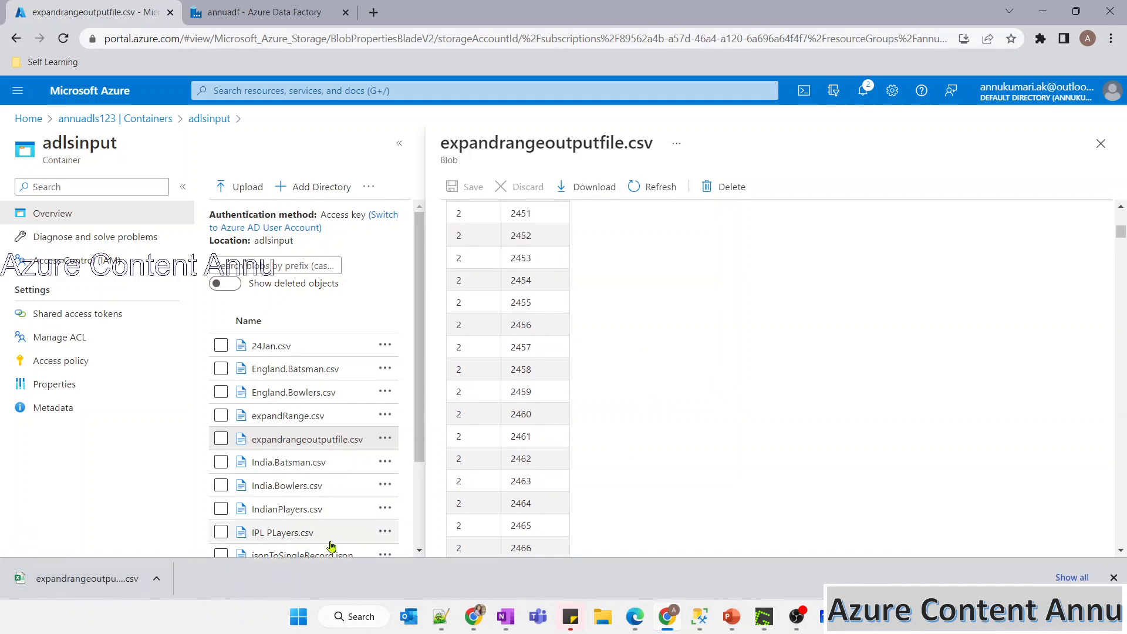
# Open the downloaded expandrangeoutputfile.csv in Excel, tick the 1..10 range on the PowerPoint slide, and select the OrderId 1 rows for comparison
pyautogui.click(73, 587)
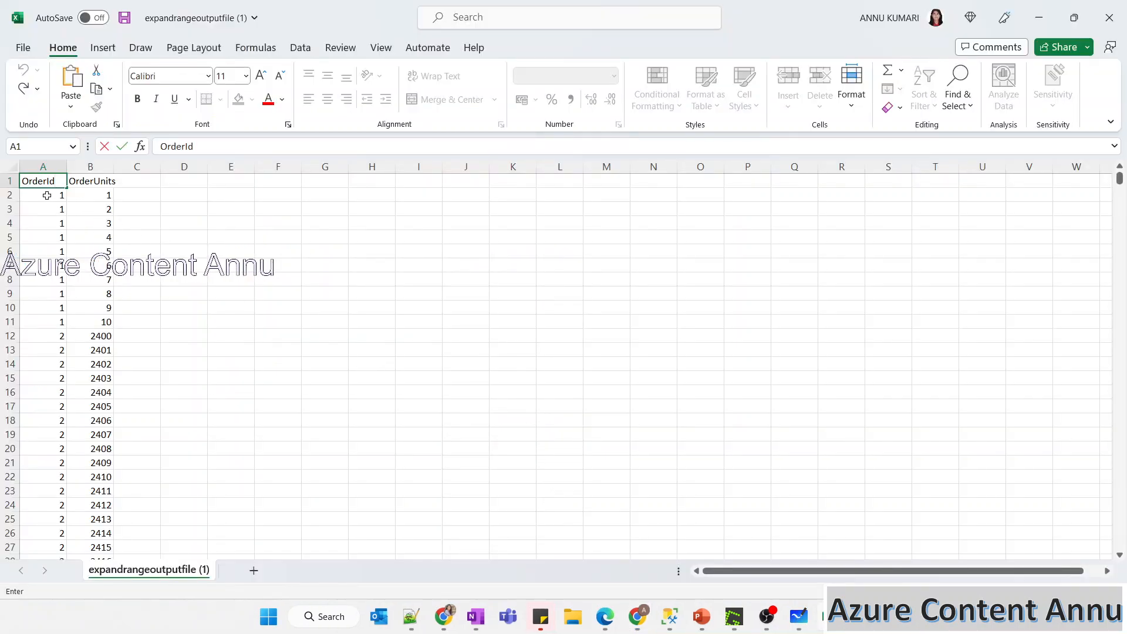
pyautogui.click(47, 195)
pyautogui.moveTo(701, 616)
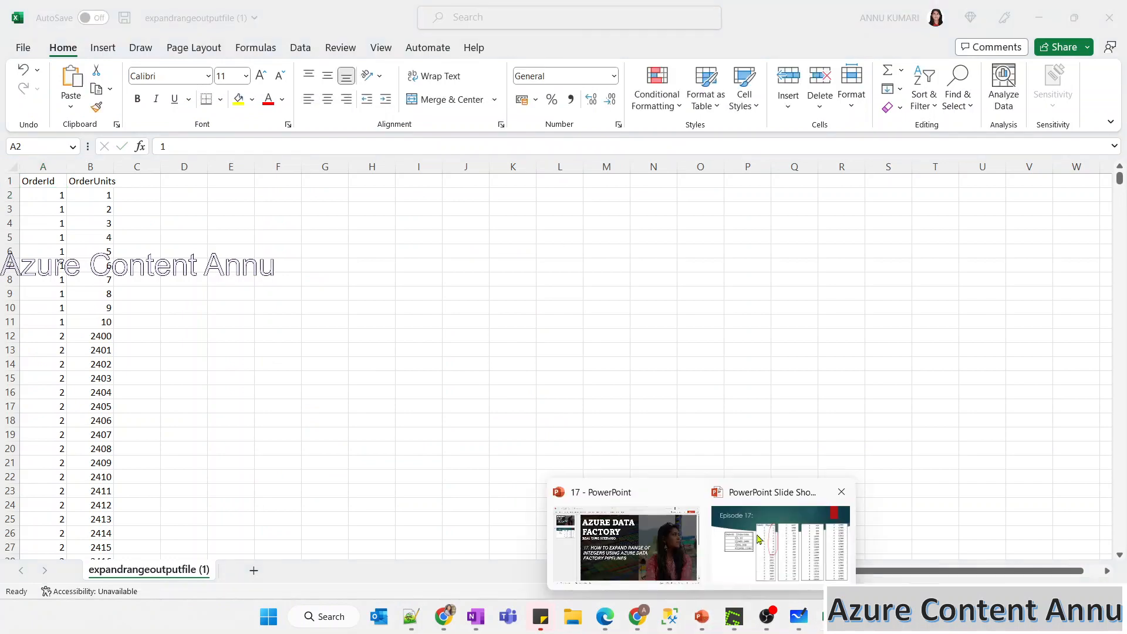
pyautogui.click(757, 538)
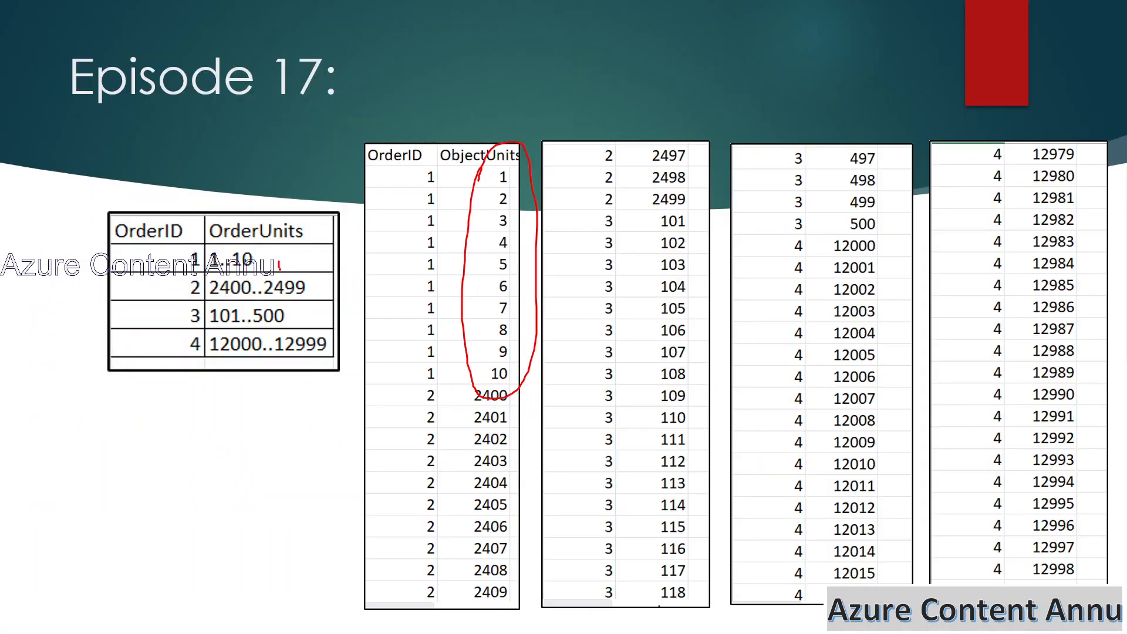
pyautogui.moveTo(280, 265); pyautogui.dragTo(331, 241)
pyautogui.hotkey('alt', 'Tab')
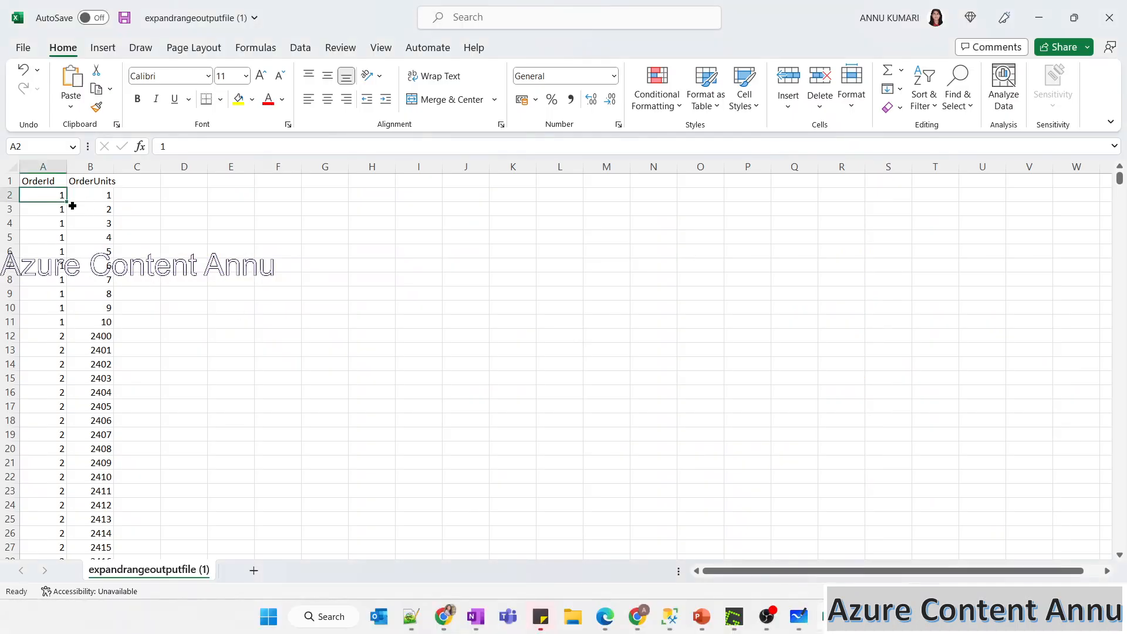
pyautogui.keyDown('shift'); pyautogui.click(116, 324); pyautogui.keyUp('shift')
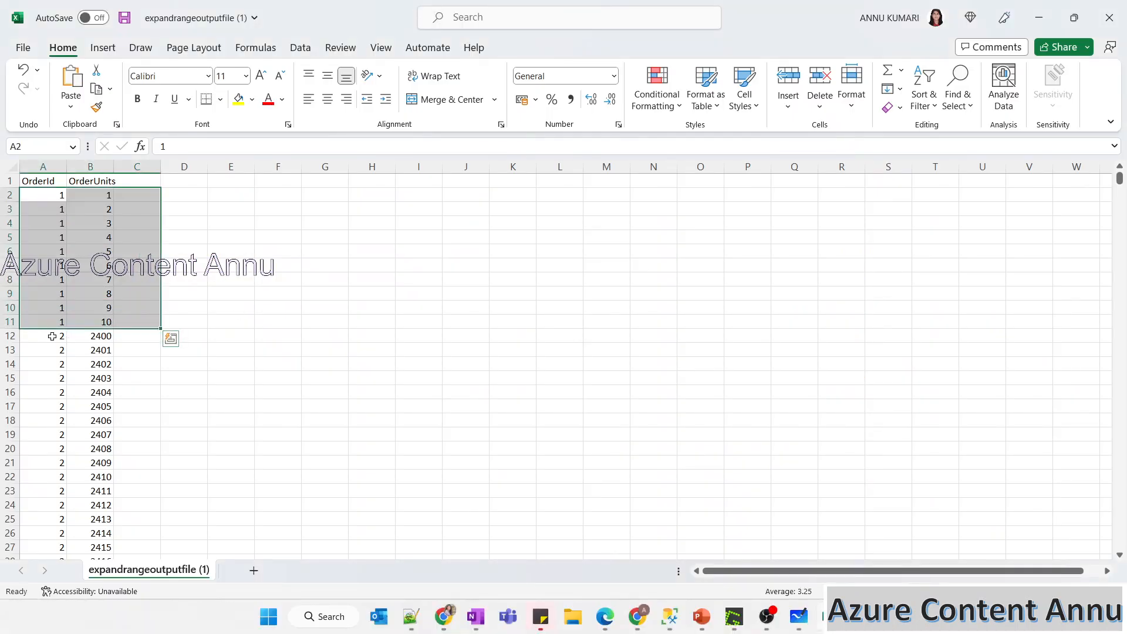
# Check the OrderId 2 rows in Excel from 2400 through 2499 and tick the 2400..2499 range on the PowerPoint slide
pyautogui.click(55, 336)
pyautogui.moveTo(54, 336); pyautogui.dragTo(100, 350)
pyautogui.keyDown('ctrl'); pyautogui.scroll(3, 95, 352); pyautogui.keyUp('ctrl')
pyautogui.click(117, 340)
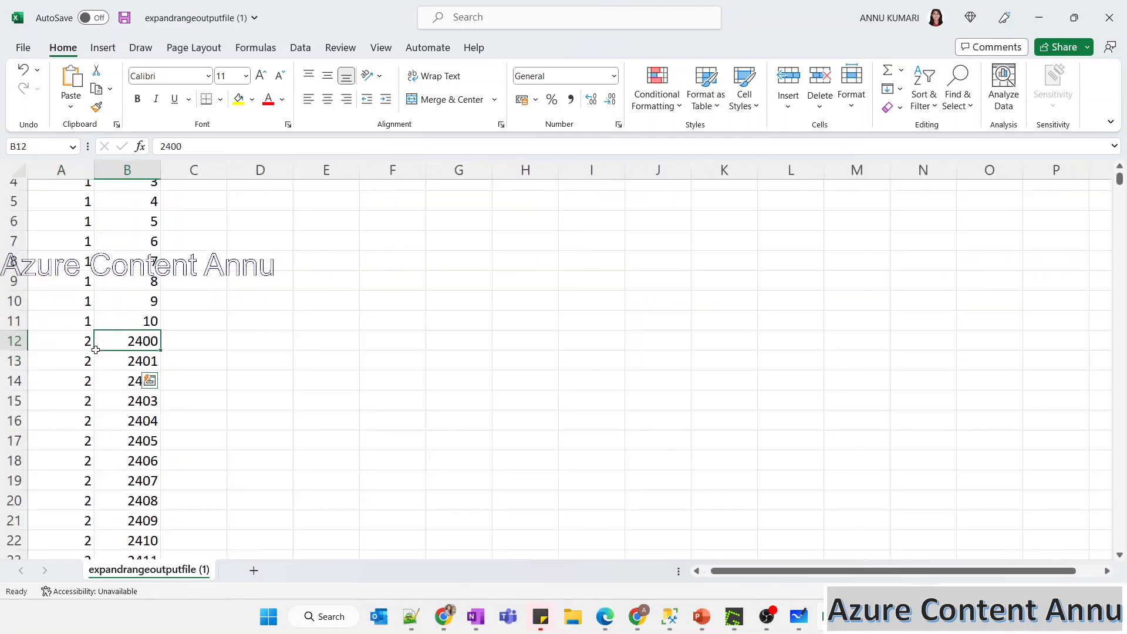
pyautogui.click(62, 338)
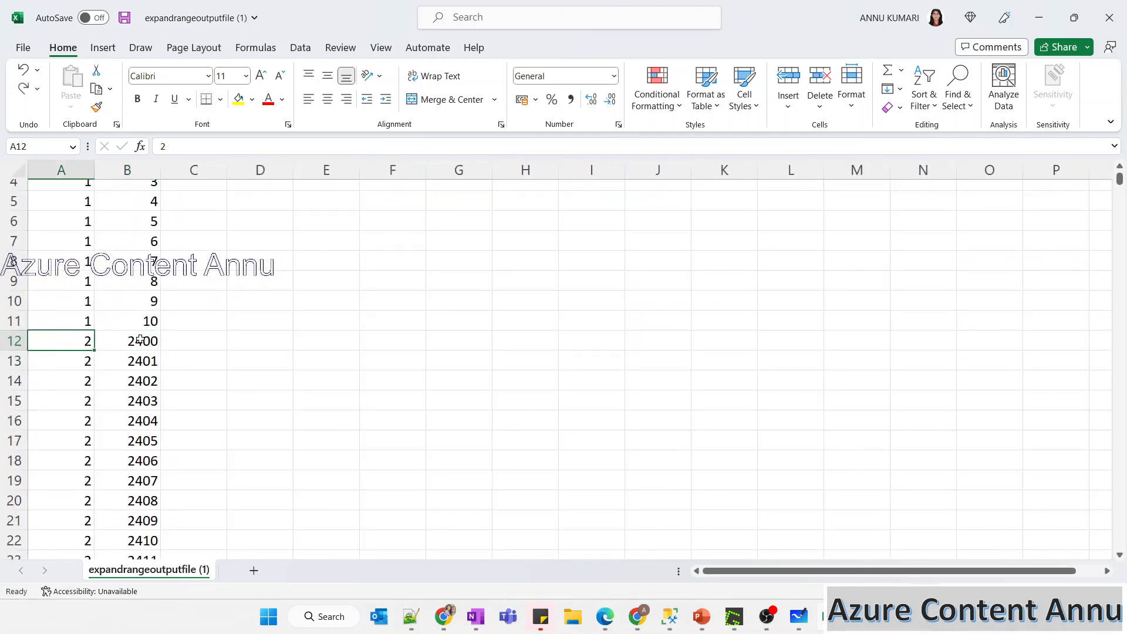
pyautogui.keyDown('shift'); pyautogui.click(140, 339); pyautogui.keyUp('shift')
pyautogui.scroll(-20, 224, 382)
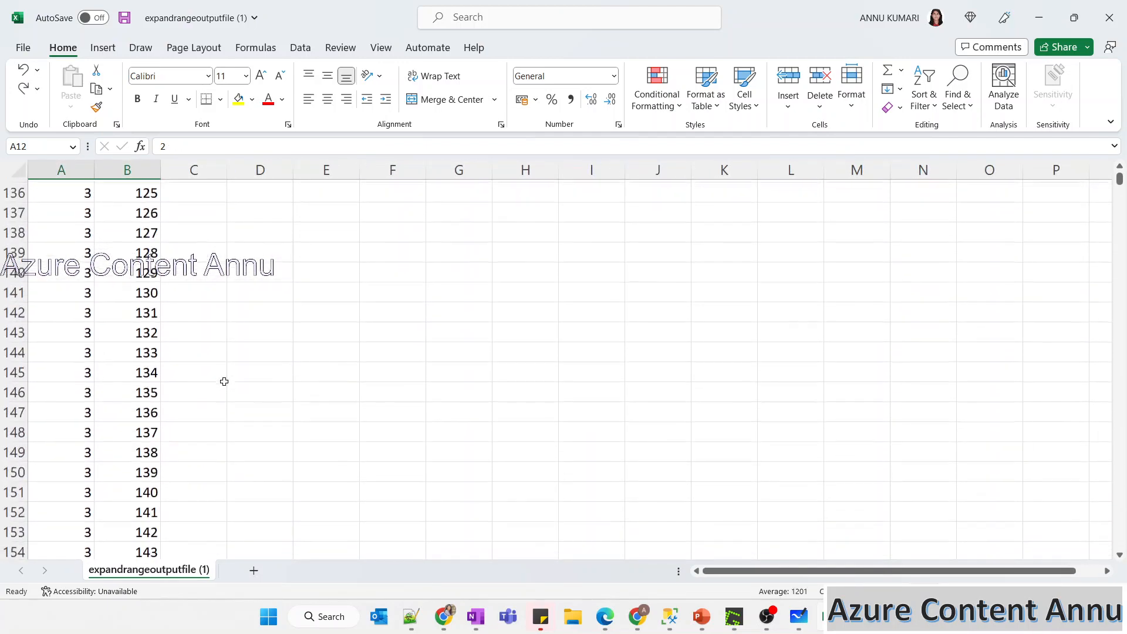
pyautogui.scroll(-9, 225, 381)
pyautogui.scroll(20, 224, 382)
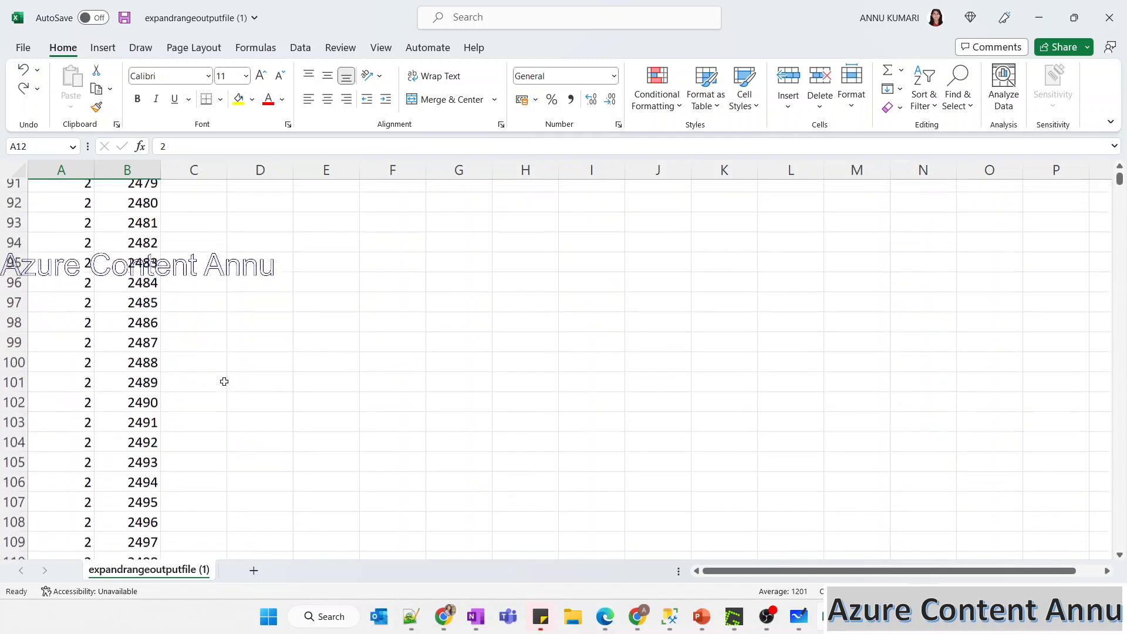
pyautogui.scroll(-2, 224, 382)
pyautogui.click(128, 478)
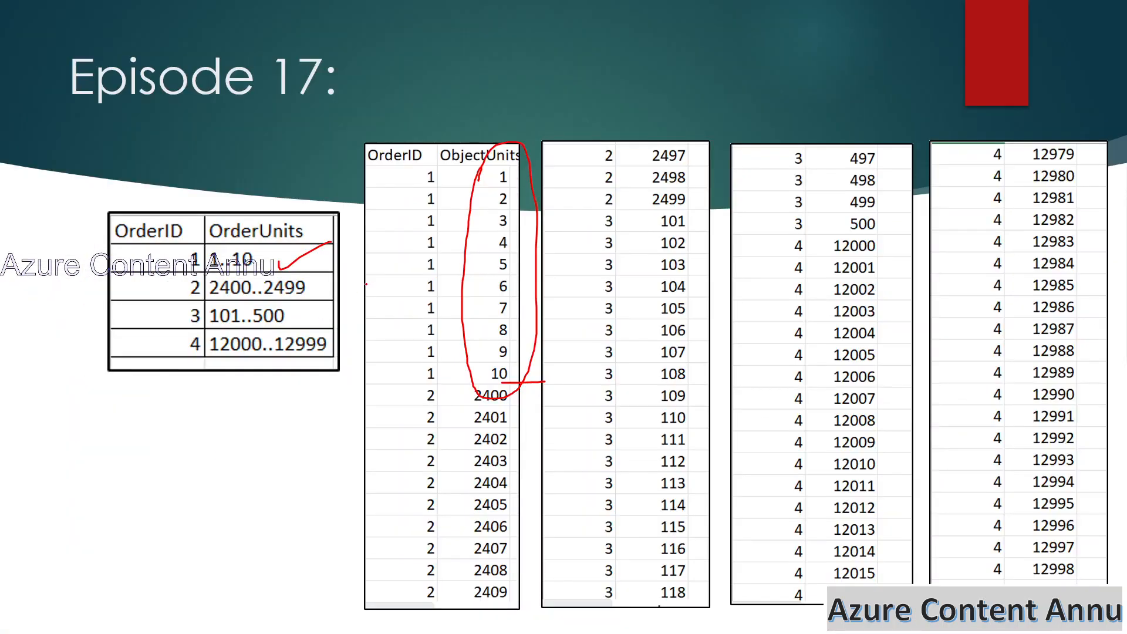
pyautogui.moveTo(321, 284); pyautogui.dragTo(347, 280)
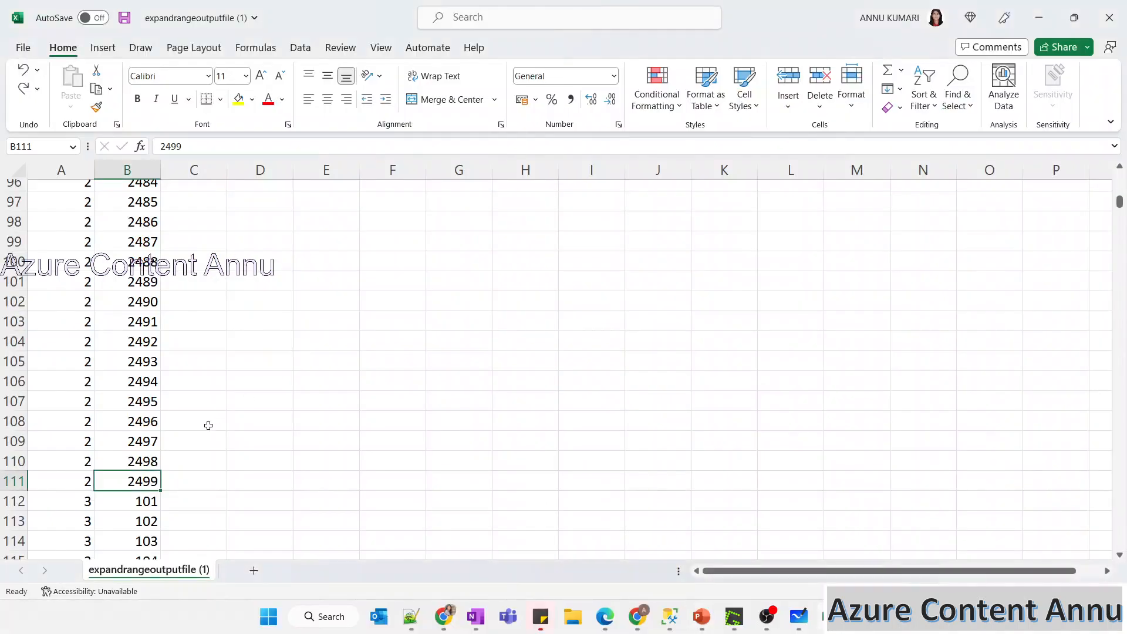
# Examine the OrderId 3 rows in Excel from 101 through 500 and select the last OrderUnits value of that range
pyautogui.scroll(-2, 209, 423)
pyautogui.moveTo(79, 415); pyautogui.dragTo(161, 417)
pyautogui.scroll(-20, 162, 418)
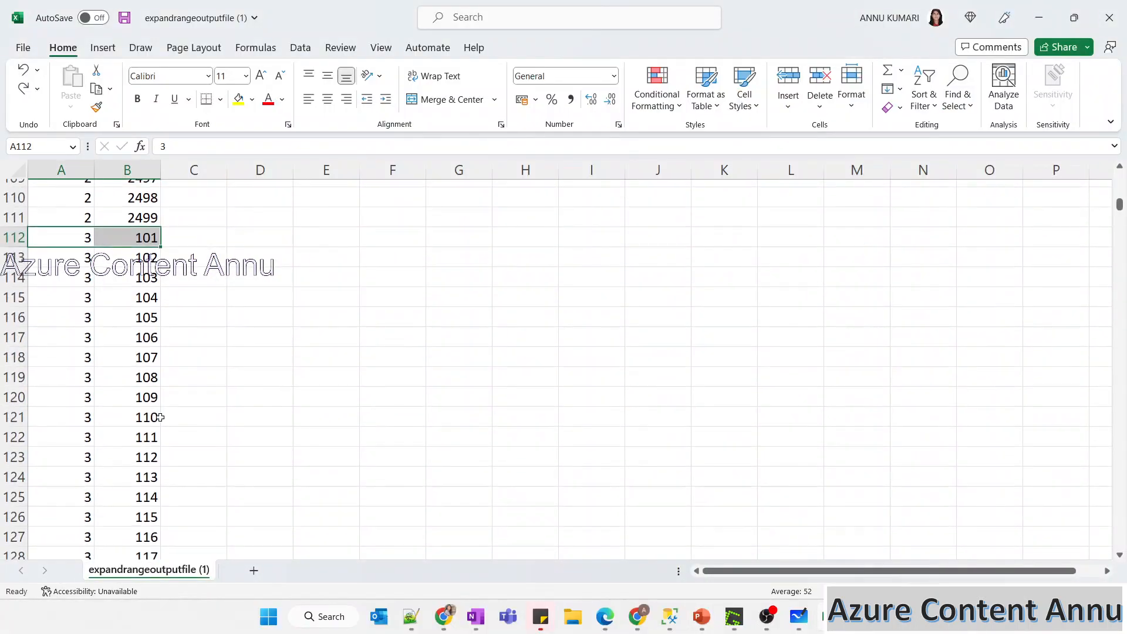
pyautogui.scroll(-20, 161, 417)
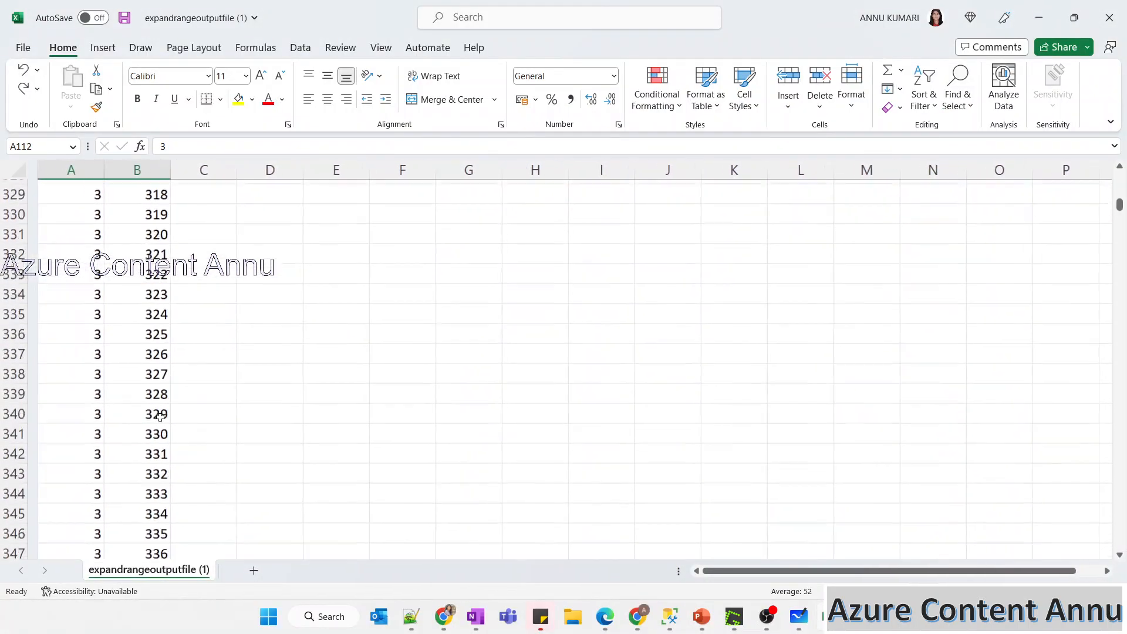
pyautogui.scroll(13, 160, 416)
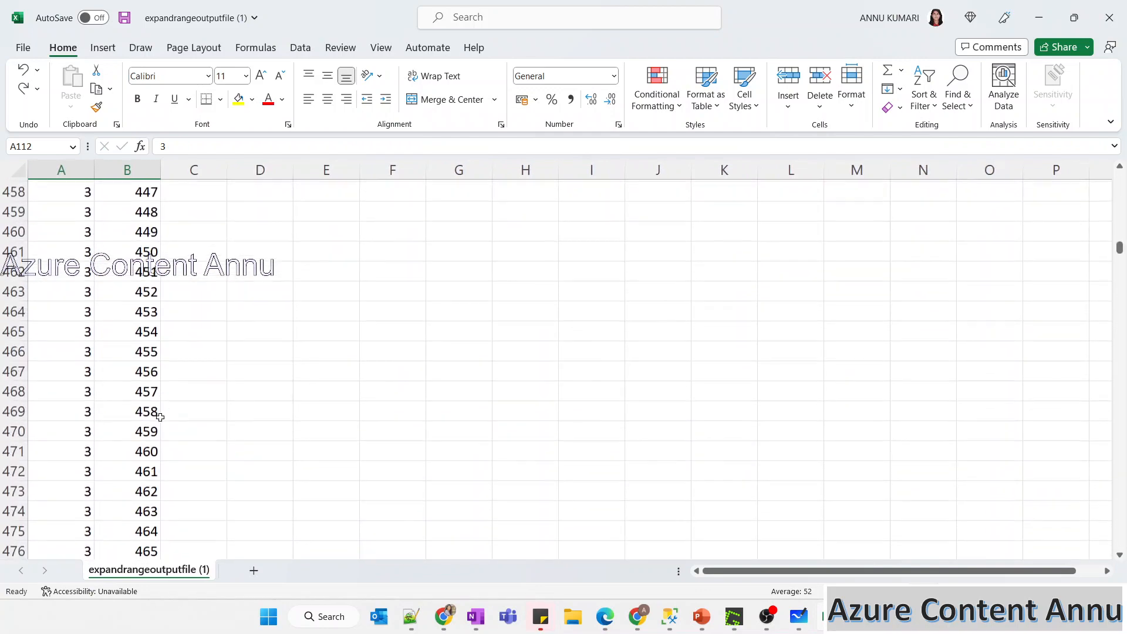
pyautogui.scroll(-12, 160, 417)
pyautogui.scroll(-12, 160, 417)
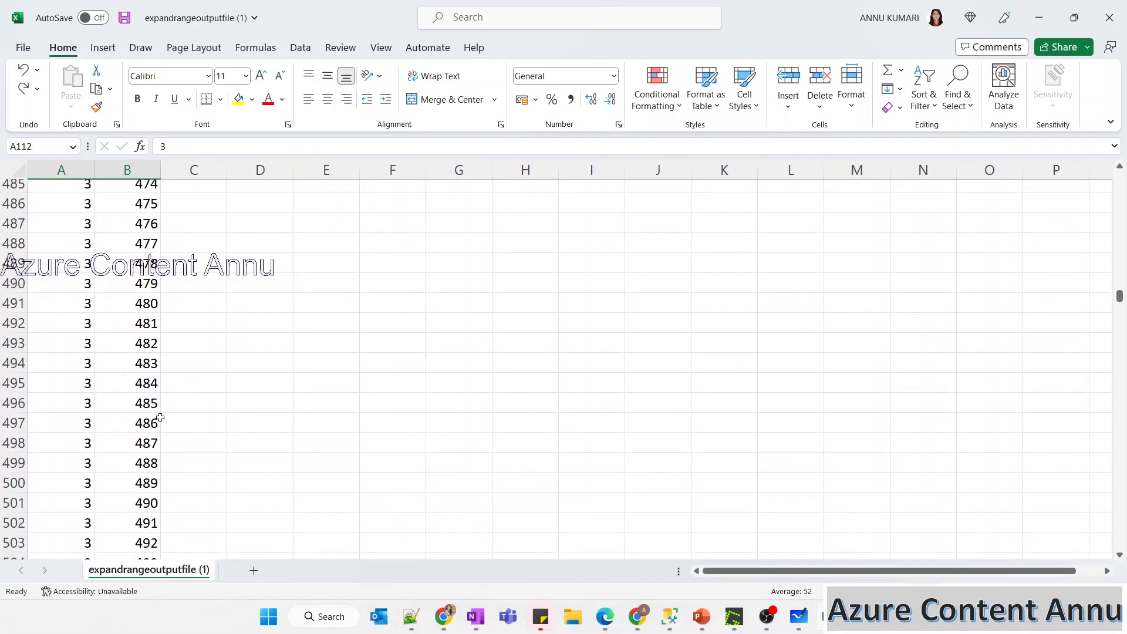
pyautogui.scroll(2, 160, 416)
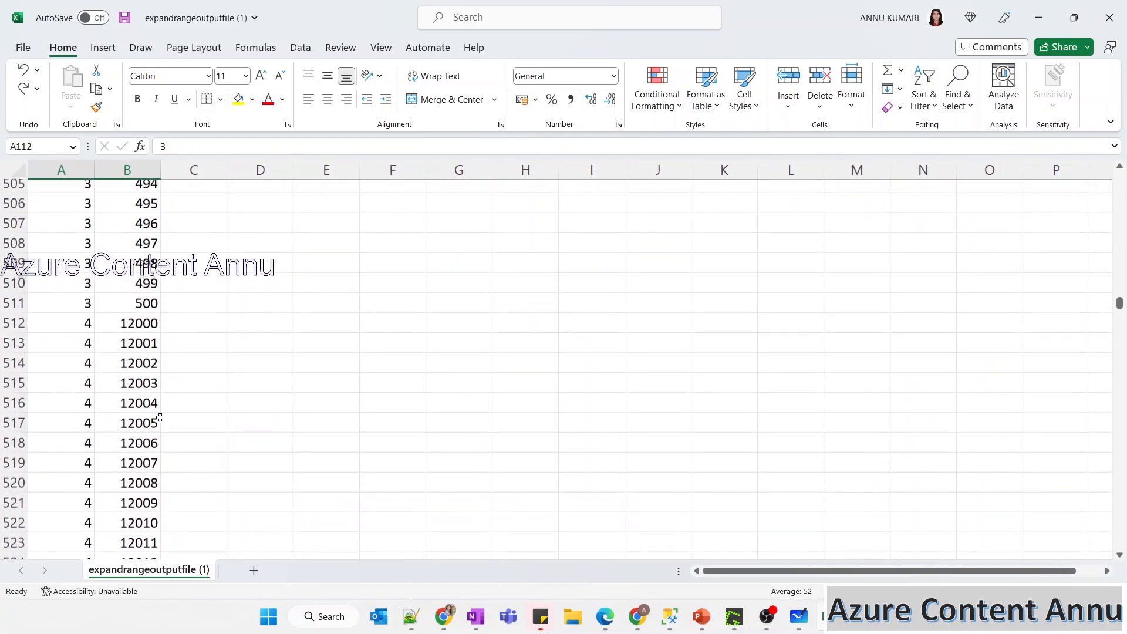
pyautogui.click(126, 306)
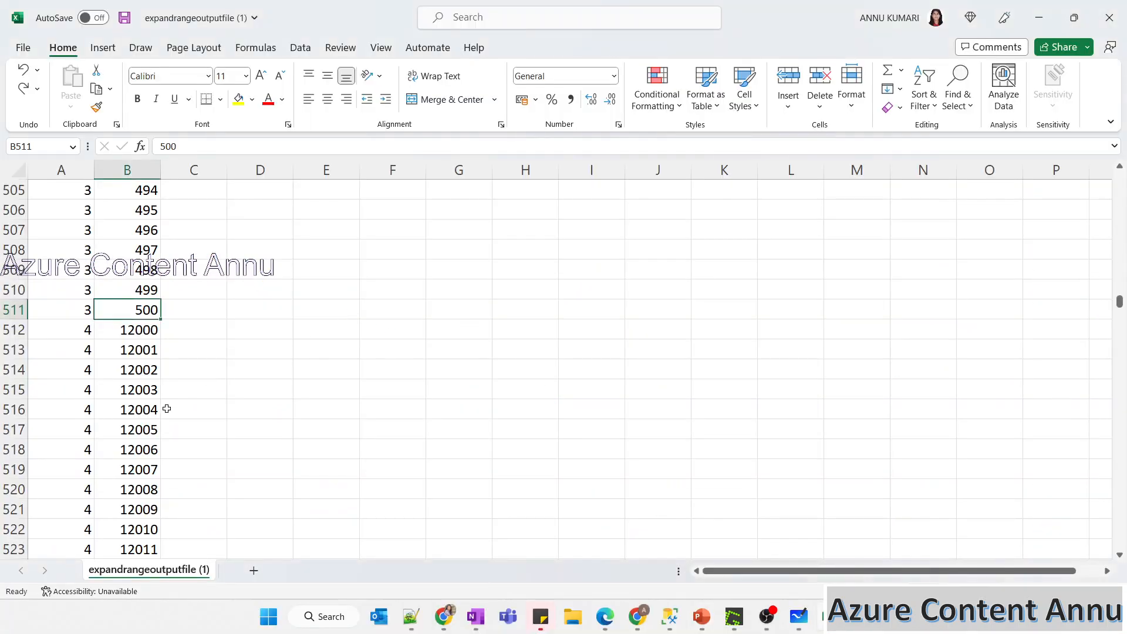
# Check the OrderId 4 rows in Excel from 12000 through 12999, underlining the start of the 12000..12999 range on the PowerPoint slide
pyautogui.click(121, 331)
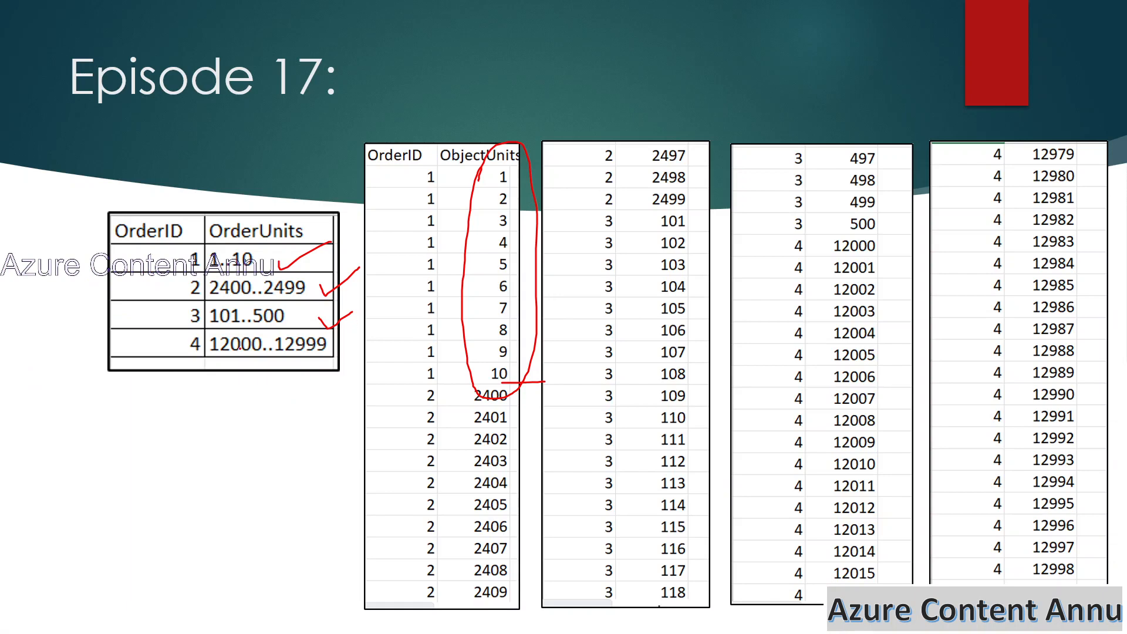
pyautogui.moveTo(229, 354); pyautogui.dragTo(272, 353)
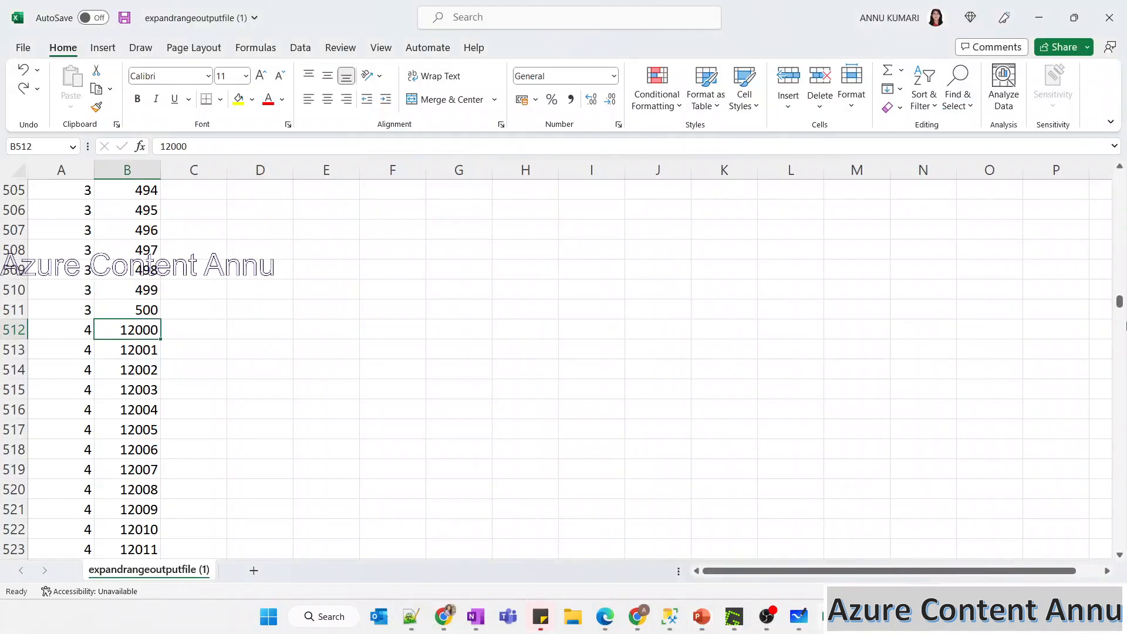
pyautogui.moveTo(1119, 301); pyautogui.dragTo(1119, 552)
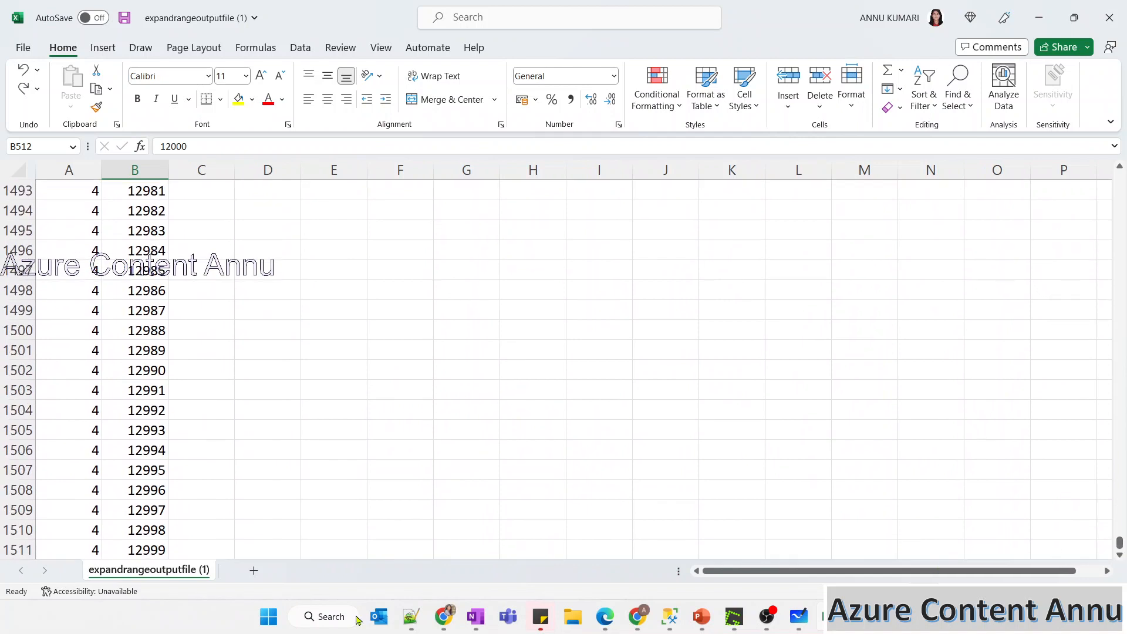
pyautogui.click(145, 551)
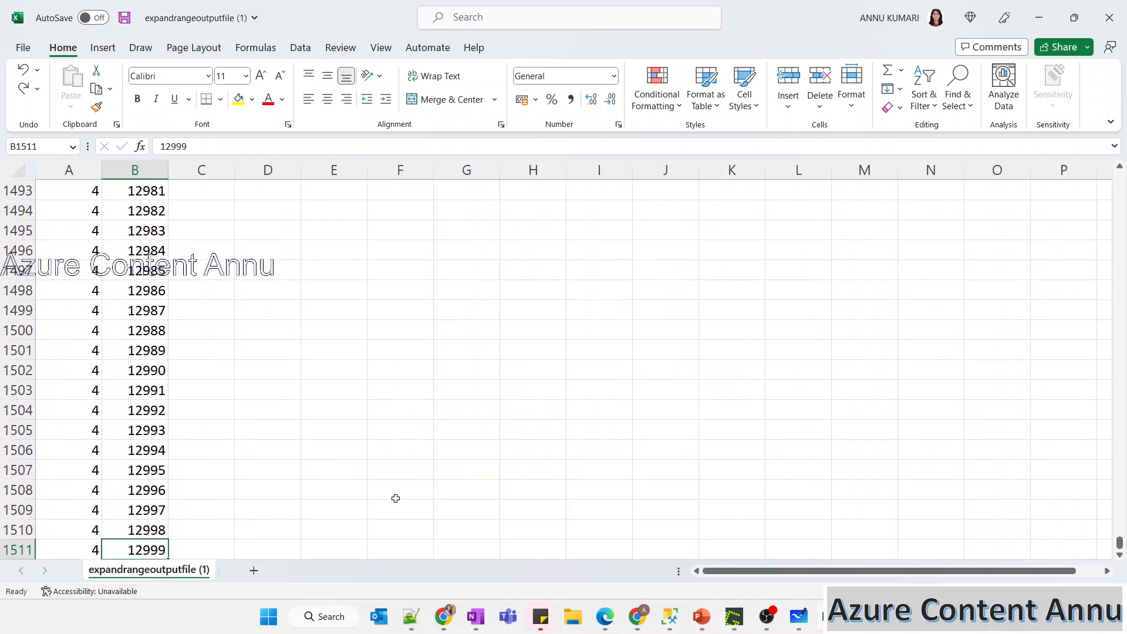
pyautogui.scroll(-1, 395, 497)
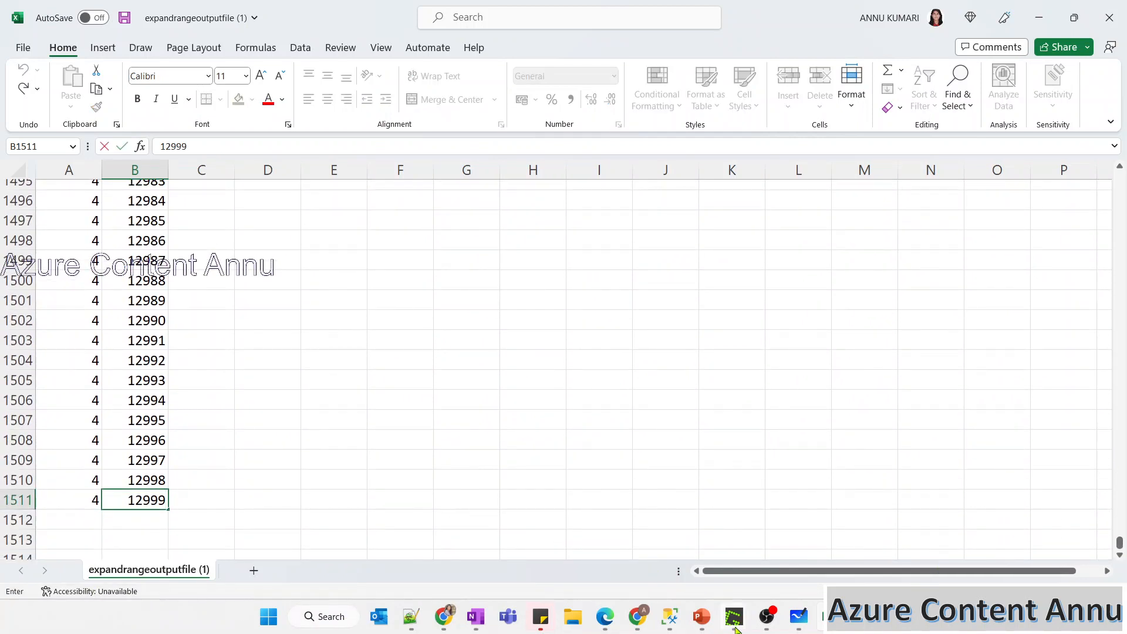
pyautogui.hotkey('alt', 'Tab')
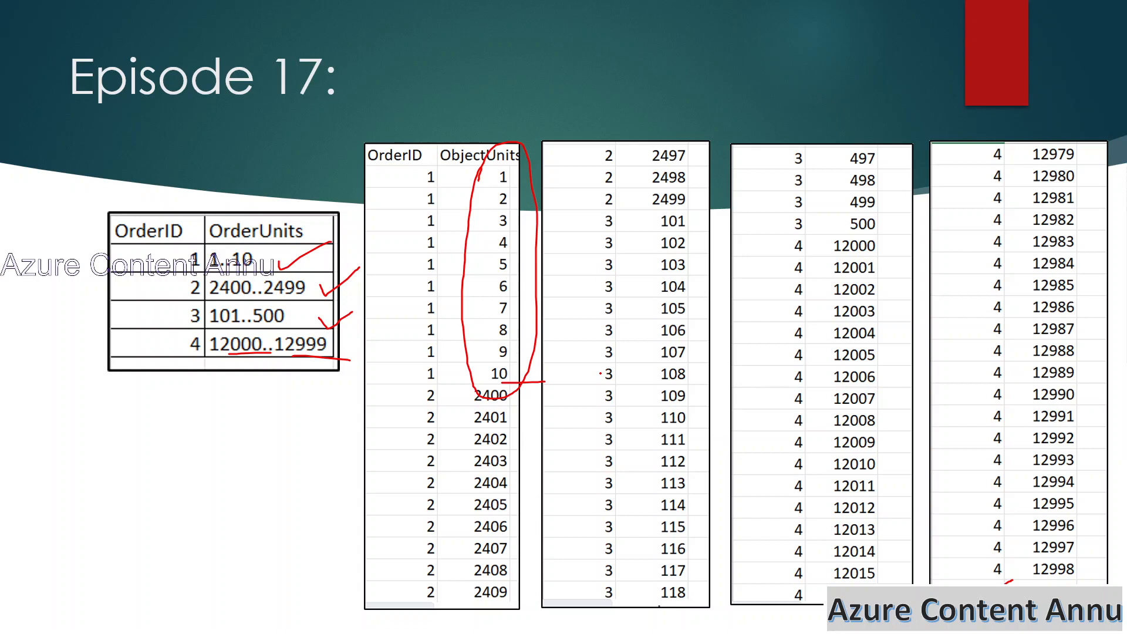
pyautogui.hotkey('alt', 'Tab')
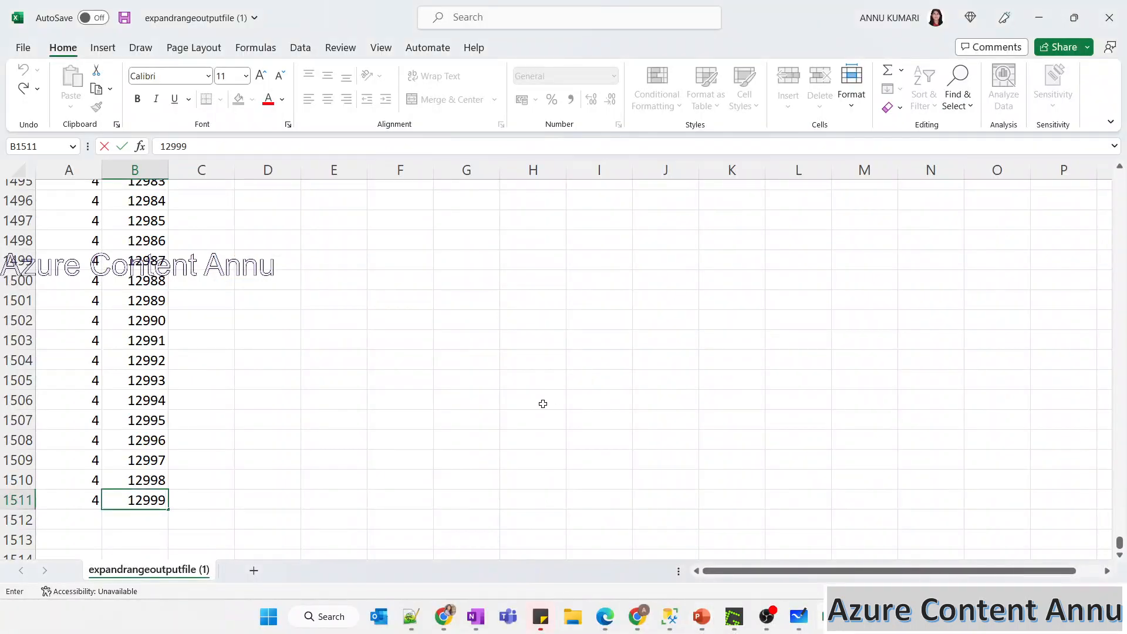
# Switch to Azure Data Factory, review Lookup1's settings and examine the OrderID and OrderUnits values in its debug output
pyautogui.click(637, 616)
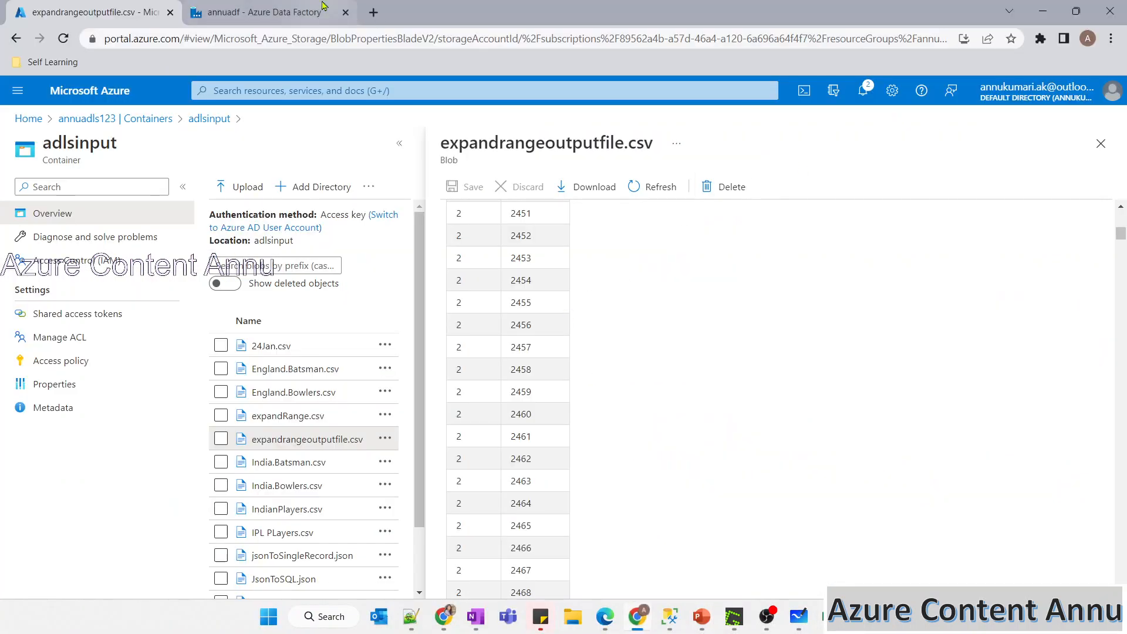
pyautogui.click(264, 12)
pyautogui.click(262, 246)
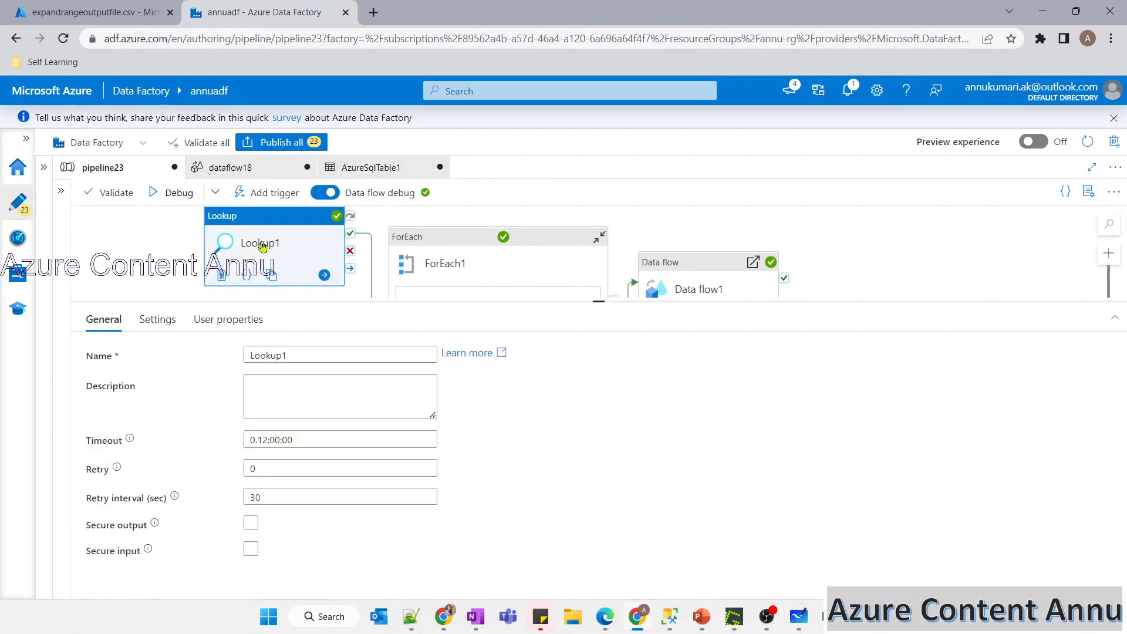
pyautogui.click(157, 319)
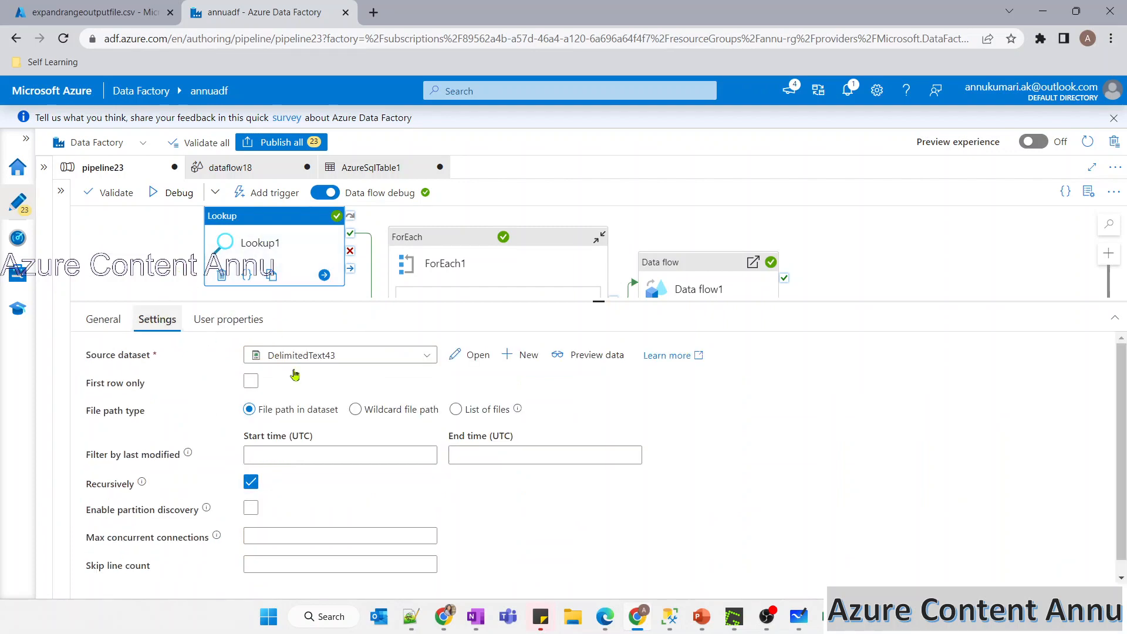
pyautogui.click(180, 270)
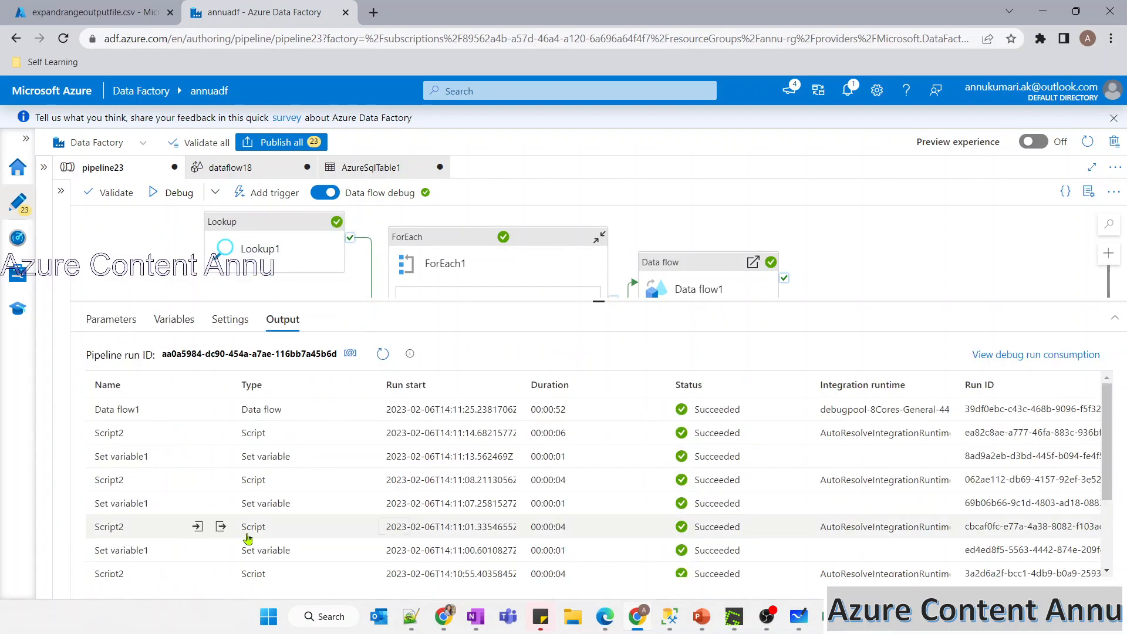
pyautogui.scroll(-3, 211, 528)
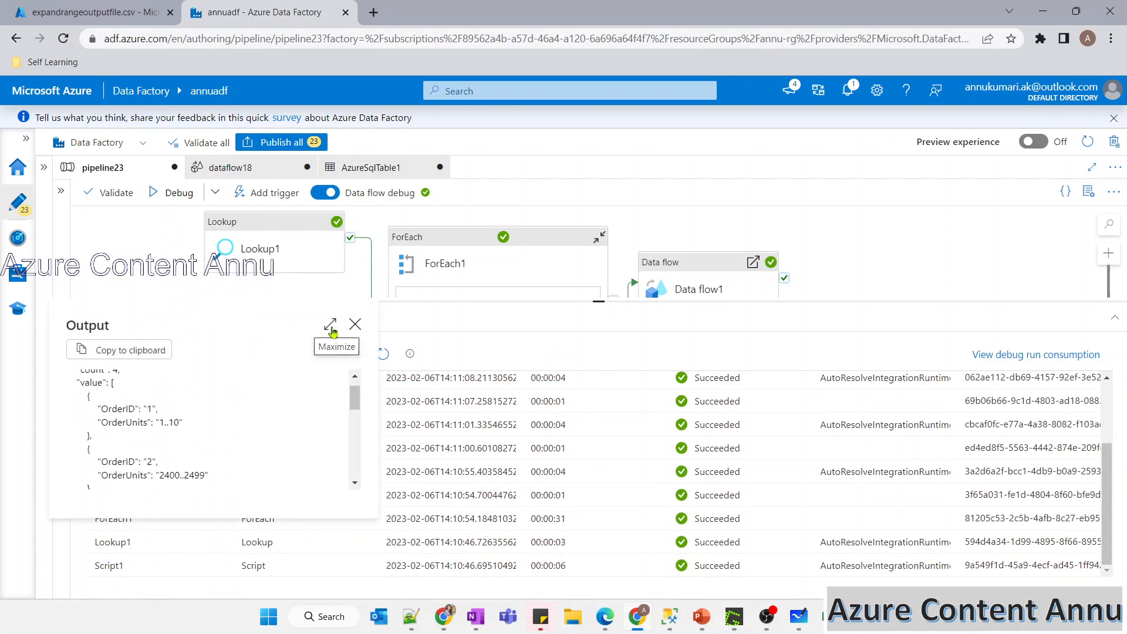
pyautogui.click(330, 324)
pyautogui.moveTo(120, 187); pyautogui.dragTo(186, 358)
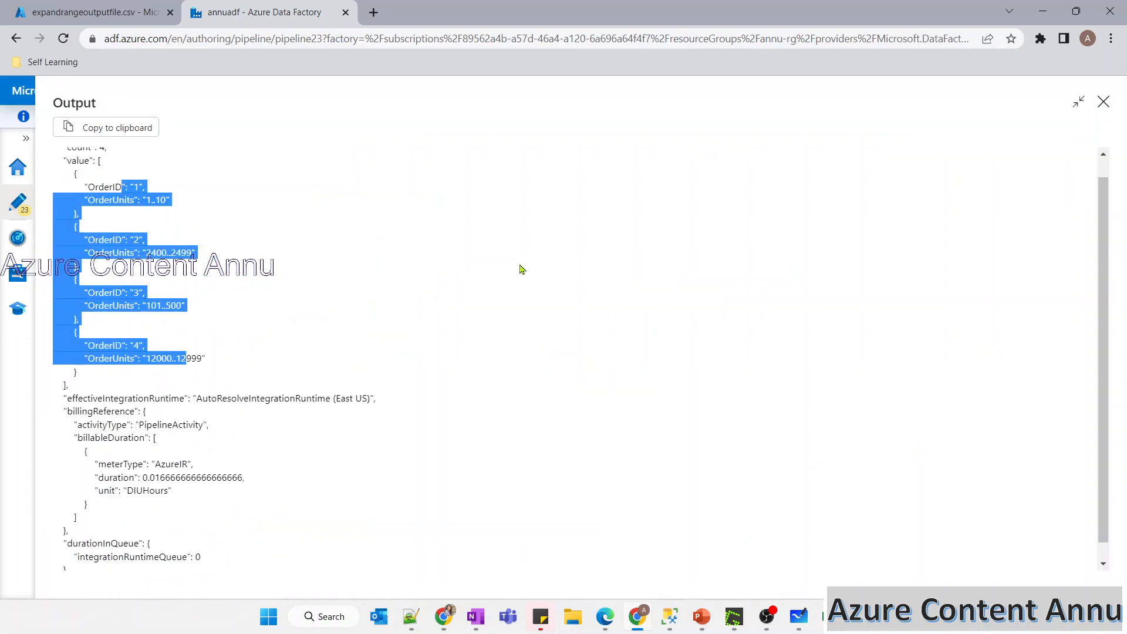
pyautogui.click(1104, 101)
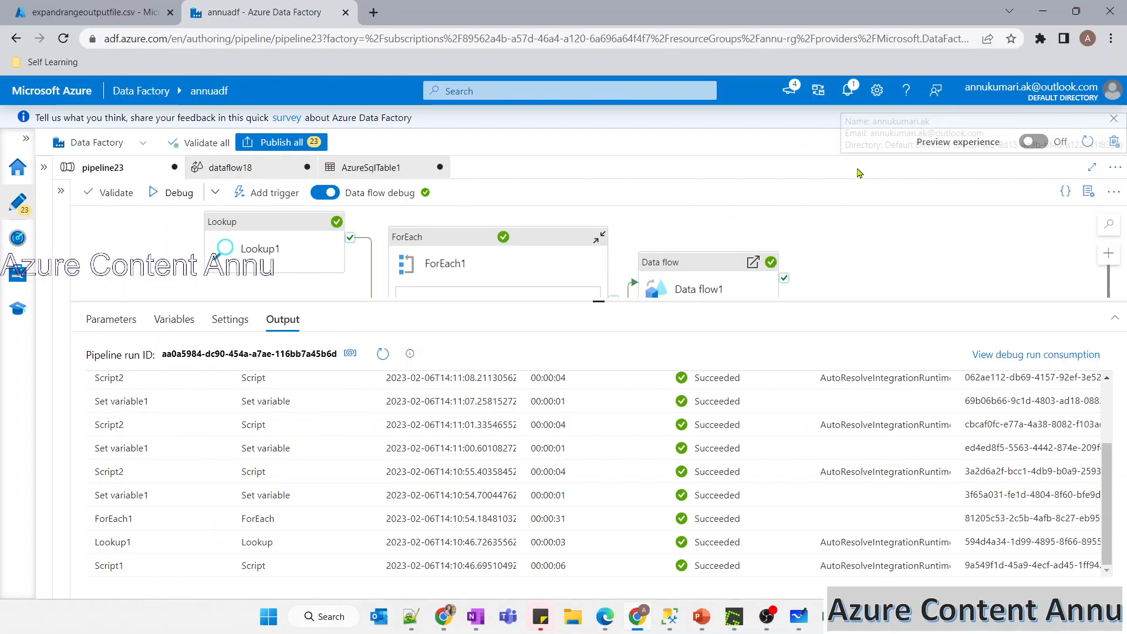
# Review ForEach1's settings and the arrayOfIntegers value expression of its Set variable1 activity, and return to the output file in the Azure portal
pyautogui.click(418, 256)
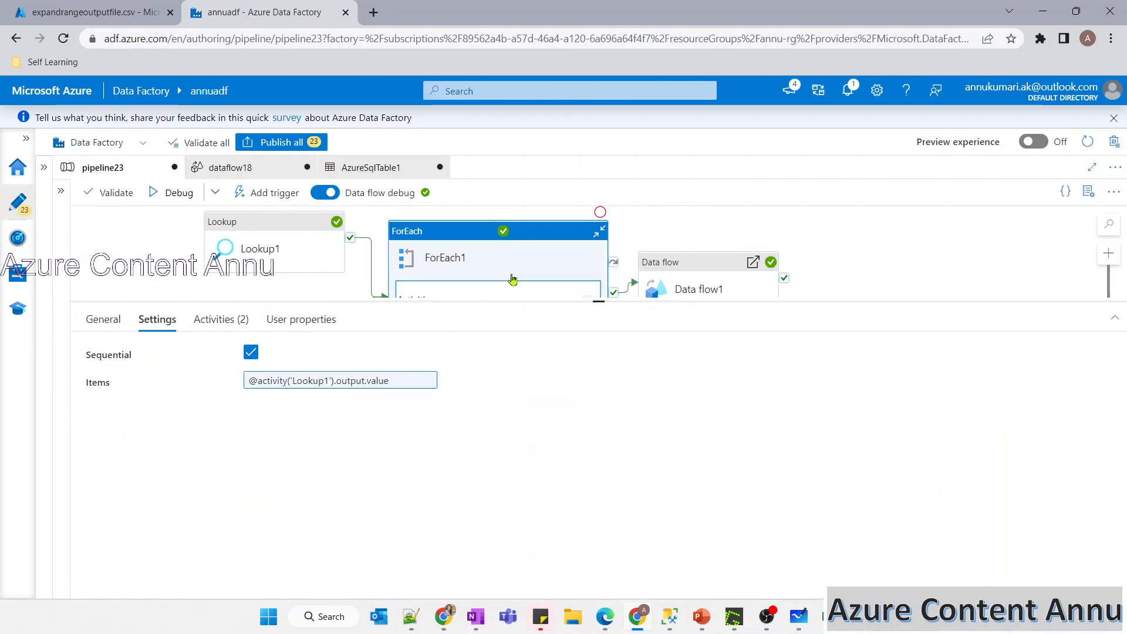
pyautogui.click(587, 287)
pyautogui.click(476, 242)
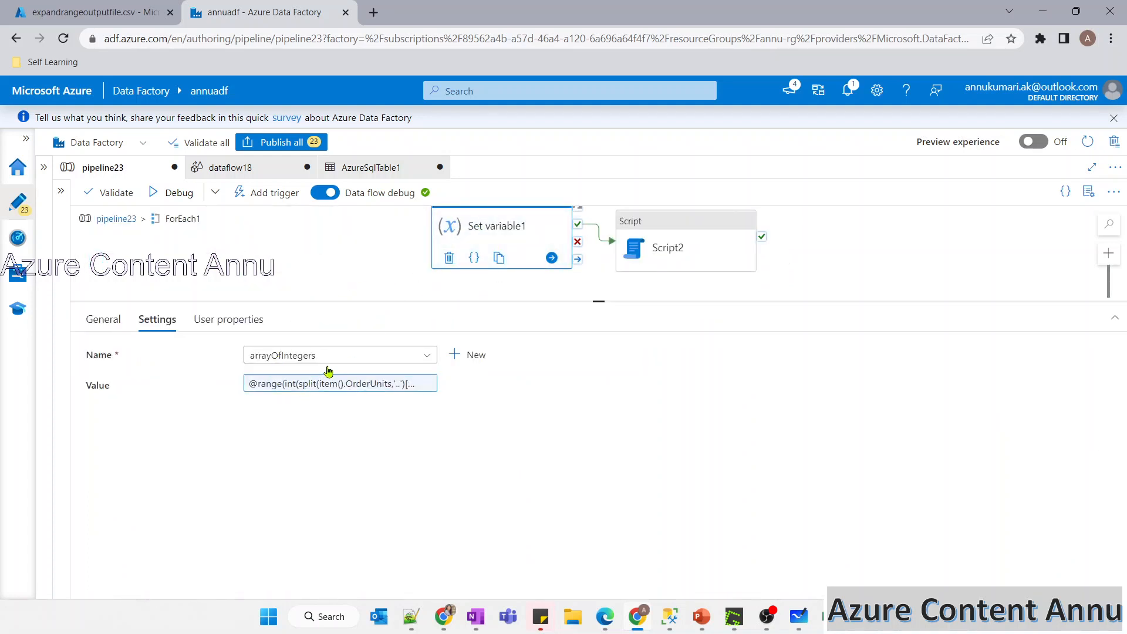
pyautogui.click(323, 383)
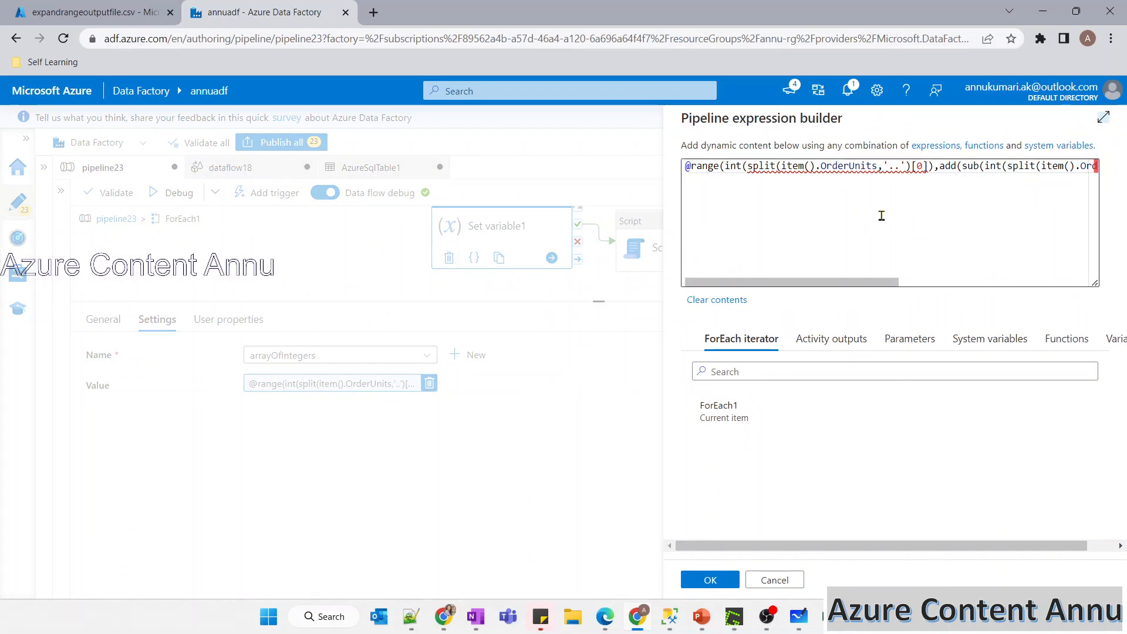
pyautogui.click(94, 12)
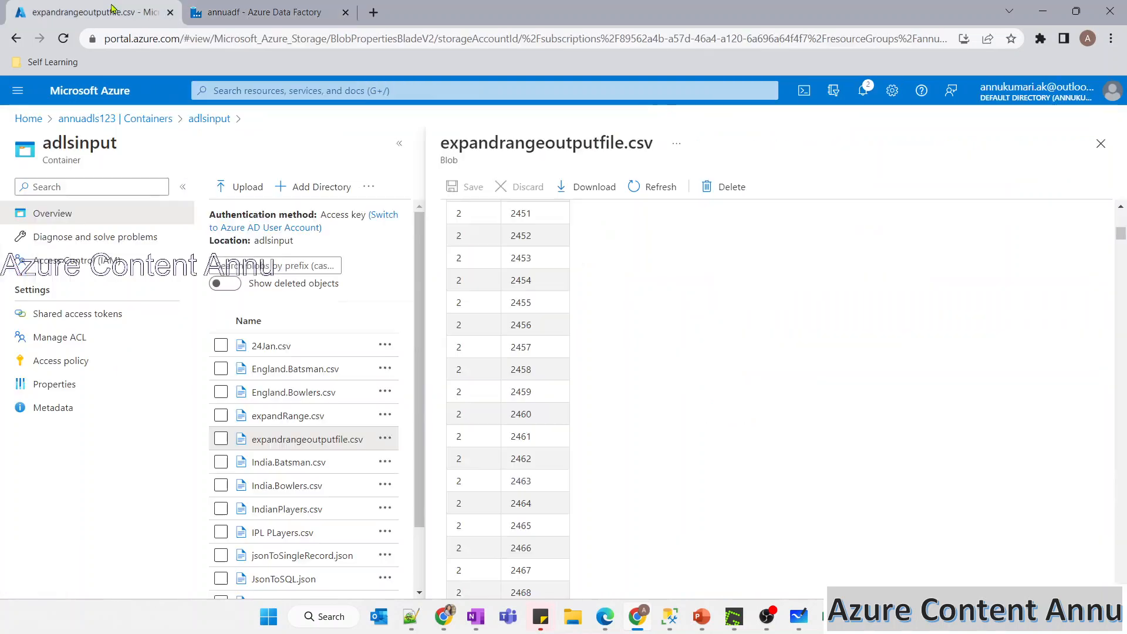
# Open expandRange.csv from the adlsinput container and review its OrderID and OrderUnits ranges
pyautogui.scroll(5, 552, 240)
pyautogui.click(297, 416)
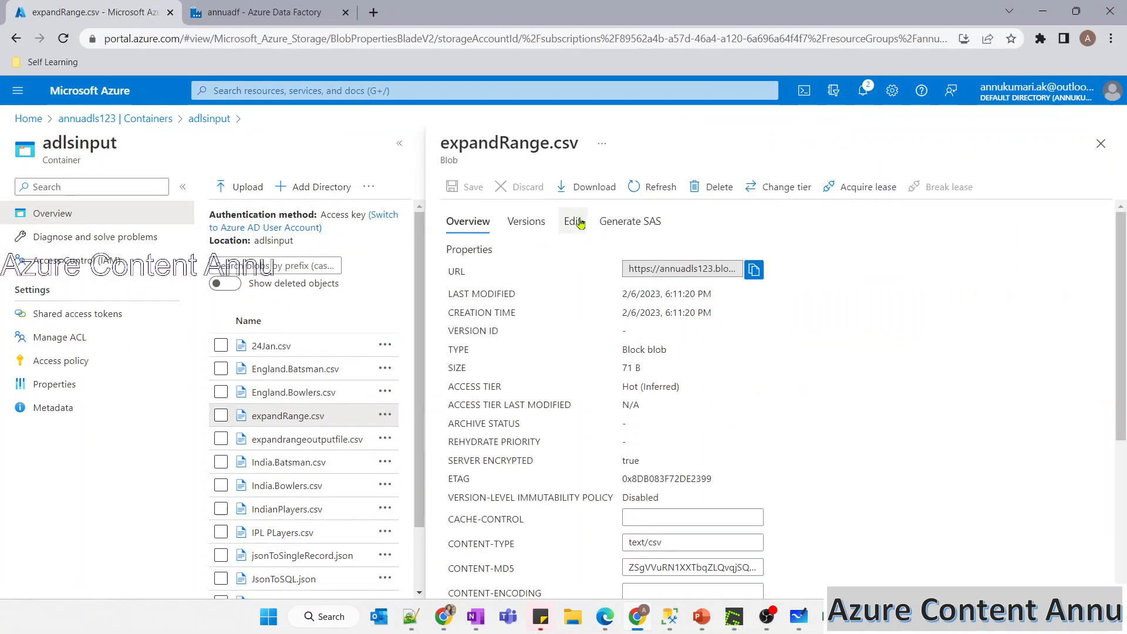
pyautogui.click(575, 222)
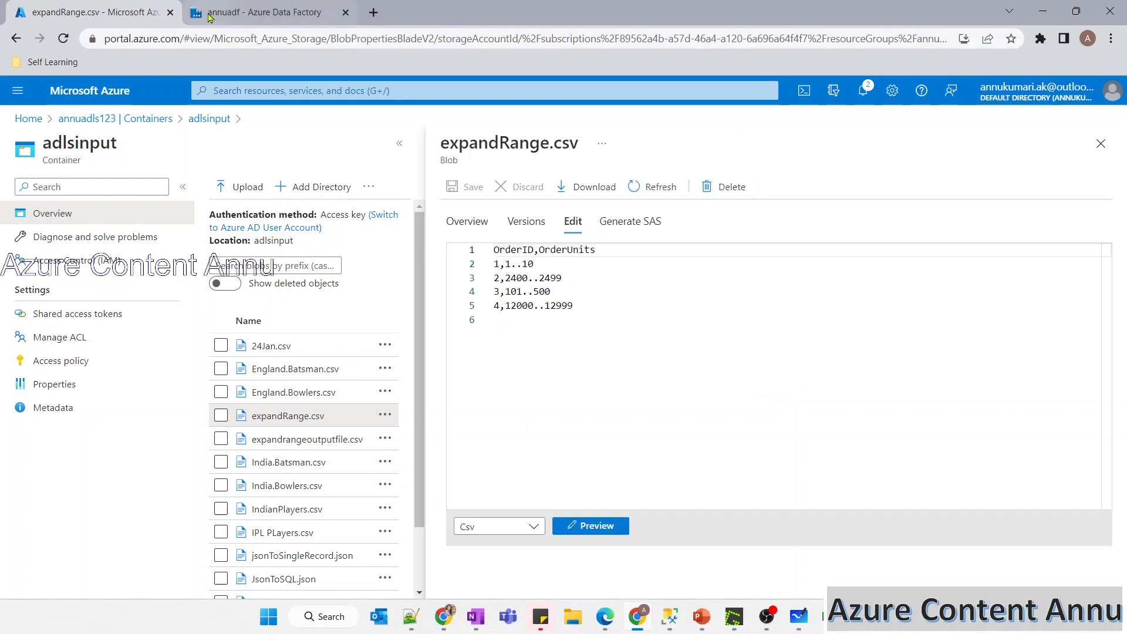
# Switch to Azure Data Factory and handwrite the range 1..10 in parentheses, followed by an arrow, over the Set variable1 expression view
pyautogui.click(235, 14)
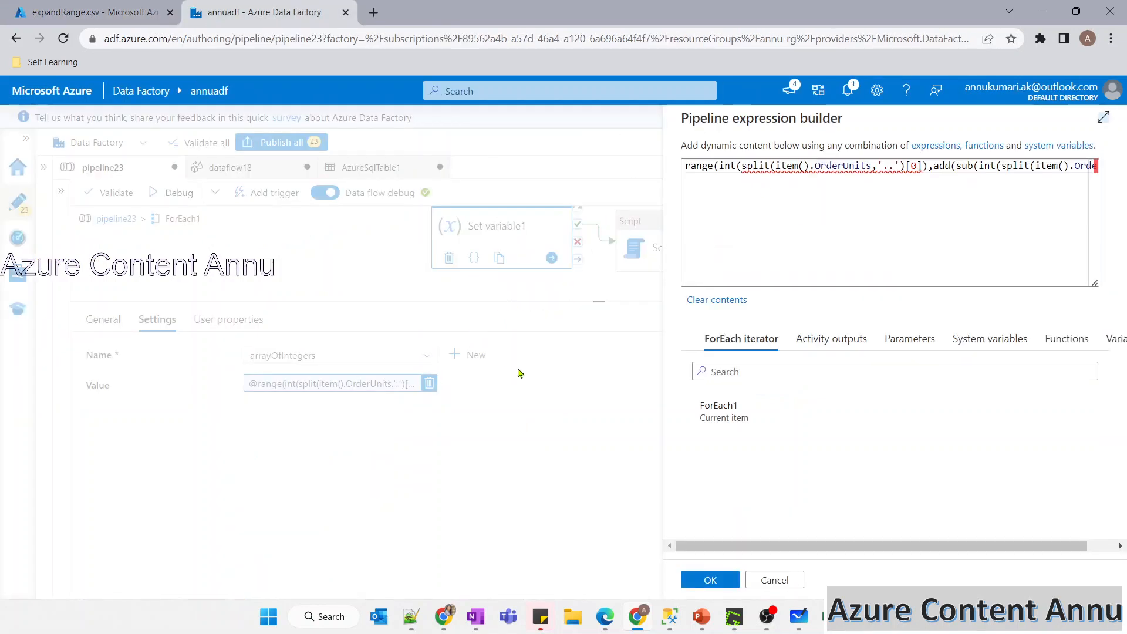
pyautogui.moveTo(94, 194); pyautogui.dragTo(94, 233)
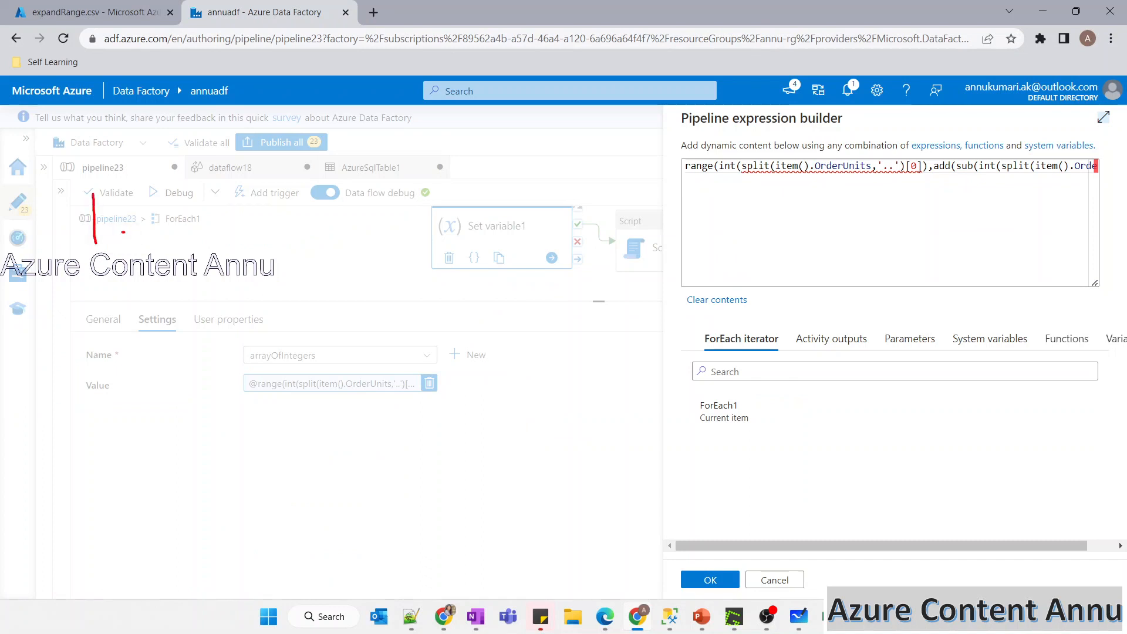
pyautogui.click(147, 230)
pyautogui.moveTo(166, 179); pyautogui.dragTo(177, 224)
pyautogui.moveTo(207, 176); pyautogui.dragTo(201, 175)
pyautogui.moveTo(61, 205); pyautogui.dragTo(147, 233)
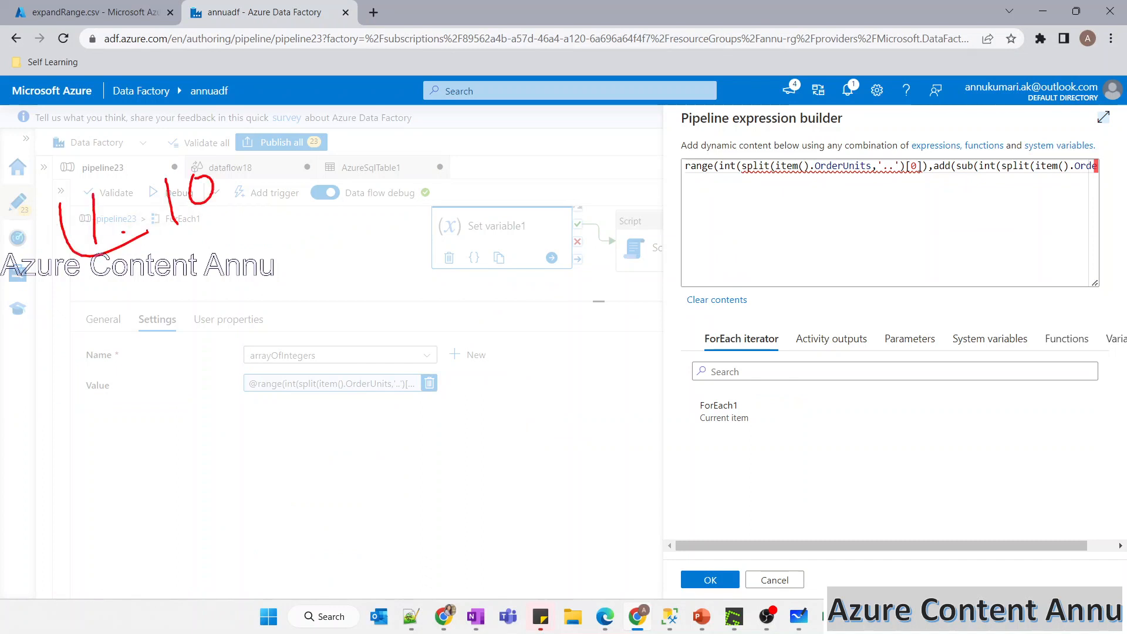
pyautogui.moveTo(225, 157); pyautogui.dragTo(217, 238)
pyautogui.moveTo(257, 235)
pyautogui.mouseDown()
pyautogui.moveTo(316, 216)
pyautogui.moveTo(329, 240)
pyautogui.mouseUp()
# Handwrite the bracketed list 1, 2, 3, 4, 10 after the arrow, and clear the annotations and close the expression builder
pyautogui.moveTo(410, 169)
pyautogui.mouseDown()
pyautogui.moveTo(413, 218)
pyautogui.moveTo(442, 251)
pyautogui.mouseUp()
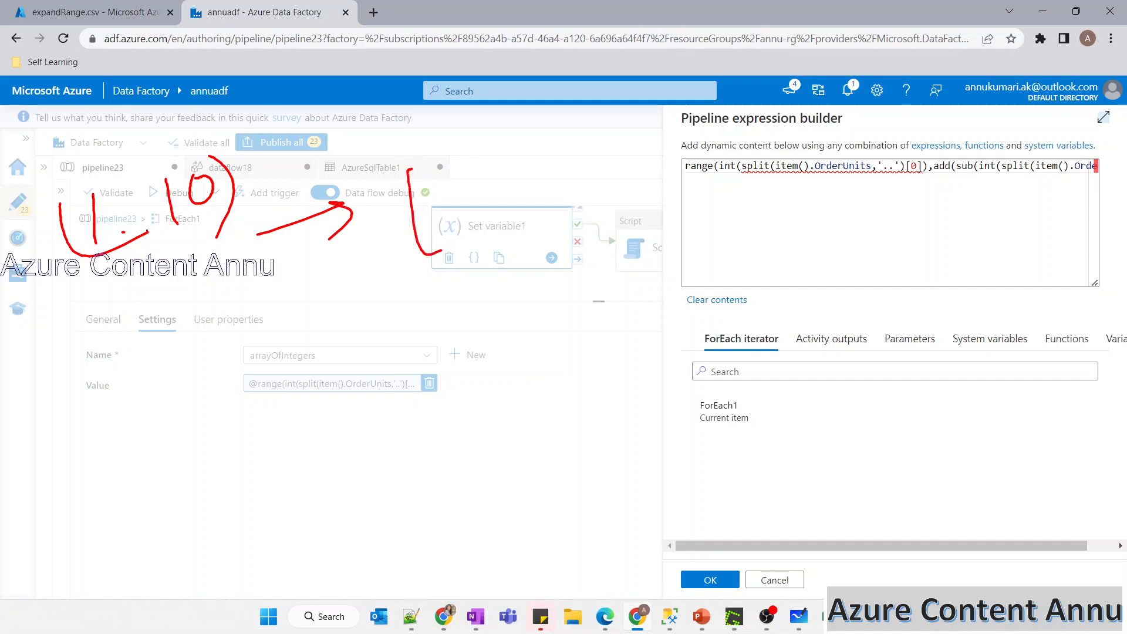
pyautogui.moveTo(450, 173)
pyautogui.mouseDown()
pyautogui.moveTo(458, 228)
pyautogui.moveTo(489, 235)
pyautogui.mouseUp()
pyautogui.moveTo(510, 175)
pyautogui.mouseDown()
pyautogui.moveTo(538, 173)
pyautogui.moveTo(555, 206)
pyautogui.mouseUp()
pyautogui.moveTo(589, 199); pyautogui.dragTo(584, 216)
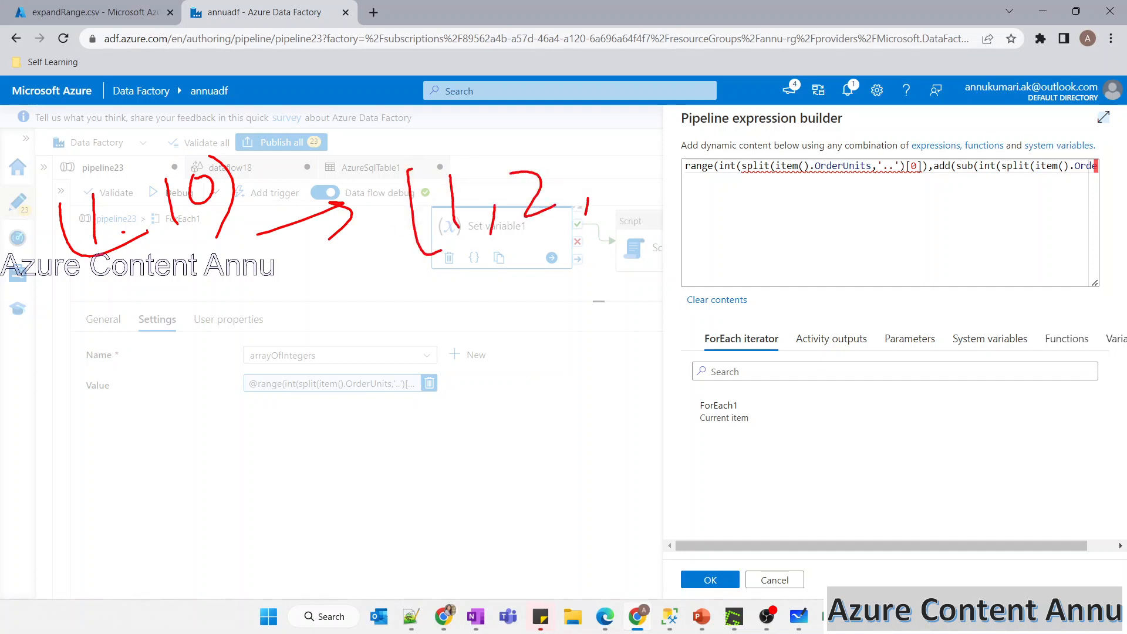
pyautogui.moveTo(602, 151); pyautogui.dragTo(610, 218)
pyautogui.moveTo(690, 168); pyautogui.dragTo(686, 201)
pyautogui.moveTo(728, 127); pyautogui.dragTo(781, 190)
pyautogui.moveTo(878, 152); pyautogui.dragTo(863, 196)
pyautogui.moveTo(937, 99)
pyautogui.mouseDown()
pyautogui.moveTo(928, 150)
pyautogui.moveTo(923, 127)
pyautogui.mouseUp()
pyautogui.moveTo(962, 100)
pyautogui.mouseDown()
pyautogui.moveTo(974, 88)
pyautogui.moveTo(965, 102)
pyautogui.mouseUp()
pyautogui.moveTo(1001, 39)
pyautogui.mouseDown()
pyautogui.moveTo(1042, 106)
pyautogui.moveTo(992, 186)
pyautogui.mouseUp()
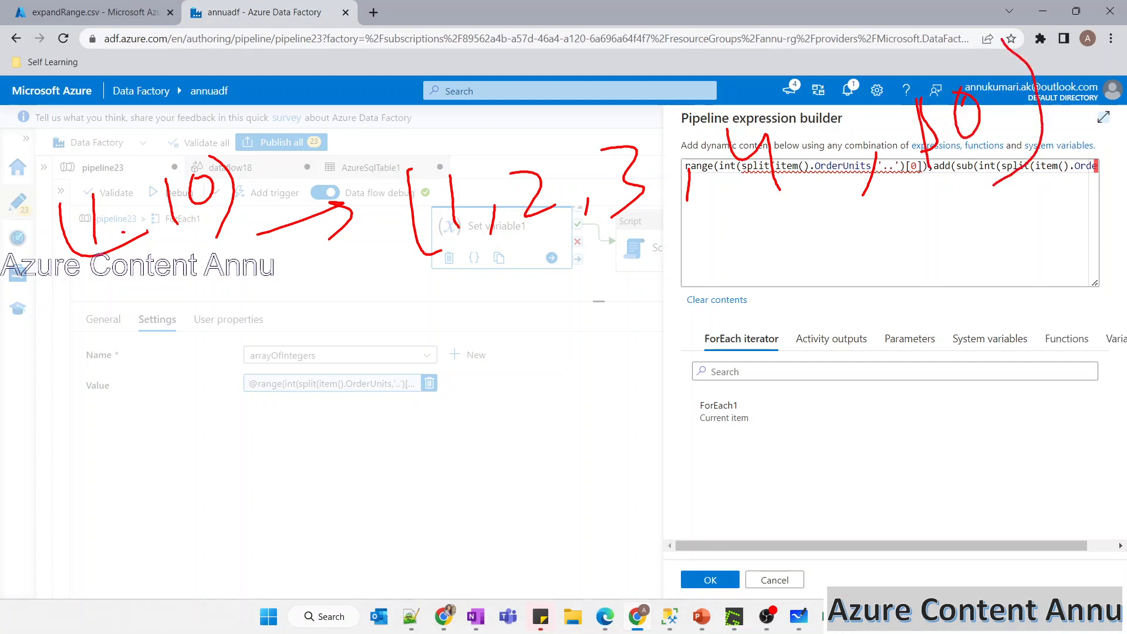
pyautogui.press('Escape')
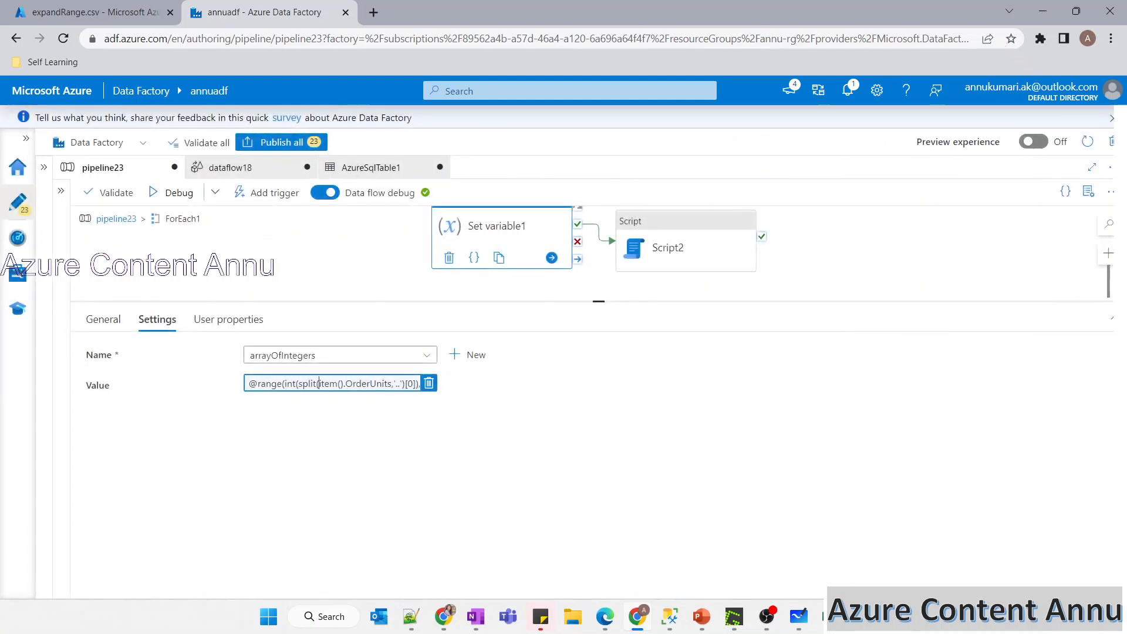
# Review Script2's settings and examine the OrderUnits arrays of OrderId 1 through 4 in SQL Server Management Studio, returning to Azure Data Factory
pyautogui.click(660, 260)
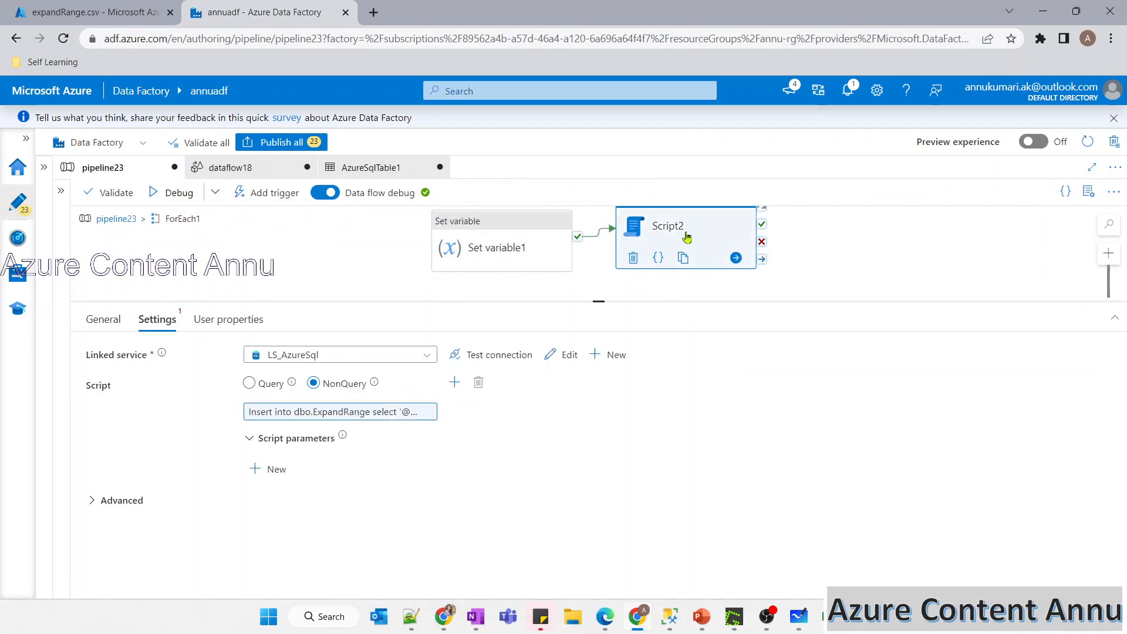
pyautogui.click(667, 623)
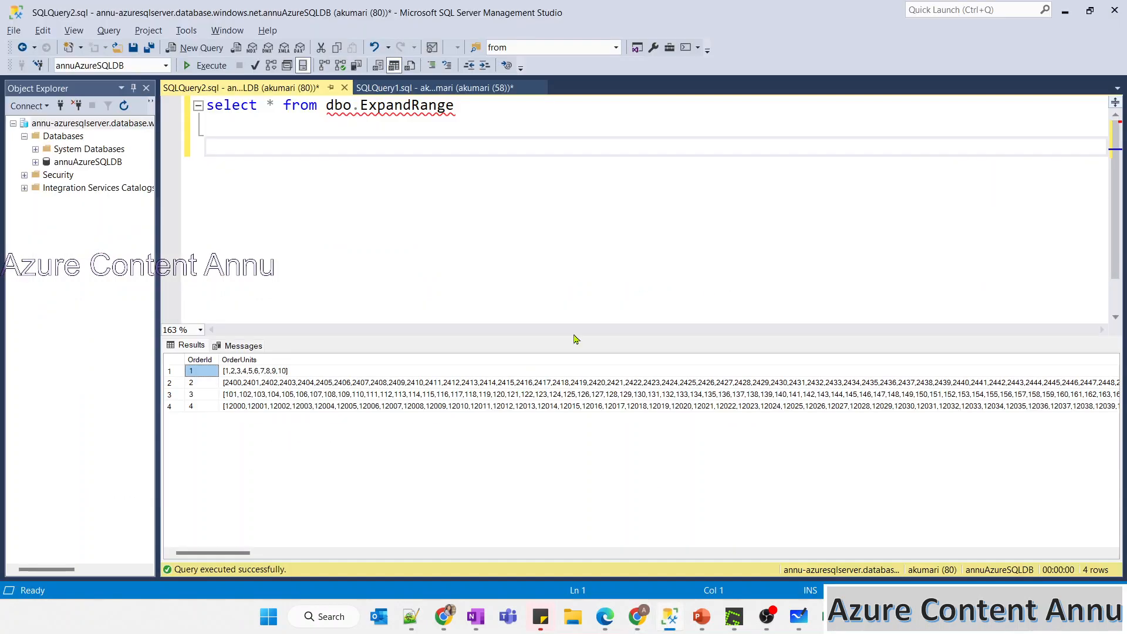
pyautogui.click(310, 371)
pyautogui.click(305, 385)
pyautogui.click(306, 395)
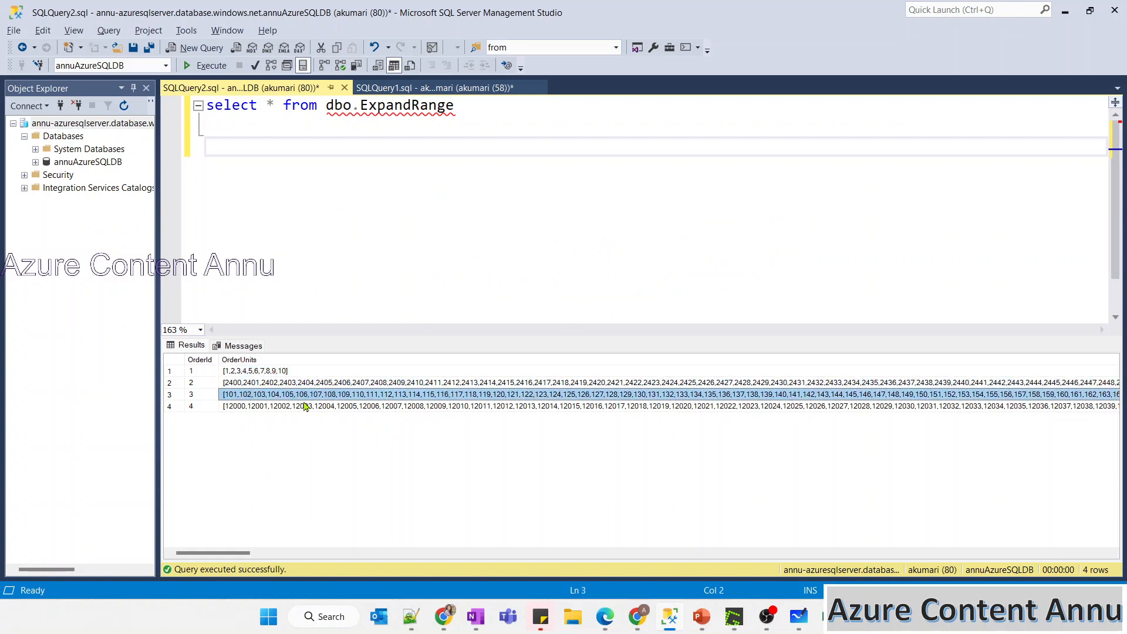
pyautogui.click(307, 406)
pyautogui.hotkey('alt', 'Tab')
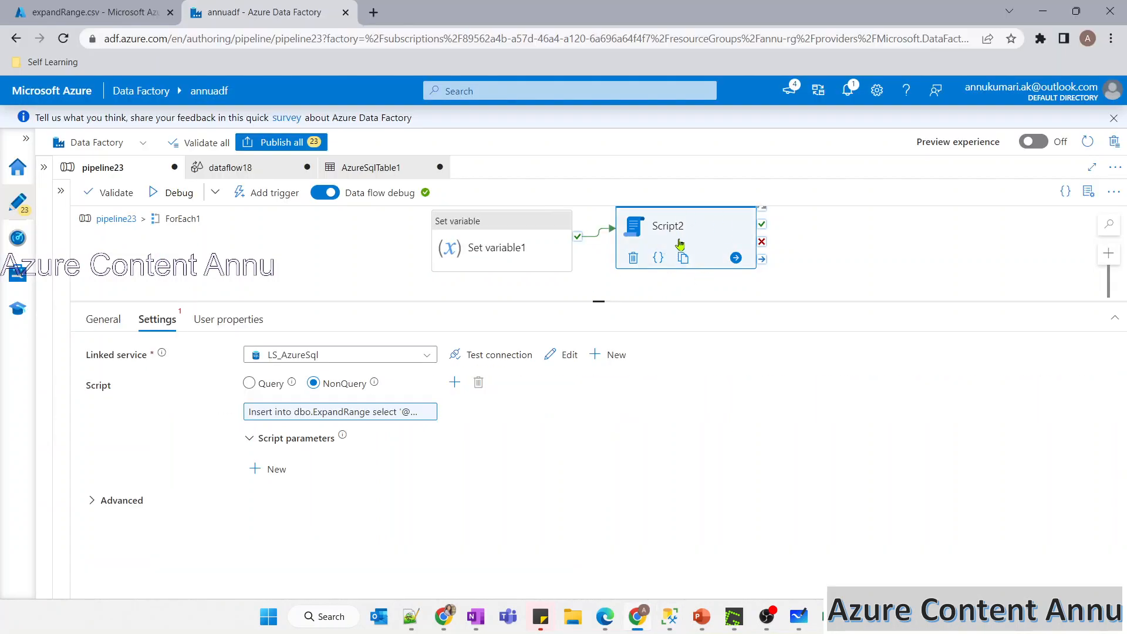
# Compare Script2 with the dbo.ExpandRange results in SQL Server Management Studio by selecting each OrderUnits array, and switch back to Azure Data Factory
pyautogui.hotkey('alt', 'Tab')
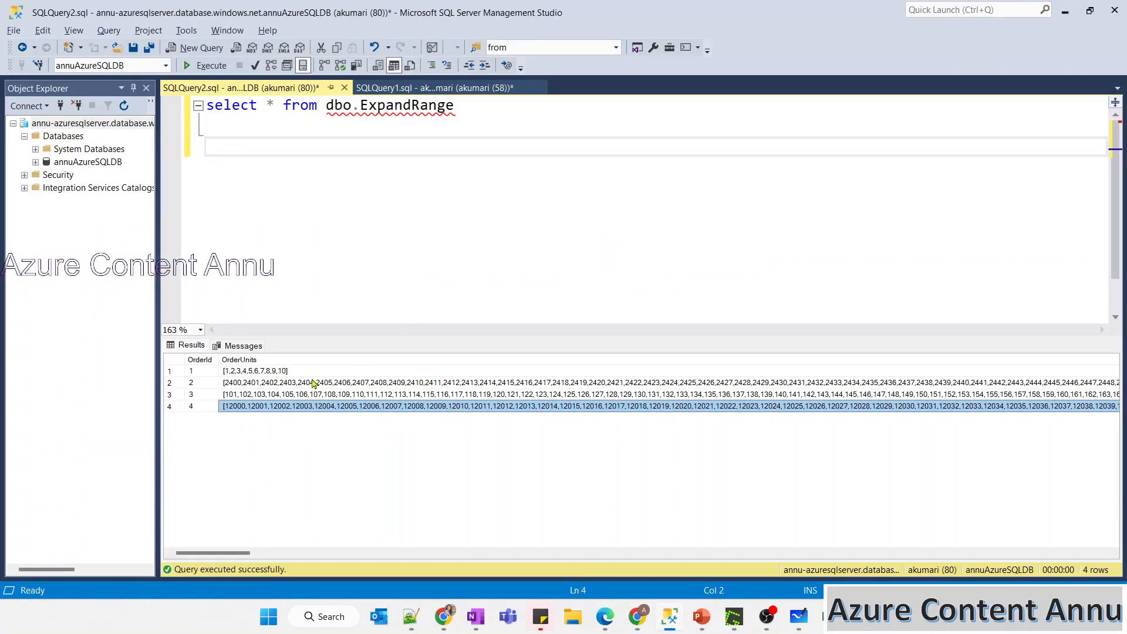
pyautogui.hotkey('alt', 'Tab')
pyautogui.hotkey('alt', 'Tab')
pyautogui.click(260, 371)
pyautogui.click(260, 384)
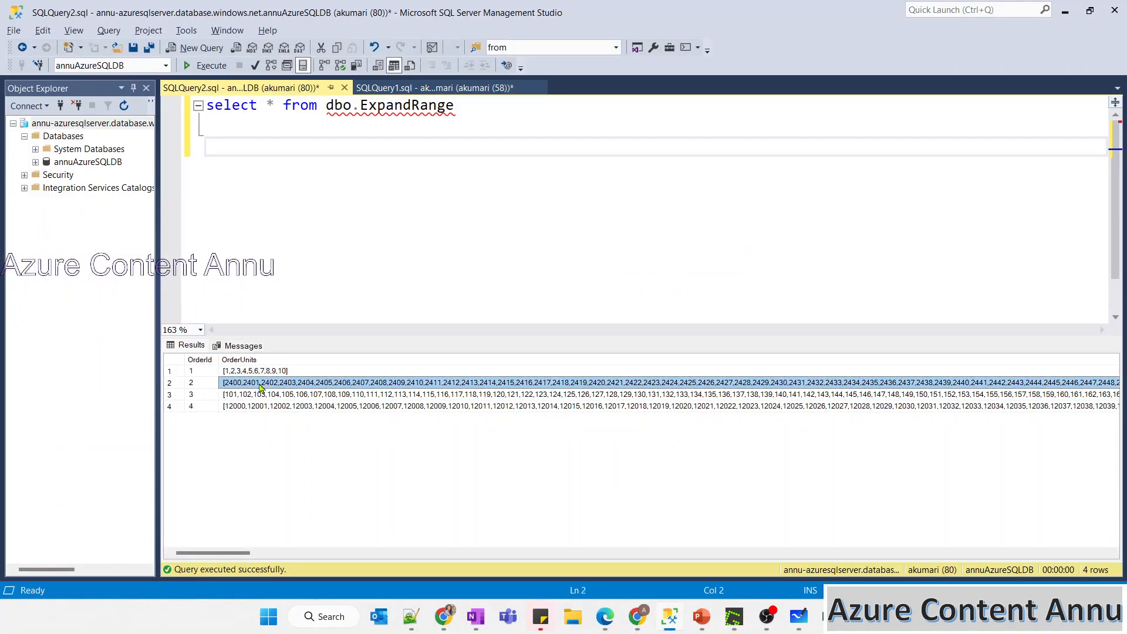
pyautogui.click(261, 397)
pyautogui.click(262, 407)
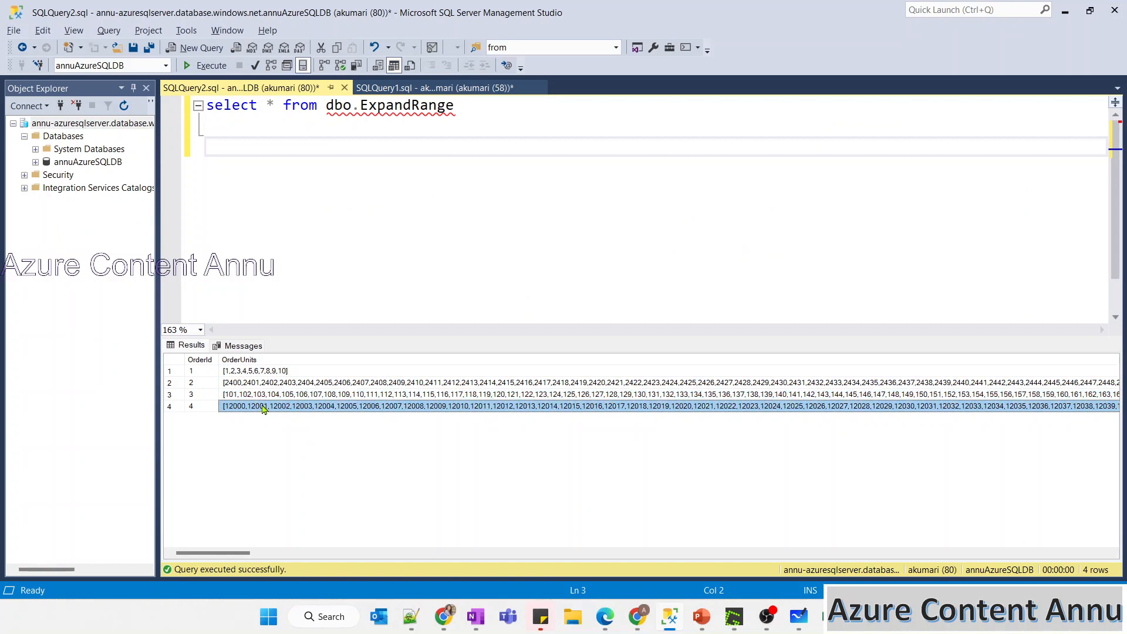
pyautogui.hotkey('alt', 'Tab')
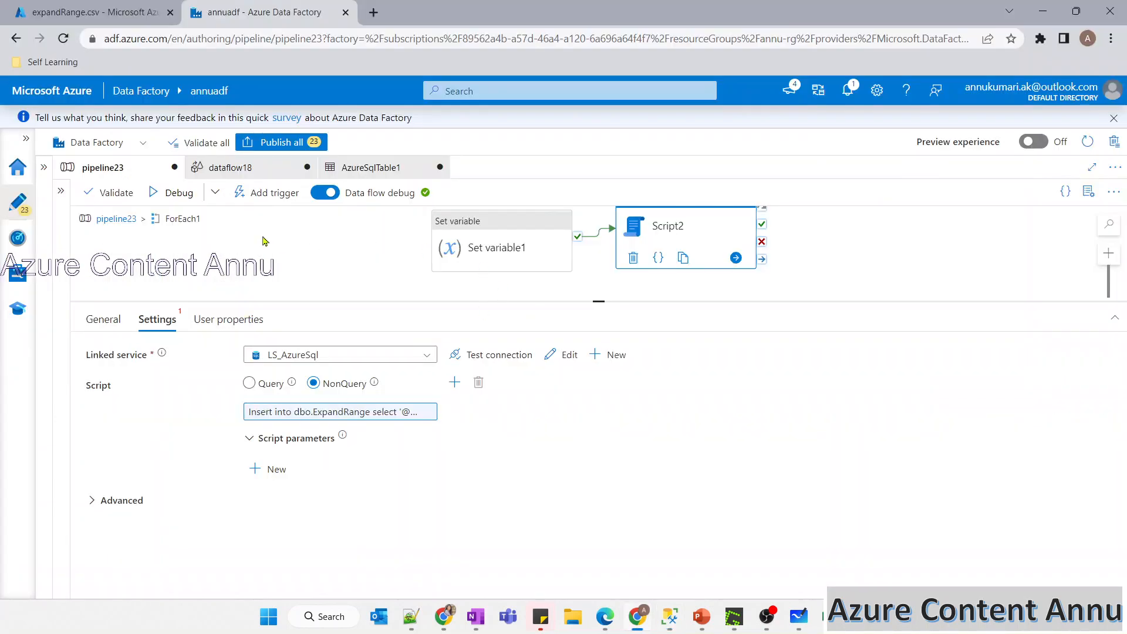
# Go back from ForEach1's activities to pipeline23 and open the data flow behind Data flow1
pyautogui.click(116, 218)
pyautogui.click(455, 241)
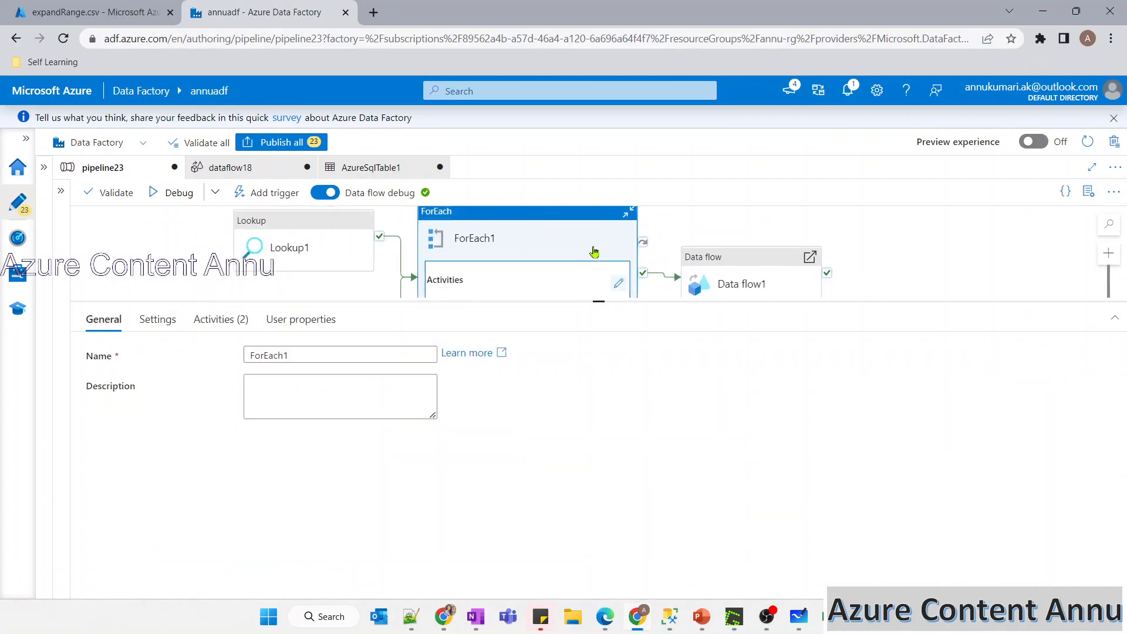
pyautogui.click(798, 256)
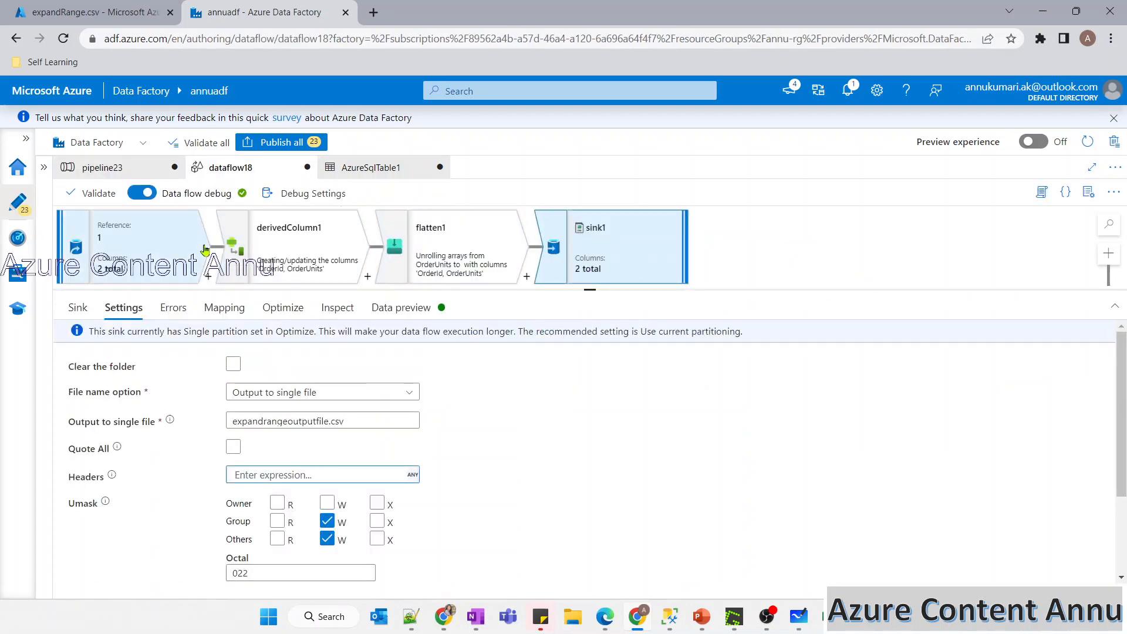
# Compare the flatten1 data preview with the OrderId 1 array in SQL Server Management Studio, reading the flattened rows for OrderId 1 and 2
pyautogui.click(446, 252)
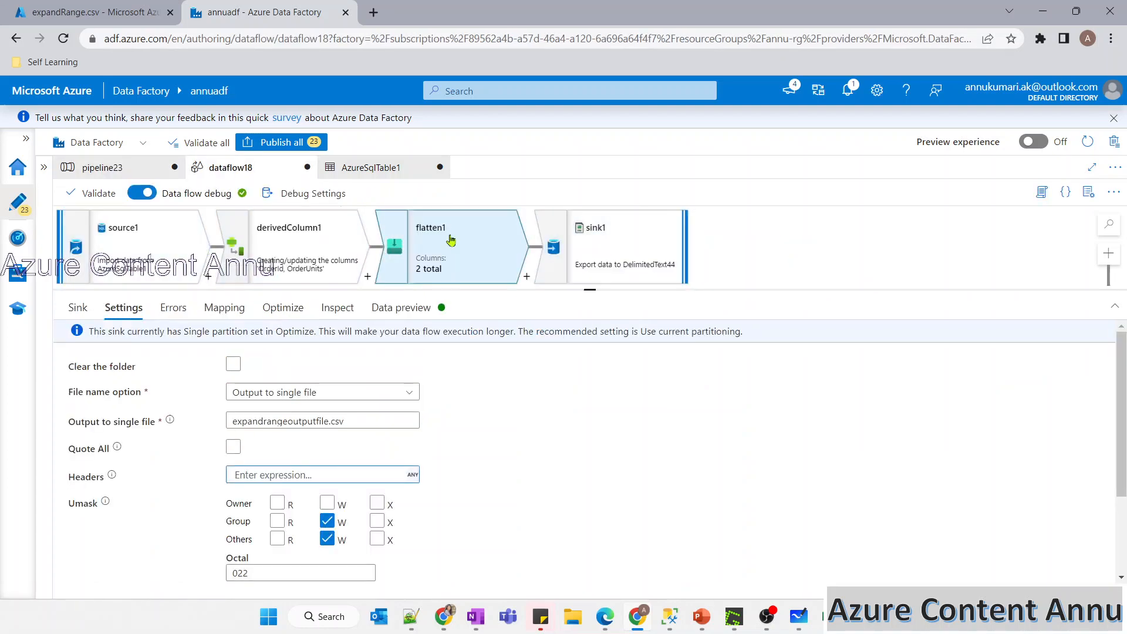
pyautogui.hotkey('alt', 'Tab')
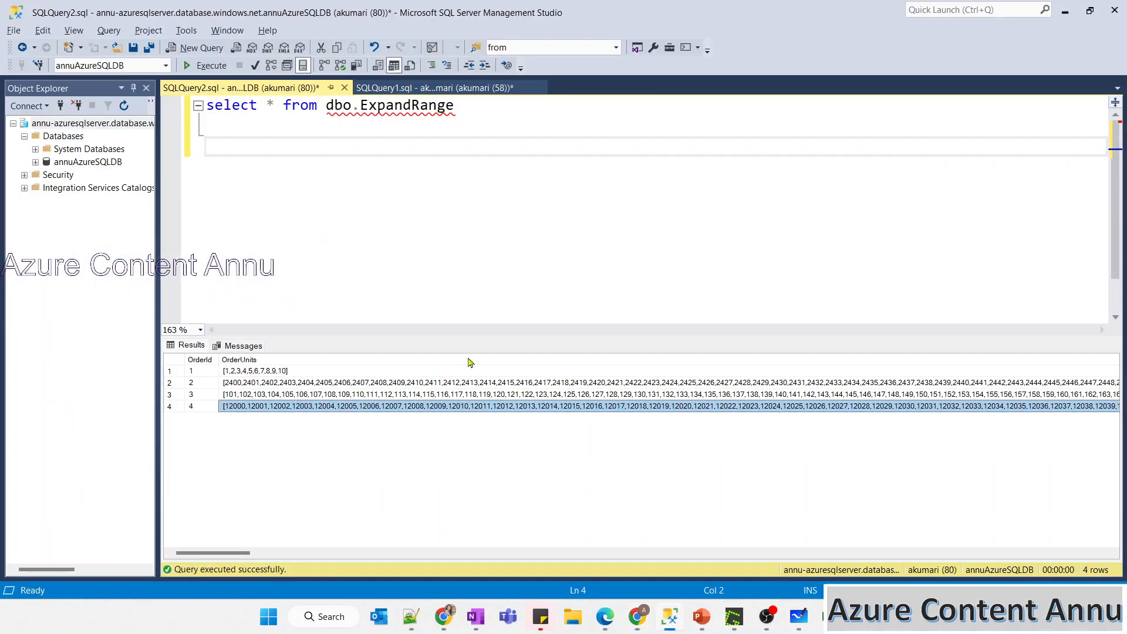
pyautogui.click(228, 372)
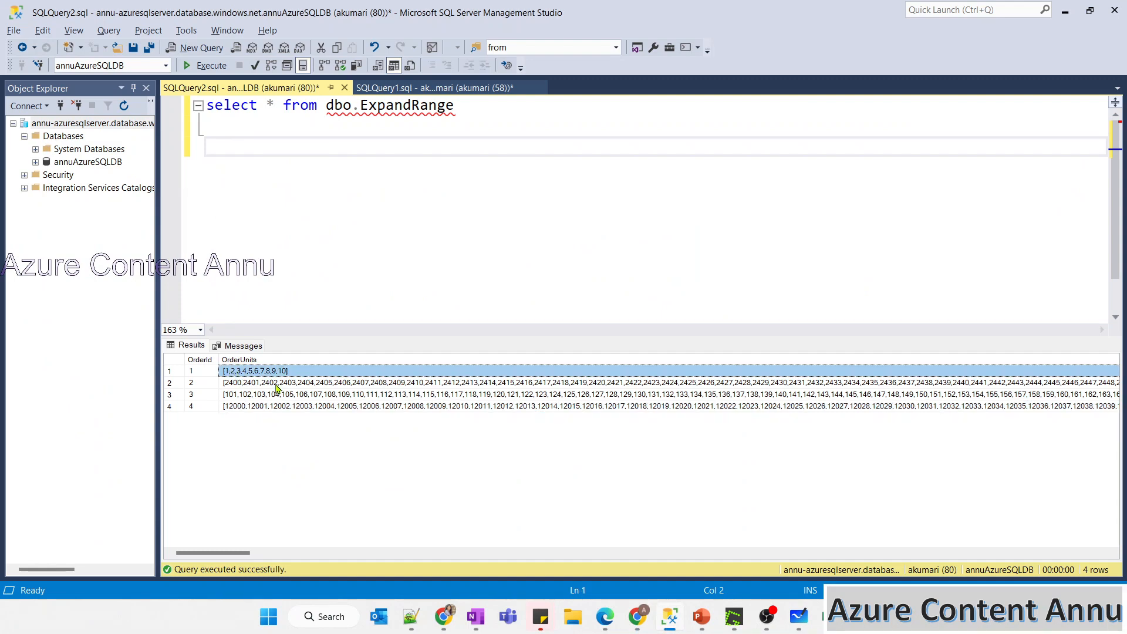
pyautogui.hotkey('alt', 'Tab')
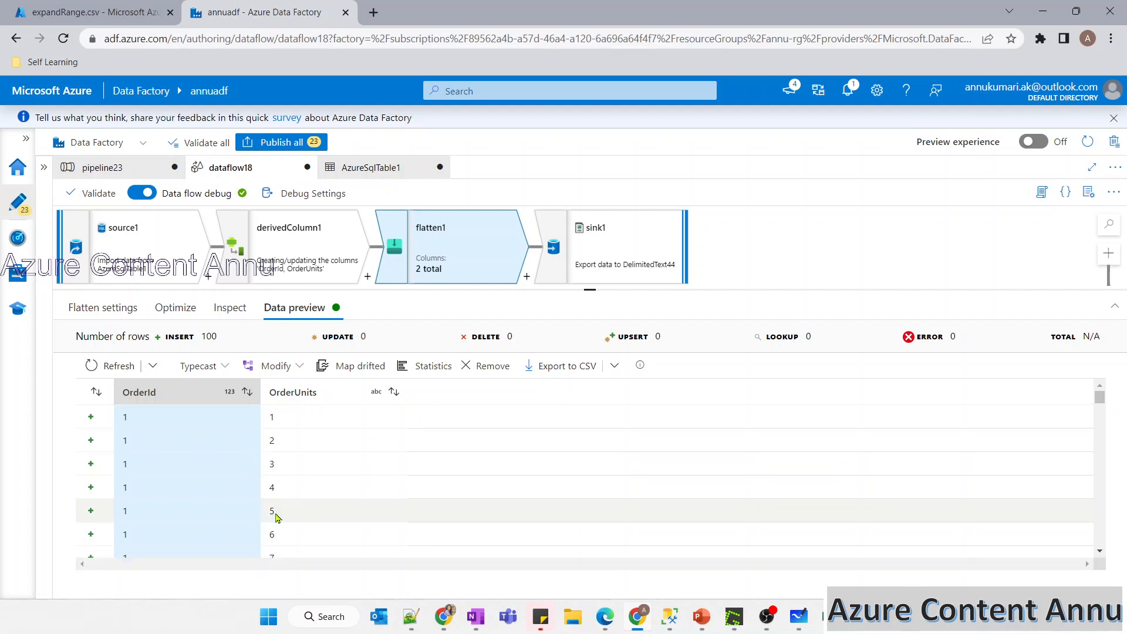
pyautogui.scroll(-1, 278, 518)
pyautogui.scroll(-1, 278, 511)
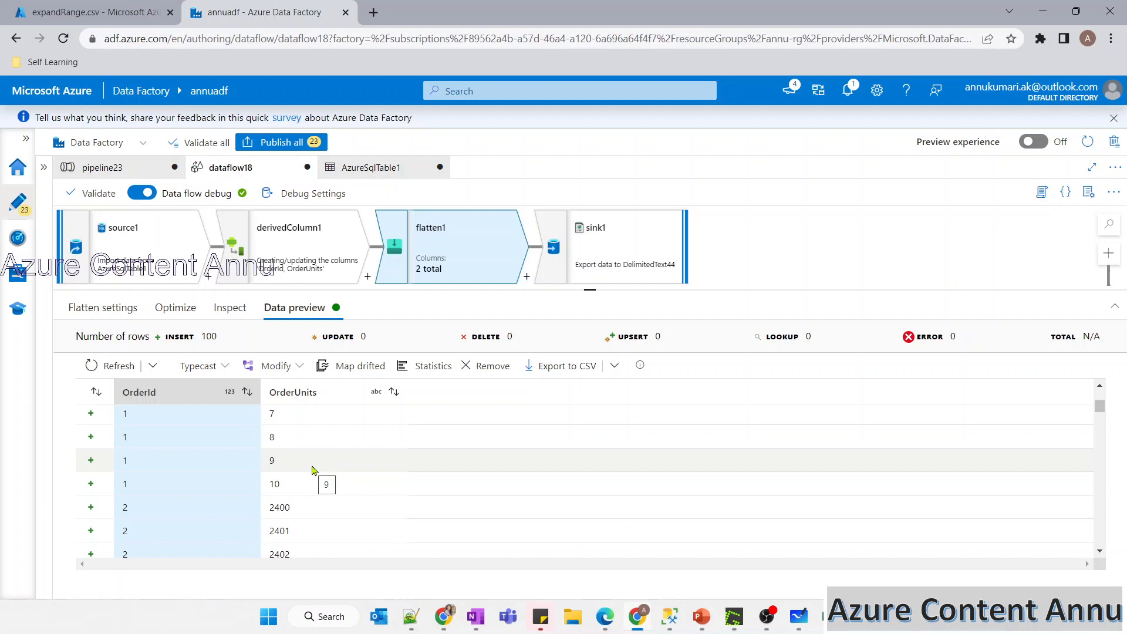
pyautogui.scroll(-2, 313, 470)
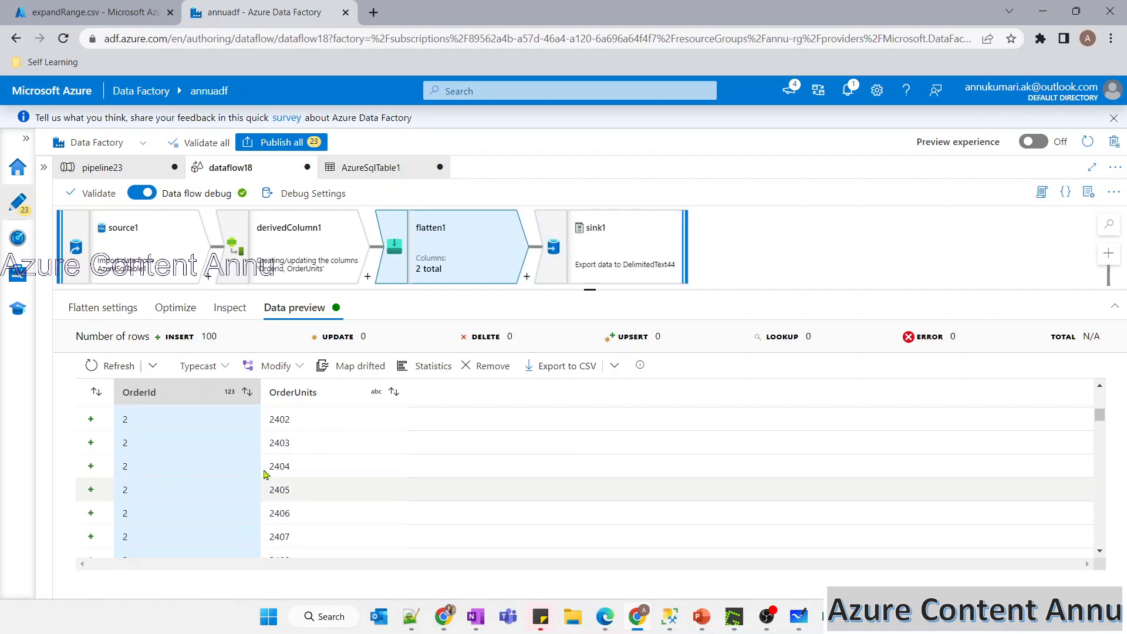
# Switch to the Azure portal, open expandrangeoutputfile.csv for editing and examine its expanded OrderId and OrderUnits rows
pyautogui.click(129, 7)
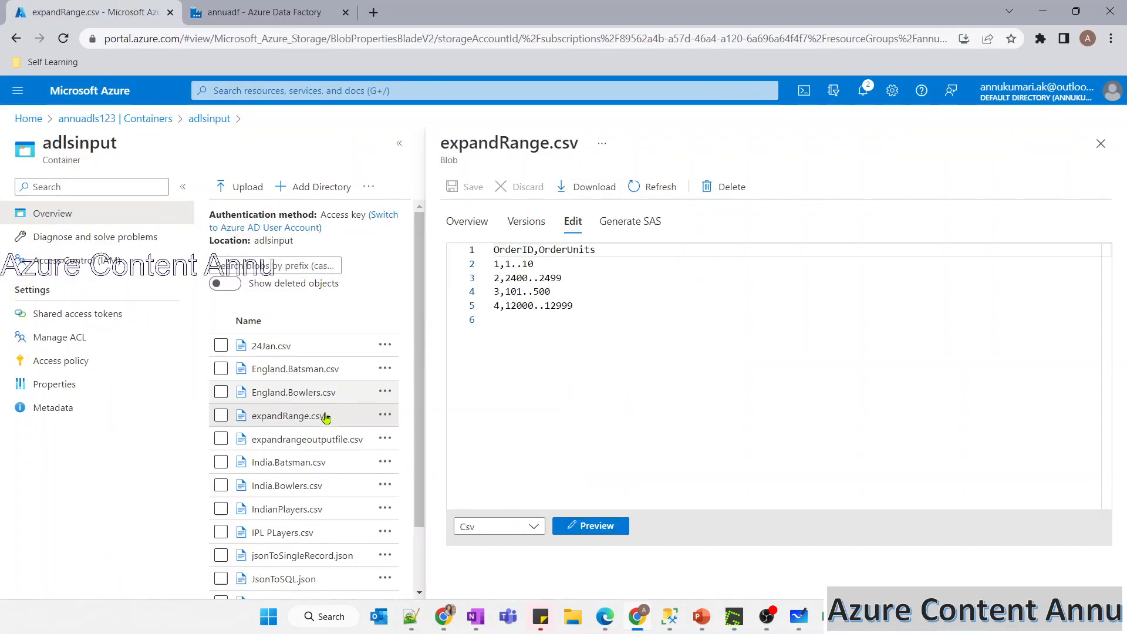
pyautogui.click(311, 439)
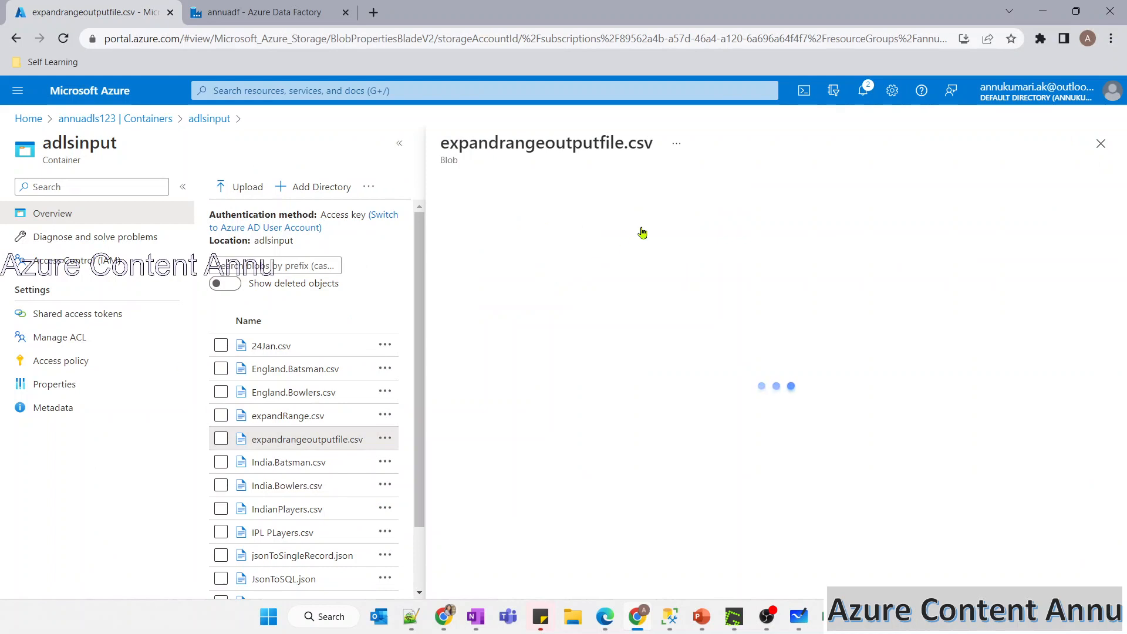
pyautogui.click(580, 223)
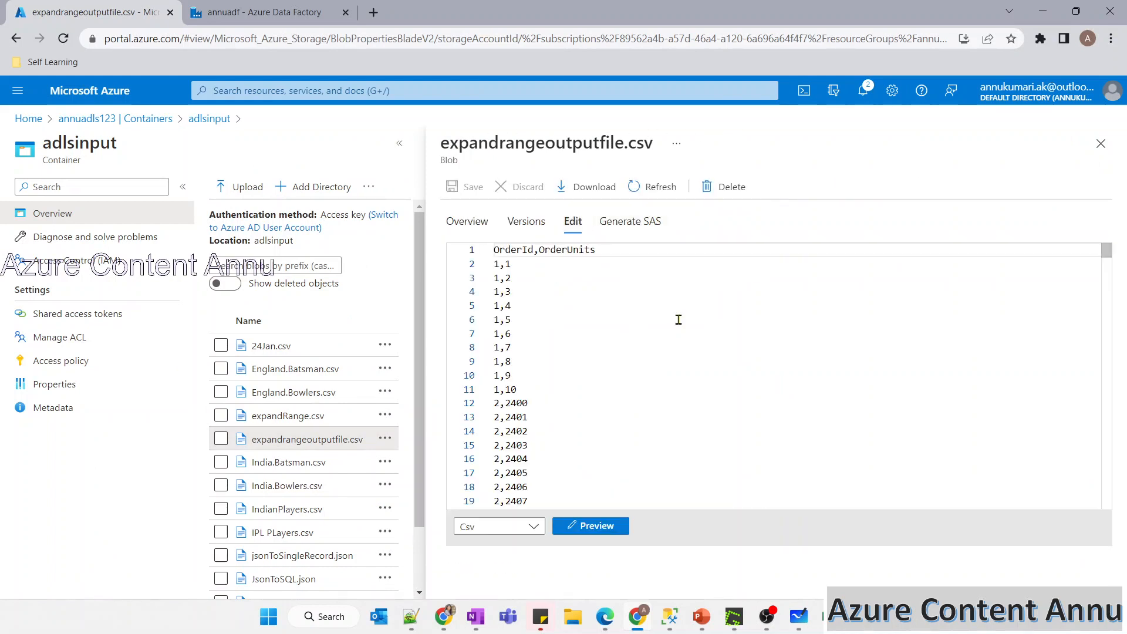
pyautogui.scroll(-12, 676, 319)
pyautogui.scroll(-3, 678, 319)
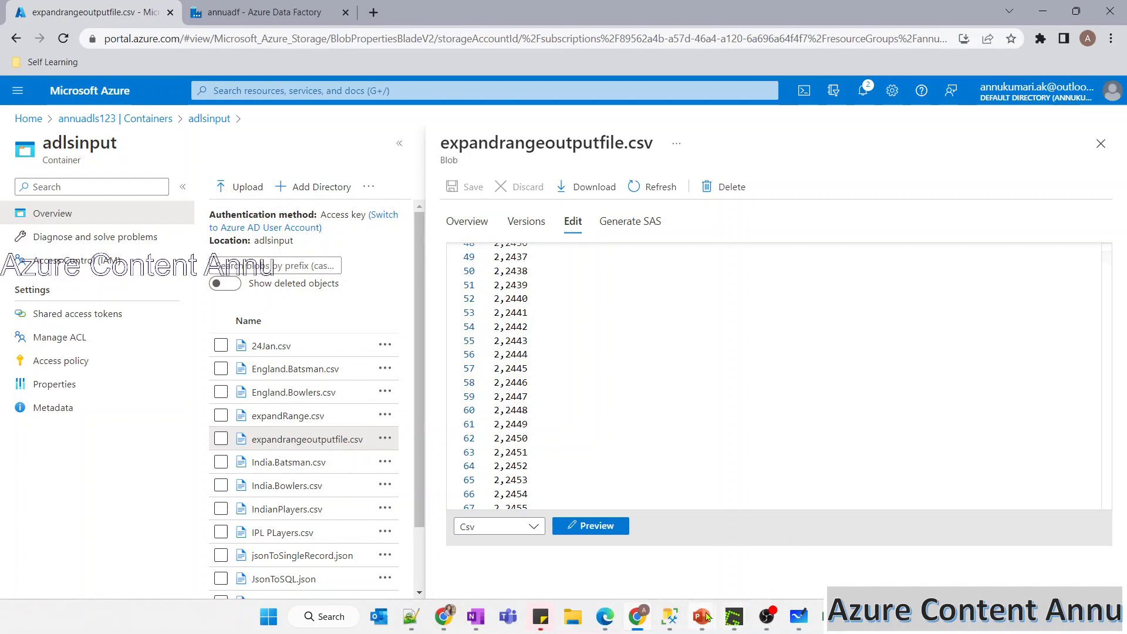
# Switch to the PowerPoint slide show, erase all ink on the Episode 17 slide and go back to the title slide
pyautogui.click(757, 487)
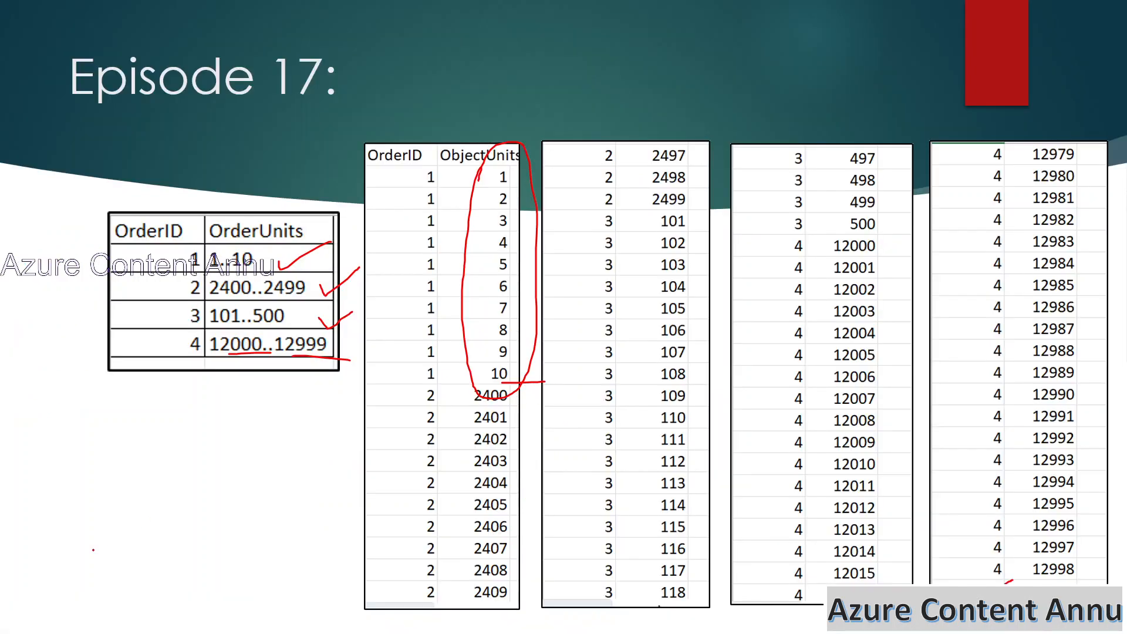
pyautogui.click(67, 621)
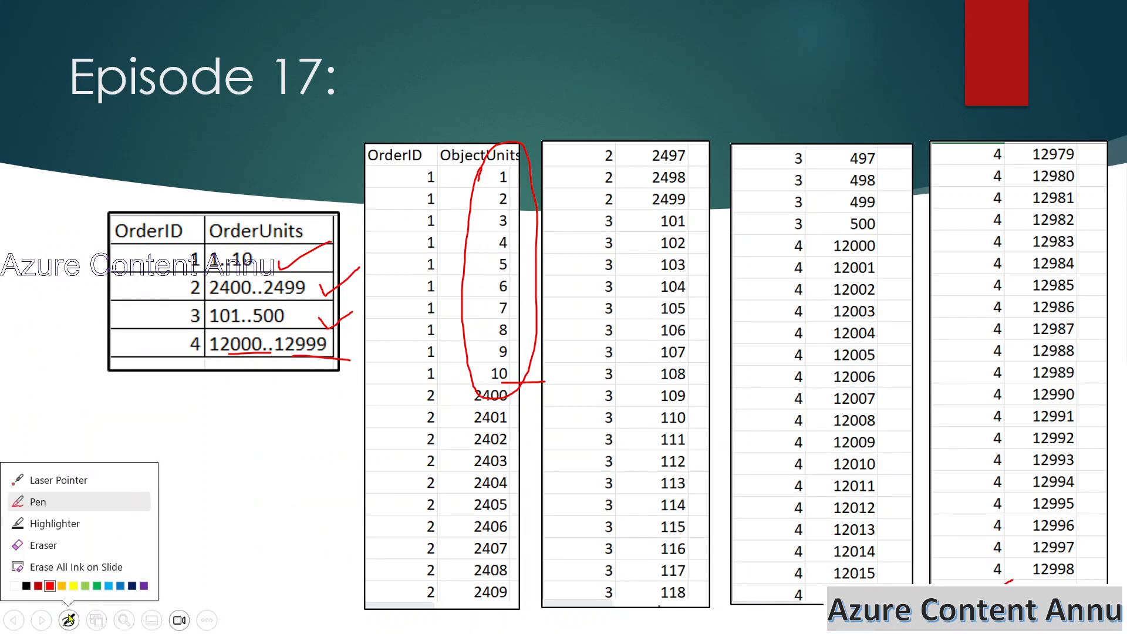
pyautogui.click(42, 570)
pyautogui.press('Left')
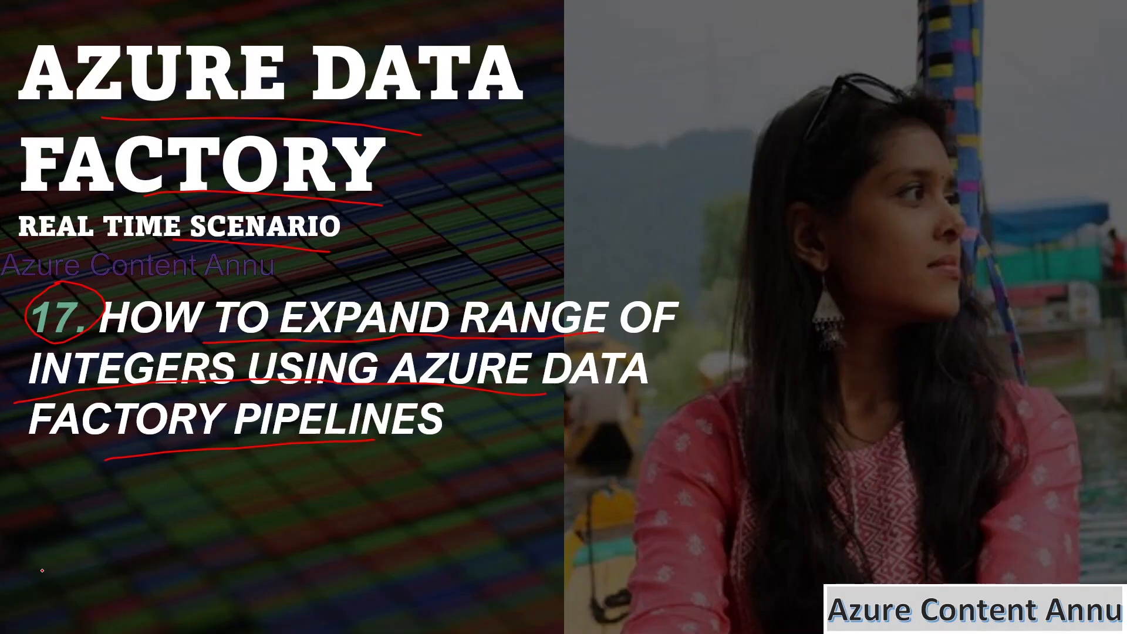